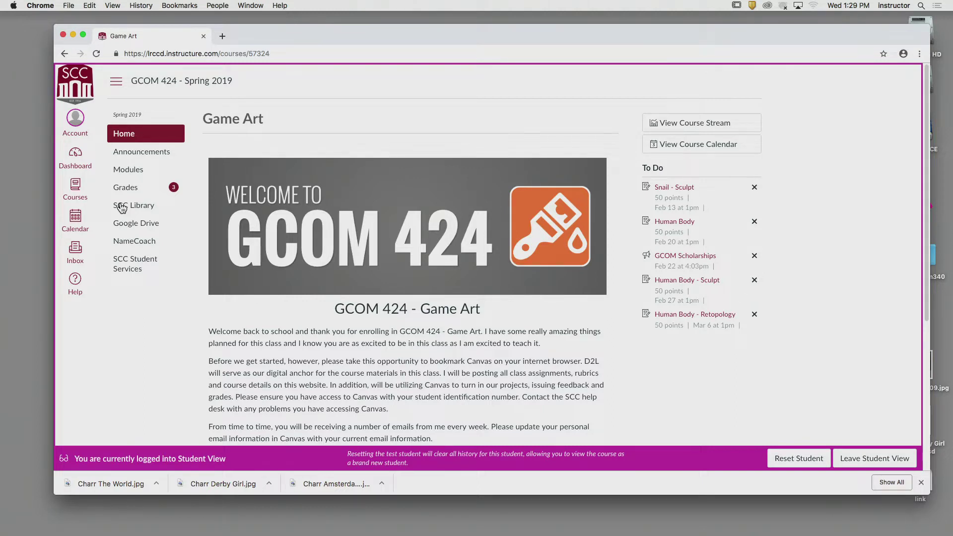
Open google.com in a new browser tab and go to Google Maps
click(222, 36)
text(goolge)
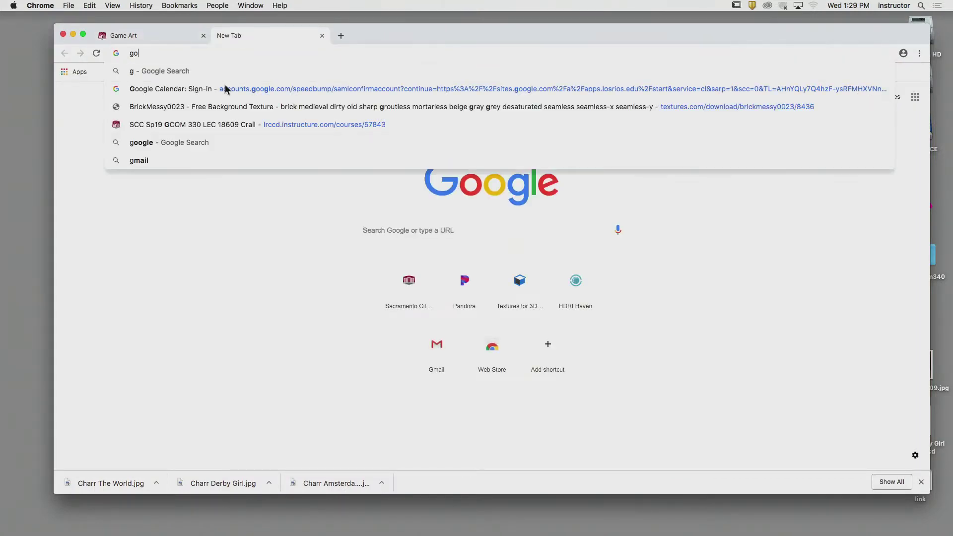
key(BackSpace)
key(BackSpace)
key(BackSpace)
text(gle.c)
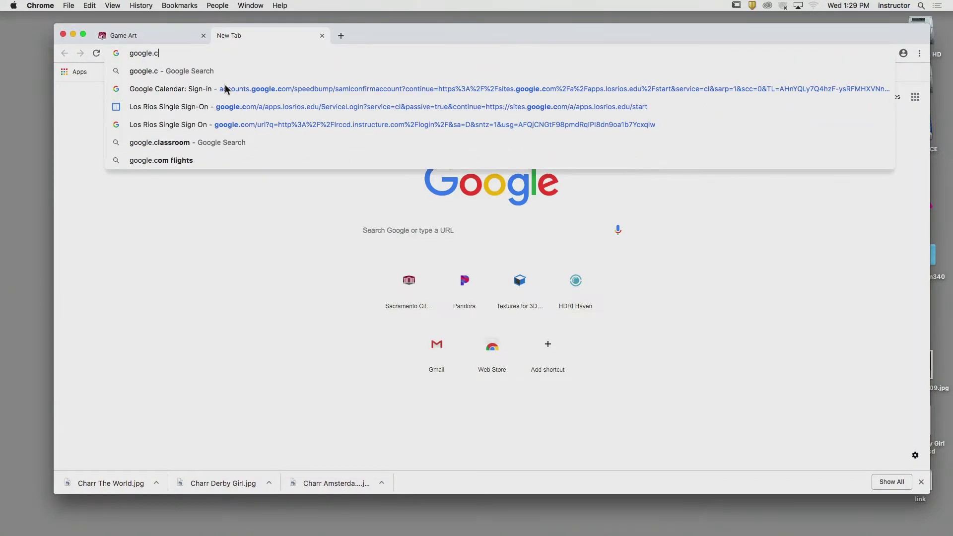
text(om)
key(Return)
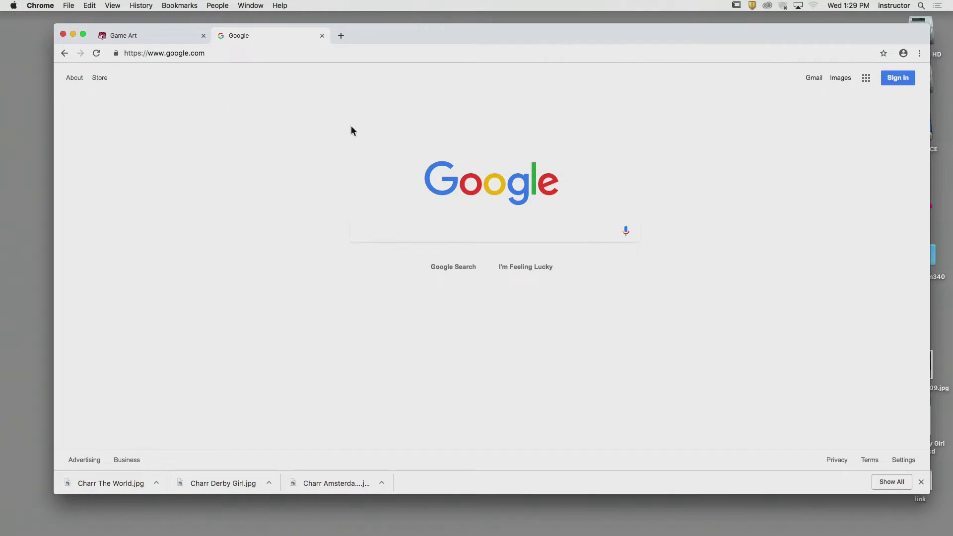
click(866, 79)
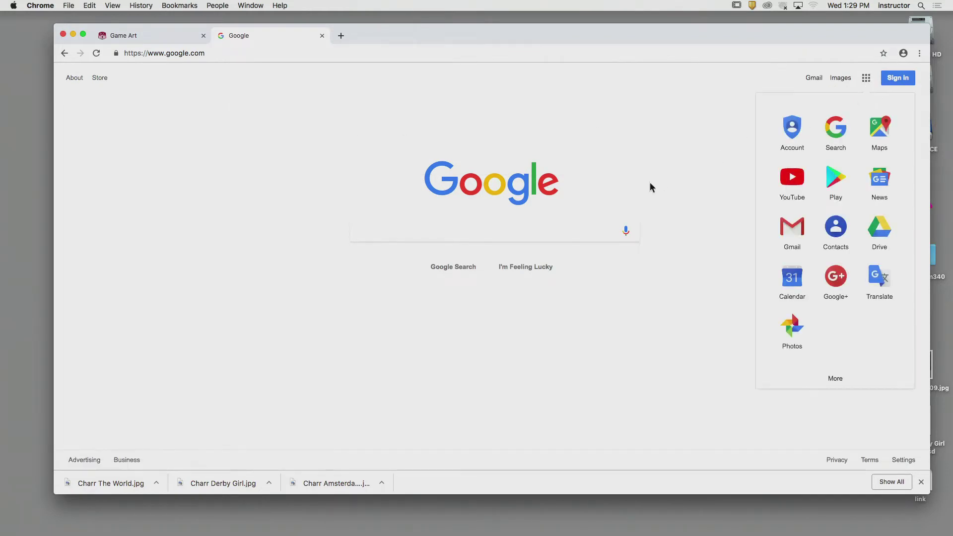
click(880, 128)
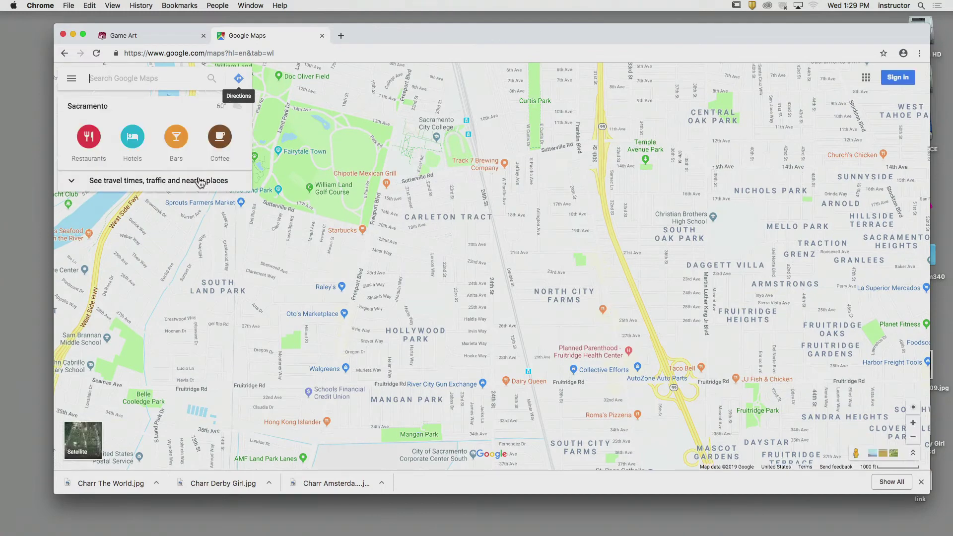
Search the map for Sacramento, CA
text(Sacra)
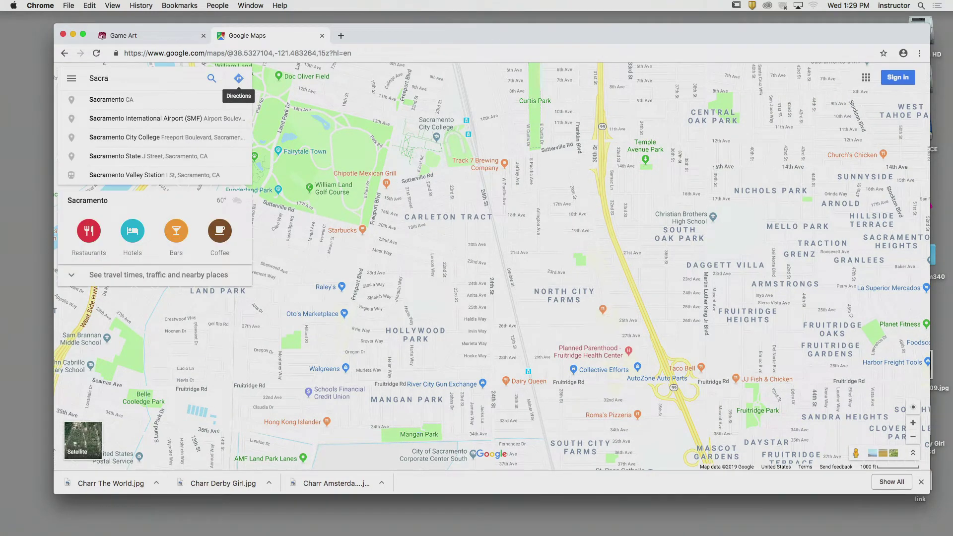
key(Down)
key(Return)
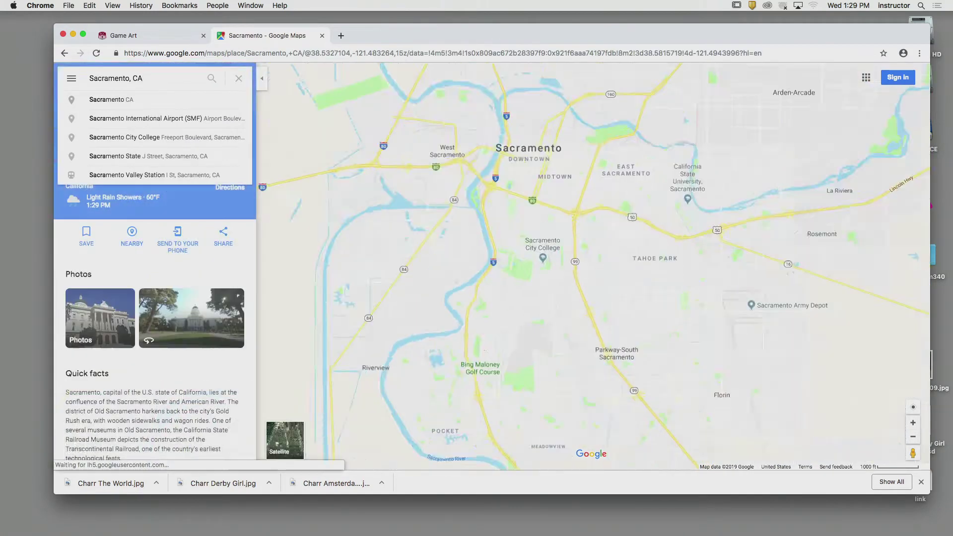
Refine the map search to Sacramento City College and clear the search to close the place details
key(BackSpace)
key(BackSpace)
key(BackSpace)
key(BackSpace)
text(City Colle)
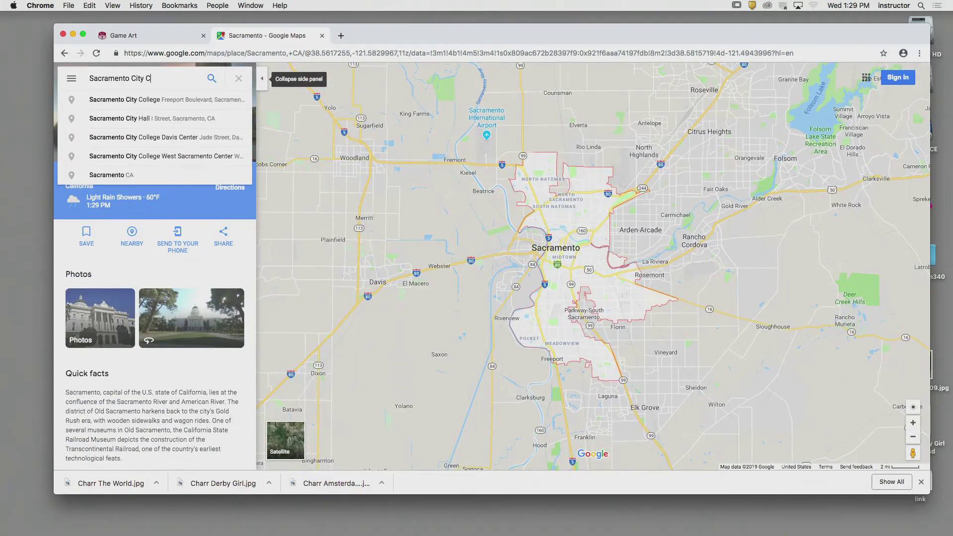
text(ge)
key(Return)
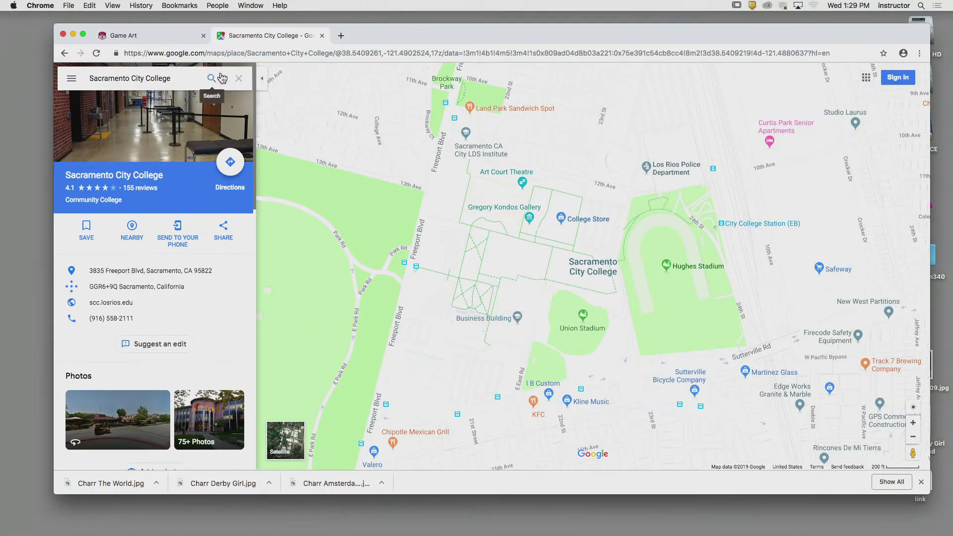
click(239, 78)
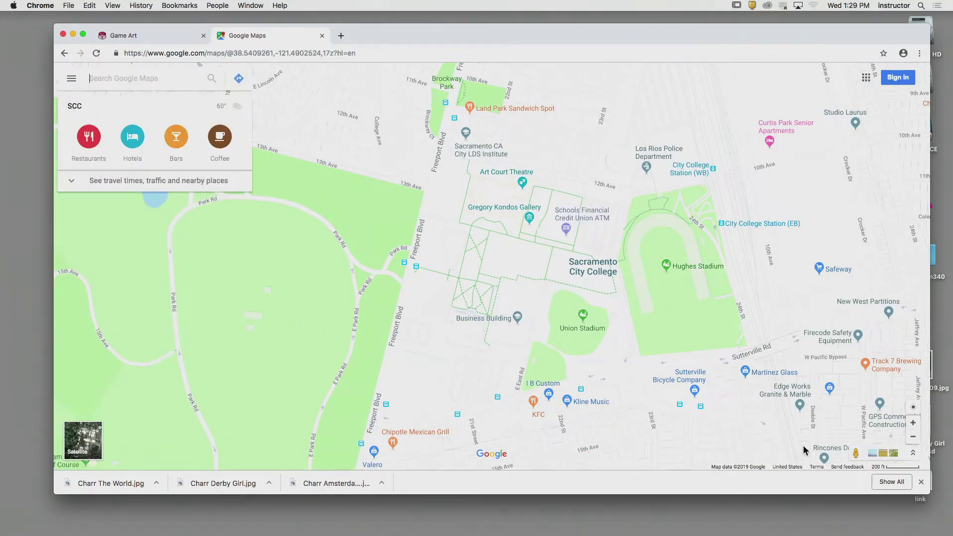
Switch the map of the college campus to satellite view
click(913, 453)
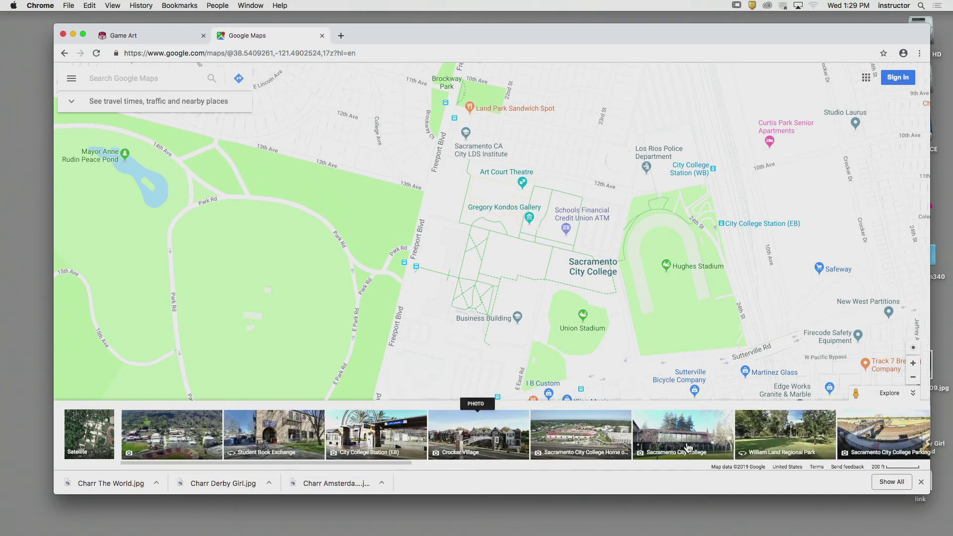
click(913, 393)
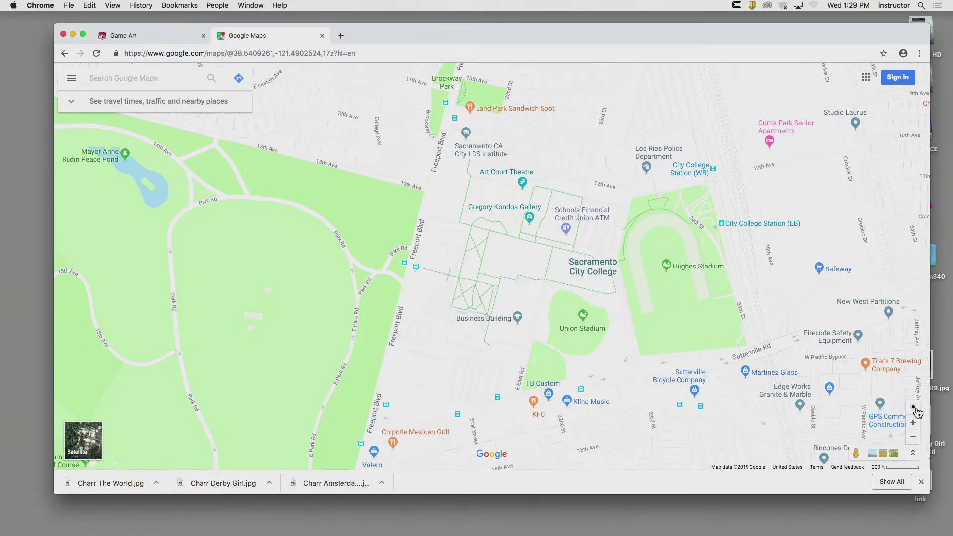
click(913, 409)
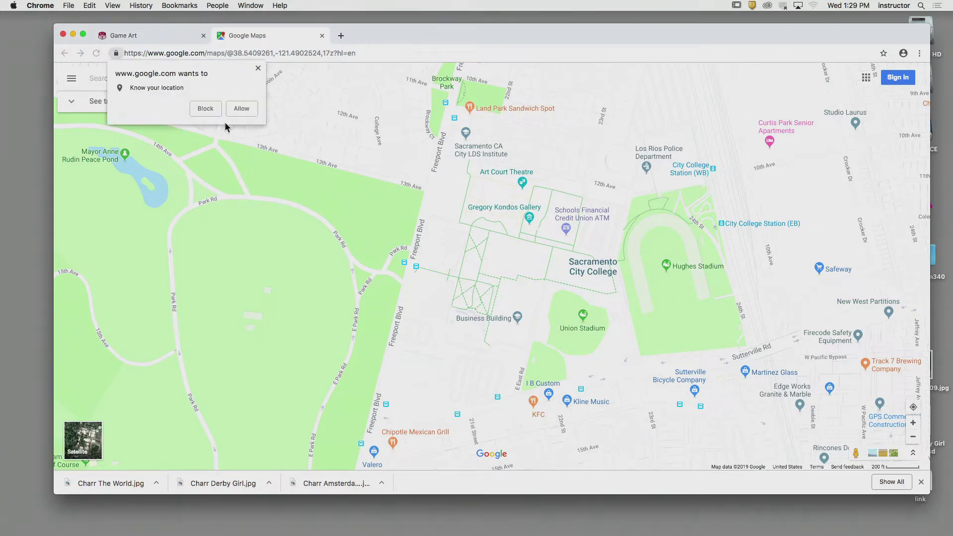
click(258, 69)
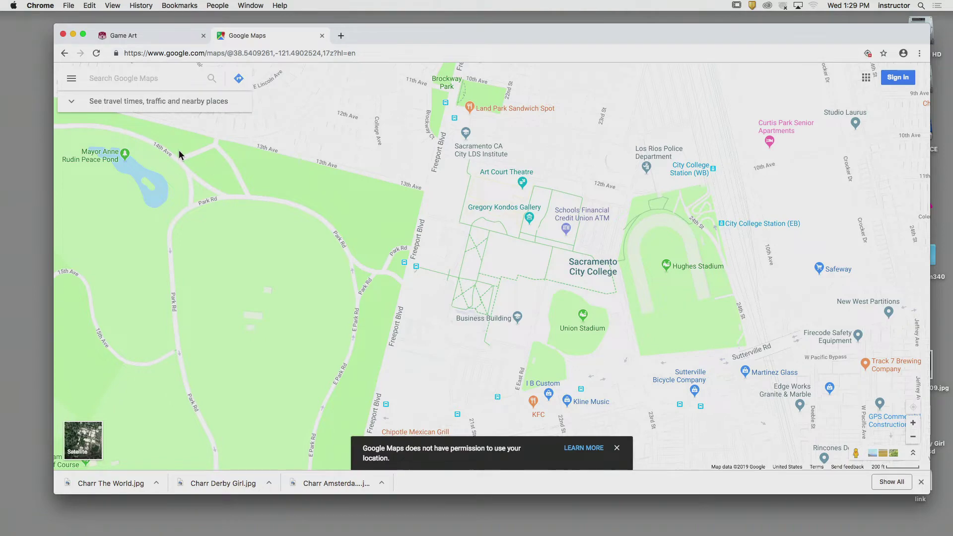
click(85, 446)
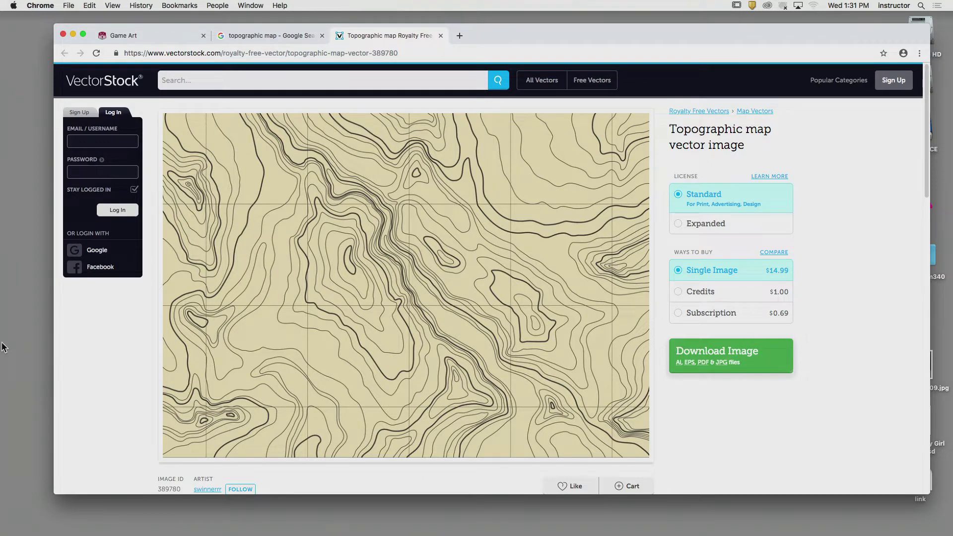
Return to the Game Art course, open its modules and collapse Week 01 through Week 05
click(156, 34)
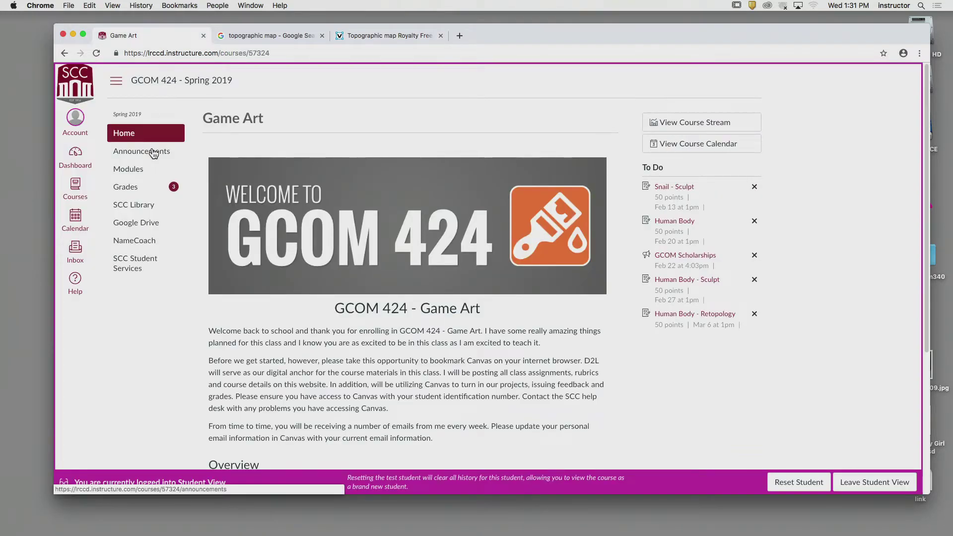
click(135, 171)
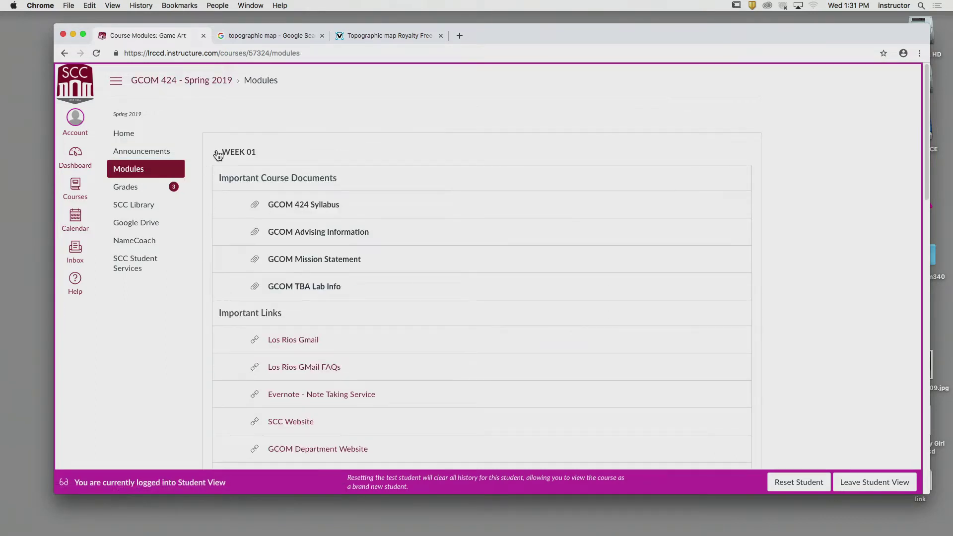
click(219, 153)
click(219, 191)
click(219, 230)
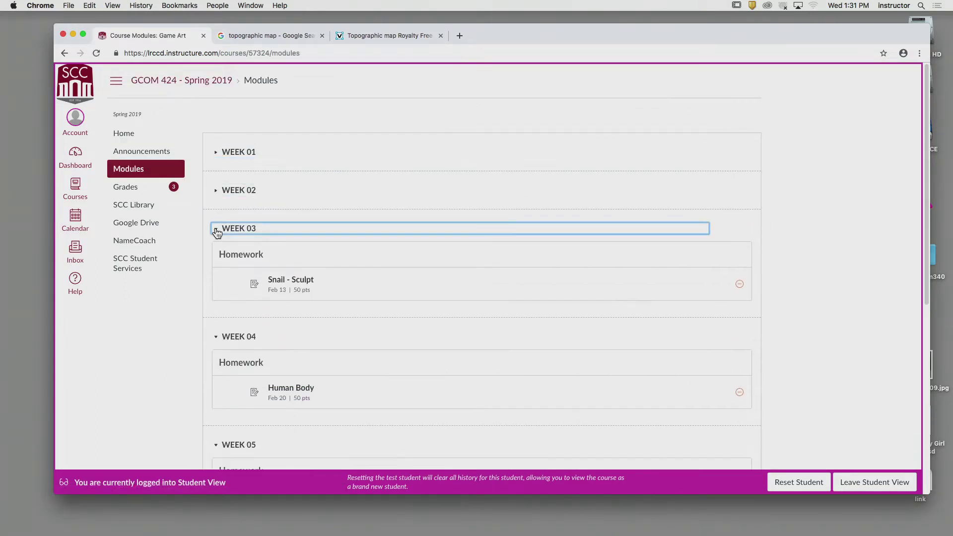
click(217, 268)
click(216, 304)
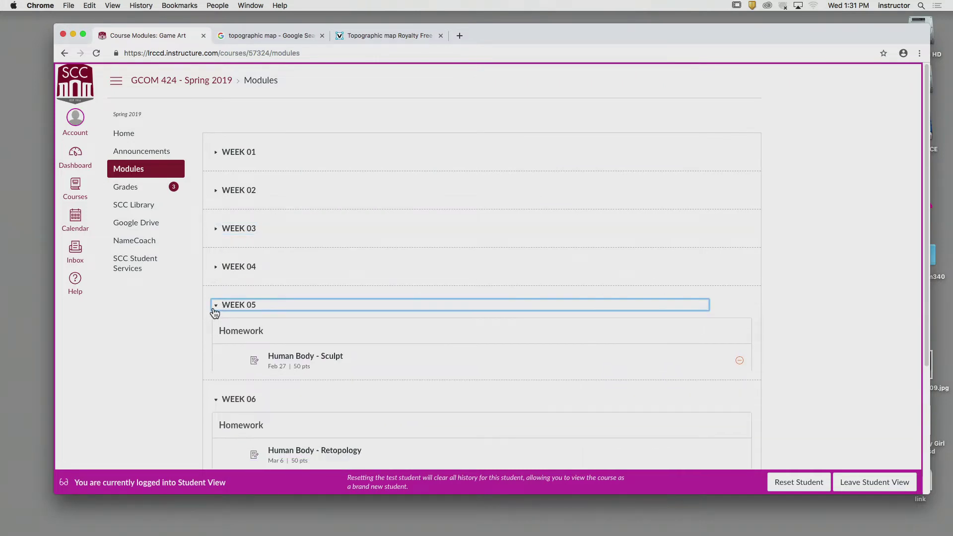
Download hand_reference_images.zip from the Week 06 learning resources
scroll(181, 335, down, 5)
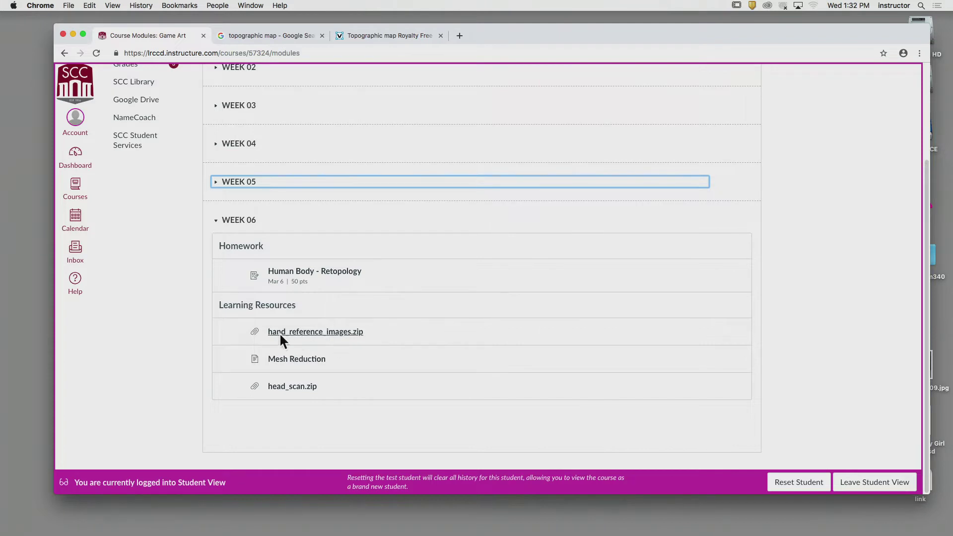
click(311, 333)
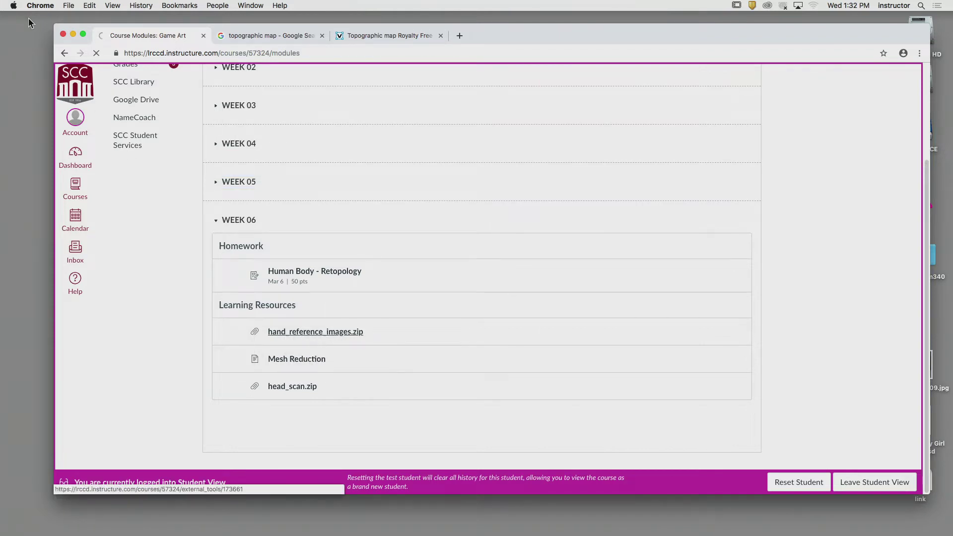
click(34, 4)
click(205, 249)
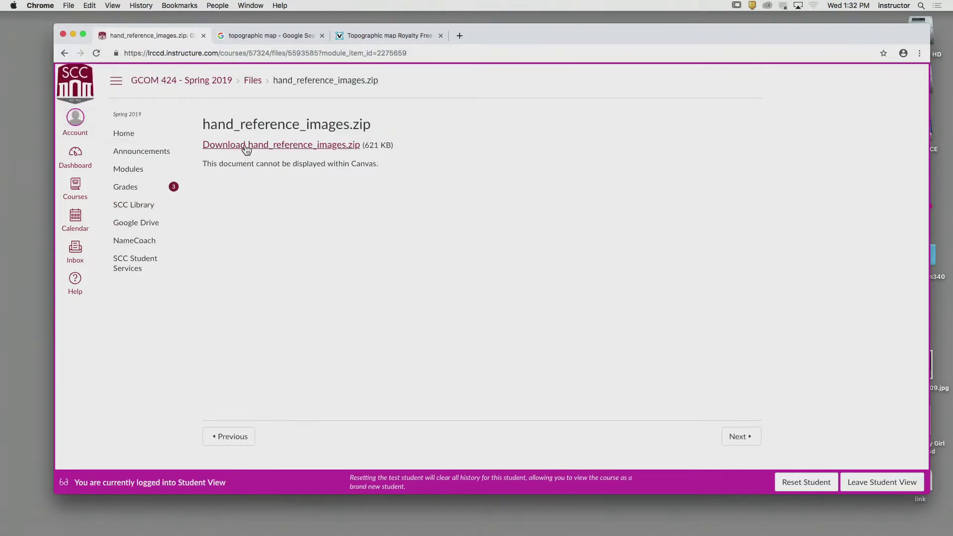
click(247, 145)
Hide Chrome and move the downloaded hand reference zip from the Downloads folder onto the desktop
click(39, 5)
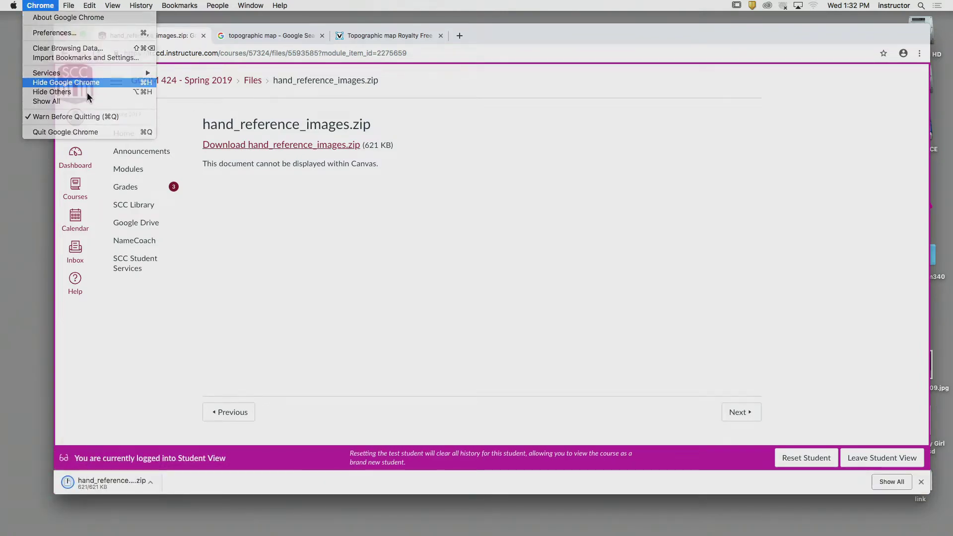
click(80, 82)
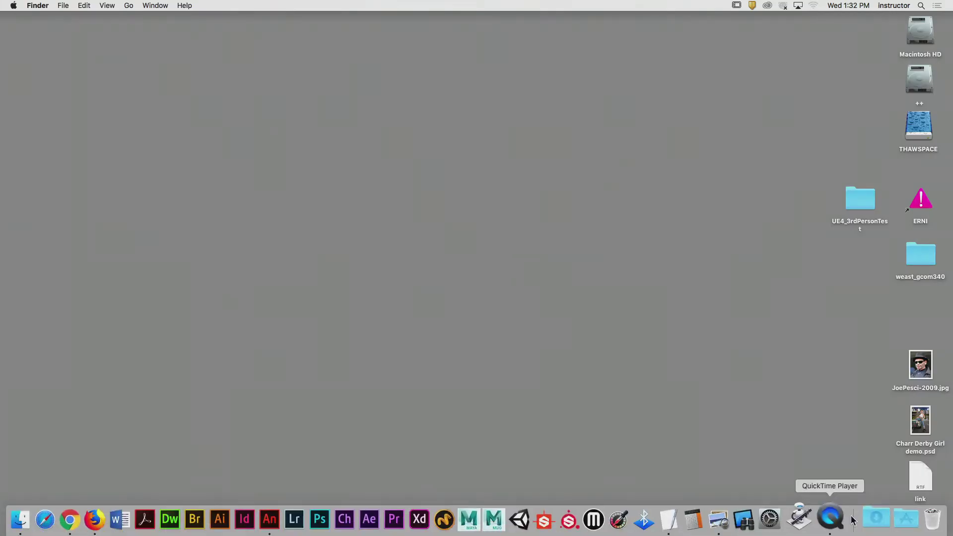
click(877, 517)
drag(918, 472, 375, 155)
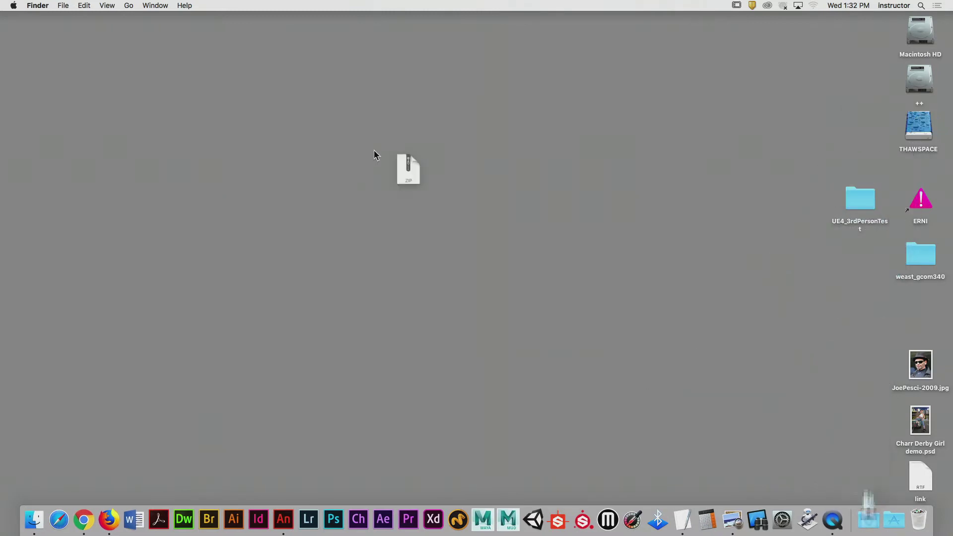
Extract the zip on the desktop and view hand_ref_front.tif from the extracted hand_reference_images folder
double_click(397, 172)
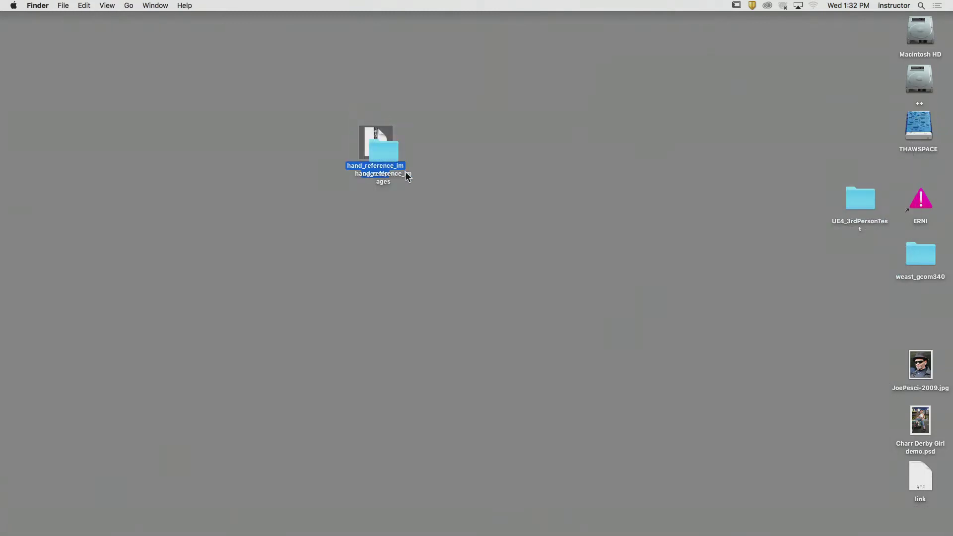
double_click(405, 178)
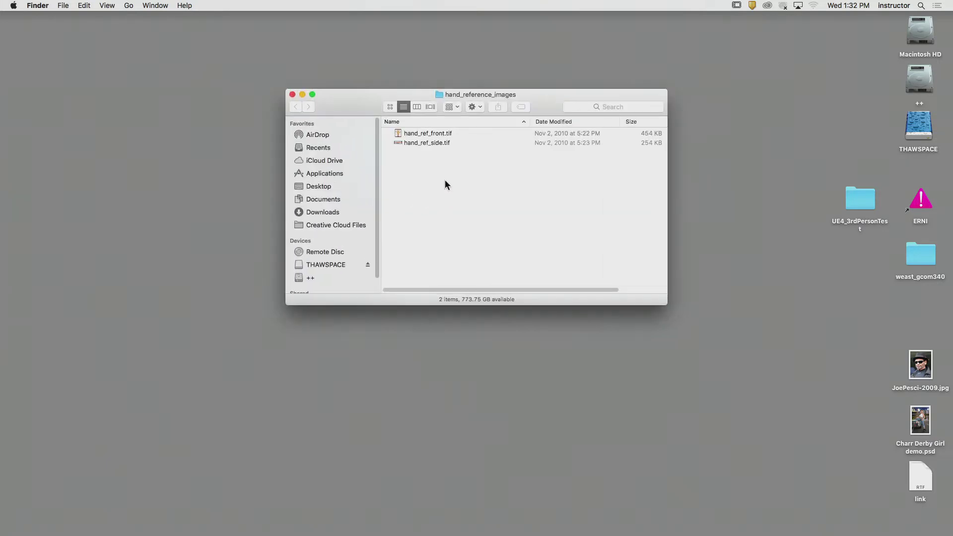
double_click(452, 133)
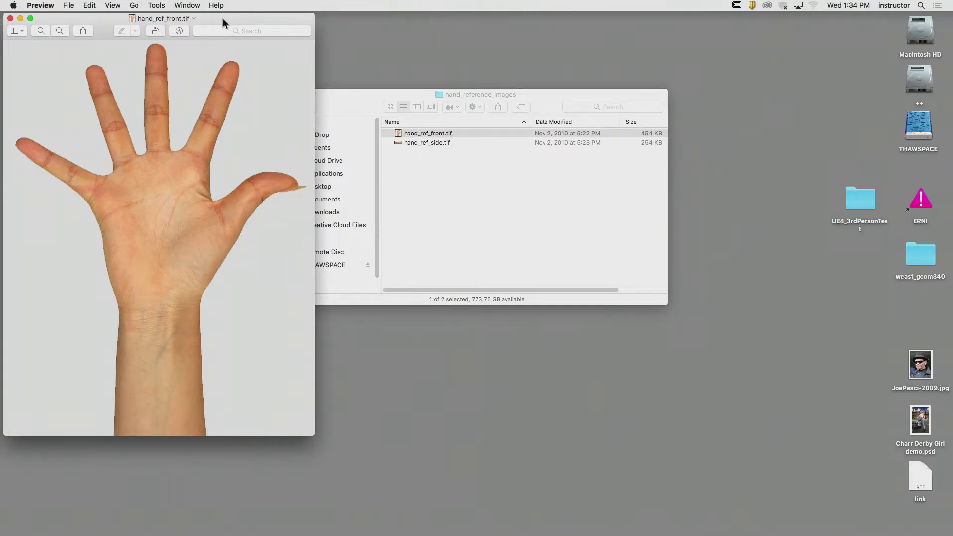
Move the preview image out of the way and open hand_ref_front.tif from the reference folder in Photoshop
drag(222, 33, 412, 23)
click(588, 225)
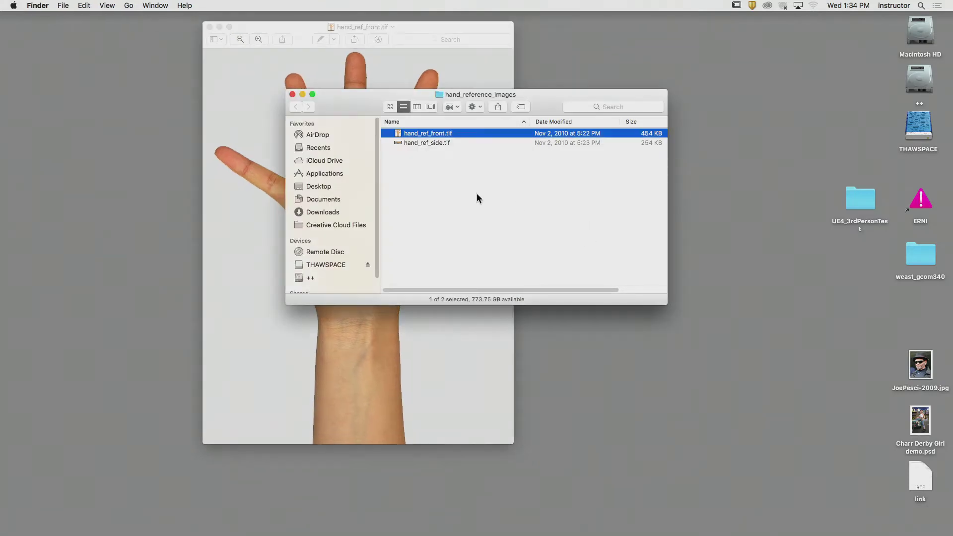
drag(438, 133, 337, 531)
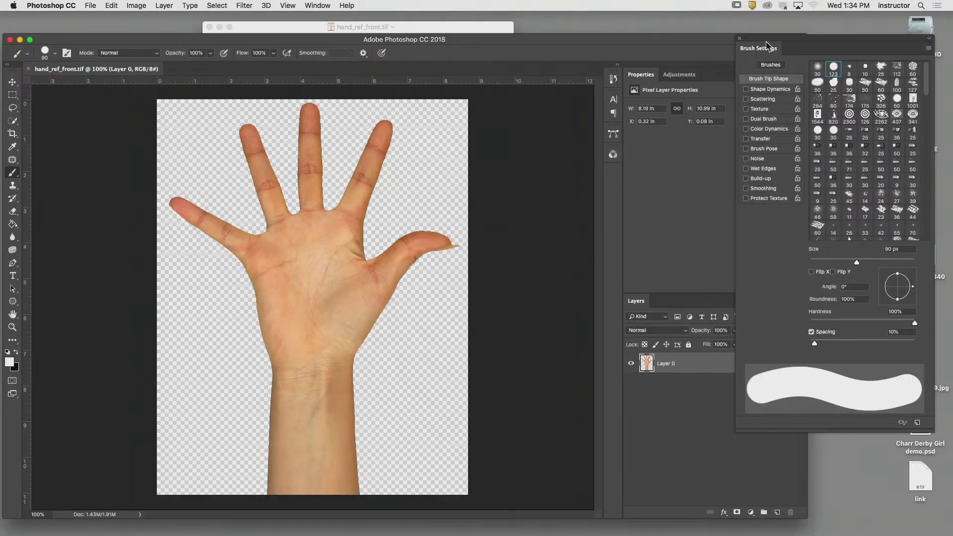
Close the floating Brush Settings and maximize the Photoshop window
click(740, 38)
double_click(666, 41)
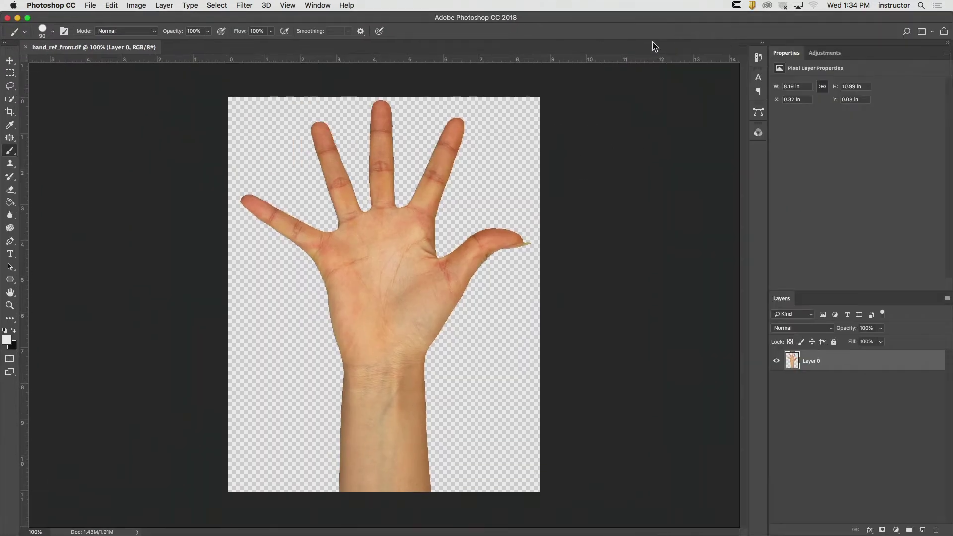
Get a close view of the palm and set up the Brush tool with a 30 px tip
key(z)
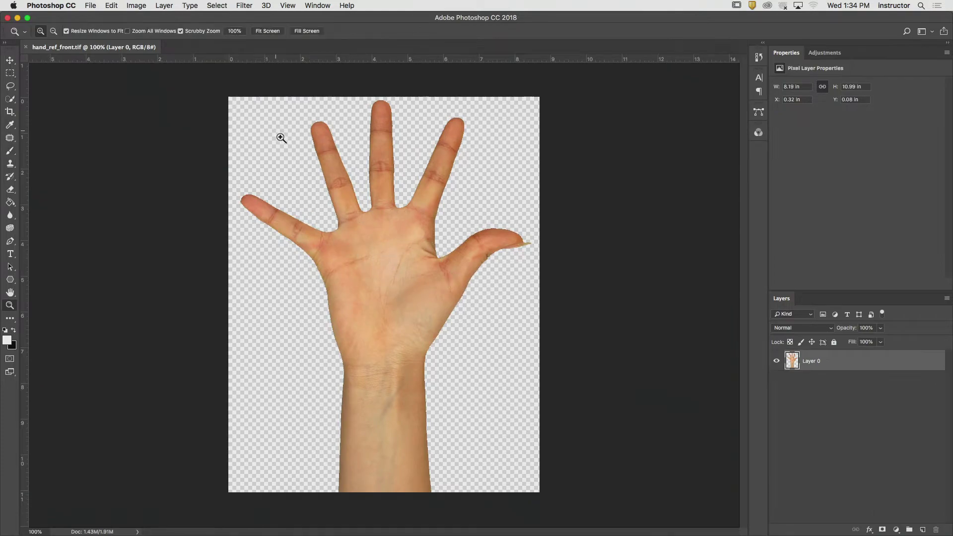
mouse_move(278, 137)
mouse_down()
mouse_move(437, 246)
mouse_move(298, 219)
mouse_move(320, 230)
mouse_up()
drag(496, 372, 452, 200)
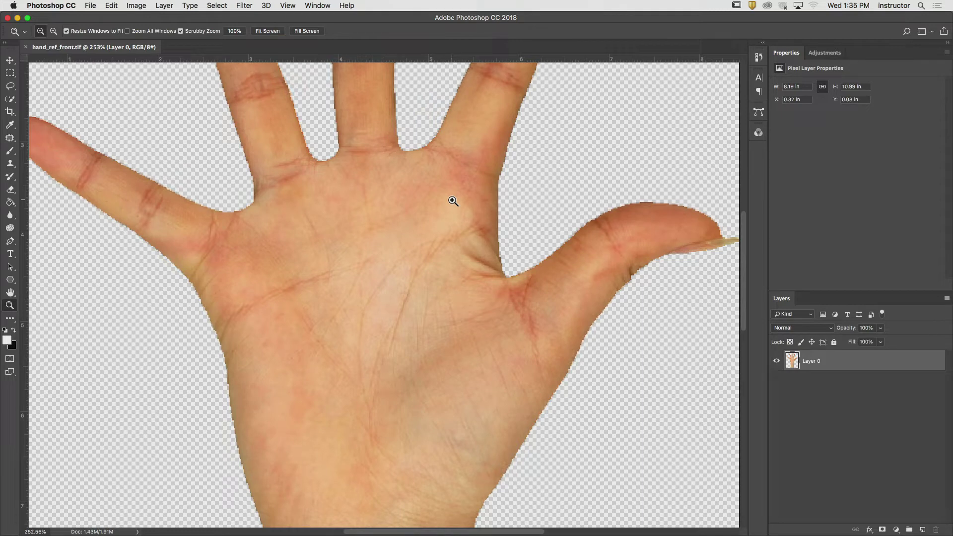
key(b)
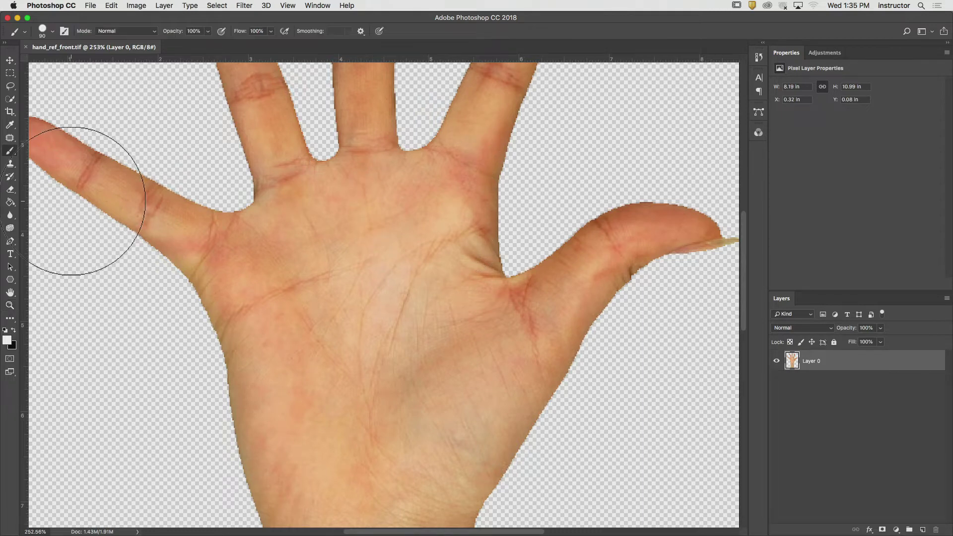
key(bracketleft)
key(bracketleft)
key(bracketleft)
key(bracketleft)
key(bracketleft)
key(bracketleft)
key(bracketleft)
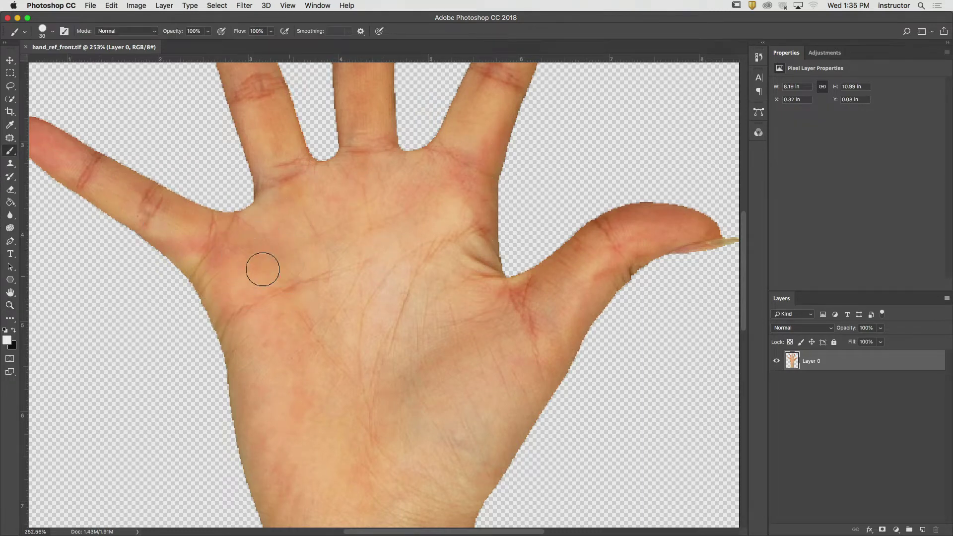
Try out the brush and undo the test stroke, set the foreground color to red and add a new layer above the hand
drag(437, 373, 603, 376)
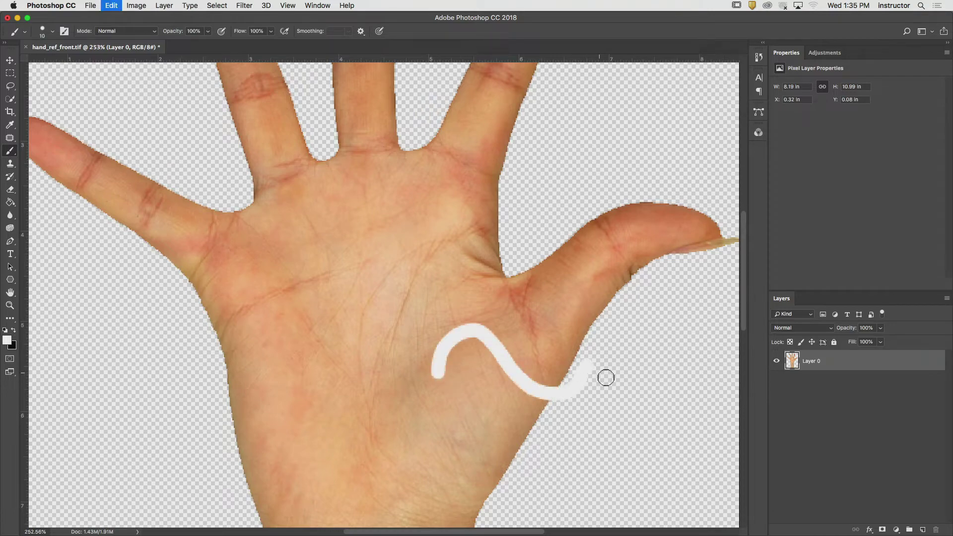
key(ctrl+z)
click(8, 341)
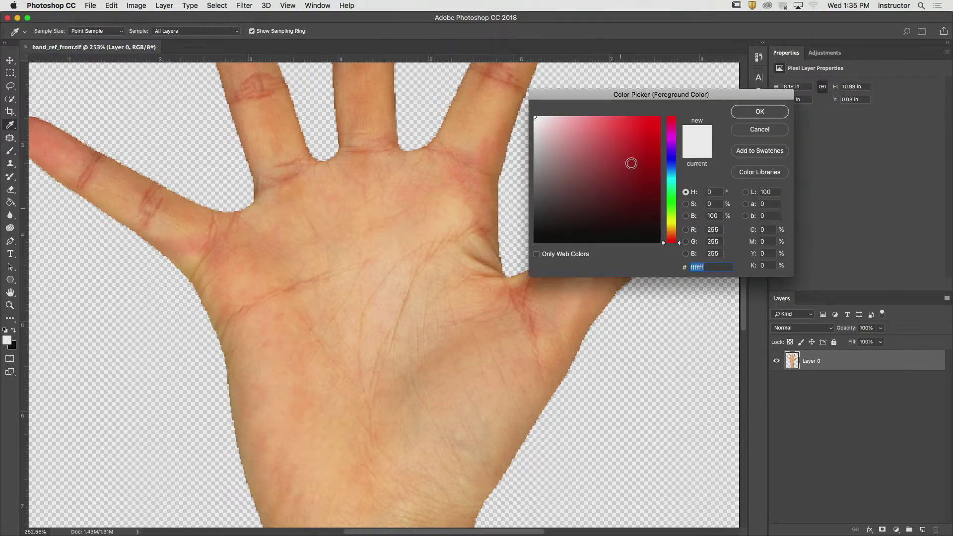
click(630, 160)
click(750, 111)
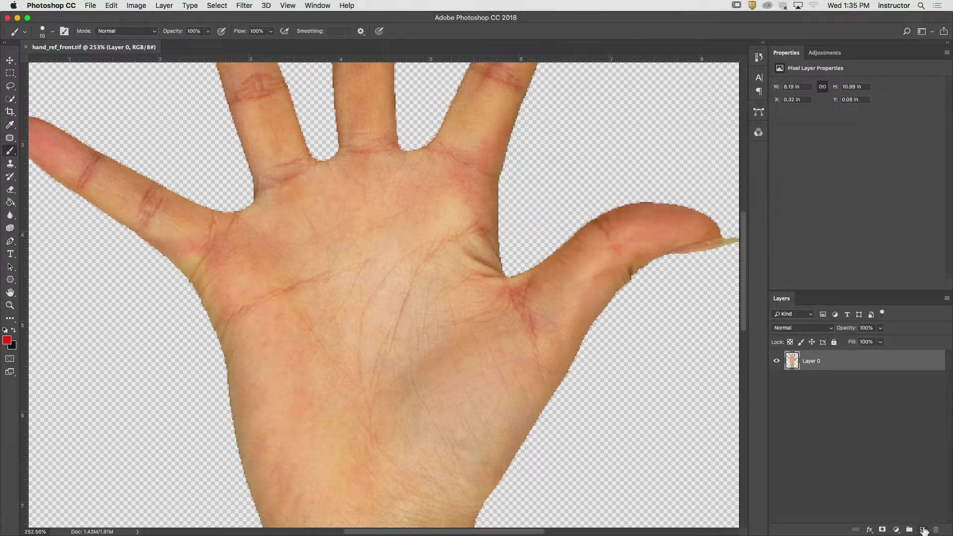
click(922, 530)
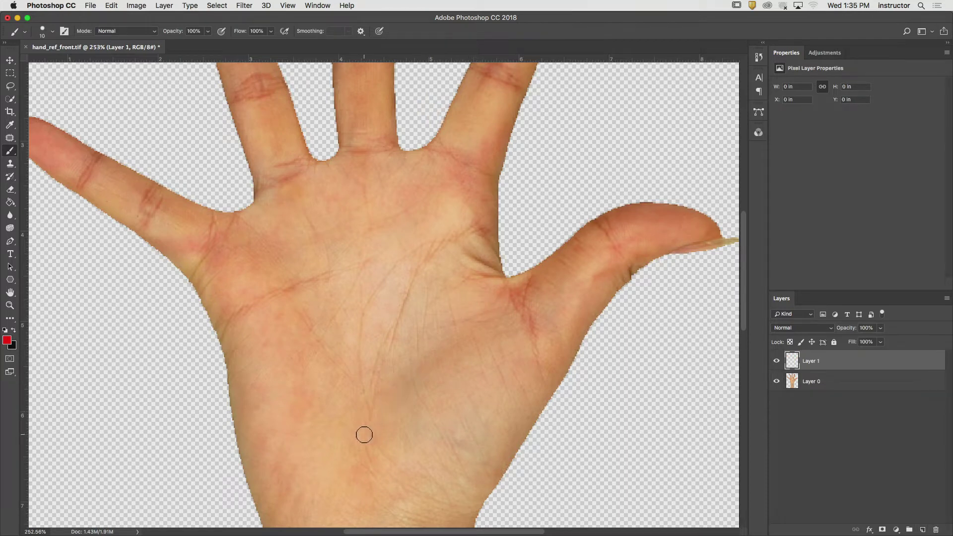
Paint three parallel red strokes diagonally down the base of the thumb, starting from the web beside the index finger
click(505, 281)
drag(505, 281, 377, 393)
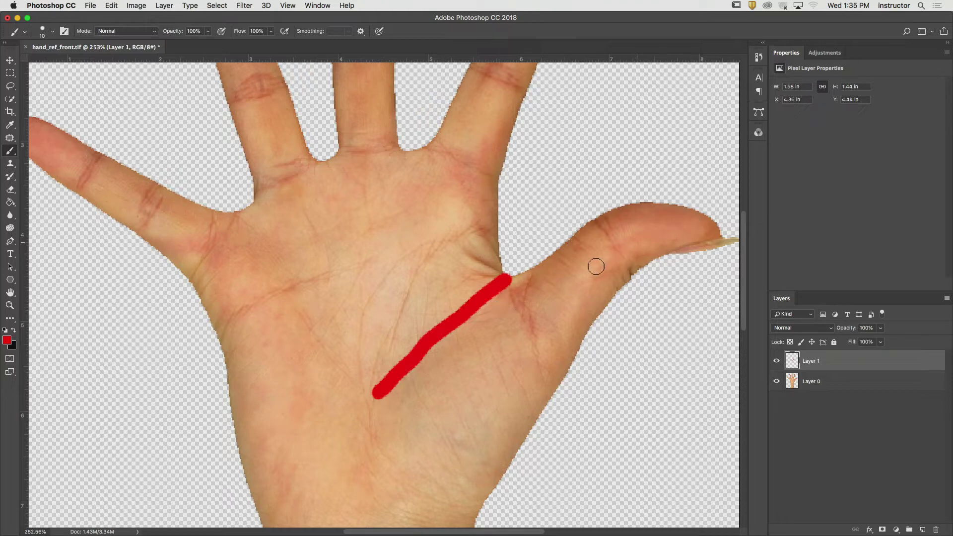
drag(545, 296, 514, 327)
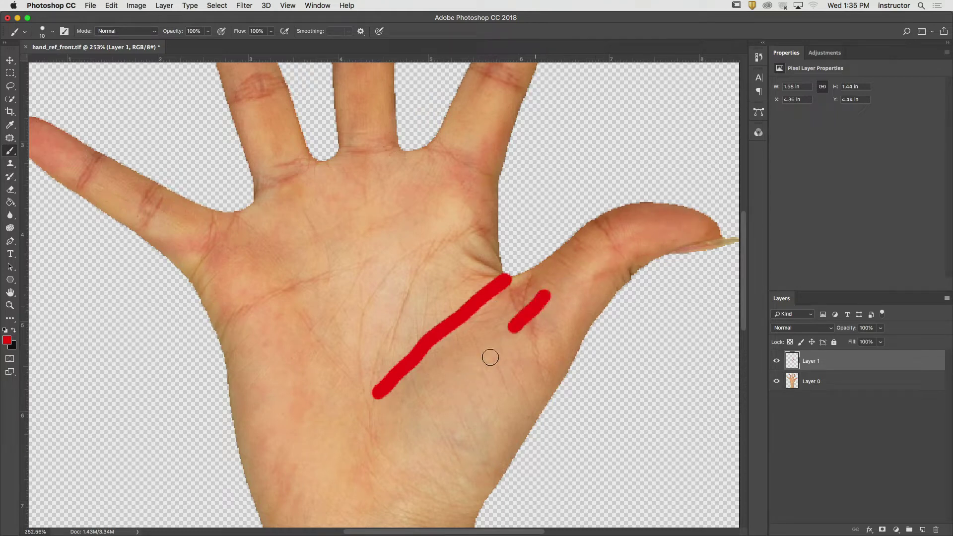
drag(491, 358, 422, 425)
drag(570, 327, 453, 463)
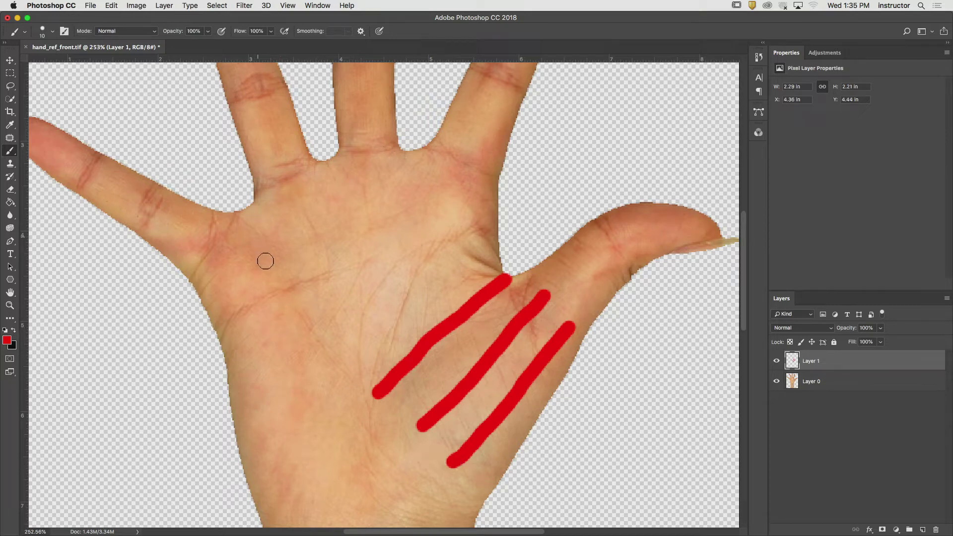
Paint red flow lines lengthwise along the palm from the finger bases to the wrist, with one curving around the thumb pad
mouse_move(244, 223)
mouse_down()
mouse_move(326, 349)
mouse_move(358, 523)
mouse_up()
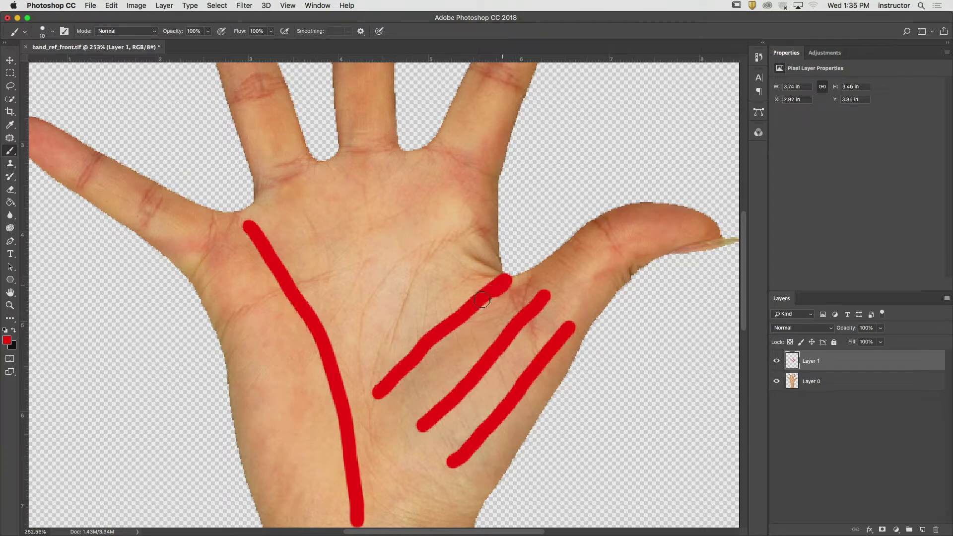
mouse_move(438, 337)
mouse_down()
mouse_move(381, 389)
mouse_move(386, 439)
mouse_move(432, 487)
mouse_move(495, 504)
mouse_up()
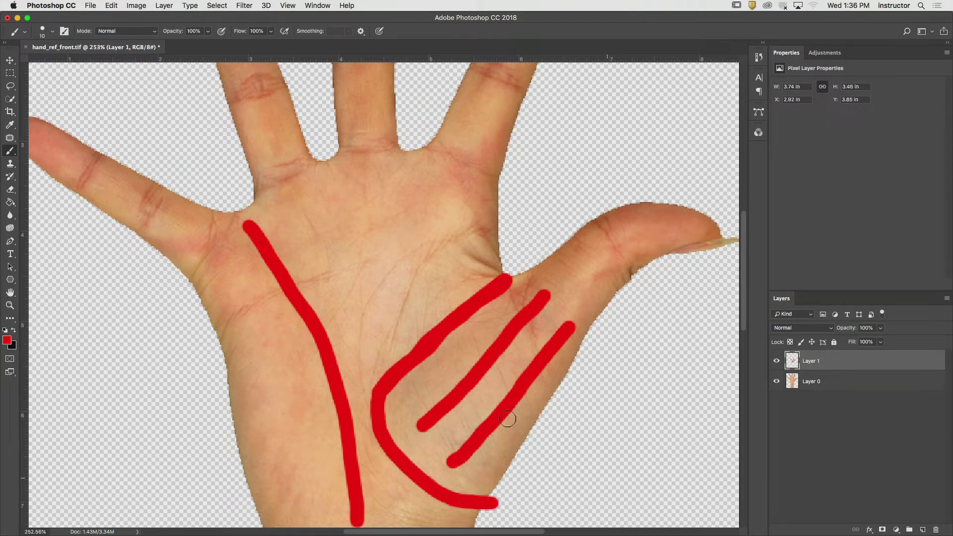
drag(373, 388, 369, 188)
drag(436, 328, 437, 184)
click(498, 268)
drag(495, 232, 489, 172)
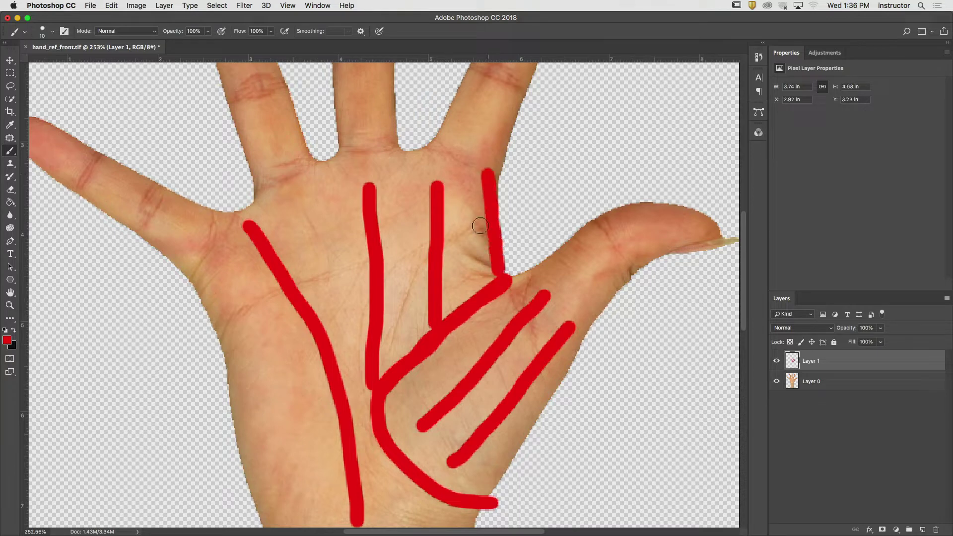
mouse_move(380, 438)
mouse_down()
mouse_move(390, 516)
mouse_move(430, 504)
mouse_move(438, 527)
mouse_move(470, 529)
mouse_up()
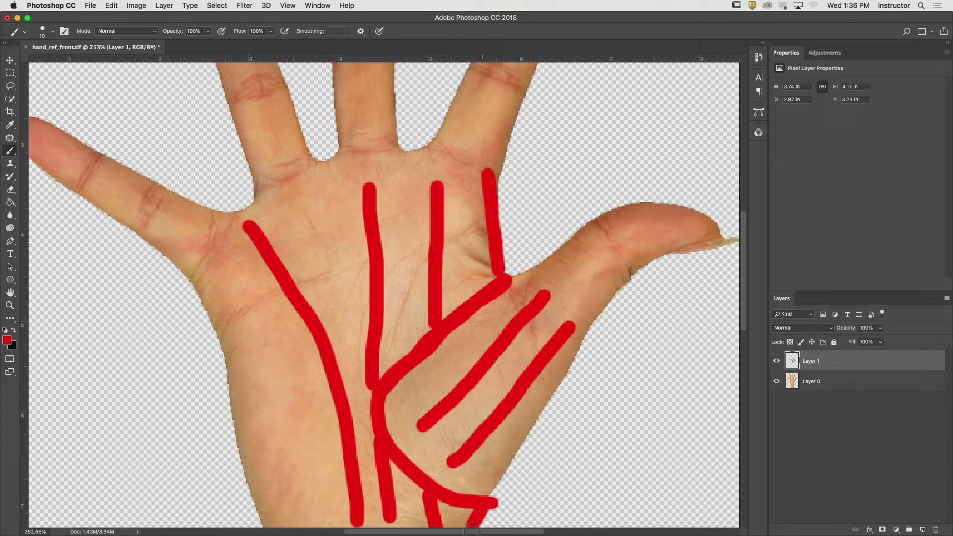
Paint two red bands across the heel of the palm and trace its outer edge up to the little finger's base
click(335, 406)
drag(314, 417, 242, 461)
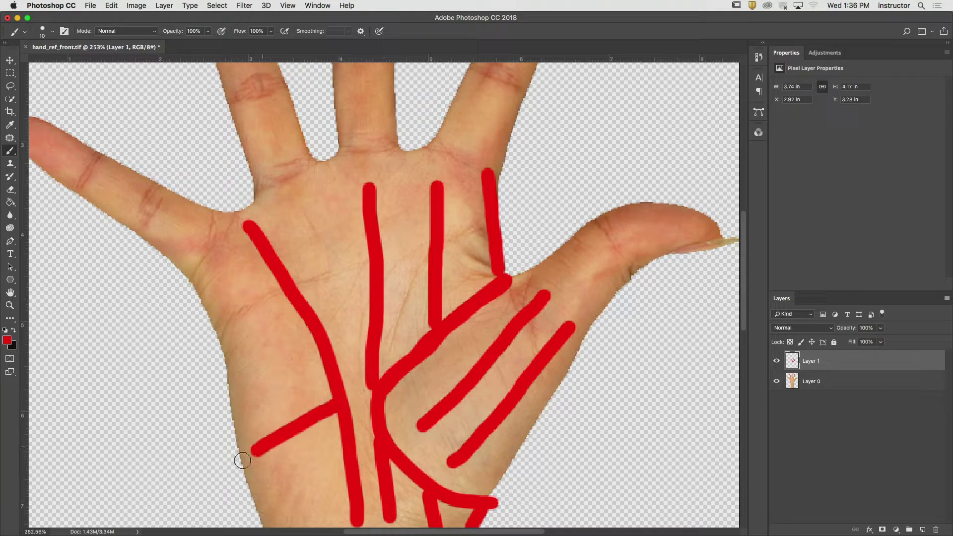
drag(342, 460, 271, 489)
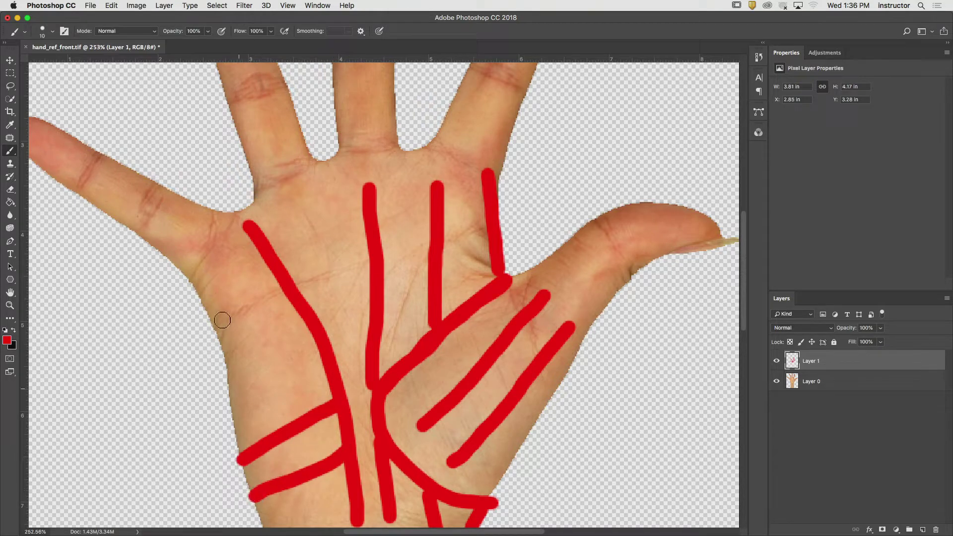
mouse_move(211, 318)
mouse_down()
mouse_move(264, 527)
mouse_move(200, 277)
mouse_move(243, 213)
mouse_up()
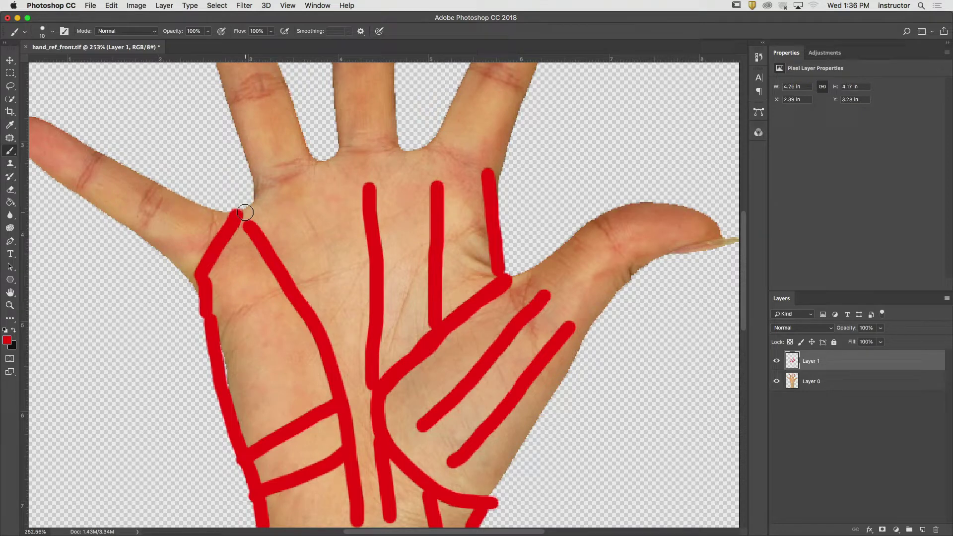
Quit Photoshop without saving hand_ref_front.tif, close the hand_reference_images folder and reposition the preview image window
click(46, 5)
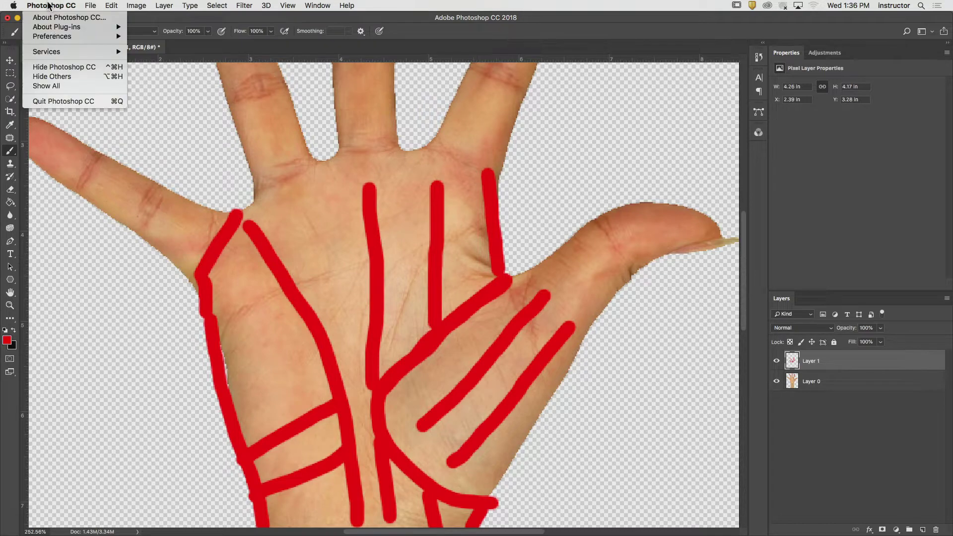
click(65, 101)
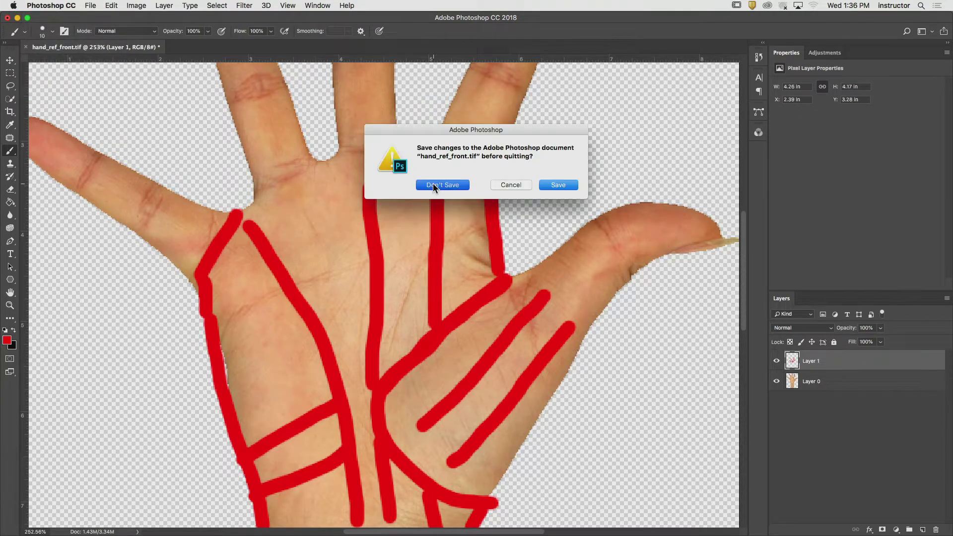
click(433, 185)
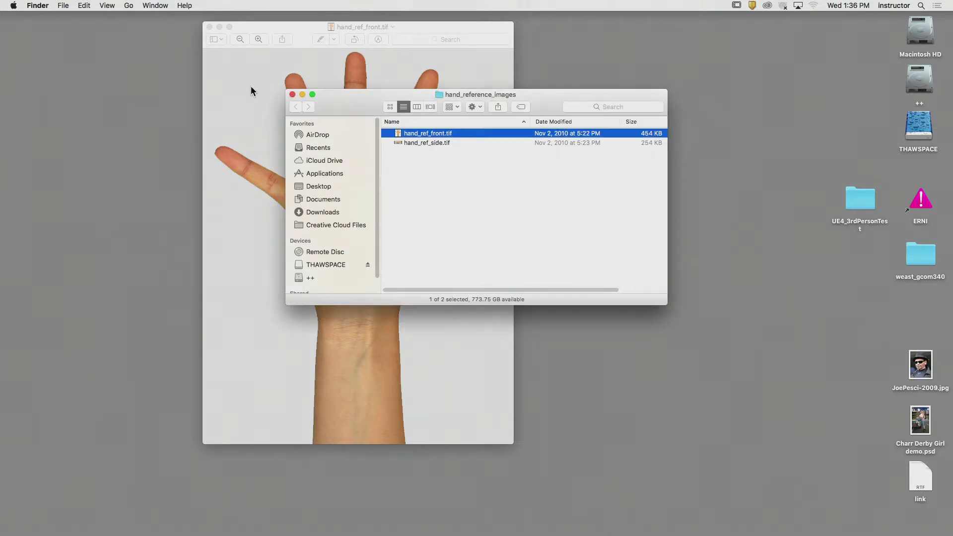
click(292, 94)
drag(300, 29, 336, 40)
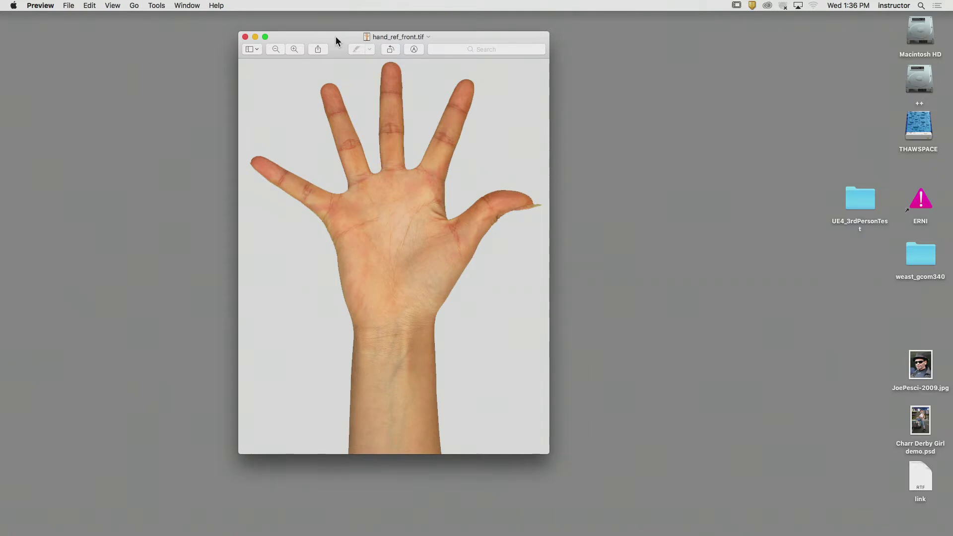
Switch to Maya and change the viewport from perspective to the front view
mouse_move(343, 535)
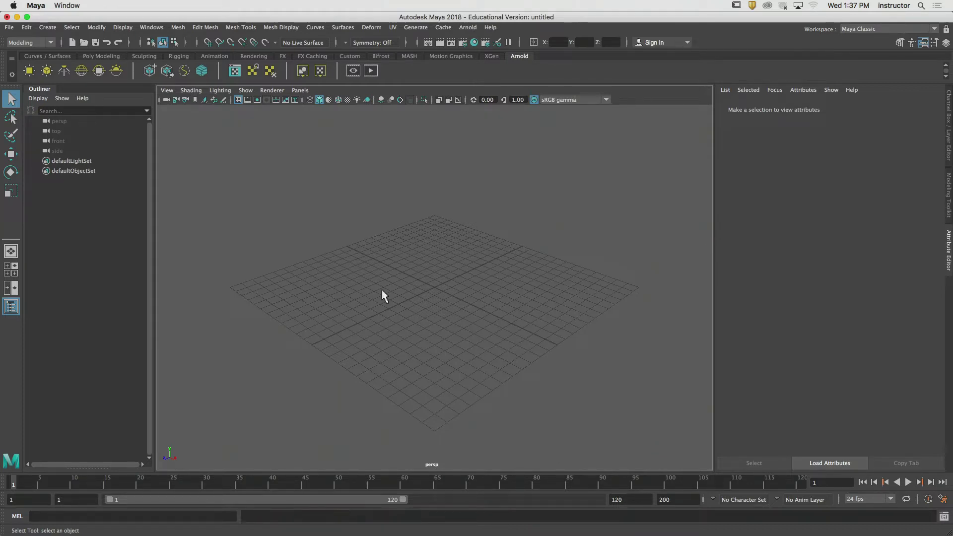
alt+drag(291, 299, 369, 306)
key(space)
drag(415, 202, 412, 227)
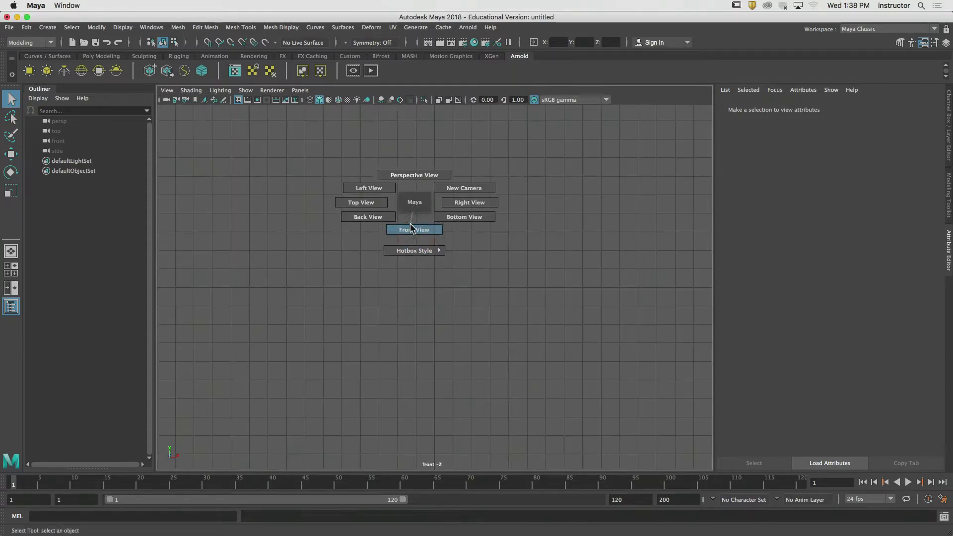
Import hand_ref_front.tif from the desktop's hand_reference_images folder as an image plane in the front view
click(171, 91)
mouse_move(278, 312)
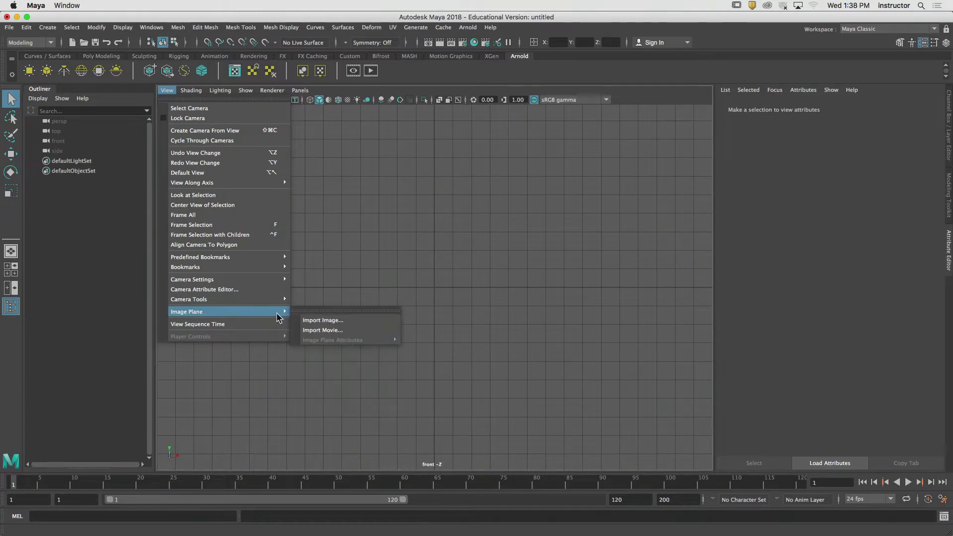
click(324, 323)
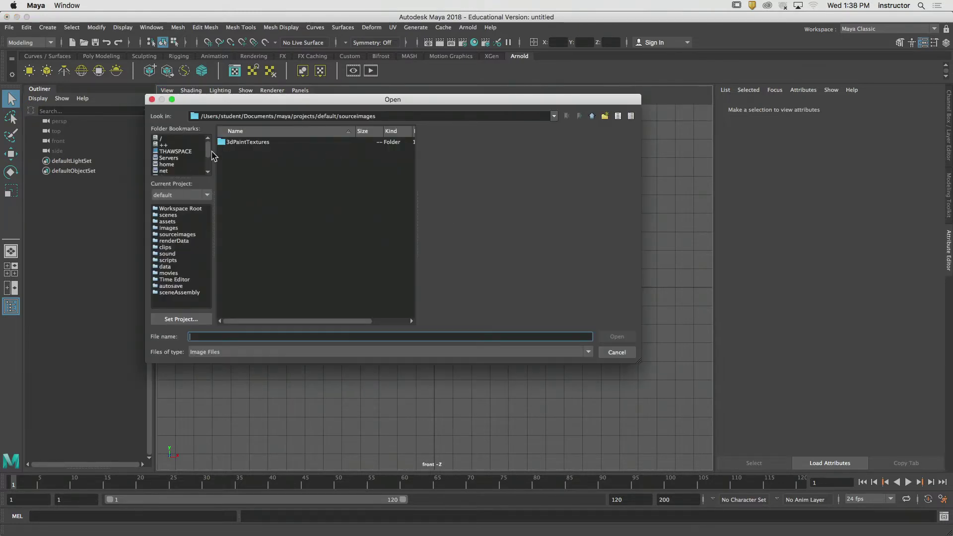
drag(209, 146, 209, 154)
click(183, 158)
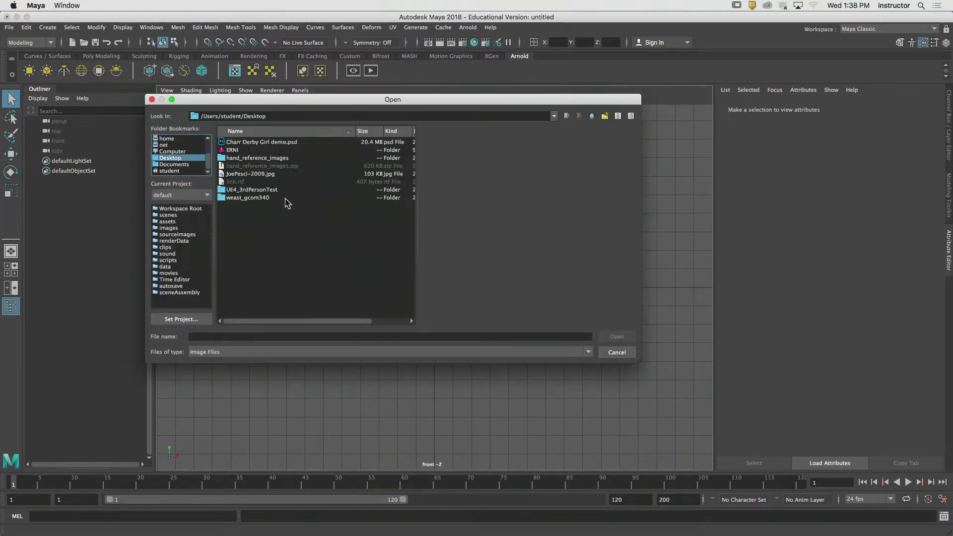
double_click(268, 158)
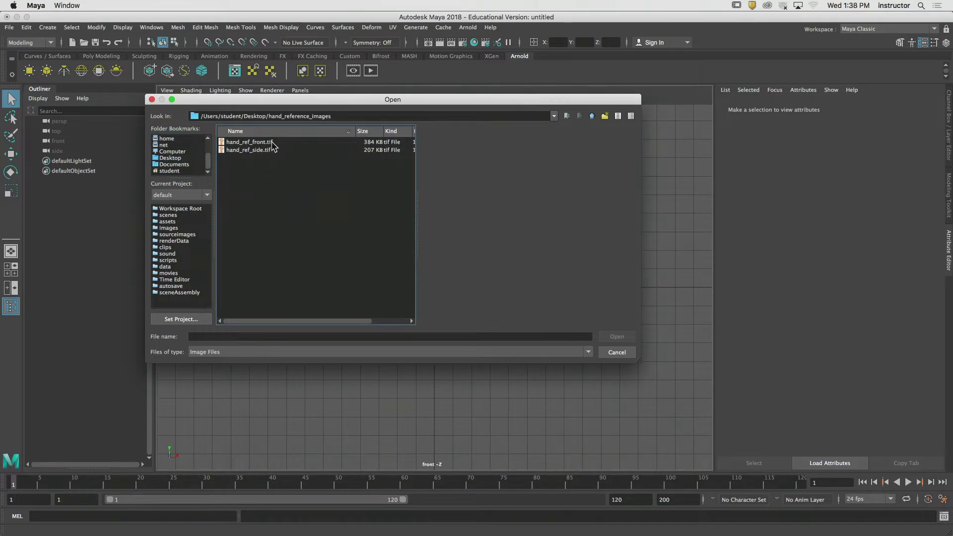
click(248, 142)
click(617, 337)
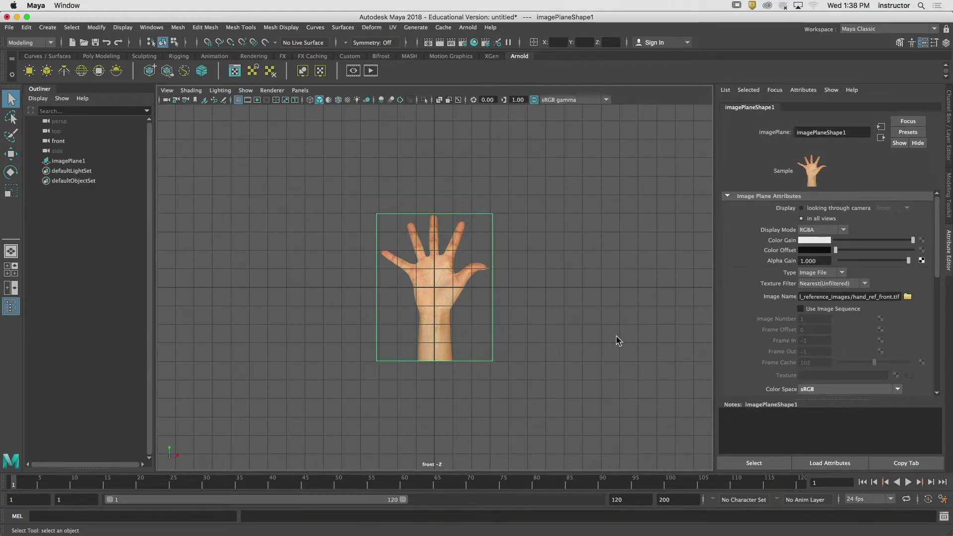
Make the hand image plane semi-transparent by lowering its Alpha Gain to about 0.228, and deselect it
alt+right_drag(418, 243, 539, 259)
alt+middle_drag(538, 259, 541, 285)
alt+right_drag(541, 284, 534, 280)
alt+middle_drag(535, 279, 494, 291)
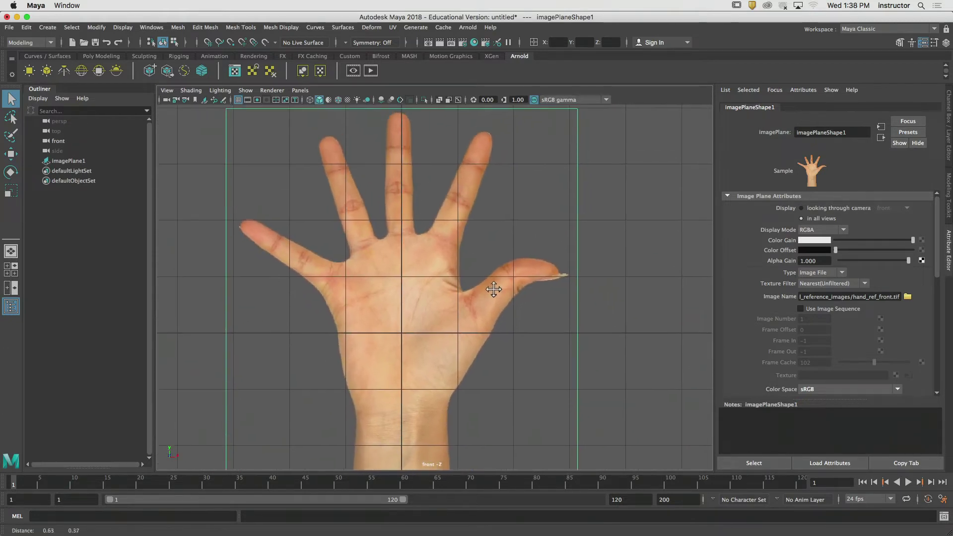
alt+right_drag(436, 286, 567, 282)
alt+middle_drag(517, 267, 565, 305)
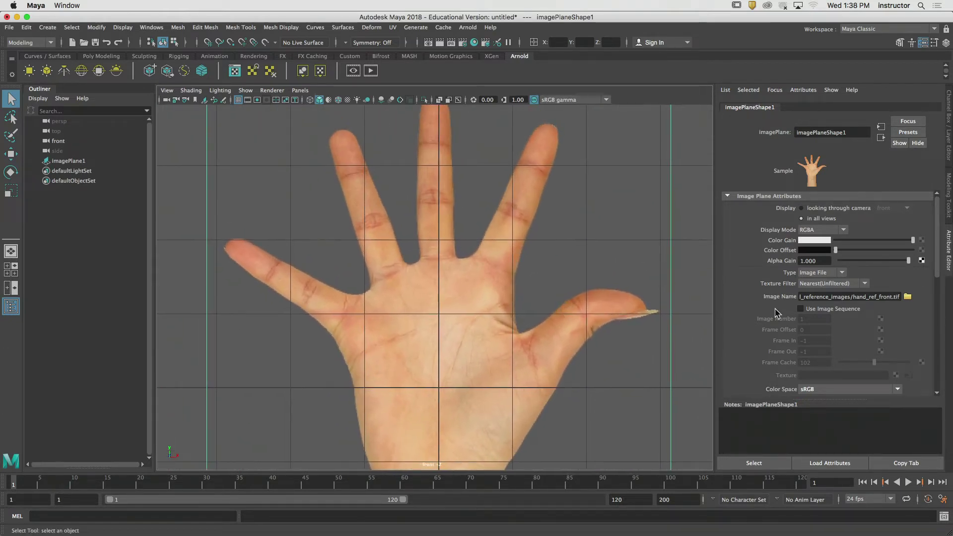
drag(863, 263, 850, 263)
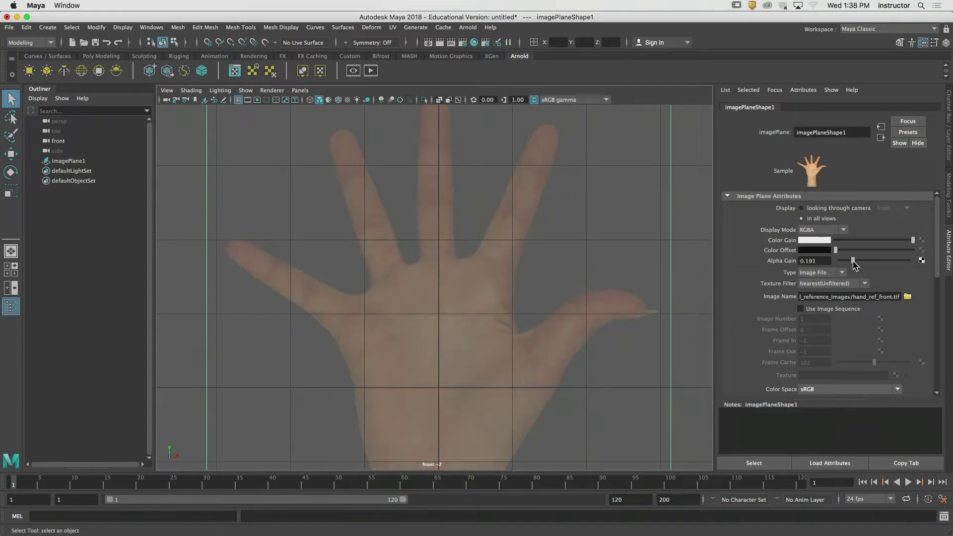
click(648, 276)
click(684, 283)
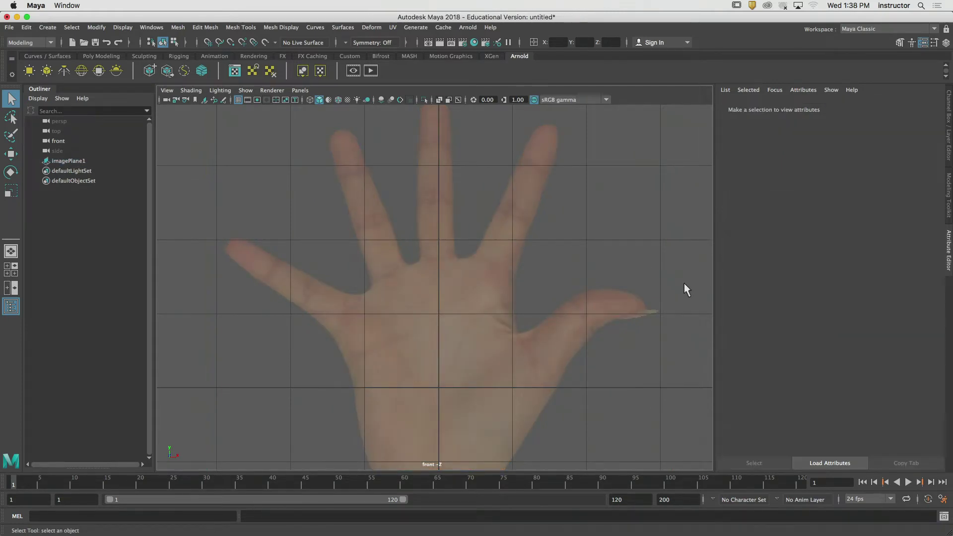
Select the hand image plane, display its channel values and enlarge the display layer area below them
click(645, 270)
alt+right_drag(646, 270, 601, 264)
alt+middle_drag(600, 264, 615, 232)
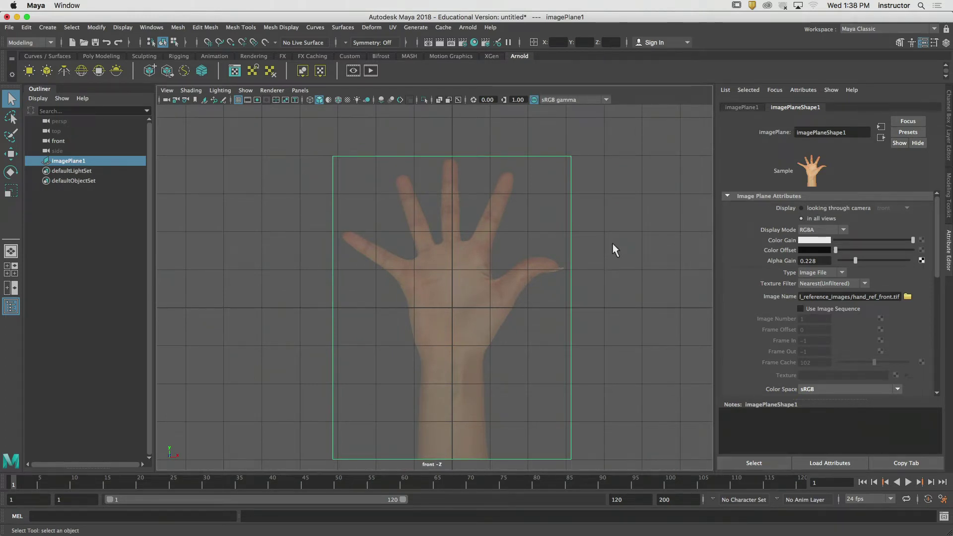
click(950, 116)
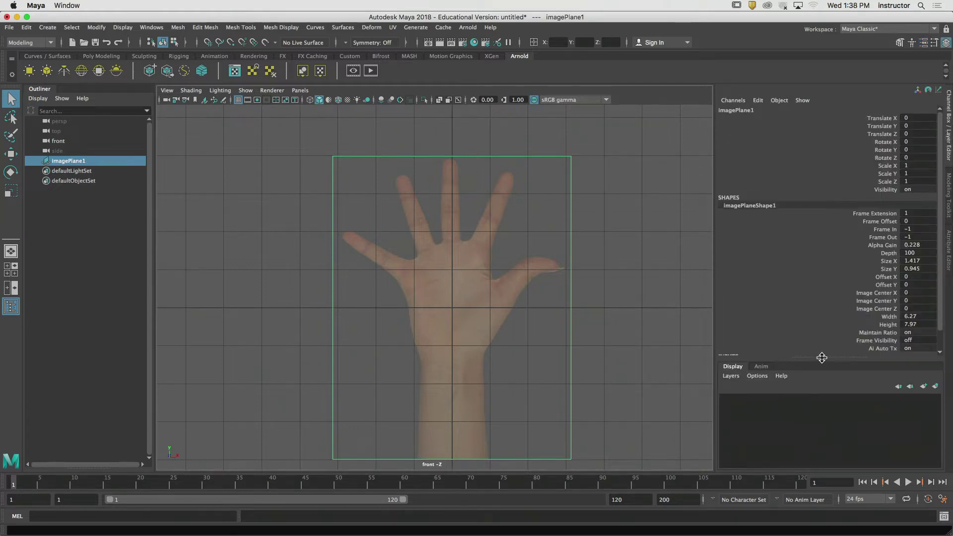
drag(822, 358, 834, 255)
Create a display layer from the selected hand image plane
click(669, 194)
click(480, 233)
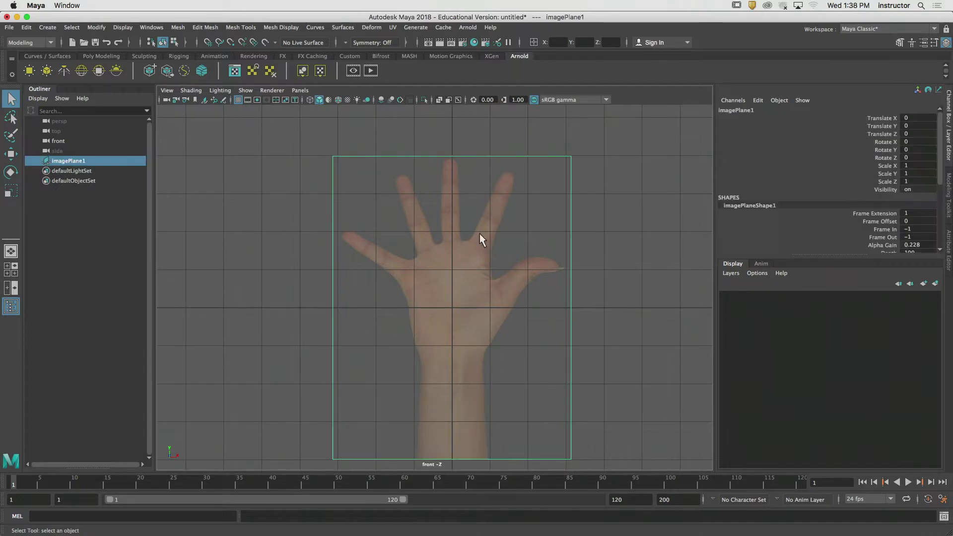
alt+middle_drag(614, 186, 611, 170)
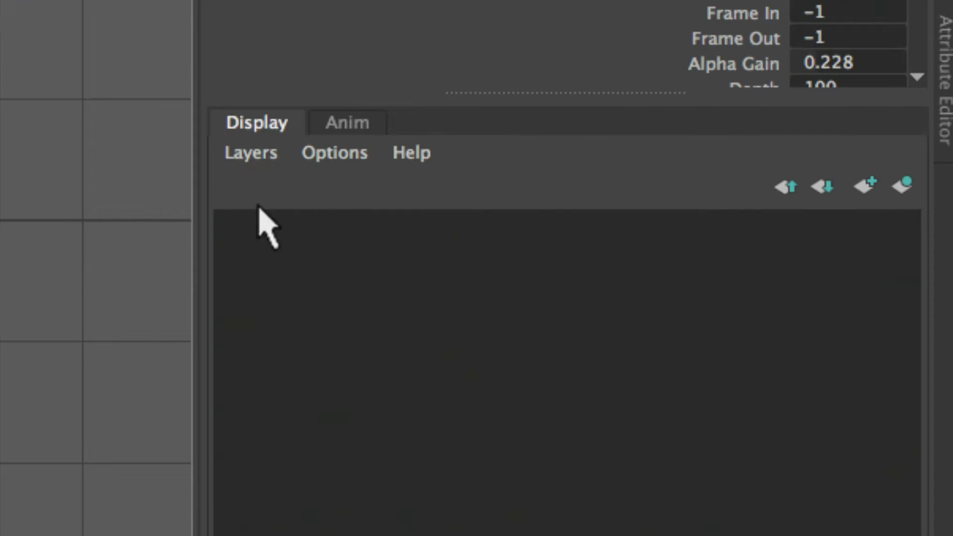
click(279, 155)
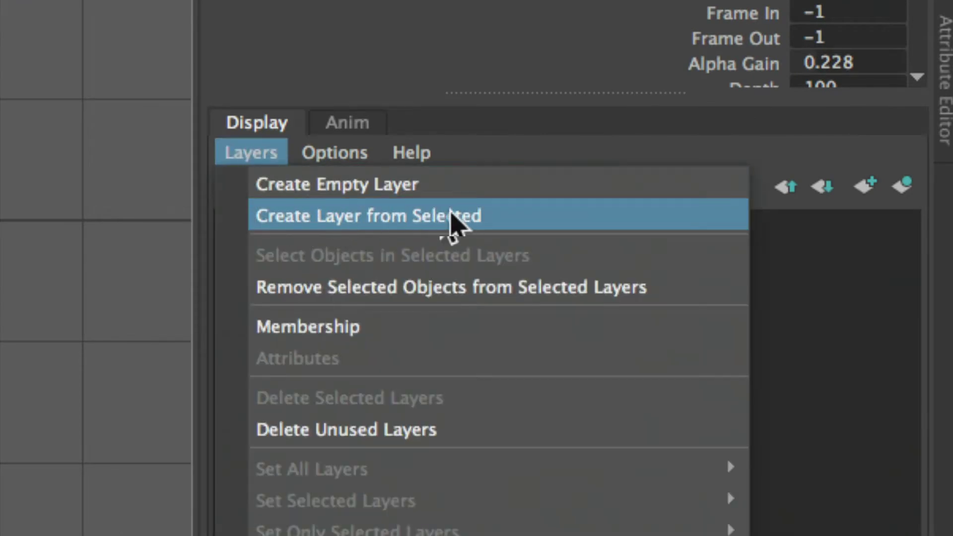
click(481, 216)
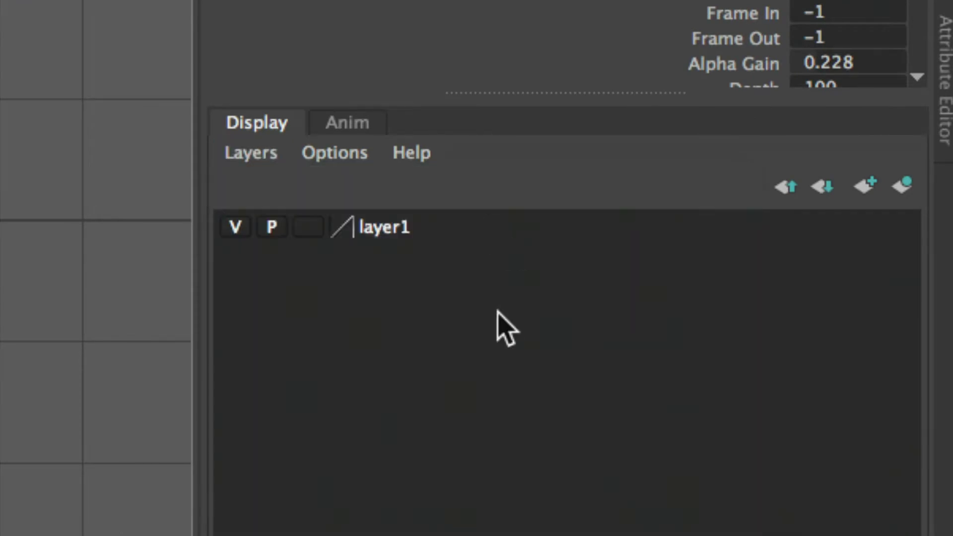
Rename the new display layer of the hand image plane to Reference
double_click(403, 233)
drag(380, 256, 695, 175)
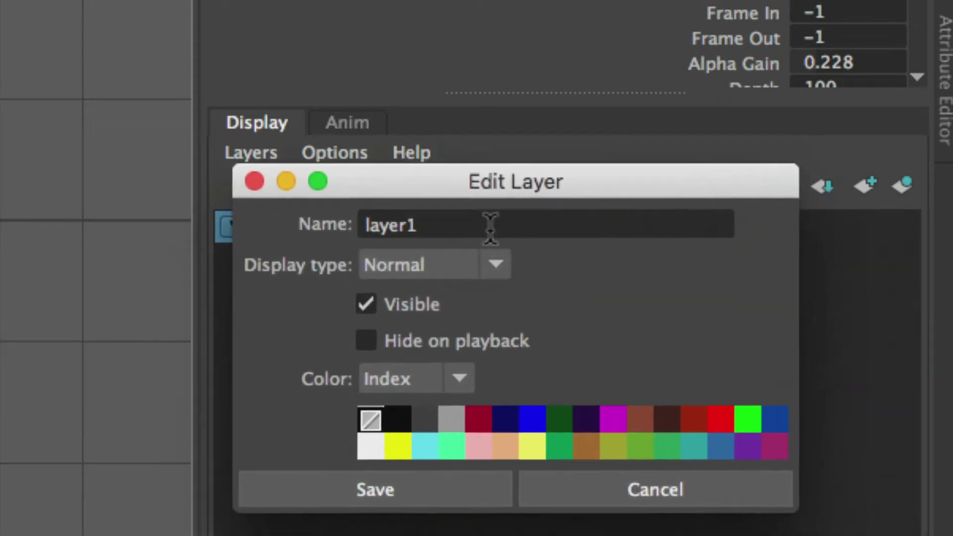
double_click(487, 226)
text(Reference)
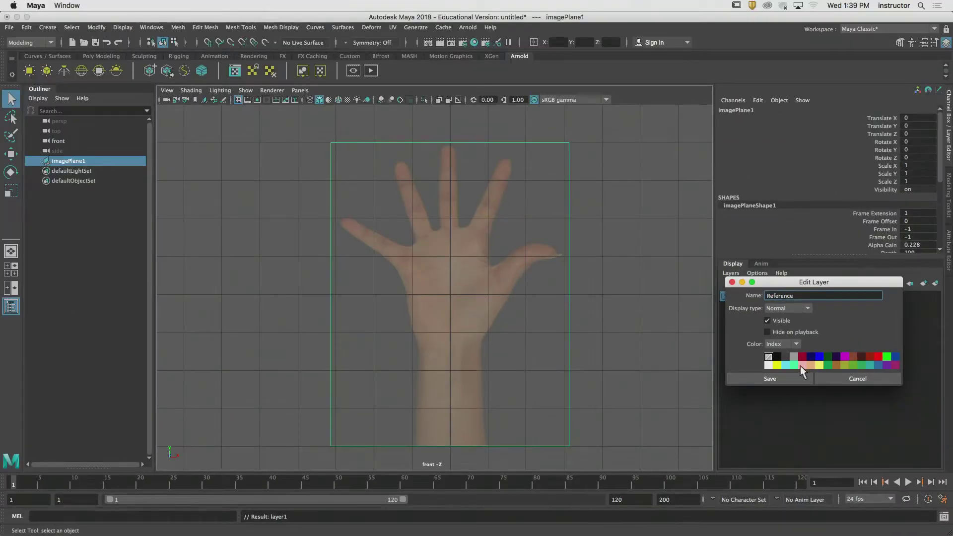
click(800, 379)
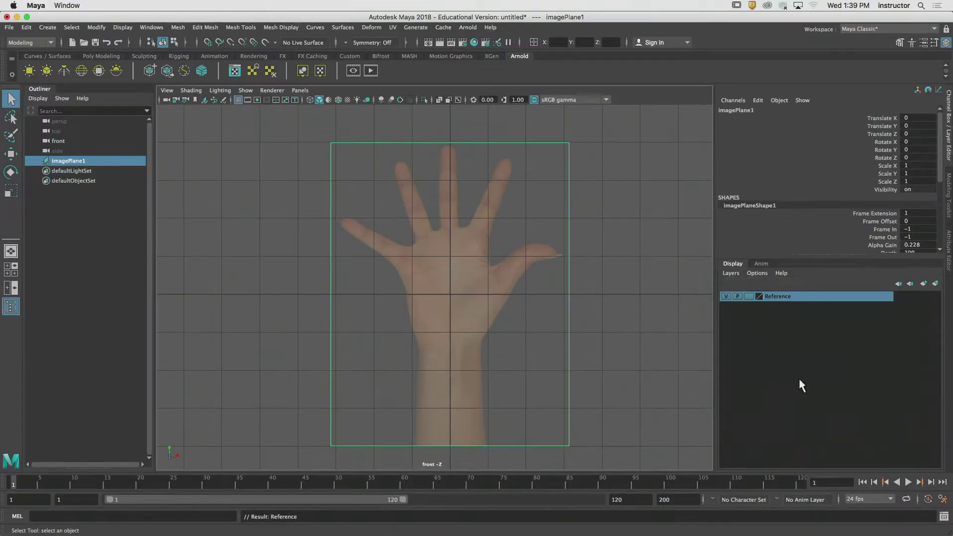
Set the Reference layer's display type to reference (R) and test that the hand image plane is locked by trying to select it
click(749, 297)
click(752, 298)
click(668, 291)
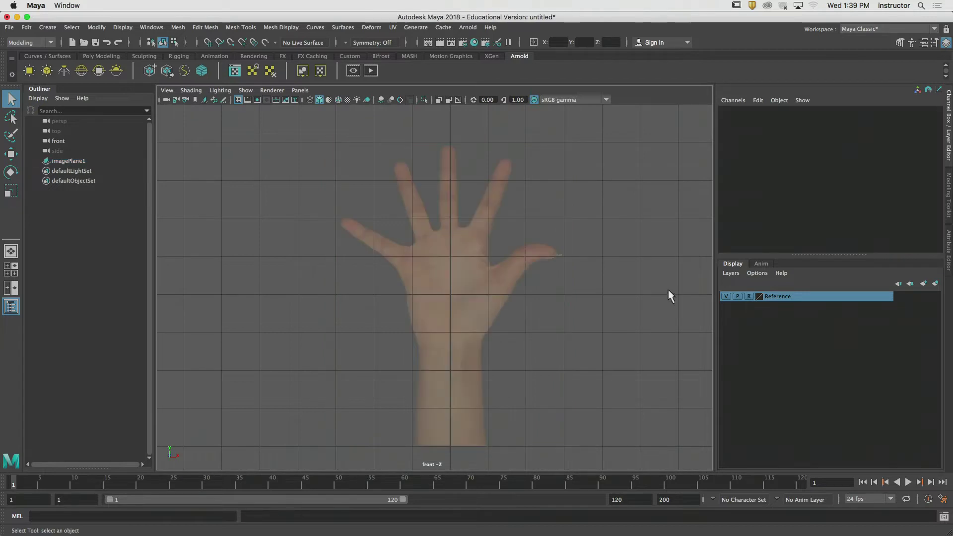
drag(594, 131, 414, 219)
drag(579, 150, 340, 272)
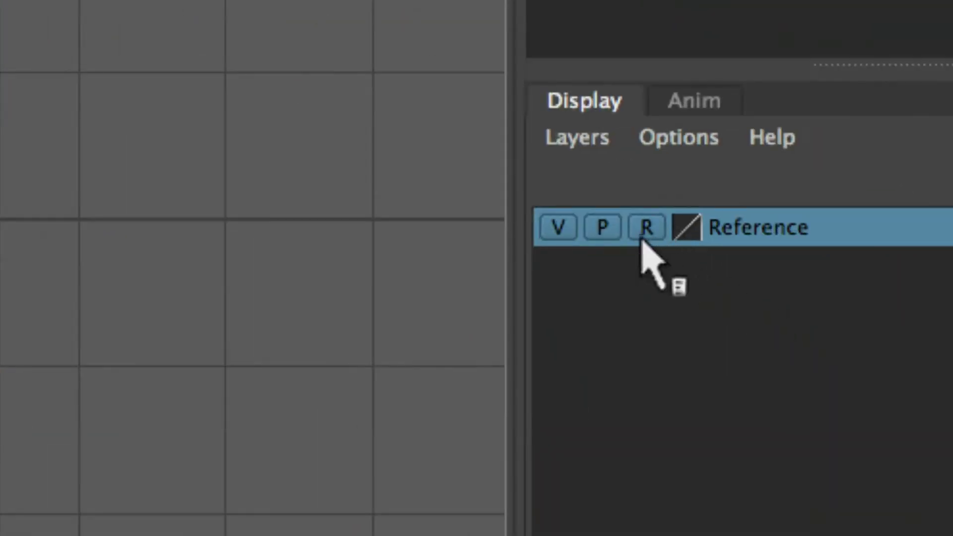
click(646, 229)
click(647, 227)
click(650, 229)
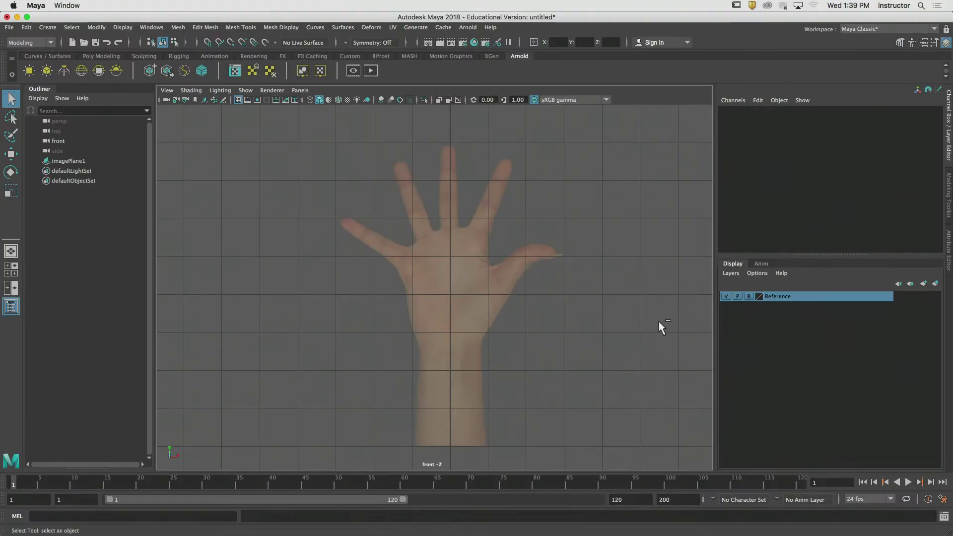
mouse_move(610, 117)
mouse_down()
mouse_move(531, 150)
mouse_move(328, 290)
mouse_move(324, 326)
mouse_up()
Create a polygon cube at the origin over the palm, show the modeling toolkit and turn on X-ray display
scroll(430, 219, up, 3)
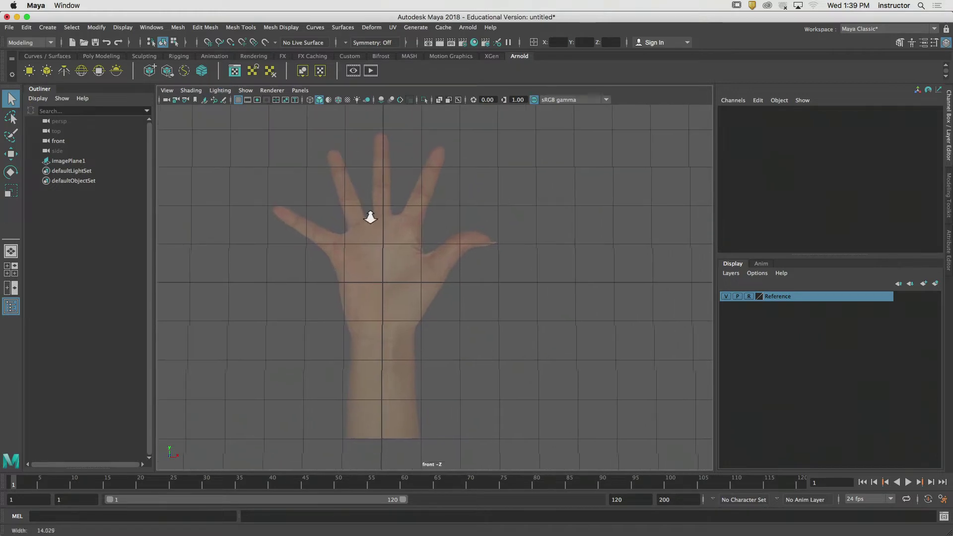
scroll(379, 205, up, 4)
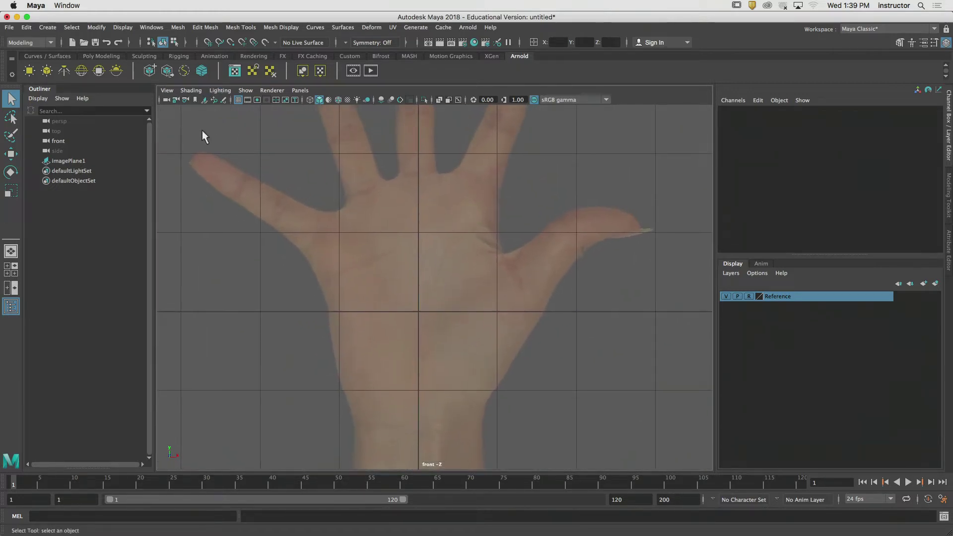
click(101, 56)
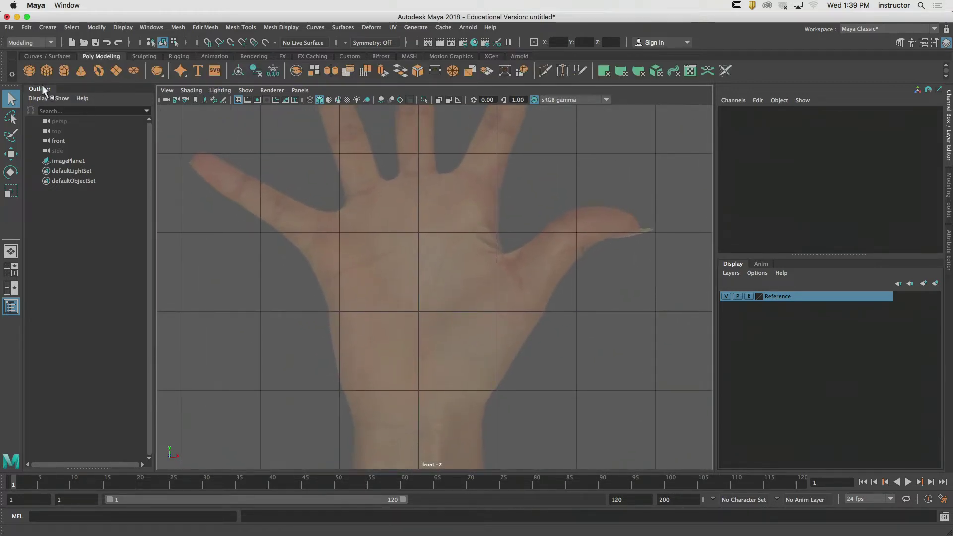
click(47, 70)
alt+middle_drag(430, 325, 443, 310)
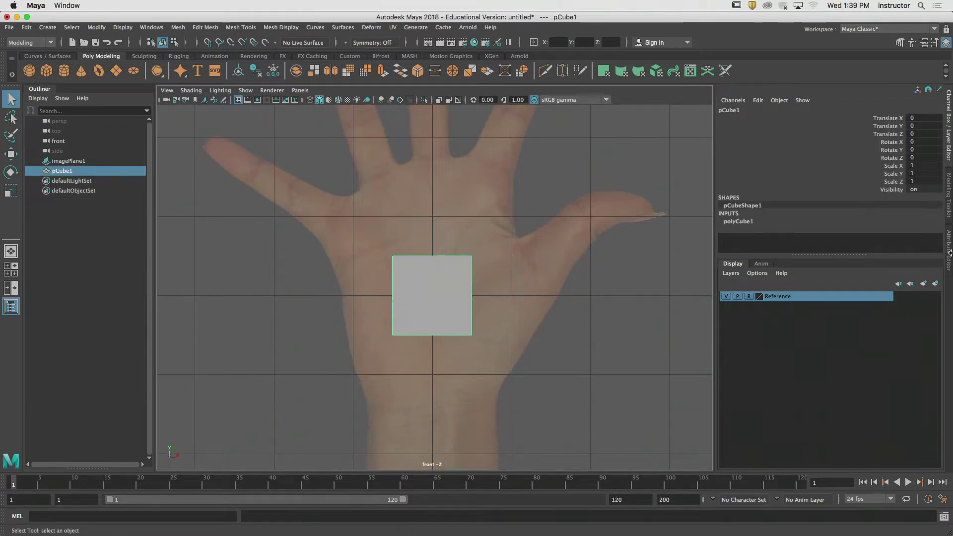
click(950, 203)
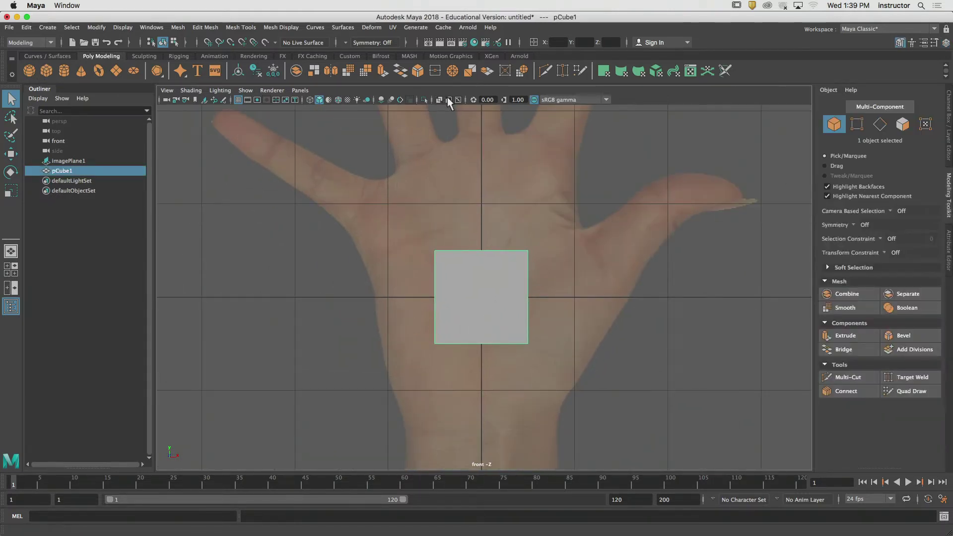
click(440, 100)
Scale all the cube's faces to about three times the height and about 1.17 times the width to roughly cover the palm
click(903, 124)
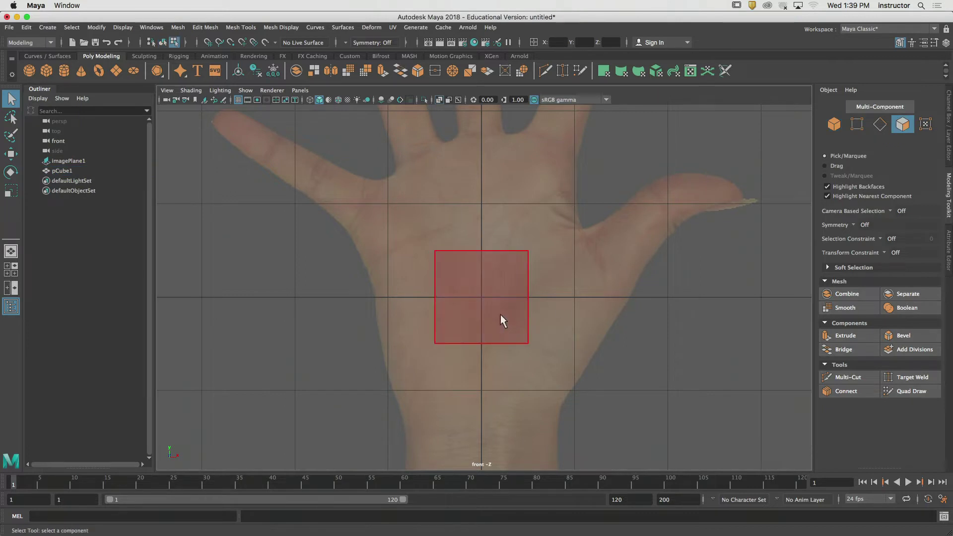
key(r)
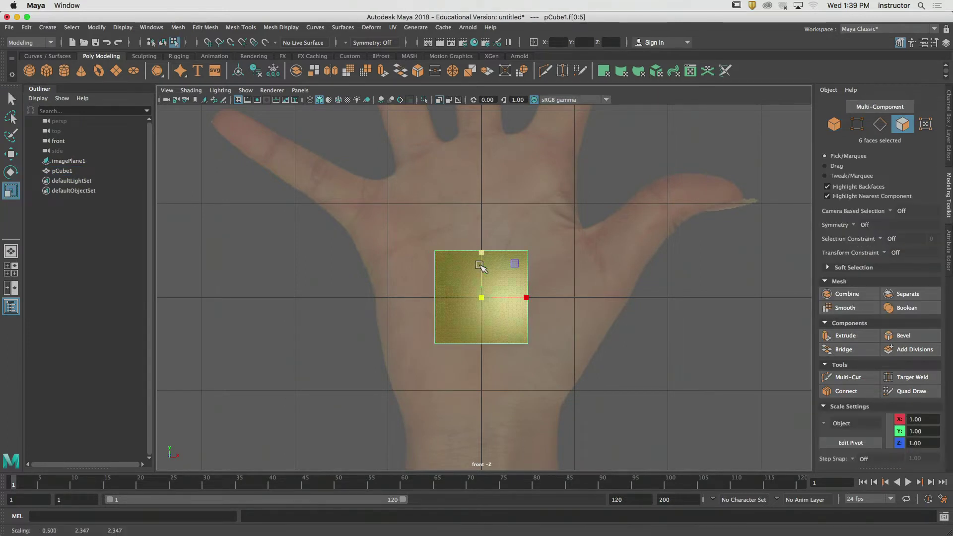
drag(484, 256, 486, 179)
drag(532, 298, 536, 298)
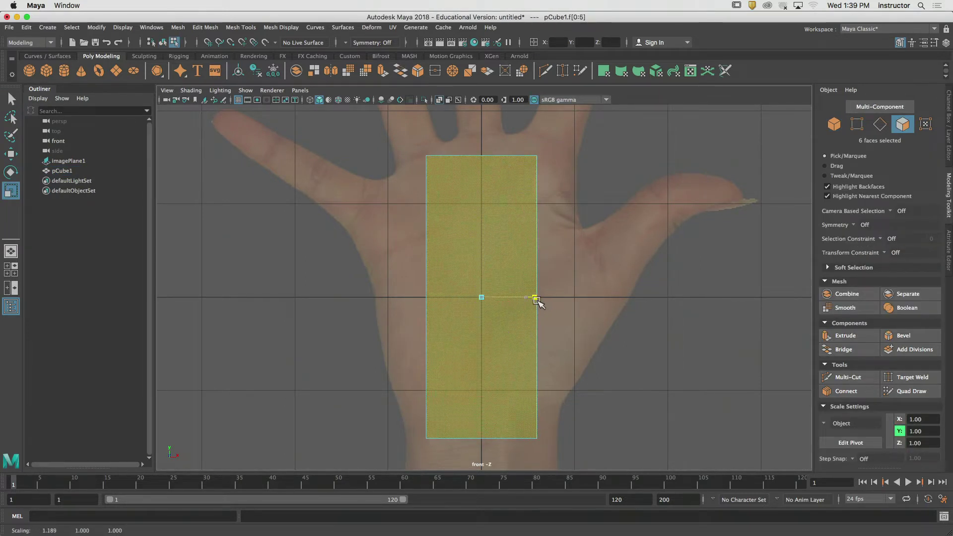
Move the cube's little-finger side face to about X -0.82 and its thumb side face to about X 0.81
ctrl+drag(342, 144, 444, 448)
key(q)
key(w)
drag(368, 139, 443, 477)
ctrl+drag(487, 130, 636, 484)
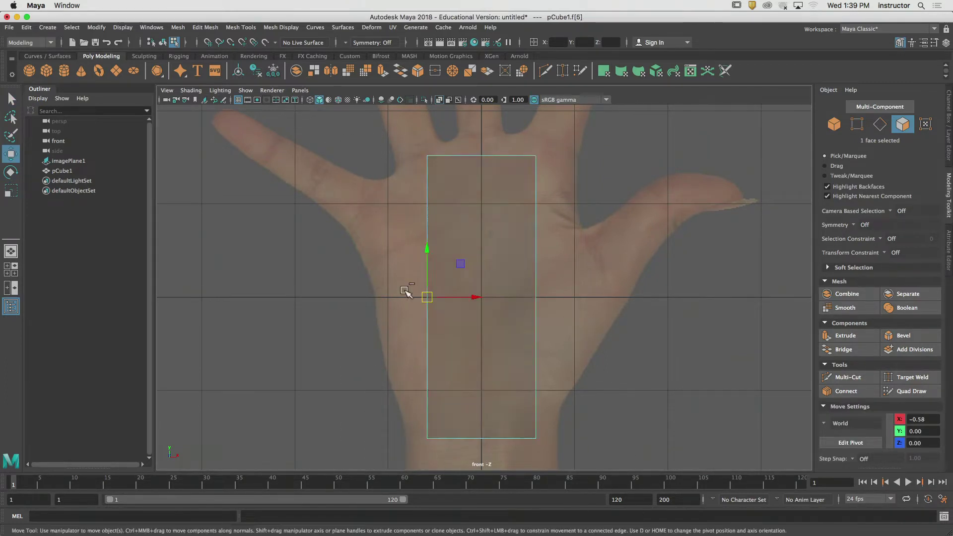
drag(480, 298, 458, 297)
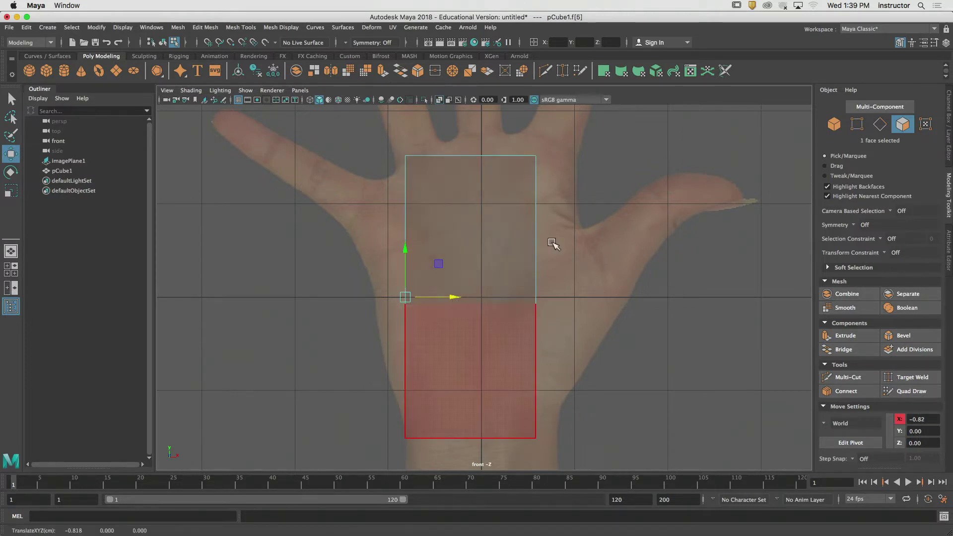
drag(530, 140, 517, 293)
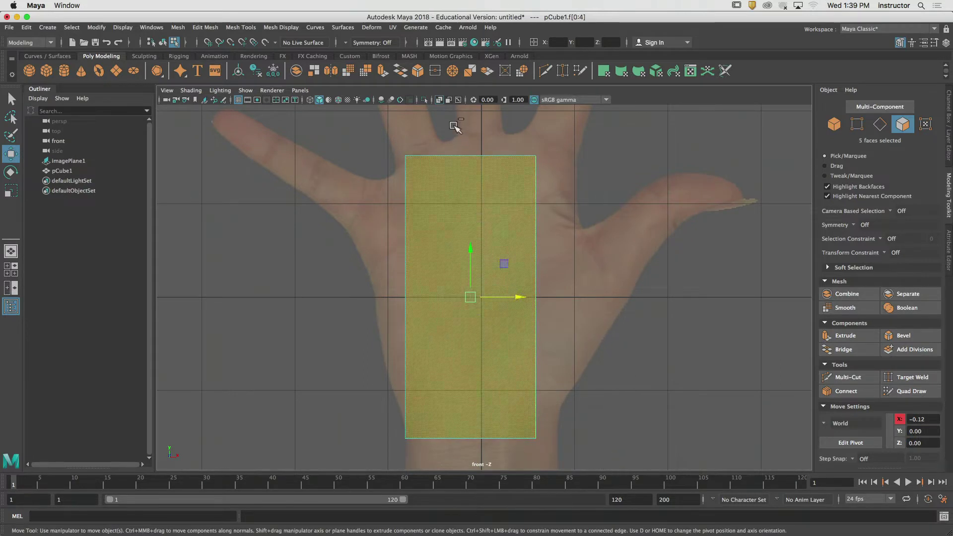
drag(580, 297, 601, 297)
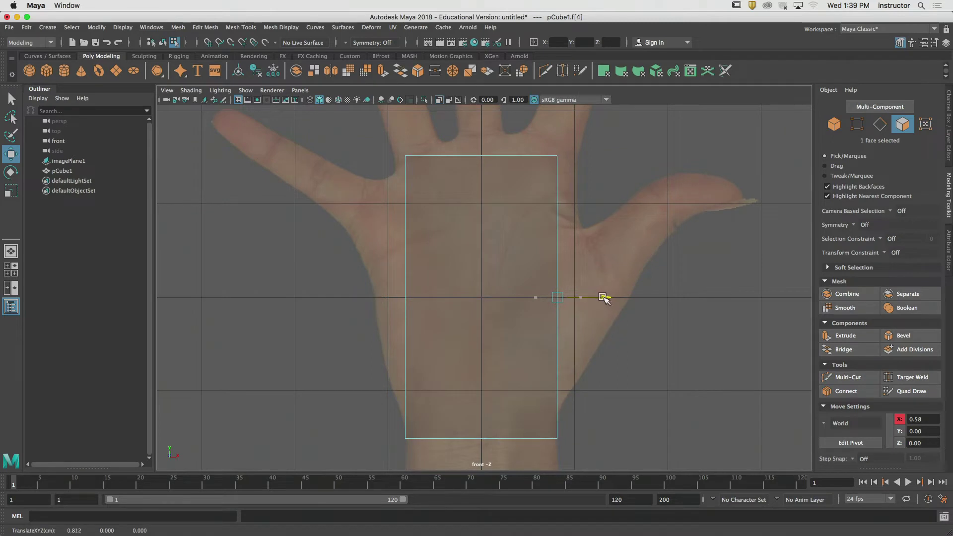
Move the two upper vertices on the little-finger side to the base of the little finger, at about X -1.36, Y 0.63
alt+middle_drag(583, 390, 590, 425)
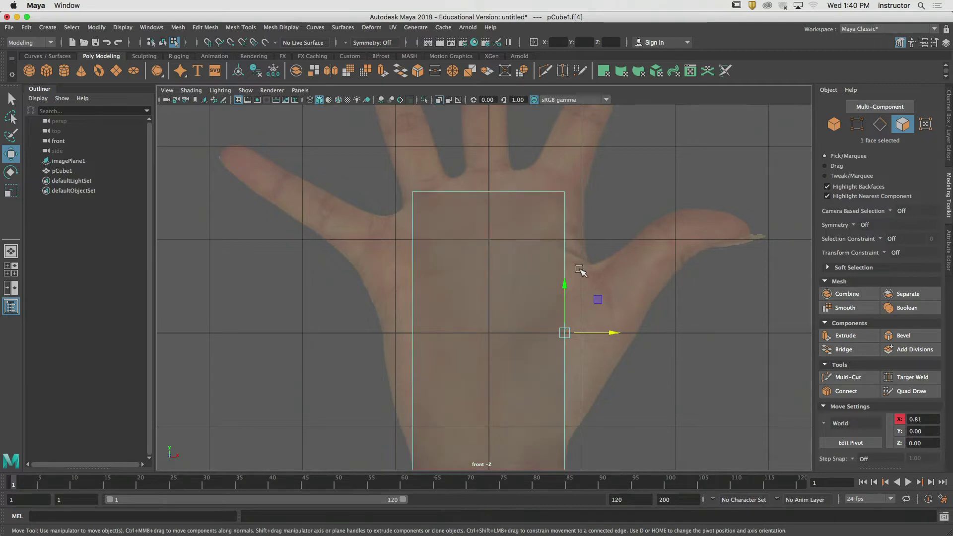
alt+middle_drag(610, 300, 620, 244)
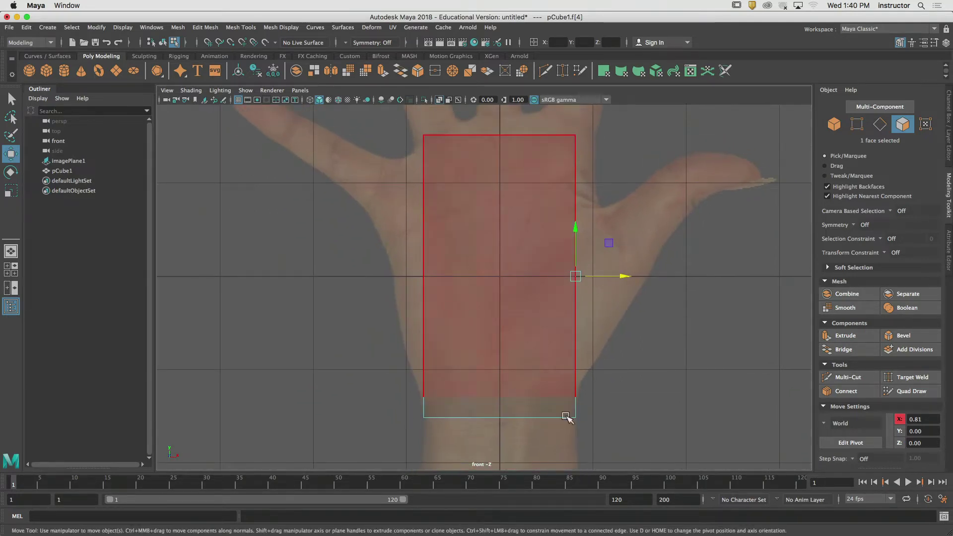
alt+middle_drag(545, 298, 564, 326)
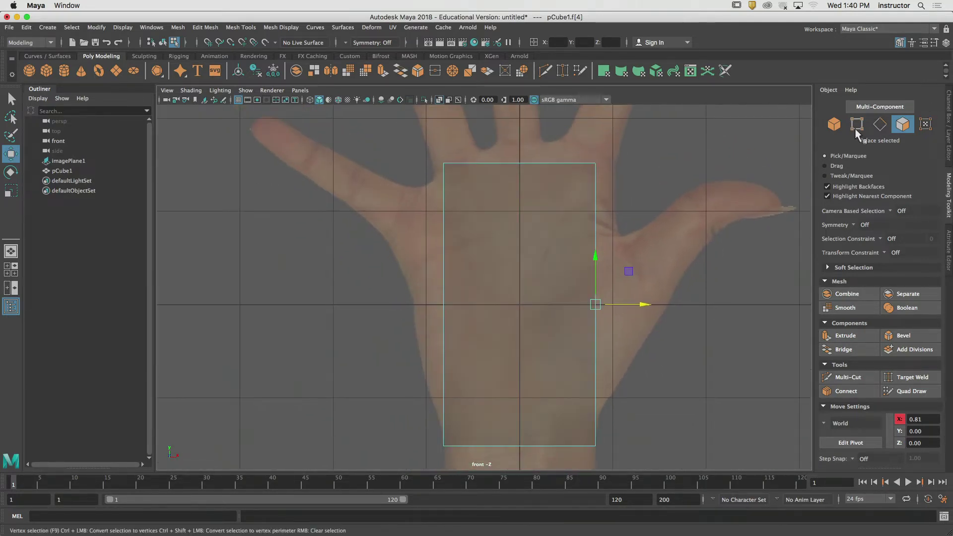
click(857, 124)
drag(400, 133, 494, 216)
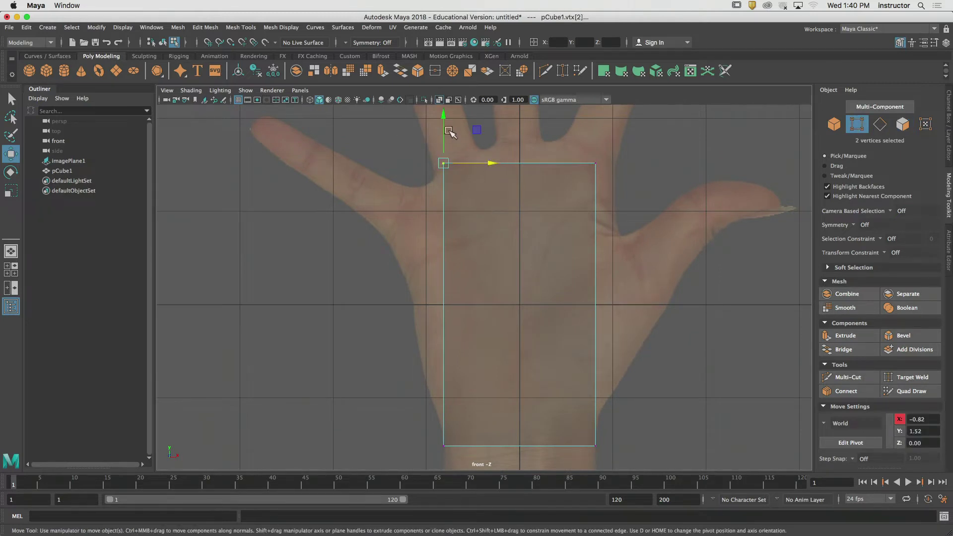
drag(477, 130, 428, 210)
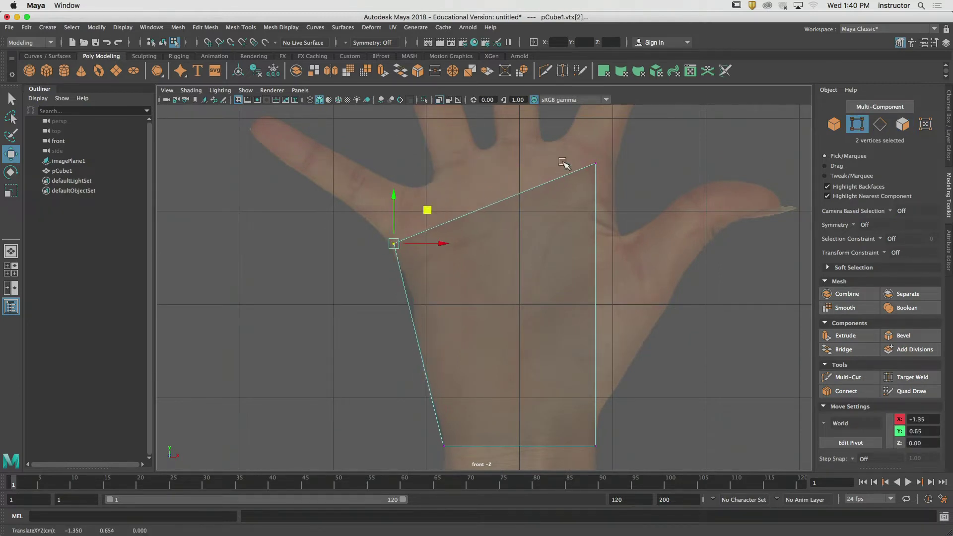
mouse_move(569, 136)
middle_down()
mouse_move(605, 183)
mouse_move(574, 141)
middle_up()
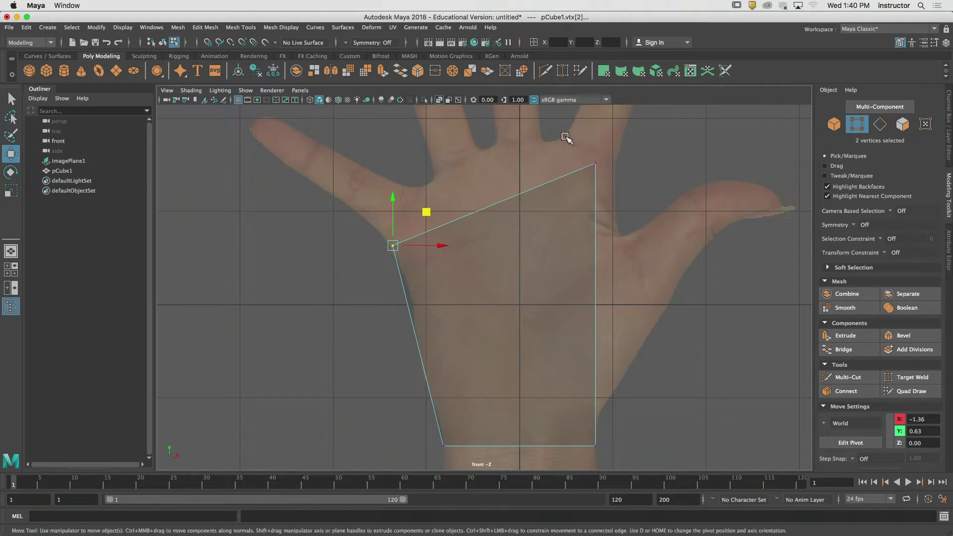
Move the two upper vertices on the thumb side to the base of the index finger, at about X 1.03, Y 1.60, and deselect them
click(612, 184)
drag(629, 130, 649, 123)
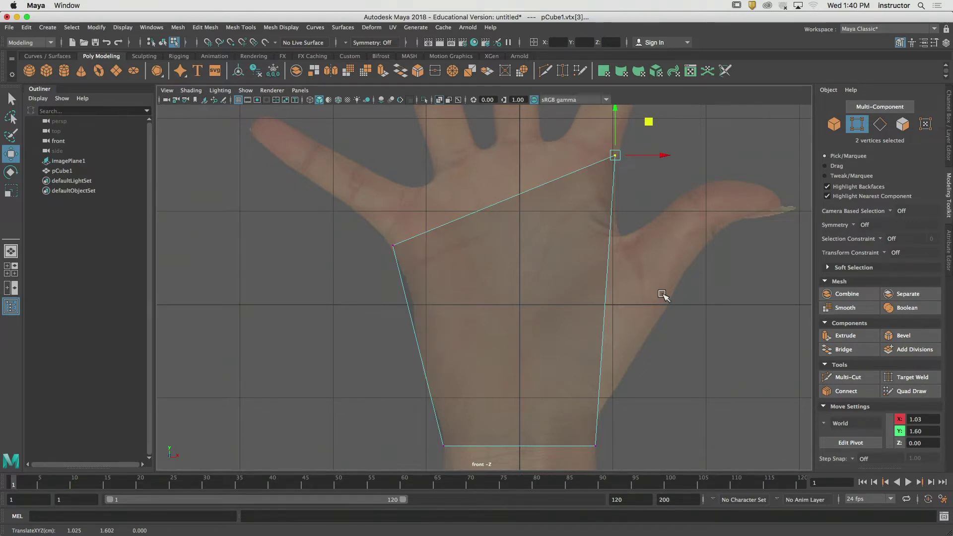
key(q)
click(645, 256)
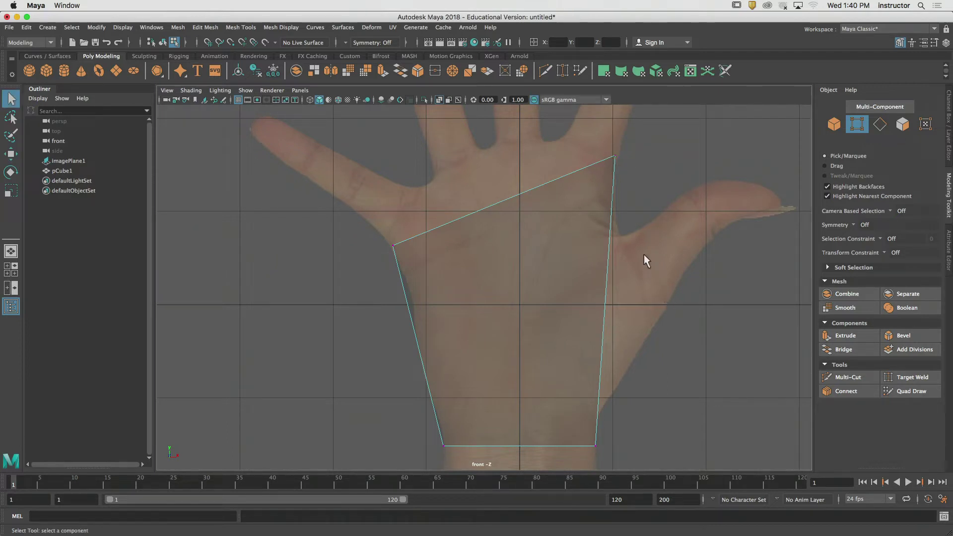
click(850, 378)
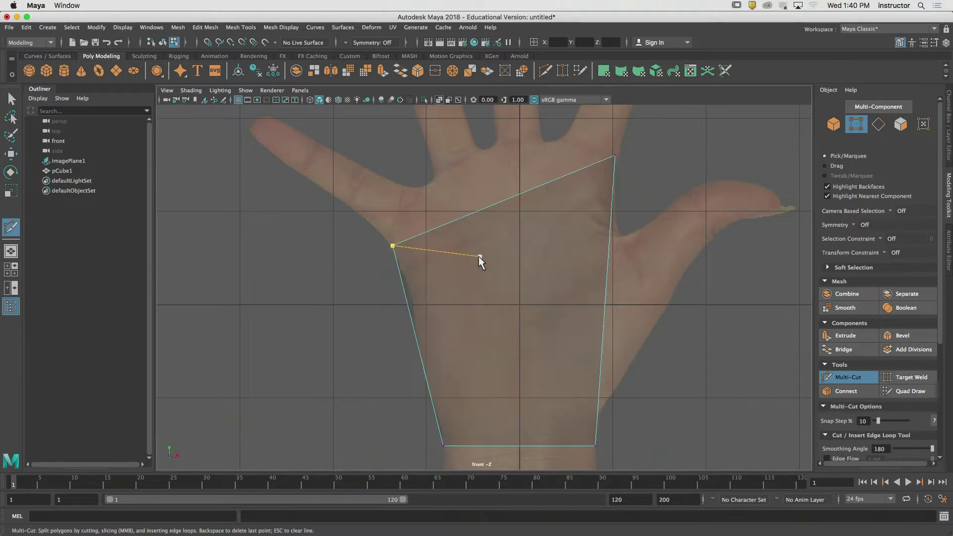
key(ctrl+space)
key(ctrl+space)
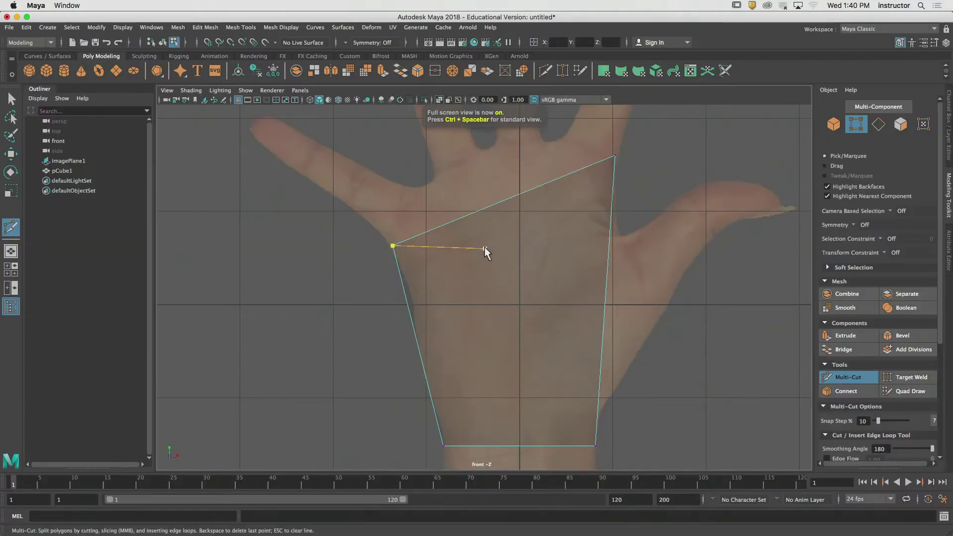
Switch to the perspective view, examine the palm block's shape against the hand image from an angle, and leave the Multi-Cut tool
key(space)
drag(485, 246, 467, 247)
click(485, 245)
key(space)
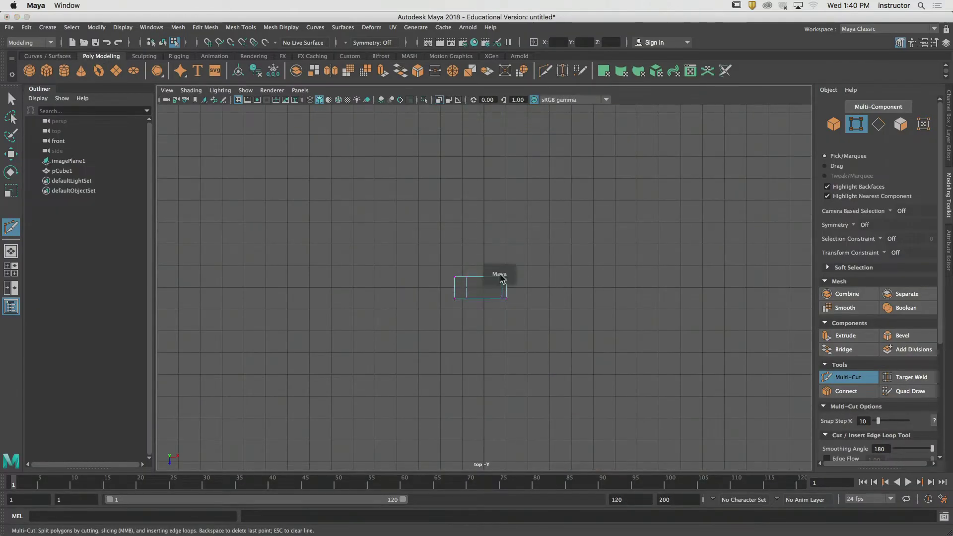
drag(499, 273, 499, 248)
alt+drag(498, 247, 464, 285)
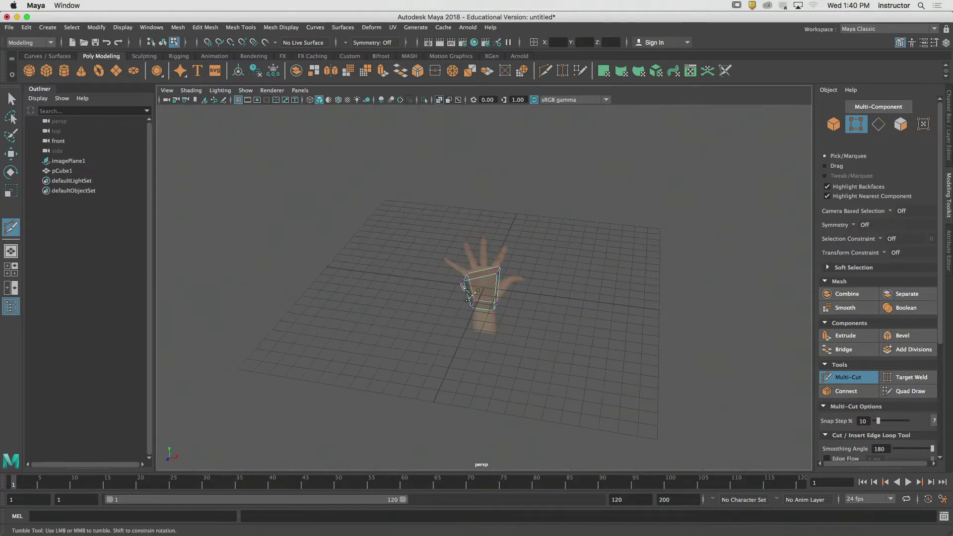
alt+right_drag(464, 285, 658, 292)
alt+drag(610, 295, 502, 258)
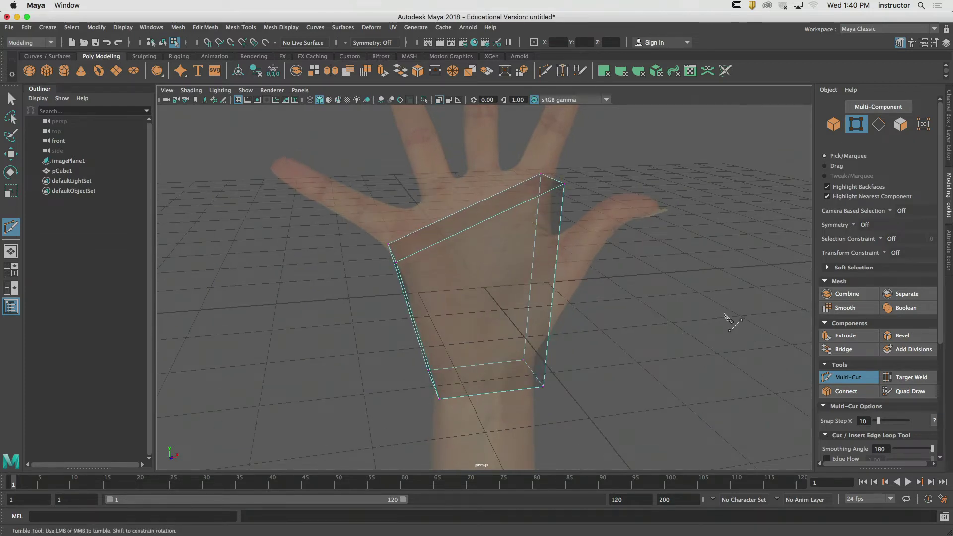
alt+drag(725, 315, 688, 298)
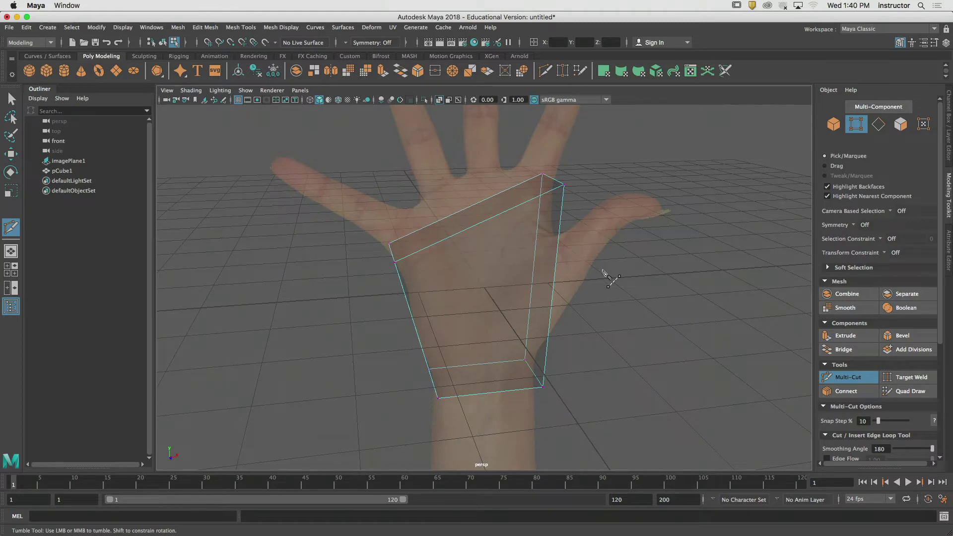
key(q)
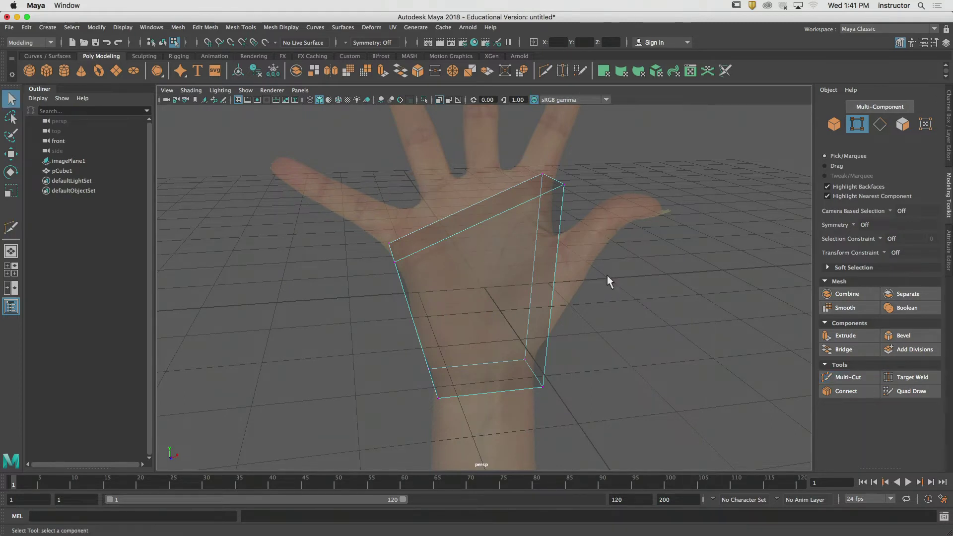
Insert an edge loop running down the palm near the little-finger side, and switch to the front view
click(240, 28)
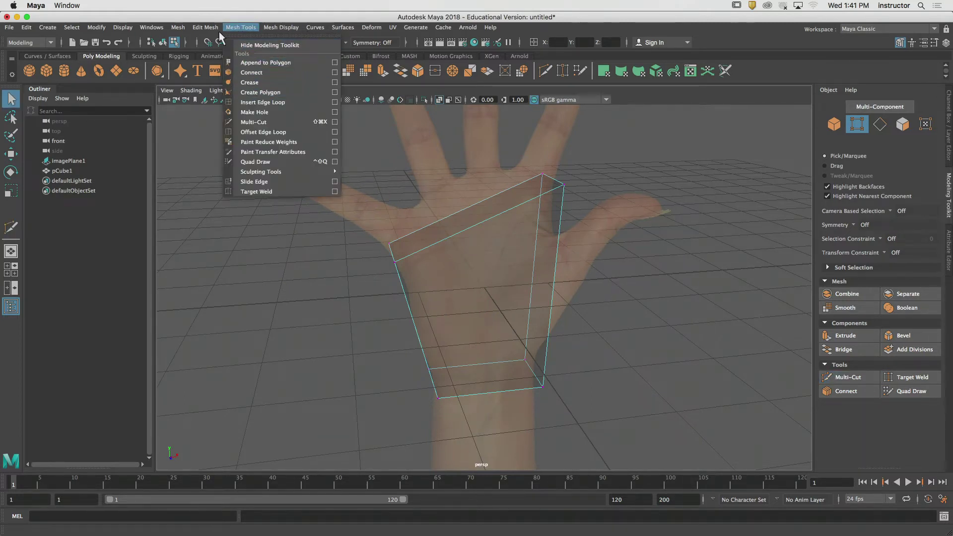
mouse_move(213, 27)
click(262, 103)
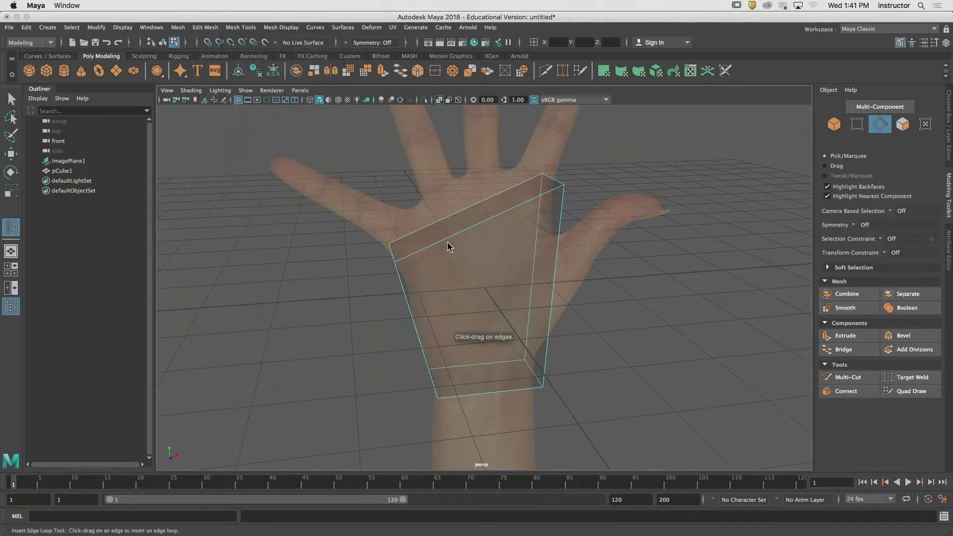
drag(426, 252, 424, 252)
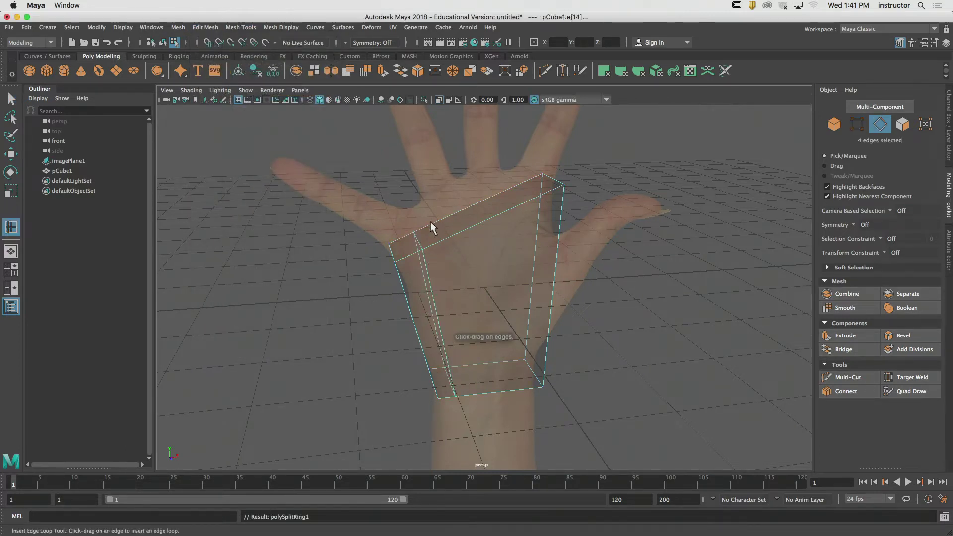
key(space)
drag(431, 211, 438, 241)
alt+middle_drag(448, 234, 461, 232)
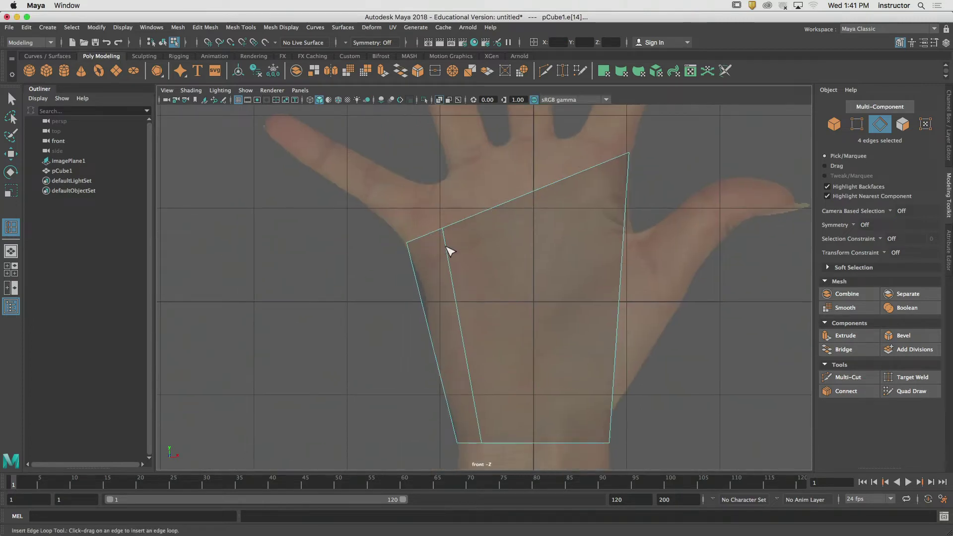
key(super+z)
drag(446, 225, 441, 230)
Move the new loop's two upper vertices to the web between the little and ring fingers, at about X -1.07, Y 1.28
click(858, 123)
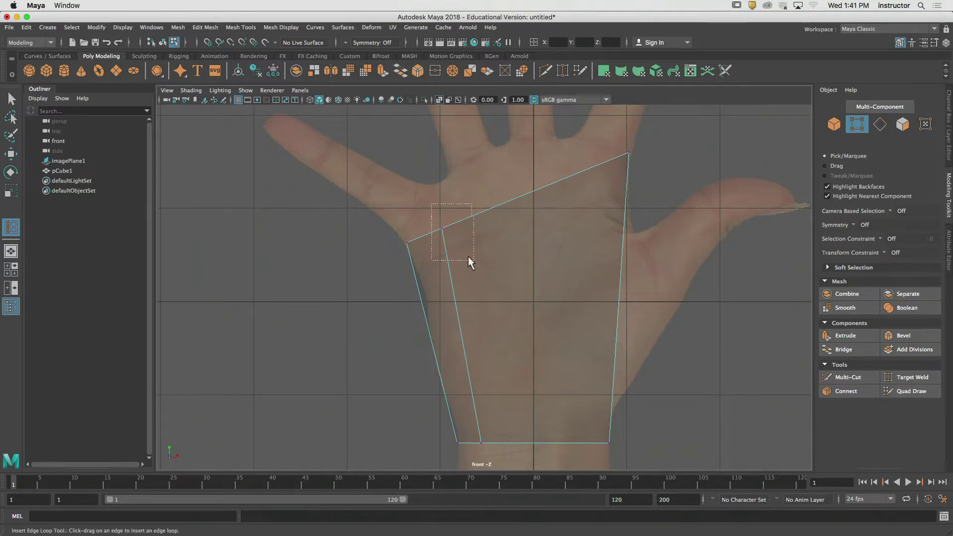
click(835, 123)
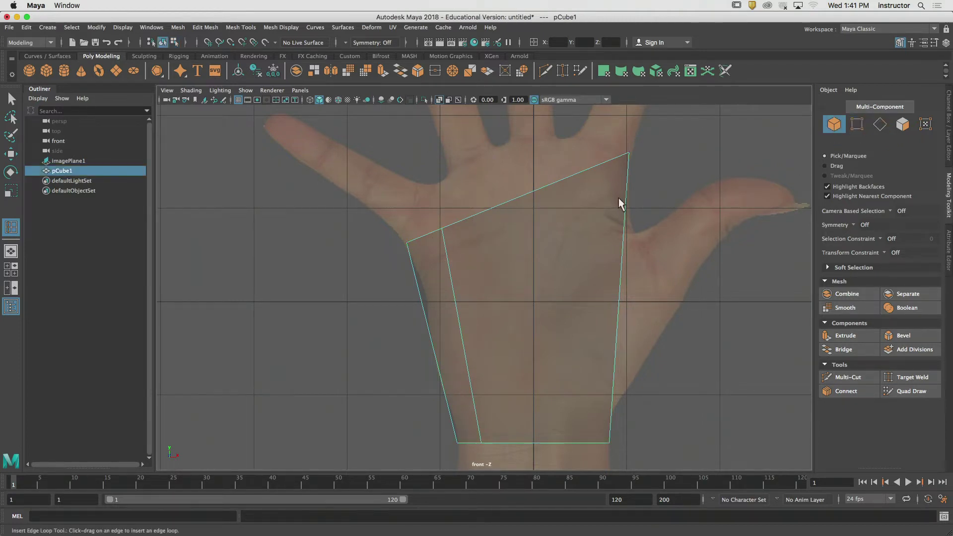
click(857, 124)
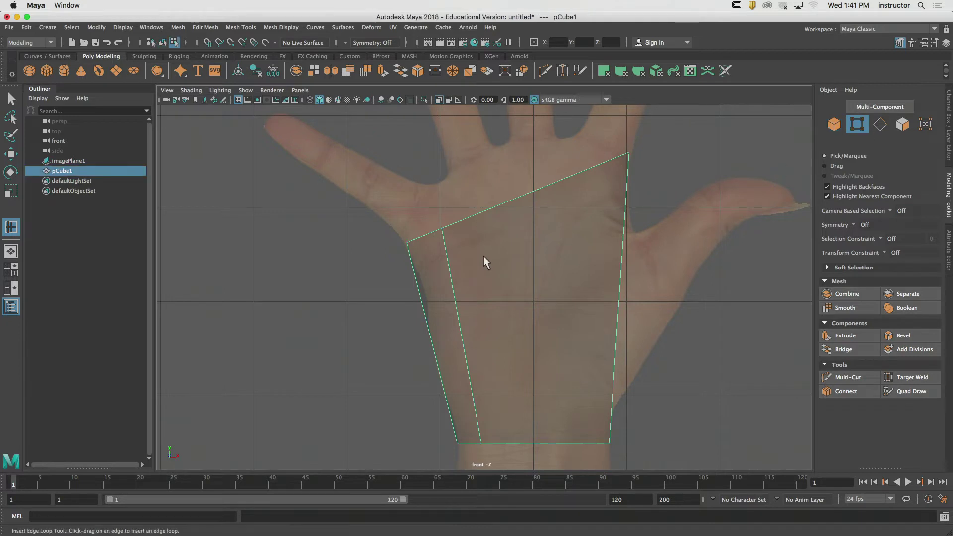
key(q)
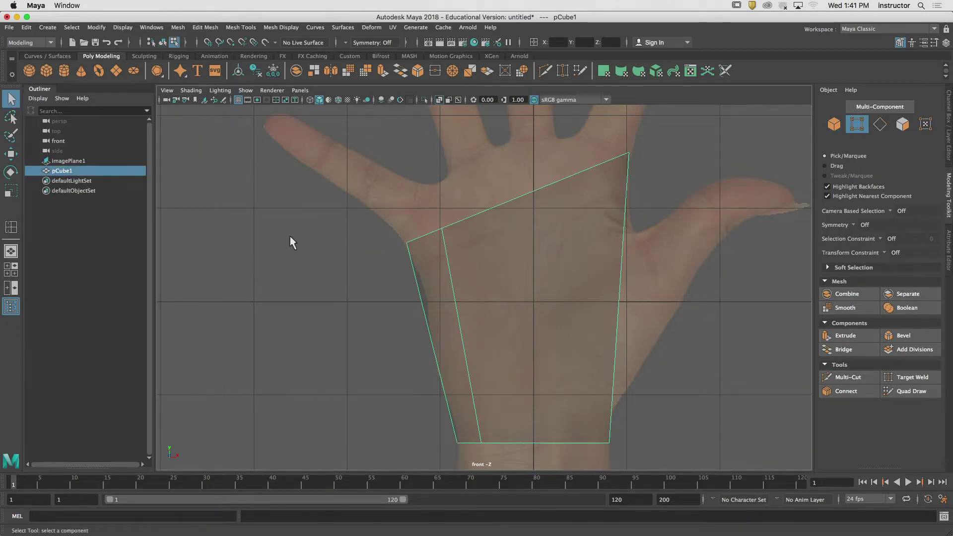
drag(473, 268, 436, 210)
key(w)
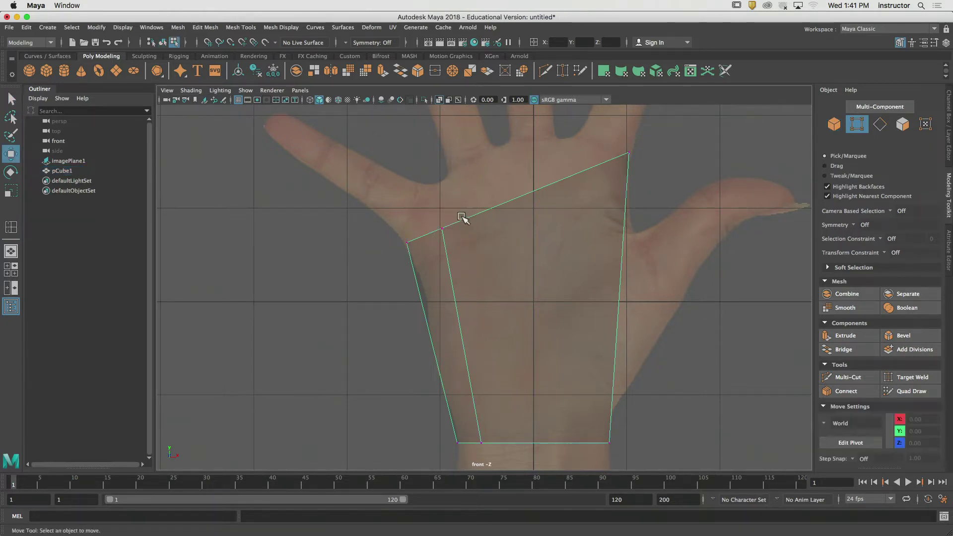
key(q)
drag(481, 263, 481, 263)
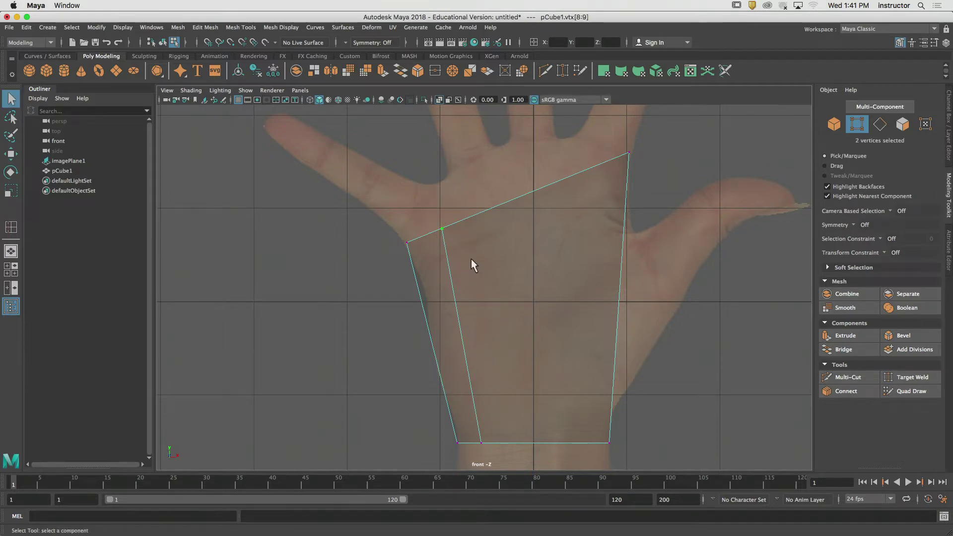
key(w)
drag(478, 197, 469, 151)
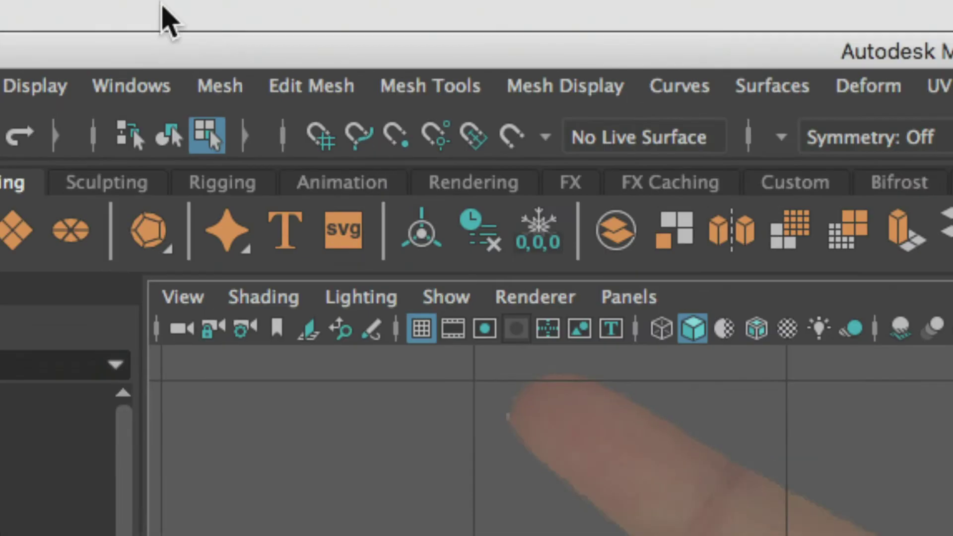
Nudge the vertices at the little and ring finger web to about X -1.06, Y 1.27, and deselect them
click(315, 52)
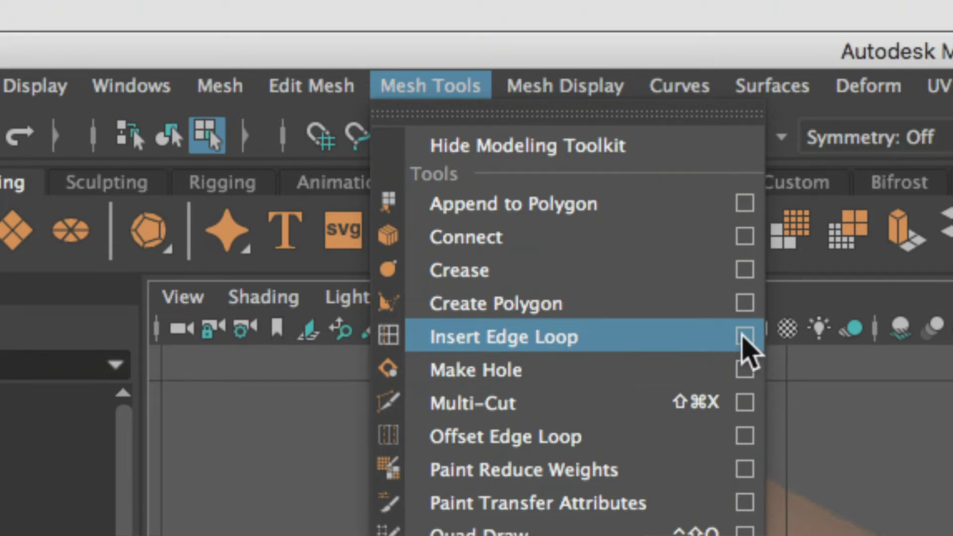
click(839, 376)
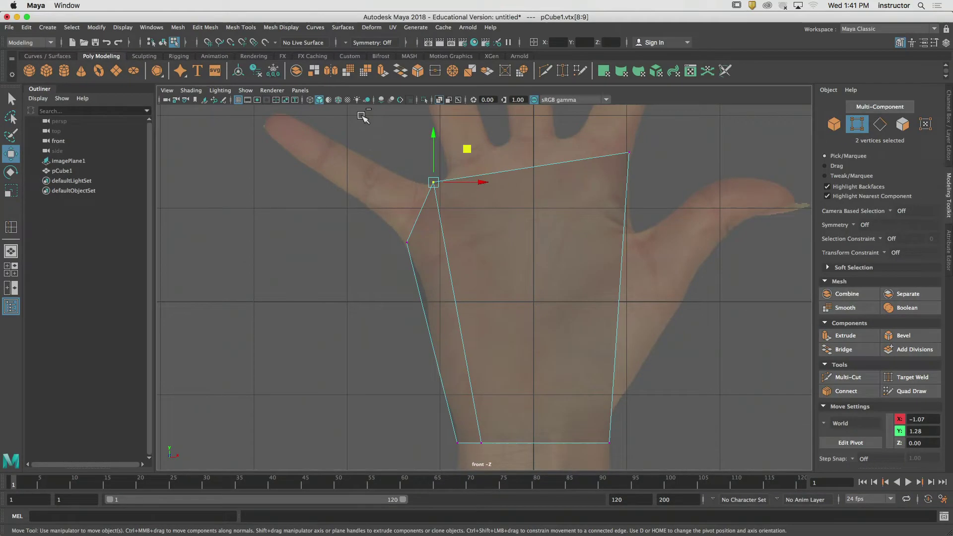
drag(467, 149, 469, 149)
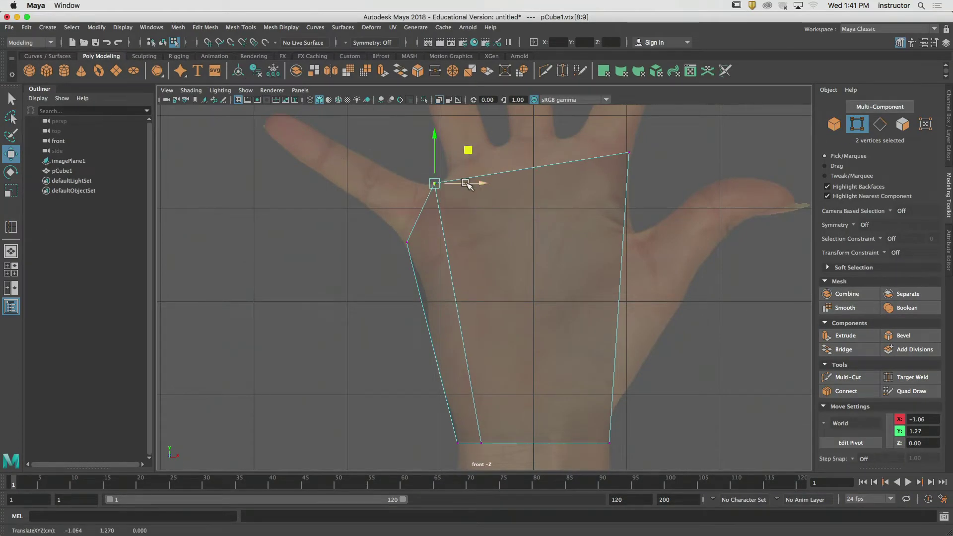
key(q)
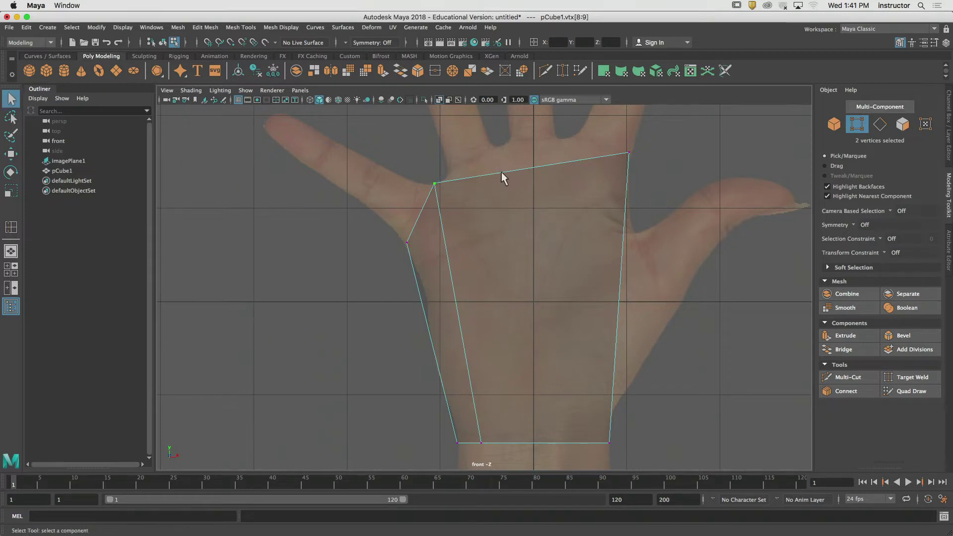
click(497, 172)
click(492, 172)
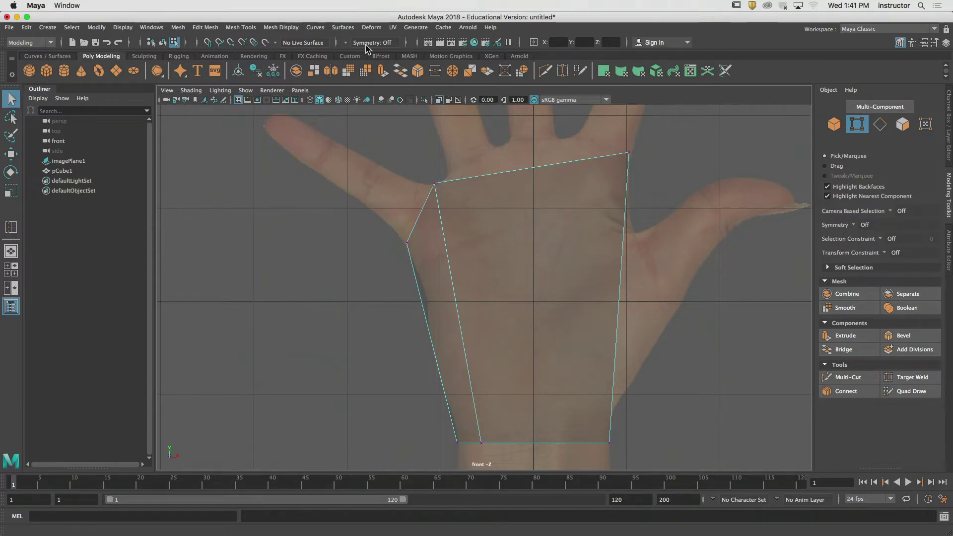
Insert a second edge loop down the palm below the gap between the ring and middle fingers
click(241, 28)
click(250, 103)
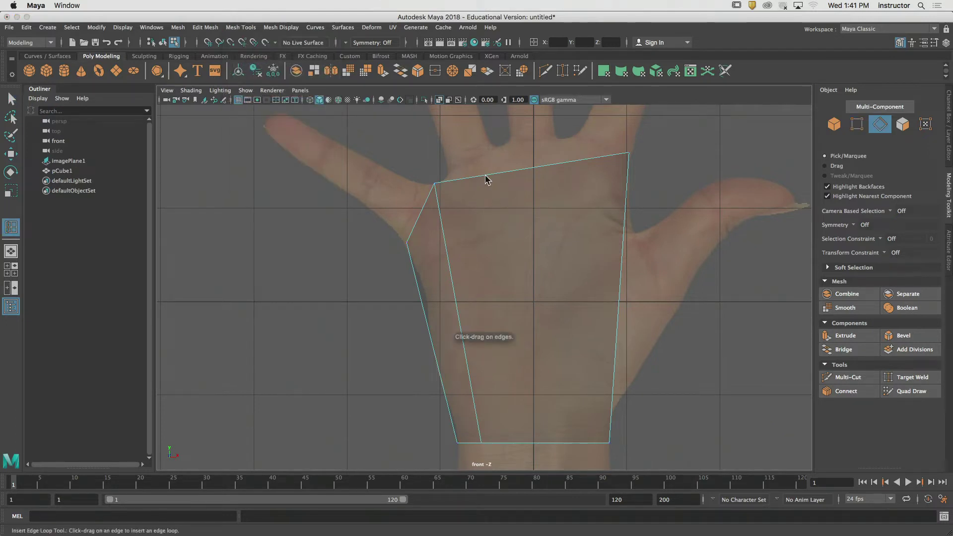
click(500, 174)
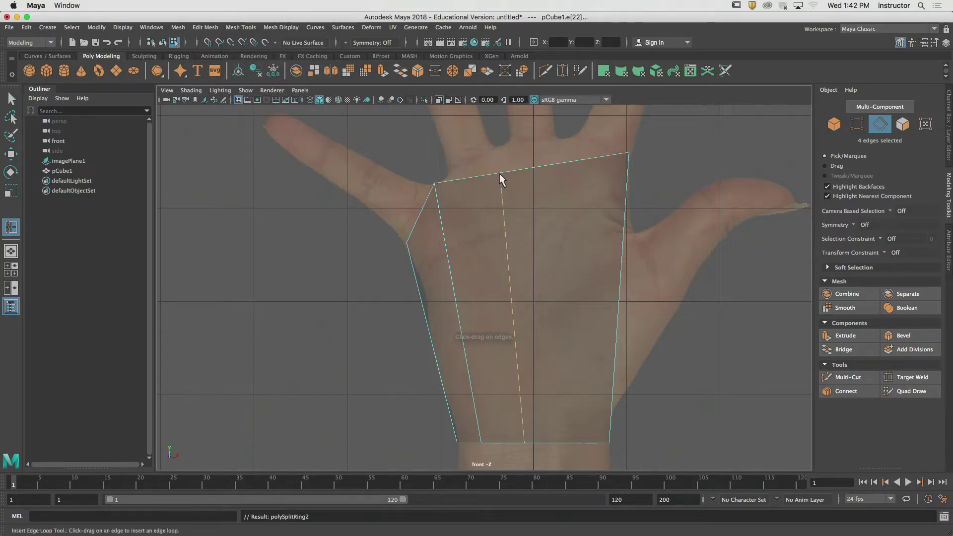
key(q)
click(759, 149)
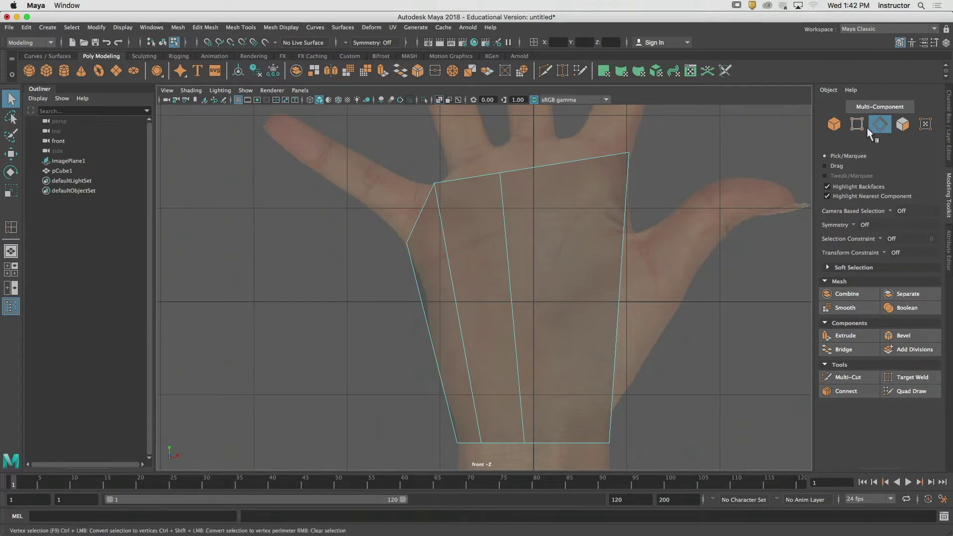
Move the second loop's two upper vertices to the web between the ring and middle fingers, at about X -0.40, Y 1.66
click(859, 126)
key(w)
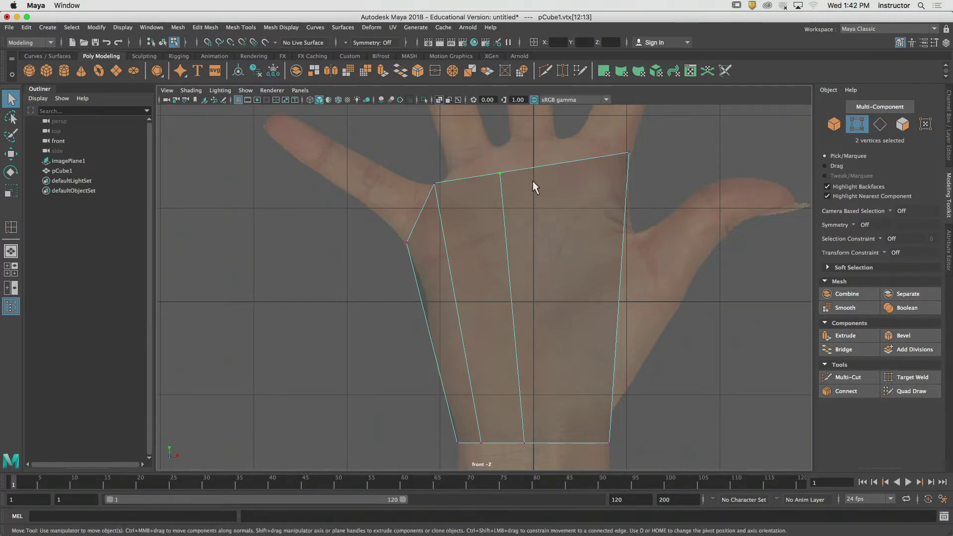
drag(536, 144, 532, 117)
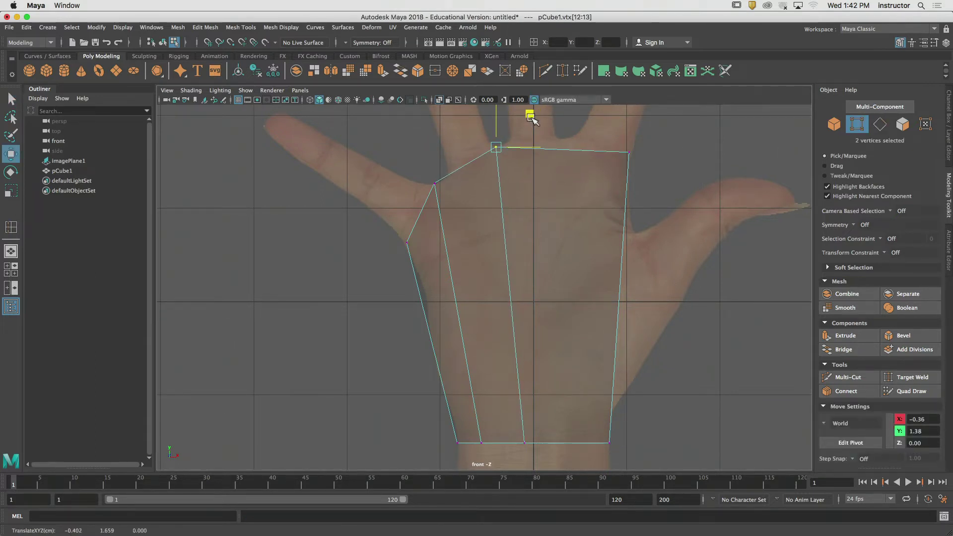
click(581, 144)
Refine the two upper vertices at the little finger's inner base to about X -1.12, Y 1.25, and deselect them
alt+middle_drag(570, 143, 598, 198)
scroll(598, 198, up, 2)
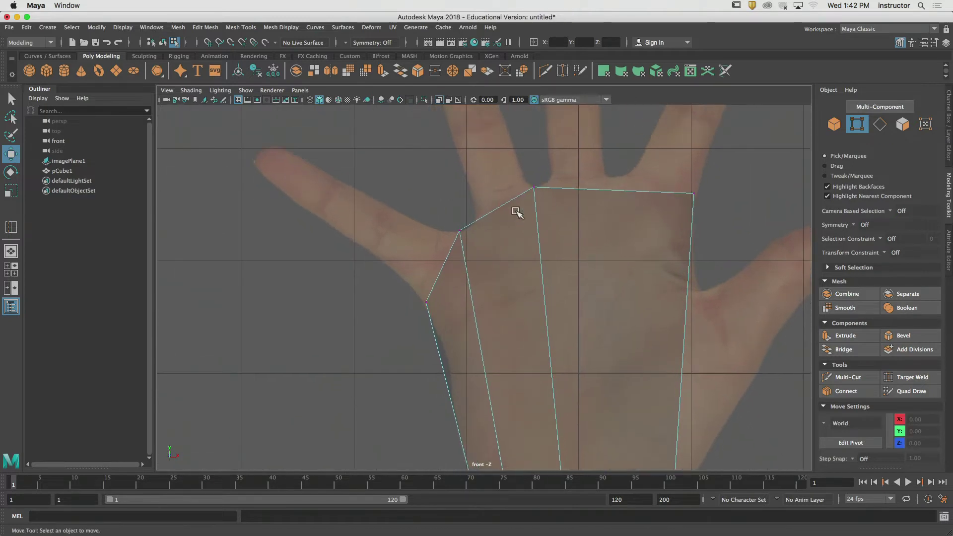
drag(447, 214, 482, 245)
mouse_move(493, 199)
mouse_down()
mouse_move(494, 211)
mouse_move(487, 200)
mouse_up()
alt+middle_drag(503, 187, 559, 183)
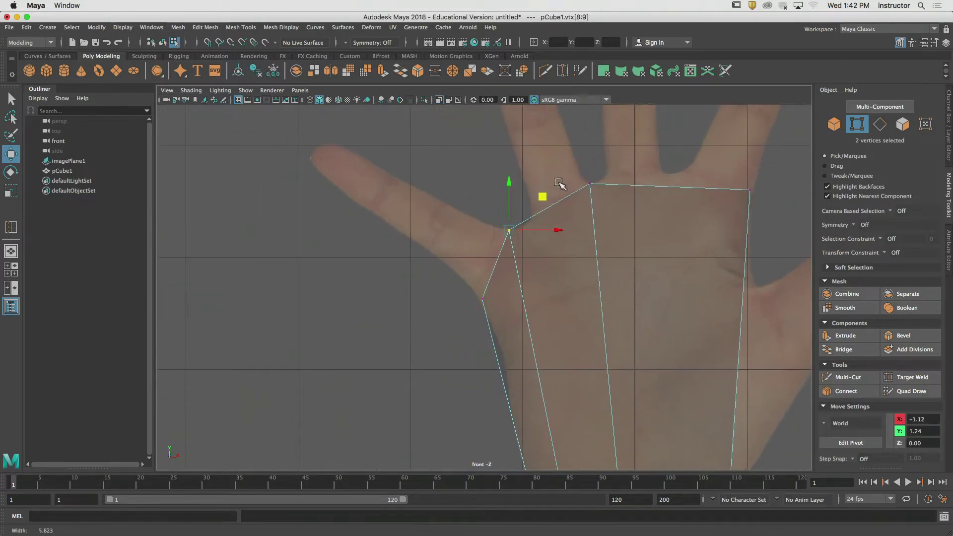
alt+right_drag(560, 183, 706, 211)
alt+middle_drag(579, 117, 481, 248)
alt+right_drag(482, 248, 586, 290)
drag(454, 266, 455, 268)
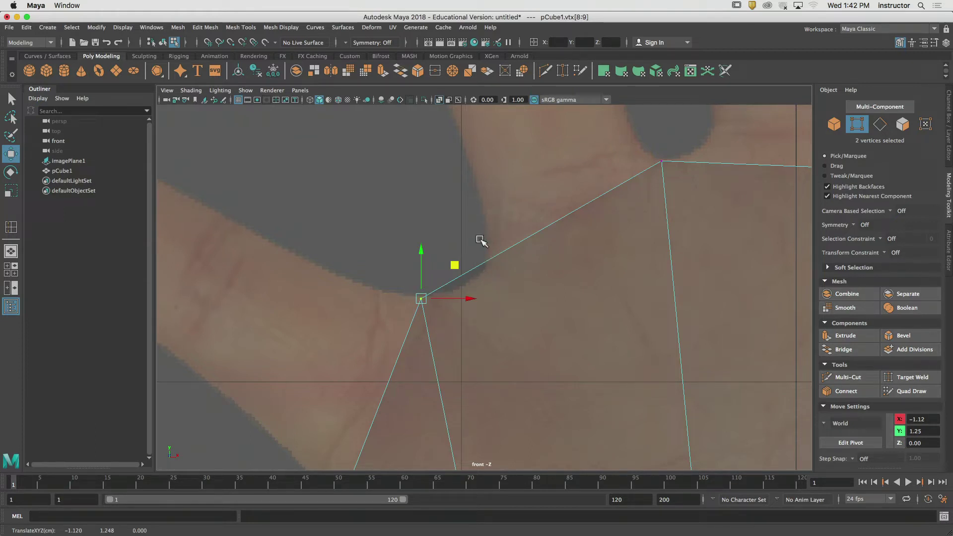
key(q)
click(415, 212)
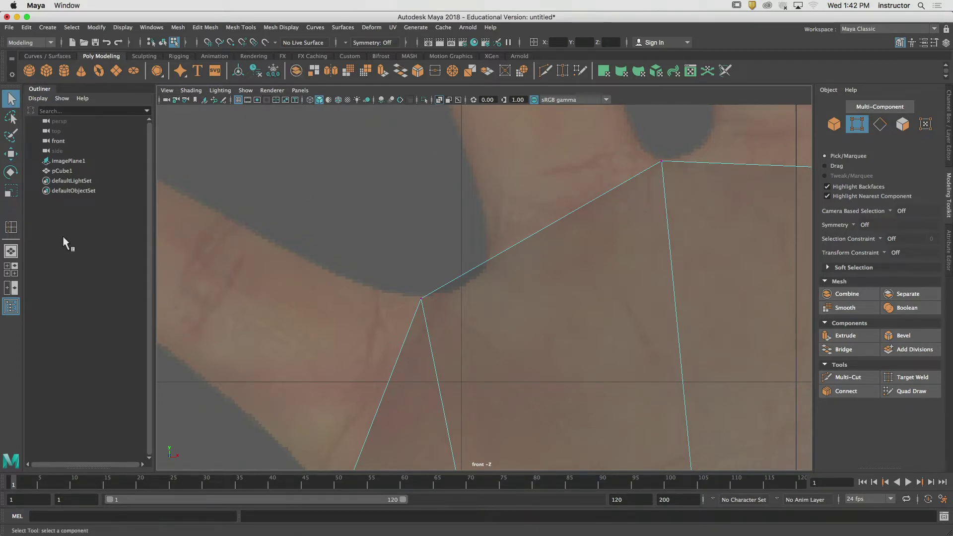
Insert two more edge loops in the gap between the little and ring fingers, the second one at the ring finger's base
click(12, 228)
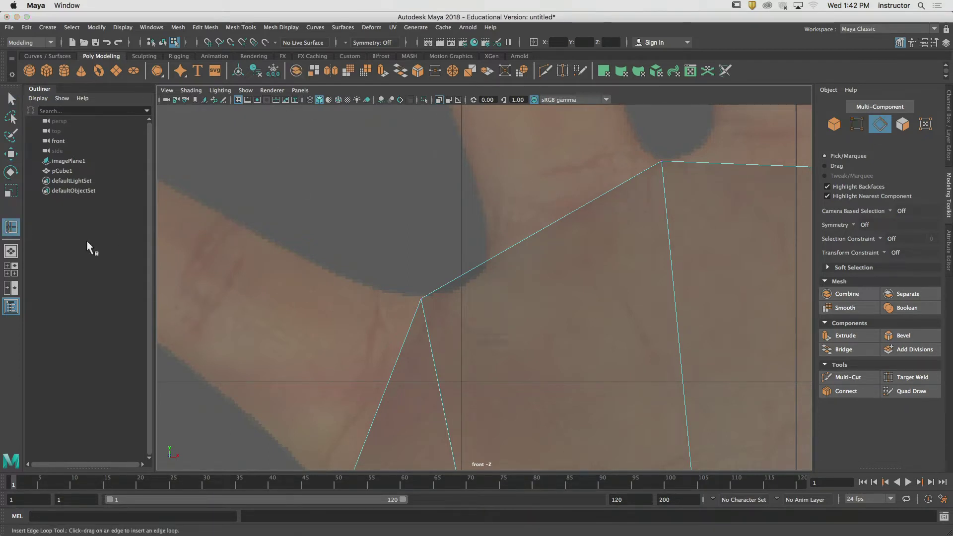
click(463, 276)
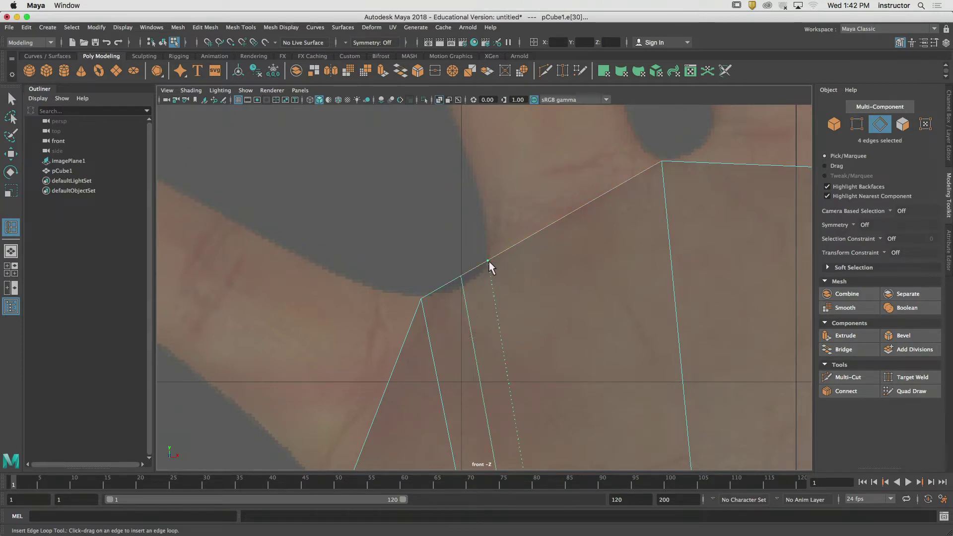
click(489, 261)
key(q)
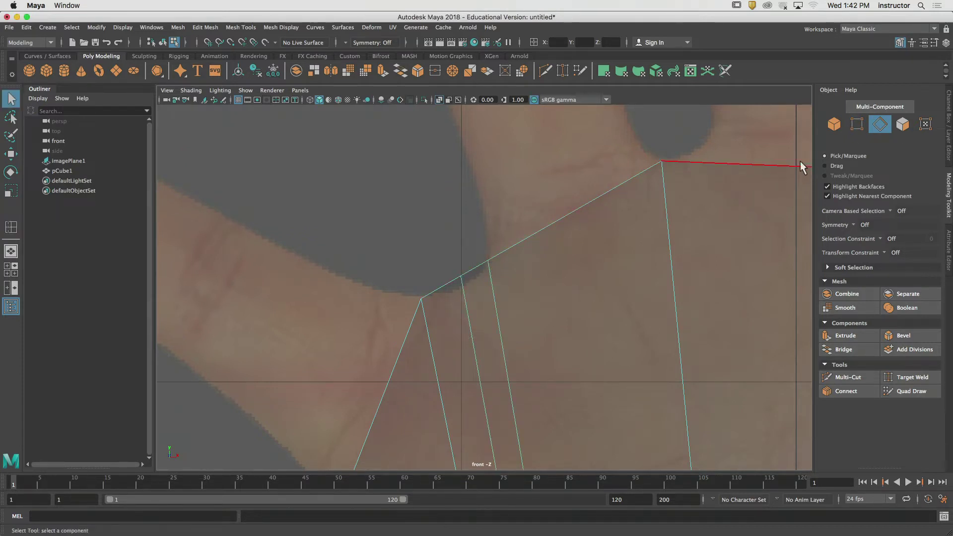
Move the upper vertices of the loop in the middle of the gap to the web's curve, at about X -0.98, Y 1.29
click(861, 125)
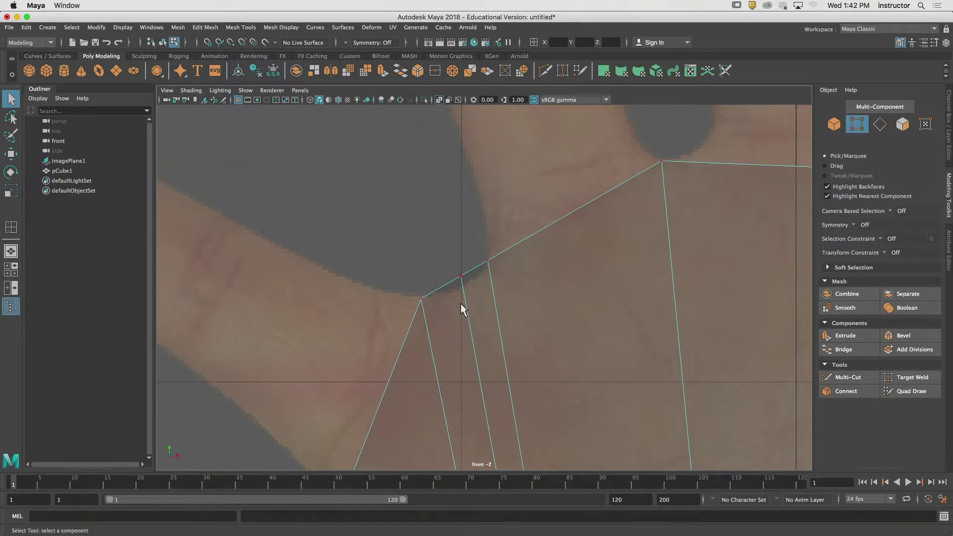
key(w)
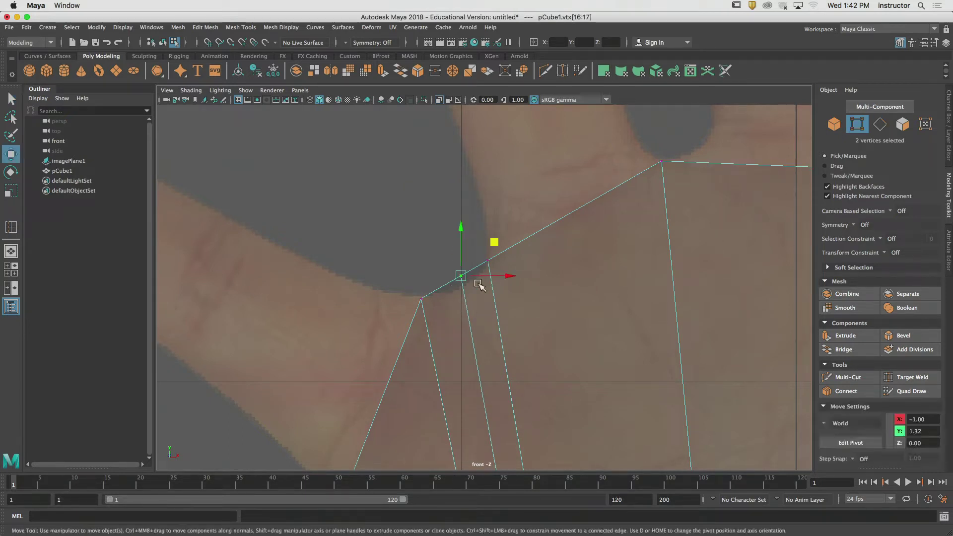
drag(475, 241, 481, 251)
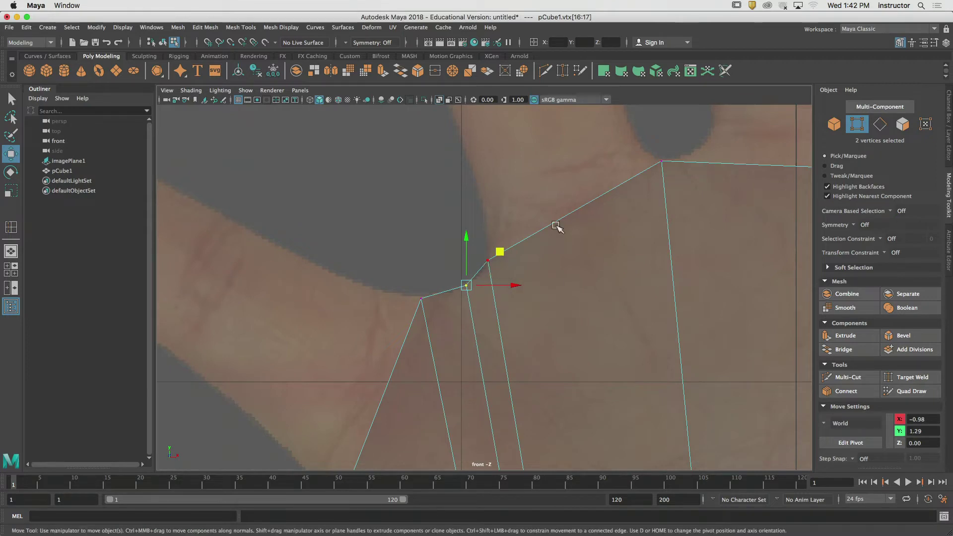
Examine the palm block's new edge loops in the four-view layout and in perspective, and return to the front view
key(space)
click(589, 236)
click(398, 363)
key(space)
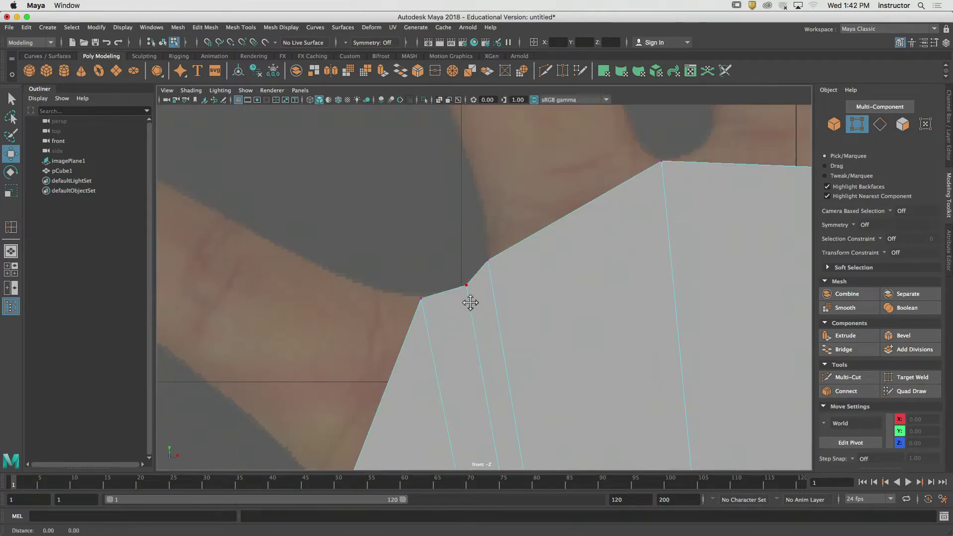
key(space)
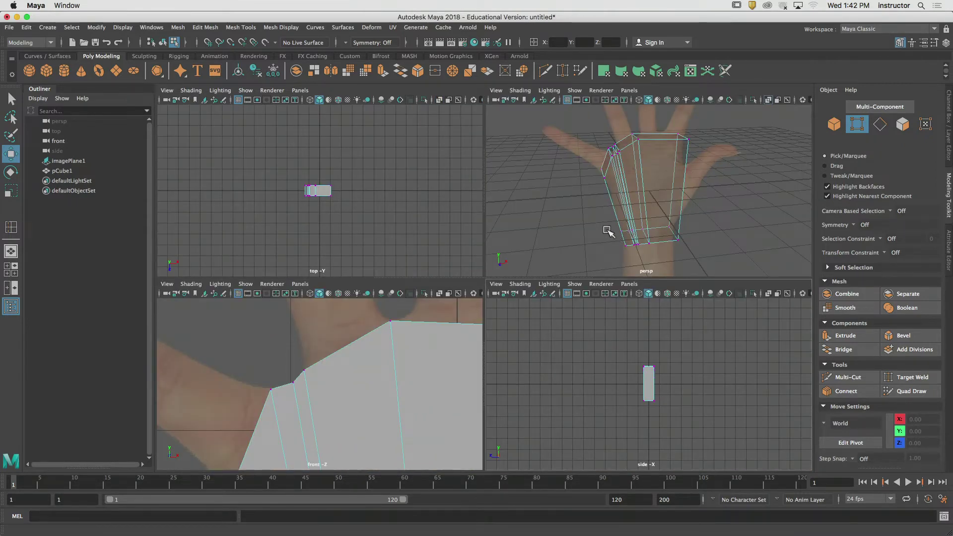
key(space)
alt+drag(591, 234, 520, 251)
key(space)
Insert two edge loops in the palm between the ring and middle fingers, the second one at the middle finger's base
scroll(474, 273, down, 5)
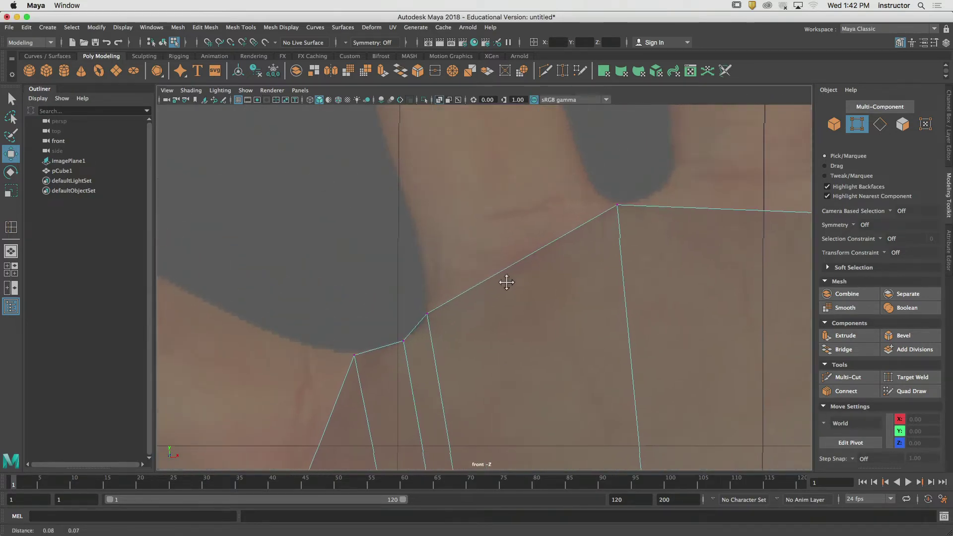
click(10, 228)
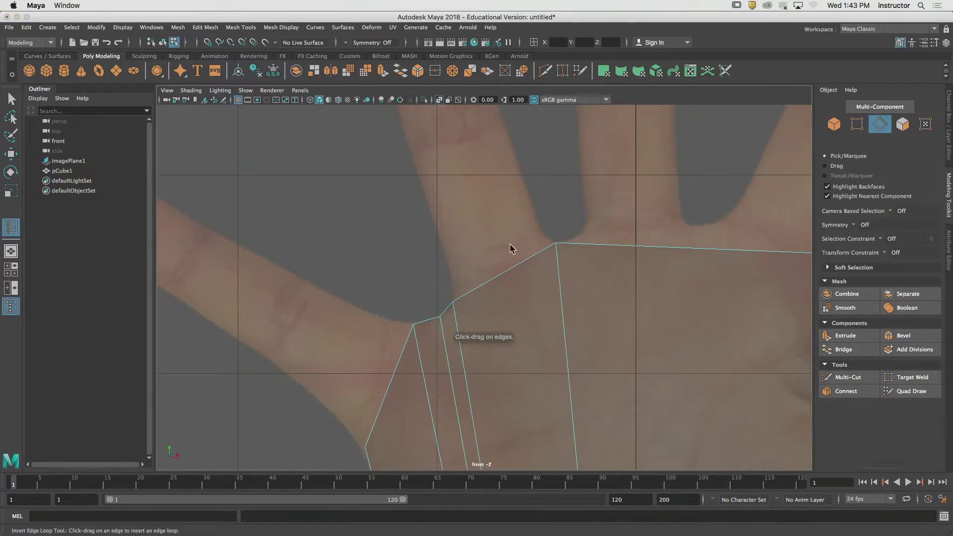
drag(574, 242, 577, 243)
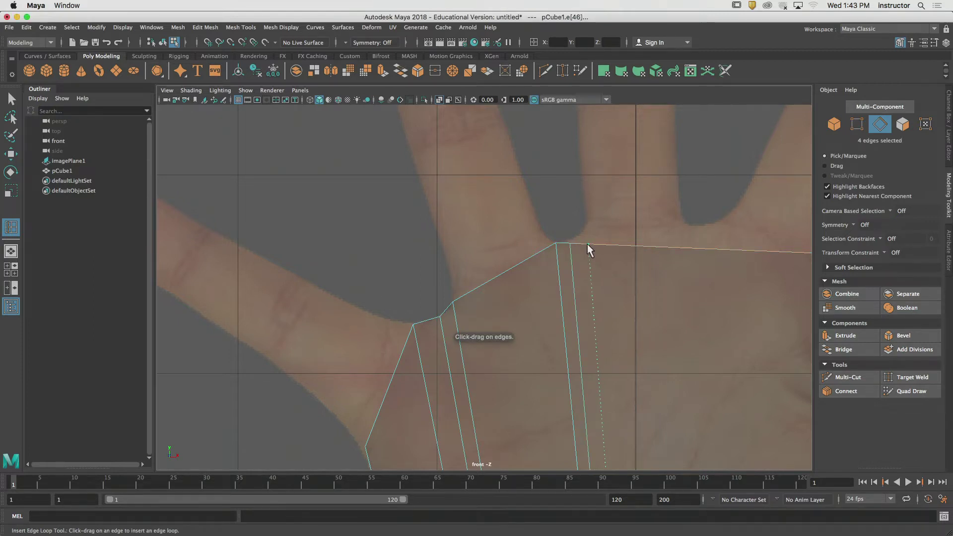
click(589, 244)
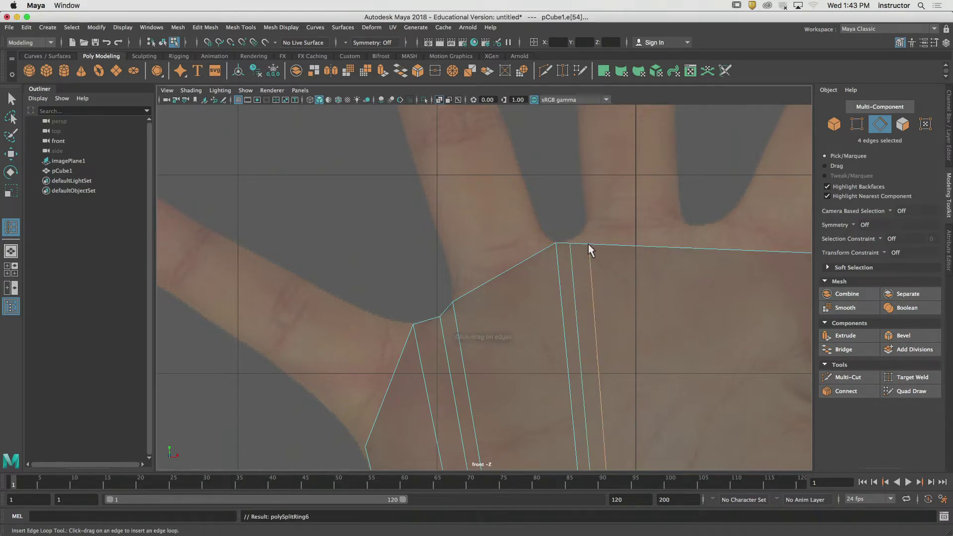
Insert three edge loops across the gap between the middle and index fingers, one at each finger base and one in the web
click(680, 249)
click(702, 248)
click(731, 248)
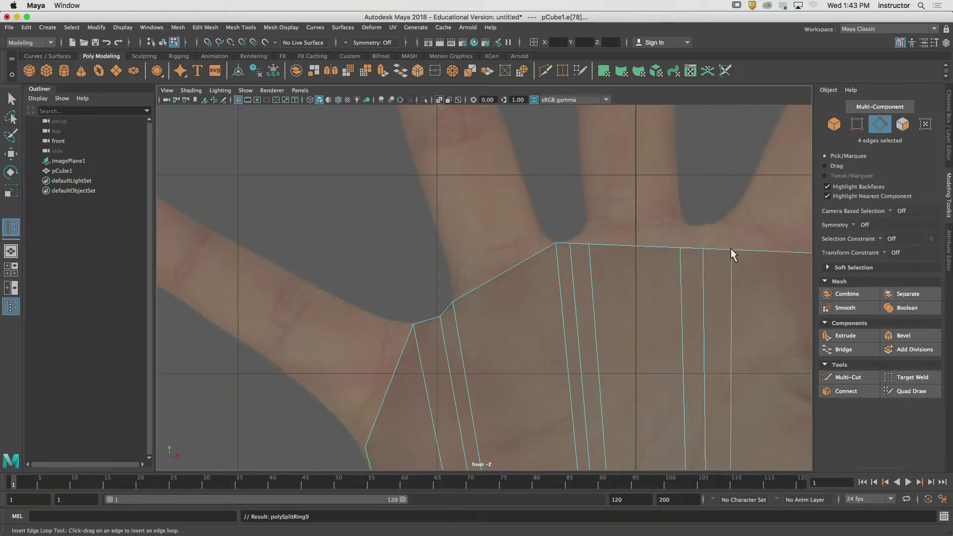
alt+middle_drag(731, 248, 475, 210)
key(q)
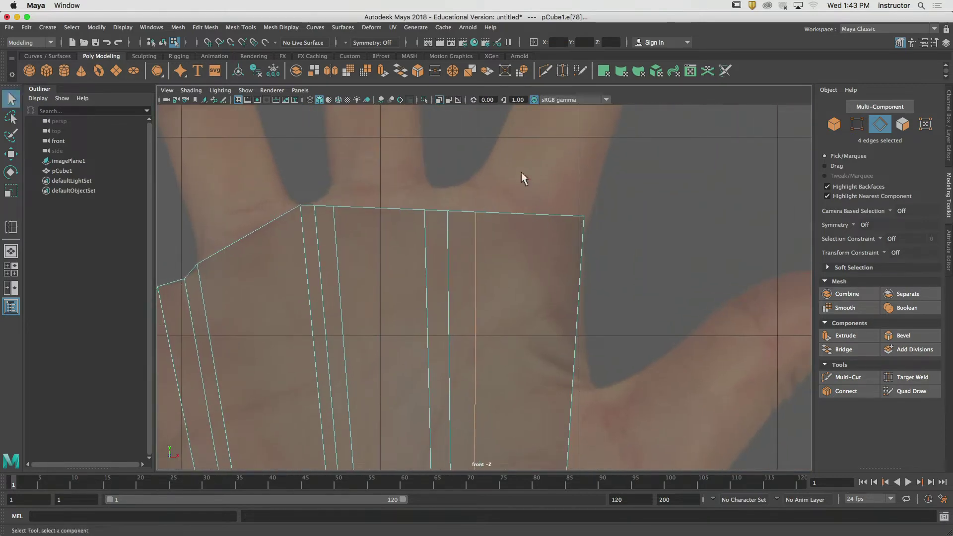
Raise the two upper vertices at the middle finger's base on the ring-finger side to about X -0.24, Y 1.75
alt+click(461, 166)
alt+middle_drag(462, 166, 584, 171)
click(584, 171)
click(857, 124)
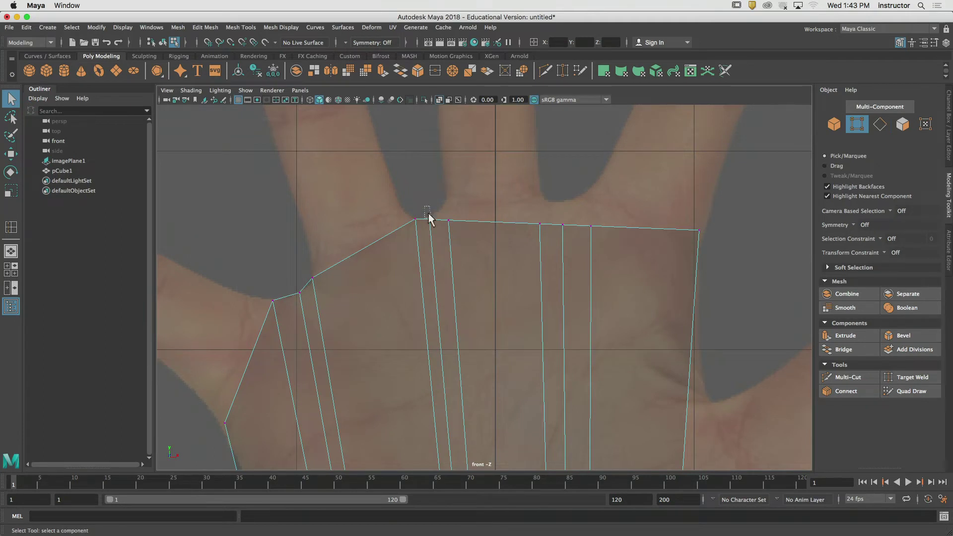
drag(430, 219, 458, 229)
key(w)
middle_drag(484, 188, 484, 173)
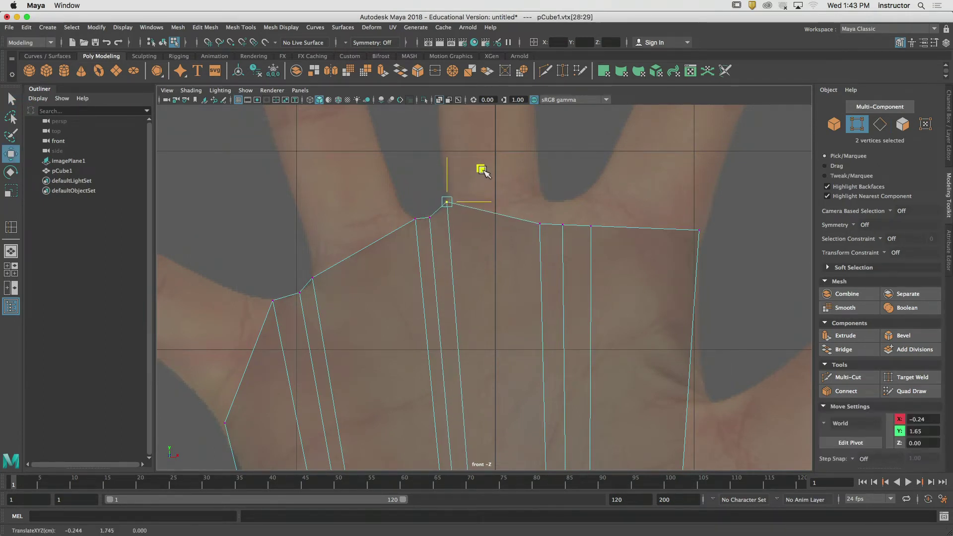
Raise the two upper vertices at the middle finger's base on the index-finger side to about X 0.22, Y 1.76
drag(530, 207, 551, 242)
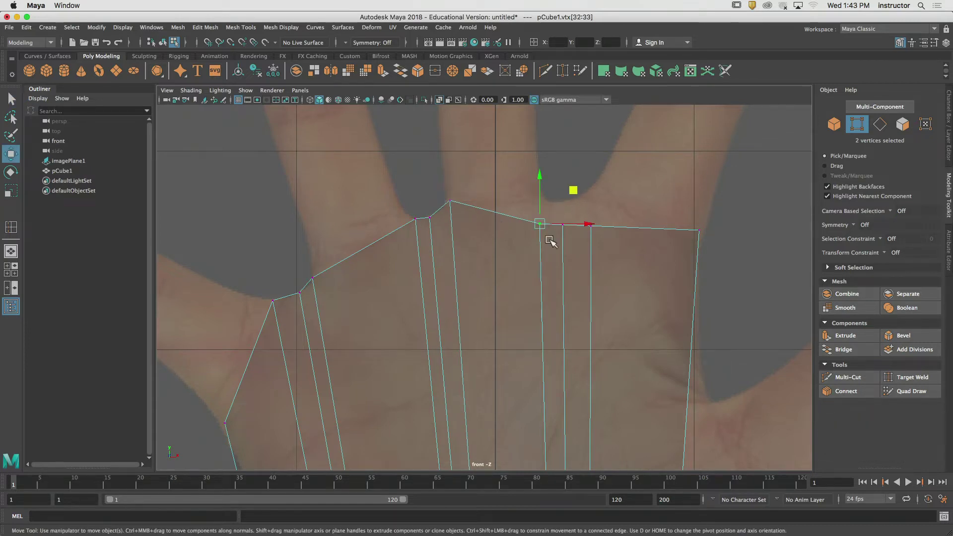
drag(573, 191, 575, 164)
key(space)
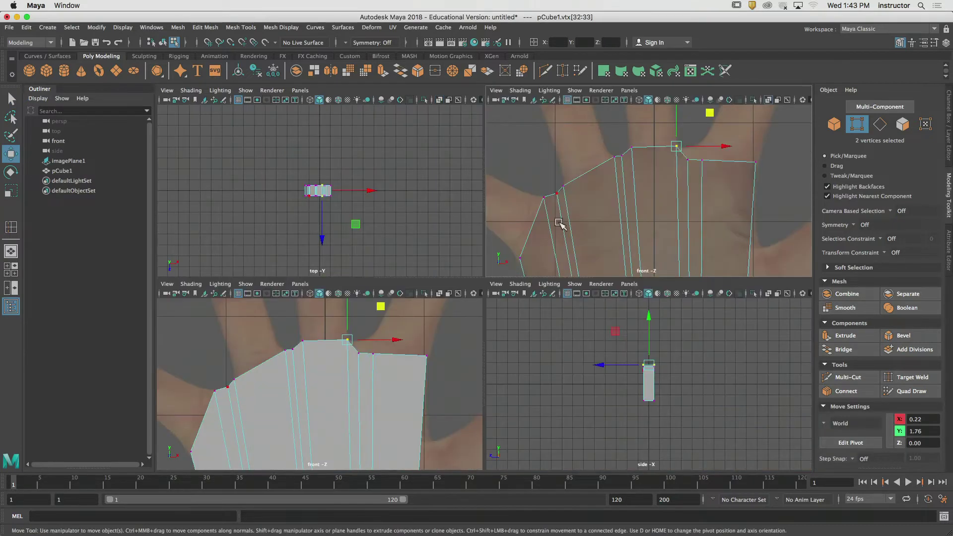
key(space)
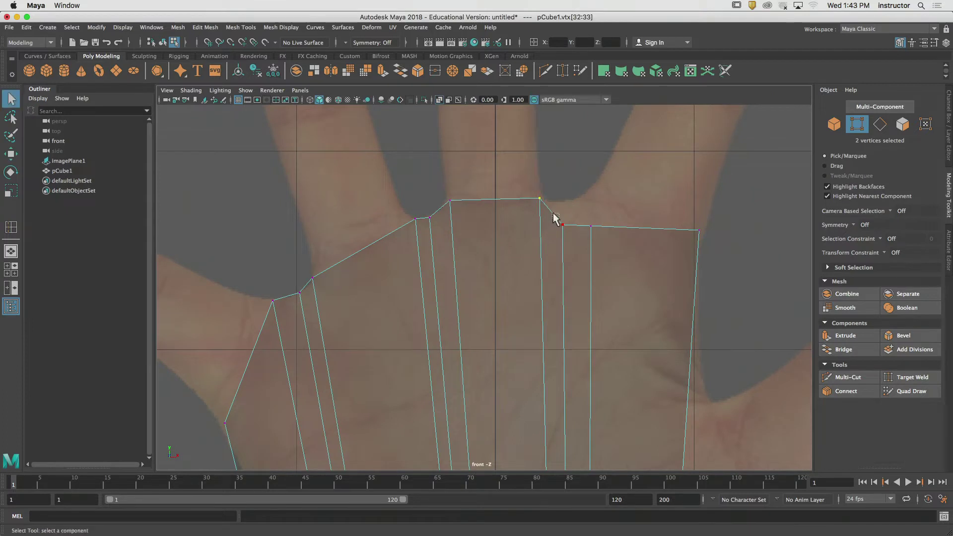
Move the middle-index web's upper vertices to about X 0.32, Y 1.73, and those at the index finger's inner base to about X 0.45, Y 1.78
drag(549, 209, 566, 234)
drag(601, 190, 594, 171)
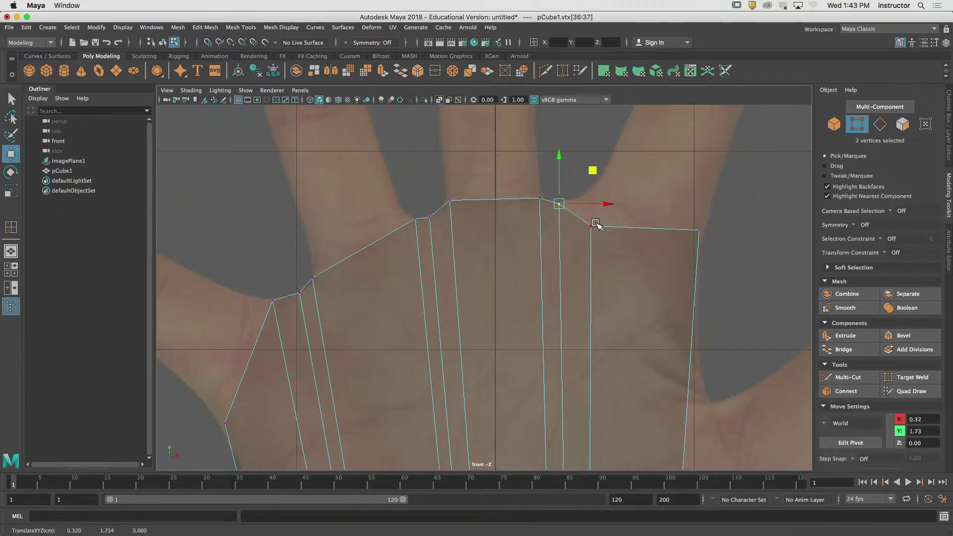
key(q)
drag(585, 218, 611, 241)
key(w)
drag(624, 193, 617, 164)
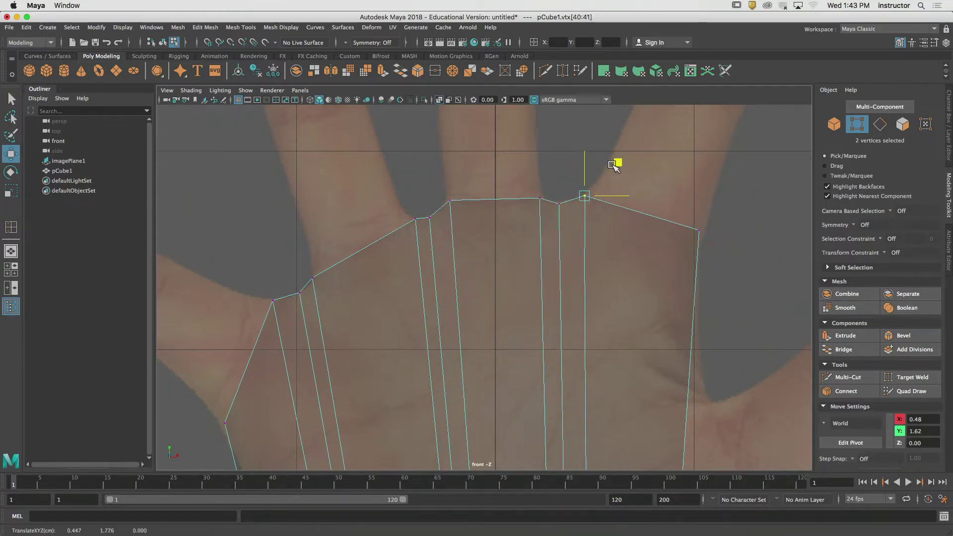
Lower the two corner vertices at the index finger's outer base slightly to fit the hand outline, and deselect them
click(711, 231)
alt+middle_drag(720, 260, 666, 217)
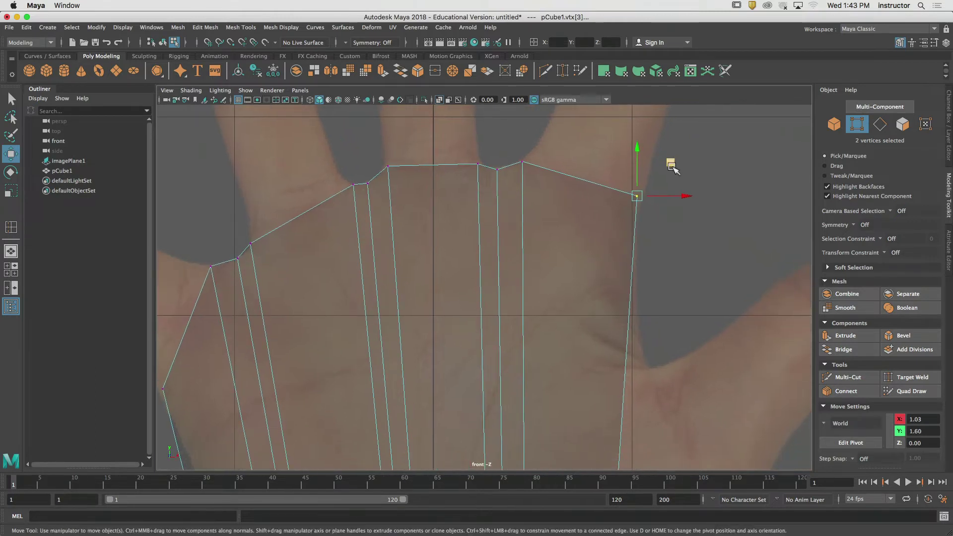
drag(671, 164, 673, 186)
key(q)
click(695, 244)
Insert two edge loops across the palm, one at the web above the thumb and one near the wrist at the thumb's lower base
alt+right_drag(697, 245, 639, 257)
alt+middle_drag(639, 257, 662, 204)
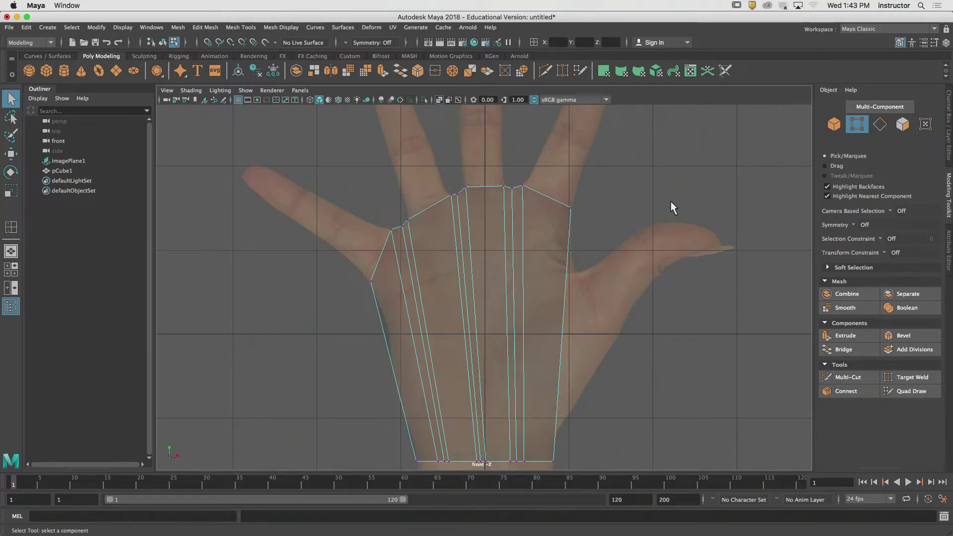
alt+middle_drag(625, 206, 648, 149)
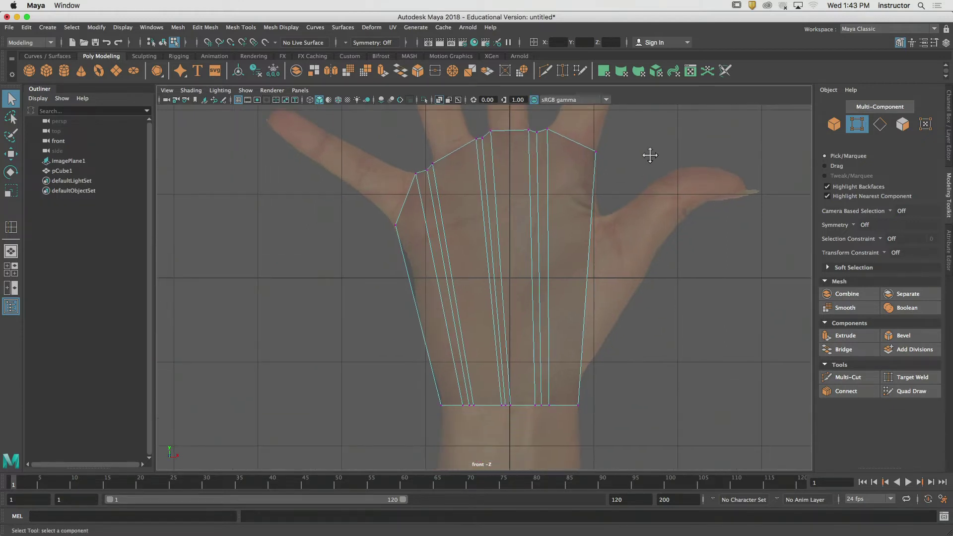
alt+middle_drag(562, 177, 575, 205)
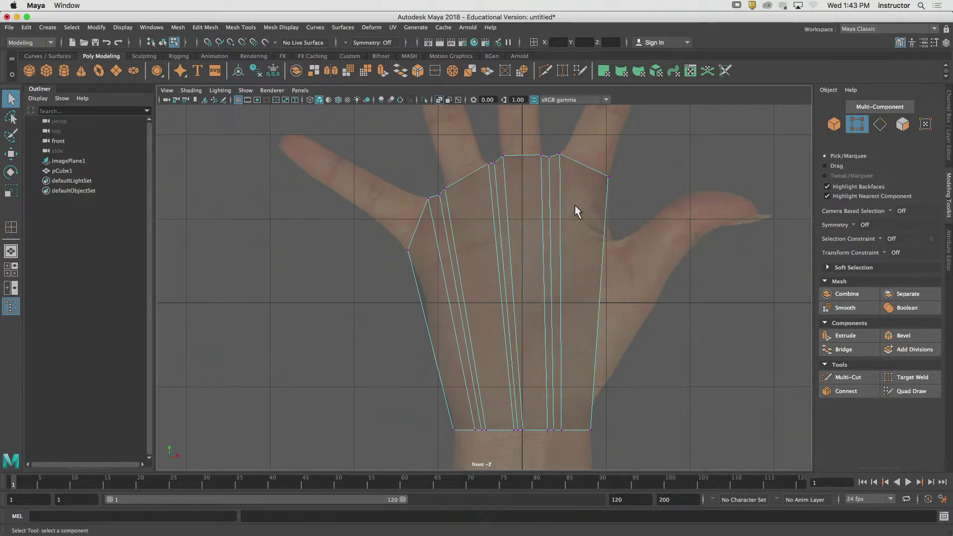
click(13, 229)
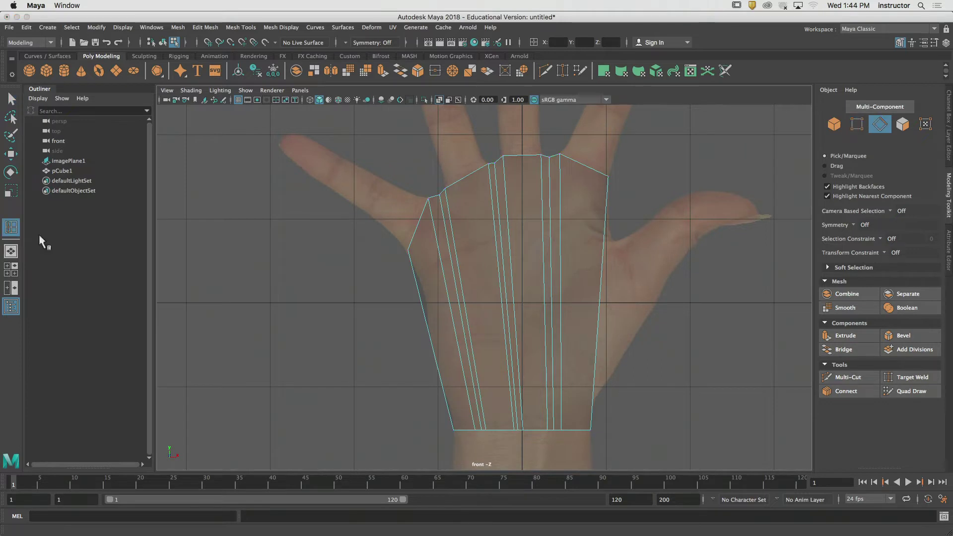
click(606, 245)
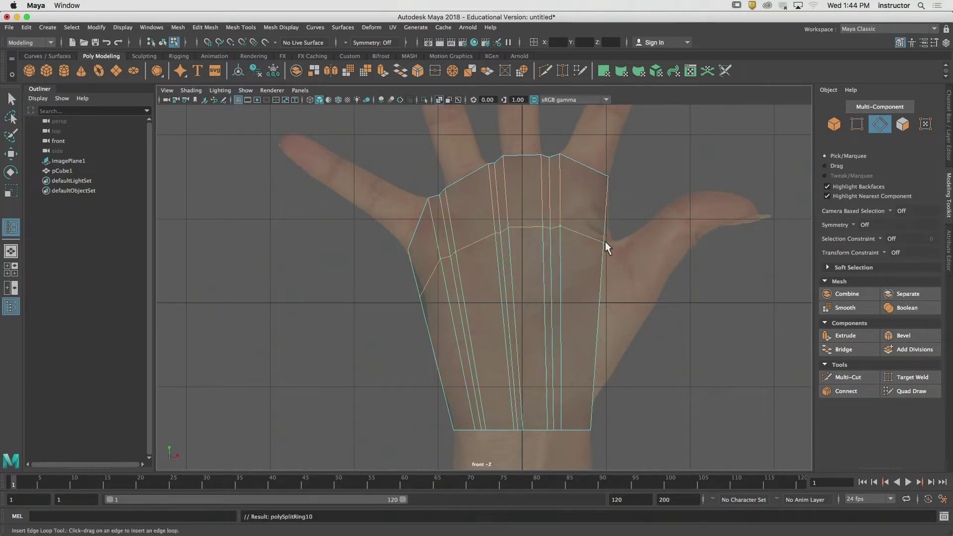
click(592, 397)
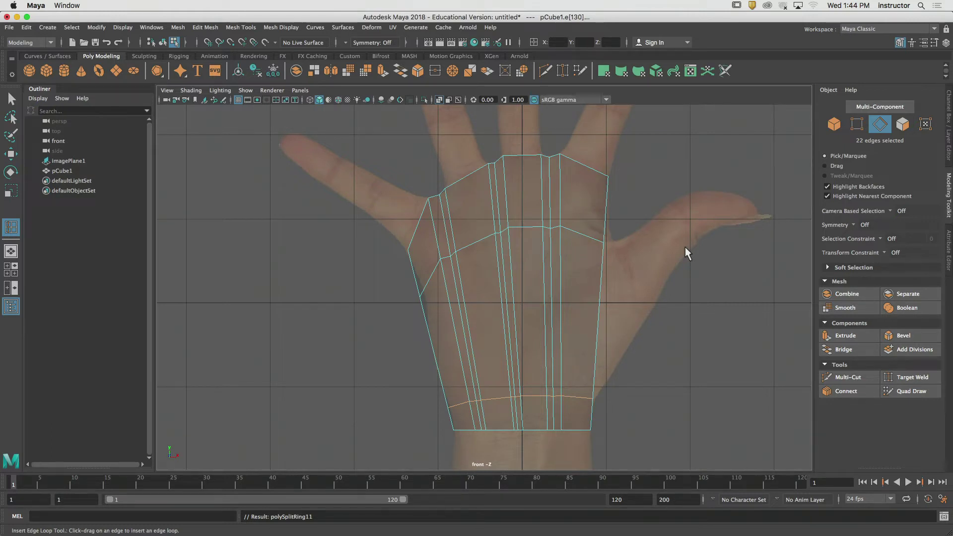
Show the palm block in the perspective view with X-ray shading turned off, and look at its thickness from the side
alt+middle_drag(499, 275, 524, 285)
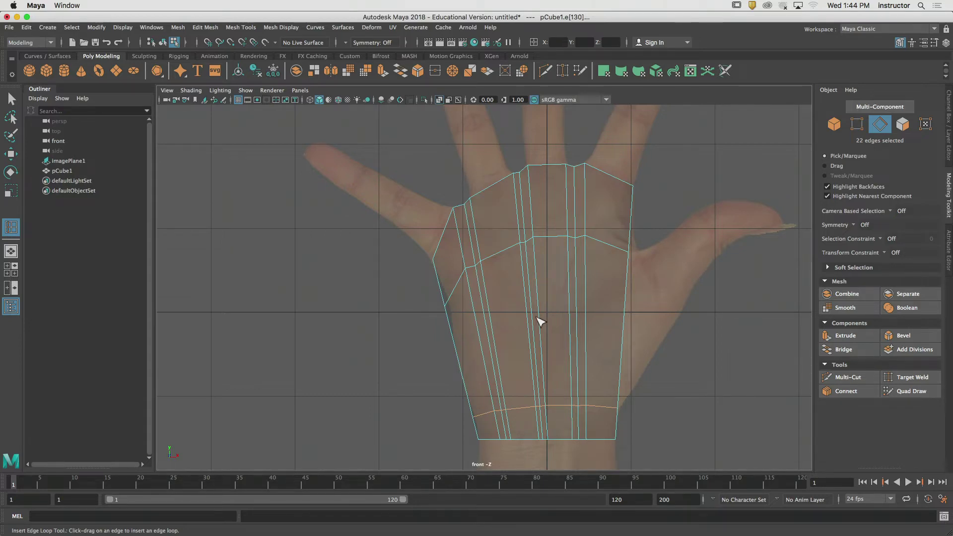
alt+middle_drag(596, 305, 589, 312)
key(space)
drag(589, 312, 531, 292)
click(439, 100)
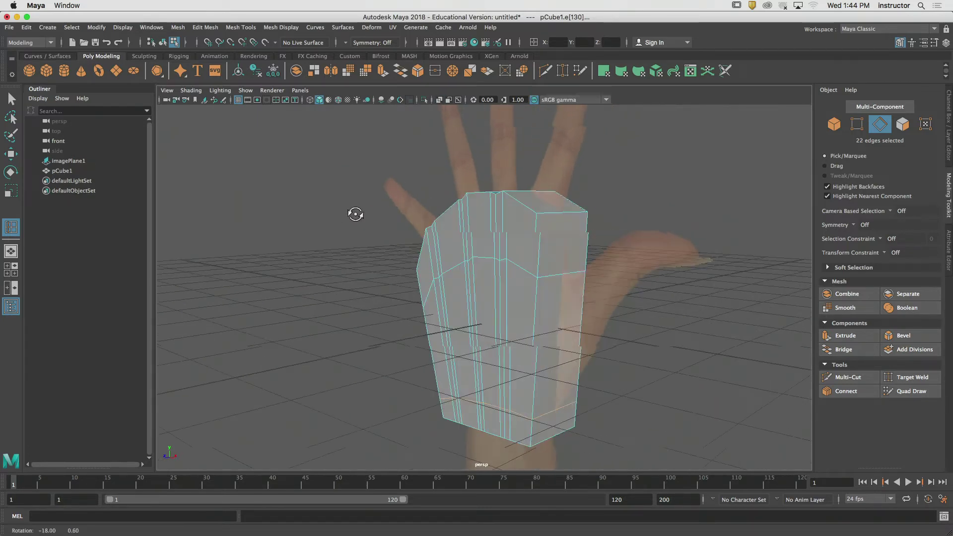
mouse_move(358, 210)
alt+mouse_down()
mouse_move(575, 207)
mouse_move(511, 240)
mouse_move(483, 226)
alt+mouse_up()
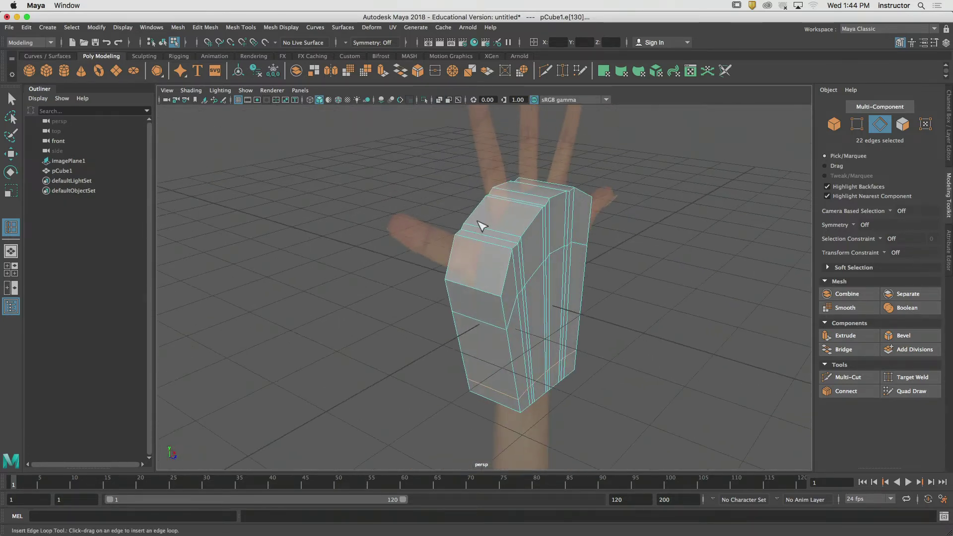
Select all faces of the palm block, scale them down along Z to make the palm thinner, and clear the selection
click(902, 124)
click(518, 223)
key(super+z)
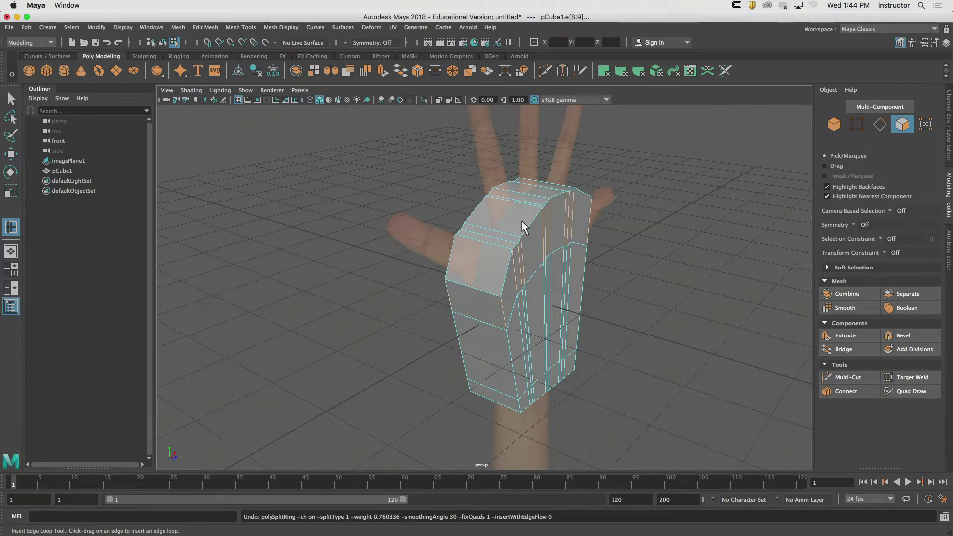
key(q)
double_click(506, 230)
alt+drag(506, 230, 525, 231)
key(r)
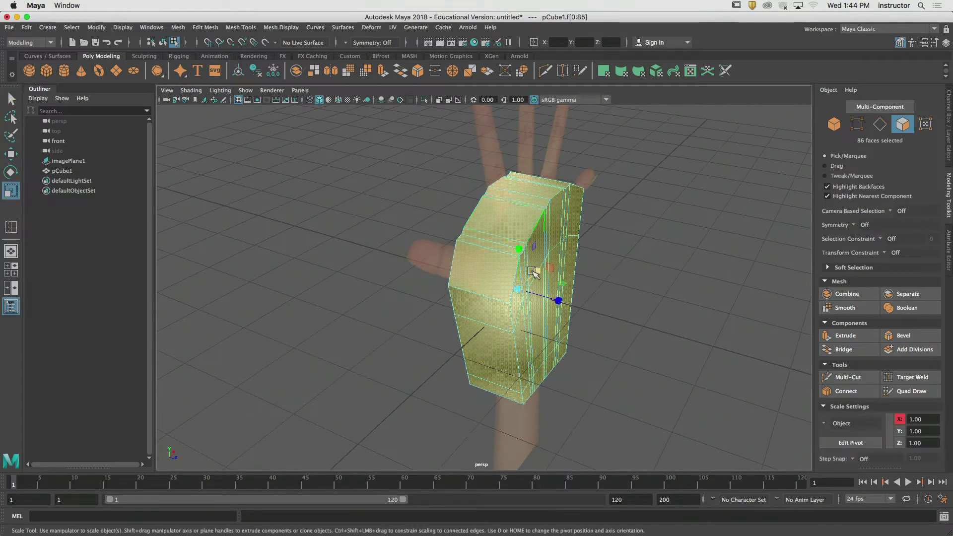
drag(559, 301, 529, 292)
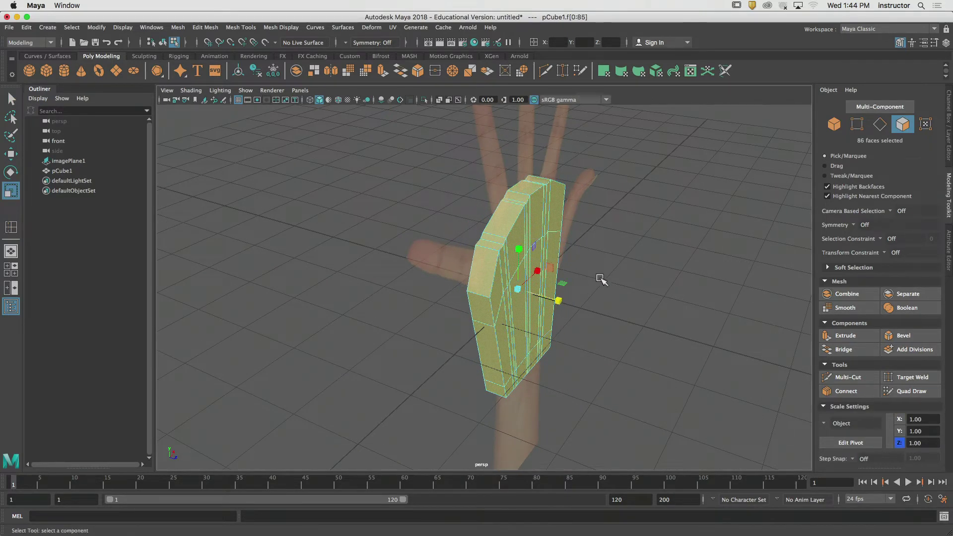
key(q)
alt+drag(615, 294, 571, 265)
click(639, 258)
Select the palm's four finger-base faces and the thumb-side face to mark where the fingers attach, and clear the selection
alt+drag(640, 259, 620, 281)
alt+right_drag(456, 247, 445, 247)
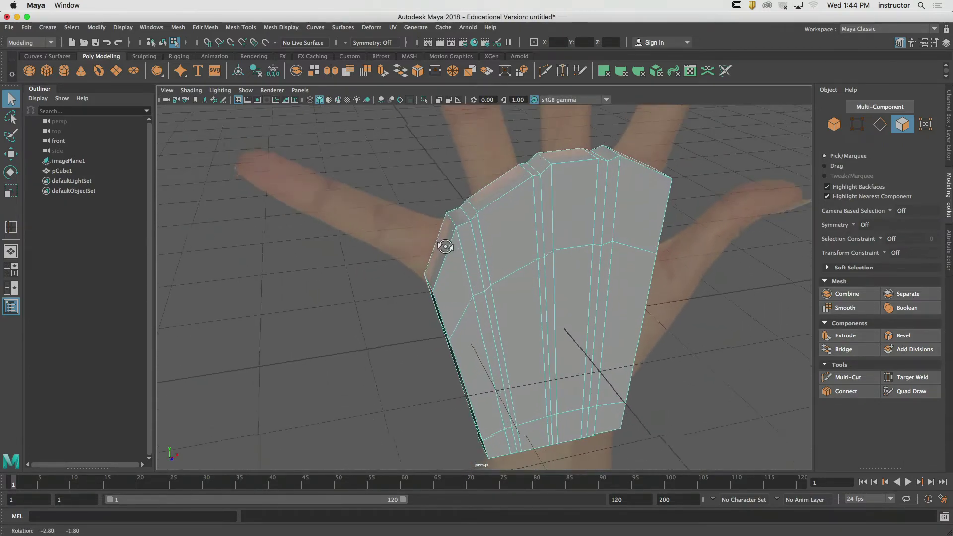
alt+drag(445, 247, 467, 240)
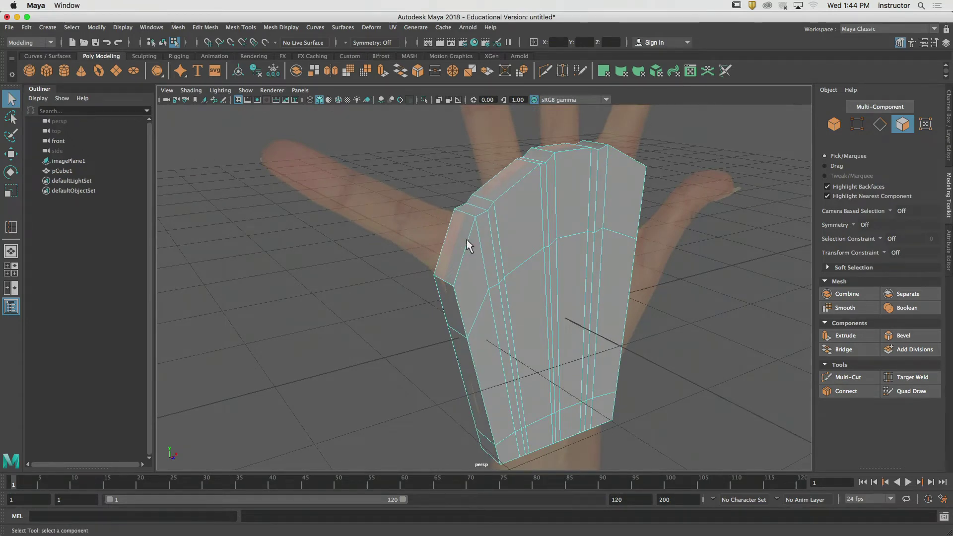
click(466, 240)
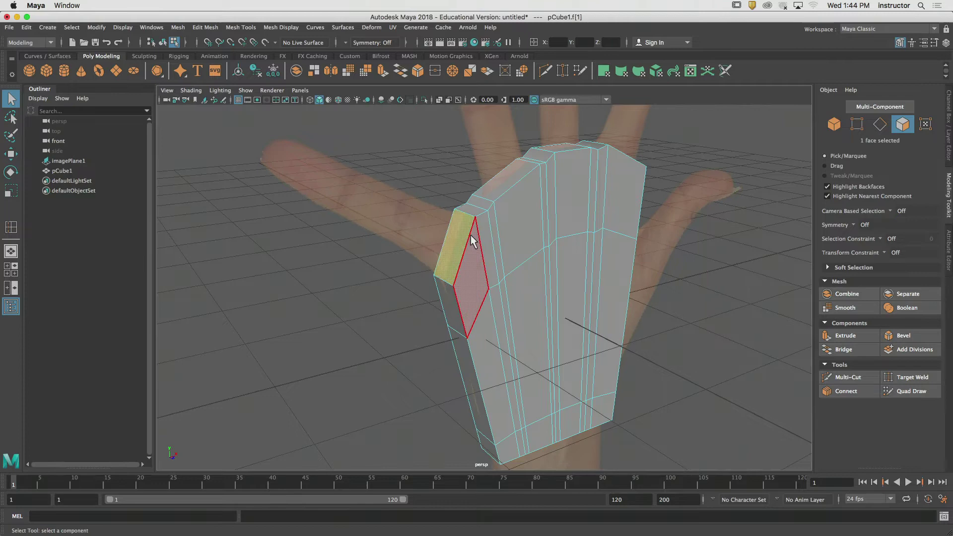
shift+click(495, 183)
shift+click(565, 147)
alt+drag(630, 191, 611, 174)
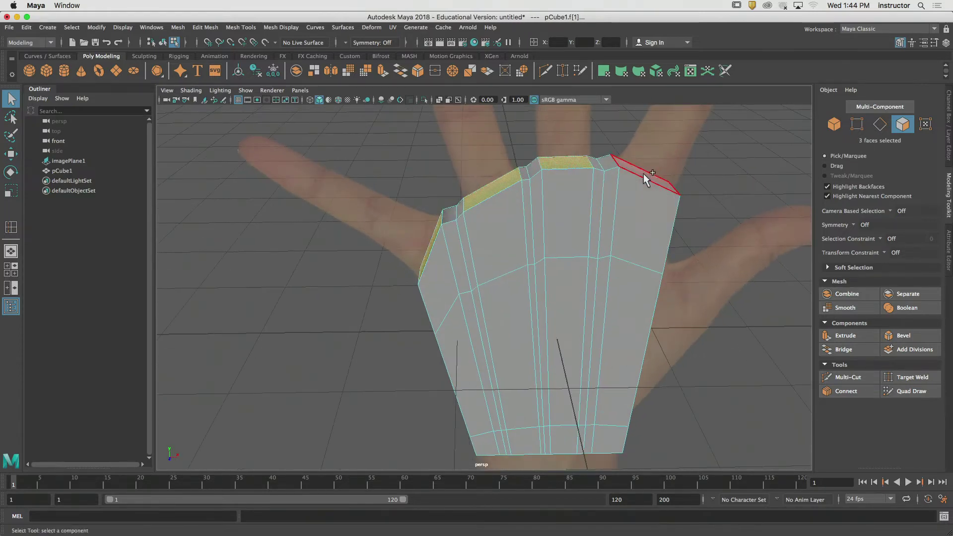
shift+click(644, 174)
alt+drag(640, 241, 576, 224)
shift+click(592, 323)
alt+right_drag(591, 321, 536, 318)
alt+drag(535, 317, 574, 282)
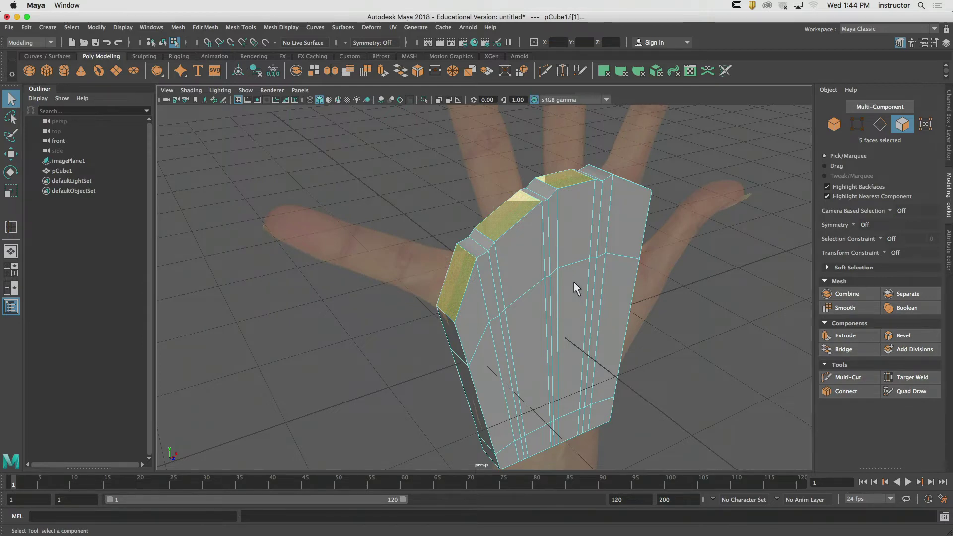
click(470, 186)
Delete the face at the ring finger's base and select the border edges around the opening
scroll(471, 186, up, 2)
alt+right_drag(471, 185, 532, 186)
alt+middle_drag(532, 186, 543, 233)
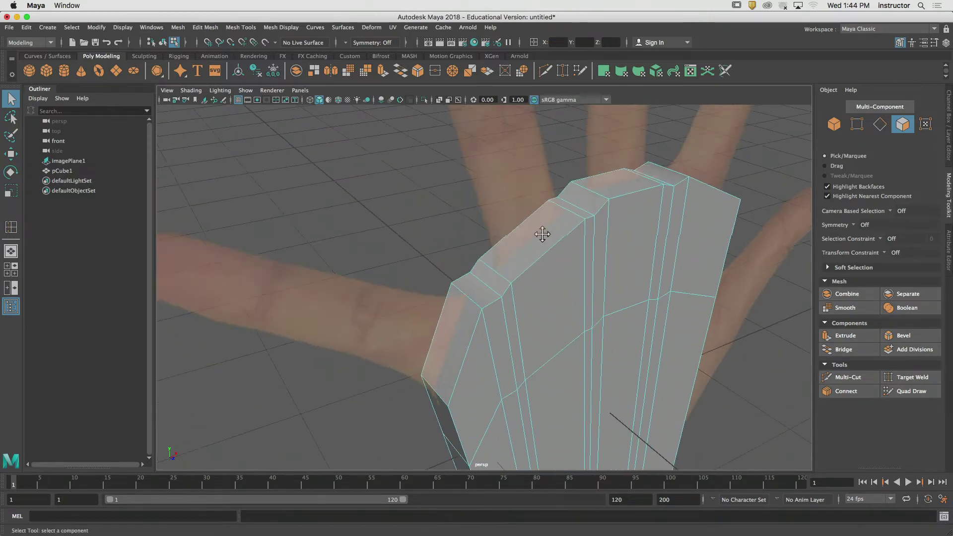
click(541, 242)
key(Delete)
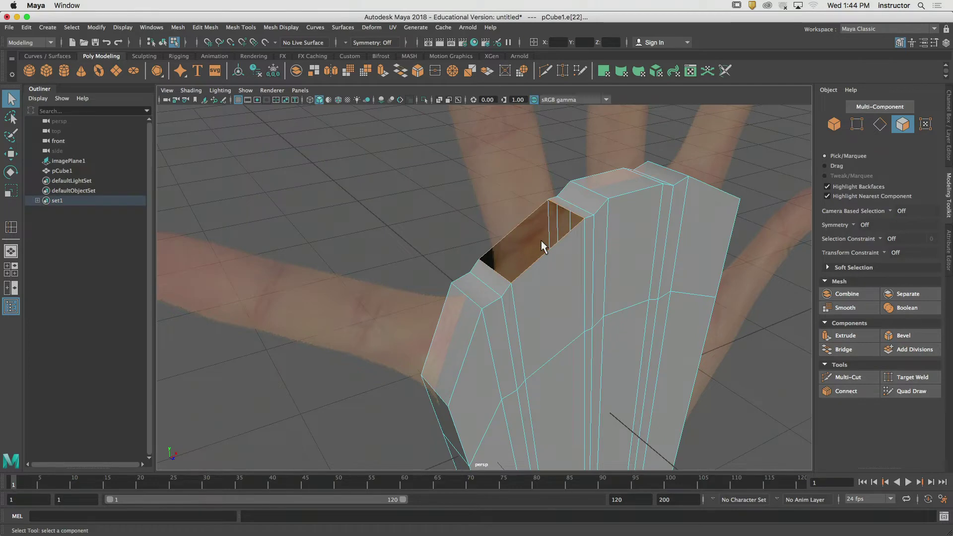
click(880, 127)
double_click(561, 238)
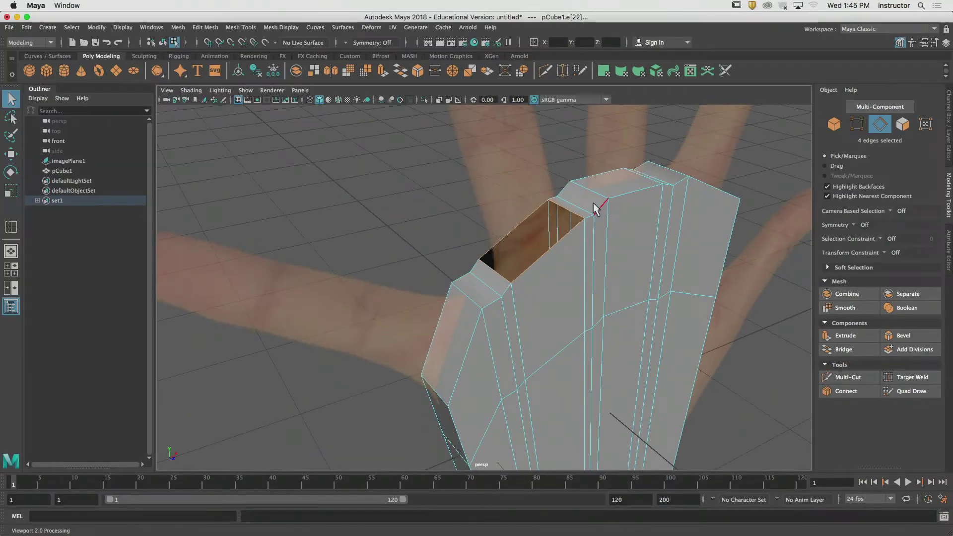
Undo the border-edge selection and the deletion of the face at the ring finger's base
click(487, 182)
key(super+z)
key(super+z)
key(super+z)
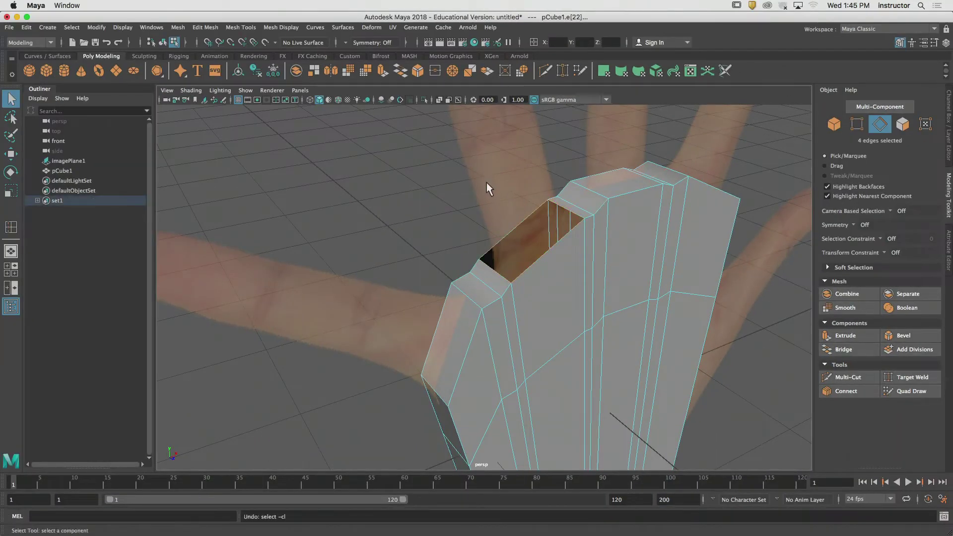
key(super+z)
key(super+z)
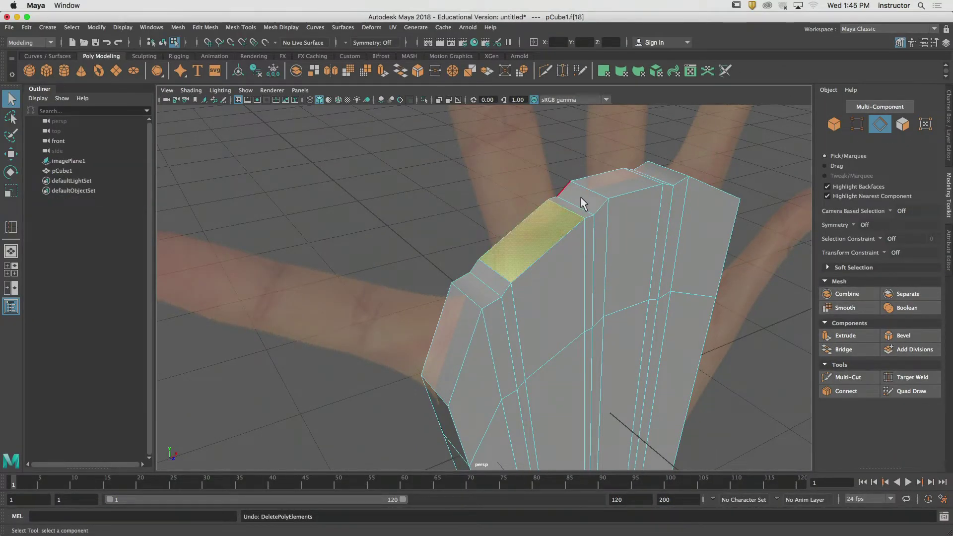
Insert an edge loop around the middle of the palm's thickness, running through the finger-base faces
alt+drag(584, 197, 704, 183)
alt+middle_drag(704, 184, 655, 152)
mouse_move(656, 152)
alt+mouse_down()
mouse_move(664, 144)
mouse_move(656, 137)
alt+mouse_up()
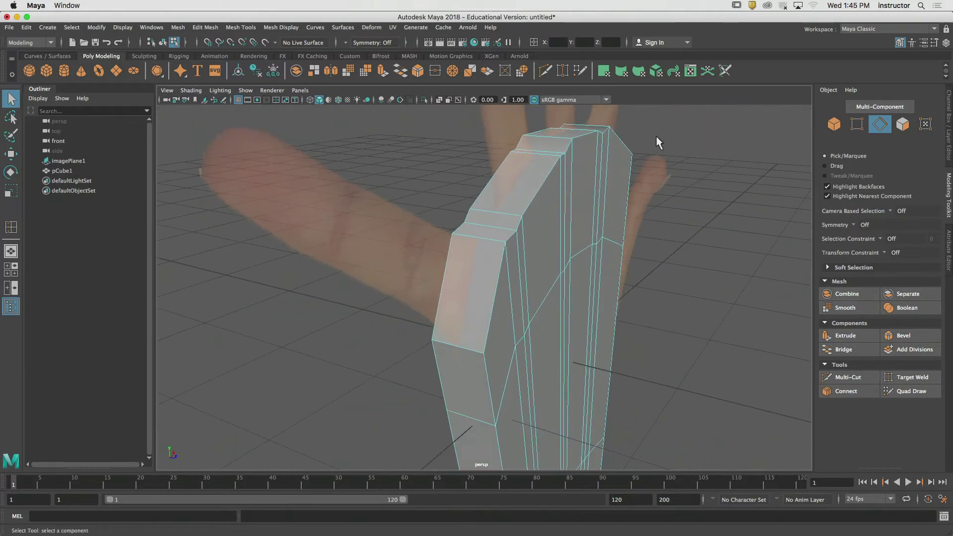
click(11, 227)
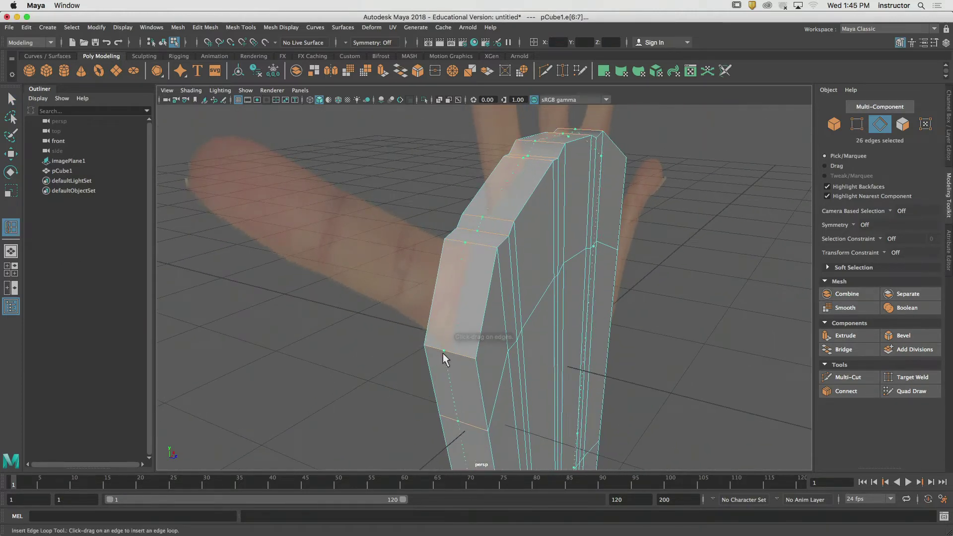
drag(444, 354, 426, 382)
alt+drag(561, 304, 506, 252)
alt+middle_drag(506, 253, 516, 287)
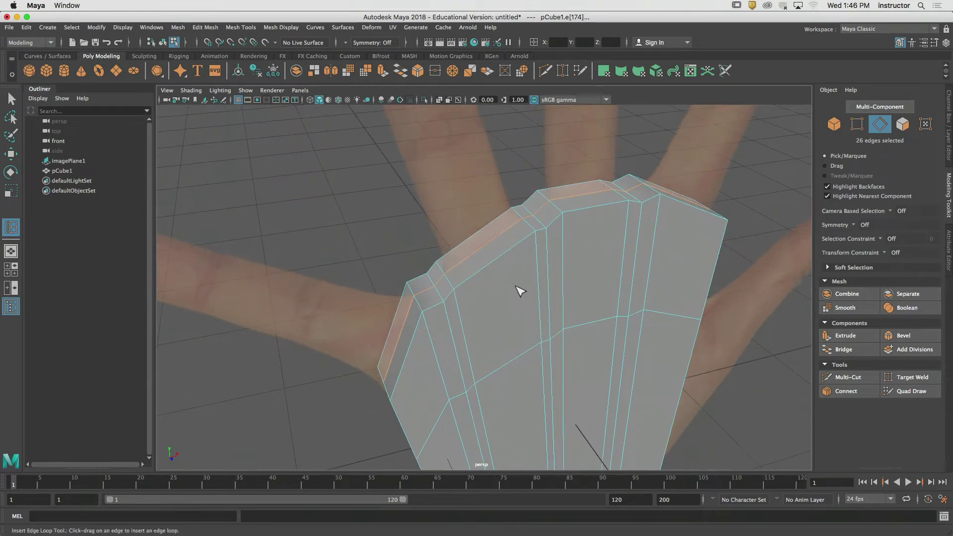
alt+drag(471, 252, 517, 260)
key(q)
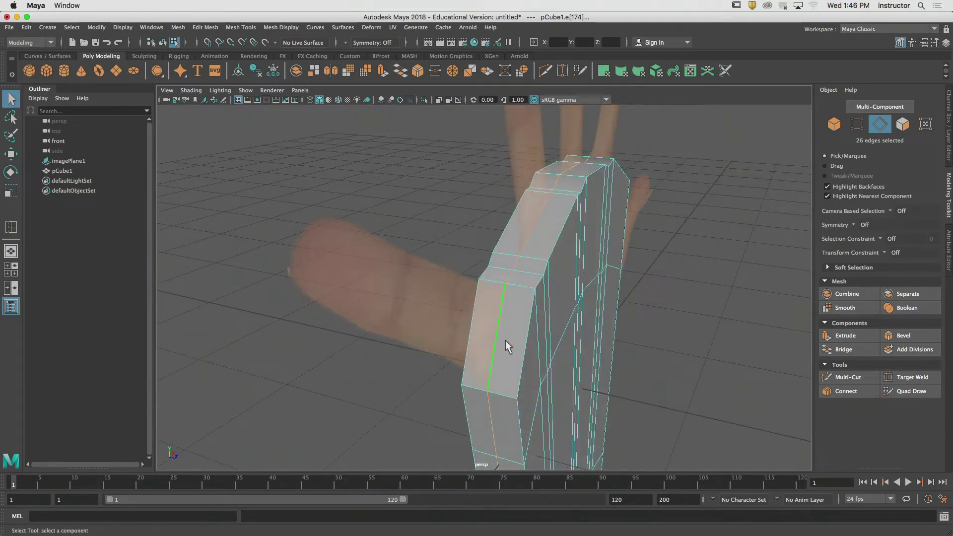
Delete the two faces at the little finger's base and select the border edges around the opening
click(903, 124)
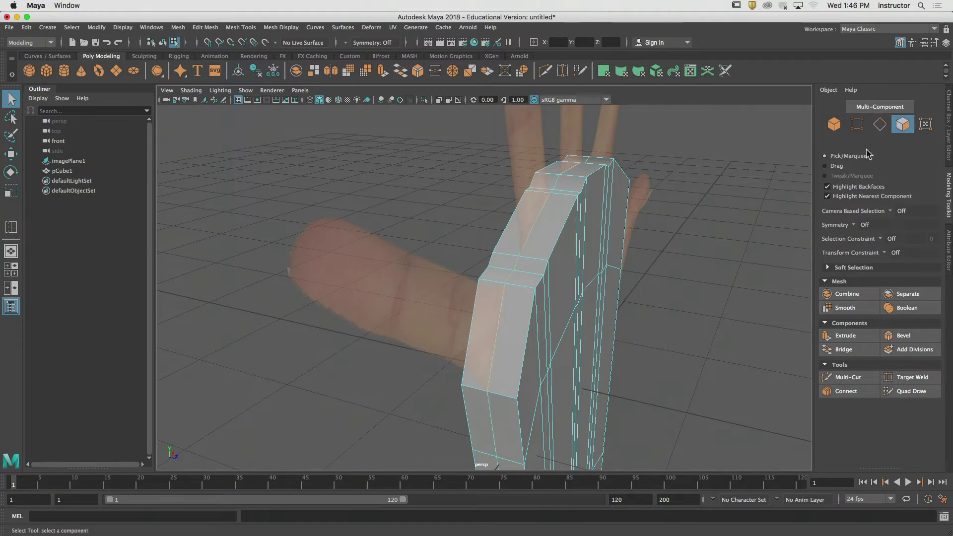
click(488, 322)
shift+click(509, 327)
key(Delete)
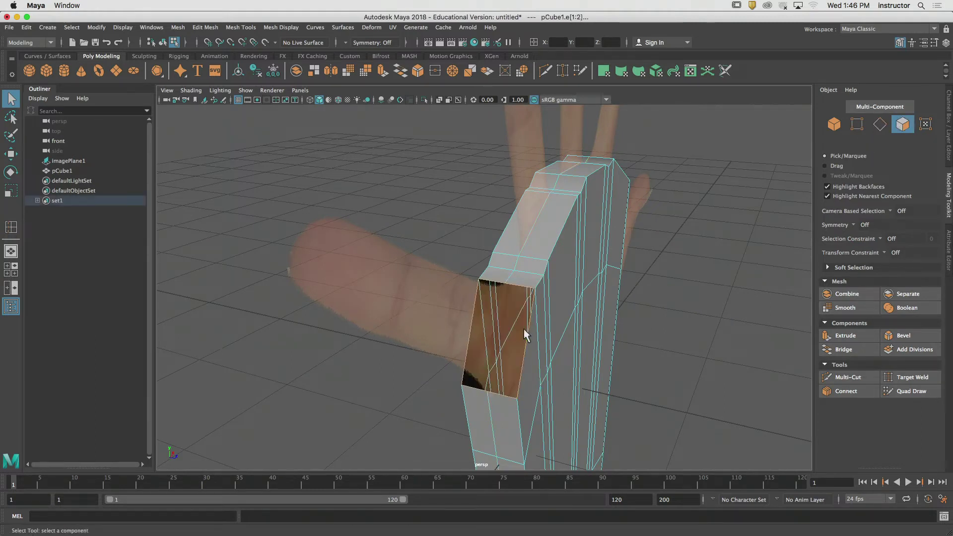
alt+drag(524, 329, 515, 327)
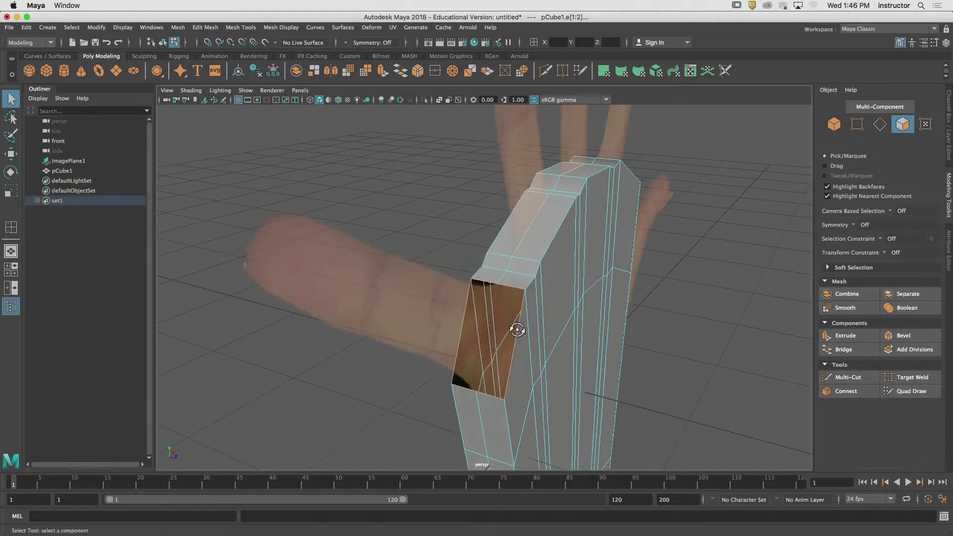
click(880, 124)
alt+drag(536, 303, 466, 273)
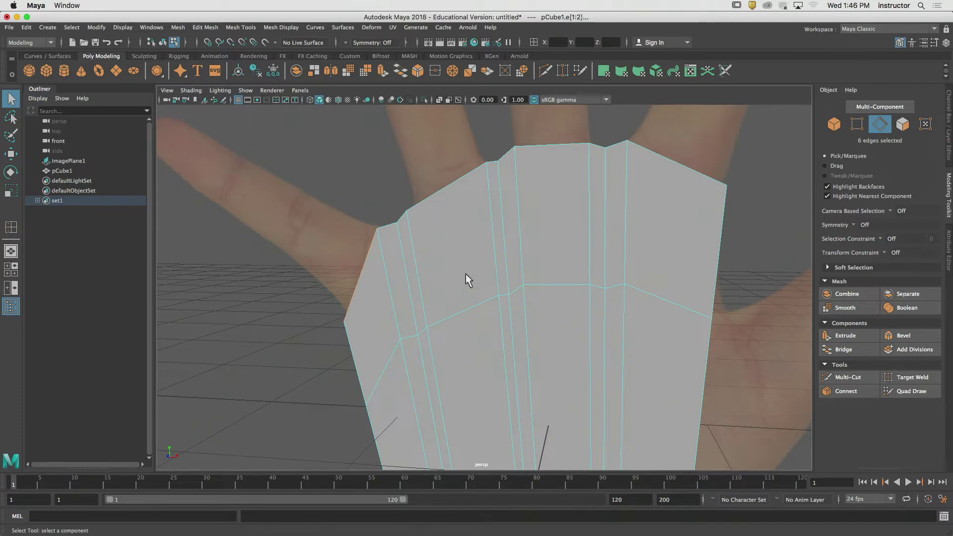
alt+drag(469, 274, 499, 263)
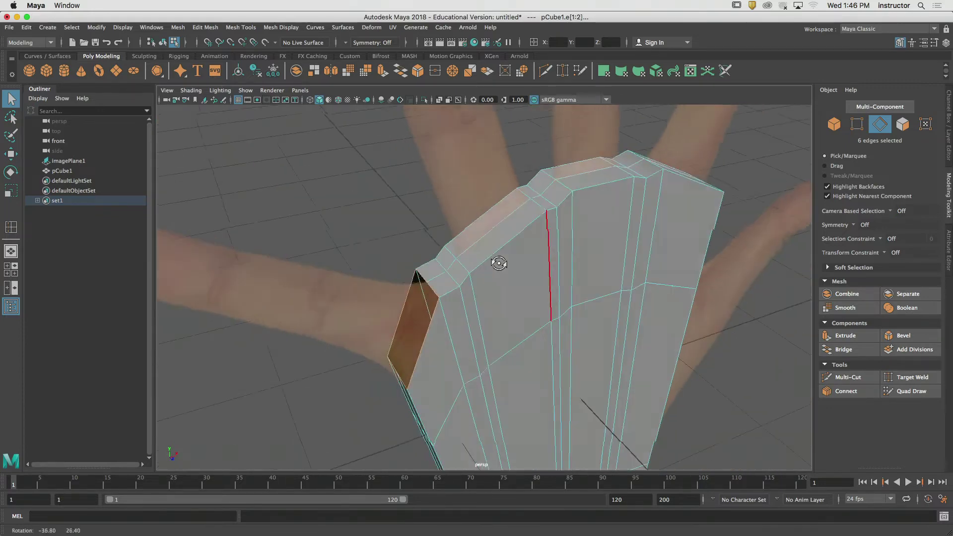
Delete the faces at the bases of the ring, middle and index fingers and on the thumb side
key(F11)
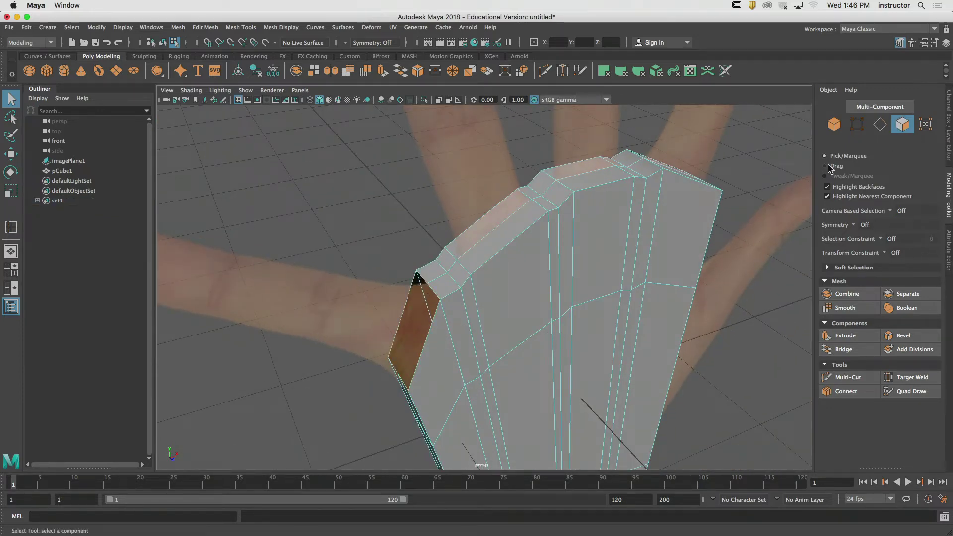
click(484, 223)
shift+click(566, 180)
shift+click(606, 167)
alt+drag(607, 167, 678, 276)
shift+click(654, 243)
shift+click(677, 270)
shift+click(643, 380)
shift+click(648, 379)
key(Delete)
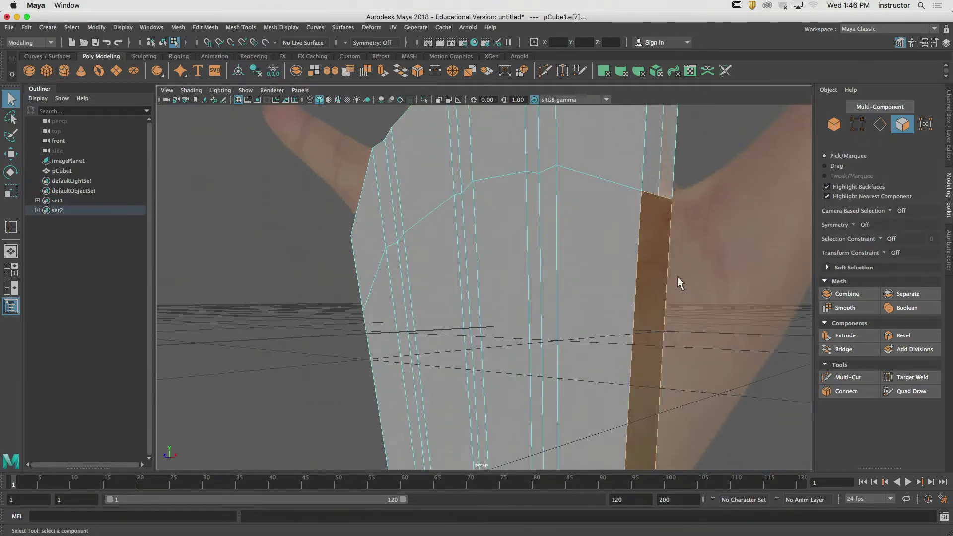
Examine the finger and thumb openings, and select the three vertices on the ring finger opening's edge beside the little finger
alt+right_drag(678, 276, 490, 276)
alt+drag(491, 276, 543, 297)
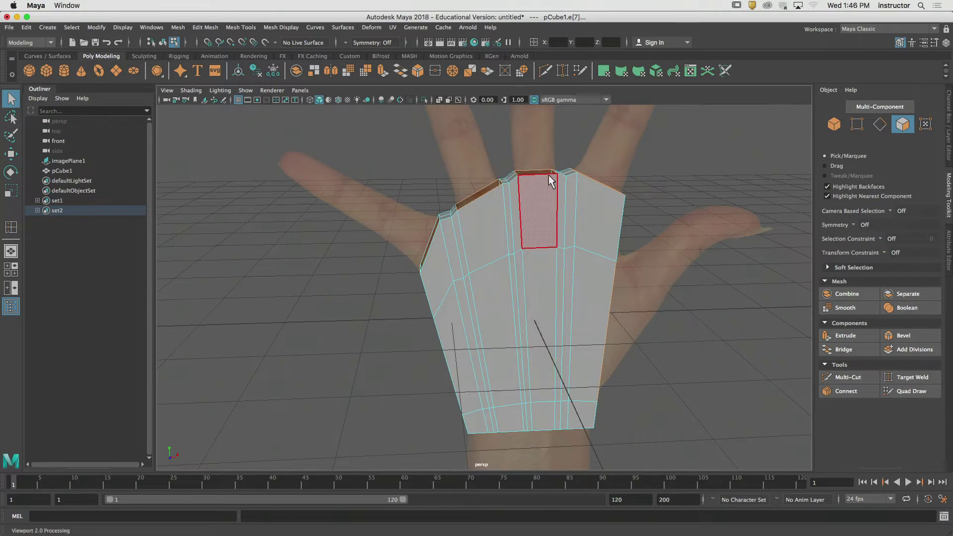
alt+drag(549, 174, 558, 237)
alt+middle_drag(557, 237, 558, 208)
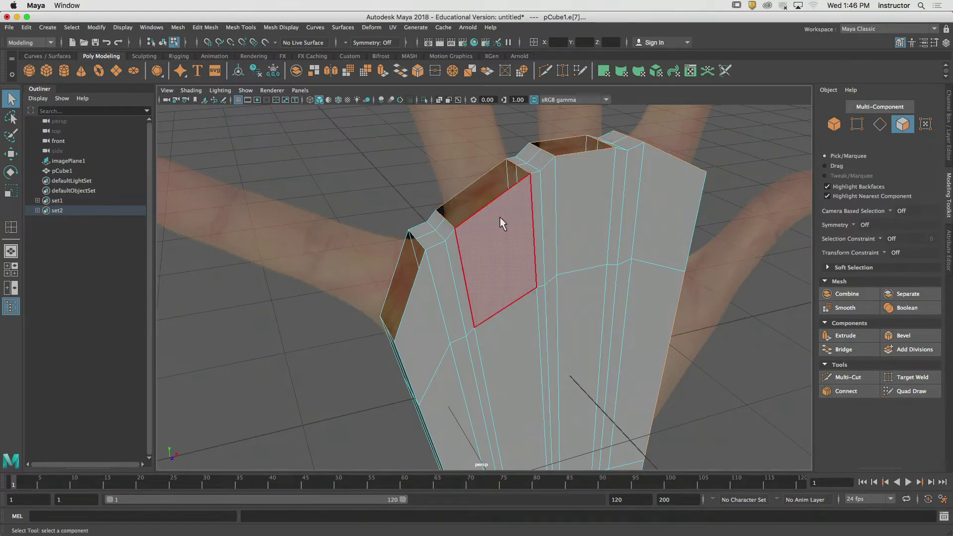
alt+drag(500, 217, 470, 207)
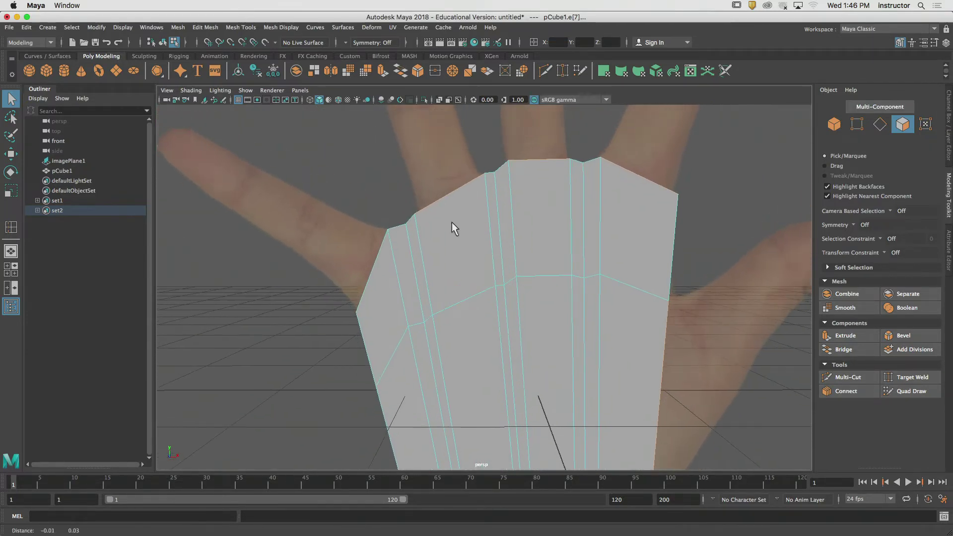
alt+drag(481, 255, 494, 311)
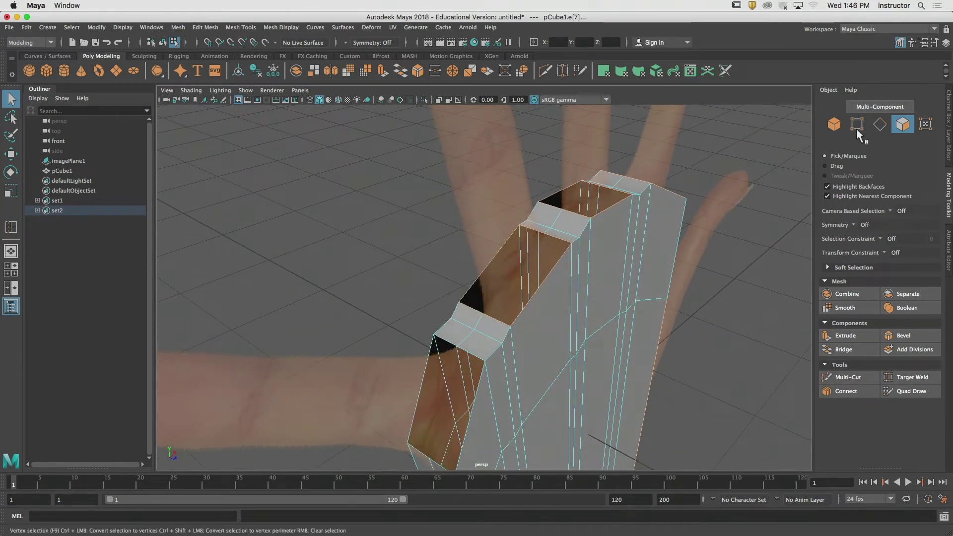
click(857, 125)
click(510, 329)
shift+click(483, 314)
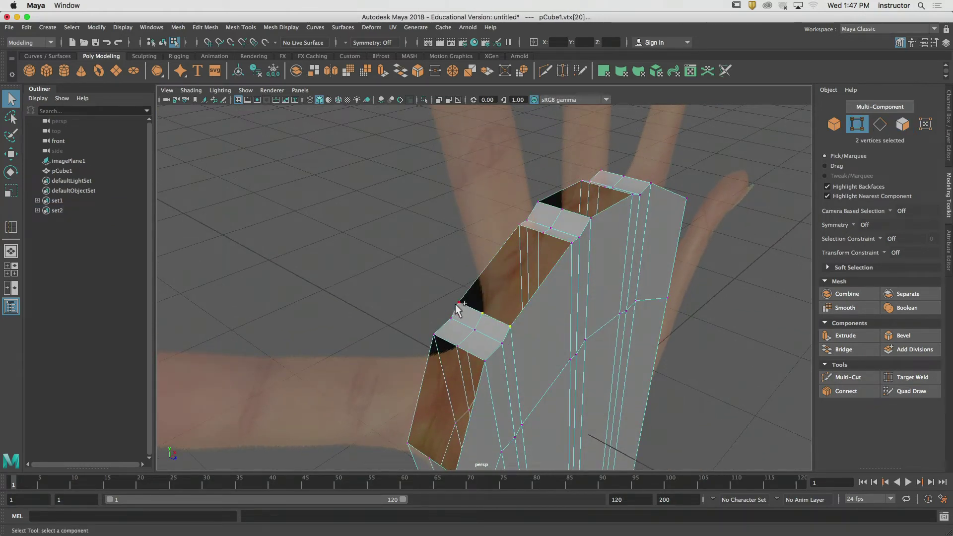
shift+click(459, 305)
alt+right_drag(481, 319, 548, 315)
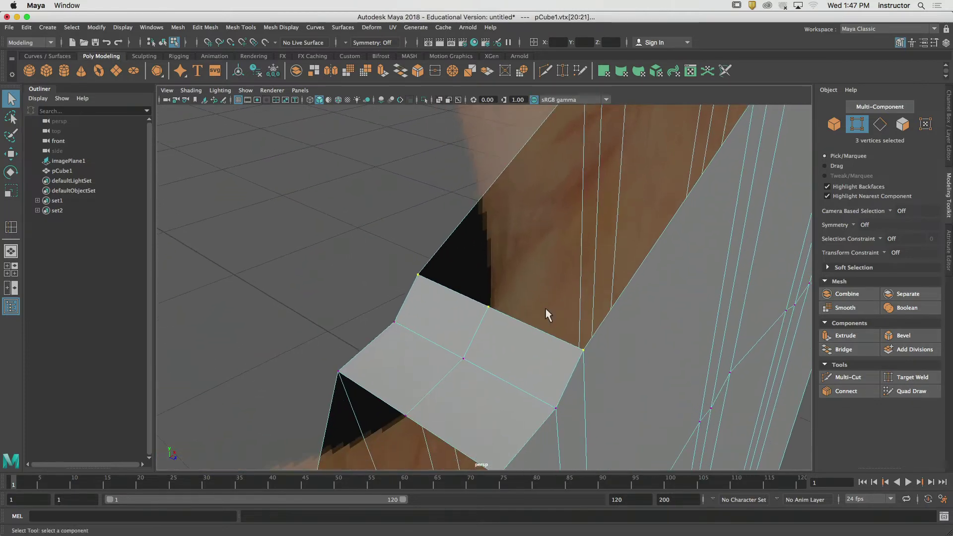
Select only the middle vertex of that edge, look at the openings around it, and clear the selection
click(482, 298)
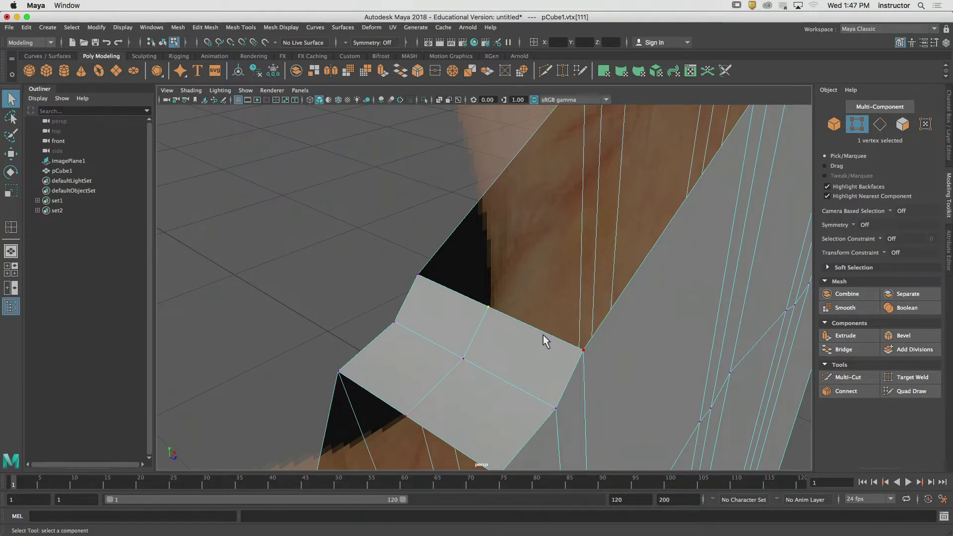
alt+drag(544, 335, 592, 302)
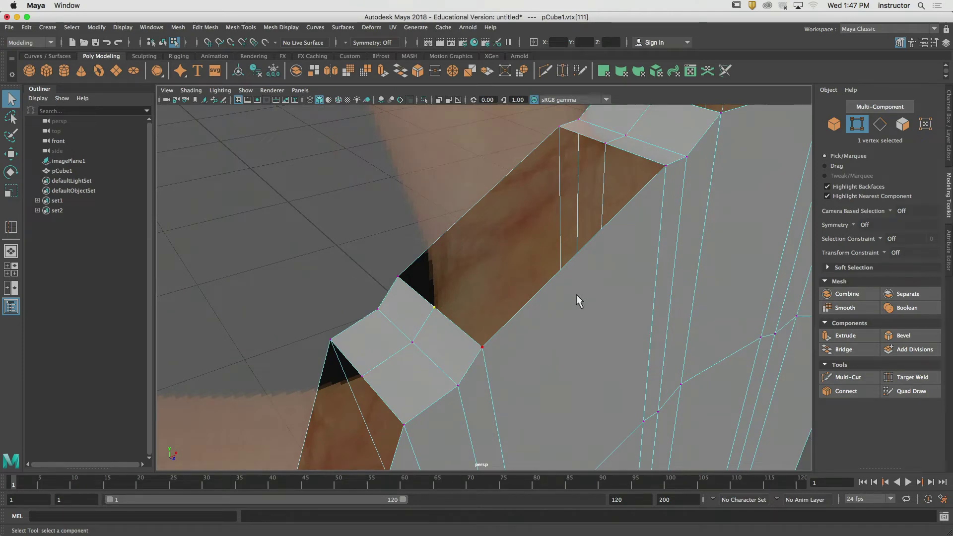
alt+drag(577, 295, 481, 305)
alt+right_drag(481, 305, 506, 323)
alt+middle_drag(506, 323, 527, 270)
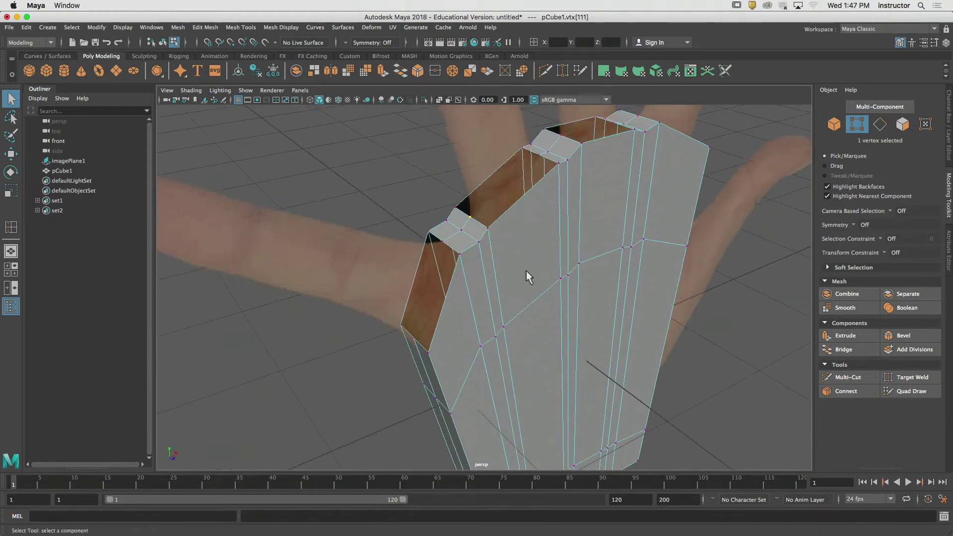
alt+drag(526, 271, 544, 253)
click(771, 146)
alt+drag(771, 146, 708, 210)
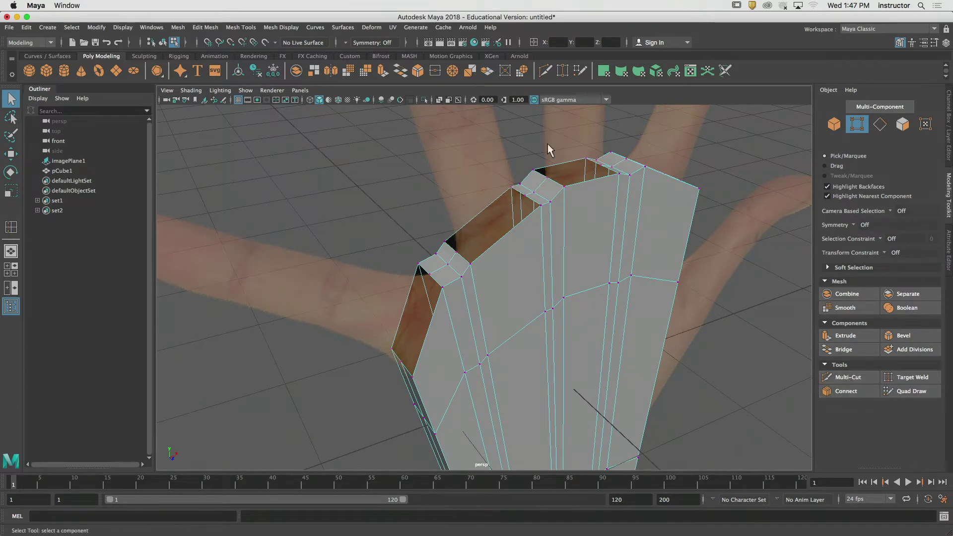
Insert a lengthwise edge loop through the middle of each of the four finger openings
click(12, 231)
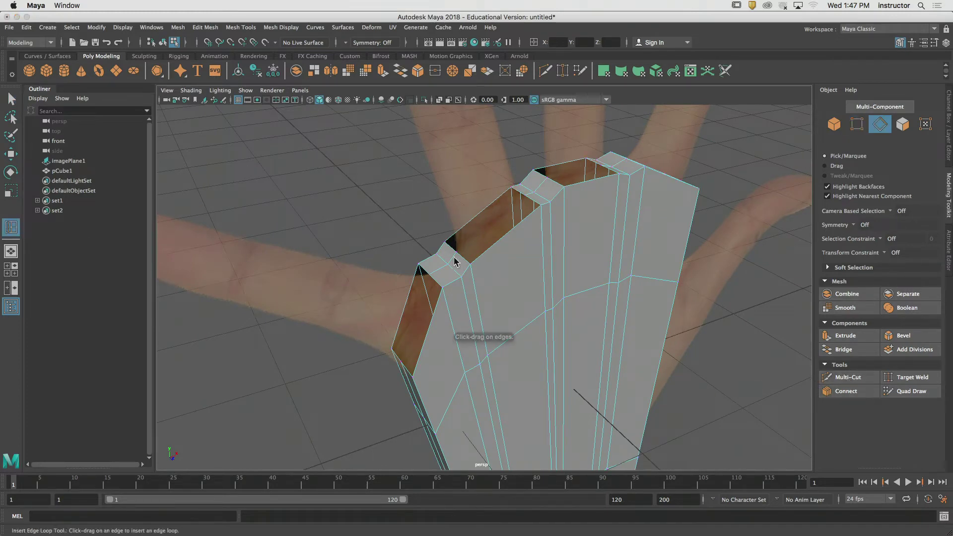
click(503, 235)
alt+drag(511, 239, 588, 191)
alt+drag(614, 212, 590, 203)
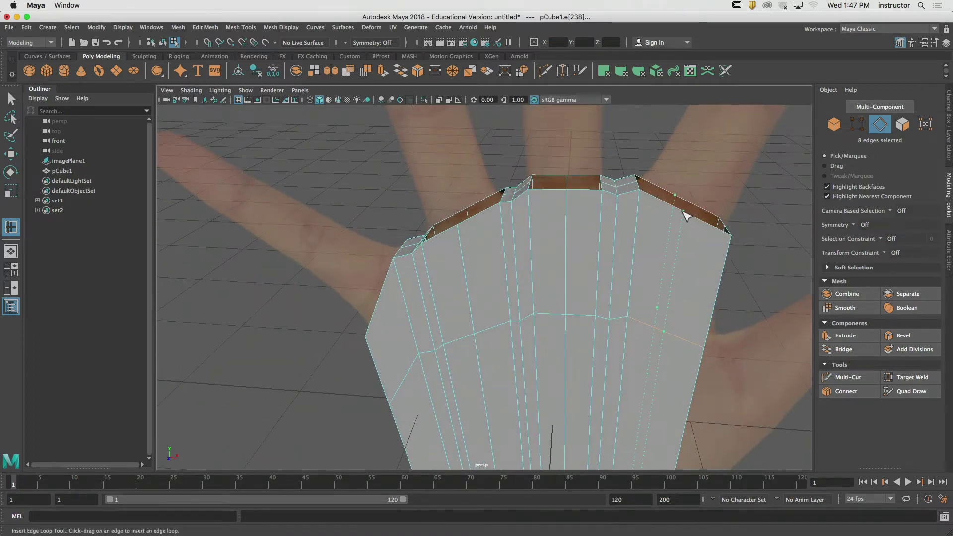
alt+drag(403, 293, 458, 292)
alt+drag(458, 292, 417, 278)
Insert an edge loop across the palm through the middle of the thumb opening, and clear the selection
alt+middle_drag(529, 280, 427, 171)
alt+drag(587, 299, 553, 310)
click(533, 299)
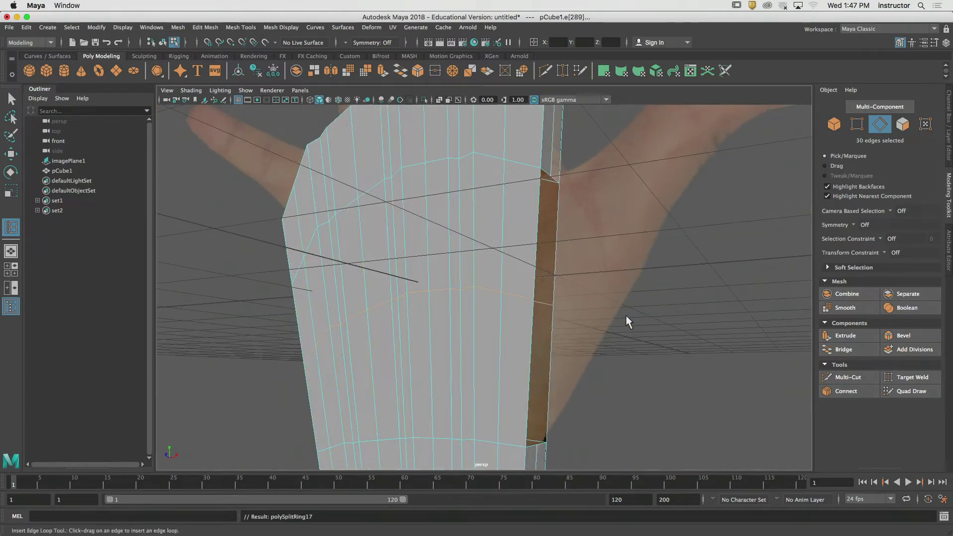
key(q)
click(683, 325)
alt+drag(497, 287, 547, 295)
alt+right_drag(547, 295, 384, 290)
alt+drag(385, 290, 472, 300)
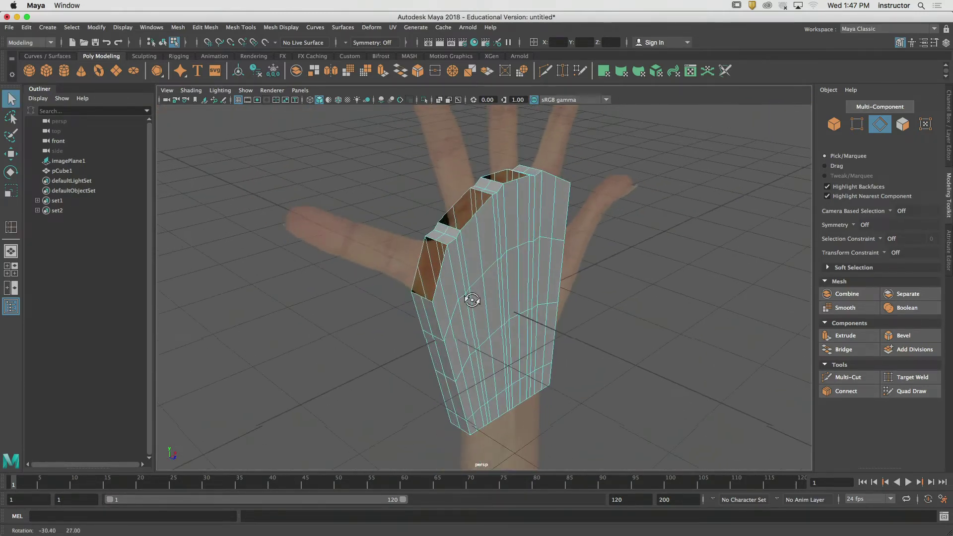
Hide the grid in the perspective view and bring the finger openings into close view
click(238, 100)
alt+drag(431, 228, 550, 209)
alt+middle_drag(549, 209, 520, 261)
alt+right_drag(519, 261, 635, 264)
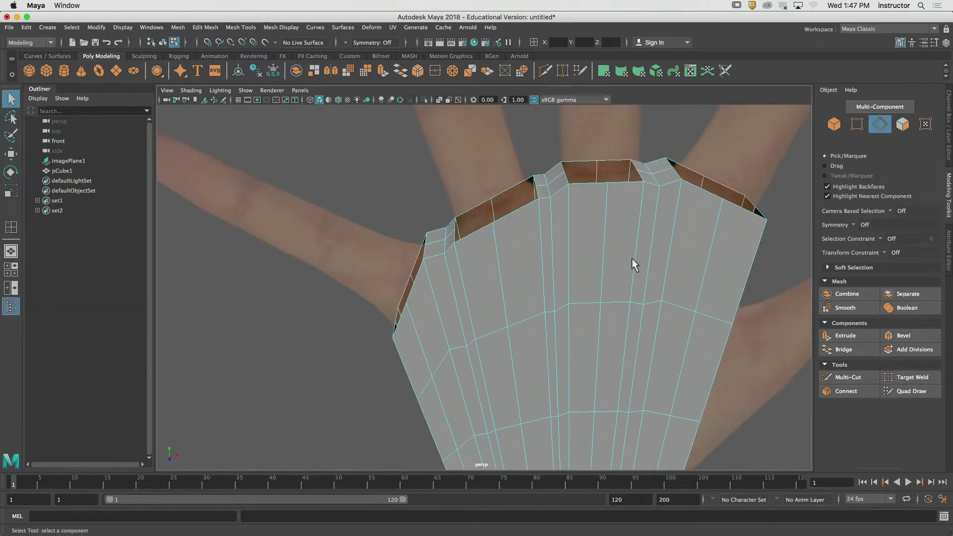
Select the border edges of each finger opening in turn to check their edge counts, and clear the selection
click(881, 126)
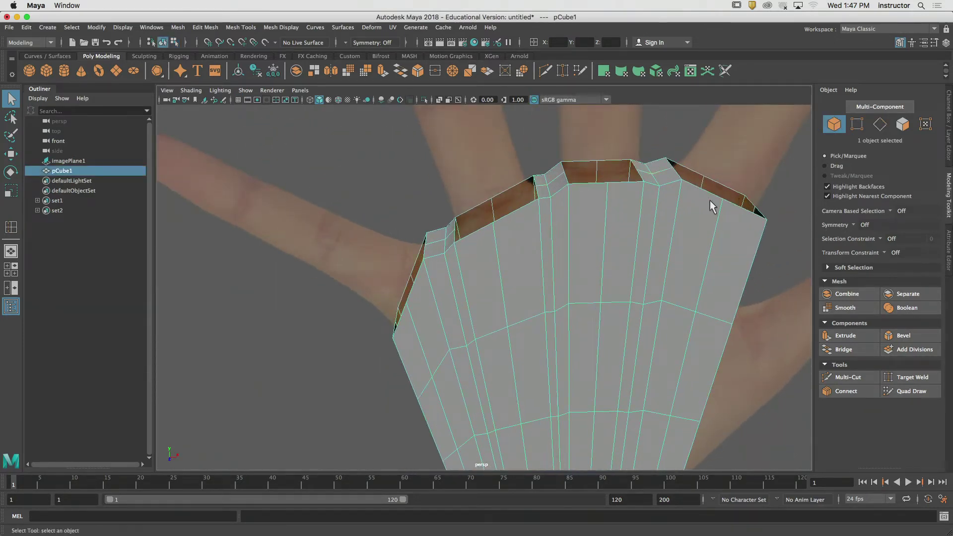
click(881, 124)
double_click(707, 185)
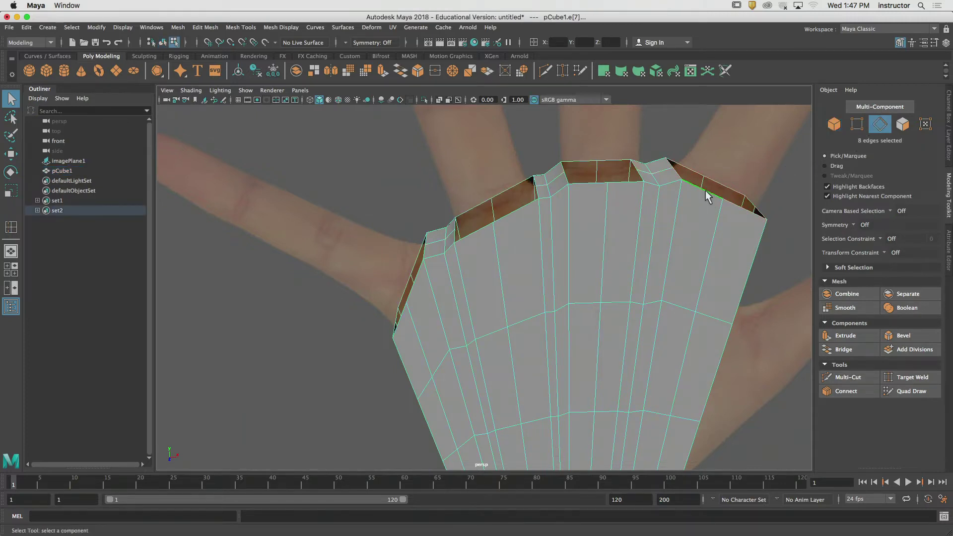
alt+drag(707, 185, 661, 201)
double_click(662, 192)
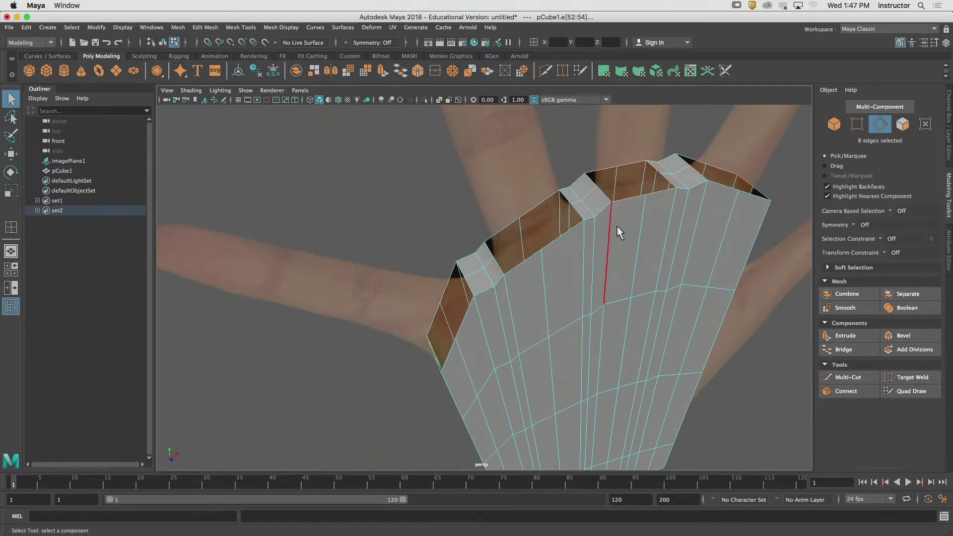
double_click(561, 231)
alt+drag(511, 279, 515, 291)
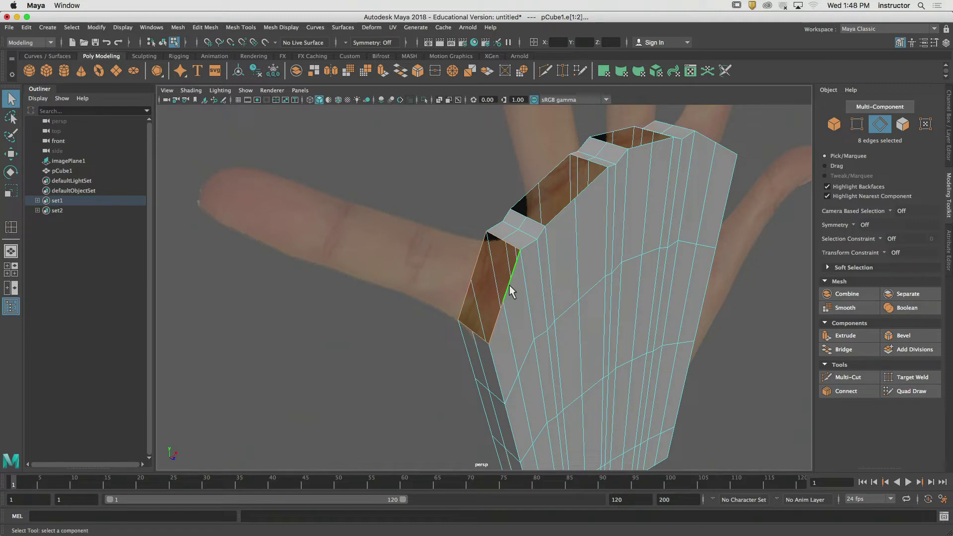
click(529, 205)
Switch to the front view and create a polygon cylinder
mouse_move(529, 205)
alt+mouse_down()
mouse_move(469, 217)
mouse_move(525, 201)
alt+mouse_up()
alt+right_drag(526, 201, 522, 241)
alt+middle_drag(522, 241, 521, 218)
key(space)
drag(510, 229, 518, 251)
alt+middle_drag(519, 250, 522, 274)
alt+right_drag(522, 274, 502, 272)
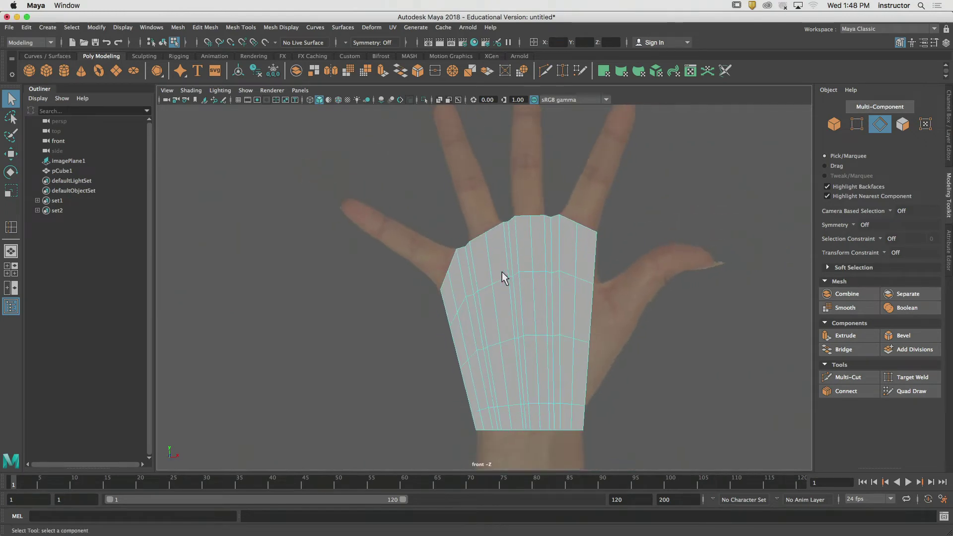
click(64, 71)
alt+middle_drag(475, 300, 510, 284)
Set the new polygon cylinder's axis subdivisions to 8
click(950, 142)
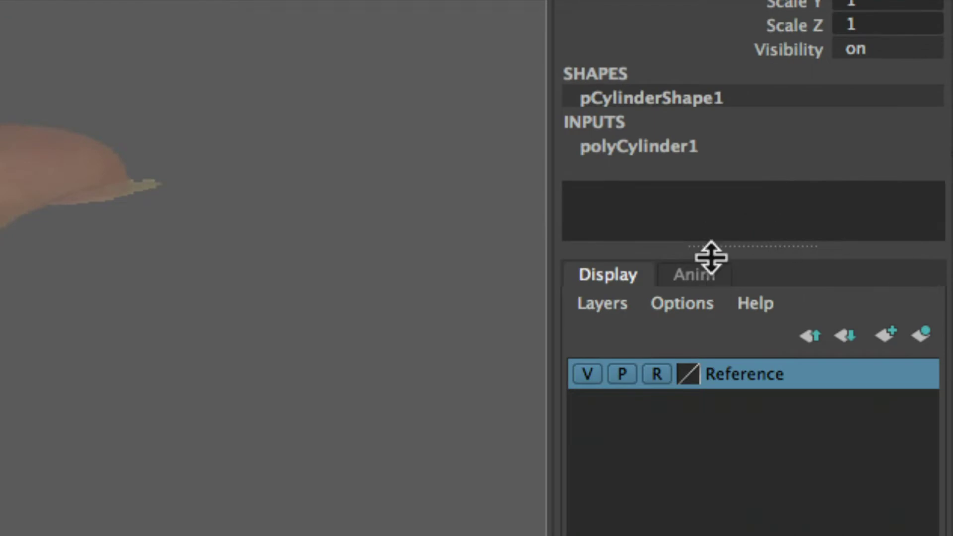
drag(867, 255, 871, 302)
drag(726, 393, 725, 480)
click(666, 149)
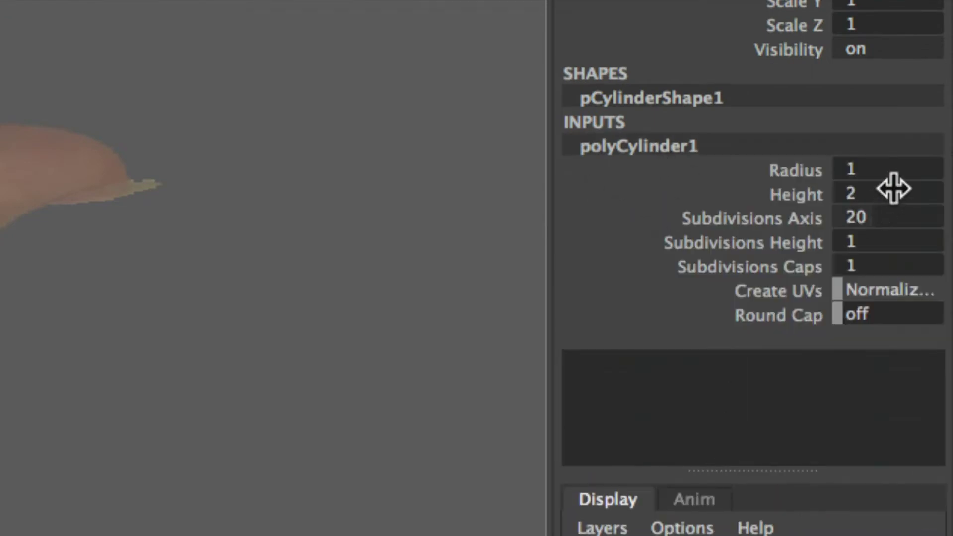
double_click(906, 217)
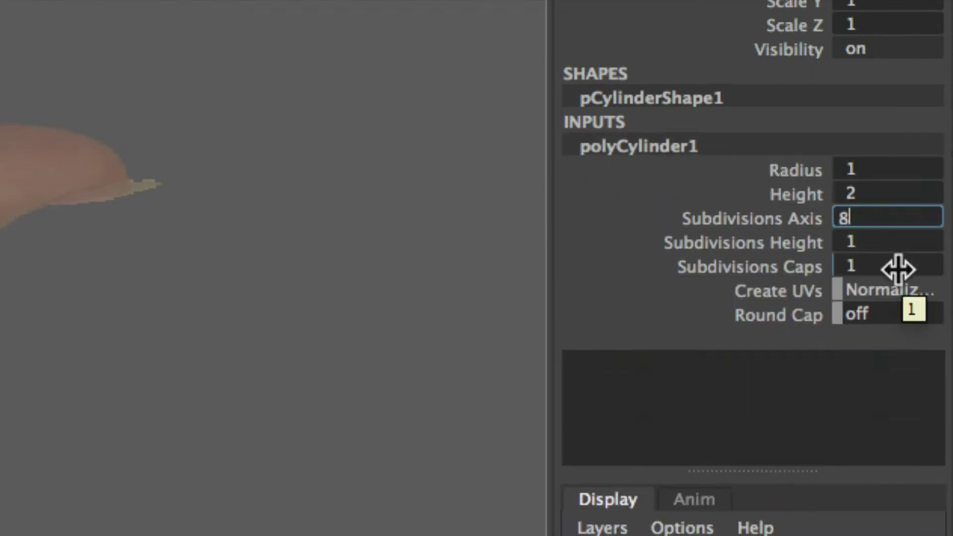
key(Return)
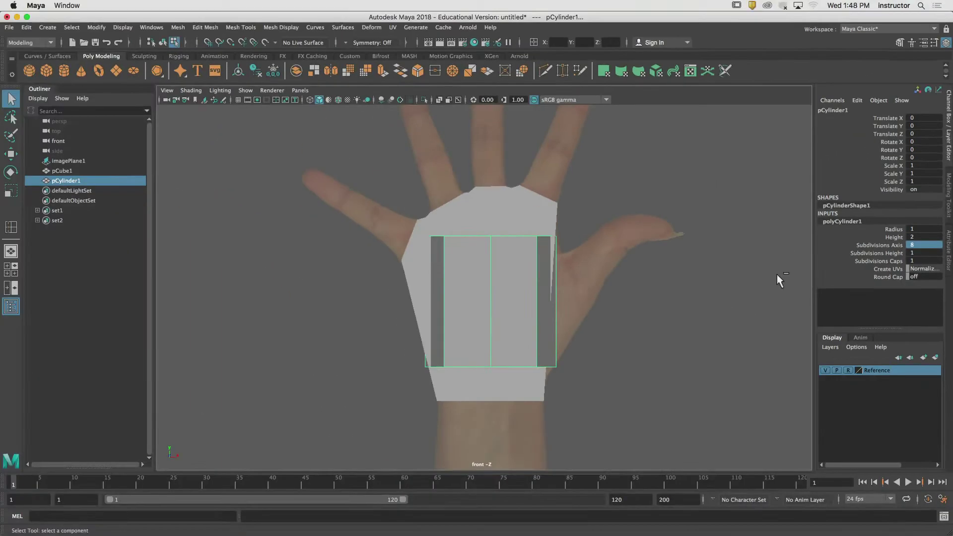
In the perspective view, select the faces of the cylinder's bottom cap and delete them
key(space)
drag(680, 264, 649, 252)
alt+middle_drag(649, 252, 602, 239)
alt+drag(585, 281, 633, 223)
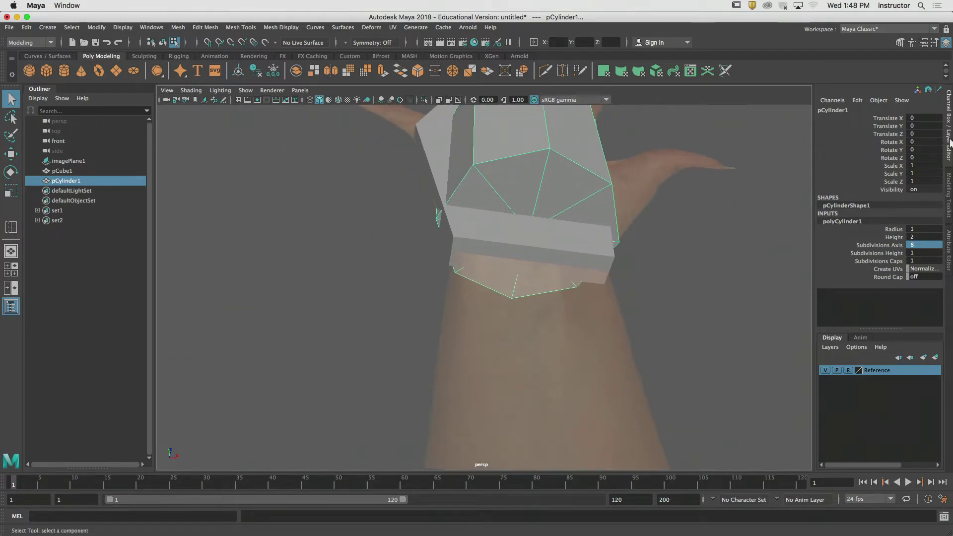
click(950, 209)
click(903, 126)
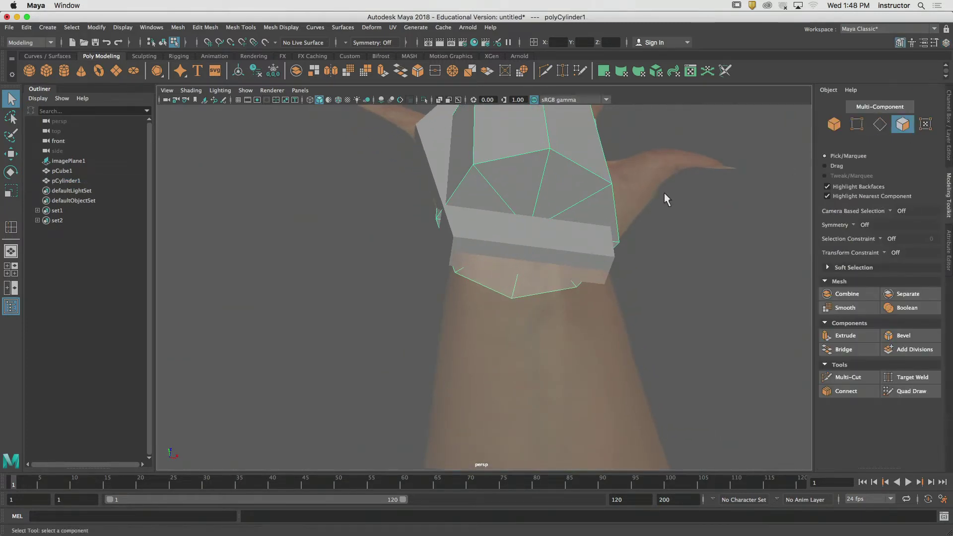
key(Tab)
drag(579, 193, 500, 250)
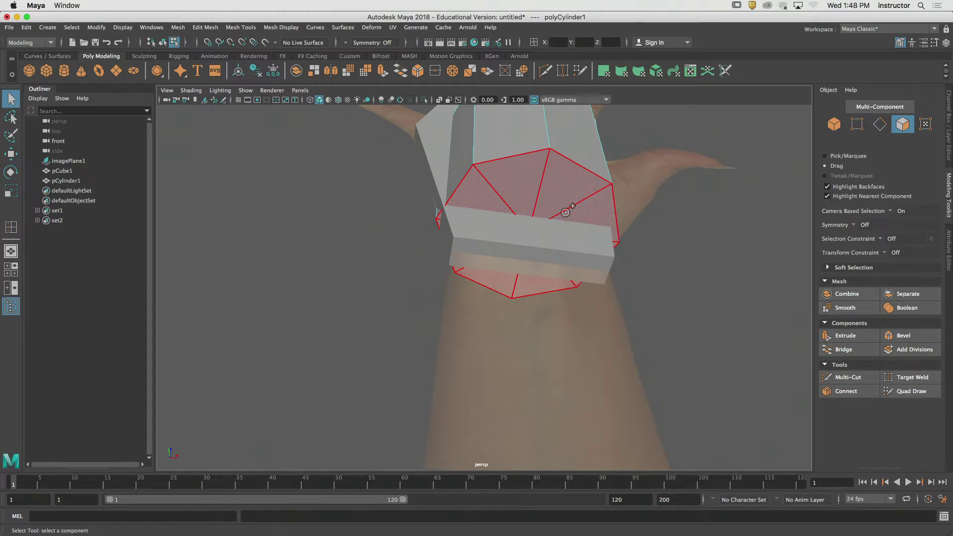
drag(565, 212, 567, 212)
key(Delete)
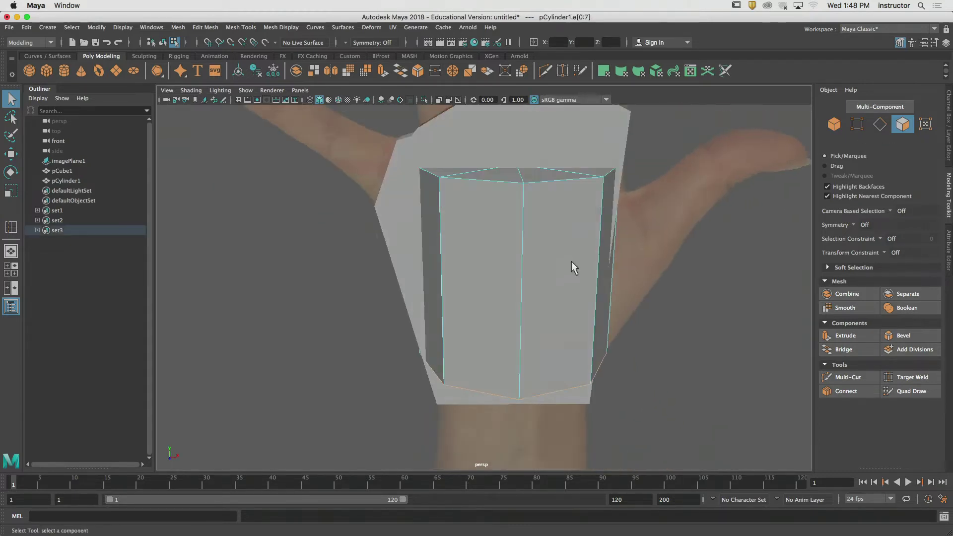
Select all remaining cylinder faces and, in the front view, raise them above the palm to about Y 2.33
double_click(555, 260)
key(space)
drag(529, 255, 535, 184)
key(w)
alt+right_drag(556, 191, 608, 200)
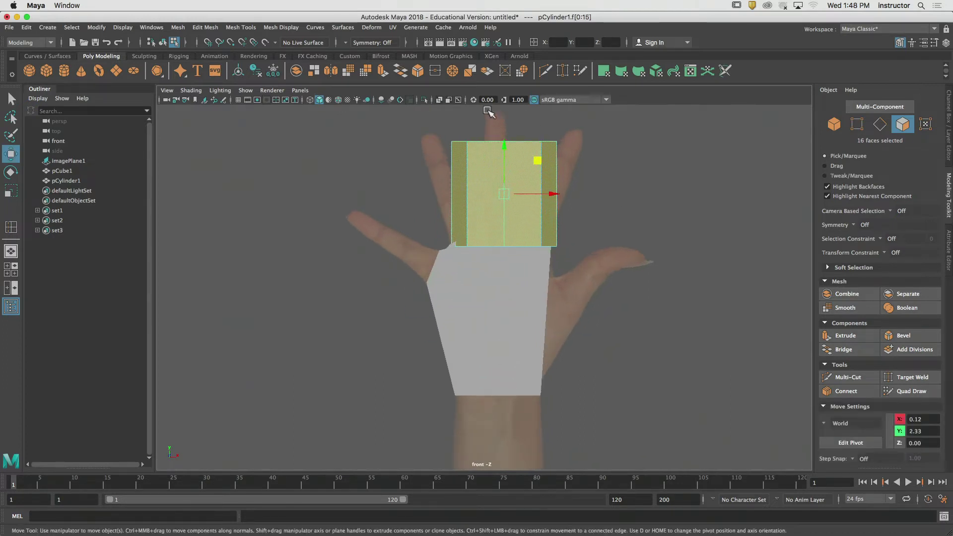
Turn on X-ray shading and scale the cylinder uniformly to about 0.25, roughly the middle finger's width
click(439, 100)
alt+middle_drag(513, 174, 555, 238)
alt+right_drag(556, 238, 790, 318)
key(r)
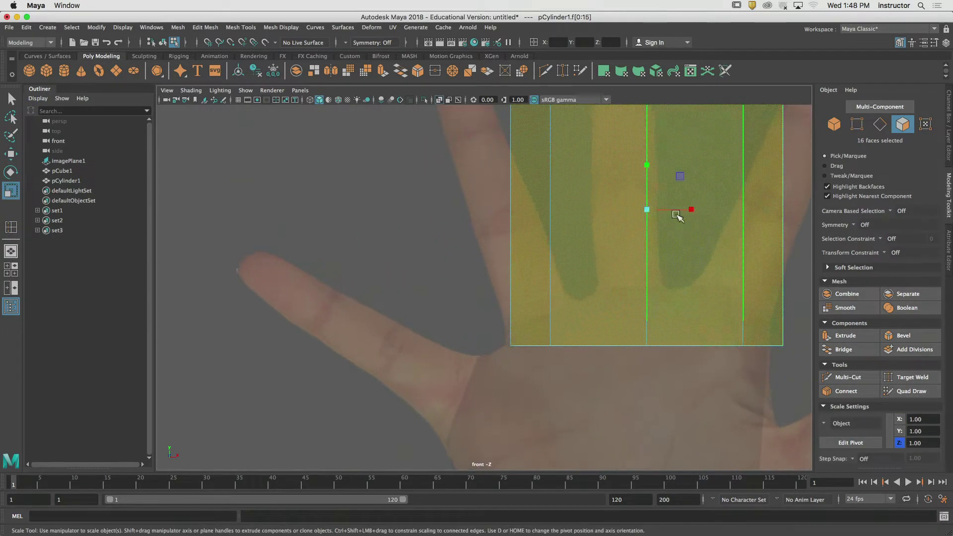
drag(647, 210, 473, 213)
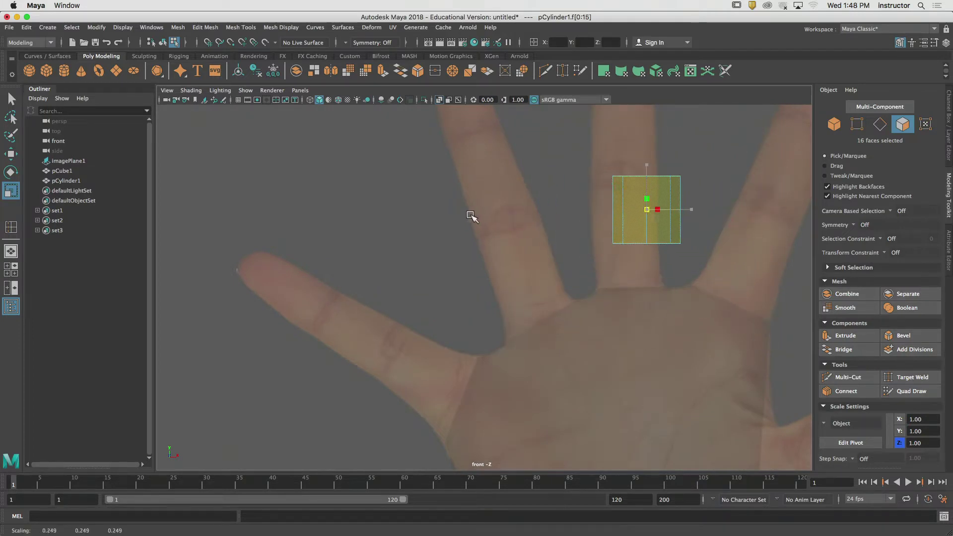
Fit the cylinder to the middle finger's base, scaling it down slightly and placing it at about X 0.01, Y 2.01
key(w)
drag(681, 176, 663, 204)
alt+right_drag(663, 217, 875, 265)
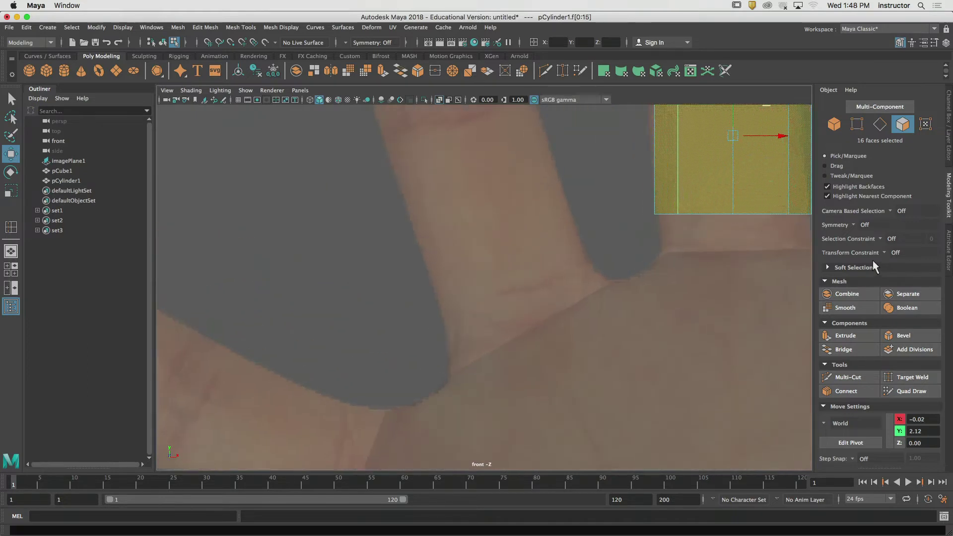
alt+middle_drag(754, 224, 558, 317)
key(r)
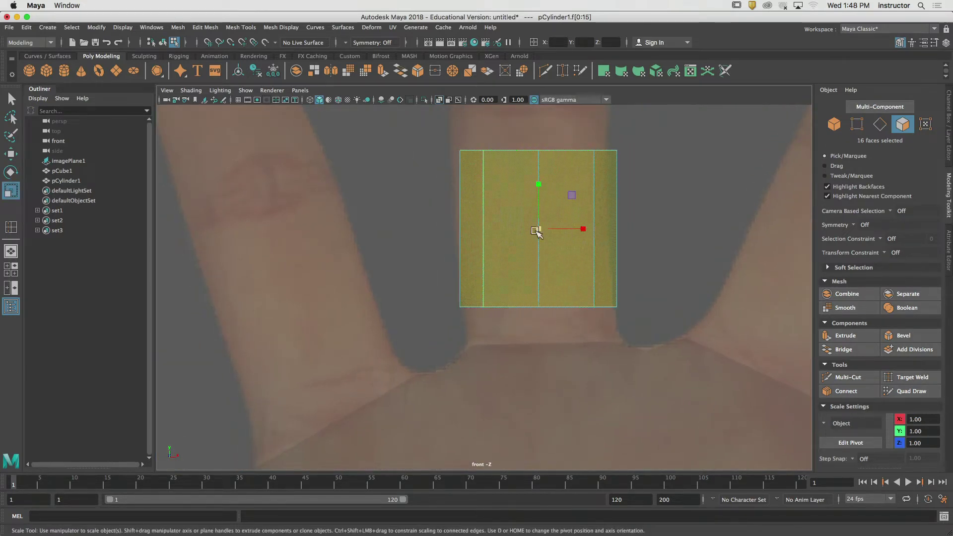
drag(537, 230, 532, 229)
key(w)
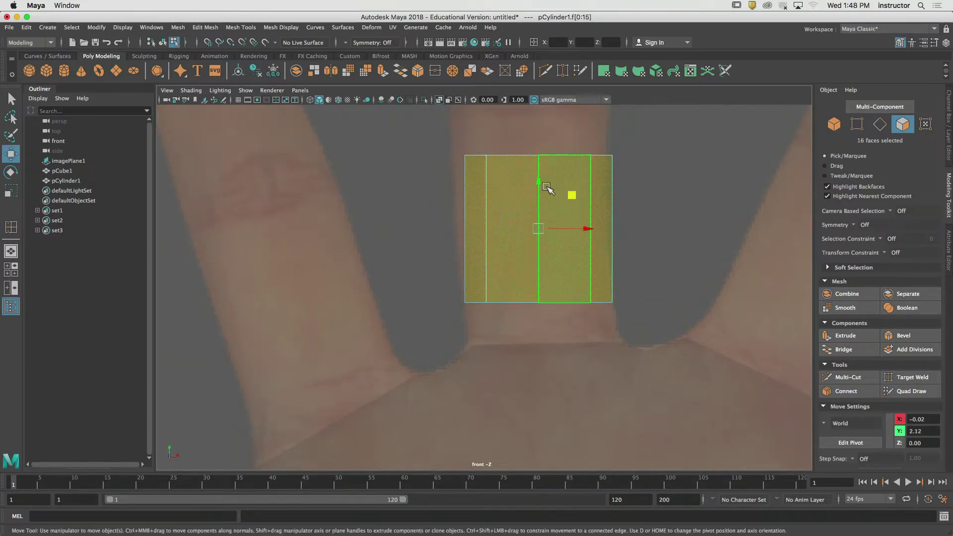
middle_drag(570, 198, 579, 234)
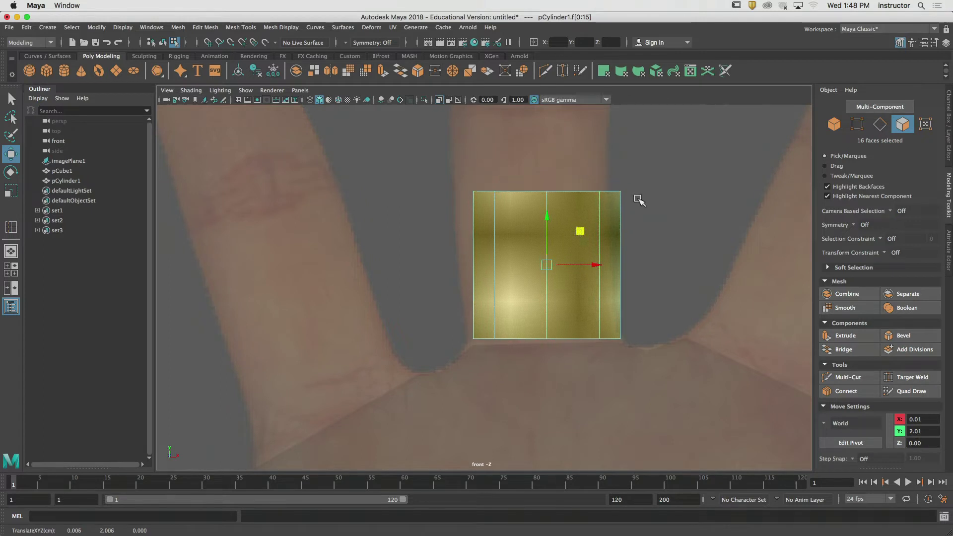
Select only the cylinder's top cap faces and raise them to the middle fingertip at about Y 3.90
key(q)
ctrl+drag(425, 236, 660, 243)
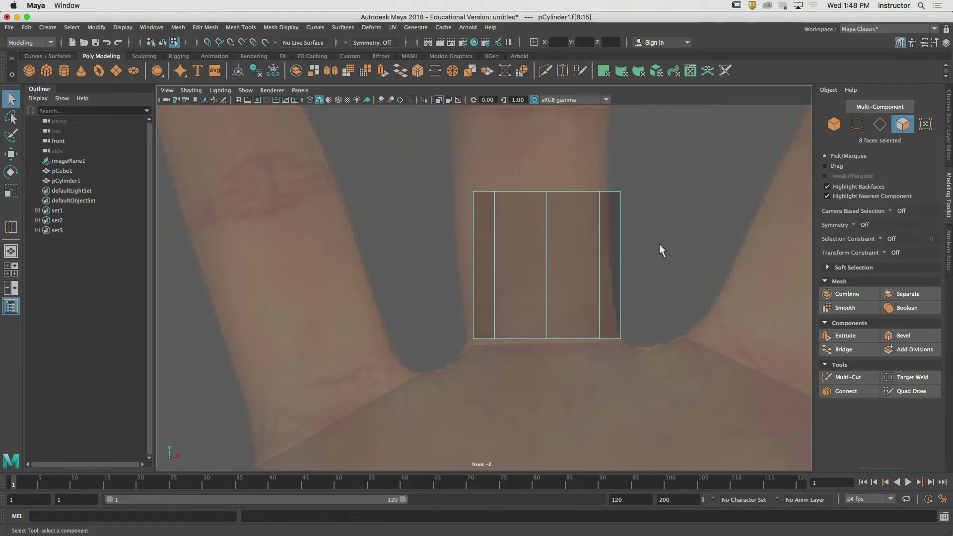
key(w)
scroll(516, 198, down, 10)
drag(496, 224, 496, 134)
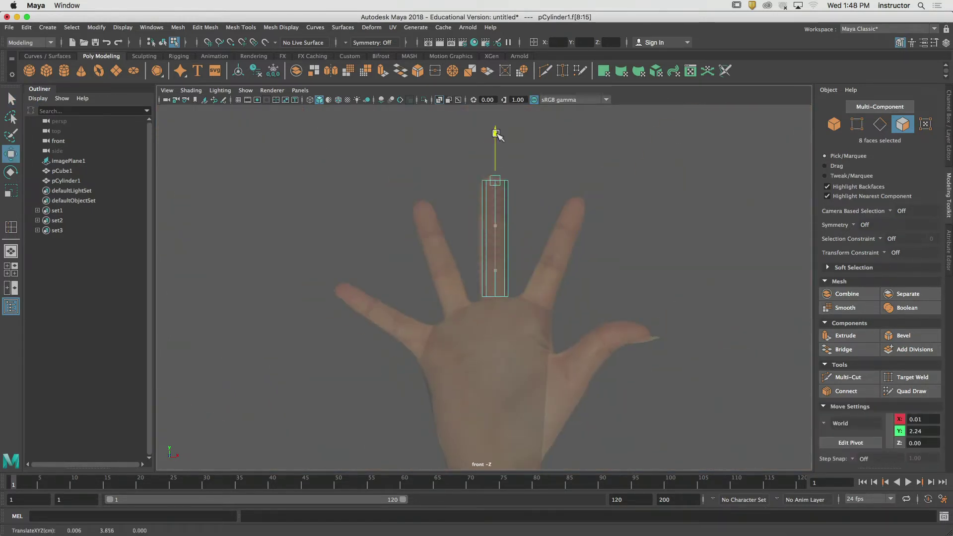
alt+middle_drag(495, 184, 519, 224)
alt+right_drag(519, 224, 749, 261)
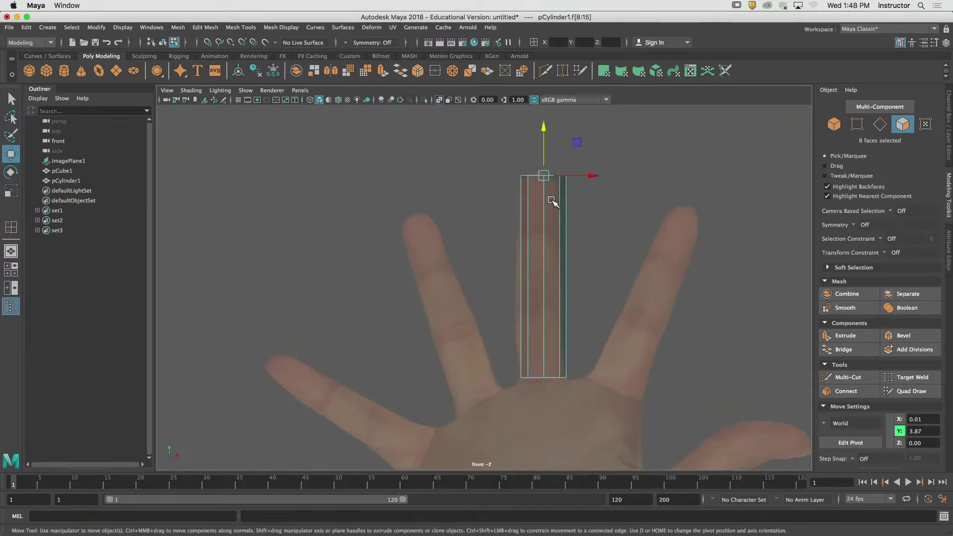
alt+middle_drag(553, 202, 551, 246)
alt+right_drag(552, 246, 798, 238)
mouse_move(579, 123)
mouse_down()
mouse_move(579, 135)
mouse_move(578, 119)
mouse_up()
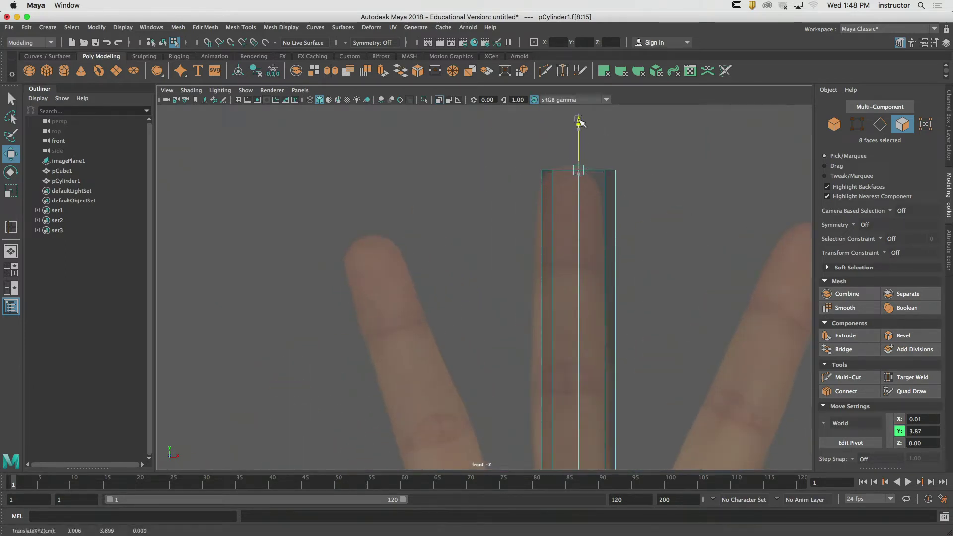
Center the top cap over the middle fingertip, scale it down to taper the cylinder, and nudge it vertically
drag(628, 171, 563, 172)
key(r)
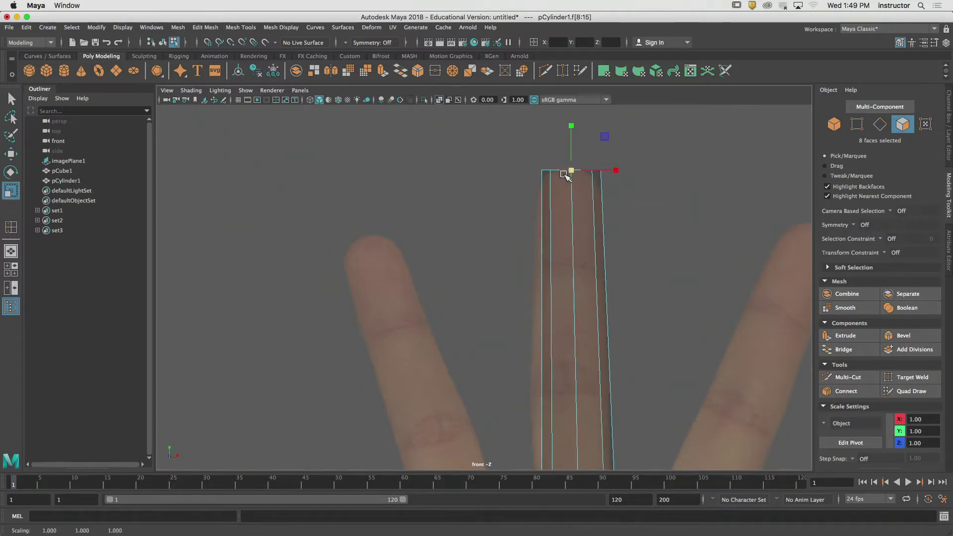
key(w)
drag(571, 123, 569, 121)
Examine the middle finger cylinder against the hand reference in the front and perspective views, and clear the face selection
alt+middle_drag(627, 287, 609, 169)
mouse_move(604, 243)
alt+middle_down()
mouse_move(604, 233)
mouse_move(603, 250)
alt+middle_up()
key(q)
click(603, 243)
alt+right_drag(603, 250, 502, 279)
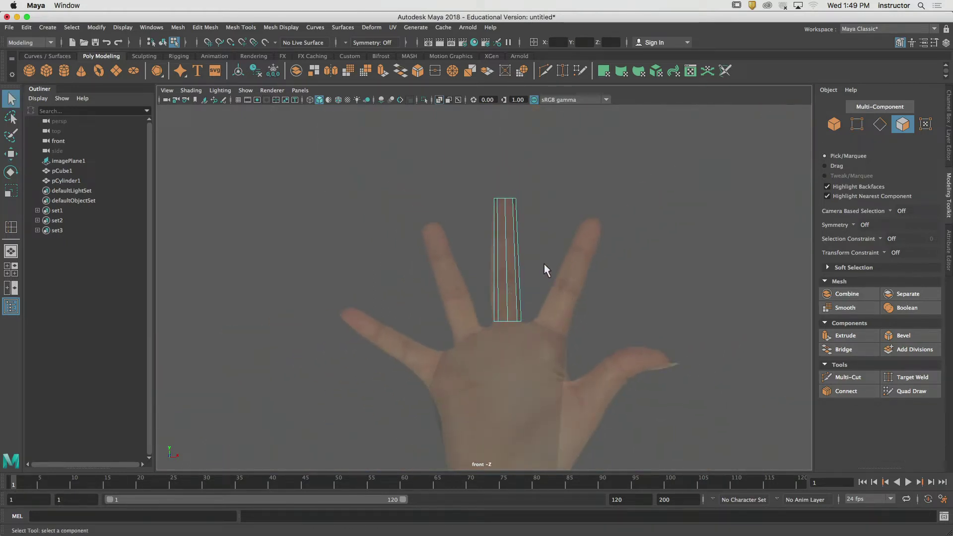
double_click(511, 273)
alt+middle_drag(534, 289, 537, 253)
key(space)
drag(543, 246, 481, 260)
alt+right_drag(482, 260, 445, 265)
alt+middle_drag(446, 264, 437, 294)
alt+drag(437, 294, 552, 271)
click(697, 147)
alt+middle_drag(698, 144, 654, 256)
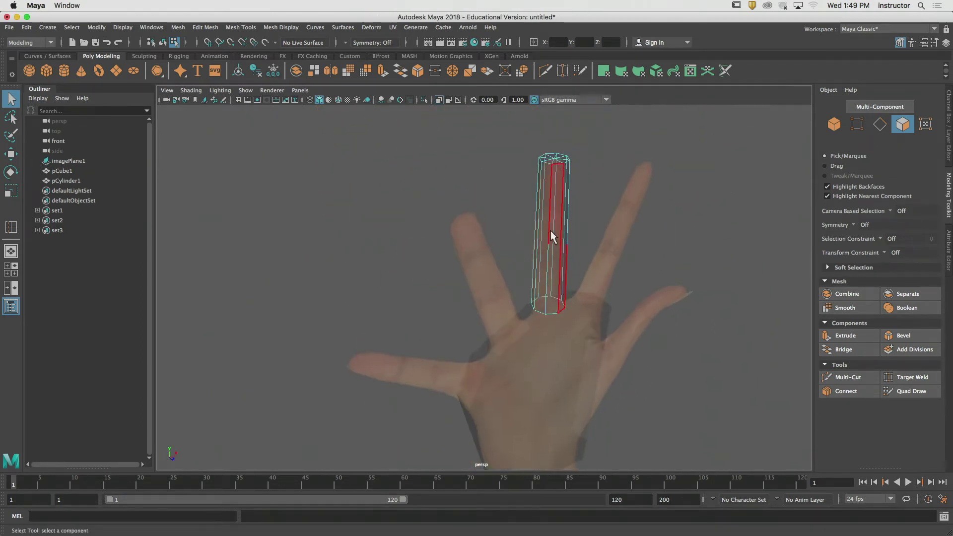
Duplicate the finger cylinder as an object and move the copy along X to 1.00, over the index finger
click(836, 124)
key(super+d)
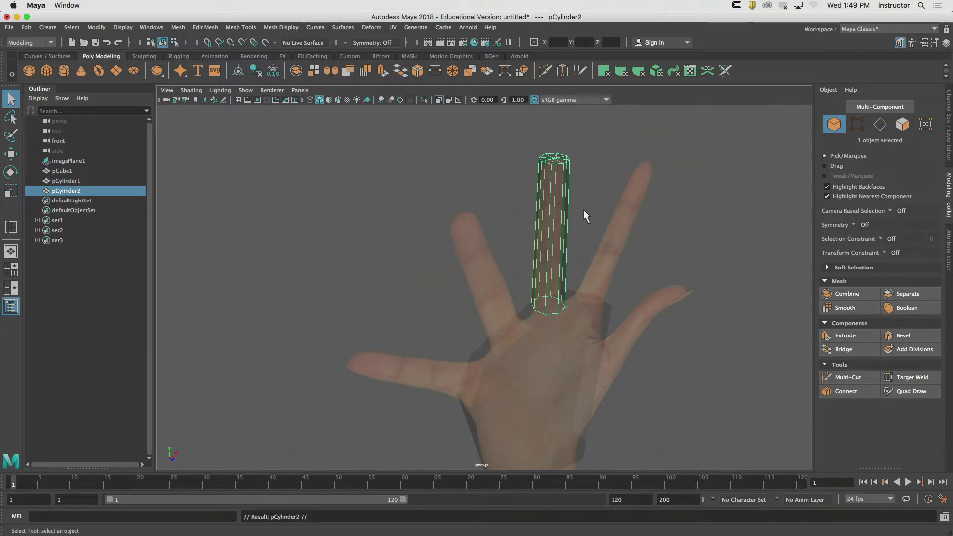
key(w)
alt+drag(586, 247, 545, 228)
drag(554, 396, 618, 392)
key(space)
drag(621, 294, 624, 328)
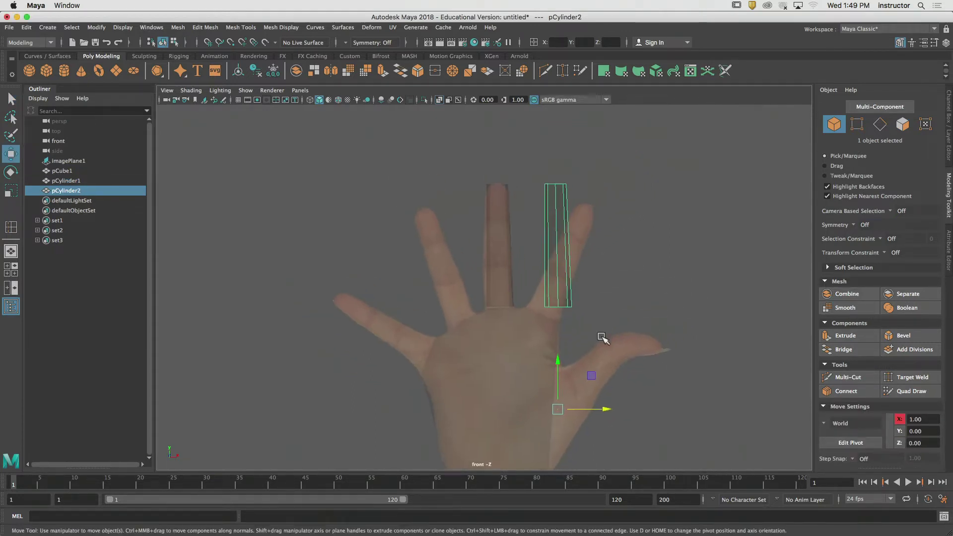
Select all faces of the duplicate, rotate them to the index finger's angle and move them over that finger
click(905, 126)
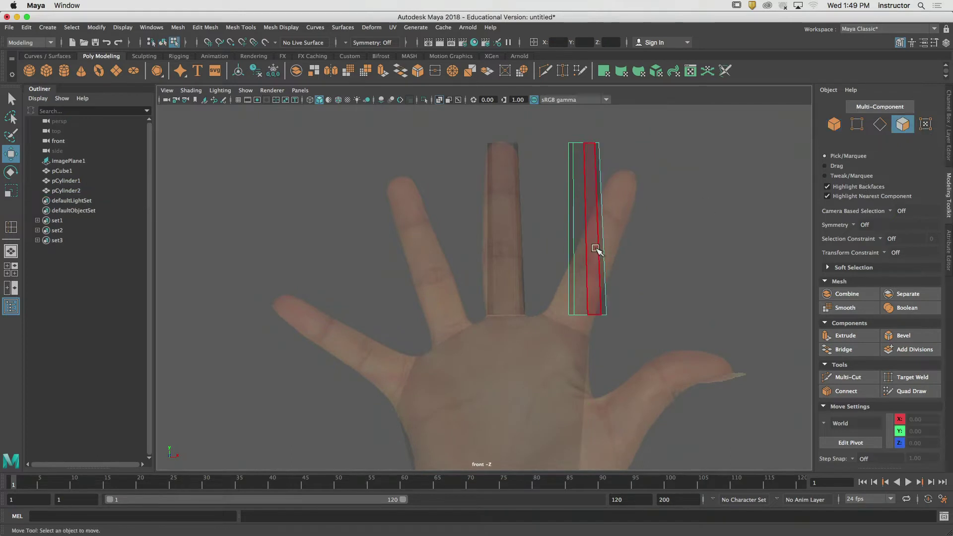
double_click(598, 251)
key(e)
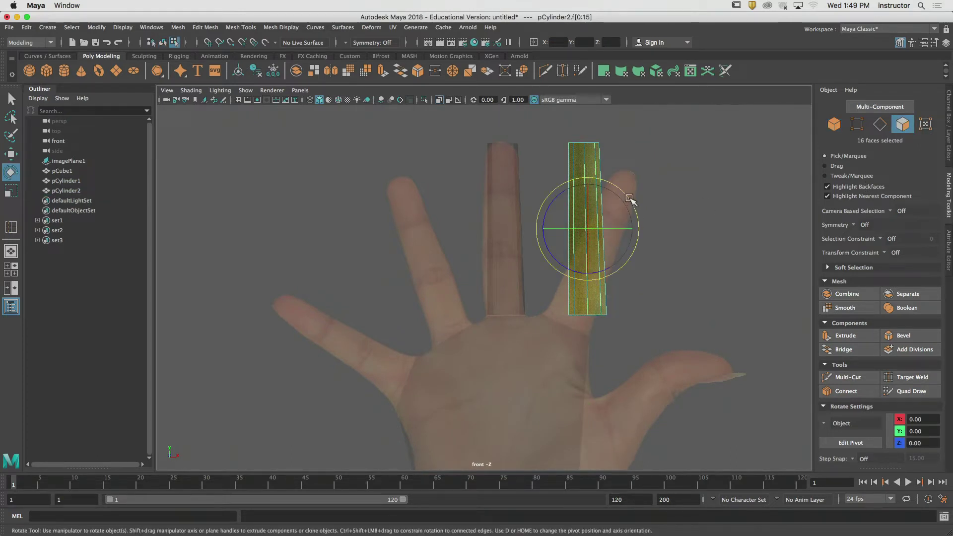
mouse_move(630, 199)
mouse_down()
mouse_move(636, 213)
mouse_move(628, 207)
mouse_up()
key(w)
alt+right_drag(589, 259, 745, 309)
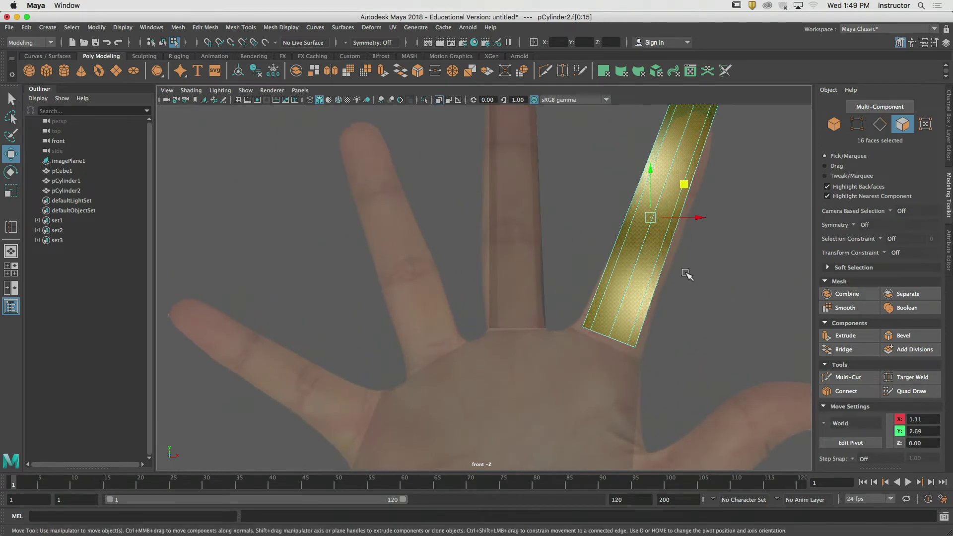
Scale the index finger cylinder up uniformly to approach the finger's width at its base
alt+middle_drag(688, 274, 605, 238)
alt+right_drag(605, 238, 696, 274)
alt+middle_drag(598, 237, 585, 241)
key(r)
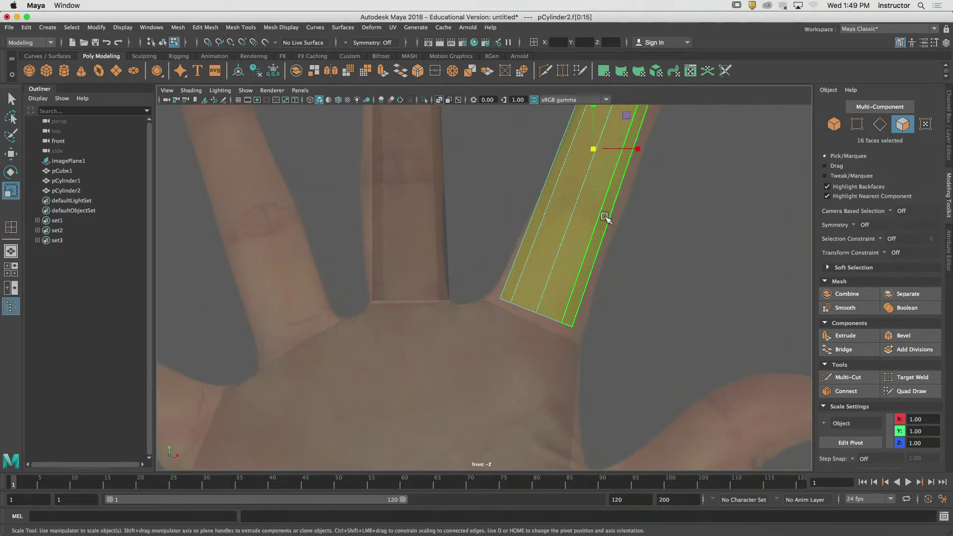
drag(602, 145, 608, 153)
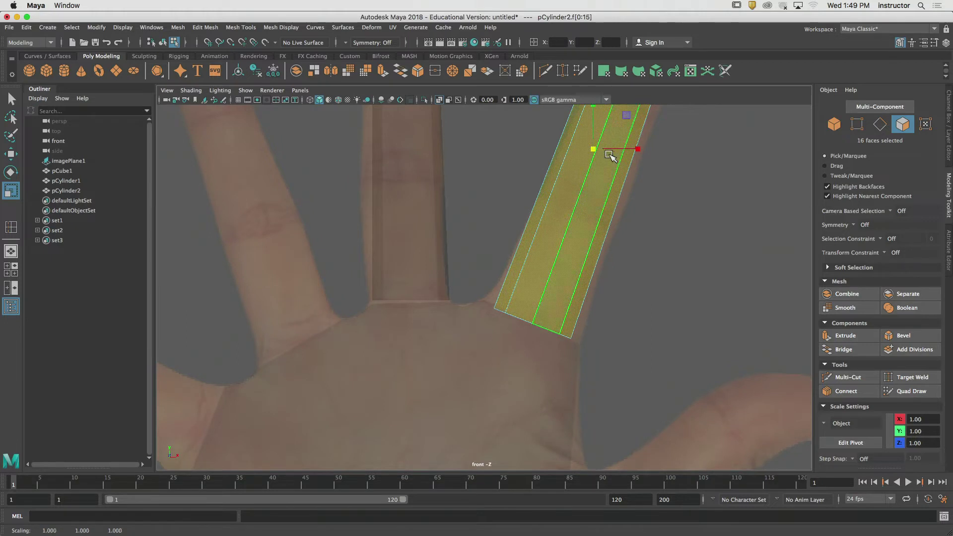
alt+middle_drag(610, 155, 607, 251)
drag(584, 210, 587, 212)
Seat the cylinder on the index finger's base at about X 1.16, Y 2.82, enlarging it slightly to match
key(w)
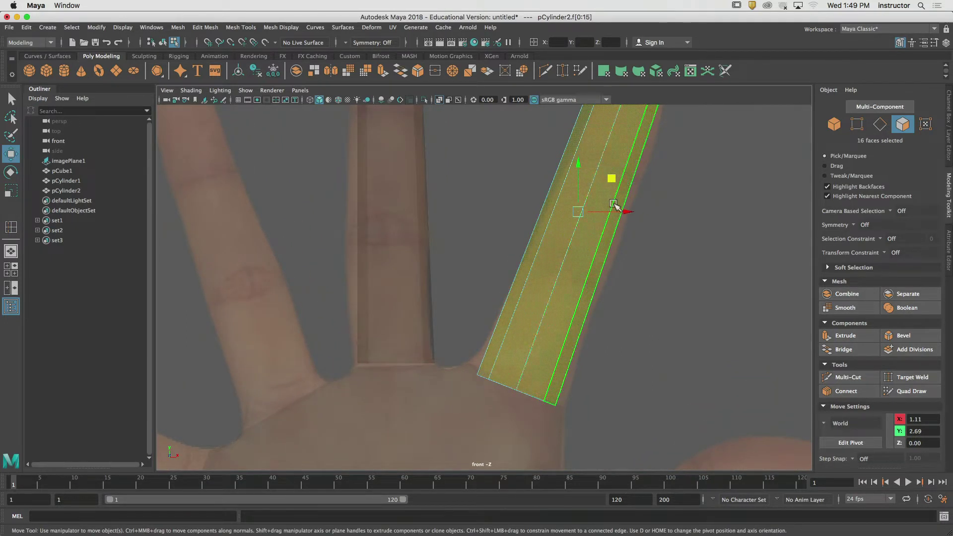
drag(613, 179, 617, 166)
key(r)
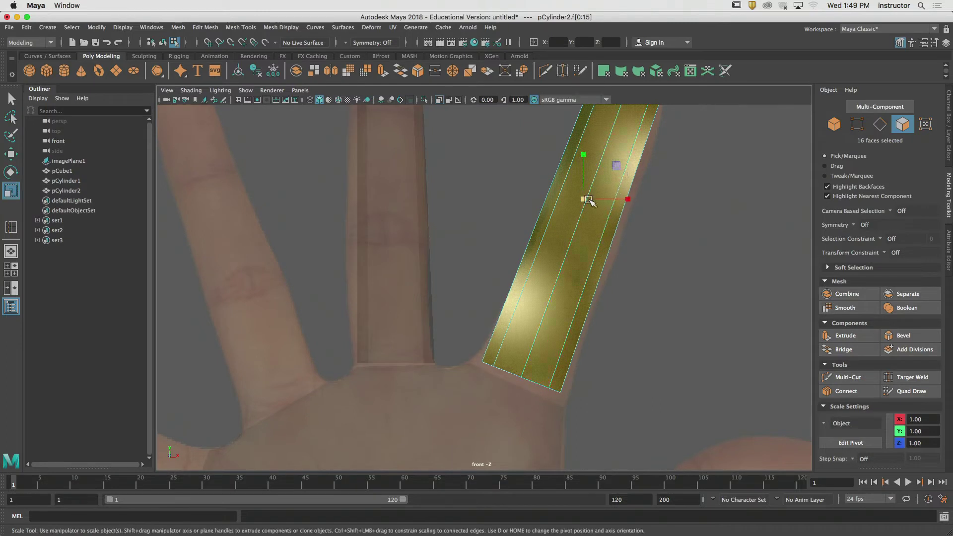
drag(585, 199, 621, 157)
key(w)
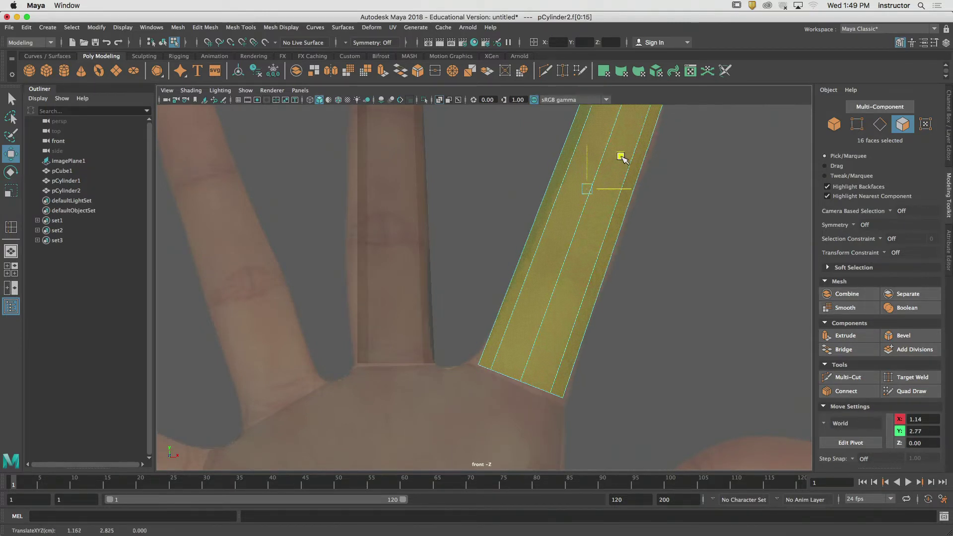
Keep only the index finger cylinder's tip faces selected and move them down to the fingertip at X 1.53, Y 3.52
alt+middle_drag(663, 218, 650, 259)
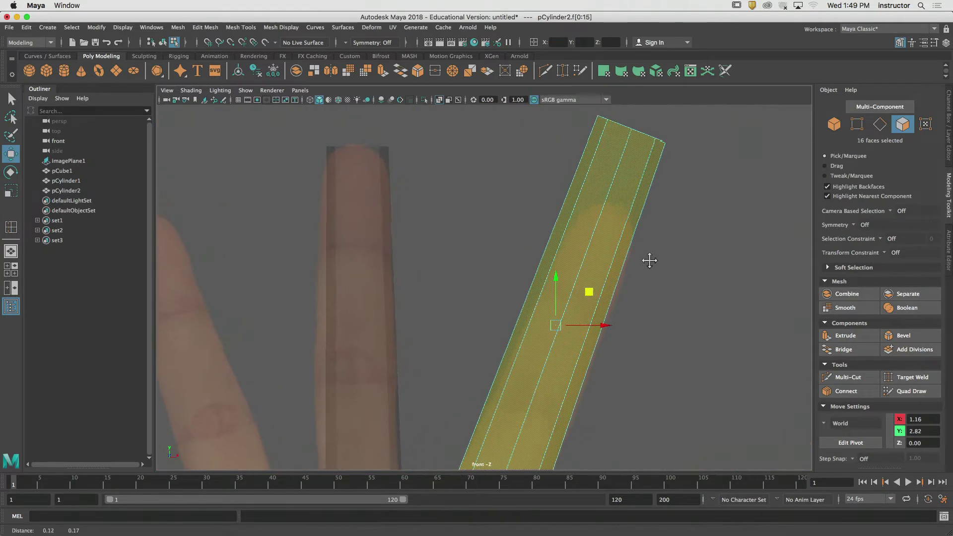
key(q)
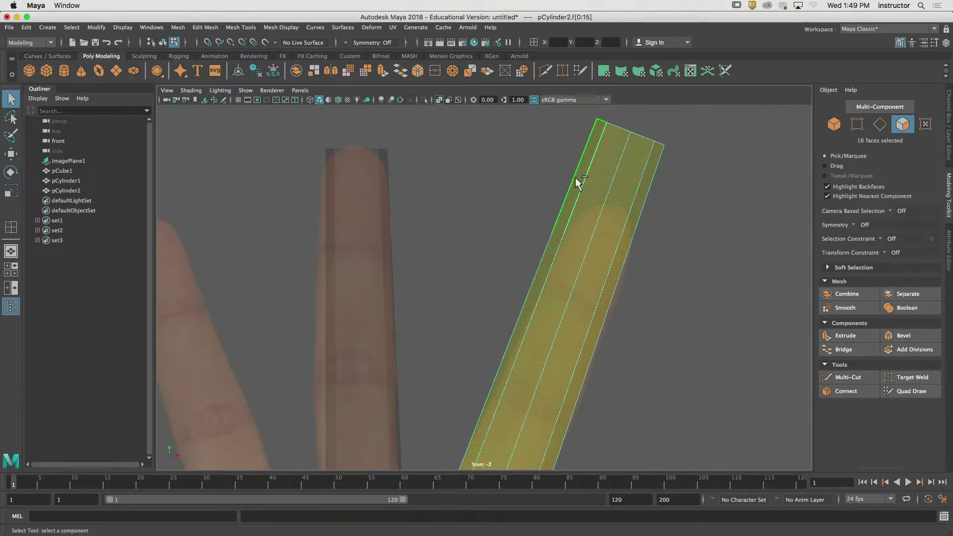
ctrl+drag(552, 241, 676, 260)
key(w)
alt+middle_drag(684, 177, 682, 226)
alt+right_drag(681, 226, 662, 179)
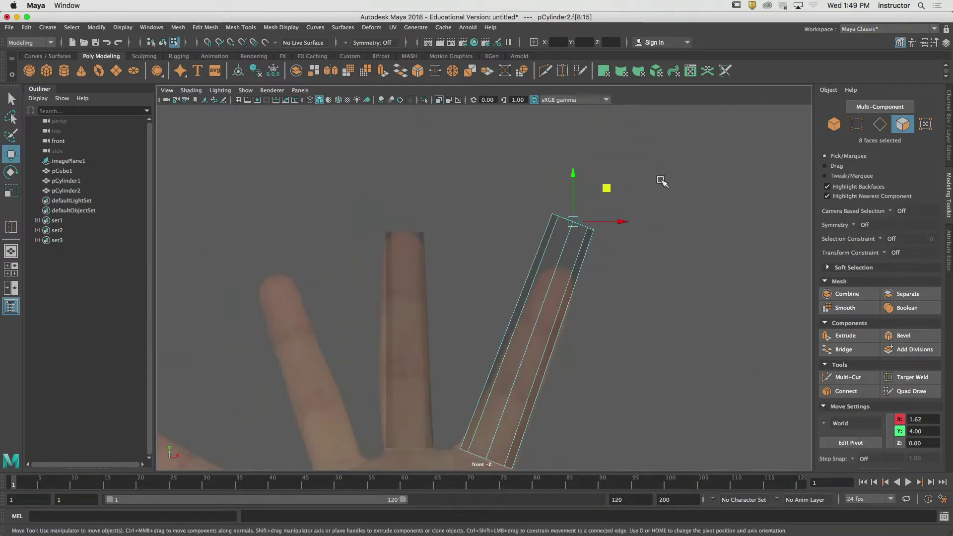
drag(609, 192, 598, 241)
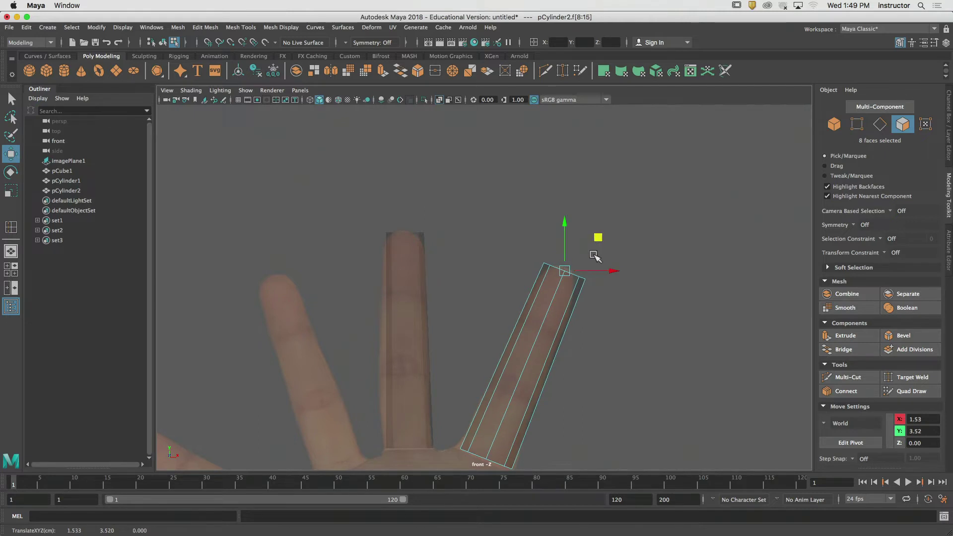
Set the Scale tool's axis orientation to Component and scale the tip faces down to match the index fingertip's width
key(r)
alt+right_drag(594, 256, 690, 302)
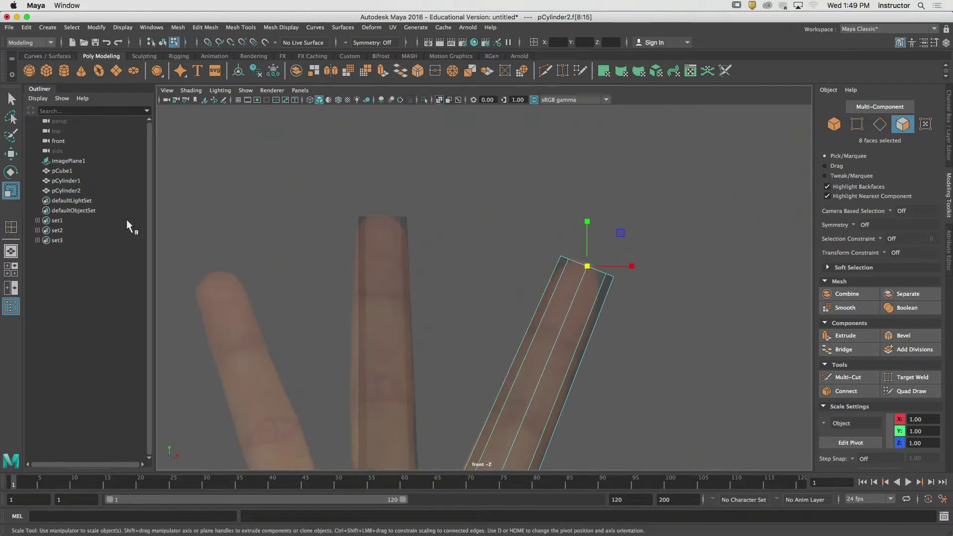
double_click(11, 190)
drag(214, 103, 177, 93)
click(188, 132)
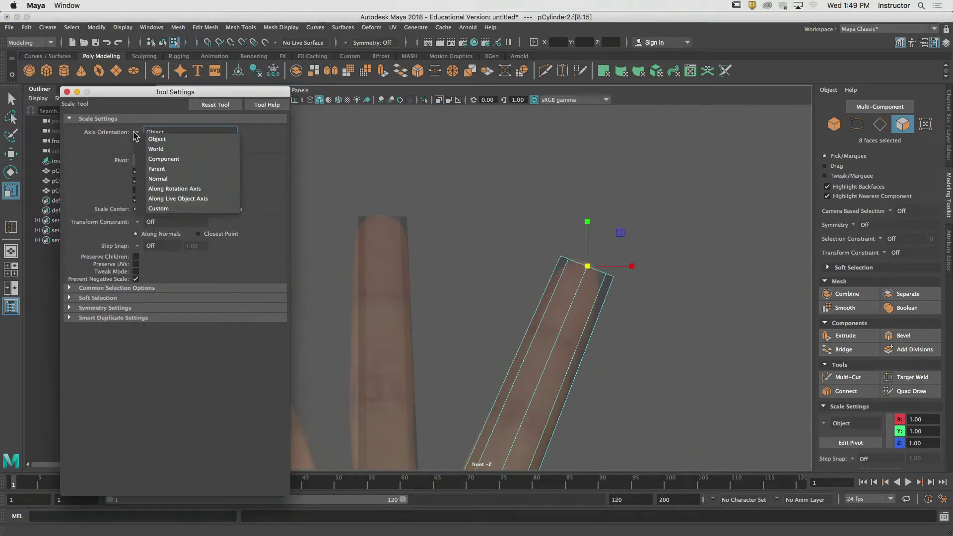
click(169, 157)
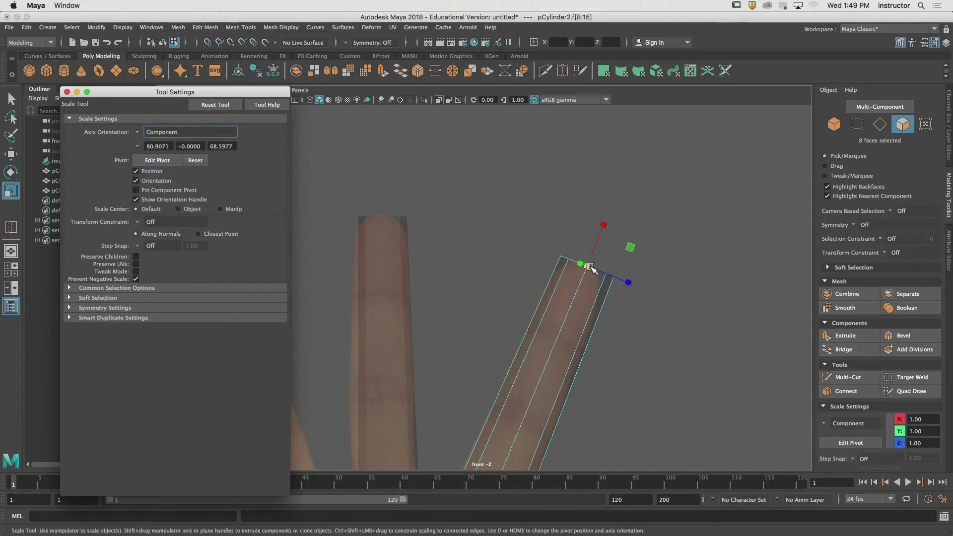
drag(587, 266, 582, 272)
alt+middle_drag(597, 284, 583, 256)
alt+right_drag(583, 256, 619, 237)
alt+middle_drag(620, 238, 636, 259)
drag(654, 231, 666, 248)
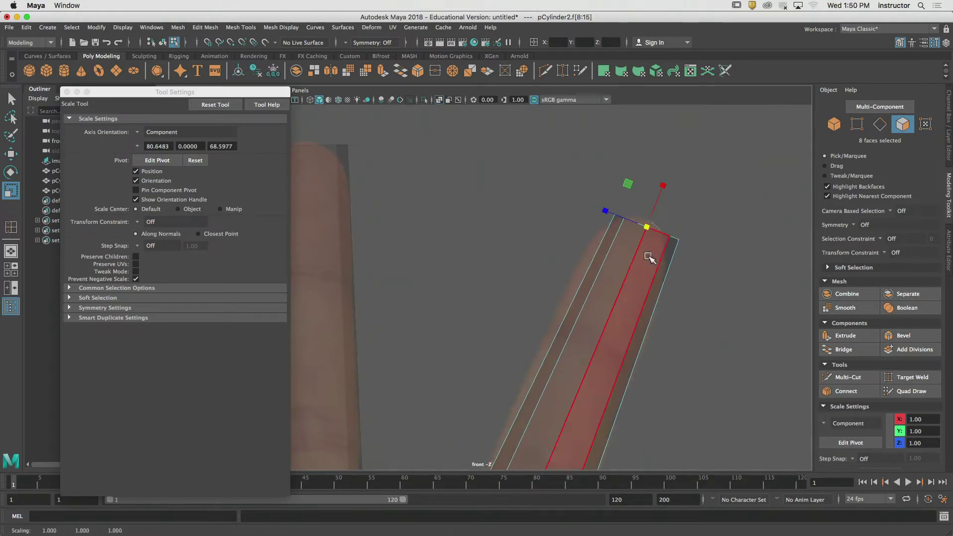
Set the Move tool's axis orientation to Component, nudge the tip faces onto the index fingertip and close the tool settings
key(w)
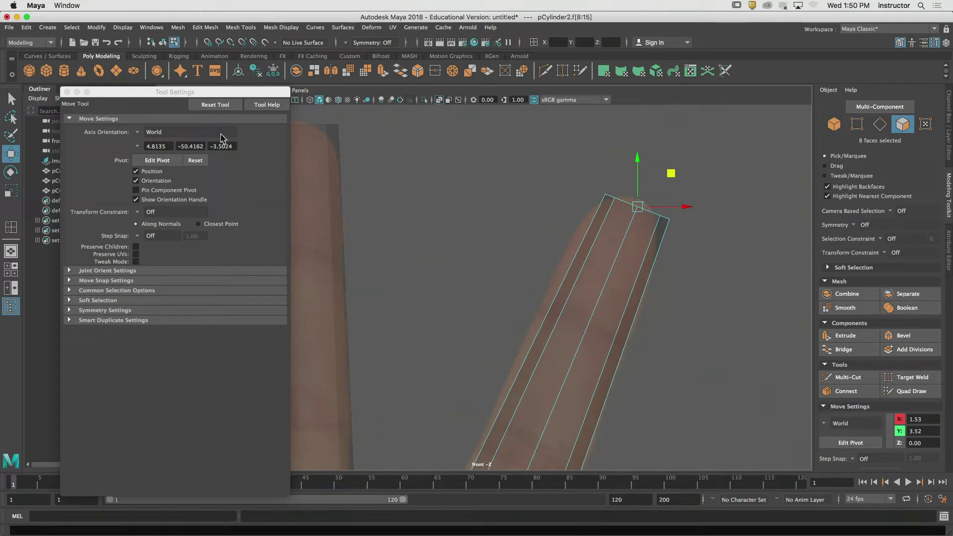
click(141, 133)
click(164, 159)
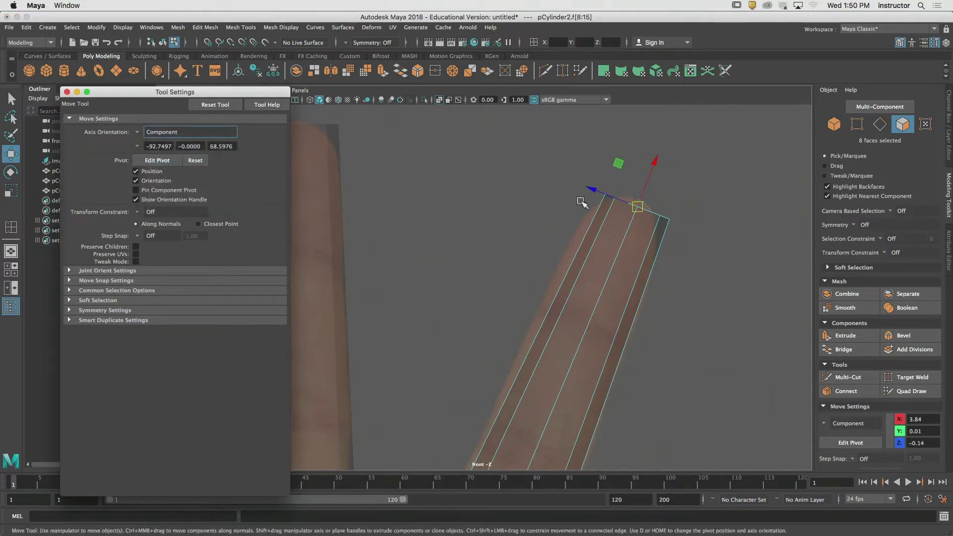
mouse_move(621, 158)
middle_down()
mouse_move(607, 184)
mouse_move(616, 150)
middle_up()
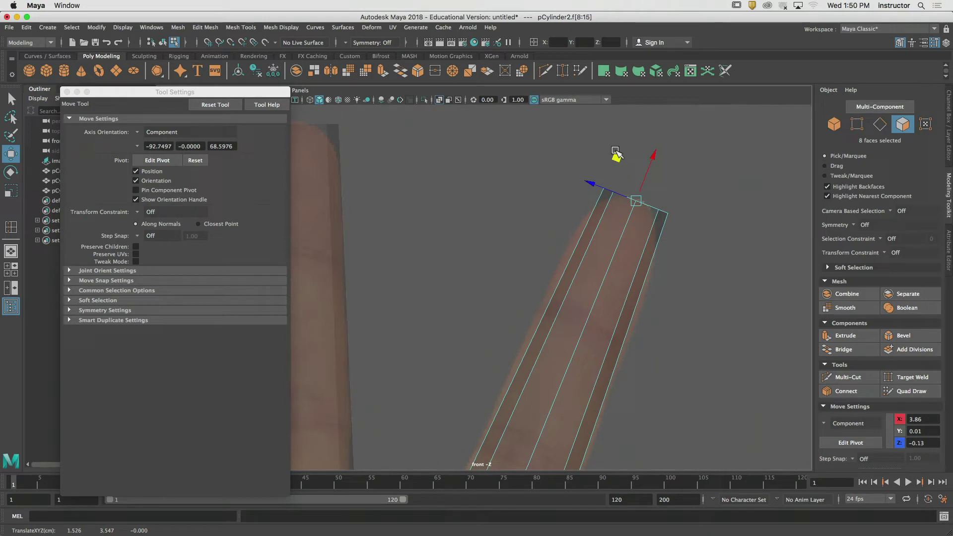
drag(622, 155, 620, 158)
scroll(581, 231, down, 8)
click(67, 92)
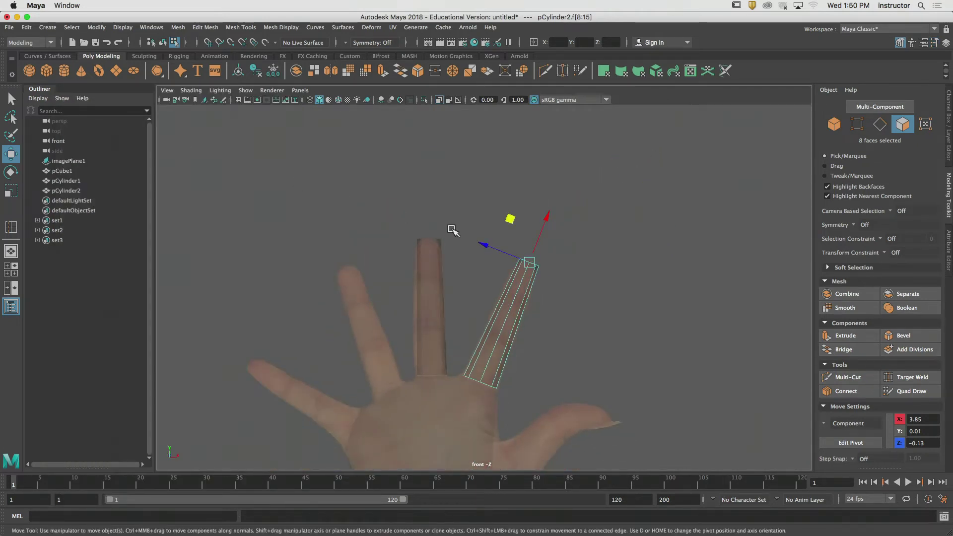
Duplicate the index finger cylinder as an object, then move the copy across and rotate it toward the ring finger
key(q)
alt+middle_drag(437, 204, 523, 193)
key(ctrl+d)
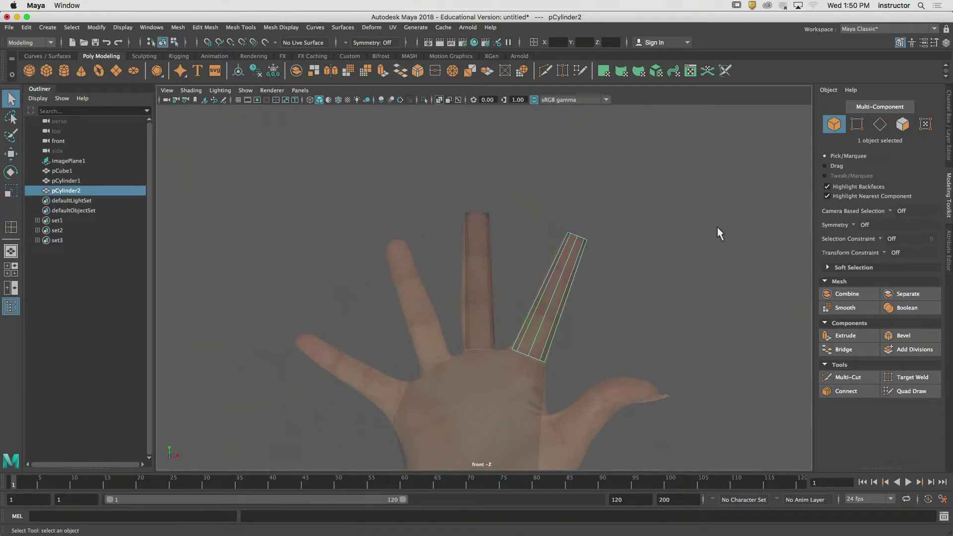
alt+middle_drag(589, 282, 653, 242)
key(w)
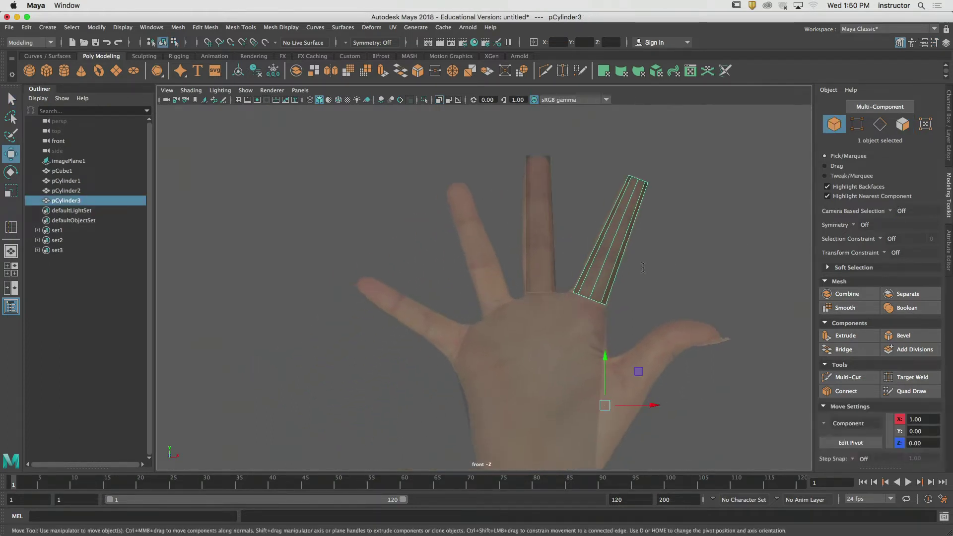
drag(651, 407, 568, 298)
key(e)
key(w)
Select all faces of the duplicate, then rotate and move them over the ring finger to about X -1.19, Y 2.99
click(902, 125)
double_click(477, 289)
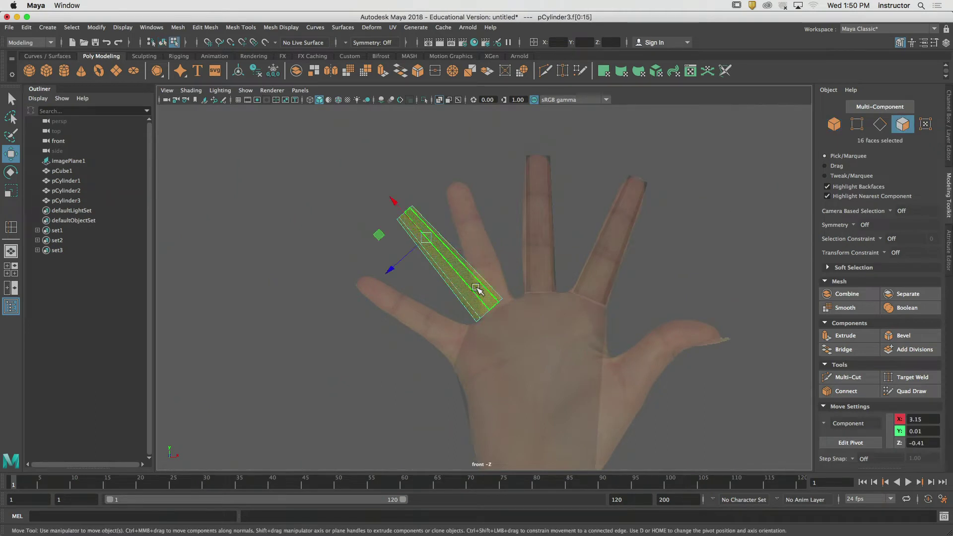
key(e)
drag(485, 240, 496, 249)
key(w)
drag(394, 213, 421, 199)
key(e)
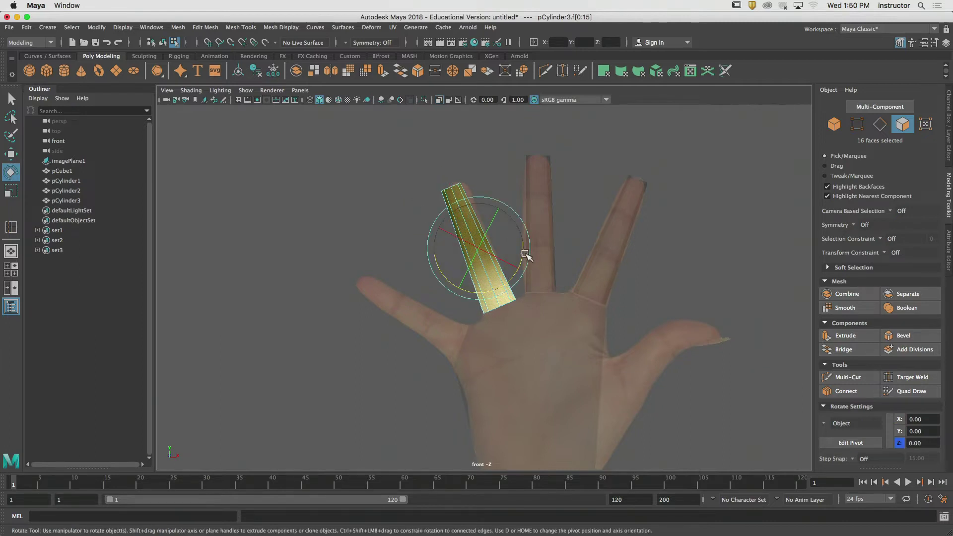
drag(525, 254, 522, 257)
key(w)
drag(419, 194, 419, 191)
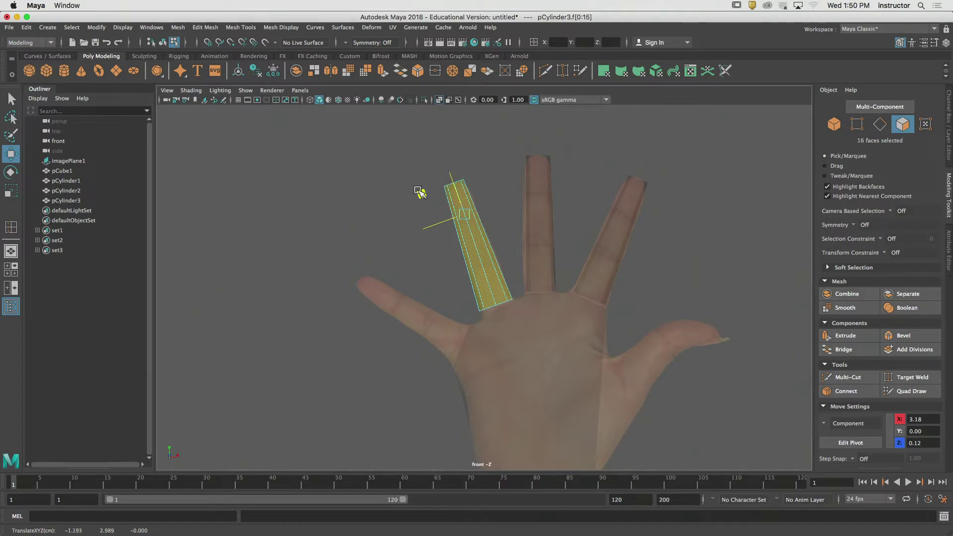
Reselect all the cylinder's faces, refine their rotation and move them to align with the ring finger's base
alt+right_drag(460, 269, 628, 302)
key(q)
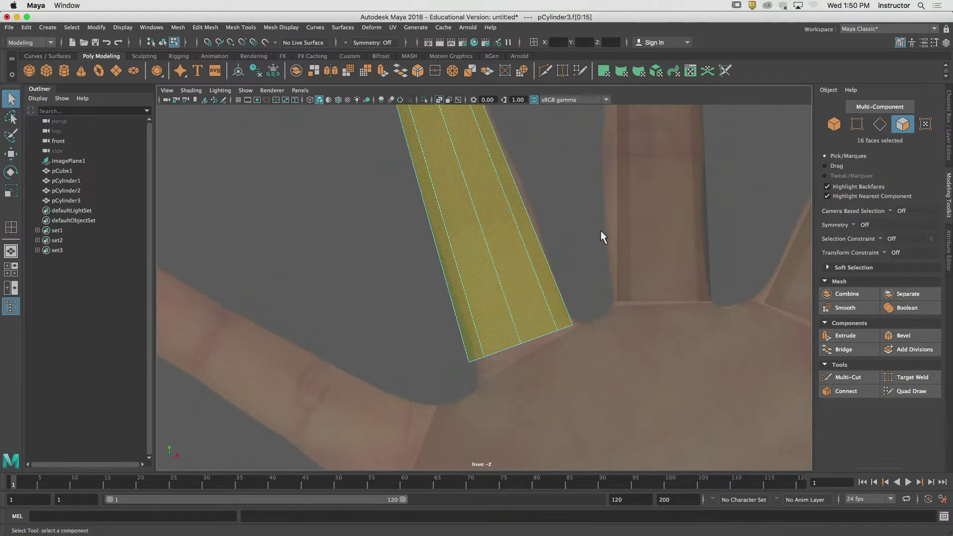
click(601, 231)
double_click(517, 276)
key(e)
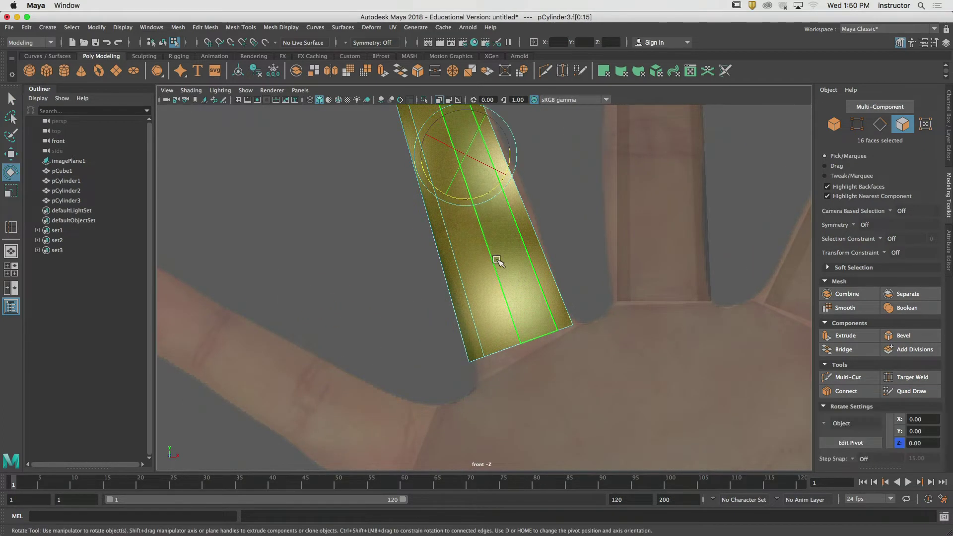
drag(490, 190, 498, 194)
key(w)
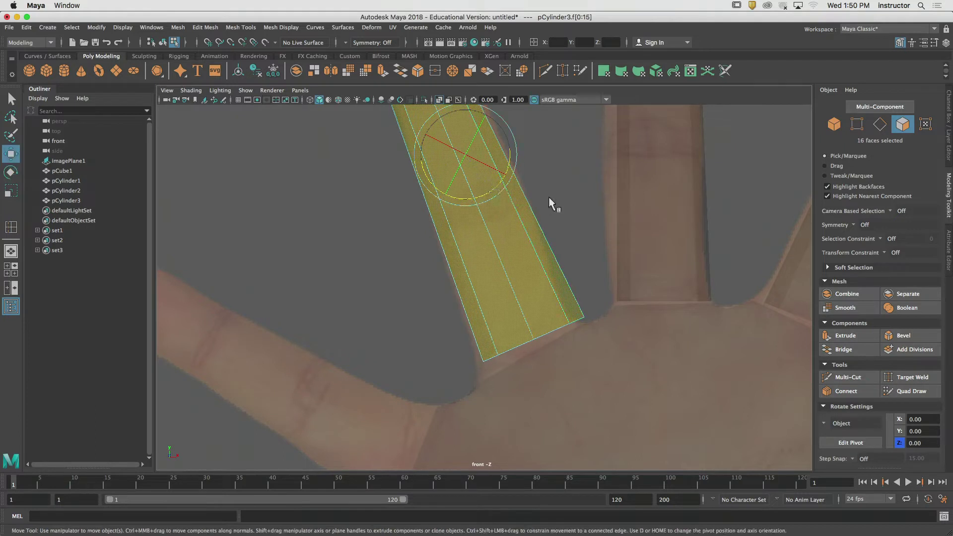
alt+middle_drag(551, 175, 562, 260)
alt+right_drag(561, 259, 544, 257)
drag(397, 156, 394, 161)
alt+middle_drag(501, 157, 525, 211)
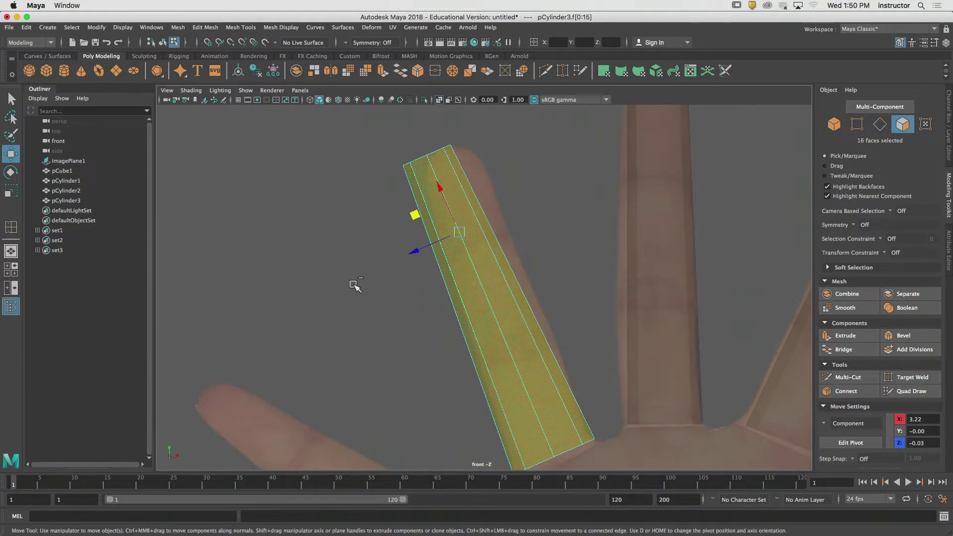
Isolate the ring finger cylinder's tip faces, move and rotate them to follow the fingertip, and scale them up slightly
ctrl+drag(354, 285, 565, 243)
drag(382, 137, 399, 134)
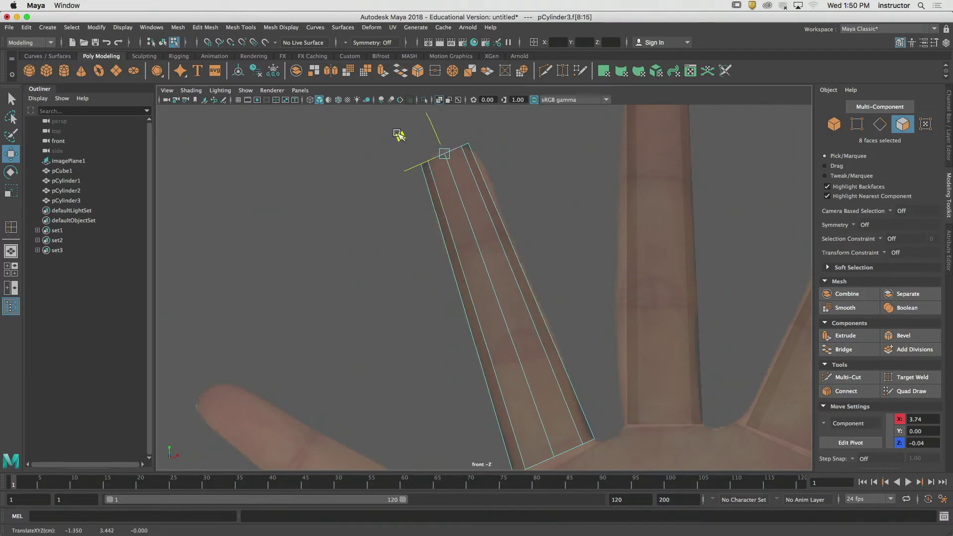
key(e)
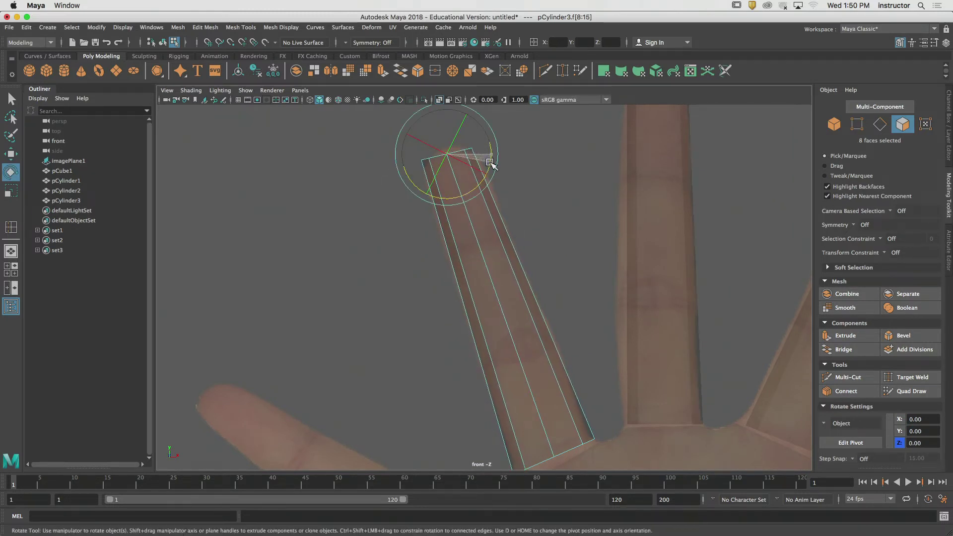
alt+middle_drag(490, 163, 491, 171)
key(r)
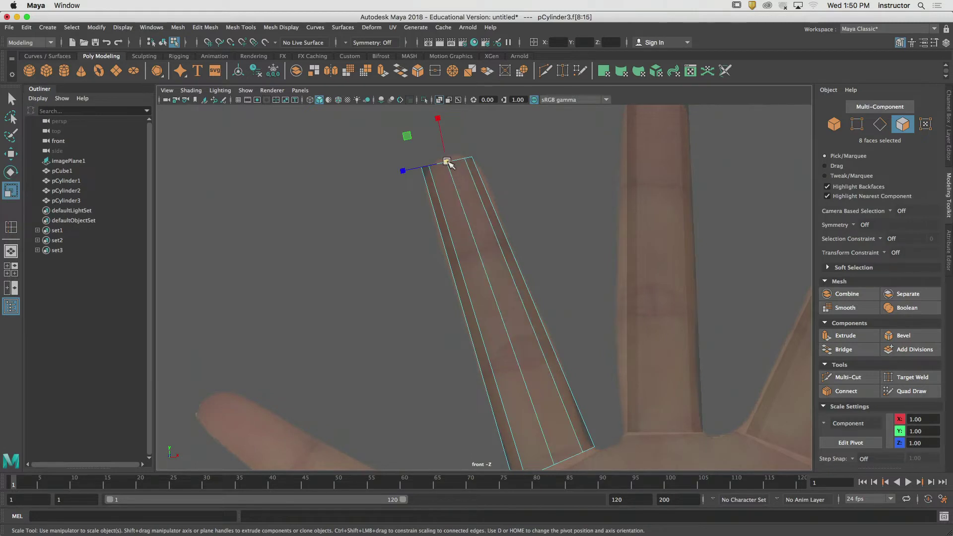
drag(446, 162, 452, 163)
key(q)
click(537, 182)
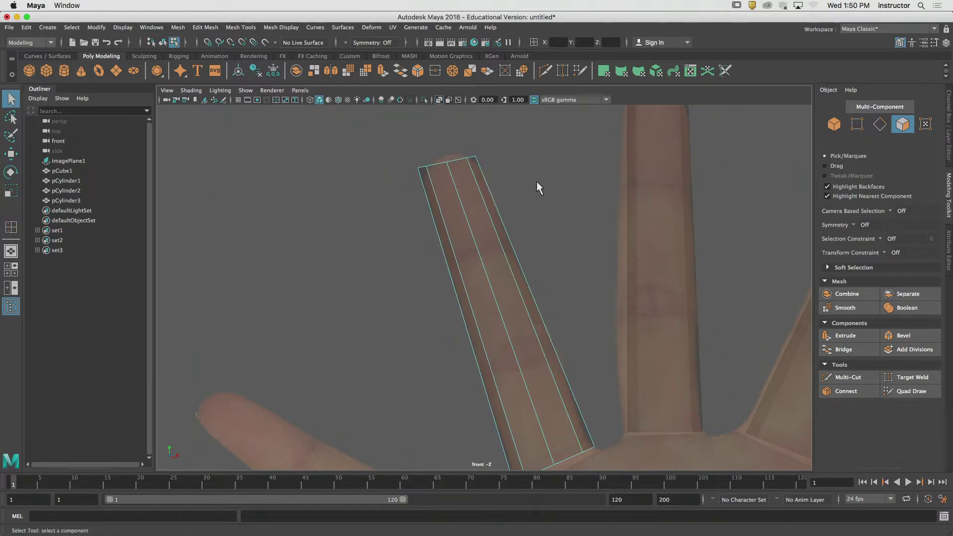
Duplicate the ring finger cylinder as an object and move the copy over the base of the little finger
alt+right_drag(537, 183, 473, 206)
alt+middle_drag(473, 205, 421, 162)
alt+right_drag(420, 162, 486, 217)
alt+middle_drag(518, 237, 504, 210)
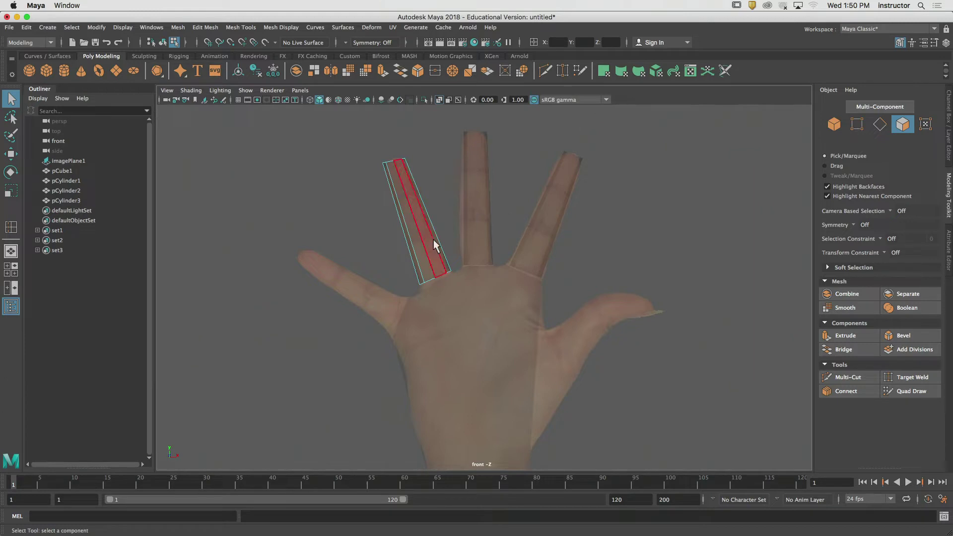
key(F8)
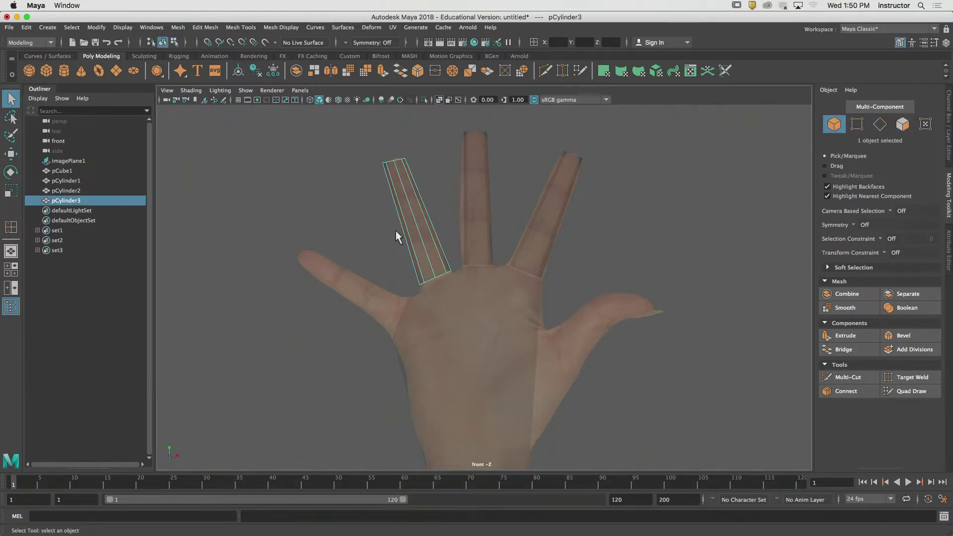
key(ctrl+d)
key(w)
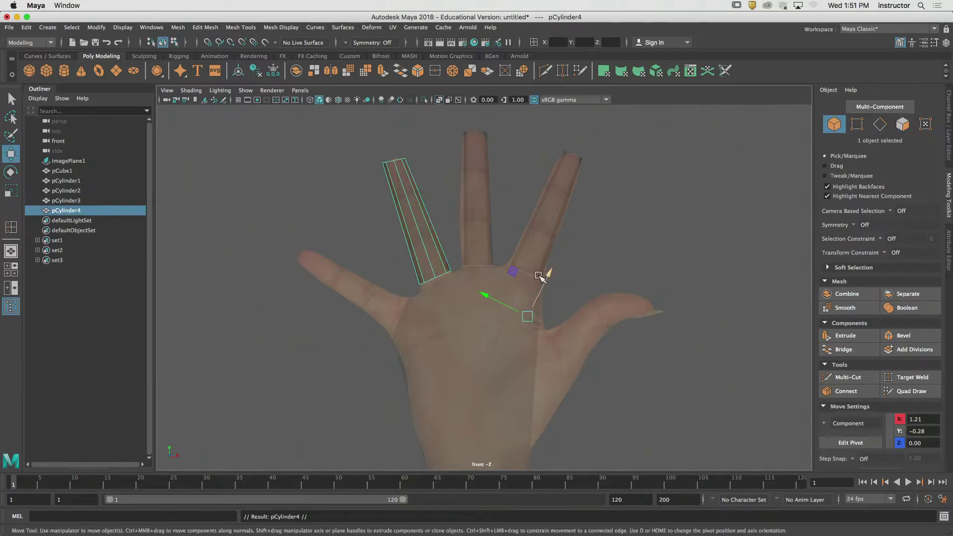
drag(531, 317, 477, 356)
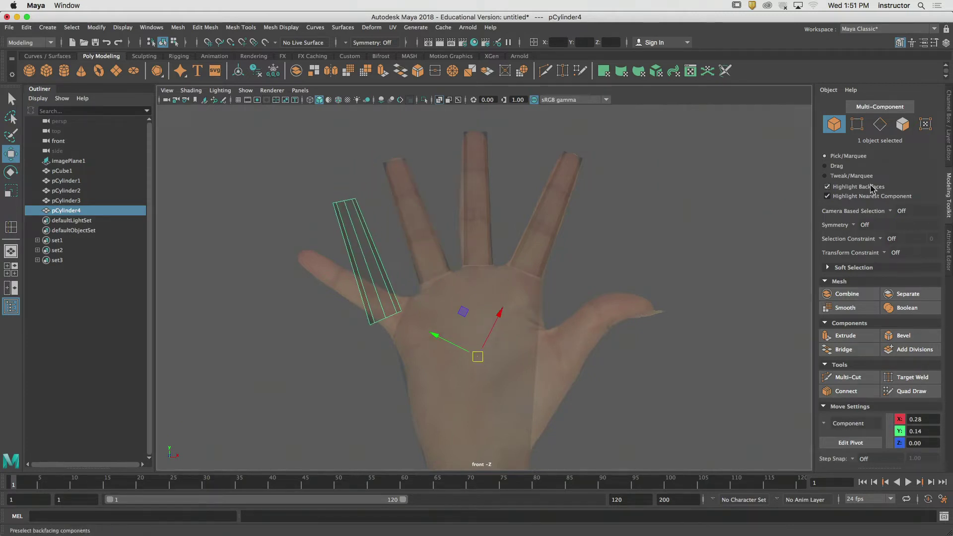
Select all faces of the duplicate, rotate them toward the little finger's direction and move them over that finger
click(903, 123)
double_click(372, 295)
key(e)
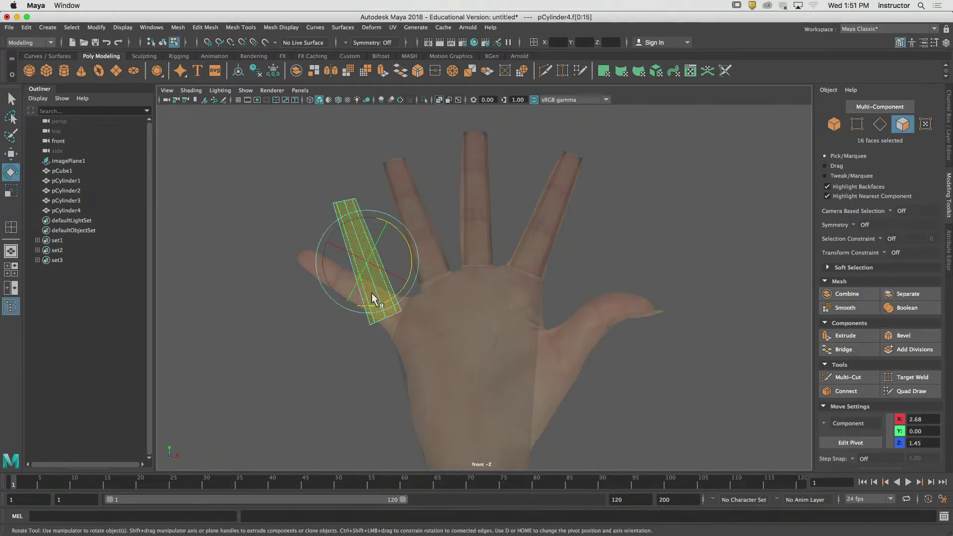
drag(412, 263, 399, 220)
key(w)
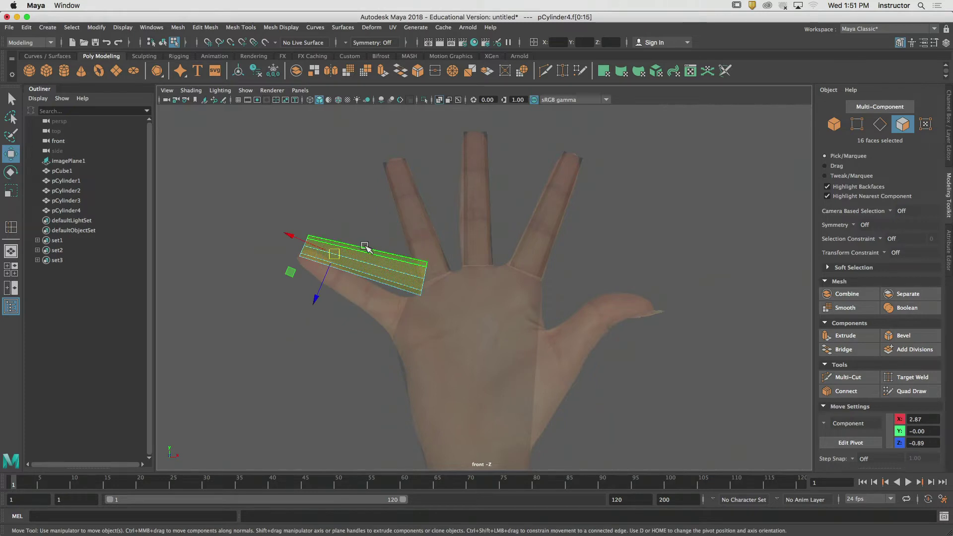
alt+middle_drag(344, 274, 502, 237)
alt+right_drag(502, 237, 681, 258)
alt+middle_drag(680, 258, 603, 320)
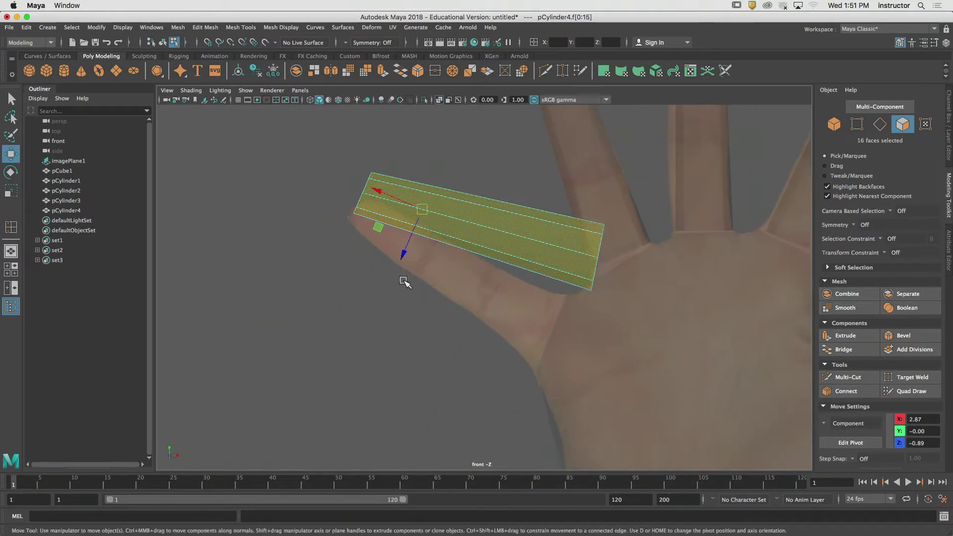
drag(410, 248, 358, 288)
Refine the cylinder's rotation to the little finger's angle and shift it to line up with that finger
key(e)
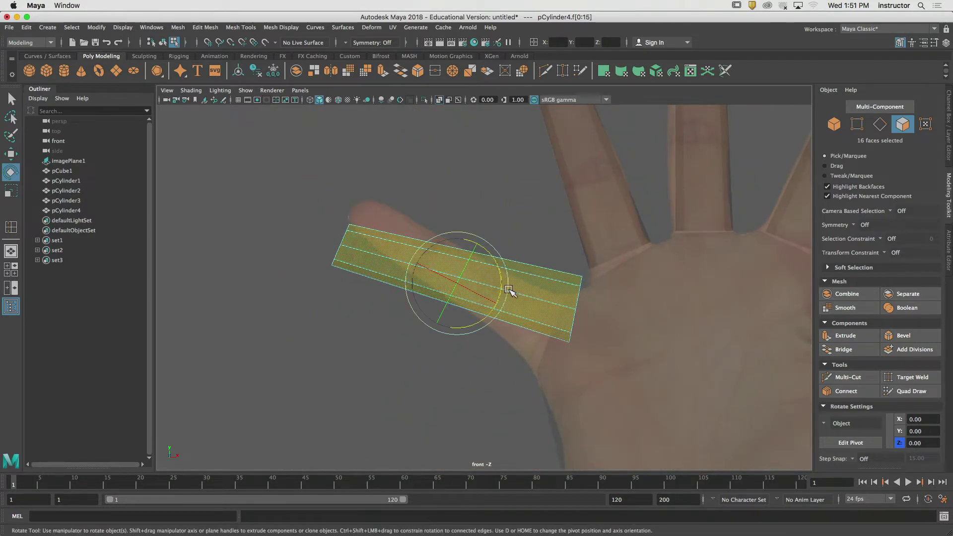
drag(503, 284, 498, 298)
key(w)
drag(380, 213, 360, 194)
key(e)
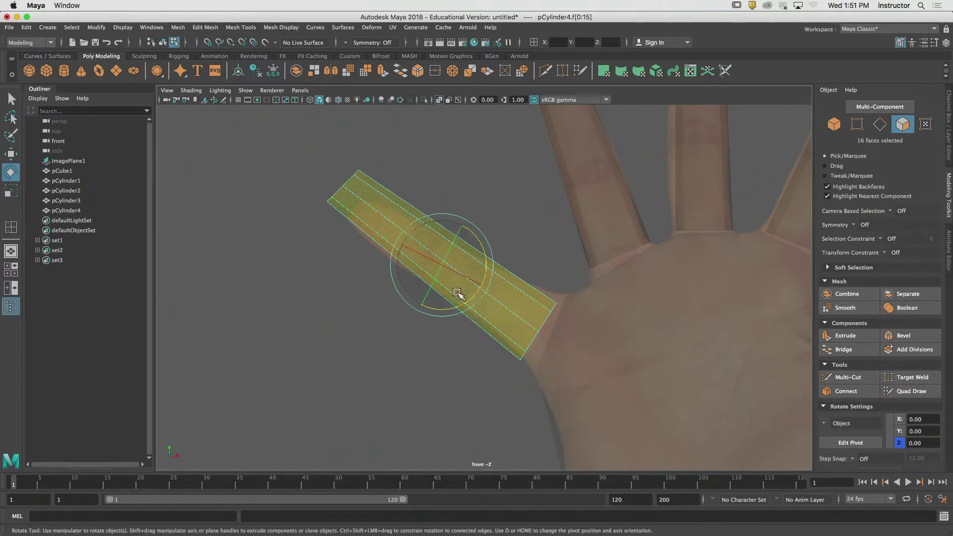
drag(469, 303, 474, 301)
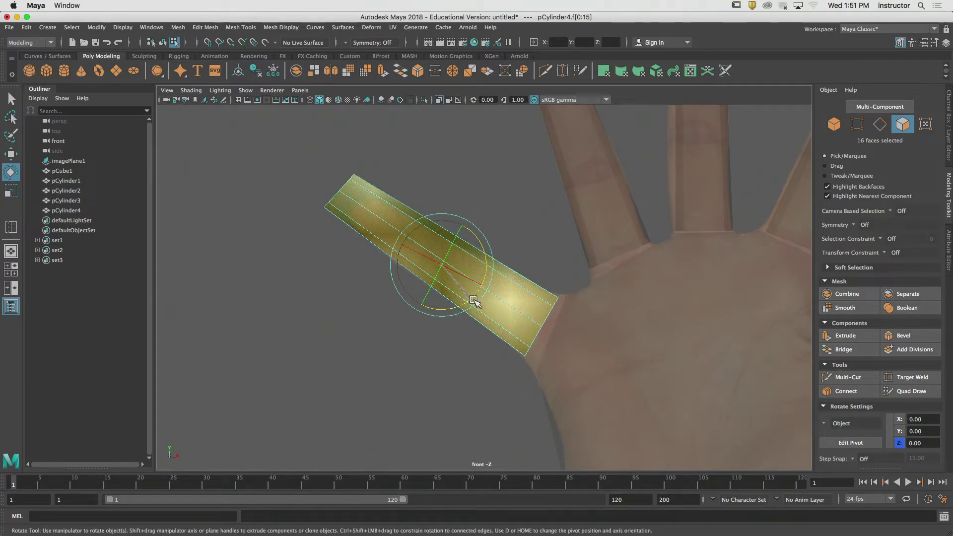
Isolate the little finger cylinder's tip faces and move them to line up with the fingertip
key(q)
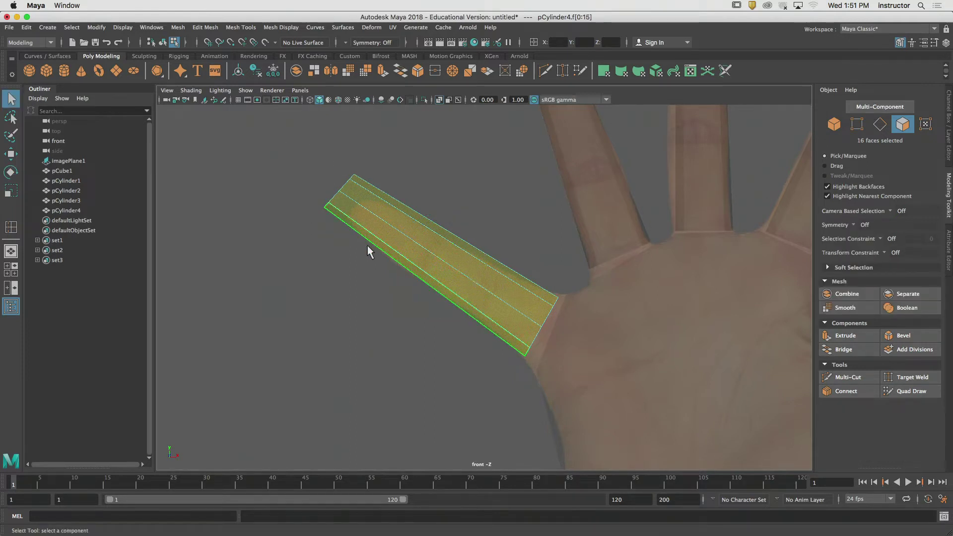
ctrl+drag(368, 245, 467, 199)
key(w)
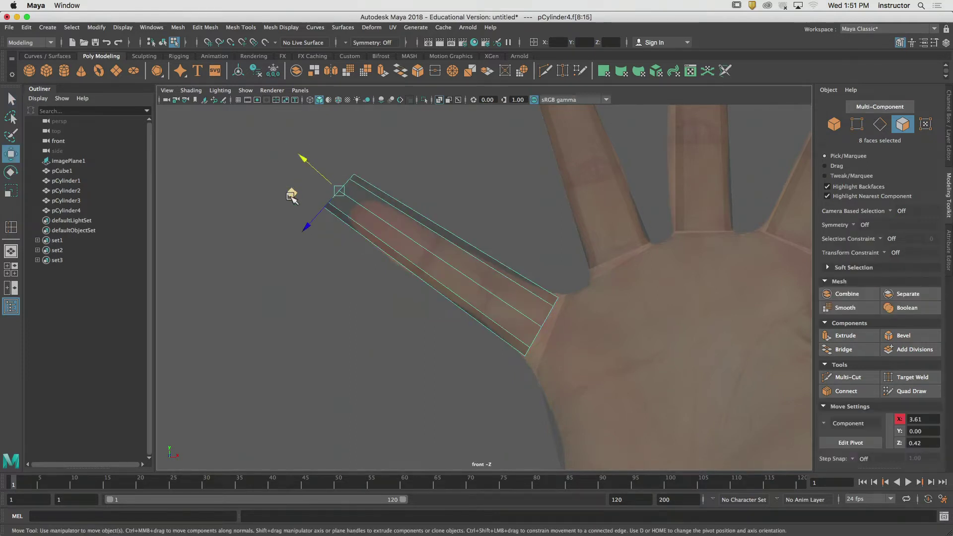
drag(292, 195, 310, 212)
alt+middle_drag(486, 212, 308, 161)
key(q)
click(398, 218)
Duplicate the little finger cylinder as an object and move the copy toward the thumb side of the hand
scroll(399, 218, down, 5)
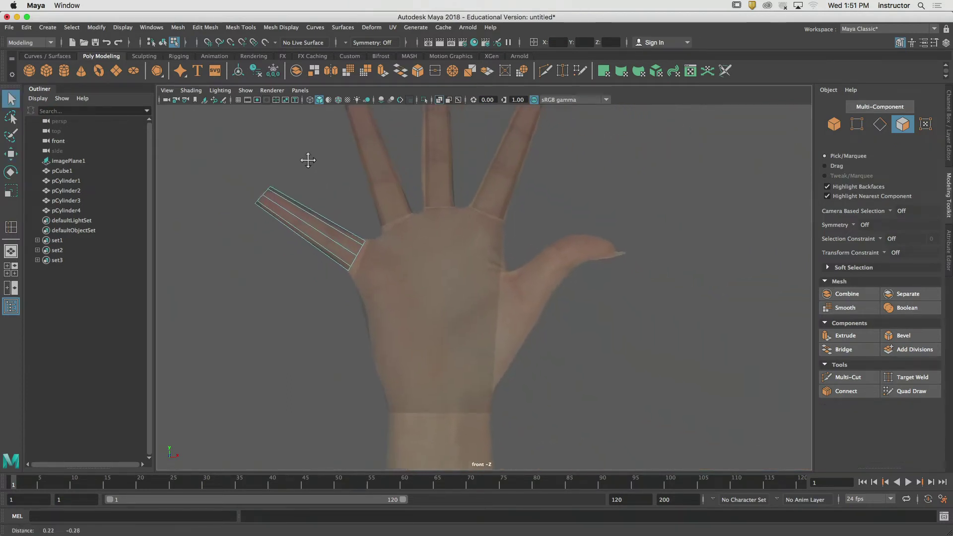
double_click(333, 243)
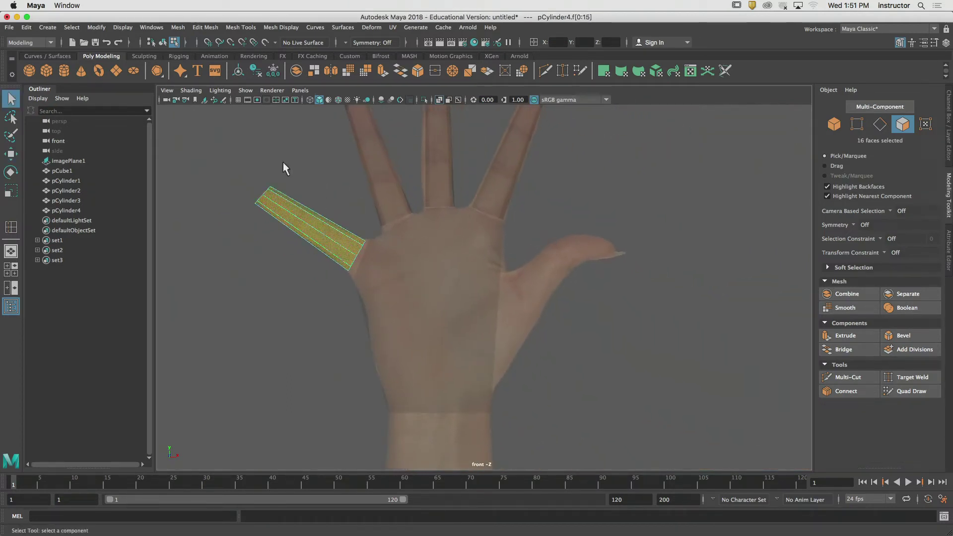
click(834, 124)
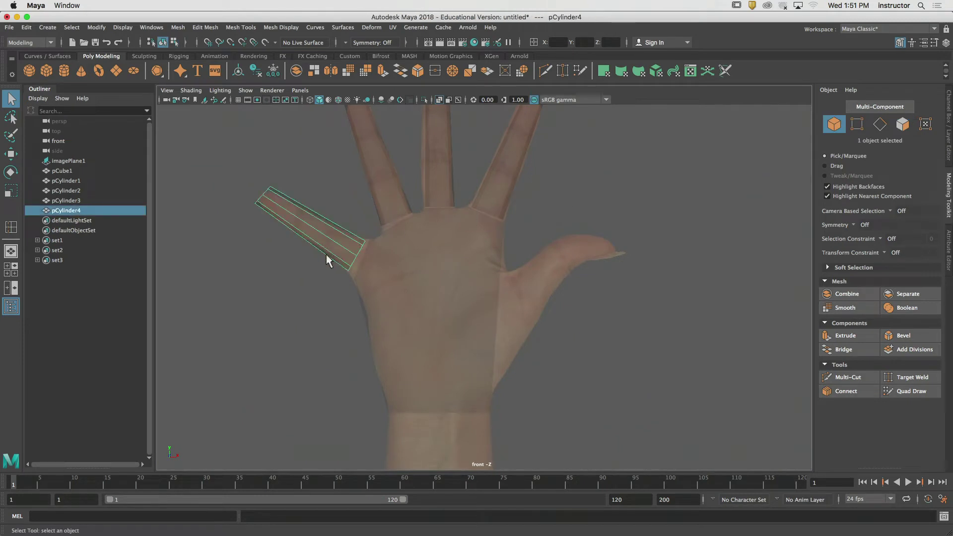
key(ctrl+d)
key(w)
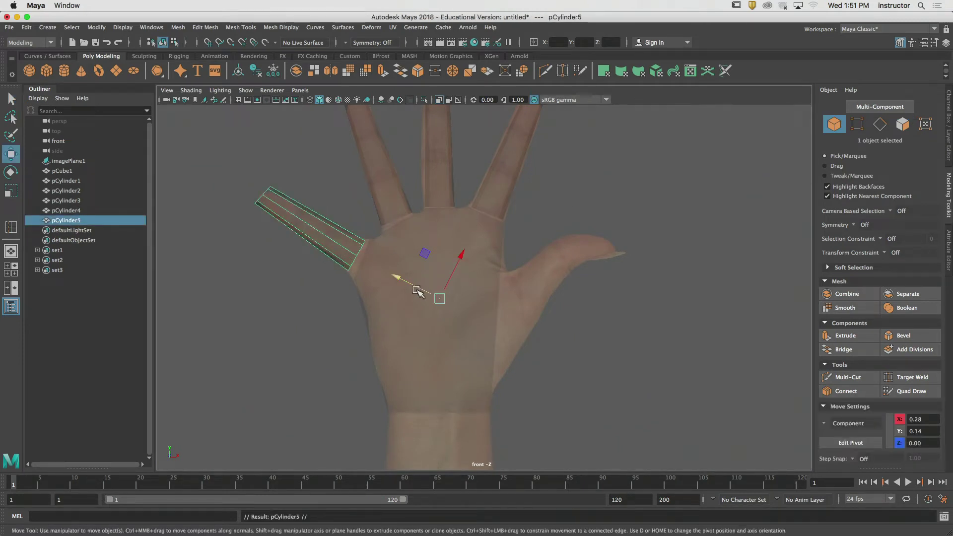
drag(417, 291, 765, 480)
Rotate the duplicate toward the thumb's direction and position it over the thumb
key(e)
key(w)
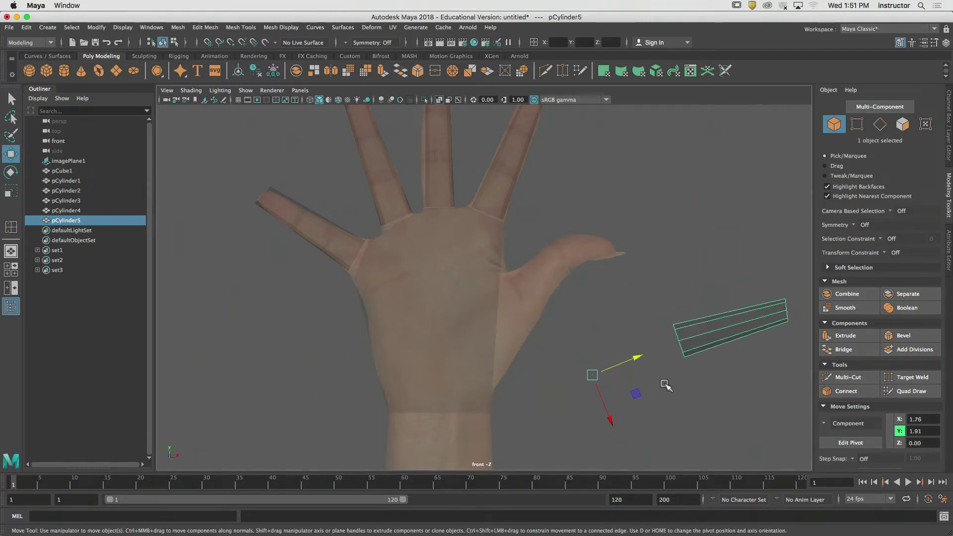
drag(637, 394, 497, 374)
key(e)
key(w)
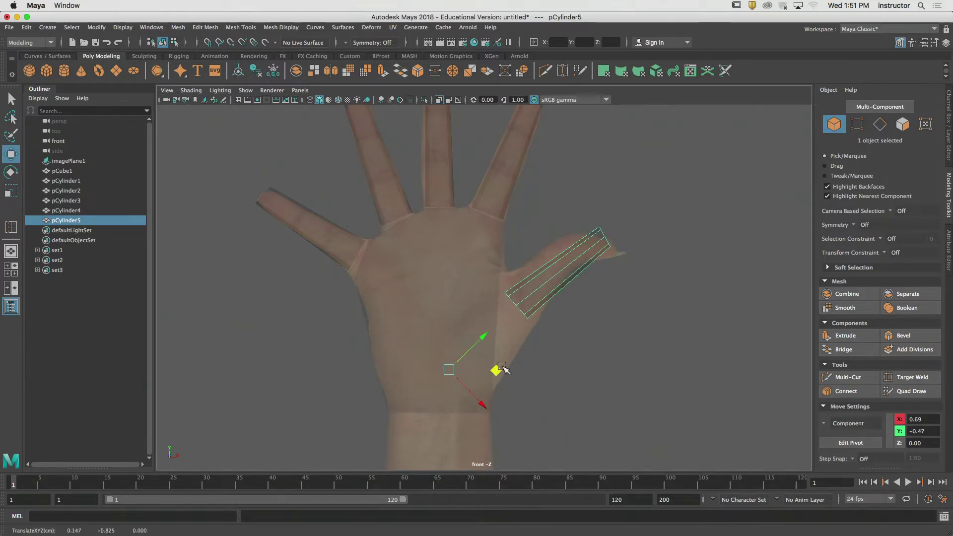
Select all faces of the thumb cylinder and scale them up toward the thumb's thickness
alt+right_drag(521, 316, 668, 351)
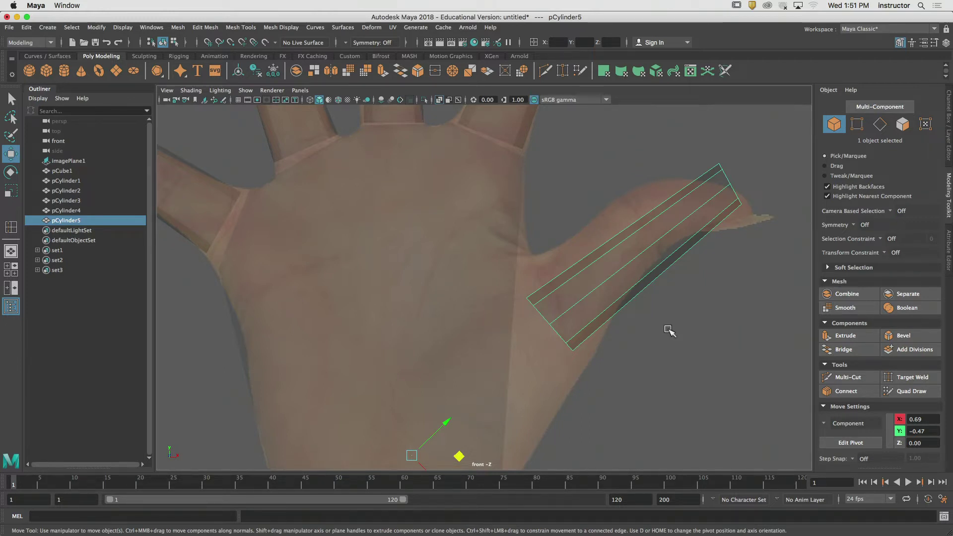
alt+middle_drag(670, 331, 626, 329)
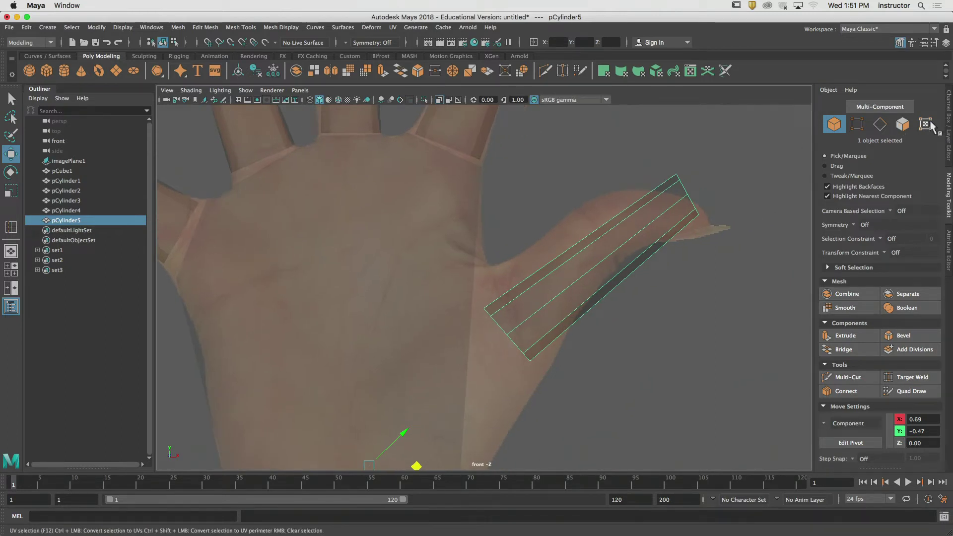
click(904, 125)
double_click(562, 286)
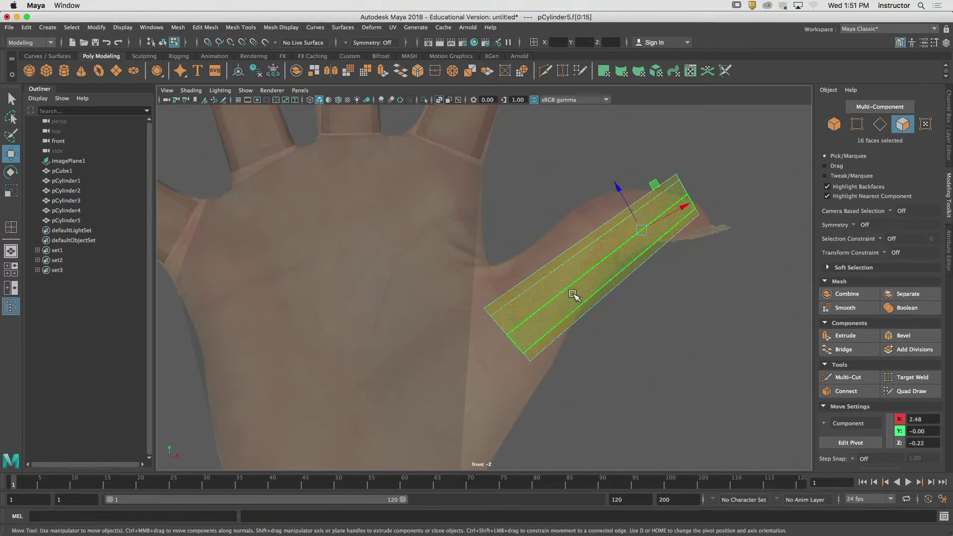
key(r)
drag(643, 230, 659, 234)
alt+middle_drag(626, 252, 602, 229)
Move the thumb cylinder's faces over the thumb's base and enlarge them slightly more
key(w)
drag(634, 161, 664, 117)
alt+middle_drag(575, 223, 561, 248)
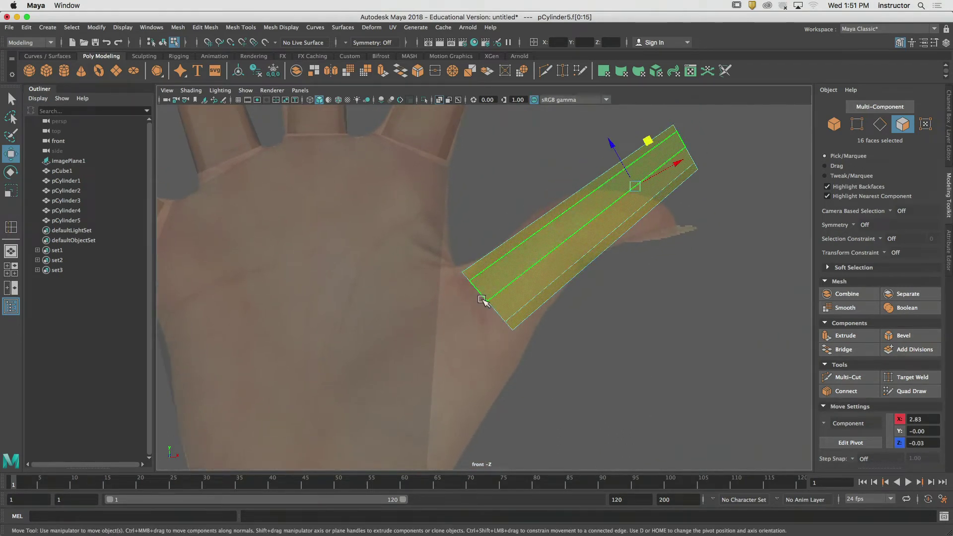
alt+middle_drag(482, 300, 512, 293)
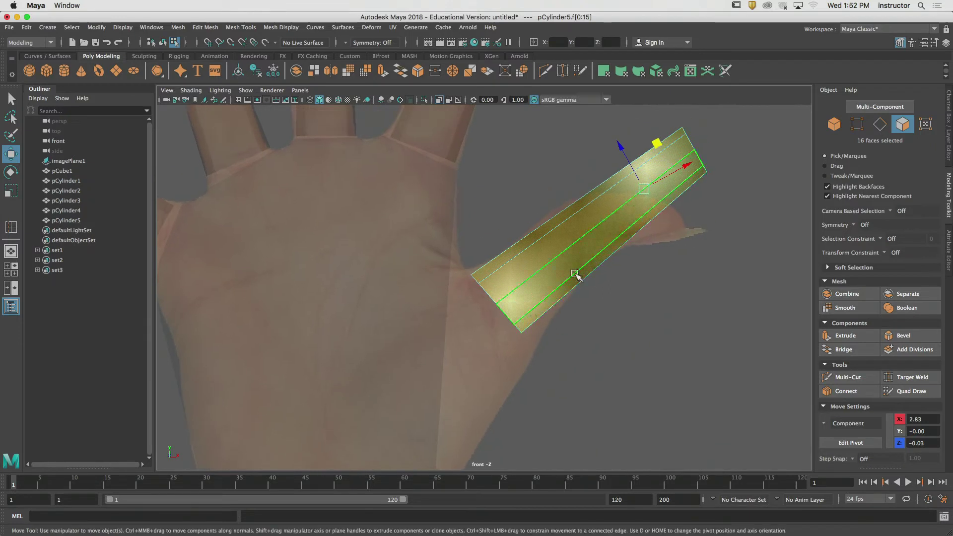
key(r)
mouse_move(644, 189)
mouse_down()
mouse_move(662, 198)
mouse_move(655, 195)
mouse_up()
Isolate the thumb cylinder's tip faces and move them back to the thumb's middle joint, shortening the cylinder
key(q)
alt+middle_drag(695, 130, 668, 166)
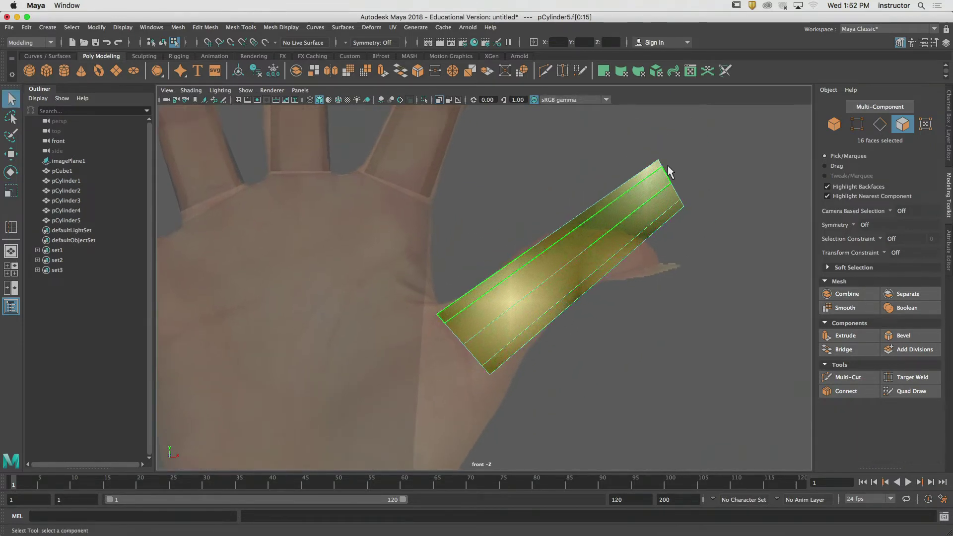
drag(665, 151, 715, 249)
drag(652, 138, 710, 239)
ctrl+drag(562, 135, 649, 298)
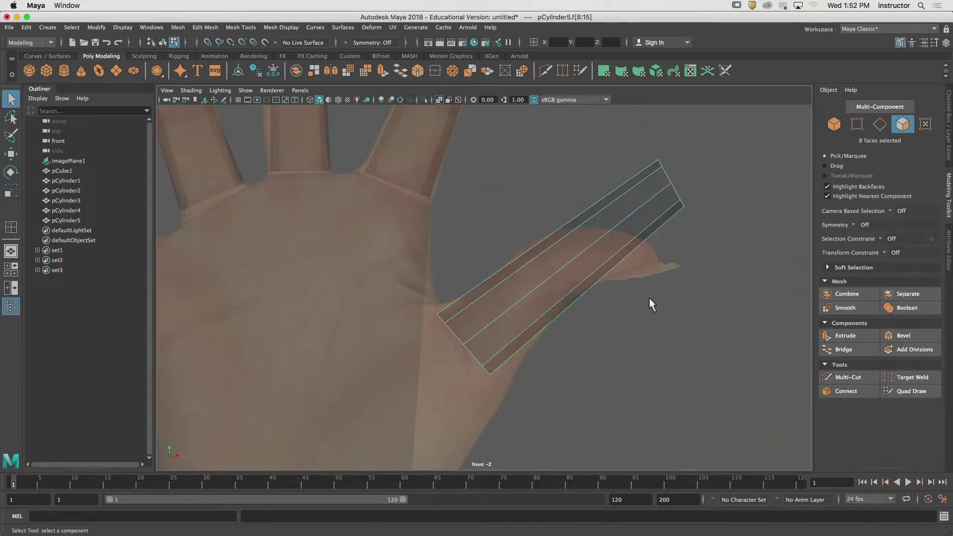
key(w)
drag(685, 167, 566, 228)
alt+middle_drag(546, 307, 562, 289)
key(q)
click(549, 243)
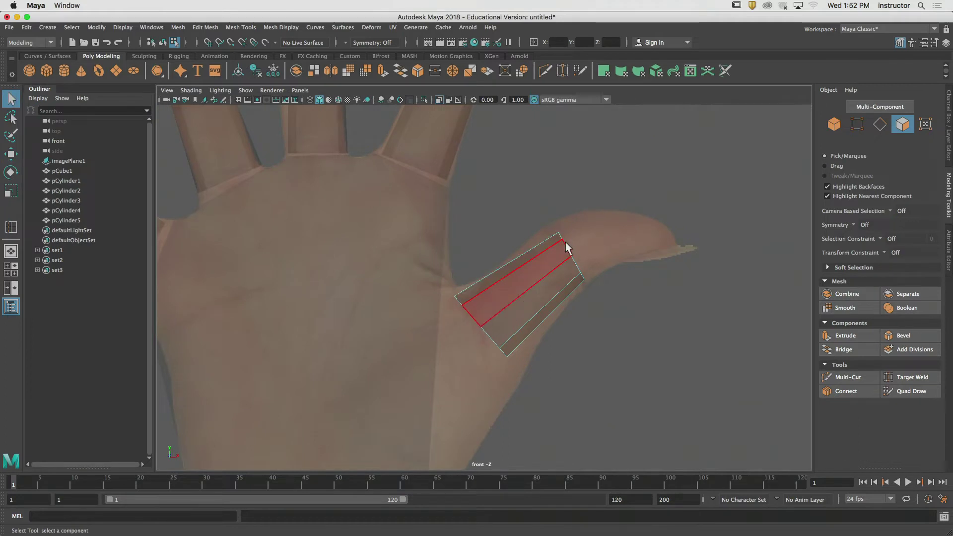
Switch to the perspective view and return to object selection
alt+middle_drag(660, 238, 658, 260)
key(space)
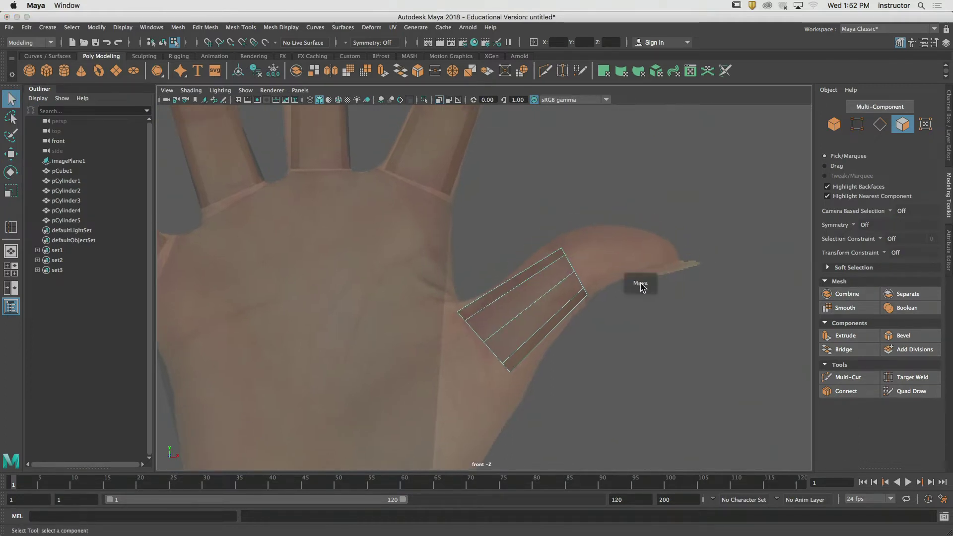
drag(642, 284, 645, 258)
alt+drag(646, 260, 598, 265)
click(835, 126)
alt+drag(638, 240, 615, 243)
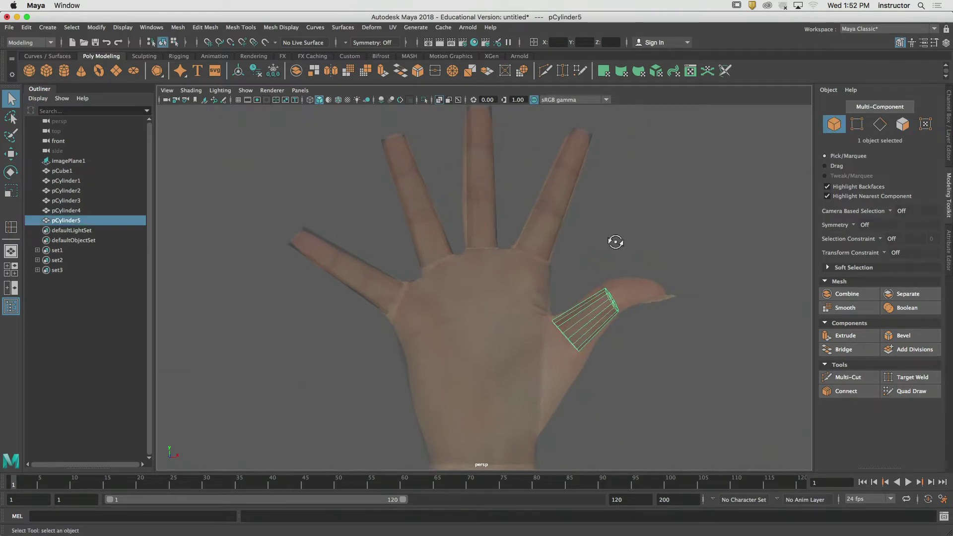
Combine the palm block and all five finger cylinders into one mesh and delete its history
click(538, 311)
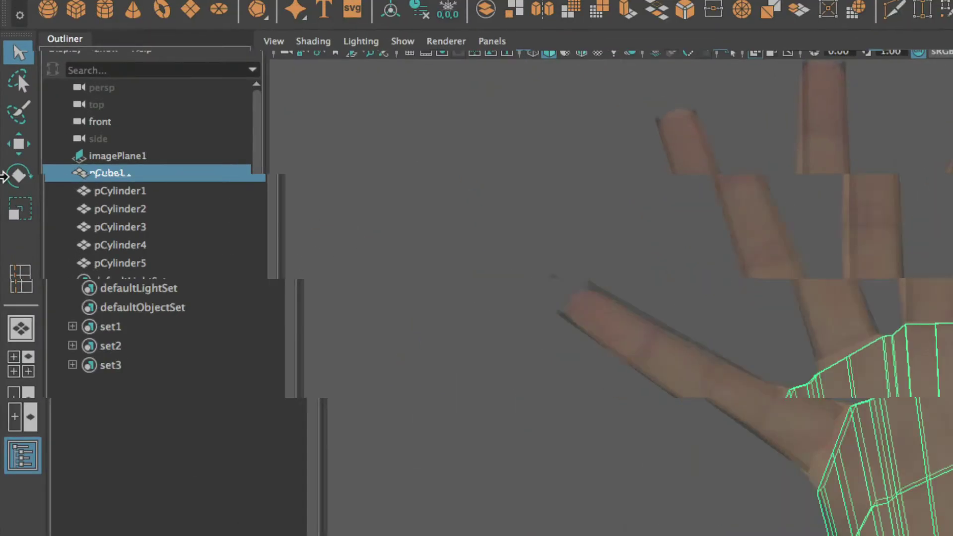
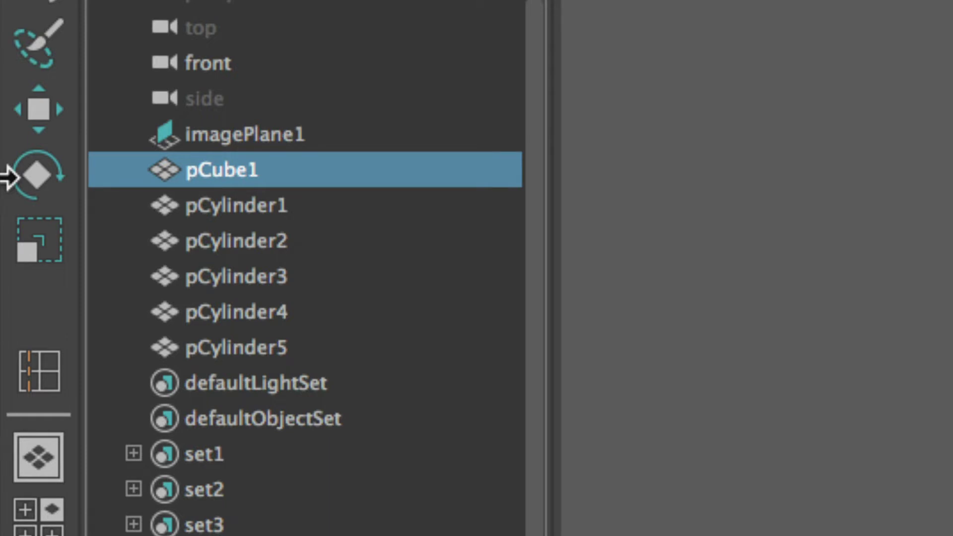
shift+click(242, 348)
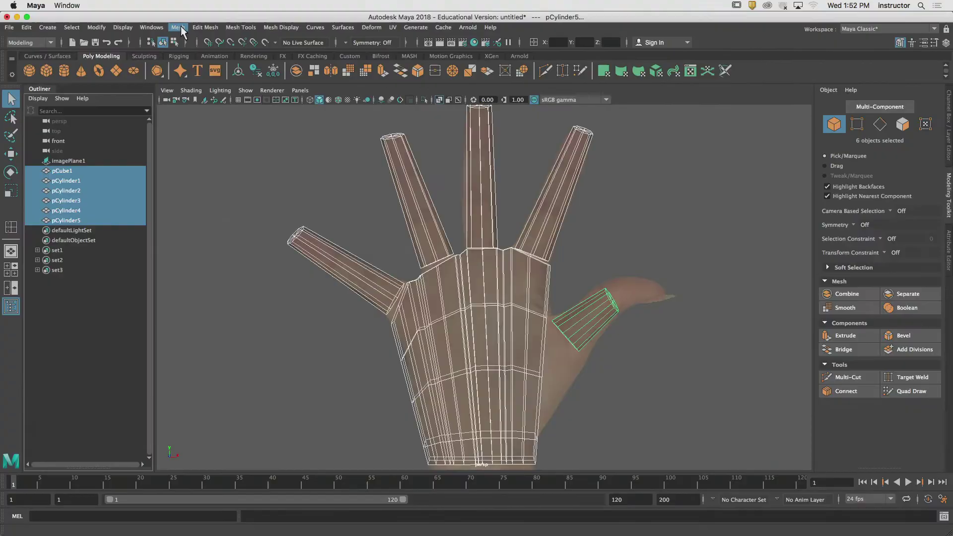
click(180, 28)
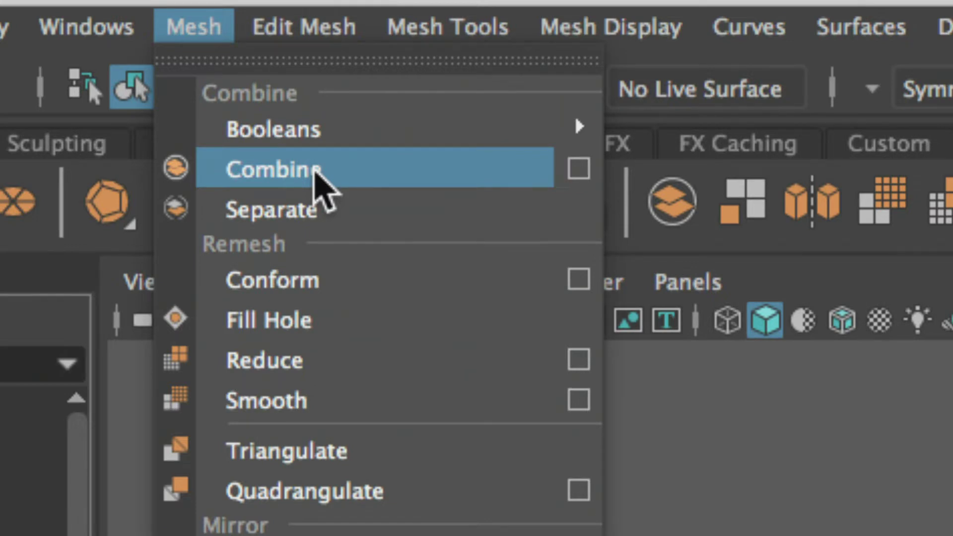
click(315, 169)
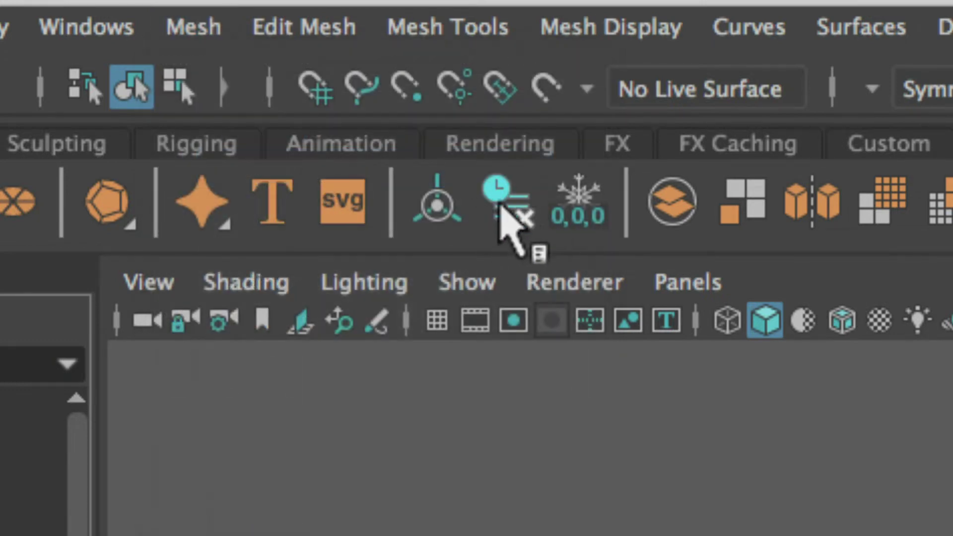
click(451, 439)
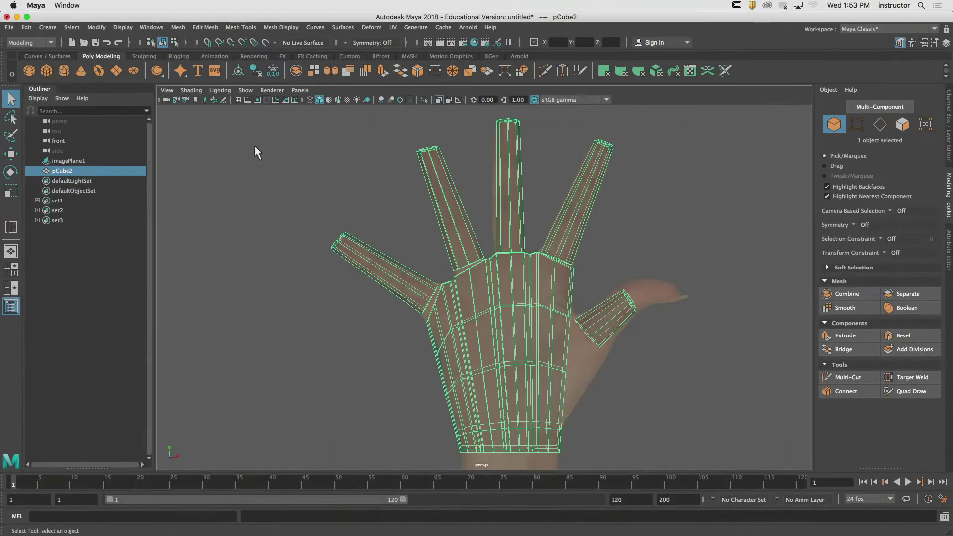
Enter face selection on the combined hand mesh and turn off the see-through X-ray display
alt+drag(255, 146, 498, 220)
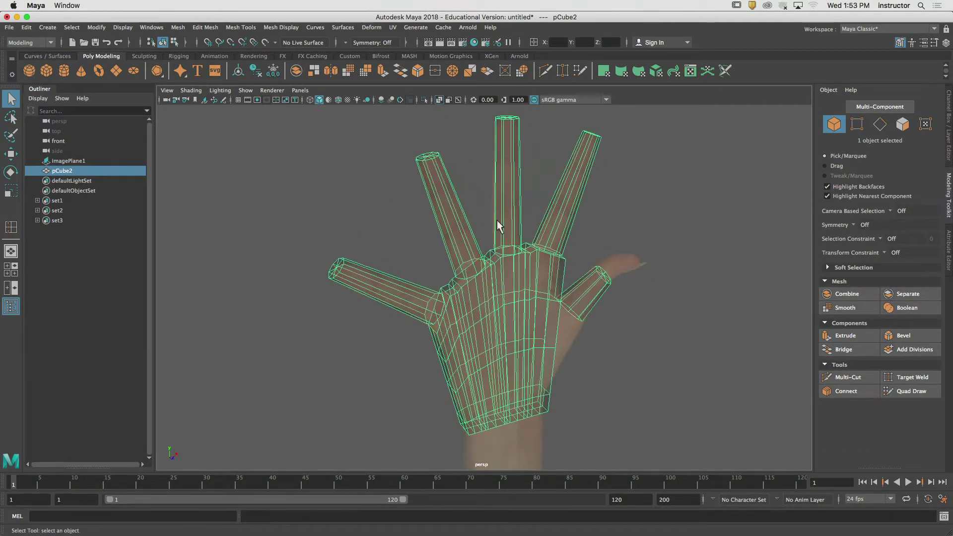
click(903, 124)
alt+drag(657, 215, 618, 225)
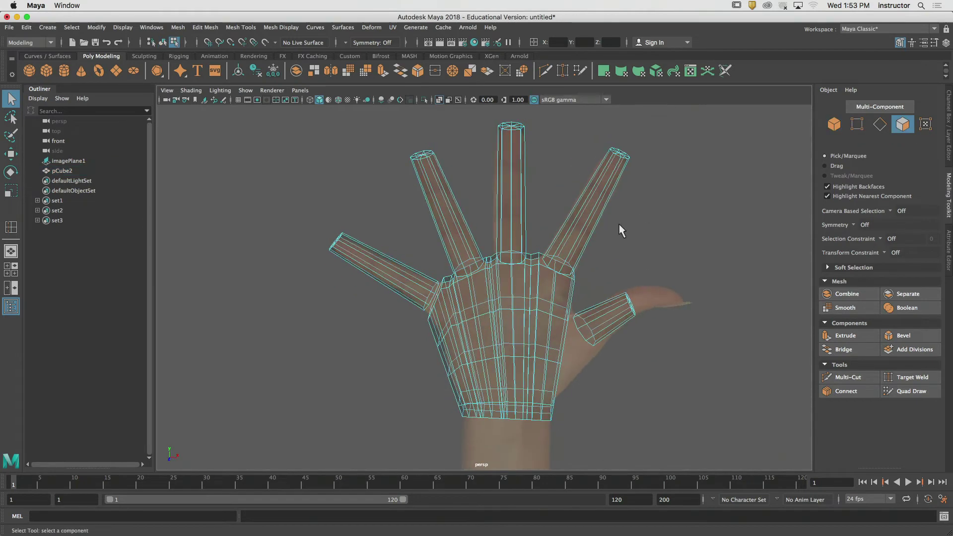
click(439, 100)
Select the border edges of the index finger's base and its palm opening and bridge them
alt+middle_drag(541, 347, 519, 291)
alt+right_drag(519, 290, 609, 284)
alt+middle_drag(589, 116, 590, 246)
alt+right_drag(591, 251, 618, 292)
alt+drag(618, 291, 596, 238)
click(879, 124)
double_click(581, 226)
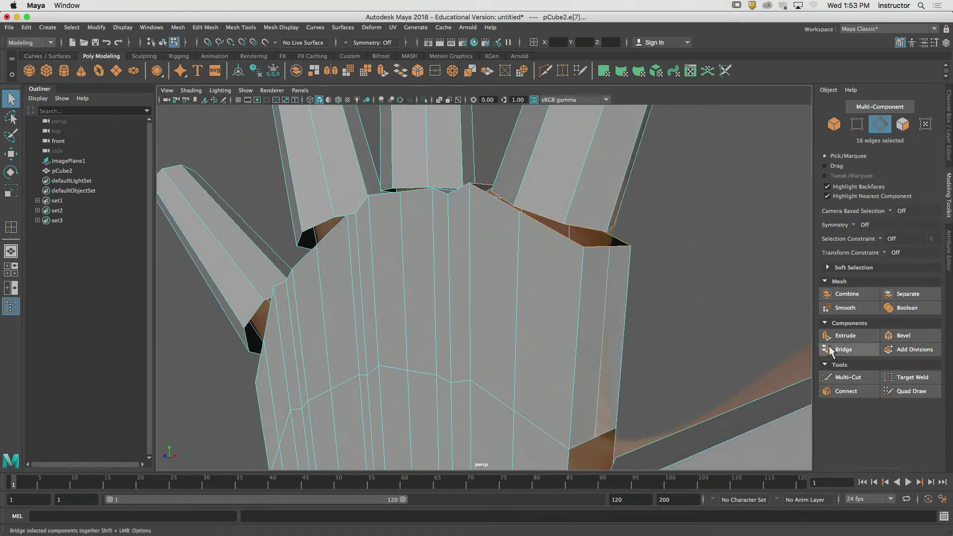
click(845, 349)
alt+drag(713, 256, 721, 234)
key(q)
click(721, 234)
Bridge the middle finger's base border edges to the matching palm opening
alt+drag(539, 191, 493, 243)
double_click(494, 242)
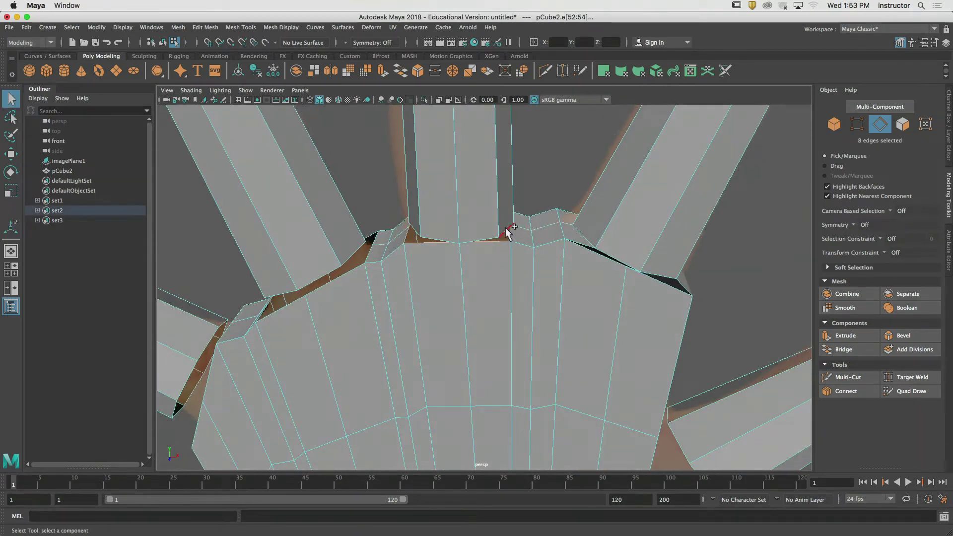
shift+double_click(508, 232)
click(844, 350)
key(q)
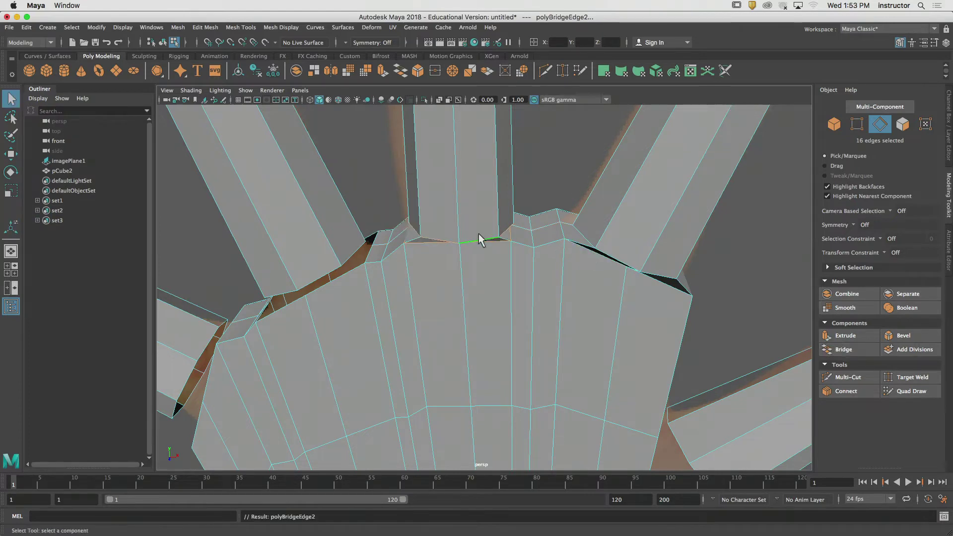
Bridge the ring finger's base border edges to the matching palm opening
double_click(343, 270)
shift+double_click(343, 259)
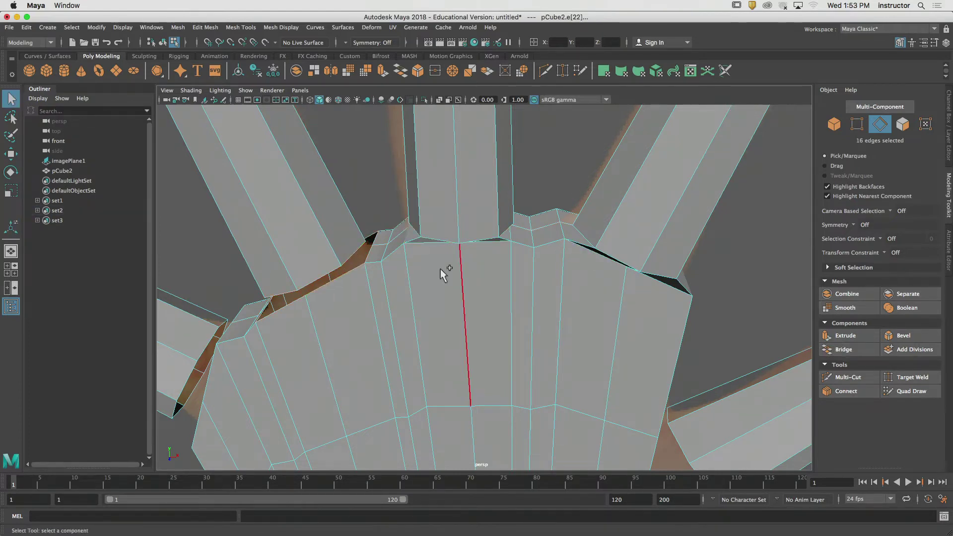
click(833, 350)
key(q)
Bridge the little finger's base border edges to the matching palm opening
alt+drag(379, 209, 395, 320)
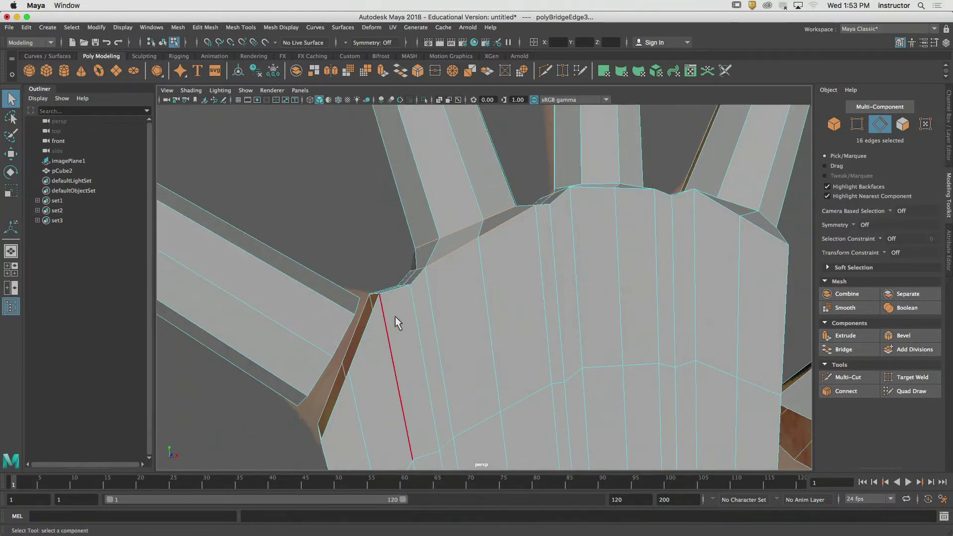
double_click(365, 321)
shift+double_click(347, 327)
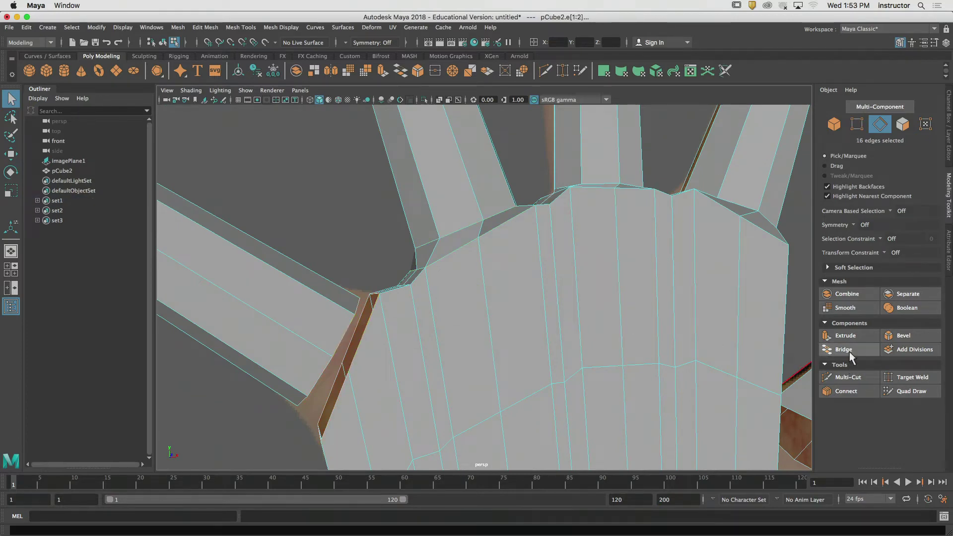
click(850, 353)
key(q)
Bridge the thumb cylinder's base border edges to the opening on the palm's side
alt+drag(449, 241, 537, 242)
alt+drag(602, 238, 507, 270)
alt+middle_drag(597, 276, 532, 228)
alt+drag(661, 266, 640, 279)
double_click(578, 272)
shift+double_click(618, 282)
click(843, 350)
alt+drag(709, 292, 696, 254)
Set the thumb bridge's divisions to 1 and clear the edge selection
scroll(700, 253, up, 3)
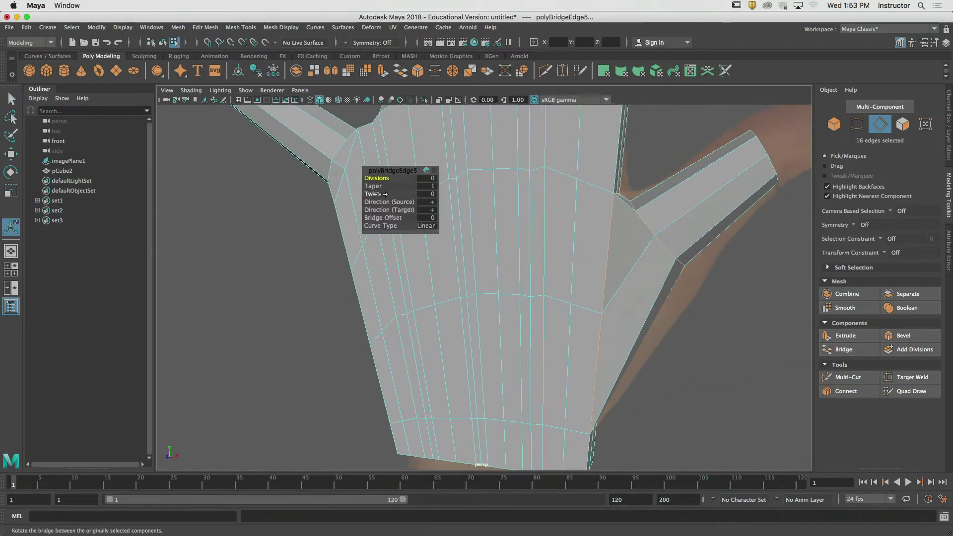
drag(375, 178, 380, 178)
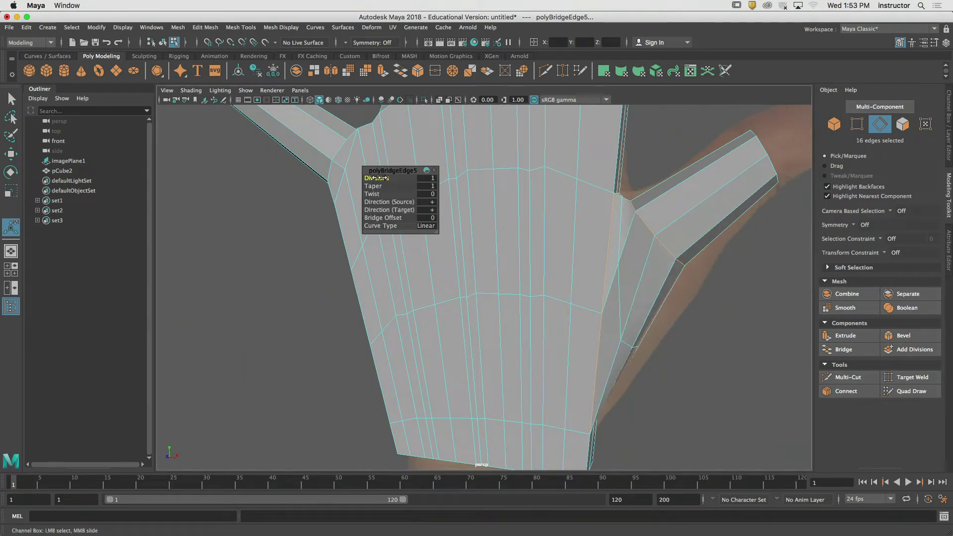
scroll(542, 246, down, 2)
key(q)
click(701, 327)
In the front view, move the thumb bridge's middle row of vertices outward toward the reference hand's outline, then clear the selection
alt+drag(671, 322, 591, 299)
click(858, 125)
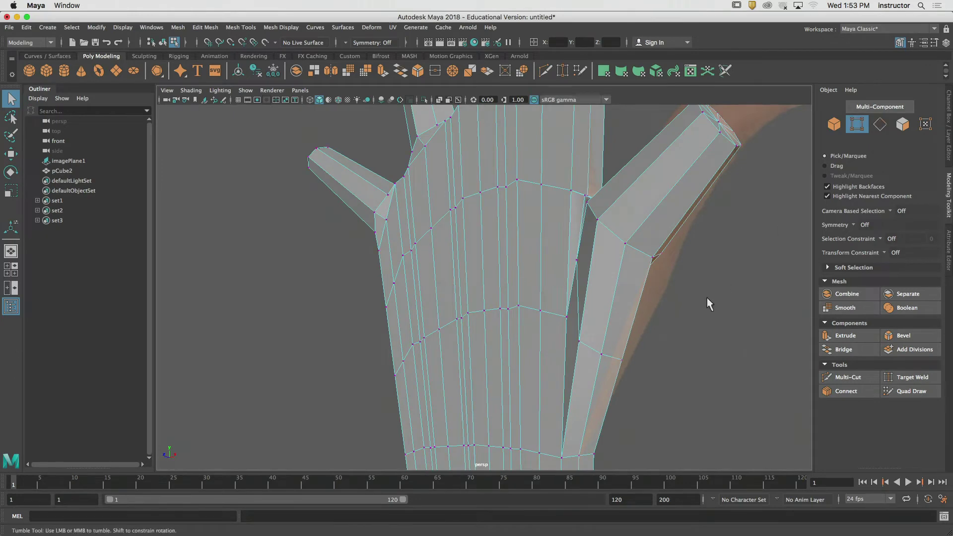
key(space)
alt+drag(707, 297, 668, 354)
alt+middle_drag(462, 359, 519, 274)
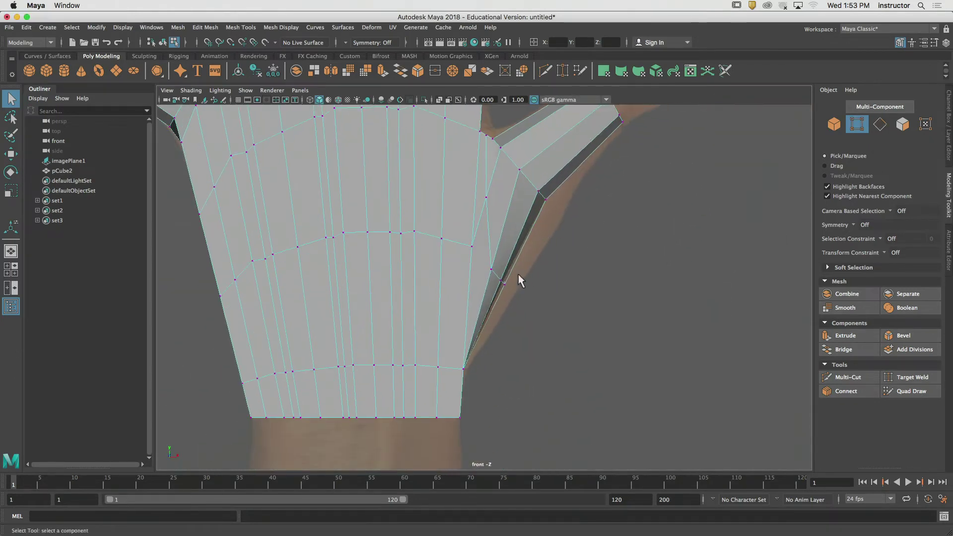
key(w)
drag(538, 261, 552, 270)
key(space)
key(space)
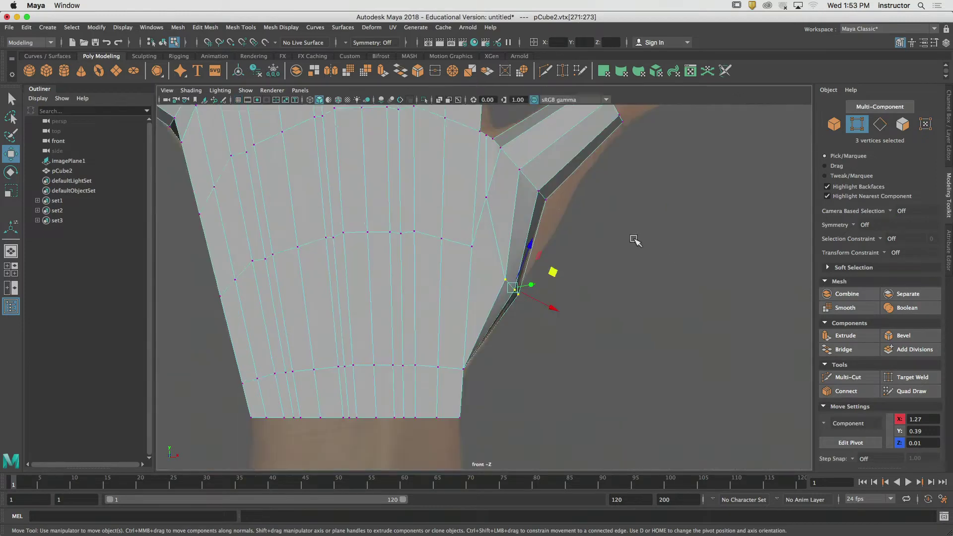
key(q)
click(602, 237)
Move the outer vertices where the thumb cylinder meets the bridge outward to follow the thumb's outline in the reference image
alt+middle_drag(573, 205, 578, 231)
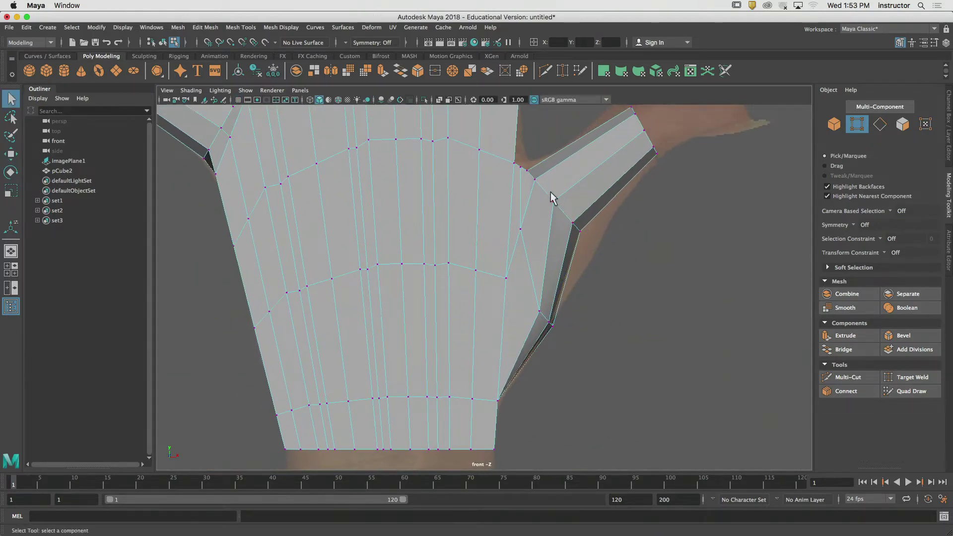
drag(550, 193, 593, 272)
key(w)
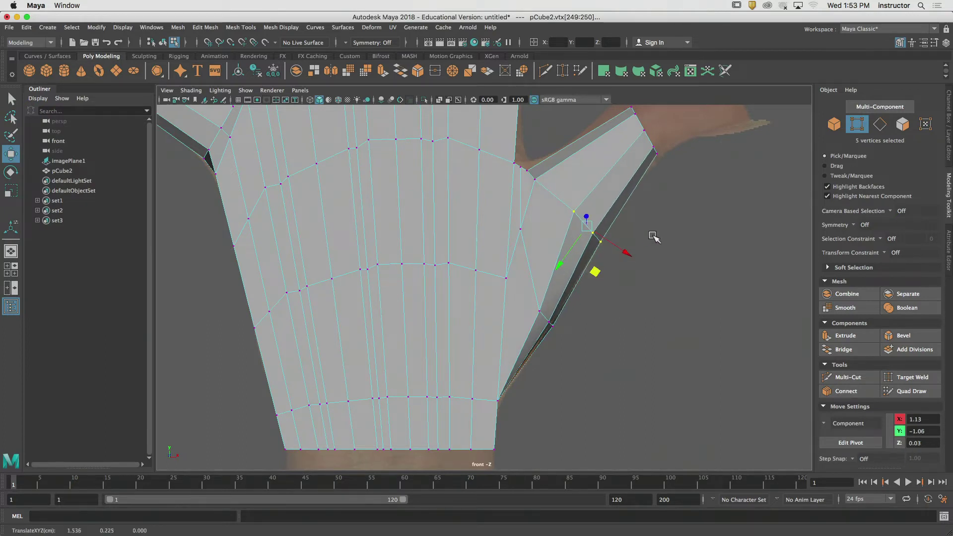
key(q)
alt+middle_drag(660, 238, 672, 269)
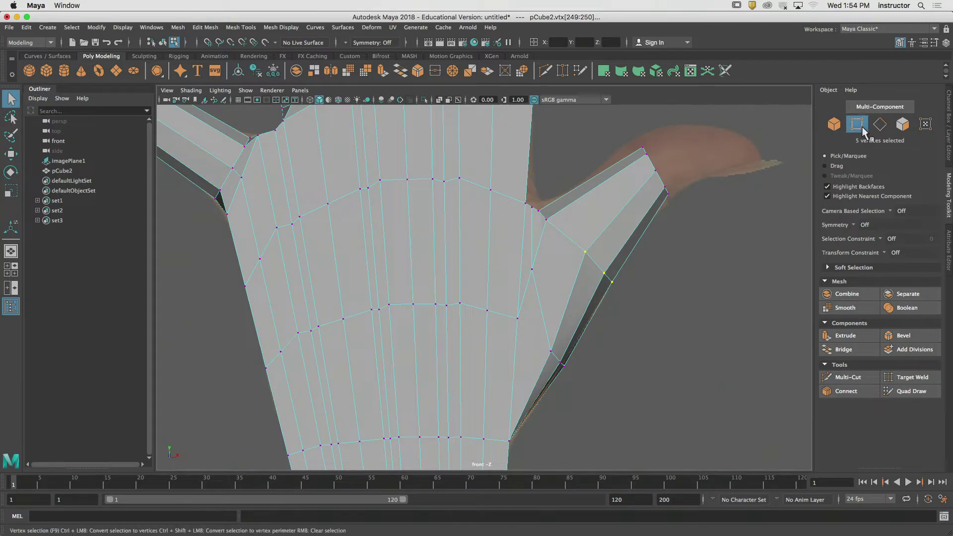
Switch to object selection on the hand mesh and examine its bridge construction history
click(832, 130)
click(949, 124)
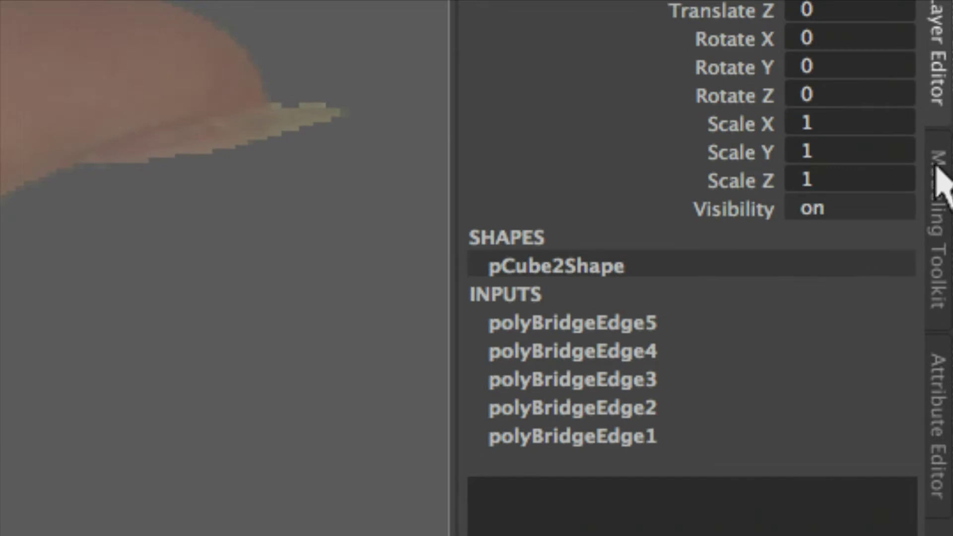
click(942, 239)
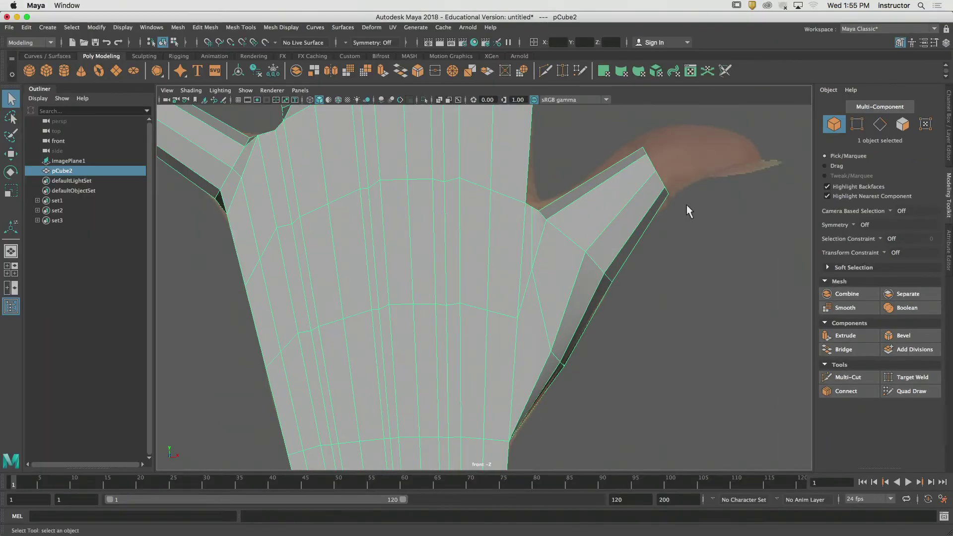
Switch from the front view to the perspective view and examine the overall shape of the hand mesh, including fingers and thumb
alt+middle_drag(590, 243, 606, 276)
alt+middle_drag(577, 212, 600, 252)
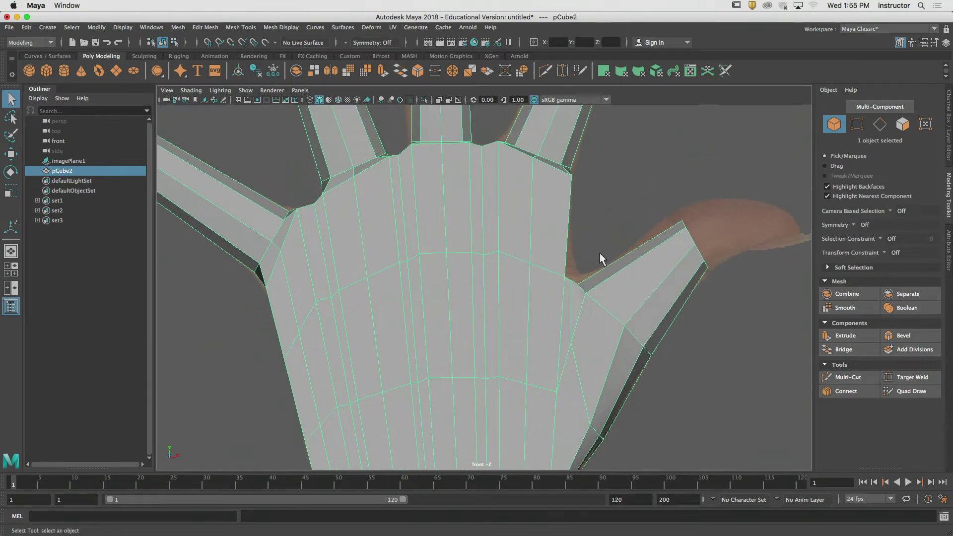
key(space)
drag(604, 237, 628, 234)
alt+middle_drag(576, 235, 640, 271)
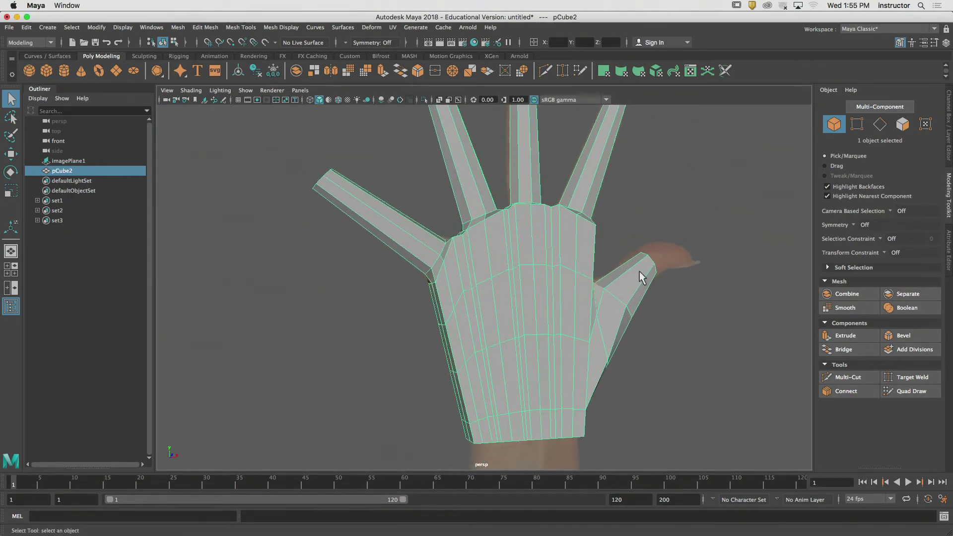
alt+drag(639, 271, 606, 278)
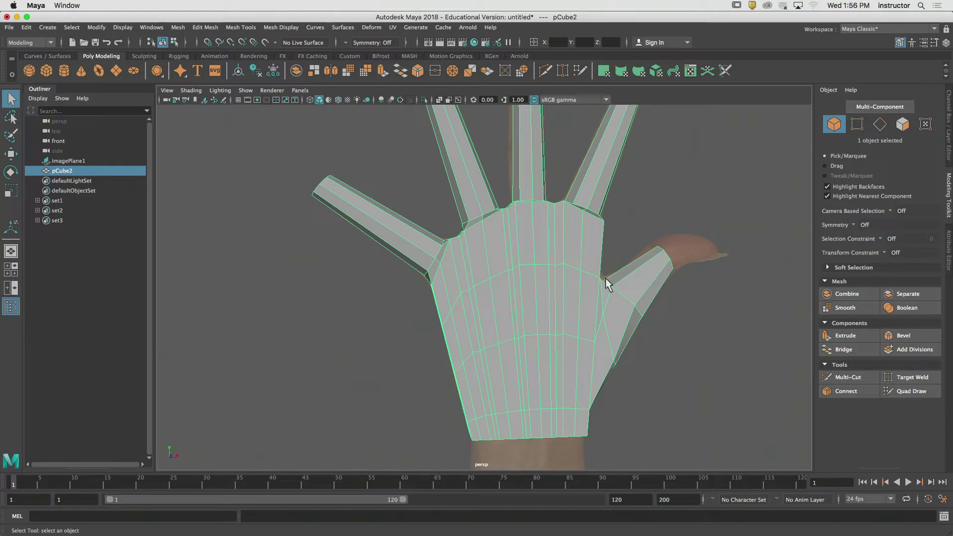
click(630, 233)
alt+right_drag(631, 232, 509, 291)
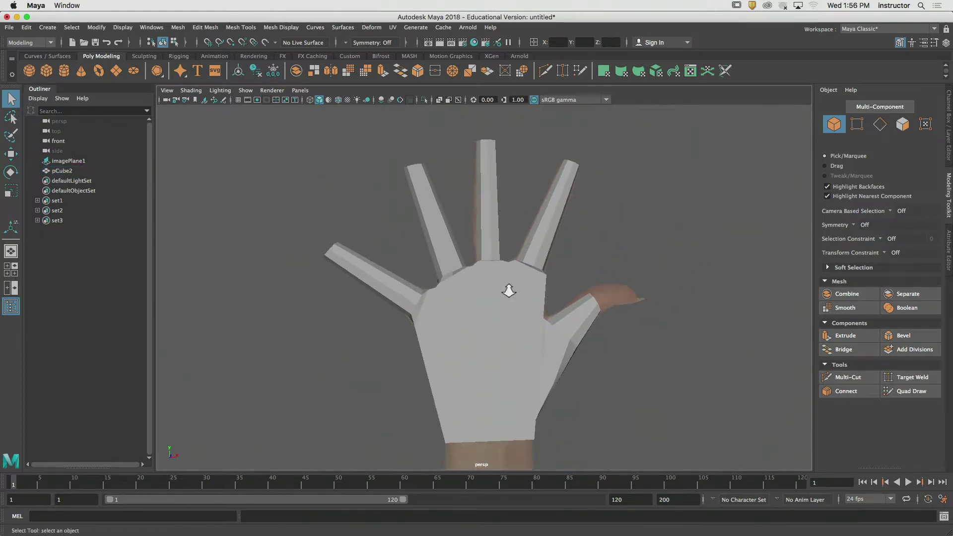
alt+middle_drag(509, 290, 508, 282)
click(508, 282)
click(204, 28)
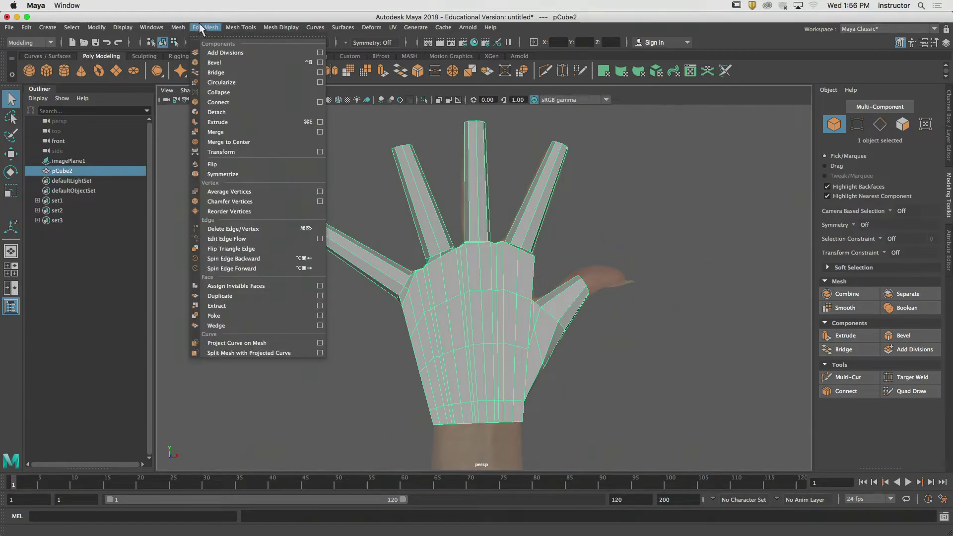
mouse_move(178, 27)
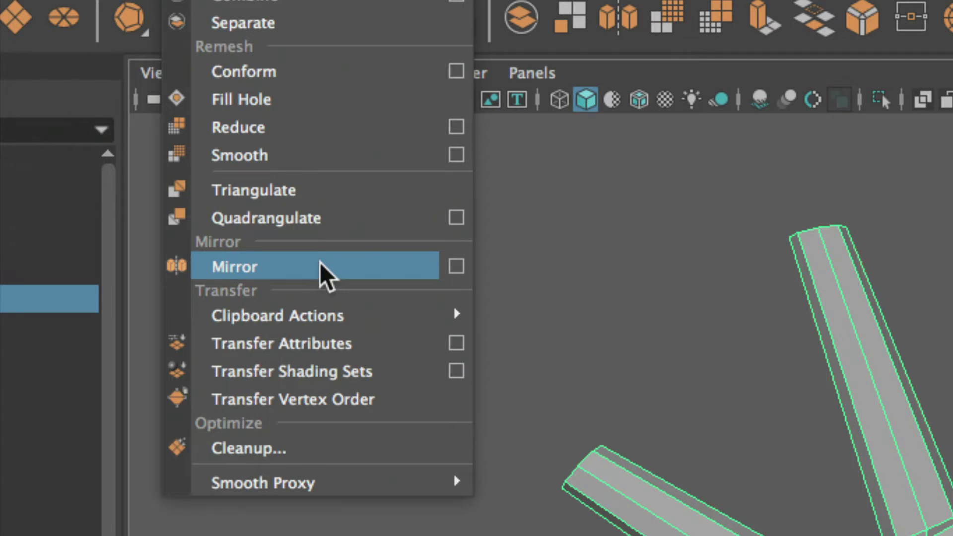
click(392, 262)
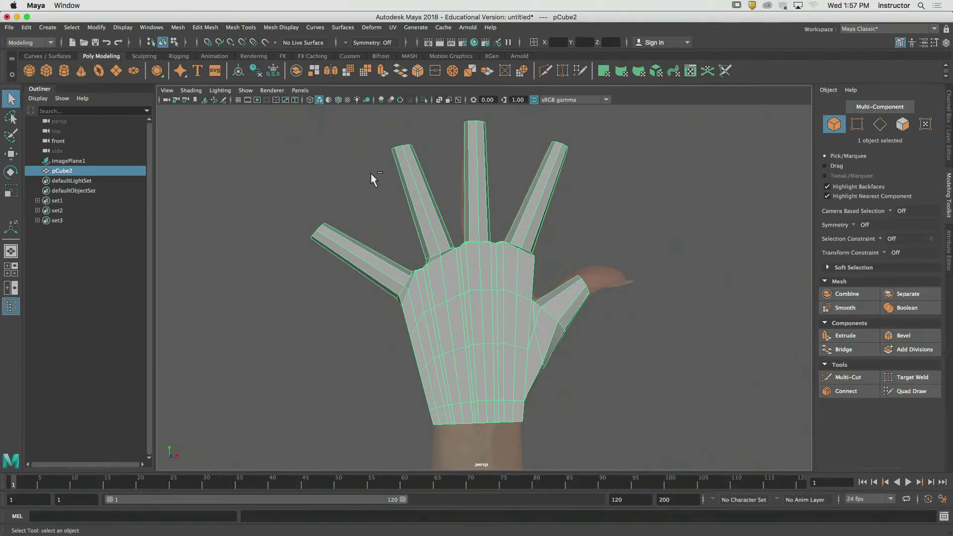
Set the hand reference image plane imagePlane1 to display only when looking through the front camera
alt+drag(485, 229, 650, 254)
alt+drag(497, 193, 445, 266)
scroll(461, 261, up, 4)
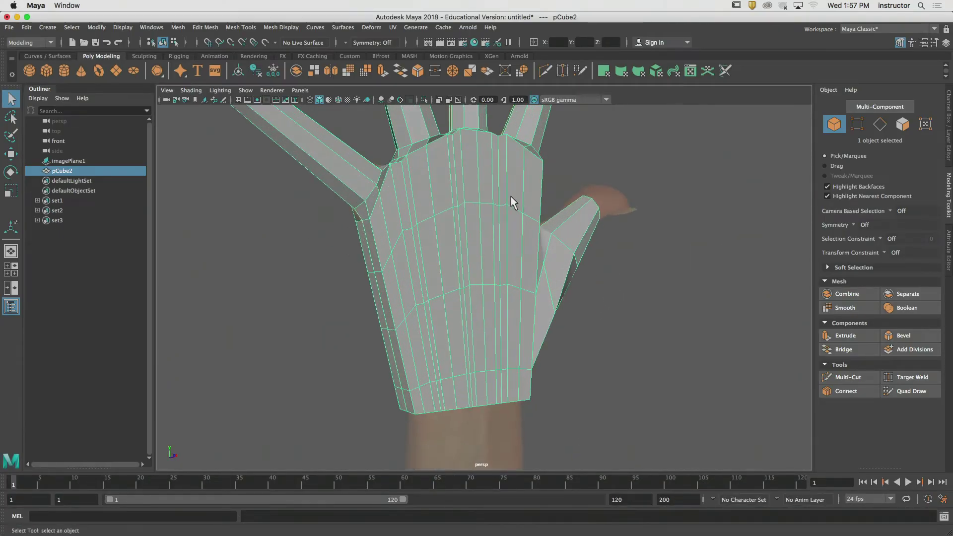
alt+middle_drag(511, 196, 540, 238)
mouse_move(567, 251)
alt+mouse_down()
mouse_move(550, 251)
mouse_move(570, 242)
mouse_move(543, 235)
mouse_move(569, 241)
alt+mouse_up()
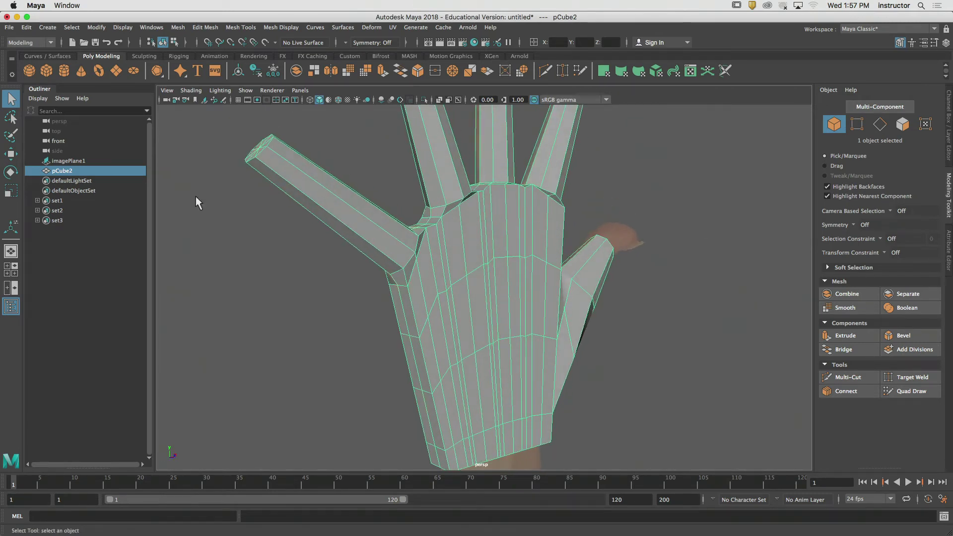
click(90, 160)
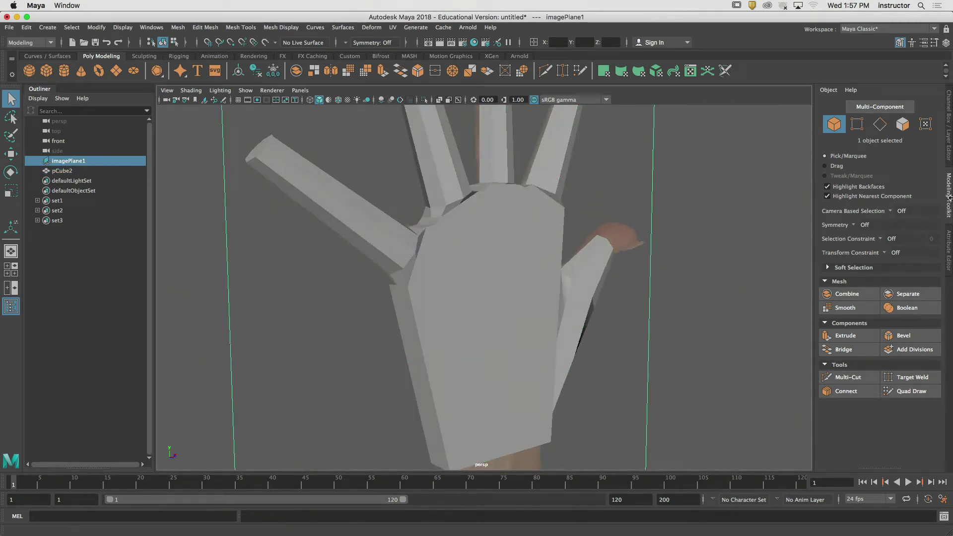
click(950, 253)
click(815, 210)
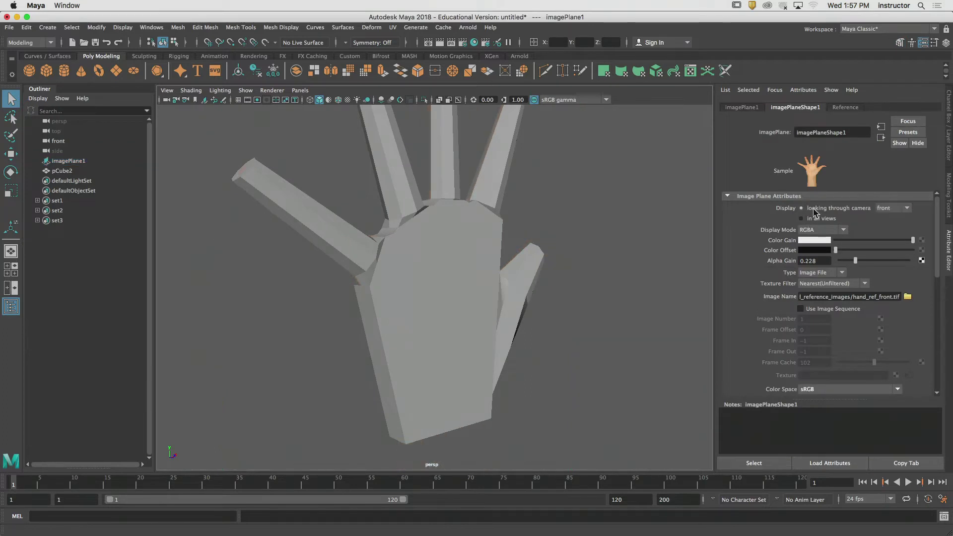
click(660, 199)
alt+drag(651, 197, 451, 232)
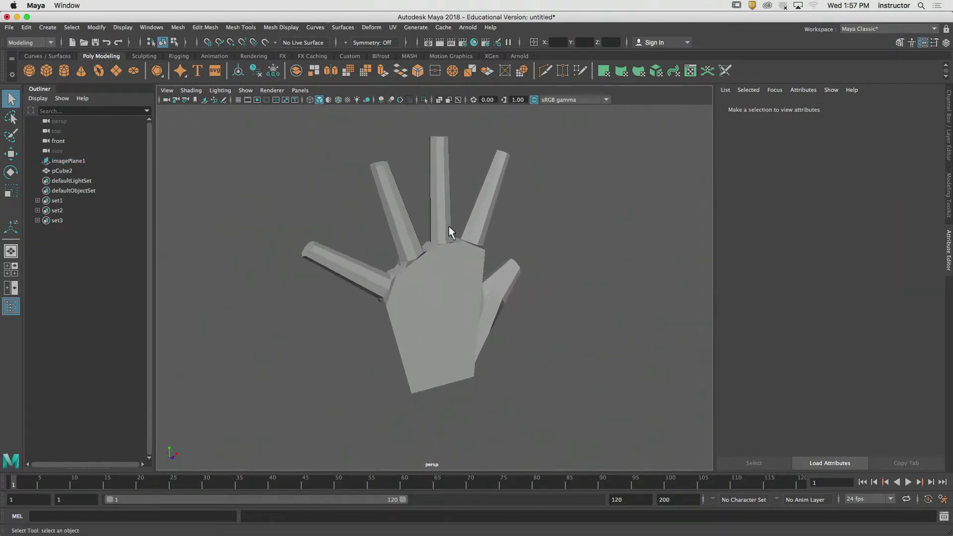
alt+middle_drag(449, 228, 498, 230)
mouse_move(498, 230)
alt+mouse_down()
mouse_move(391, 210)
mouse_move(483, 271)
mouse_move(502, 215)
mouse_move(508, 228)
alt+mouse_up()
Select the hand mesh pCube2 and delete its construction history
click(486, 277)
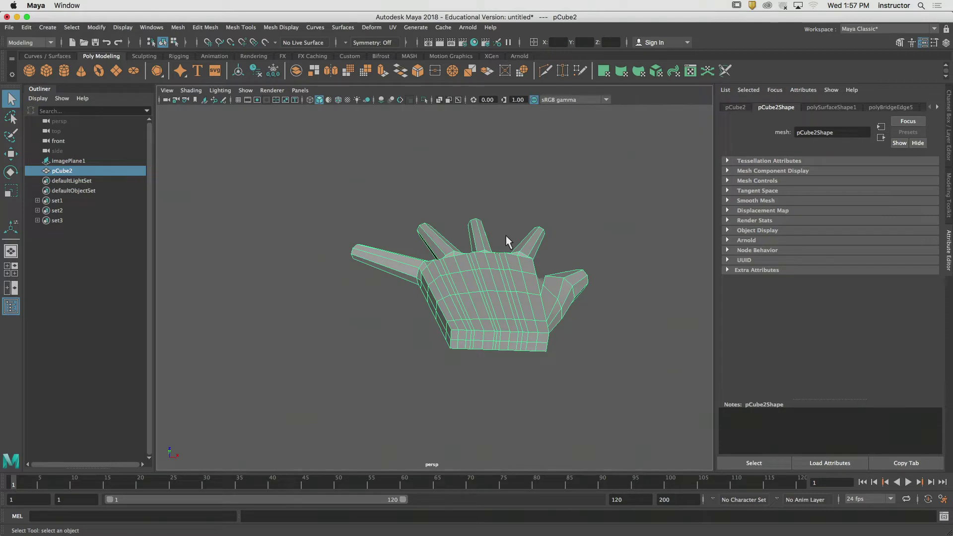
alt+middle_drag(532, 201, 470, 134)
alt+drag(451, 150, 457, 220)
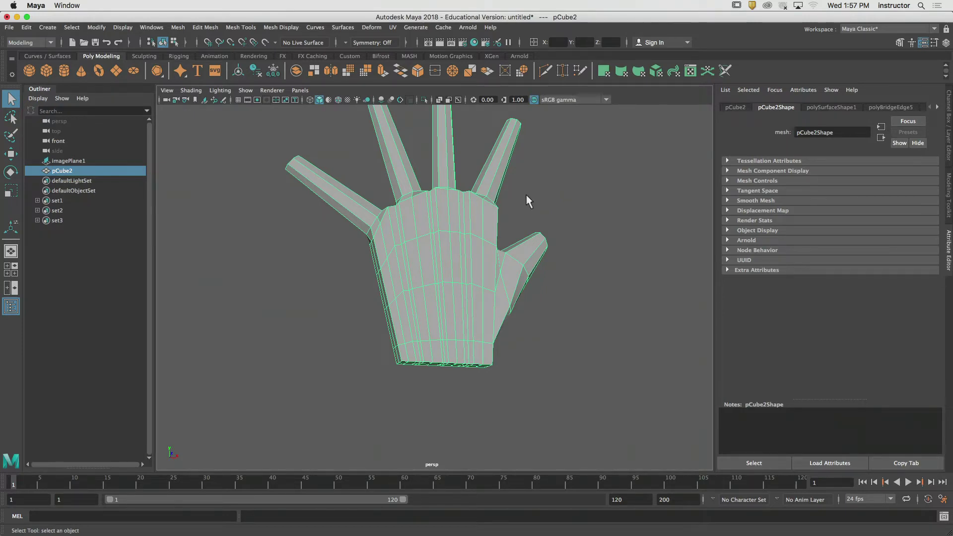
alt+drag(527, 197, 502, 267)
alt+right_drag(502, 267, 543, 302)
alt+drag(543, 301, 522, 246)
alt+drag(455, 357, 485, 341)
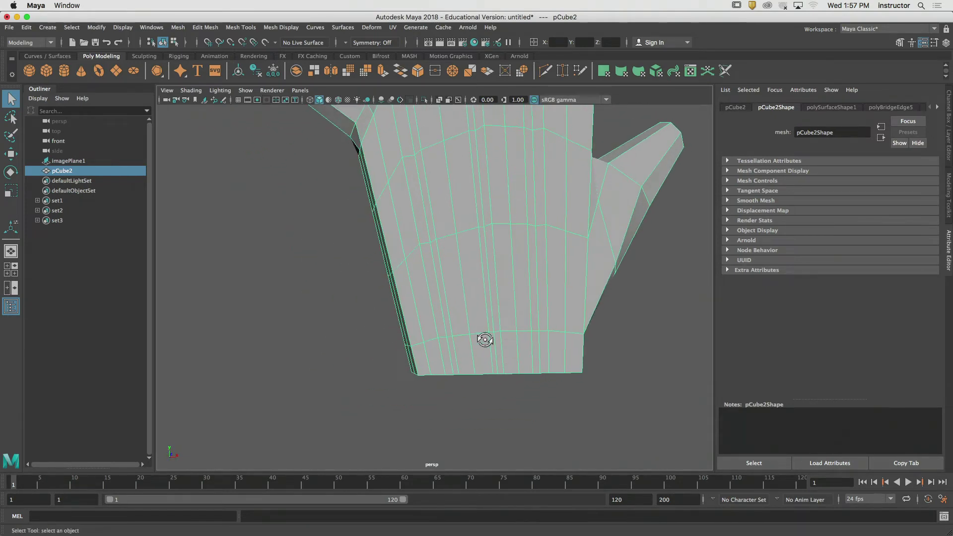
click(950, 190)
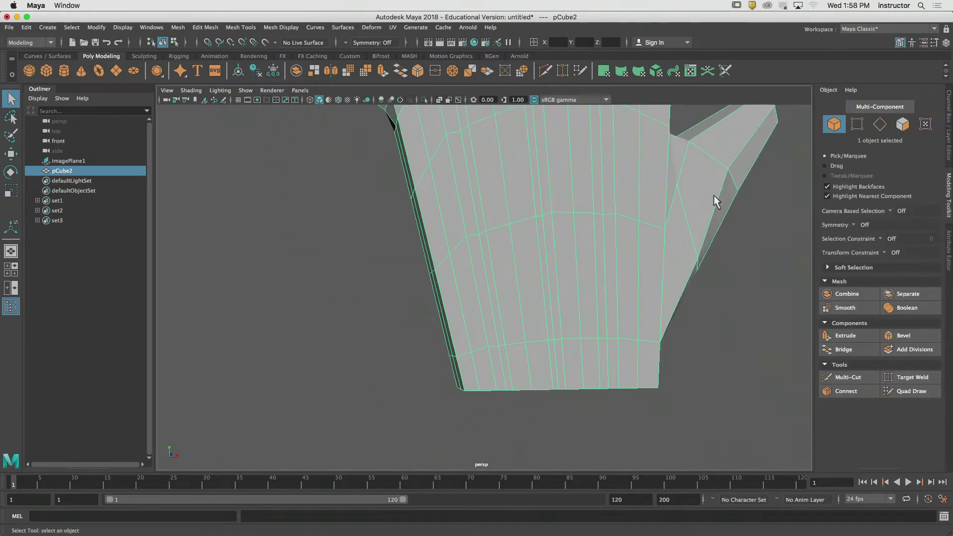
click(732, 223)
click(723, 170)
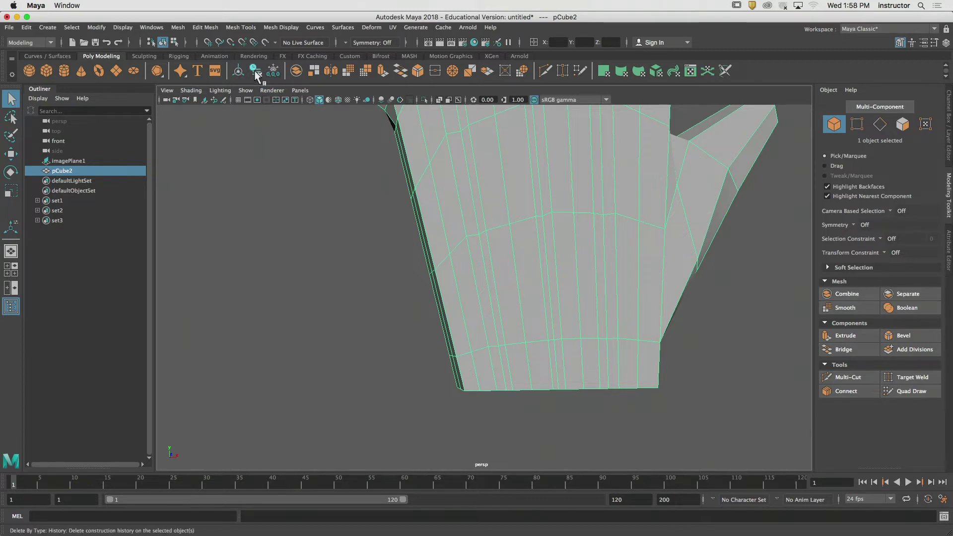
click(309, 190)
Select all the faces capping the wrist end of the hand mesh and delete them to leave it open
click(903, 129)
alt+middle_drag(612, 335, 529, 280)
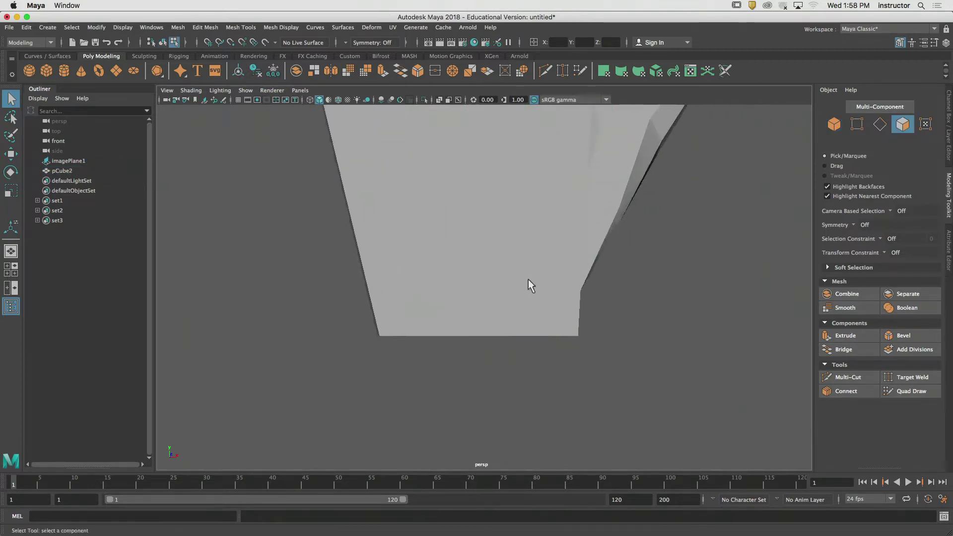
alt+drag(528, 279, 531, 237)
alt+middle_drag(531, 238, 517, 251)
alt+right_drag(517, 251, 611, 252)
alt+middle_drag(612, 251, 591, 284)
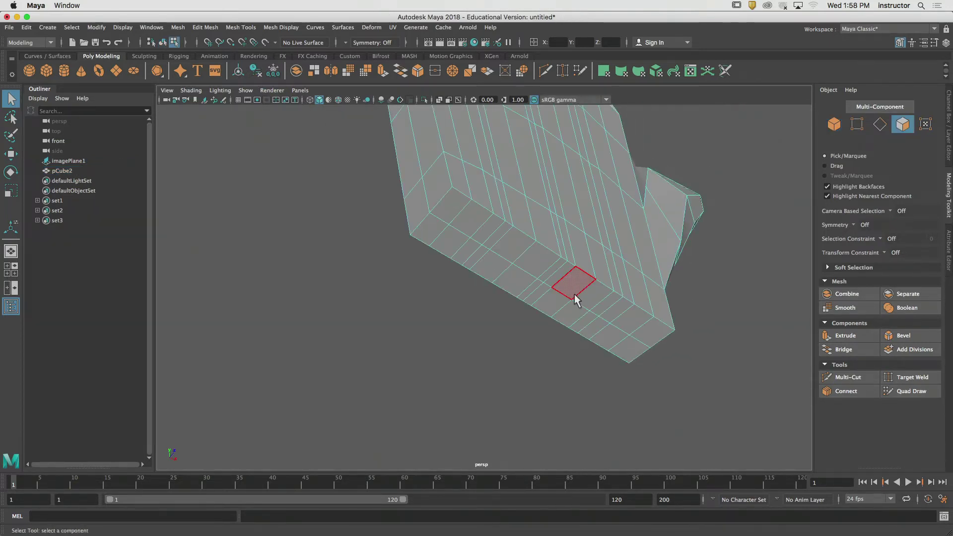
key(Tab)
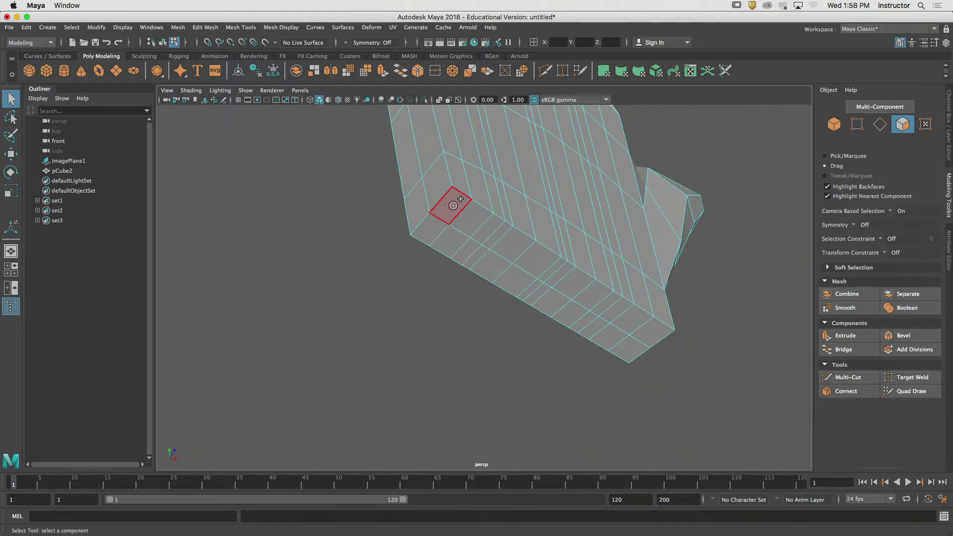
mouse_move(453, 206)
mouse_down()
mouse_move(655, 334)
mouse_move(575, 319)
mouse_move(480, 263)
mouse_up()
key(Delete)
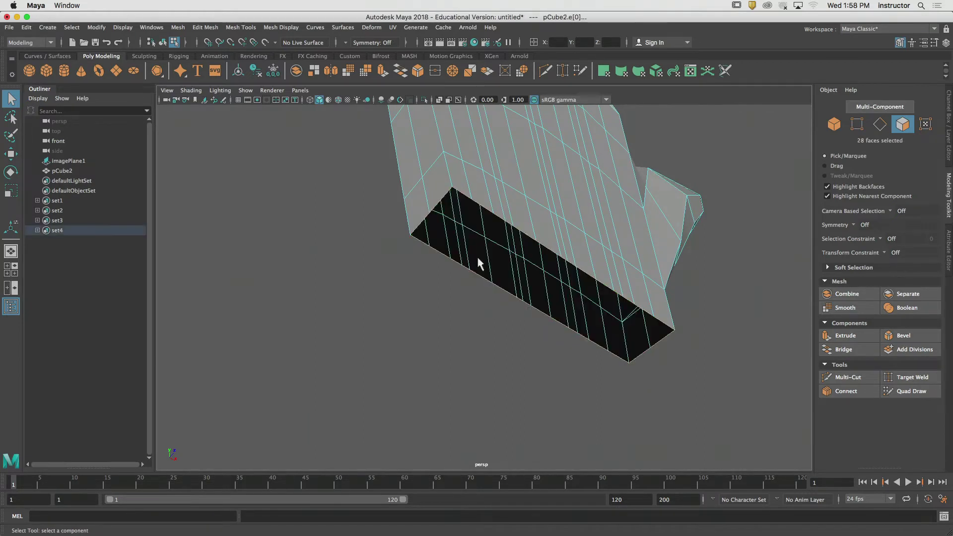
Select the complete border edge loop around the wrist opening in edge selection mode
click(879, 125)
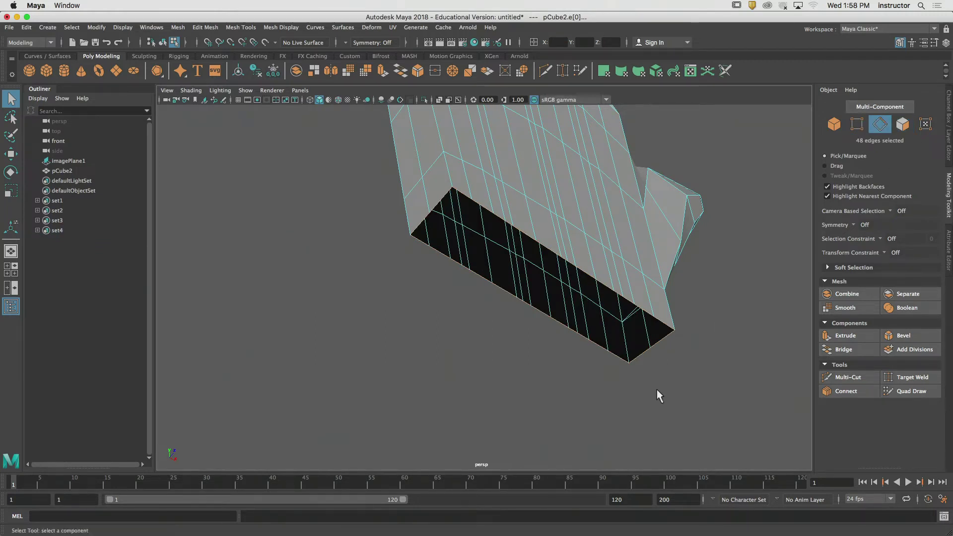
double_click(642, 355)
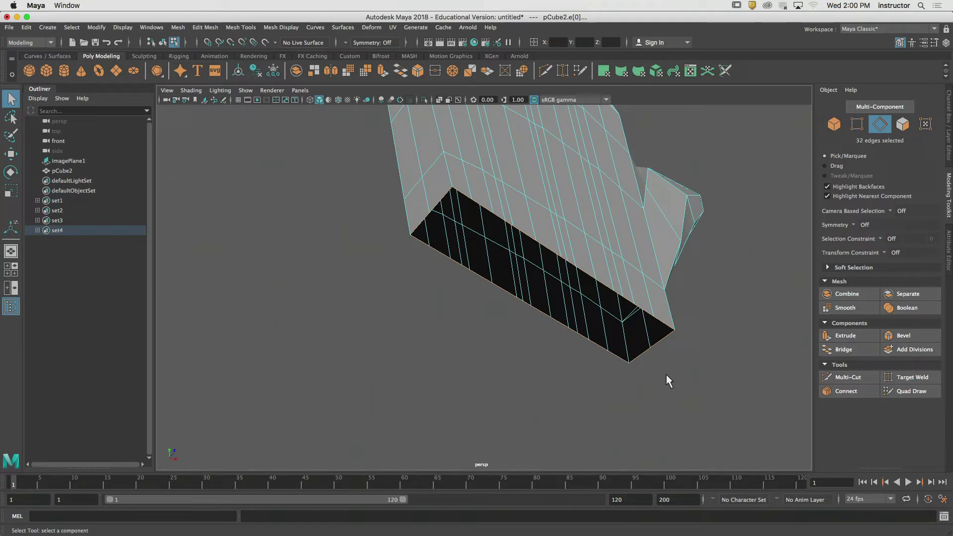
alt+drag(630, 230, 541, 226)
alt+middle_drag(542, 226, 549, 277)
alt+right_drag(549, 277, 472, 317)
mouse_move(473, 317)
alt+mouse_down()
mouse_move(413, 300)
mouse_move(248, 303)
mouse_move(463, 315)
mouse_move(458, 327)
alt+mouse_up()
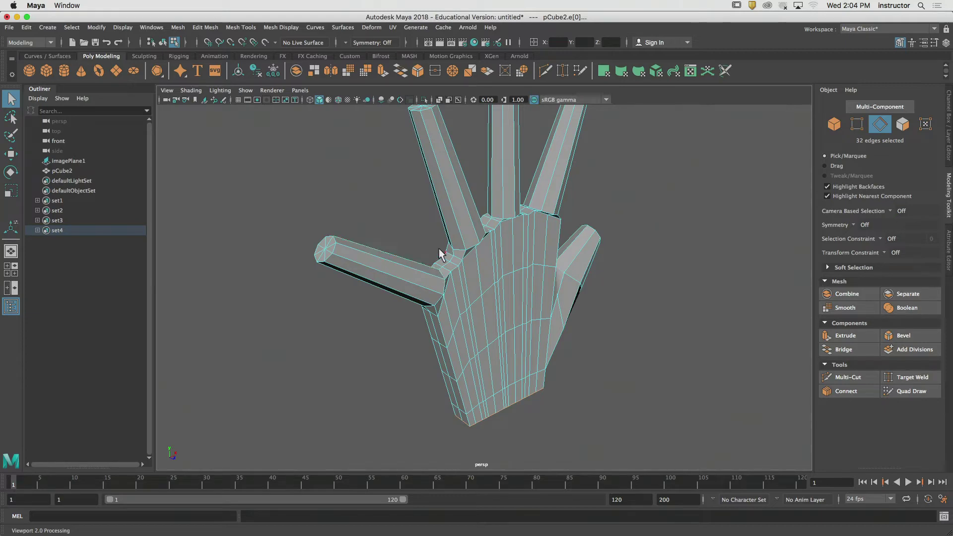
Save the scene as a Maya Binary file named pats_hand in the Desktop folder
click(9, 27)
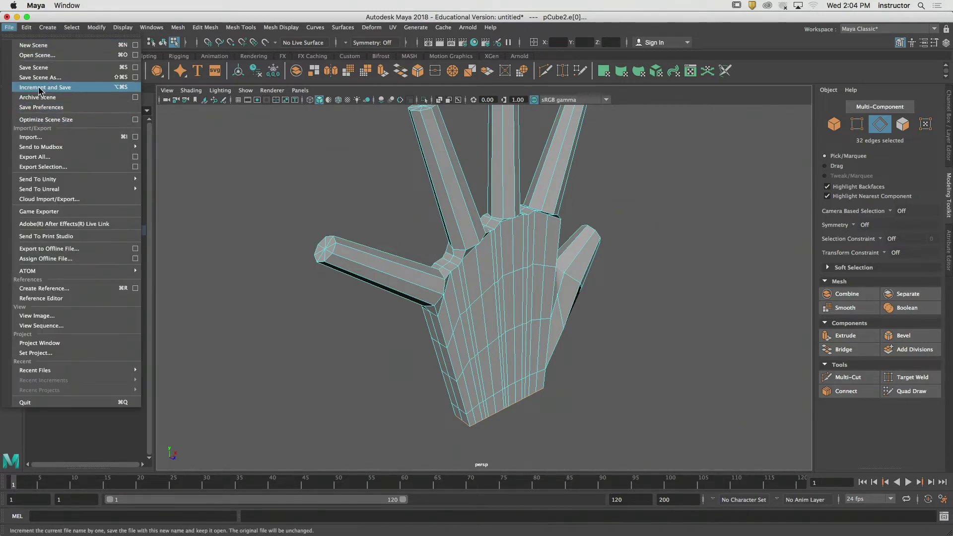
click(41, 79)
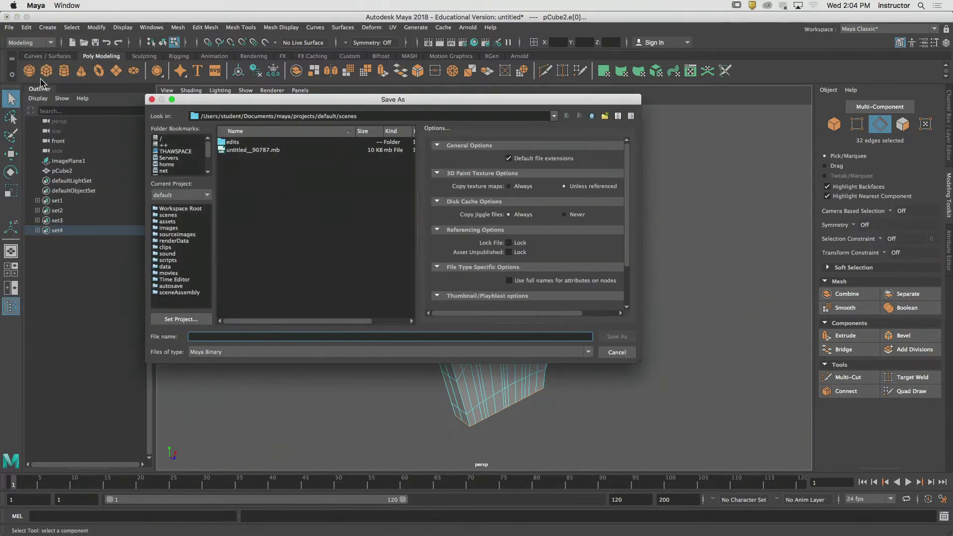
text(pats)
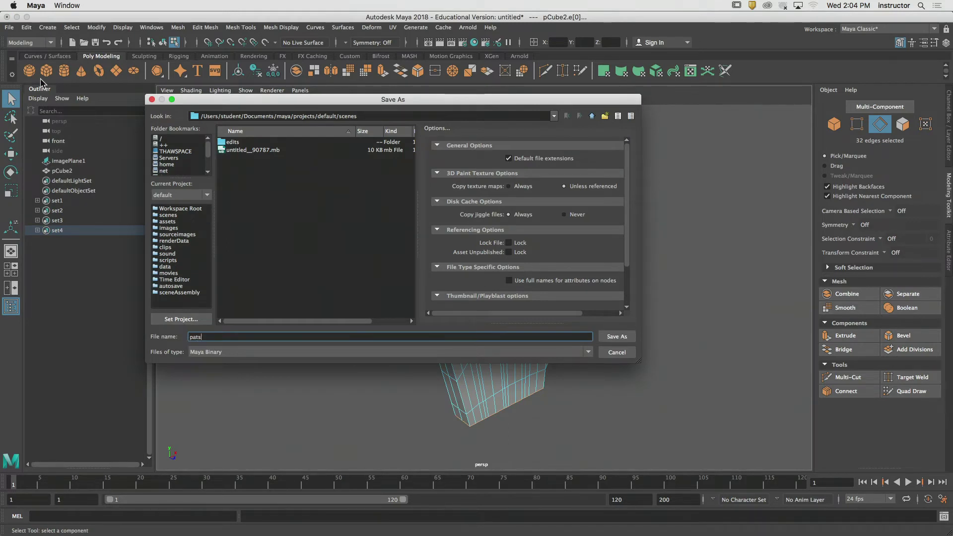
text(_hand)
drag(208, 149, 211, 165)
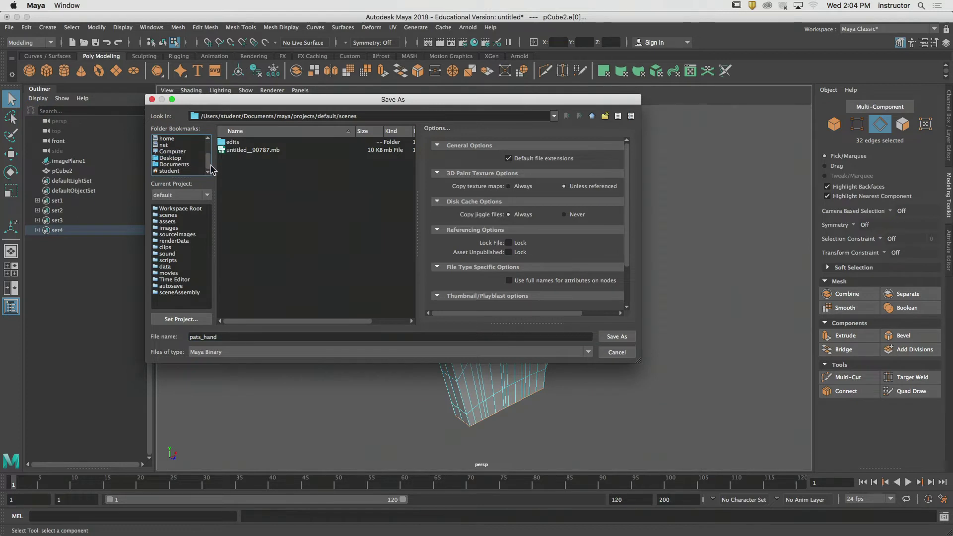
click(193, 158)
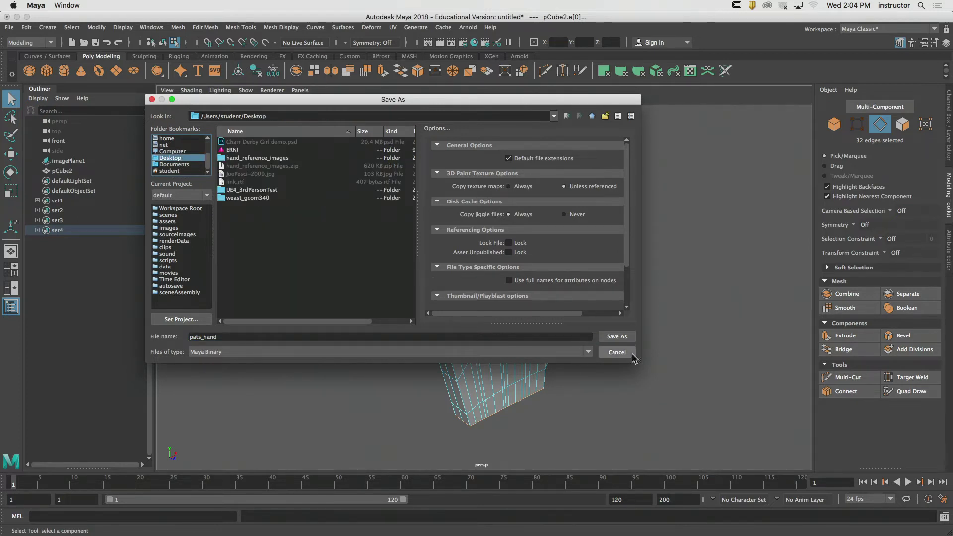
click(617, 337)
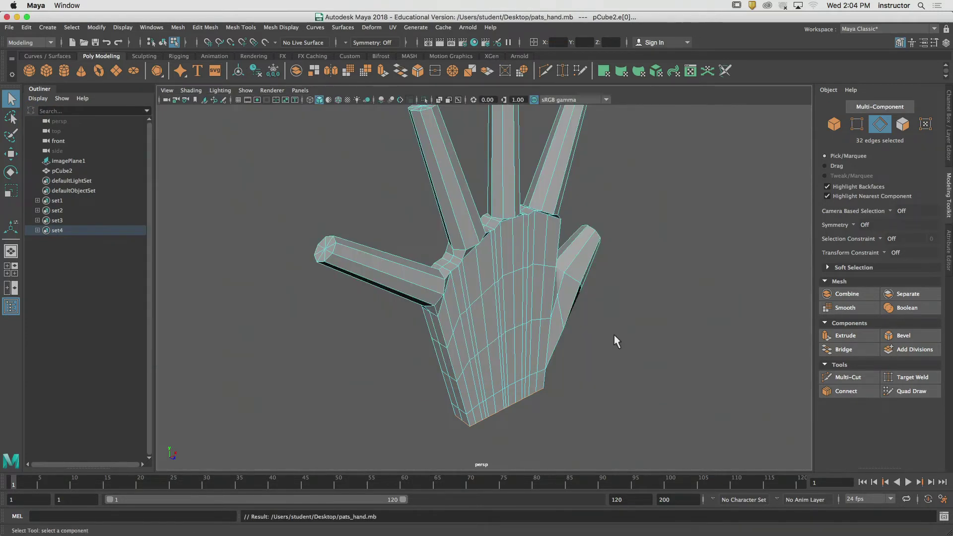
Clear the edge selection and try to apply Smooth to the hand mesh
click(376, 207)
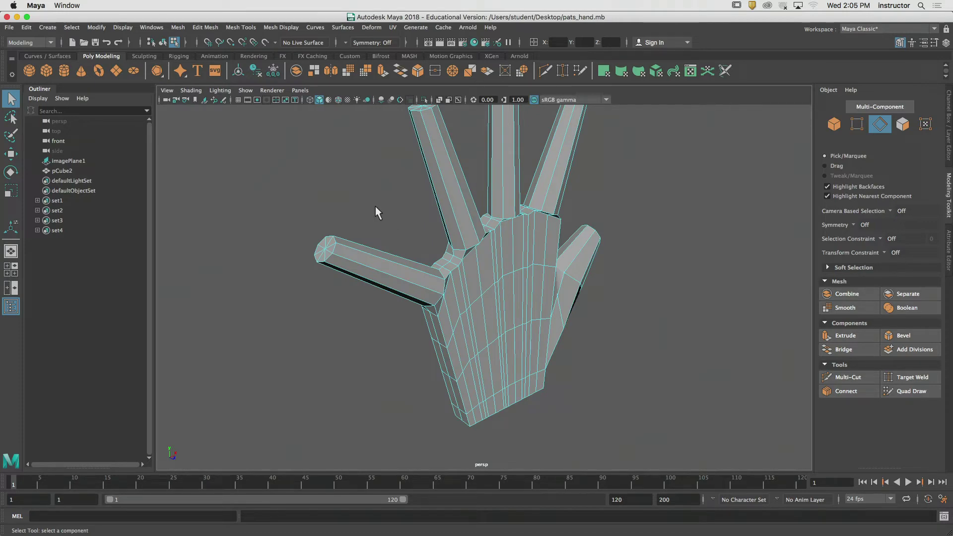
alt+drag(630, 231, 549, 240)
click(215, 28)
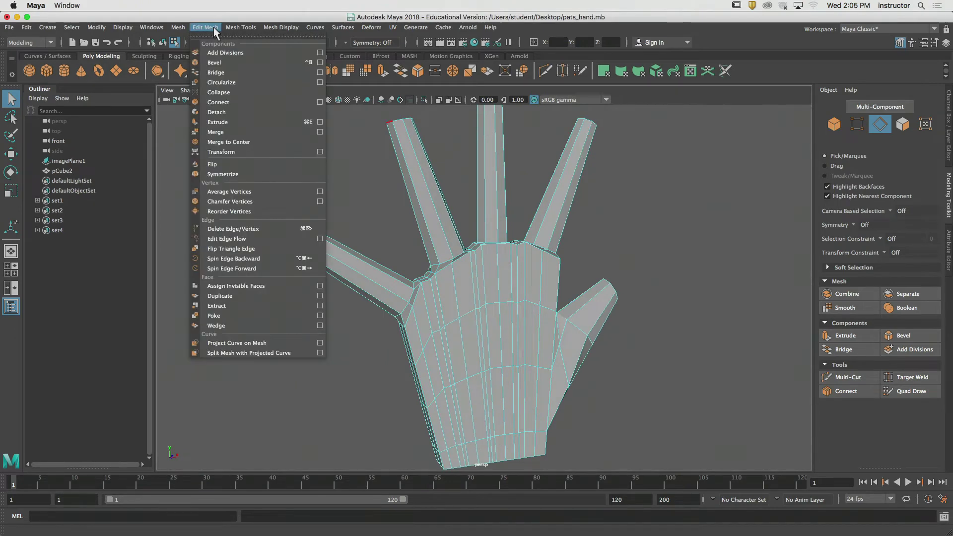
mouse_move(180, 28)
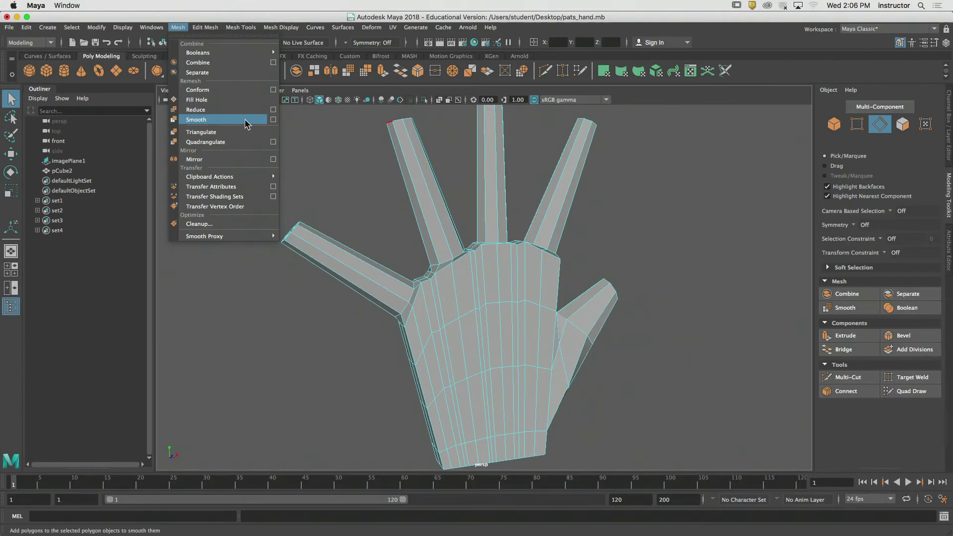
click(247, 123)
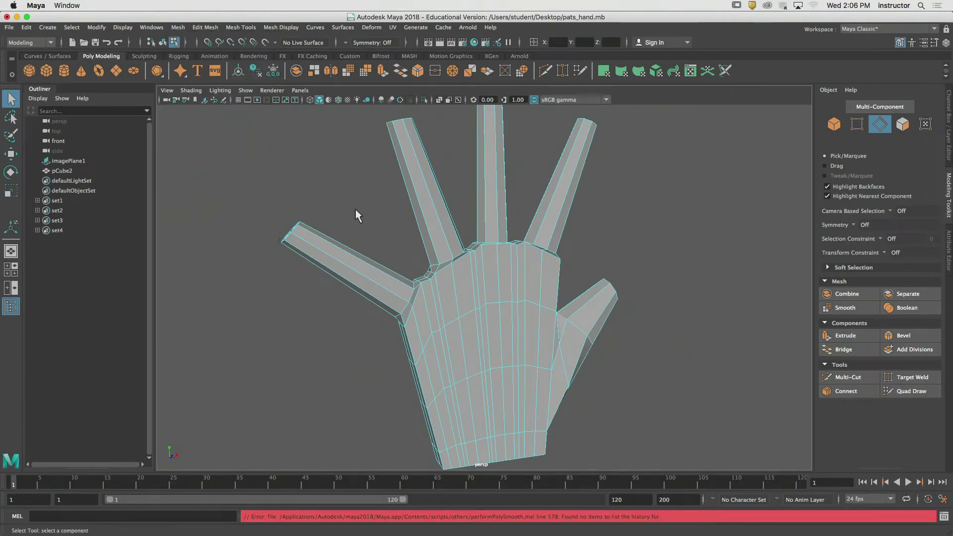
Select the hand mesh pCube2 in object mode and smooth it with one division
click(830, 126)
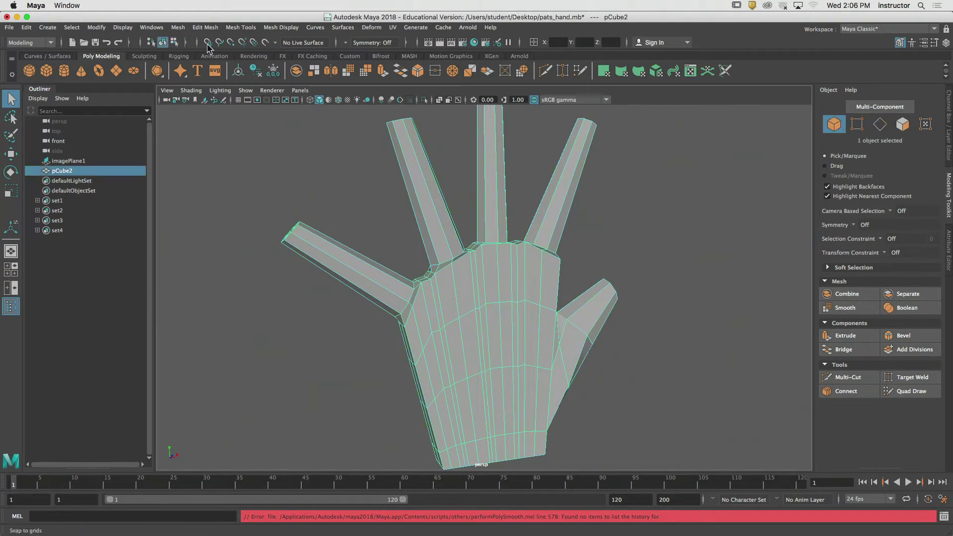
click(178, 28)
click(199, 120)
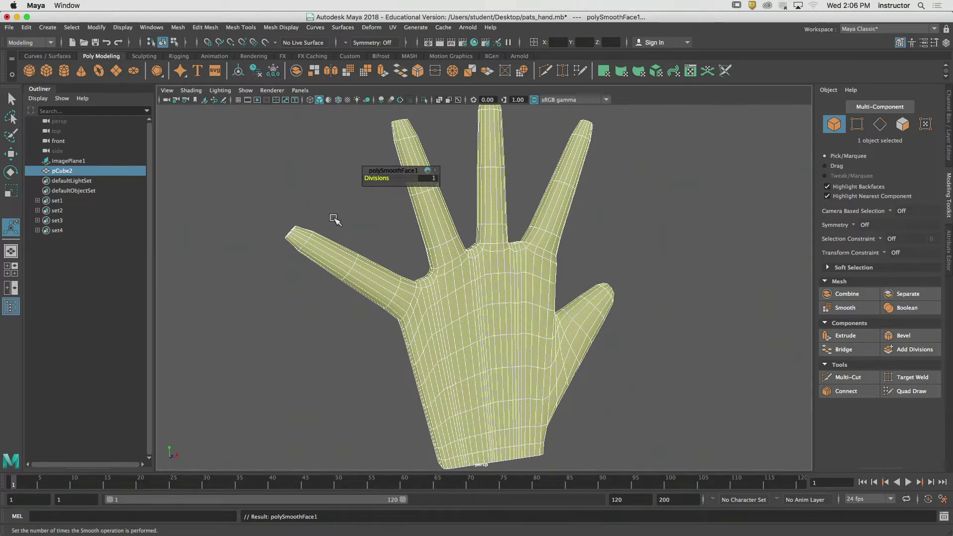
key(q)
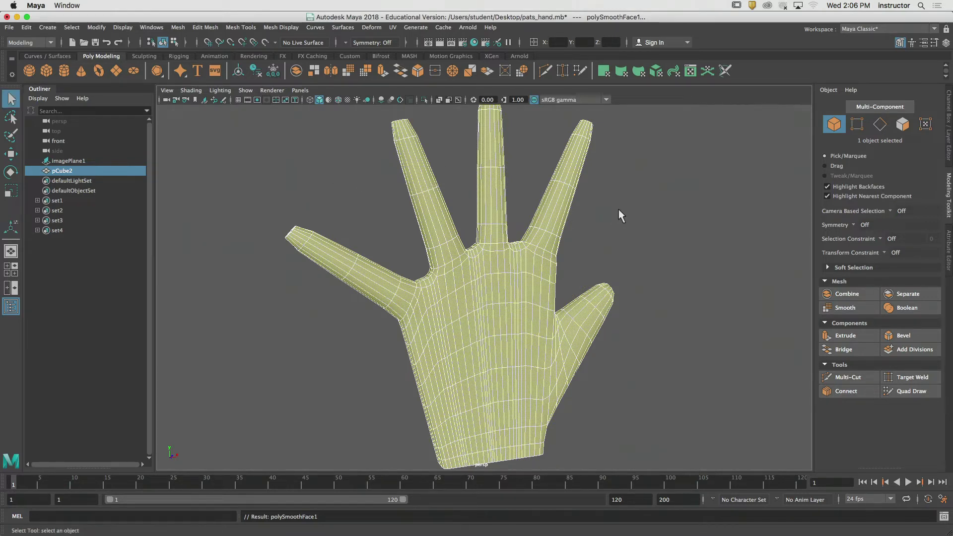
click(602, 219)
alt+drag(602, 219, 509, 230)
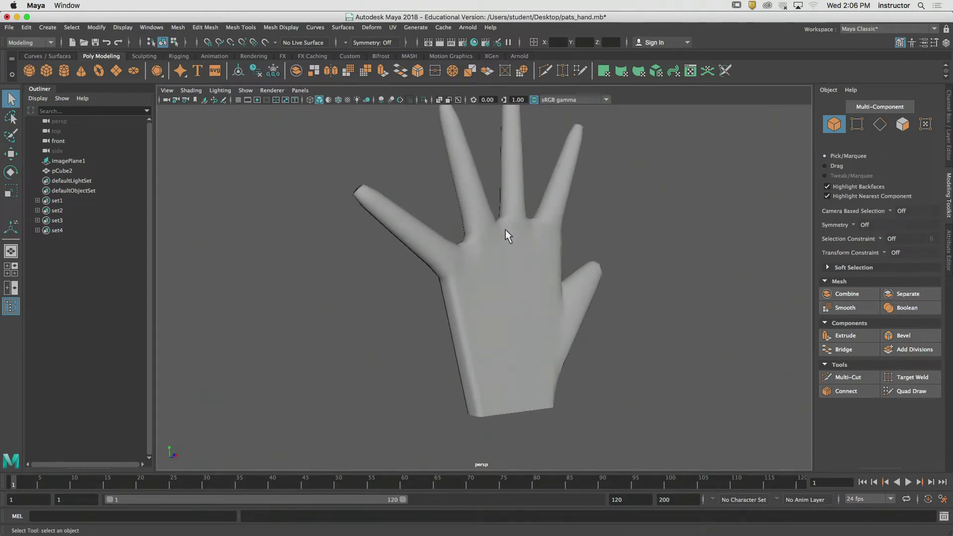
Select the border edge loop around the smoothed hand's wrist opening to inspect it, and clear the selection again
click(505, 229)
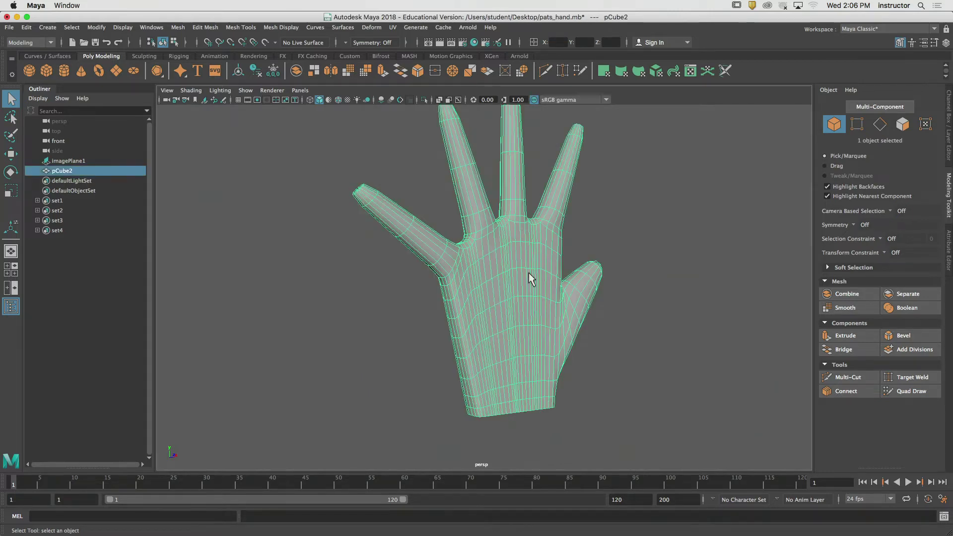
scroll(571, 396, up, 5)
alt+drag(560, 394, 685, 270)
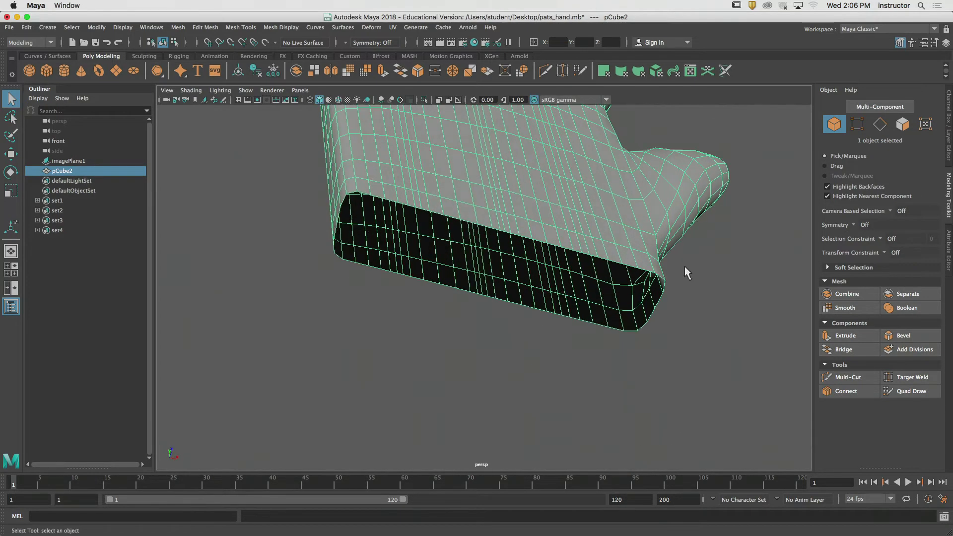
click(881, 125)
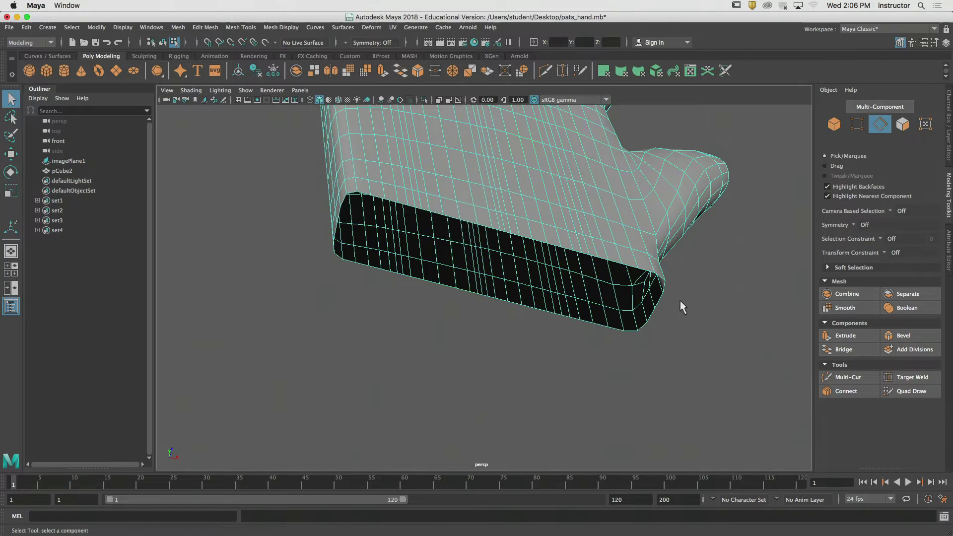
double_click(641, 273)
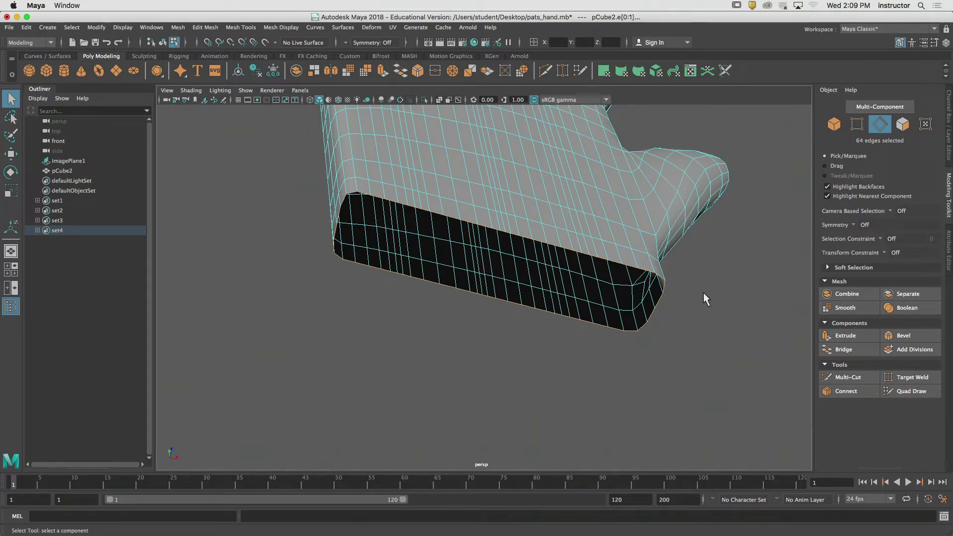
click(739, 236)
Return to object mode and examine the smoothed hand's shape from several angles
click(833, 131)
alt+drag(770, 164, 750, 234)
alt+middle_drag(749, 233, 751, 256)
alt+right_drag(751, 256, 587, 252)
alt+middle_drag(598, 186, 609, 249)
alt+right_drag(610, 248, 579, 252)
alt+drag(579, 252, 517, 300)
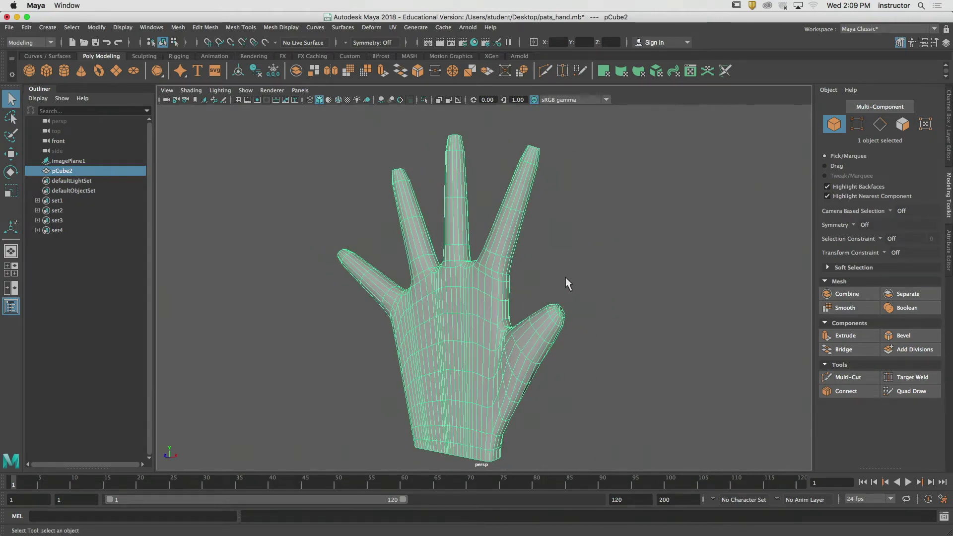
alt+drag(565, 277, 571, 300)
alt+right_drag(571, 299, 595, 299)
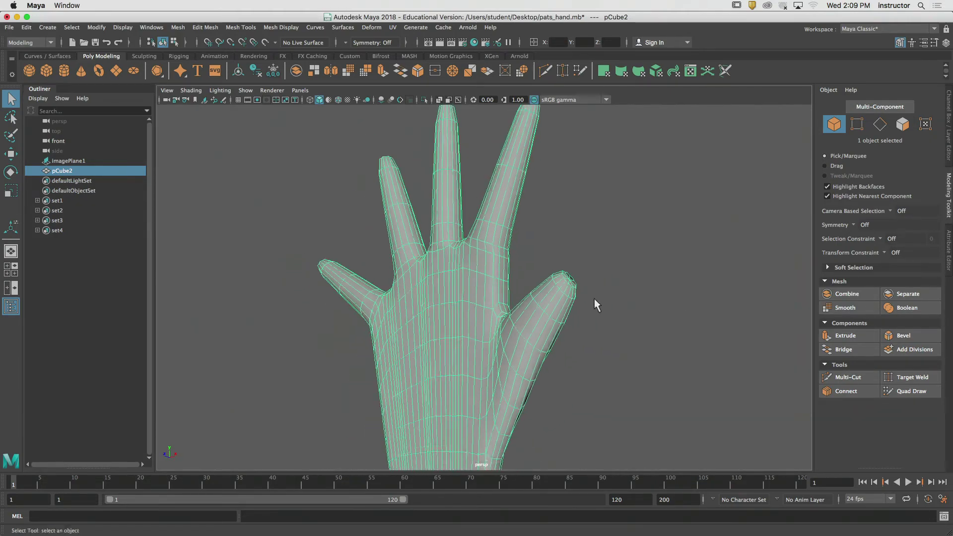
alt+drag(594, 299, 551, 296)
alt+right_drag(552, 297, 520, 299)
alt+drag(521, 299, 505, 306)
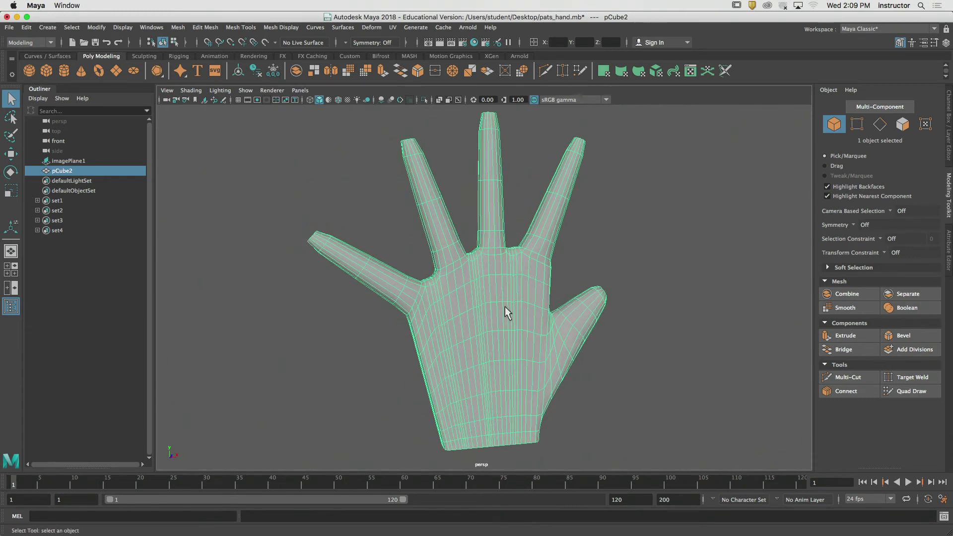
alt+middle_drag(505, 306, 415, 306)
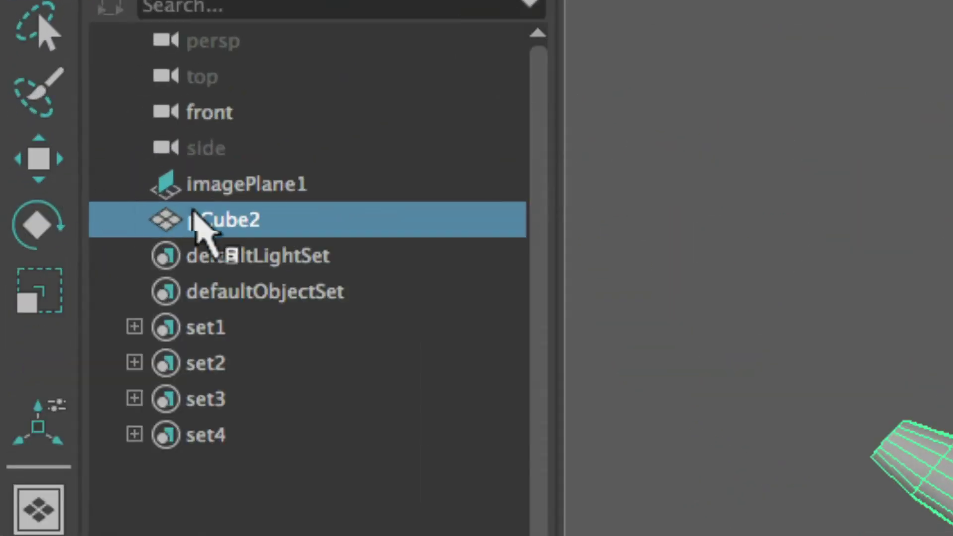
Rename the hand mesh pCube2 to stumpy and make it the live surface
double_click(194, 219)
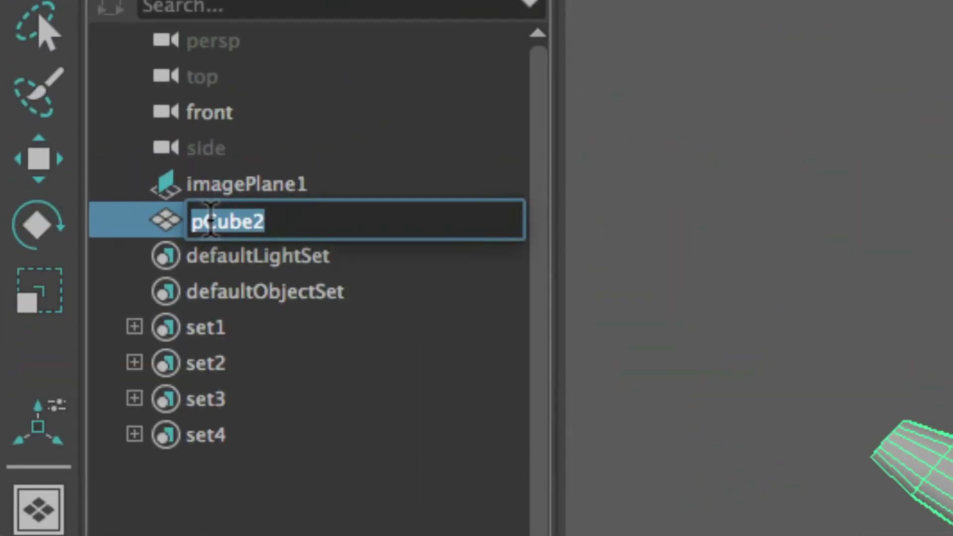
text(stumpy)
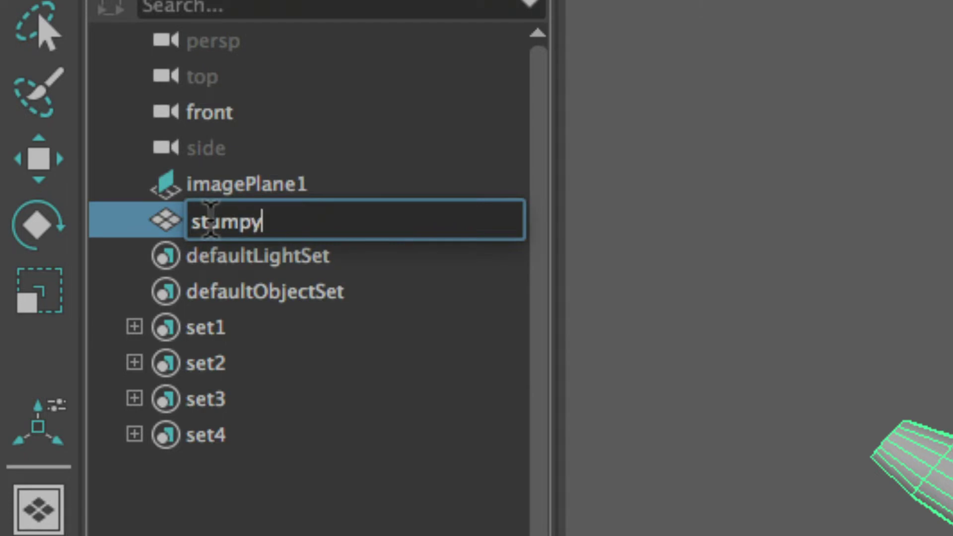
key(Return)
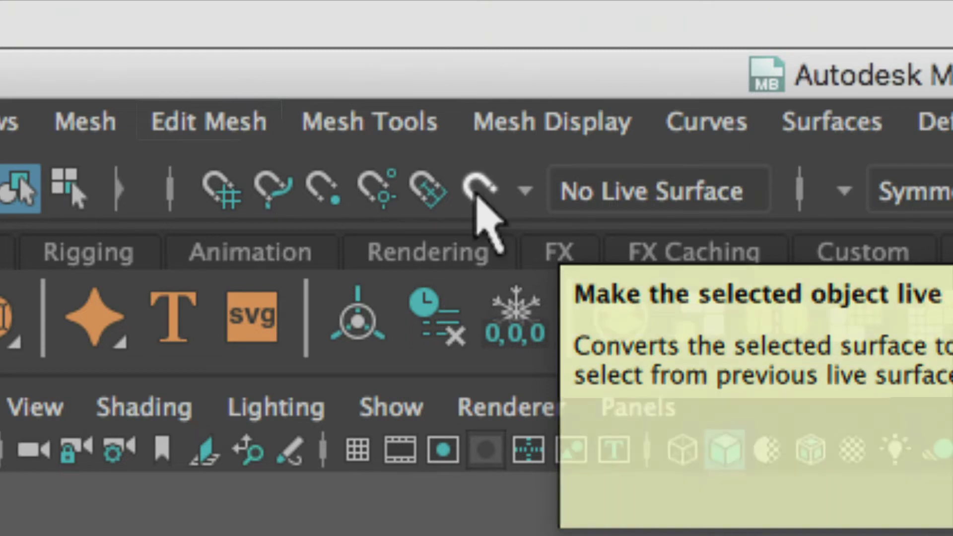
click(480, 194)
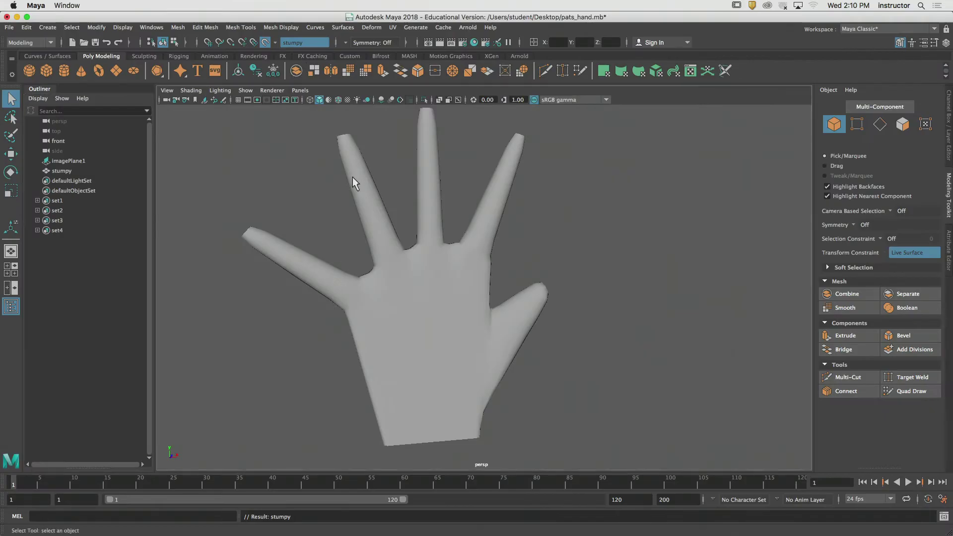
alt+drag(352, 177, 478, 232)
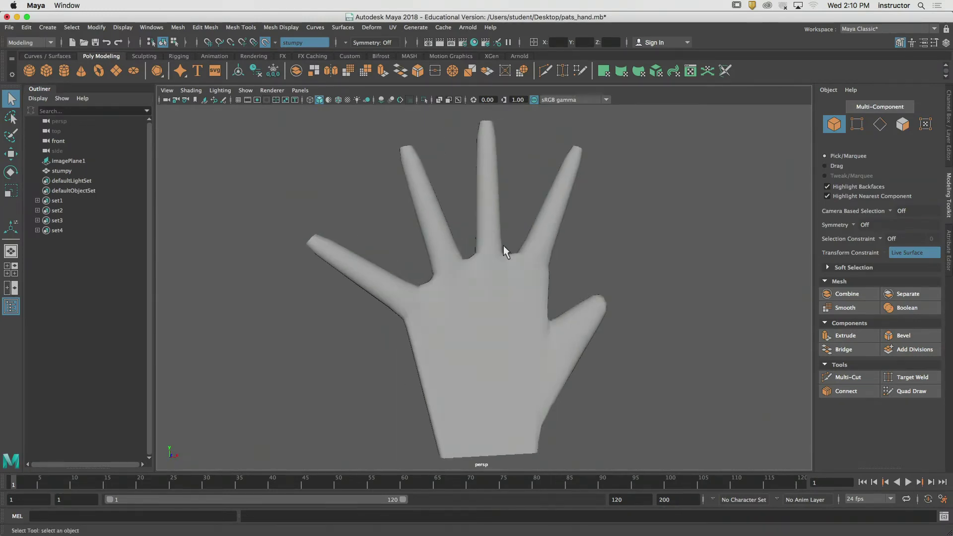
drag(369, 167, 579, 356)
drag(368, 198, 587, 370)
drag(332, 210, 564, 397)
mouse_move(515, 263)
alt+mouse_down()
mouse_move(545, 261)
mouse_move(480, 251)
mouse_move(520, 255)
alt+mouse_up()
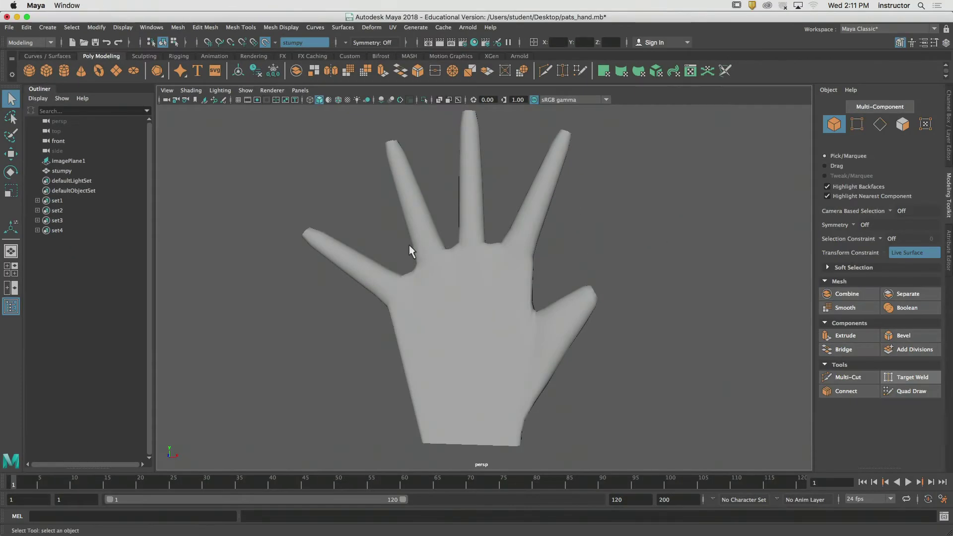
alt+middle_drag(552, 292, 539, 279)
alt+drag(539, 279, 510, 280)
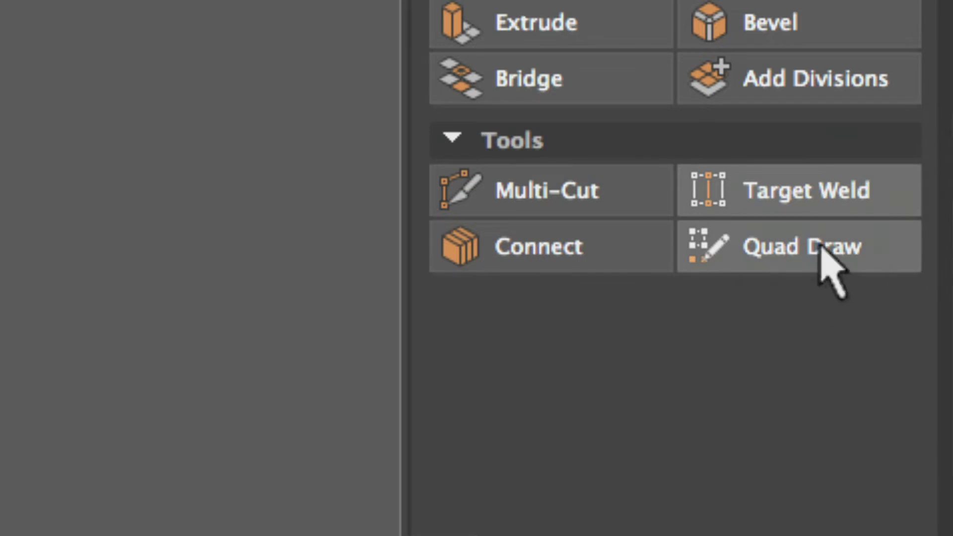
Activate the Quad Draw tool and read through its list of keyboard and mouse shortcuts
click(871, 251)
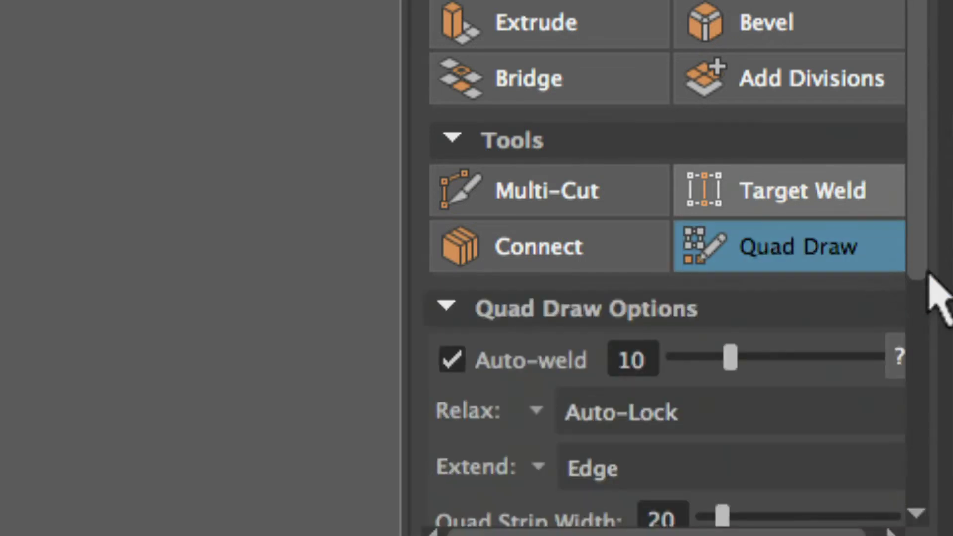
drag(923, 247, 919, 472)
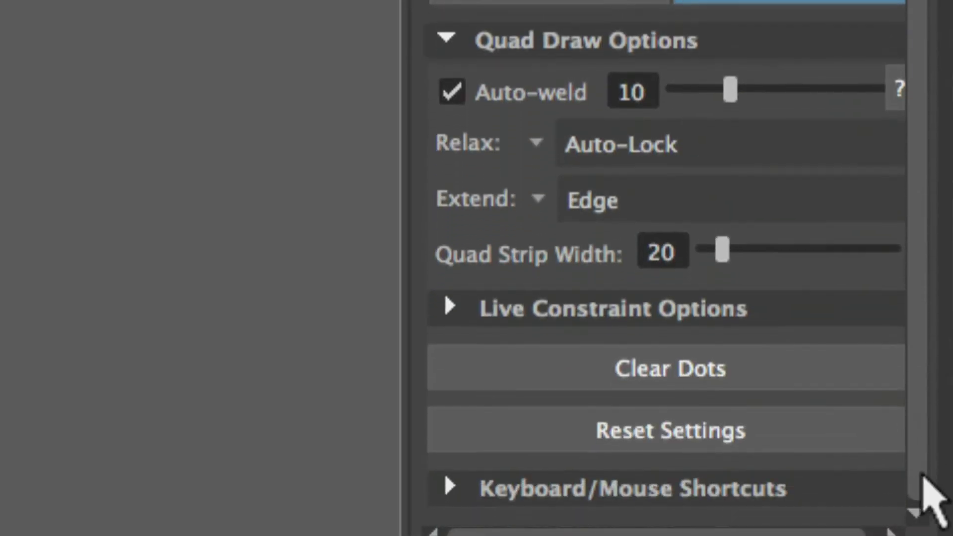
click(639, 488)
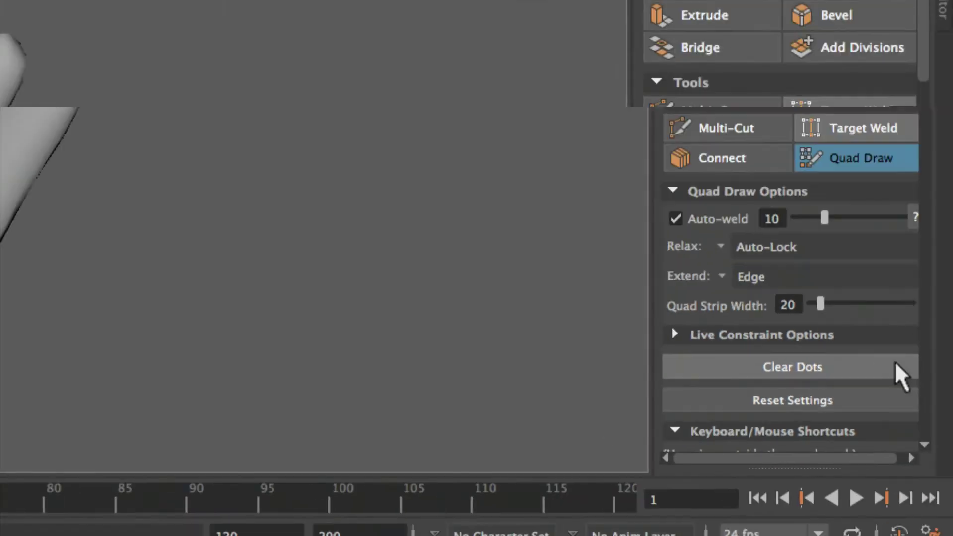
mouse_move(924, 76)
mouse_down()
mouse_move(945, 377)
mouse_move(933, 412)
mouse_up()
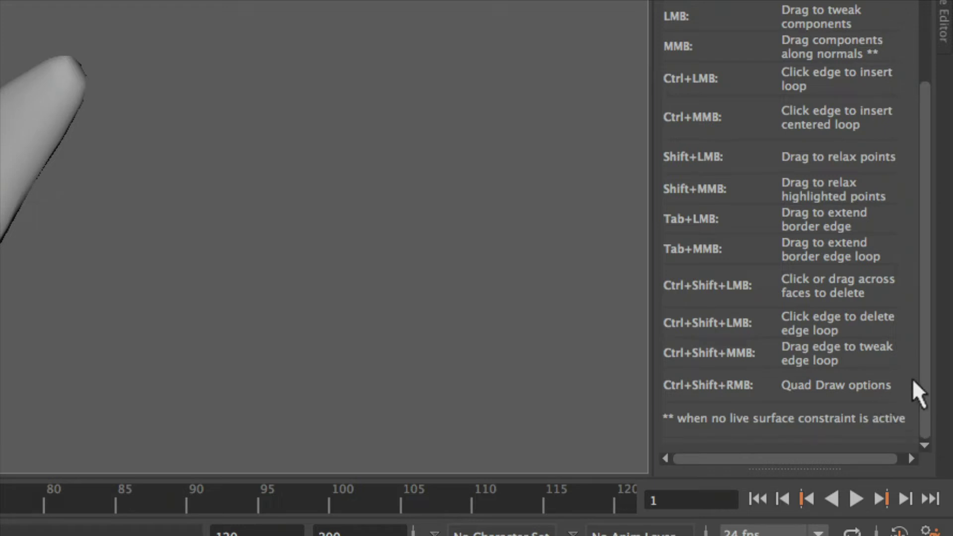
drag(922, 360, 910, 182)
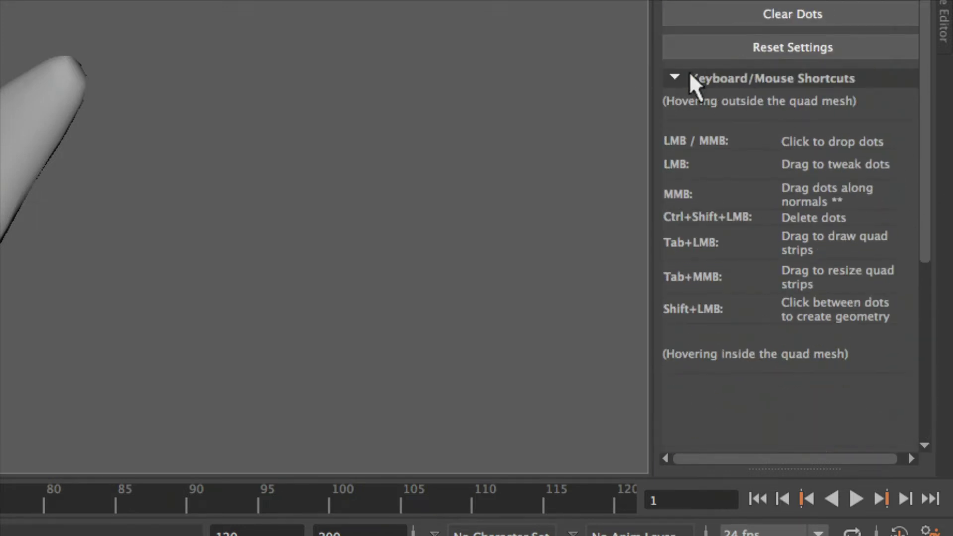
click(693, 79)
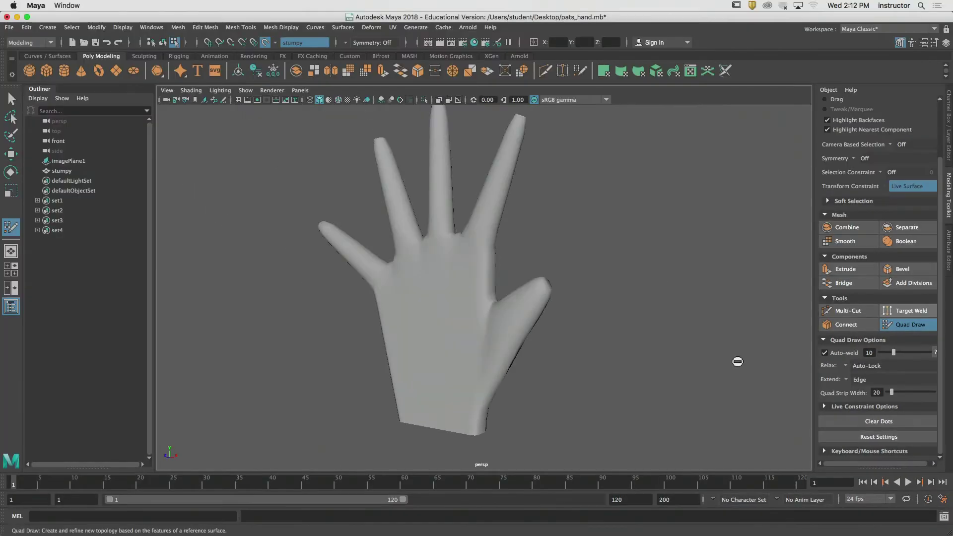
Drop Quad Draw dots on the hand surface just above the wrist edge and fill them into two adjacent quads
mouse_move(652, 337)
alt+mouse_down()
mouse_move(669, 324)
mouse_move(659, 330)
alt+mouse_up()
alt+middle_drag(512, 327, 536, 240)
alt+right_drag(537, 240, 642, 251)
alt+middle_drag(642, 250, 618, 295)
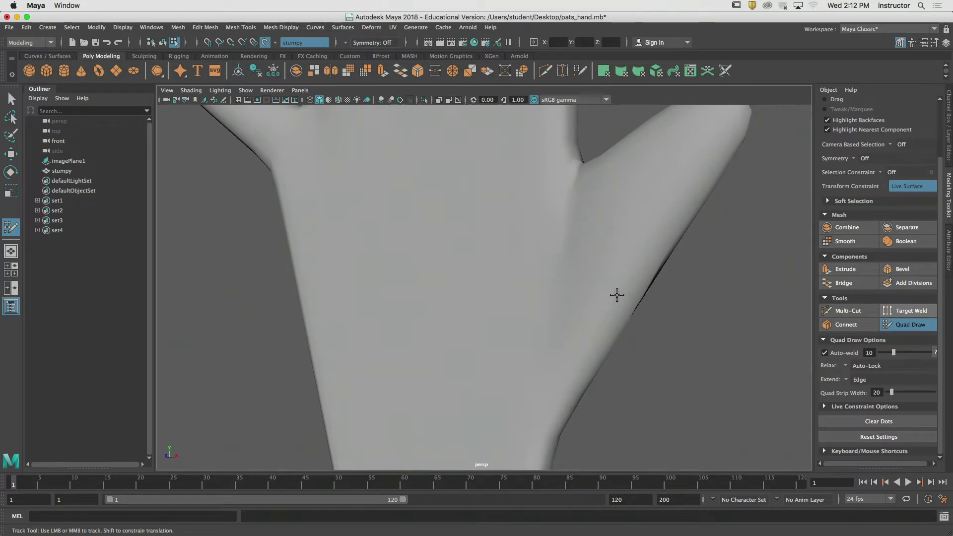
alt+drag(617, 295, 478, 303)
alt+right_drag(478, 304, 649, 303)
alt+middle_drag(618, 310, 611, 277)
alt+drag(611, 277, 596, 287)
alt+middle_drag(596, 286, 574, 287)
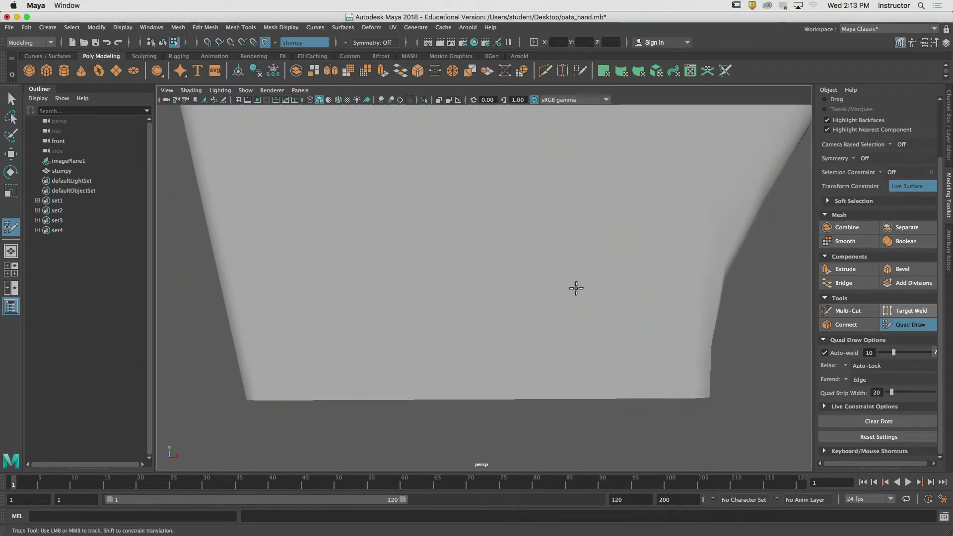
click(457, 388)
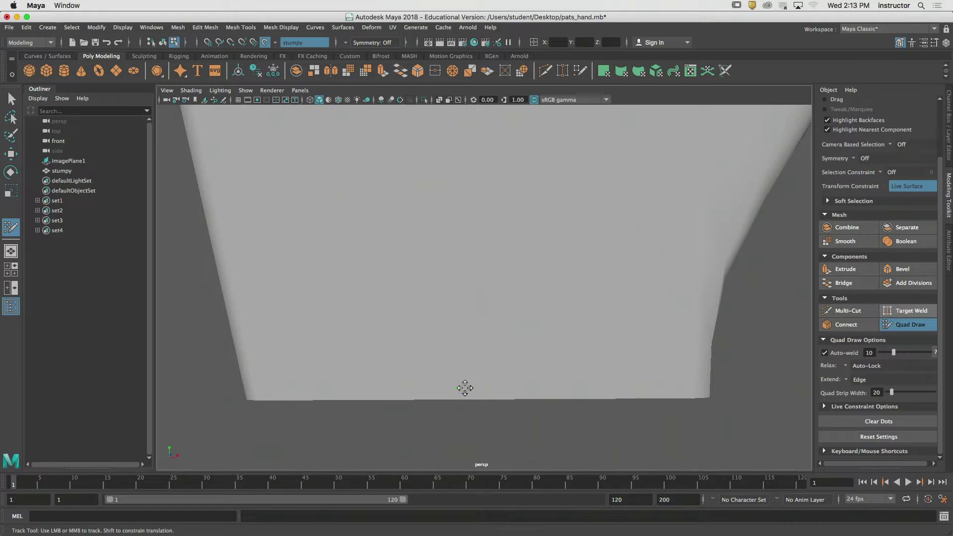
click(457, 339)
click(523, 339)
click(523, 387)
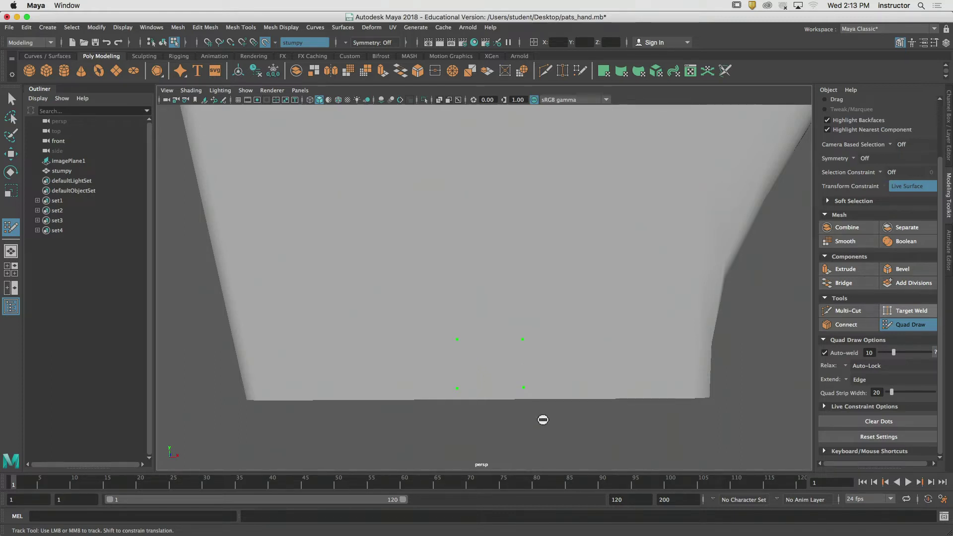
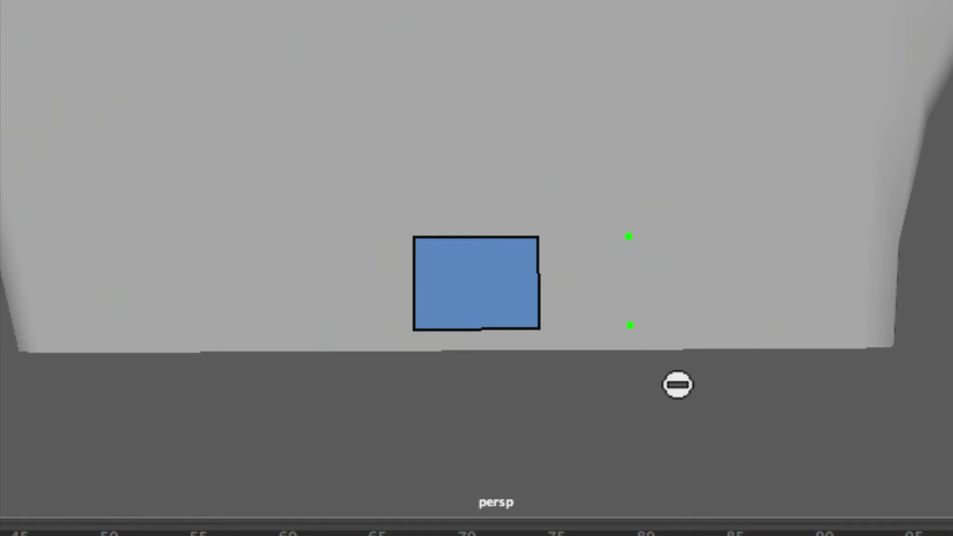
key(Return)
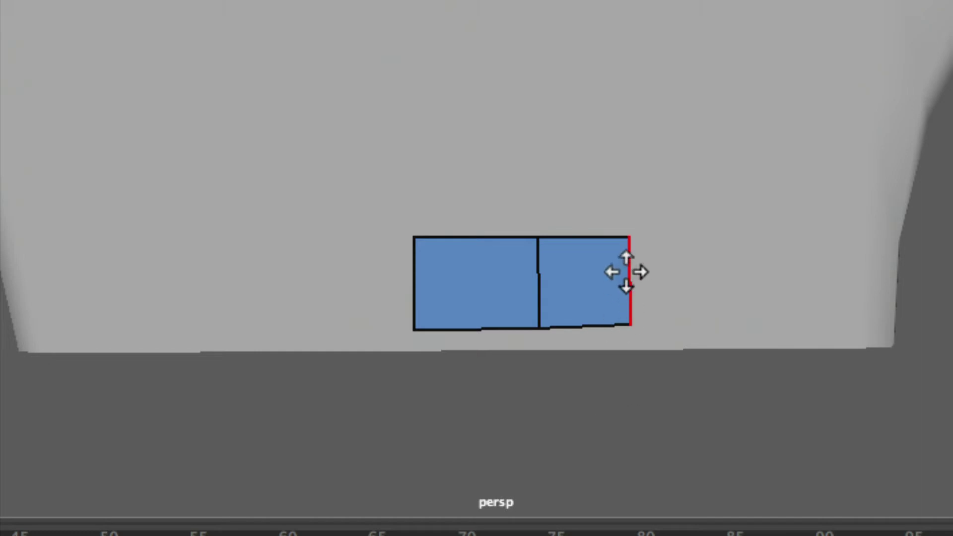
Redo the extension of the quad strip's thumb-side end edge so it adds one more quad toward the thumb side
drag(653, 291, 750, 288)
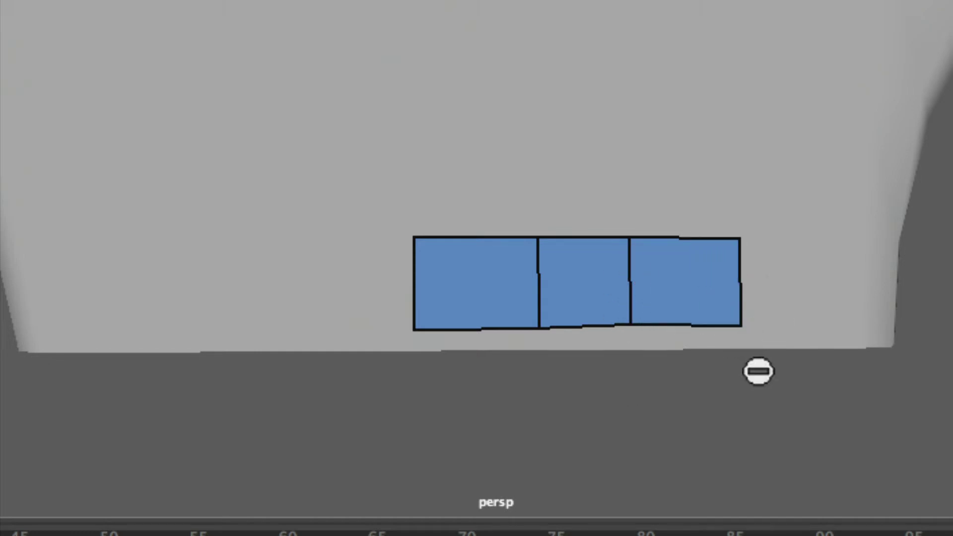
key(ctrl+z)
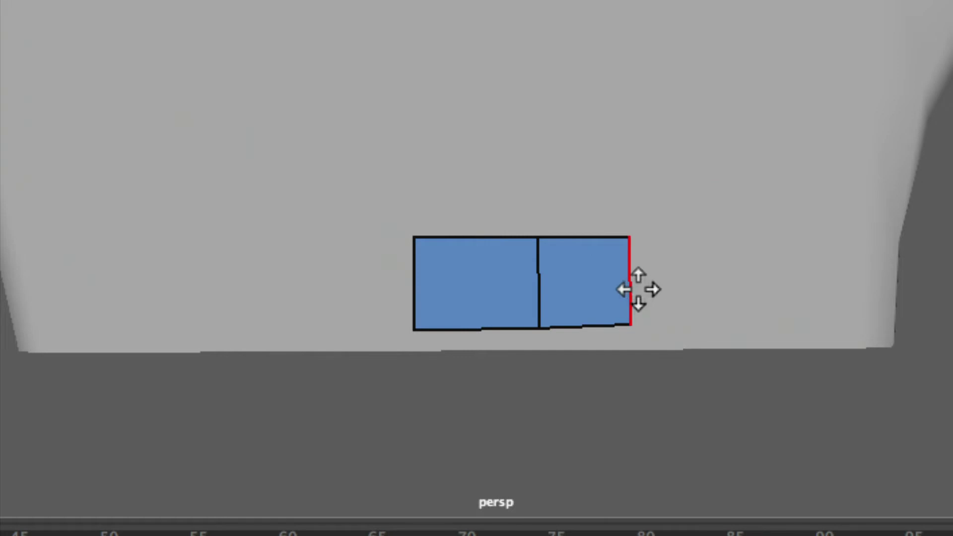
key(Tab)
drag(636, 298, 759, 301)
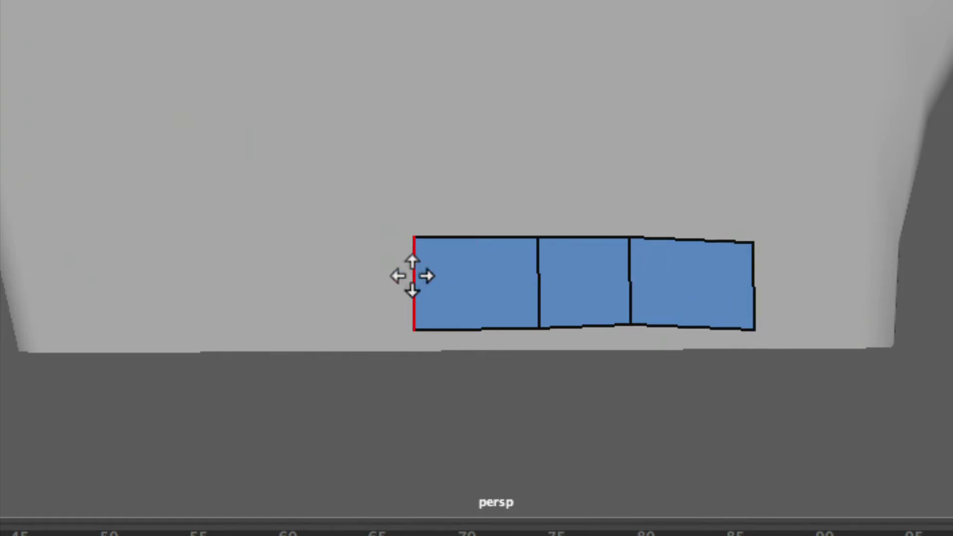
Place two dots beyond the strip's end opposite the thumb, fill them into a quad, and extend that end by another quad
click(310, 239)
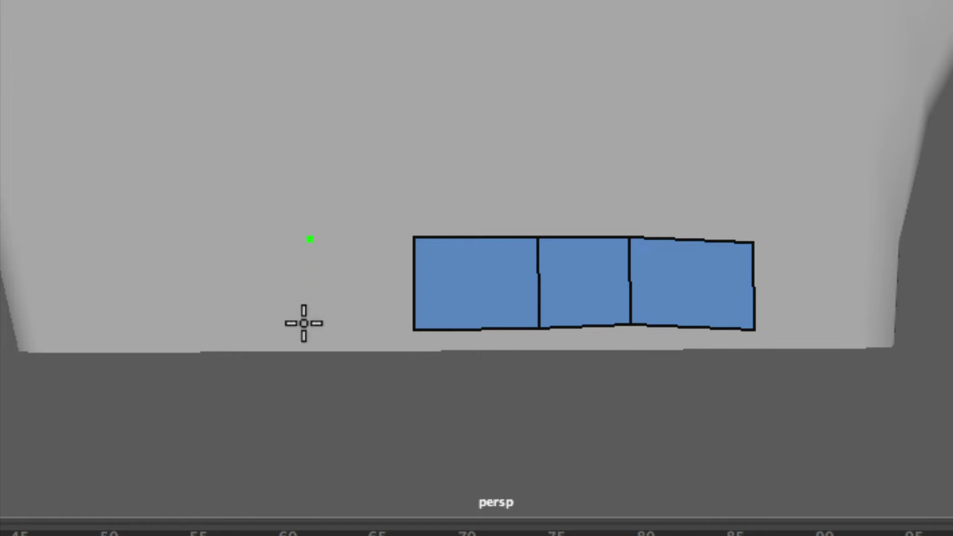
click(302, 323)
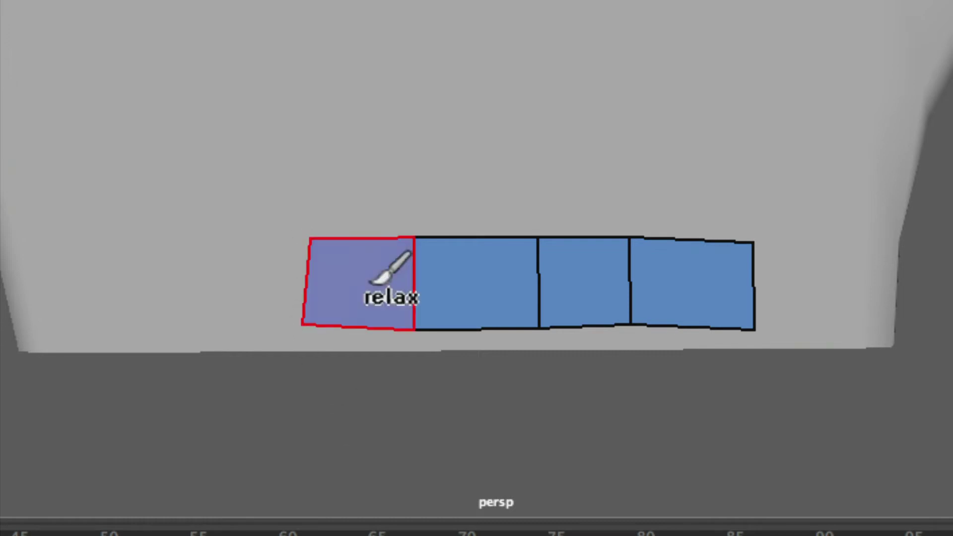
shift+click(366, 278)
ctrl+drag(313, 293, 124, 286)
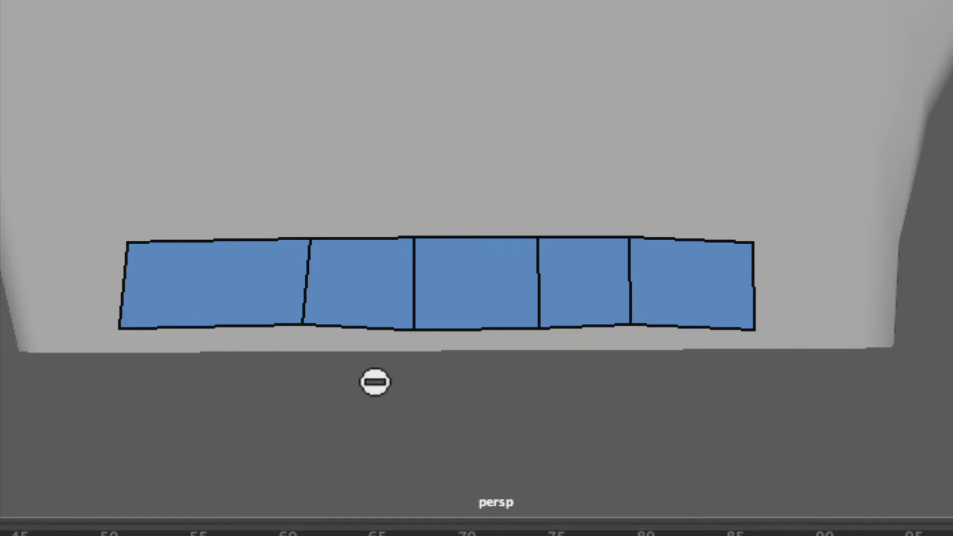
Try extending the strip's upper border into extra rows and adding a single side quad, and undo these extensions
ctrl+drag(357, 241, 358, 124)
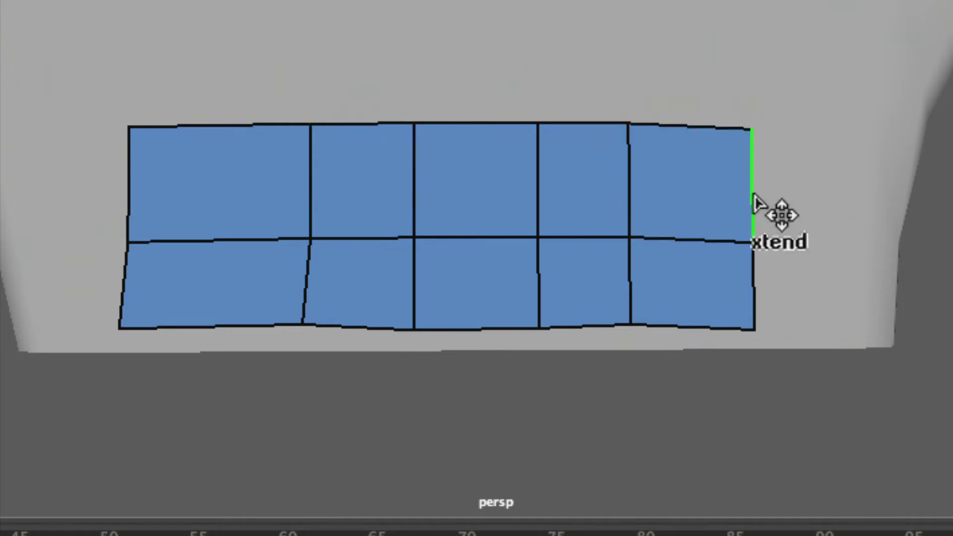
ctrl+drag(755, 198, 868, 201)
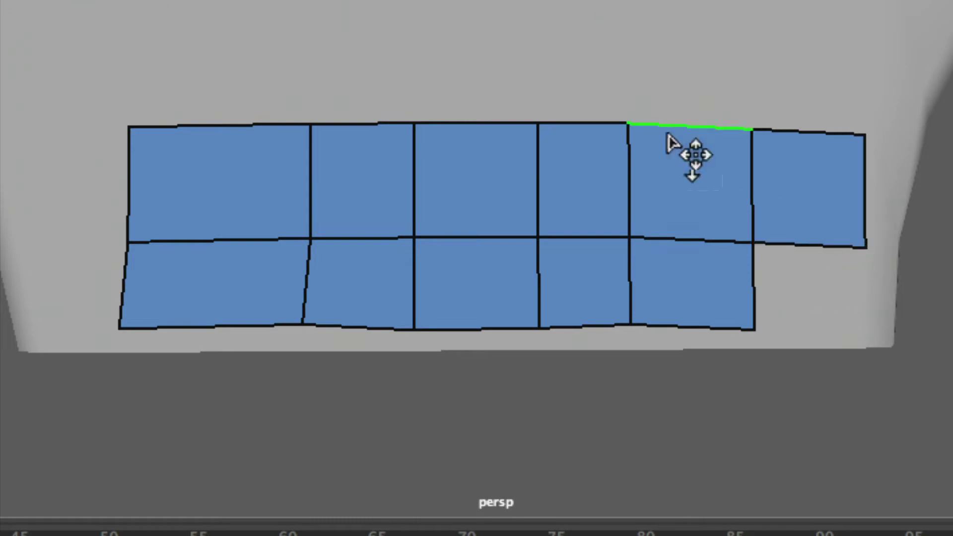
middle_drag(574, 123, 570, 25)
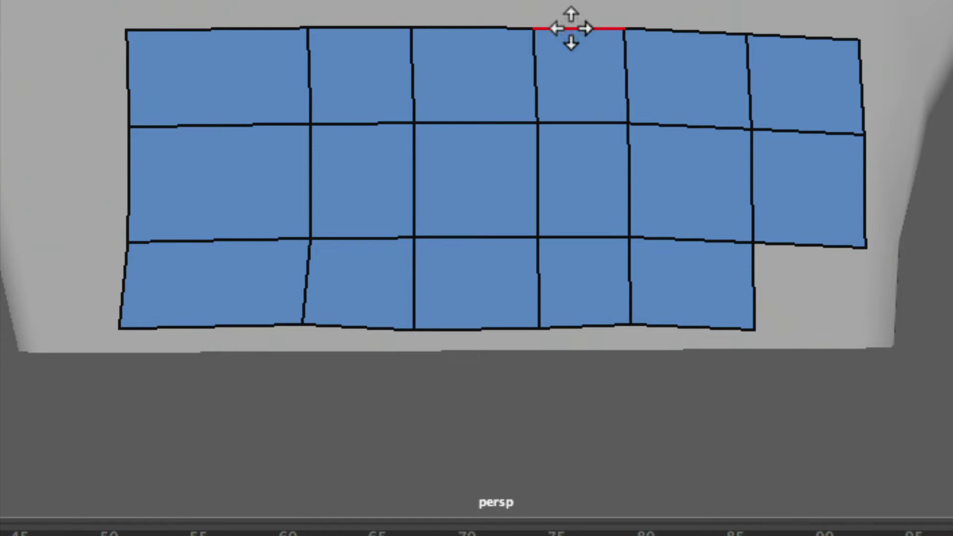
key(ctrl+z)
key(ctrl+z)
key(ctrl+z)
Extend the strip's thumb-side end edge by one quad, up to the corner of the wrist
alt+middle_drag(715, 178, 740, 155)
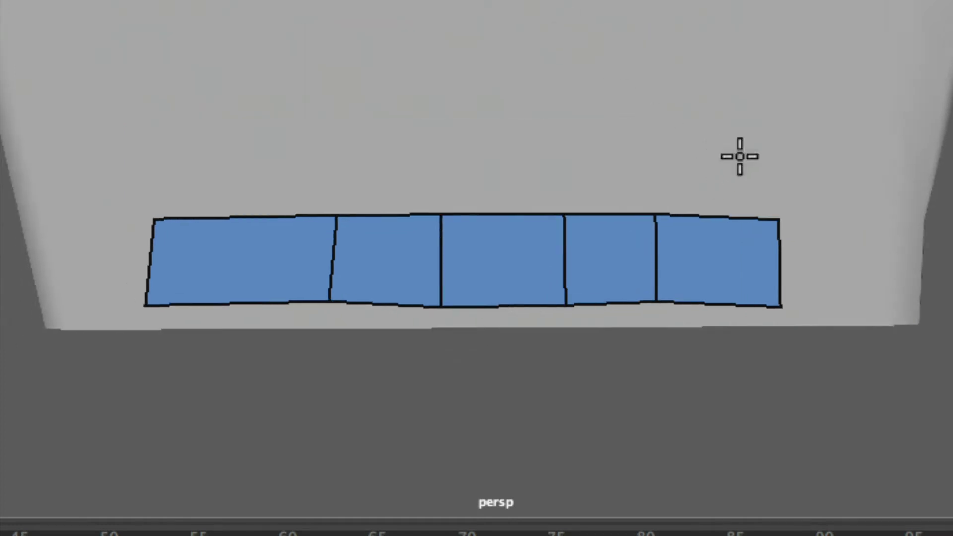
alt+right_drag(735, 156, 512, 172)
alt+middle_drag(599, 147, 617, 288)
mouse_move(645, 259)
alt+mouse_down()
mouse_move(479, 230)
mouse_move(311, 230)
mouse_move(643, 233)
mouse_move(613, 236)
alt+mouse_up()
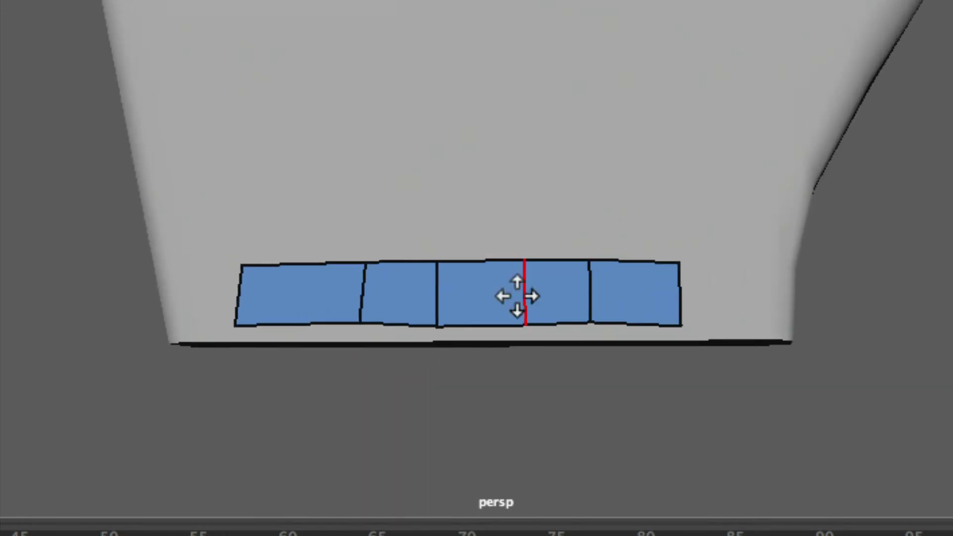
key(Tab)
drag(691, 297, 771, 298)
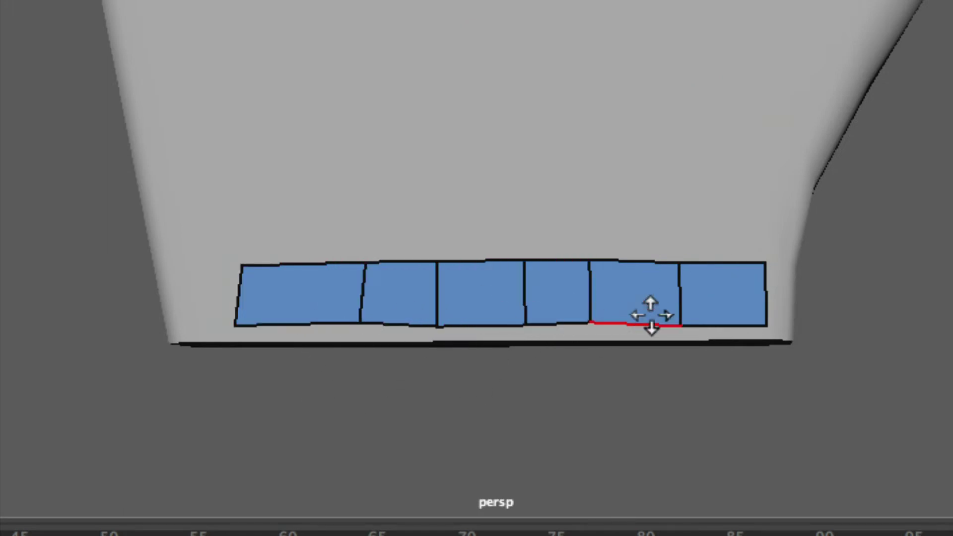
Extend the strip quad by quad across the other face of the wrist and around the corner toward its starting end
mouse_move(720, 305)
alt+mouse_down()
mouse_move(587, 311)
mouse_move(462, 341)
mouse_move(529, 345)
mouse_move(386, 343)
mouse_move(436, 338)
mouse_move(455, 341)
mouse_move(264, 361)
mouse_move(314, 324)
mouse_move(569, 286)
mouse_move(417, 281)
mouse_move(430, 282)
alt+mouse_up()
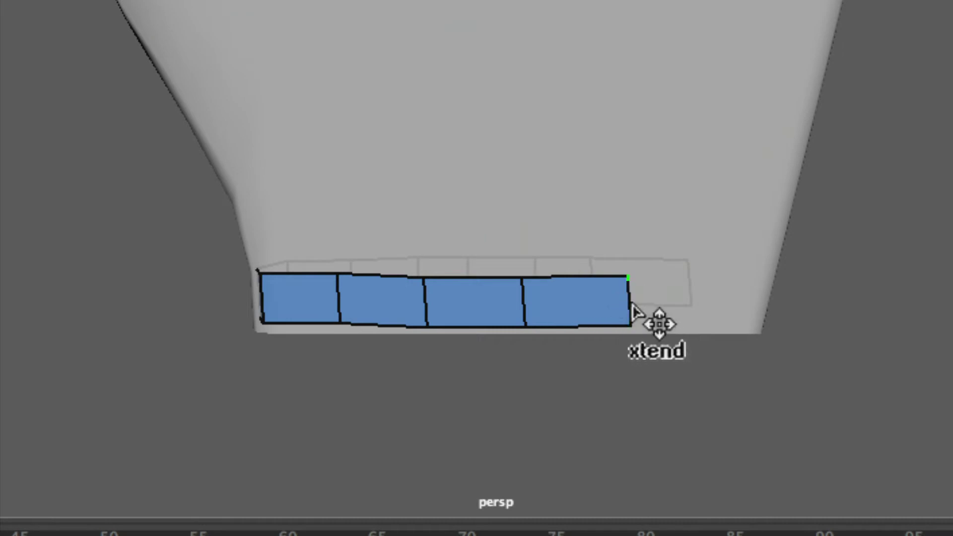
drag(632, 304, 598, 304)
alt+middle_drag(598, 305, 390, 298)
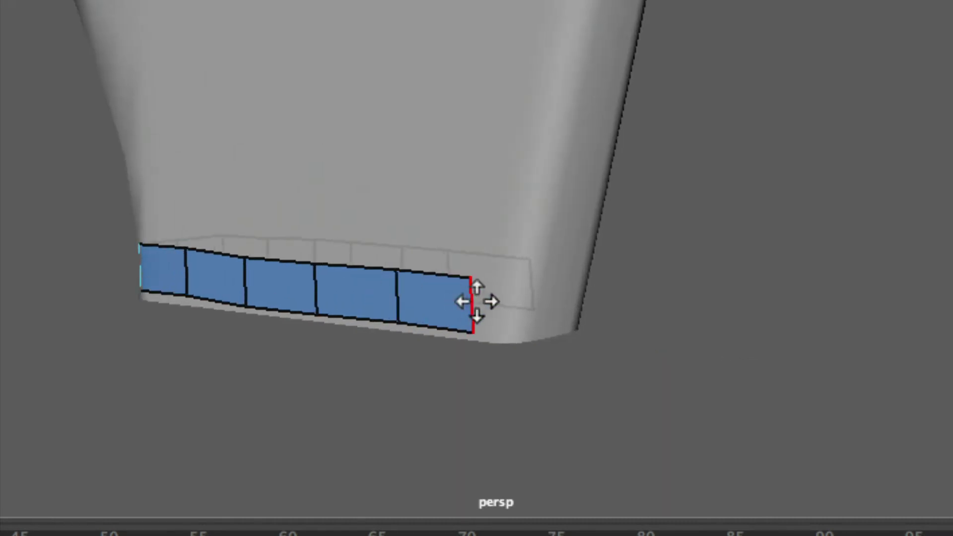
drag(520, 308, 436, 305)
alt+drag(528, 312, 409, 302)
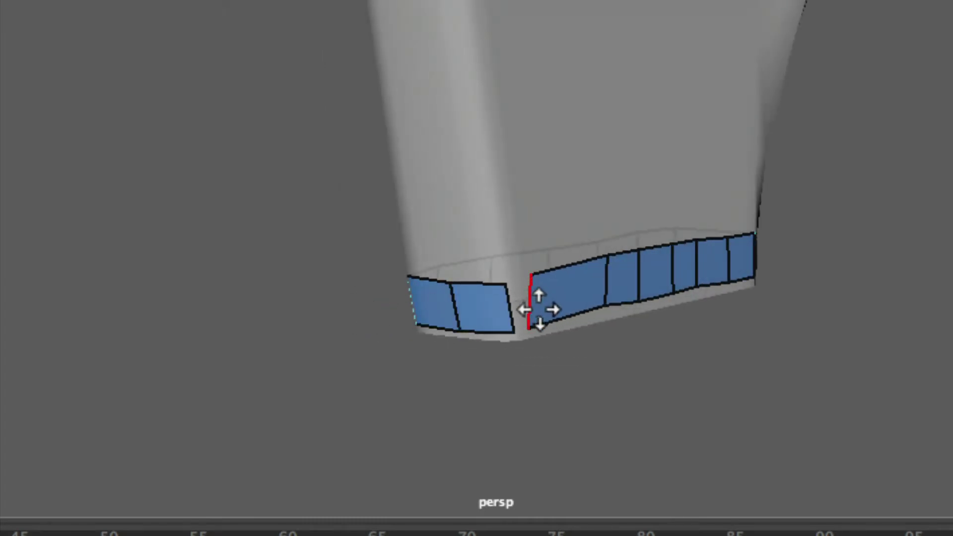
Weld the upper and lower vertices of one strip end onto the other end to close the ring around the wrist
alt+drag(504, 321, 468, 315)
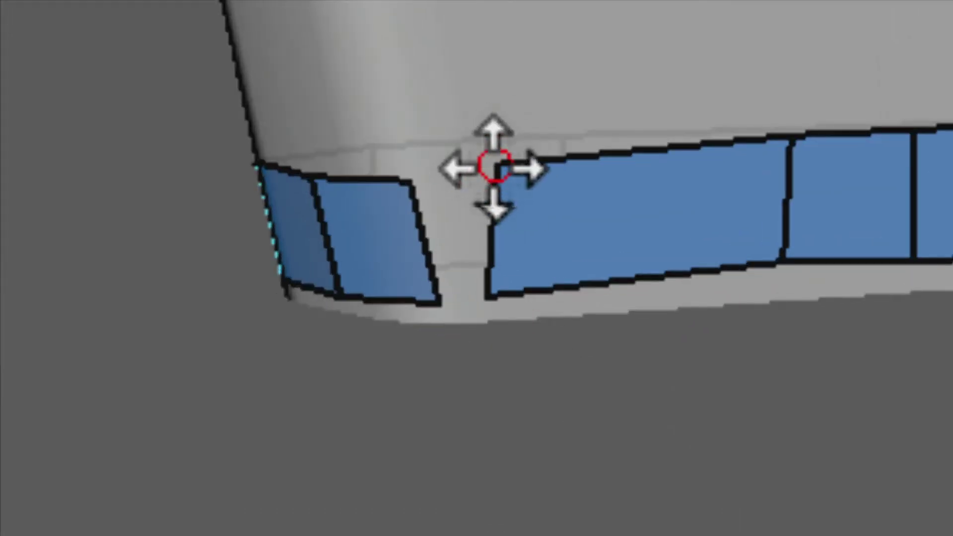
drag(507, 166, 435, 172)
drag(499, 310, 466, 304)
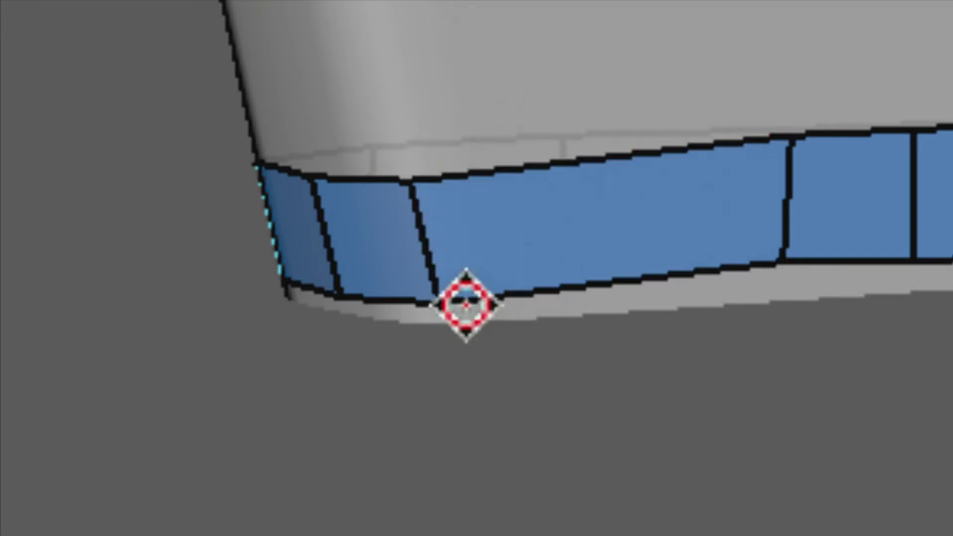
alt+drag(589, 297, 549, 283)
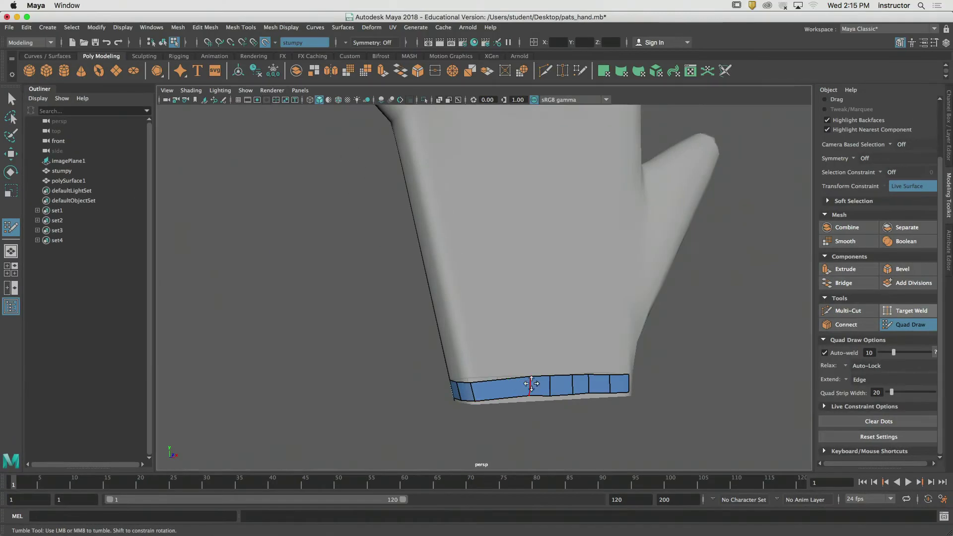
Relax the quads all around the wrist ring to even out their spacing
mouse_move(531, 383)
alt+mouse_down()
mouse_move(425, 373)
mouse_move(671, 383)
mouse_move(362, 366)
mouse_move(552, 389)
mouse_move(530, 389)
alt+mouse_up()
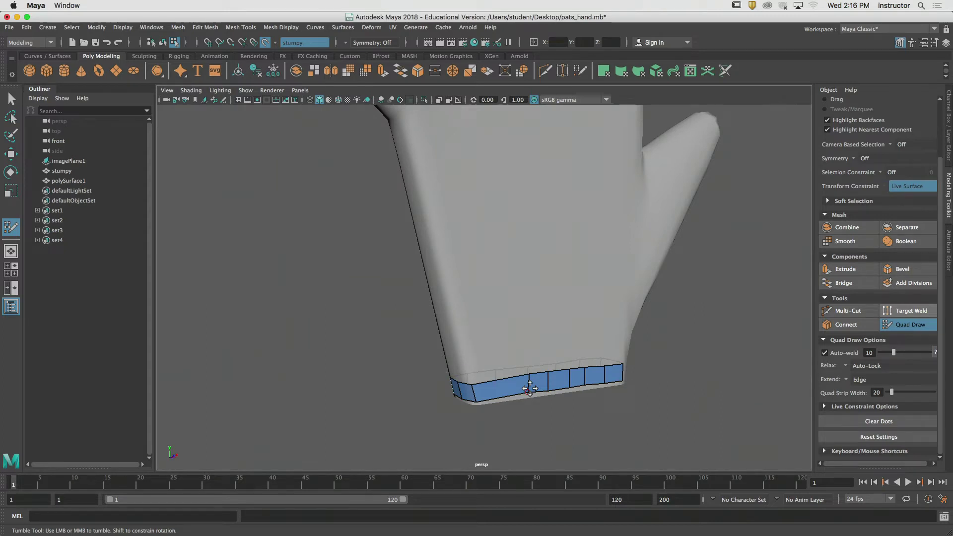
alt+drag(579, 386, 547, 386)
alt+right_drag(547, 385, 621, 364)
alt+middle_drag(551, 382, 469, 318)
alt+drag(469, 317, 462, 347)
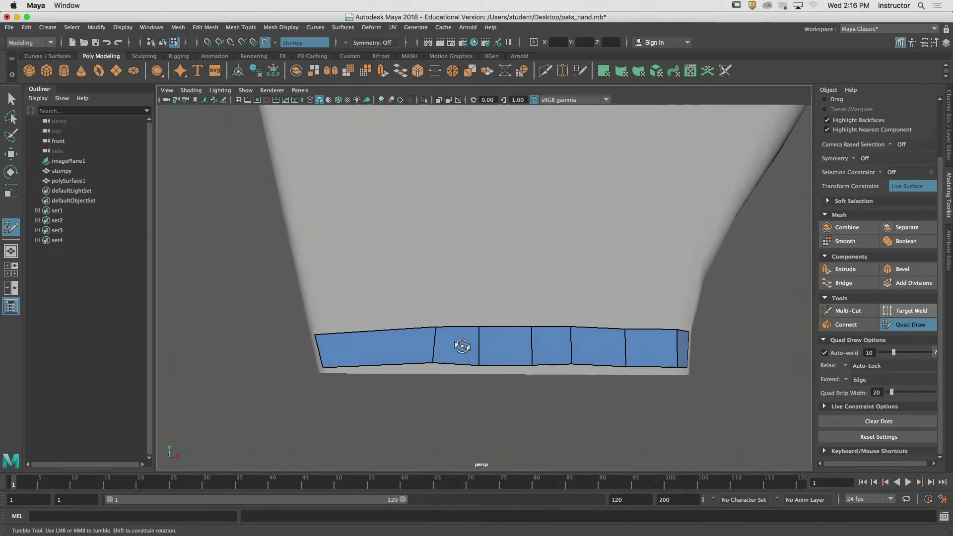
mouse_move(660, 351)
alt+mouse_down()
mouse_move(440, 350)
mouse_move(683, 347)
alt+mouse_up()
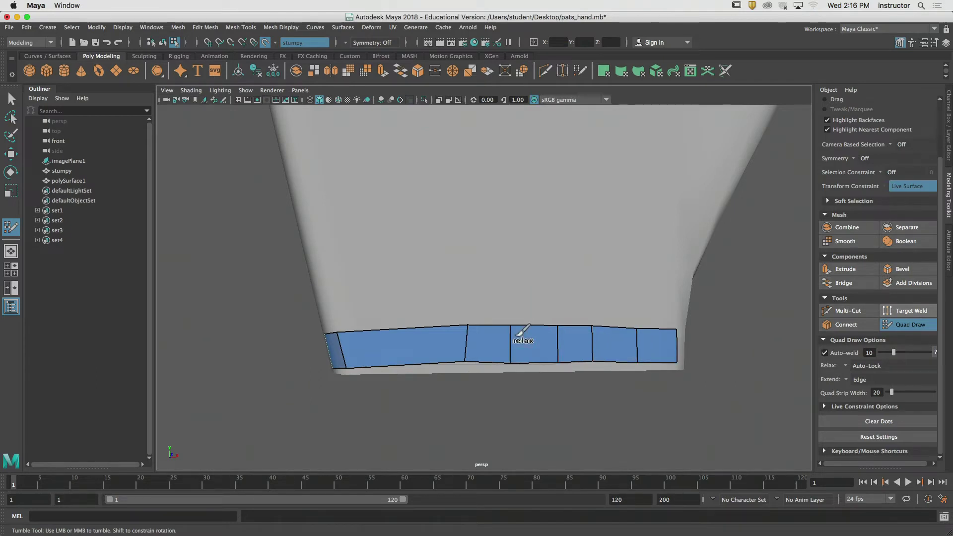
mouse_move(520, 333)
shift+mouse_down()
mouse_move(472, 349)
mouse_move(452, 333)
mouse_move(627, 340)
shift+mouse_up()
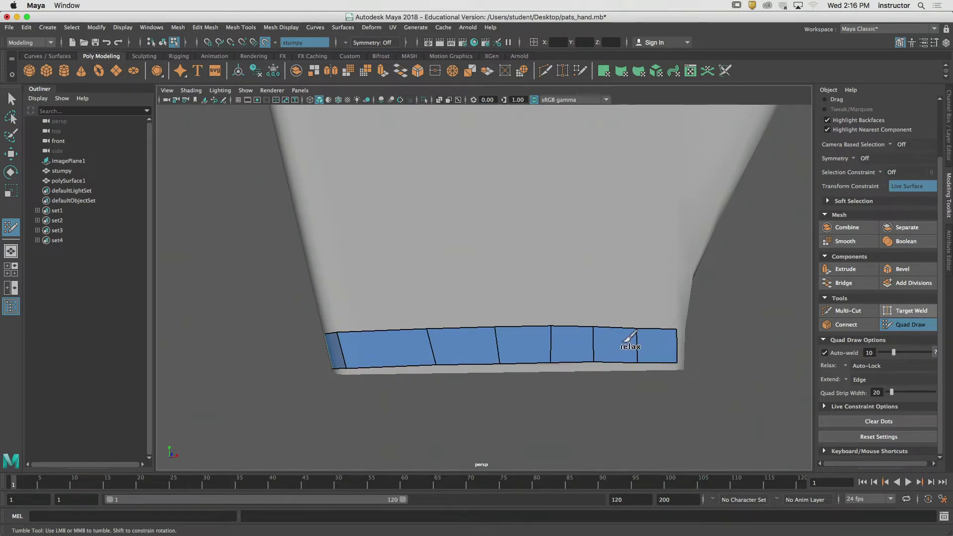
mouse_move(454, 343)
shift+mouse_down()
mouse_move(370, 346)
mouse_move(646, 346)
shift+mouse_up()
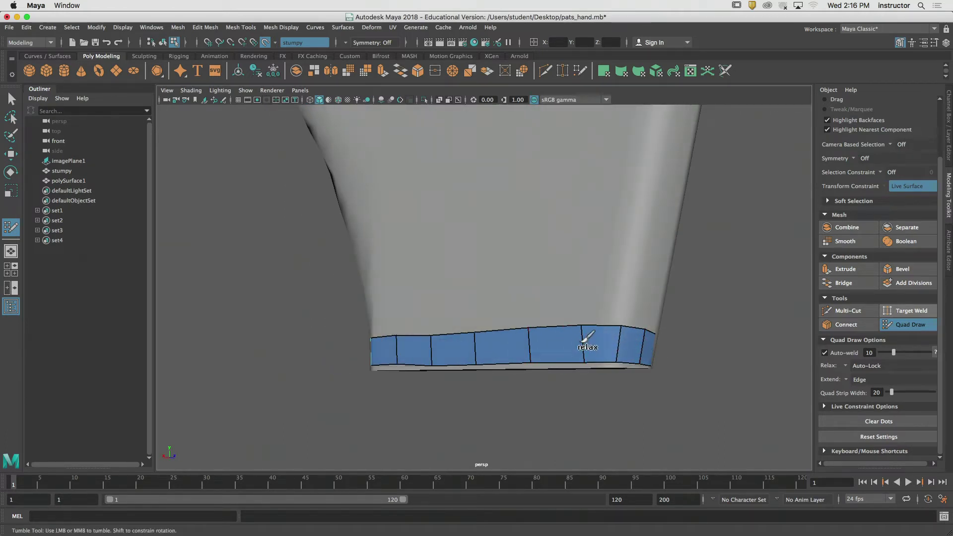
shift+drag(472, 340, 536, 346)
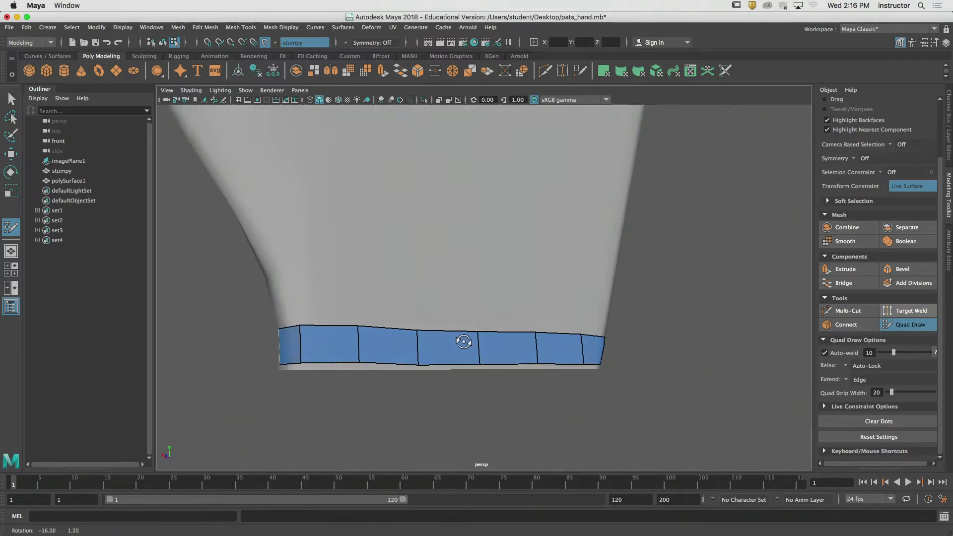
mouse_move(325, 343)
shift+mouse_down()
mouse_move(299, 342)
mouse_move(471, 354)
shift+mouse_up()
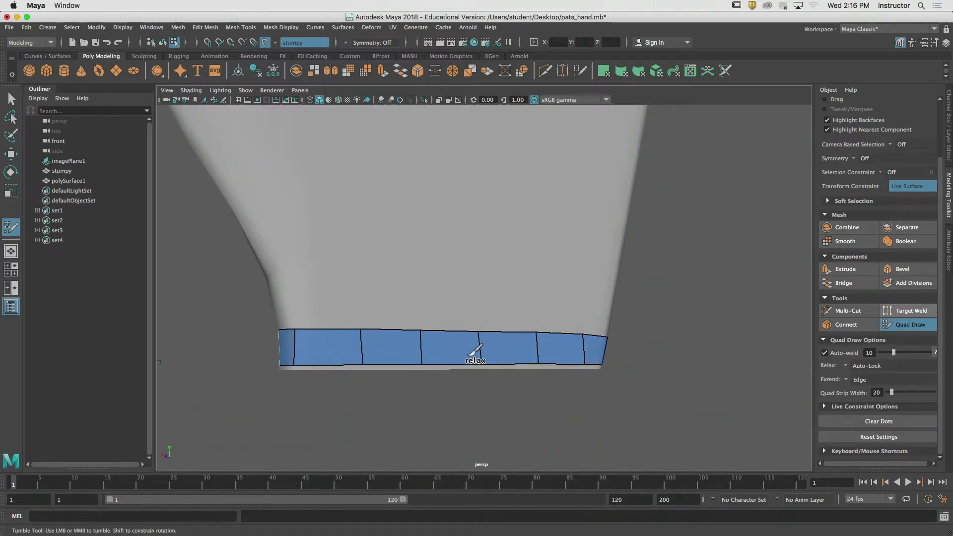
alt+drag(591, 355, 454, 361)
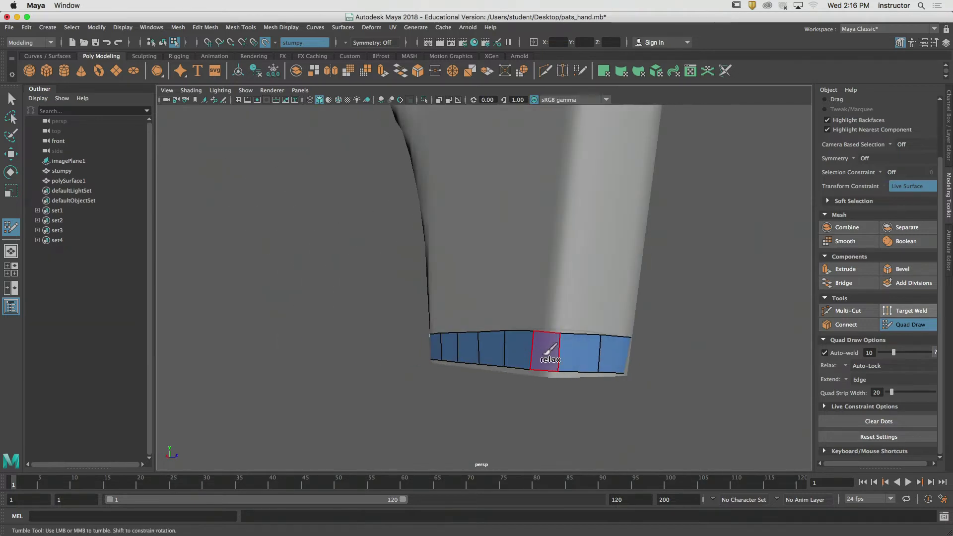
mouse_move(550, 353)
shift+mouse_down()
mouse_move(598, 352)
mouse_move(506, 350)
shift+mouse_up()
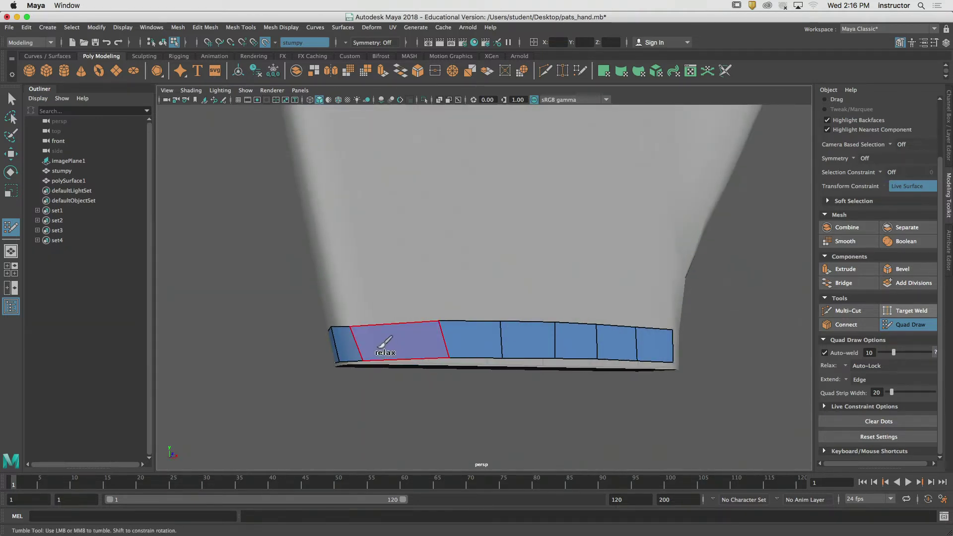
Slide the vertical edge near the corner opposite the thumb inward and pull the ring's lower vertices down toward the wrist edge
drag(353, 336, 380, 339)
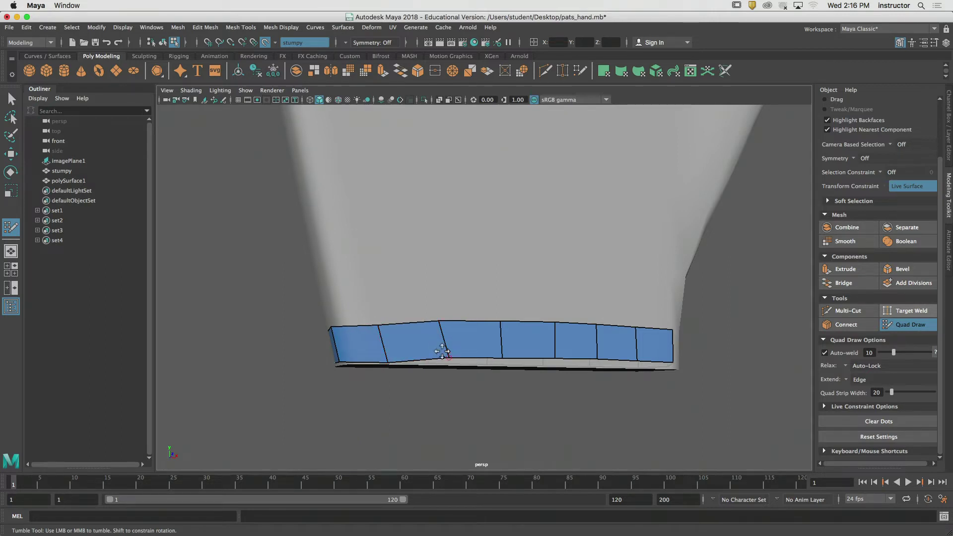
mouse_move(443, 359)
alt+mouse_down()
mouse_move(489, 345)
mouse_move(476, 366)
alt+mouse_up()
drag(574, 362, 583, 371)
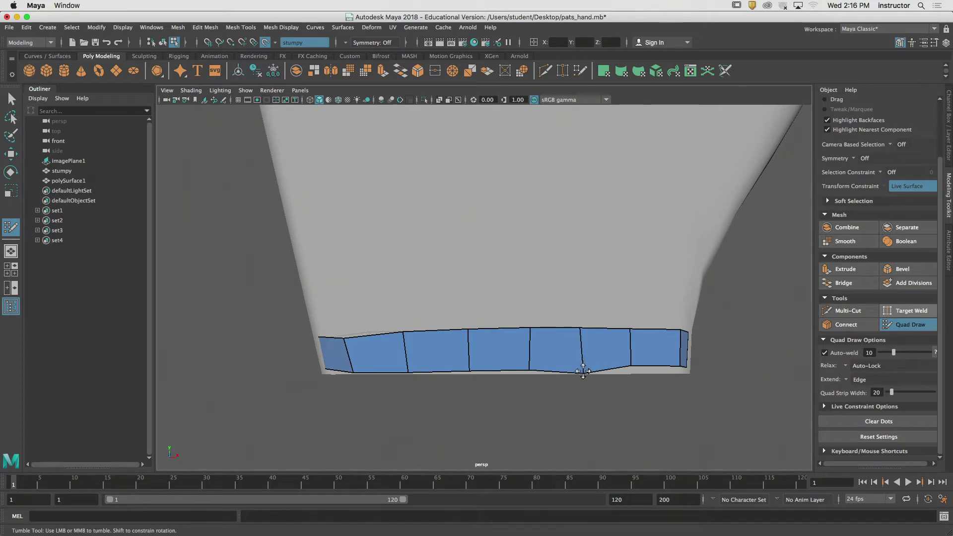
alt+drag(647, 366, 572, 367)
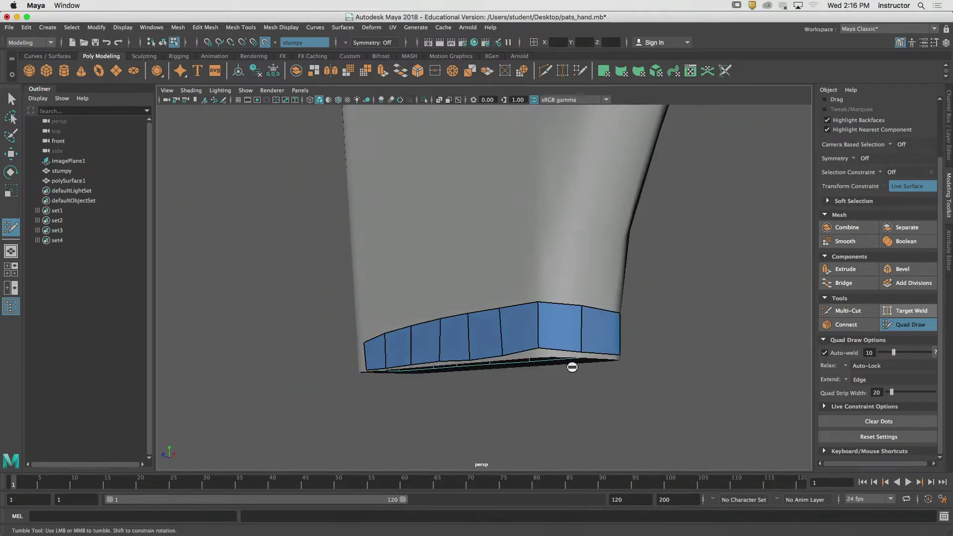
Leave Quad Draw, switch to edge mode and select the ring's entire lower edge loop
key(q)
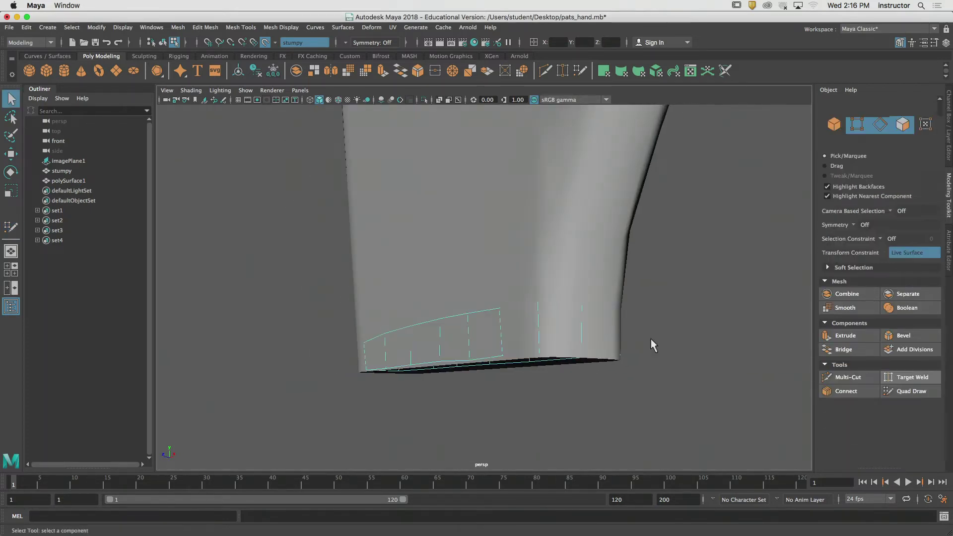
scroll(668, 330, up, 3)
click(883, 129)
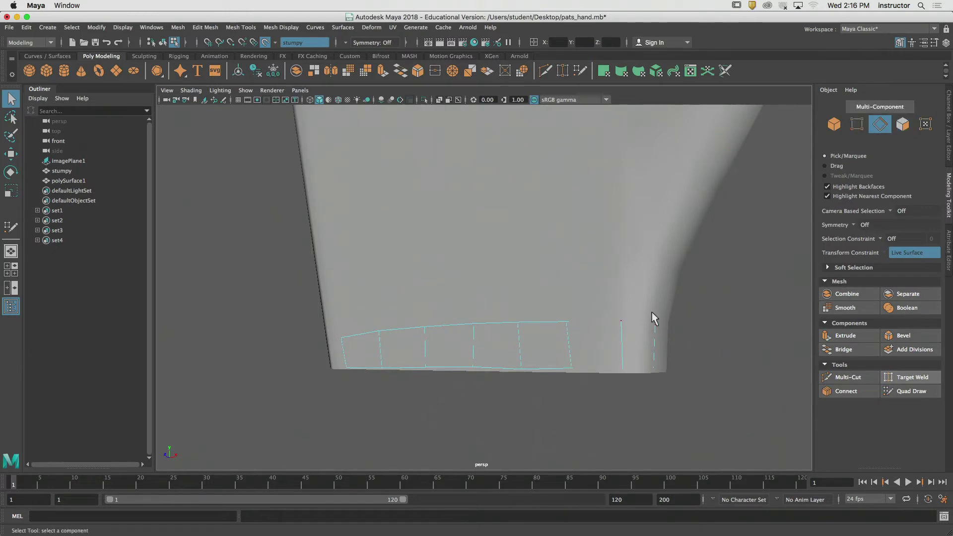
double_click(554, 369)
alt+drag(681, 300, 805, 217)
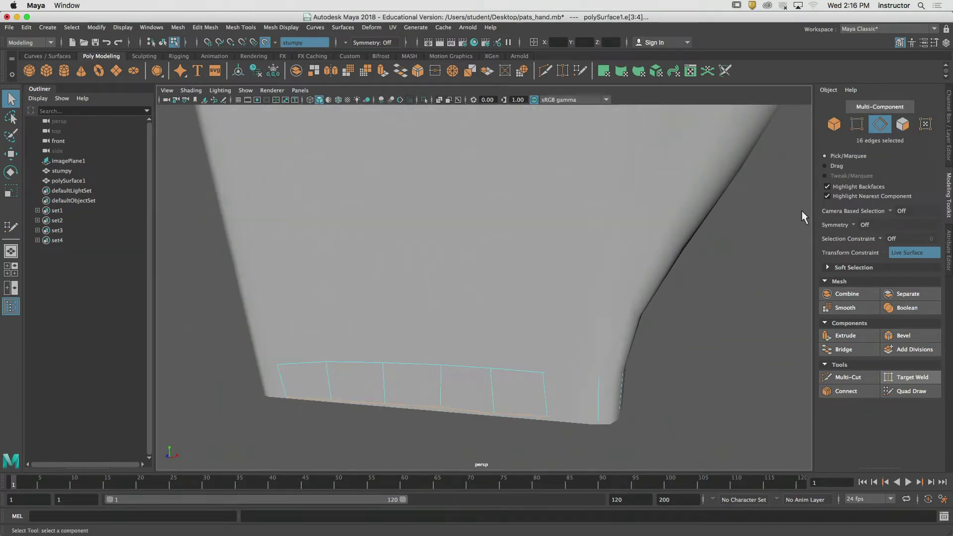
Return to Quad Draw, raise the ring's upper corner vertex opposite the thumb and slide the palm-side vertical edges to even their spacing
click(909, 391)
alt+drag(594, 267, 575, 390)
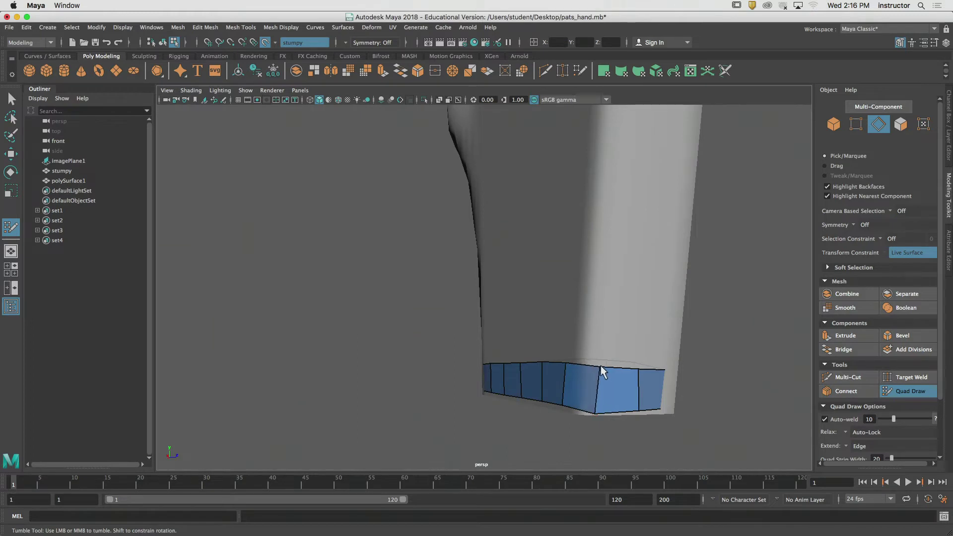
alt+drag(610, 376, 420, 380)
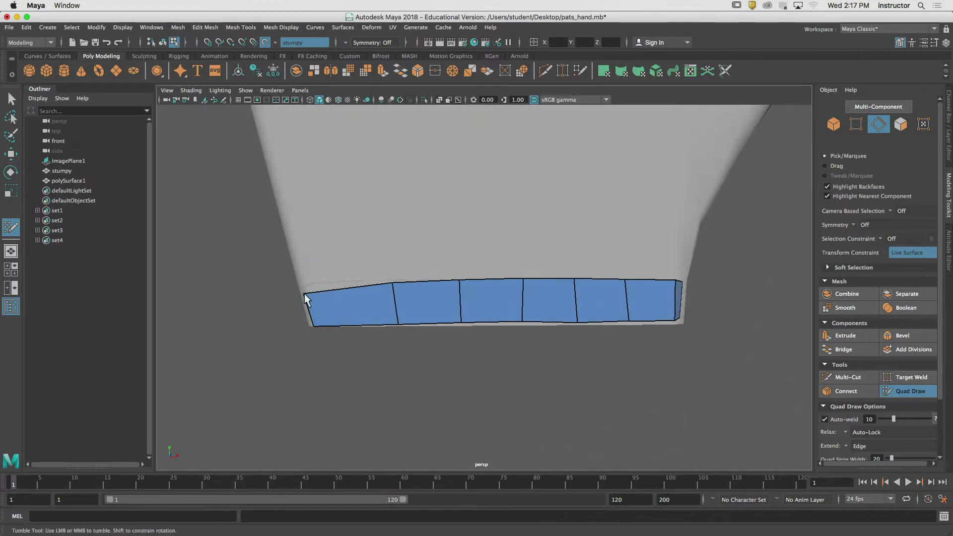
drag(304, 294, 300, 285)
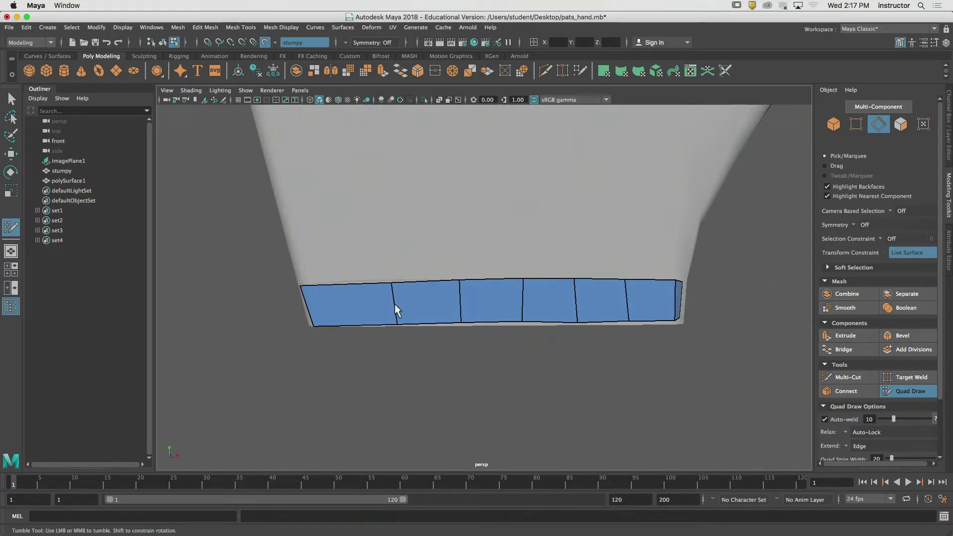
drag(398, 306, 372, 305)
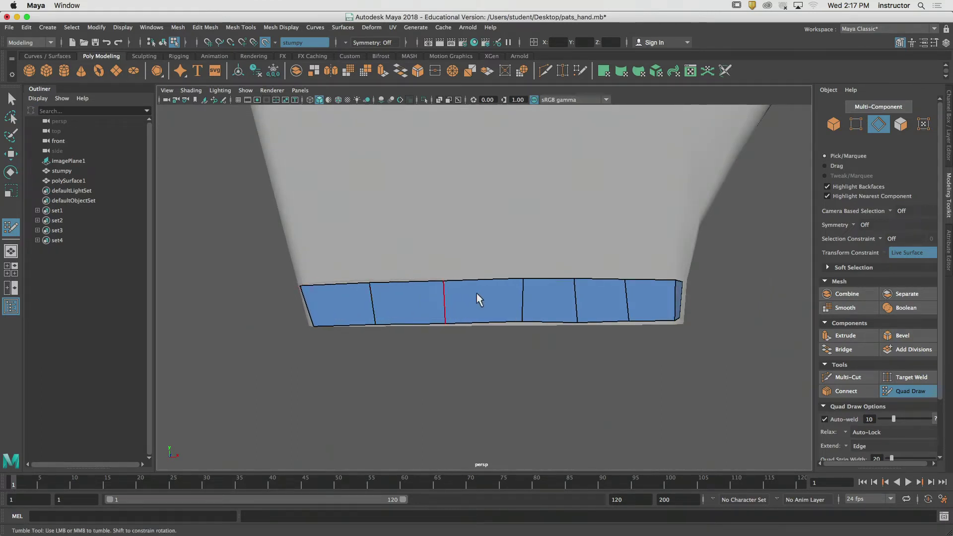
drag(500, 288, 502, 290)
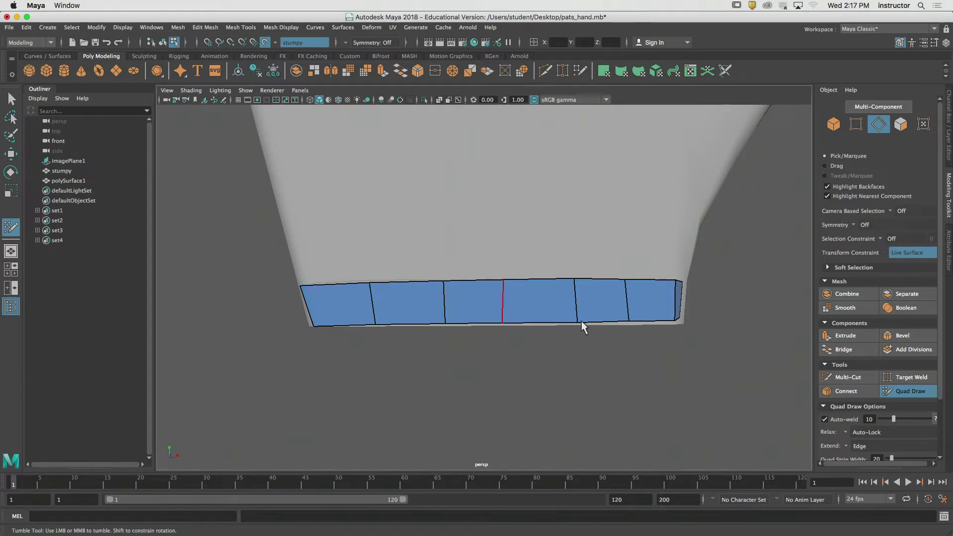
drag(579, 322, 574, 322)
Switch to the front view and turn on X-Ray shading so the reference hand image shows through the mesh
alt+right_drag(501, 278, 490, 292)
alt+drag(489, 292, 400, 326)
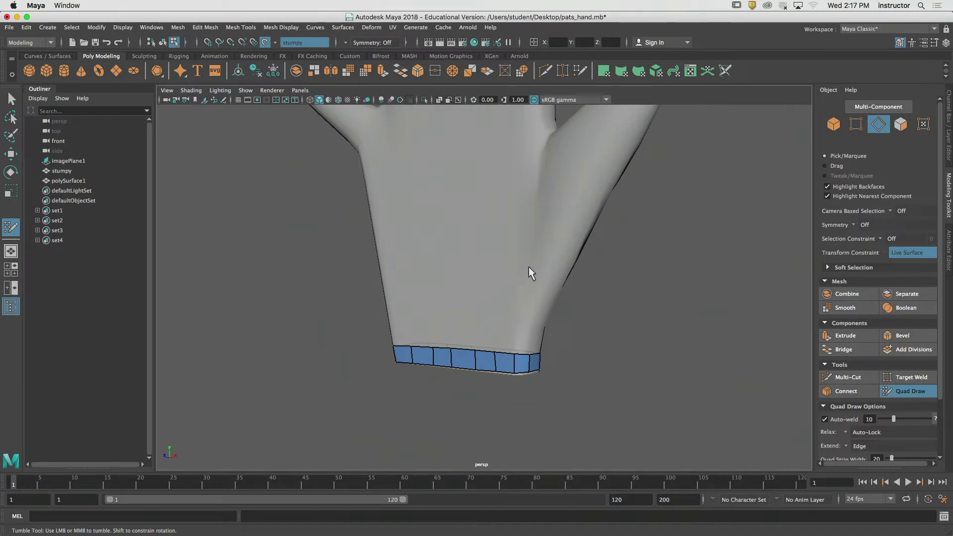
key(space)
drag(529, 266, 484, 246)
drag(533, 268, 532, 295)
alt+middle_drag(519, 293, 532, 287)
alt+right_drag(532, 288, 509, 294)
alt+middle_drag(508, 294, 492, 250)
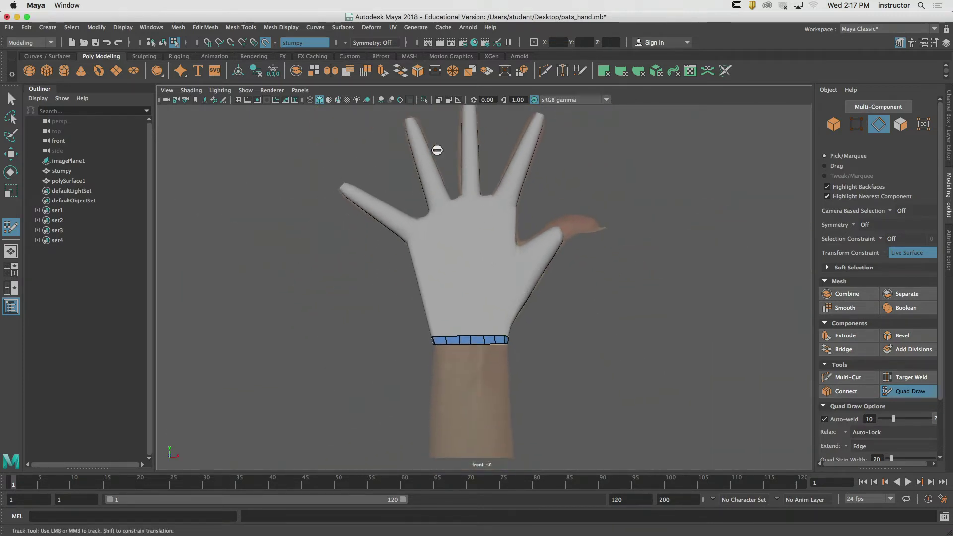
click(439, 99)
alt+middle_drag(464, 211, 437, 181)
alt+right_drag(437, 180, 635, 256)
alt+middle_drag(496, 225, 517, 272)
alt+right_drag(517, 273, 479, 251)
alt+middle_drag(479, 251, 445, 240)
alt+right_drag(445, 240, 505, 234)
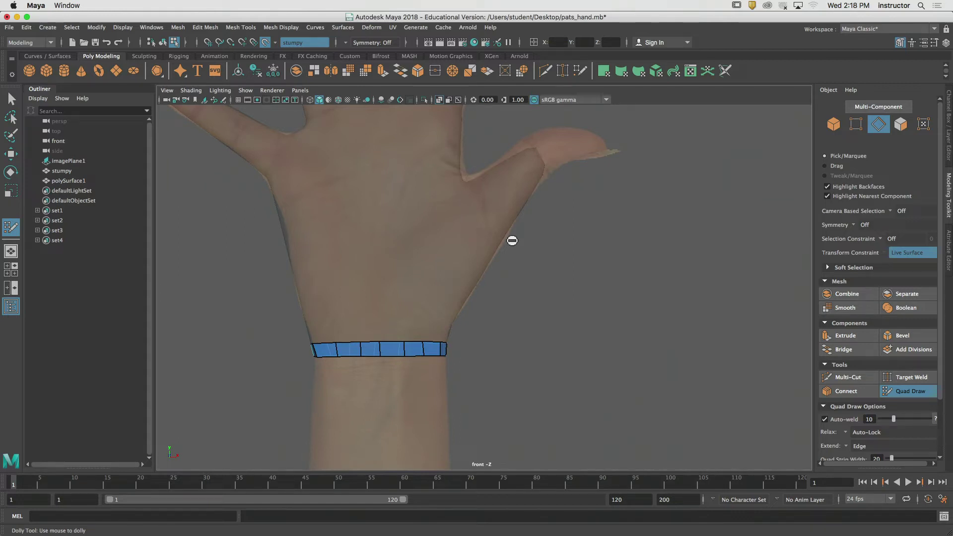
Place two parallel rows of Quad Draw points on the palm above the wrist ring, curving toward the thumb side of the wrist
alt+middle_drag(484, 224, 498, 217)
alt+right_drag(498, 218, 514, 287)
alt+middle_drag(514, 287, 577, 280)
alt+middle_drag(482, 294, 511, 298)
alt+middle_drag(496, 240, 494, 275)
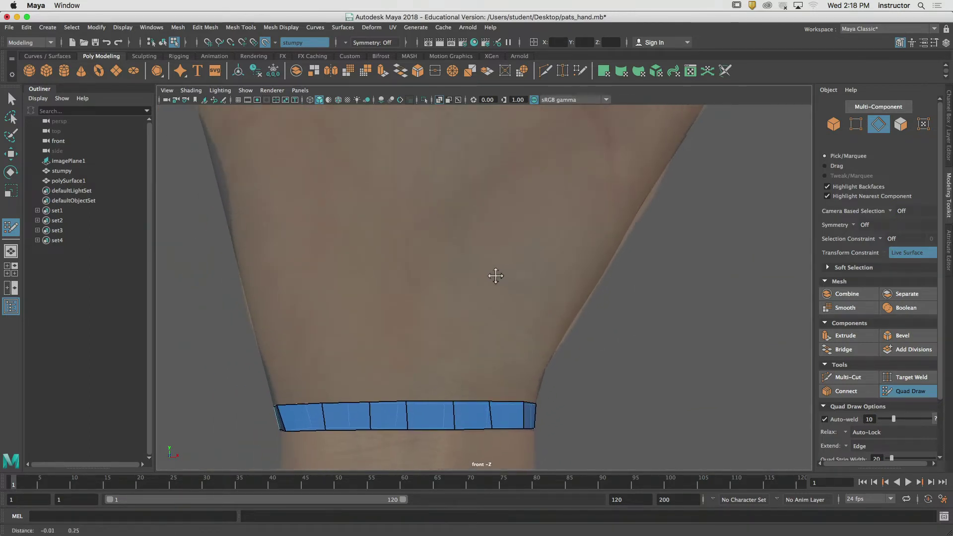
alt+right_drag(497, 316, 491, 281)
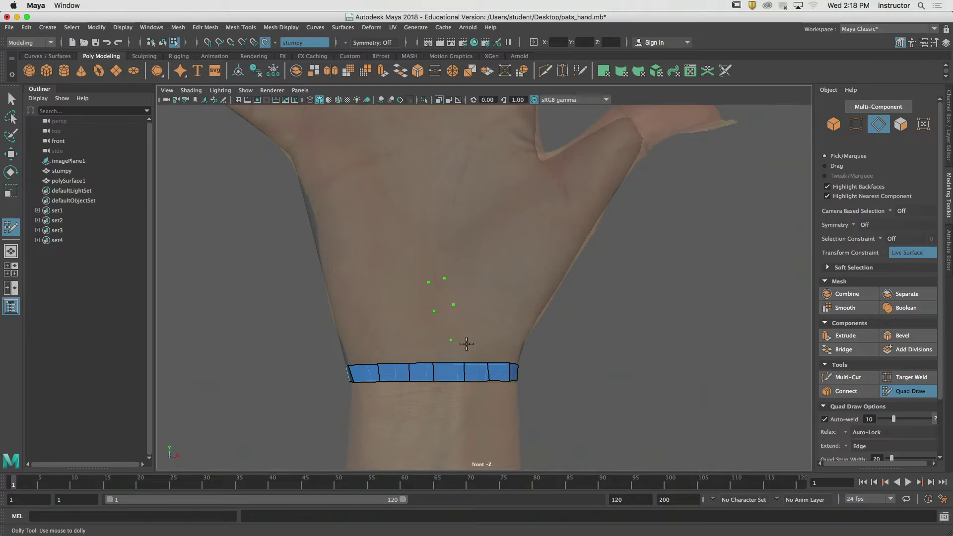
alt+middle_drag(489, 325, 483, 292)
alt+right_drag(483, 291, 507, 323)
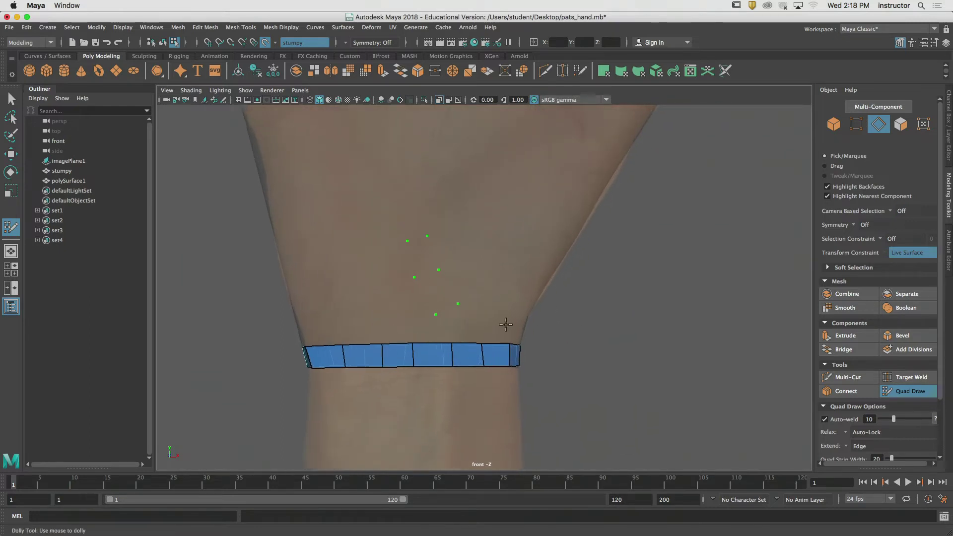
alt+middle_drag(507, 323, 504, 306)
click(458, 311)
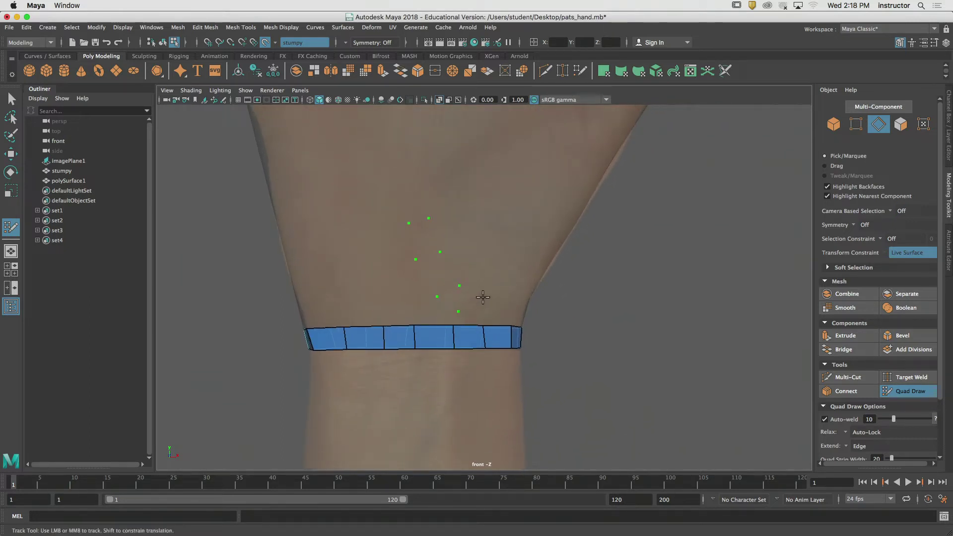
click(476, 293)
click(492, 300)
alt+middle_drag(504, 296, 502, 294)
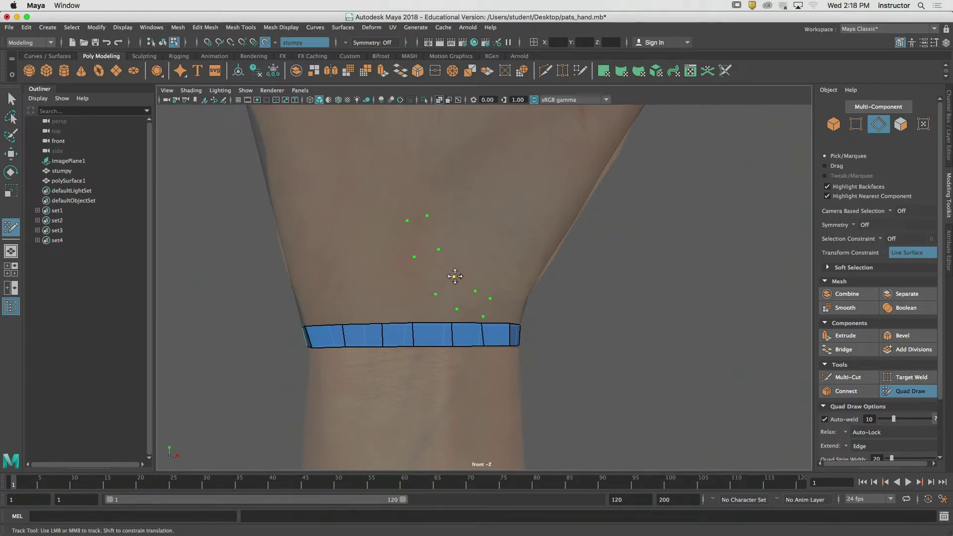
drag(437, 294, 431, 292)
Fill the placed points to form a curved strip of four quads around the base of the thumb
shift+click(427, 235)
shift+click(434, 265)
shift+click(450, 287)
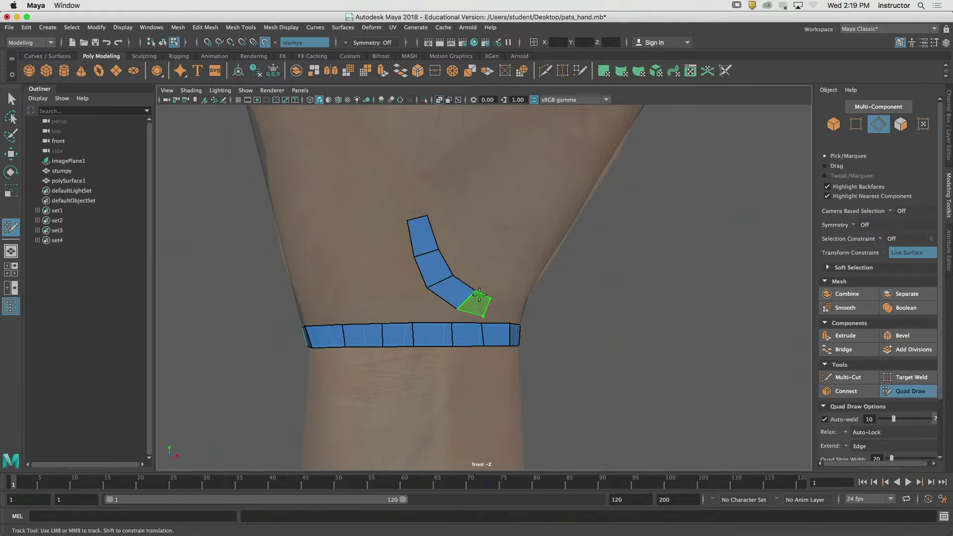
shift+click(476, 304)
key(super+z)
alt+right_drag(493, 318, 662, 364)
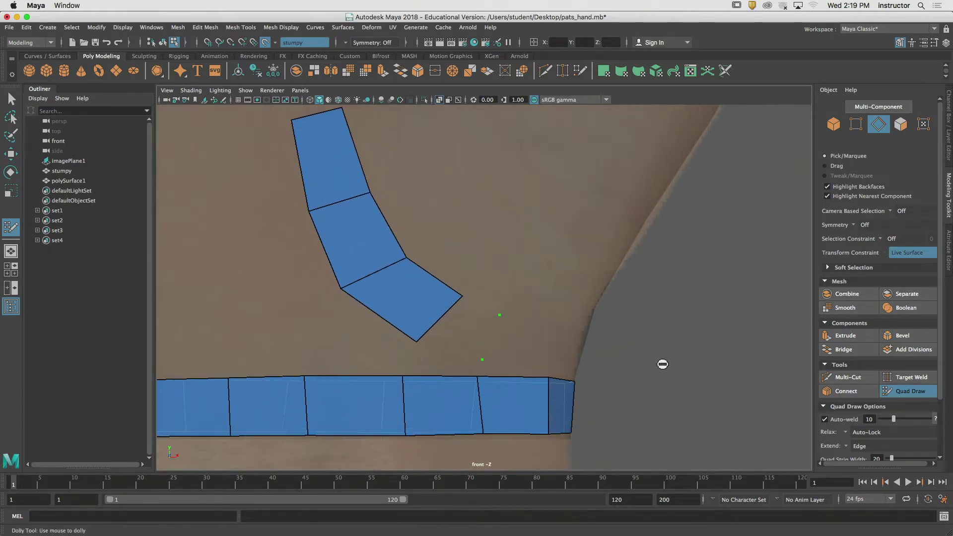
shift+click(465, 330)
Adjust the vertices and cross edges of the curved palm strip to smooth its curve and quad spacing
alt+middle_drag(464, 319, 495, 314)
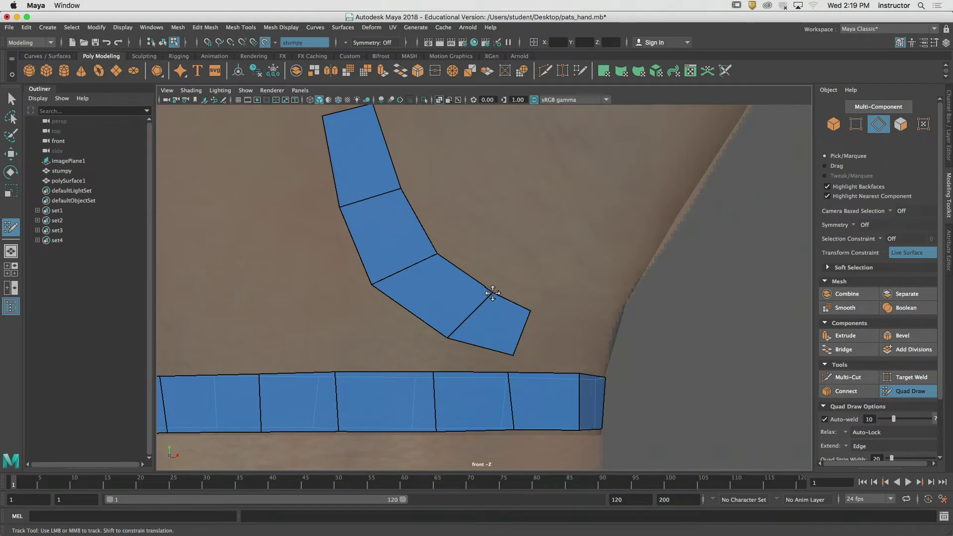
drag(492, 291, 485, 285)
drag(449, 337, 453, 337)
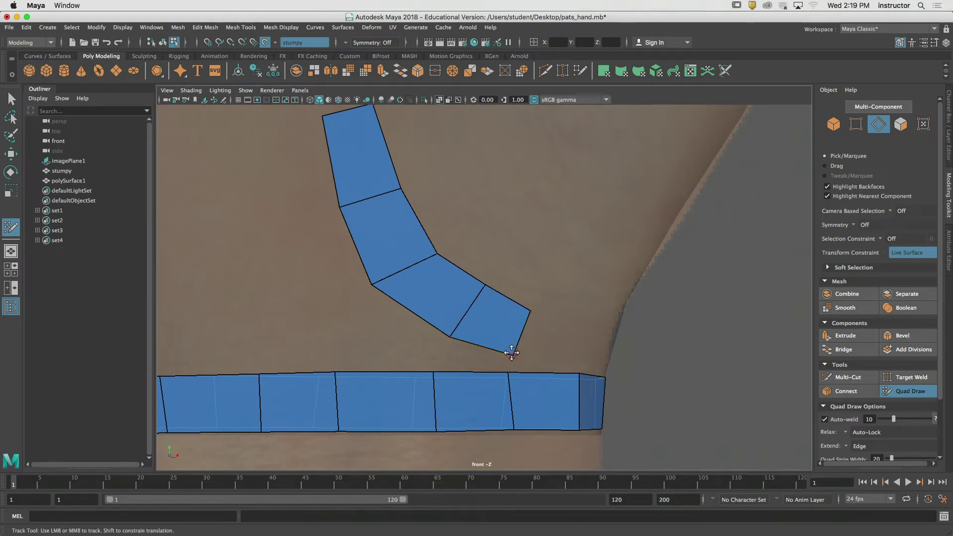
drag(514, 355, 508, 353)
drag(531, 312, 527, 308)
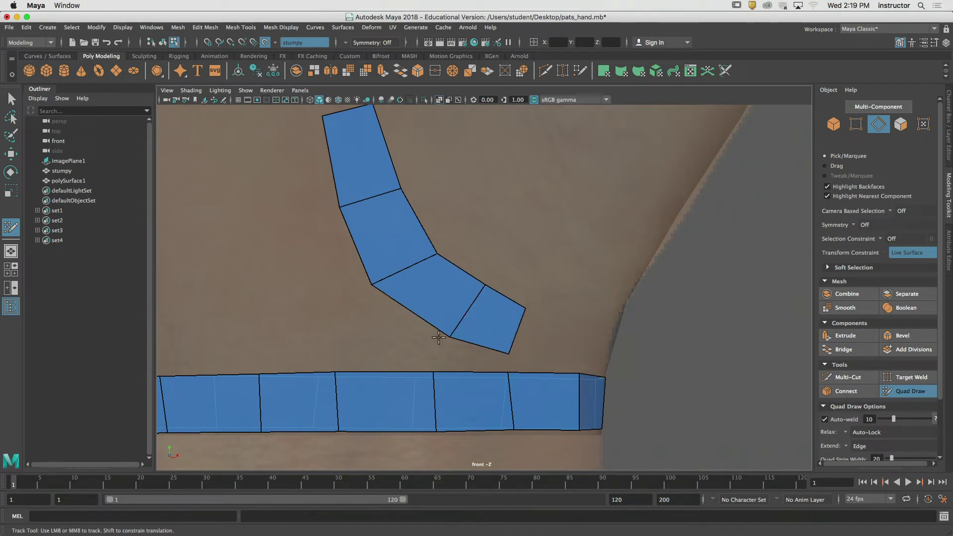
drag(450, 337, 444, 337)
drag(484, 284, 477, 285)
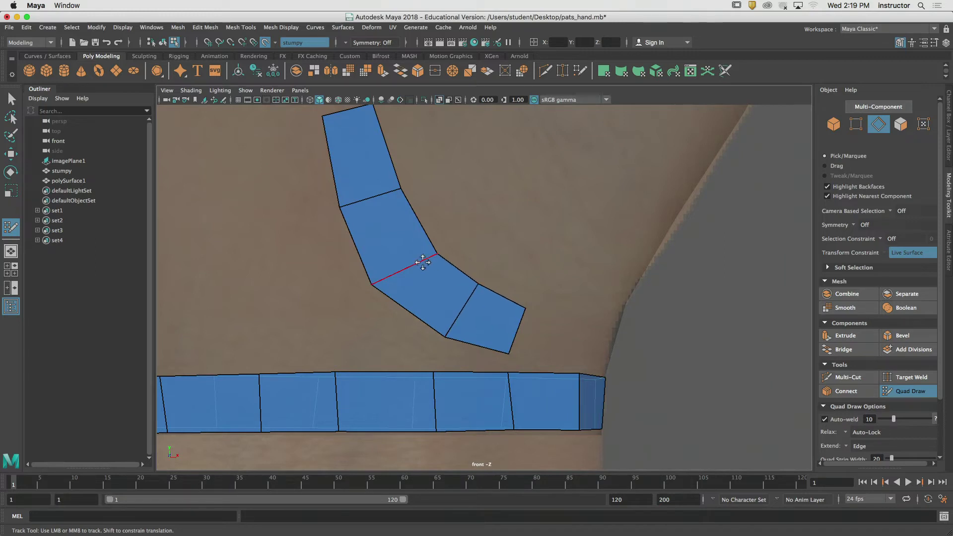
mouse_move(359, 202)
mouse_down()
mouse_move(352, 175)
mouse_move(350, 188)
mouse_up()
alt+right_drag(475, 252, 397, 269)
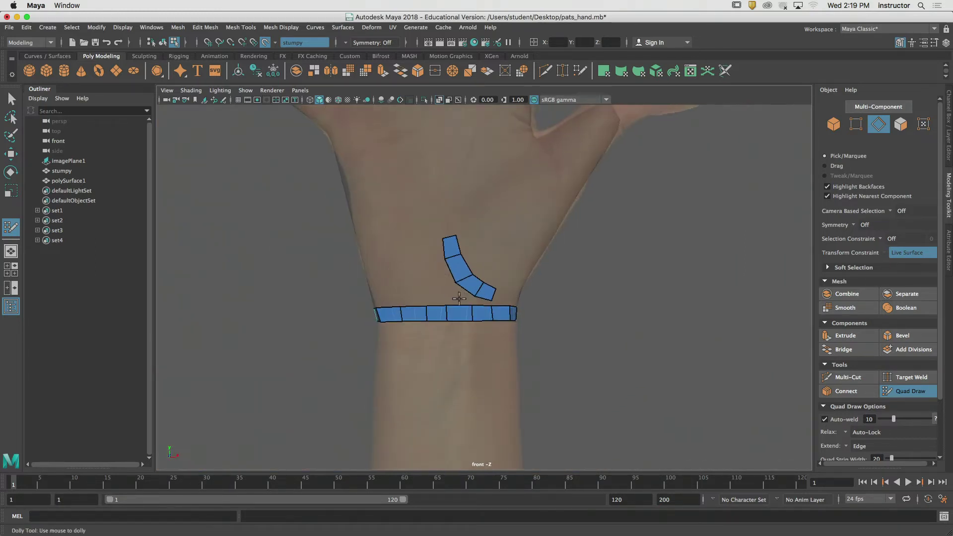
alt+right_drag(480, 313, 814, 320)
alt+middle_drag(375, 263, 667, 299)
mouse_move(511, 273)
mouse_down()
mouse_move(509, 260)
mouse_move(506, 285)
mouse_move(520, 305)
mouse_move(452, 323)
mouse_up()
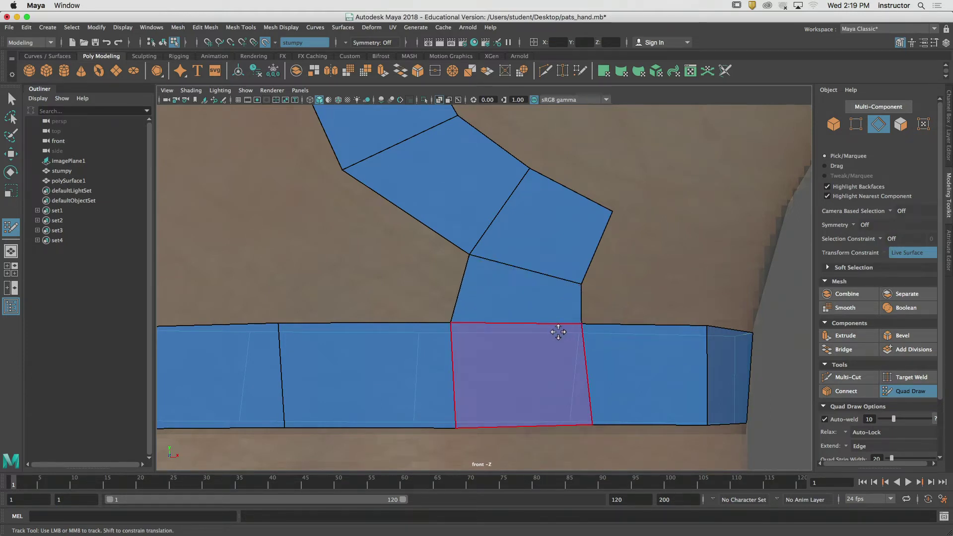
key(super+z)
key(super+z)
Extend the lower end of the palm strip by one quad toward the thumb side of the wrist and adjust its vertices
alt+middle_drag(553, 281, 545, 304)
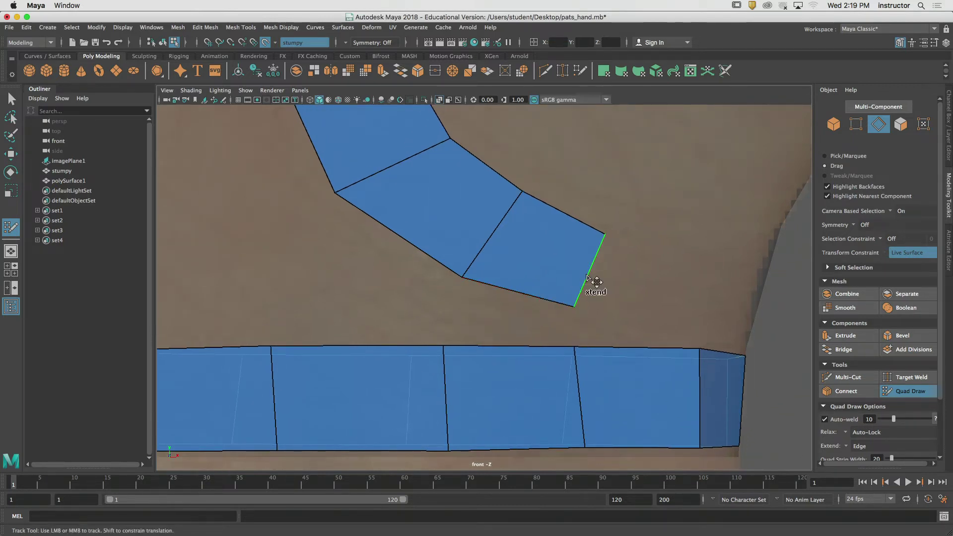
drag(596, 283, 709, 294)
drag(725, 252, 705, 249)
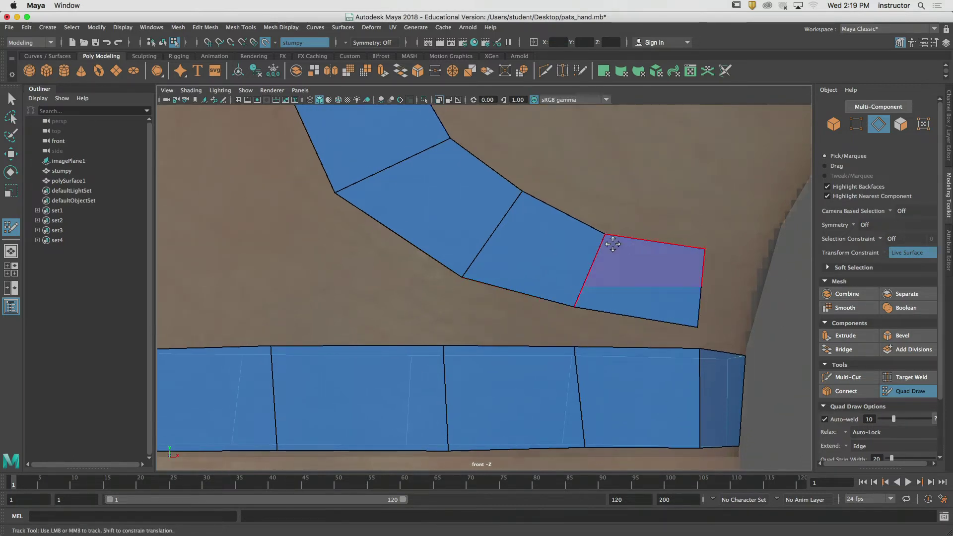
drag(596, 230, 599, 232)
Switch to the perspective view and extend the strip's lower end around the thumb side of the wrist
key(space)
drag(649, 280, 601, 268)
alt+right_drag(465, 382, 627, 350)
alt+middle_drag(427, 382, 521, 319)
alt+drag(521, 319, 487, 345)
key(Tab)
key(Tab)
drag(395, 367, 413, 357)
key(Tab)
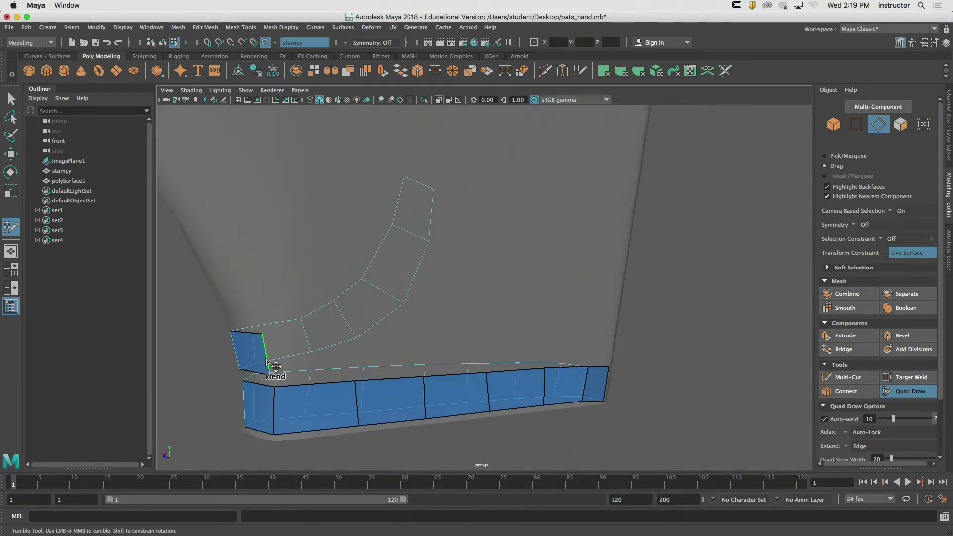
Extend the strip up the back of the hand with three more quads and adjust their cross edges into a curve
drag(267, 361, 376, 284)
key(Tab)
drag(398, 316, 461, 247)
key(Tab)
drag(391, 323, 414, 329)
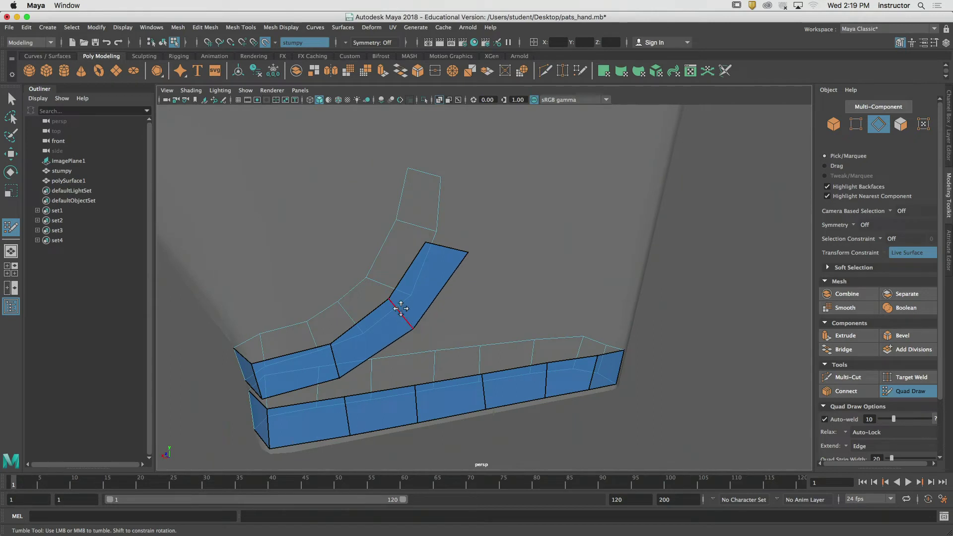
drag(447, 246, 421, 258)
Continue the strip up the back of the hand and over the webbing between the thumb and index finger
alt+right_drag(422, 257, 375, 248)
alt+middle_drag(374, 248, 379, 336)
alt+drag(379, 336, 382, 321)
alt+right_drag(383, 321, 396, 336)
alt+drag(396, 336, 402, 335)
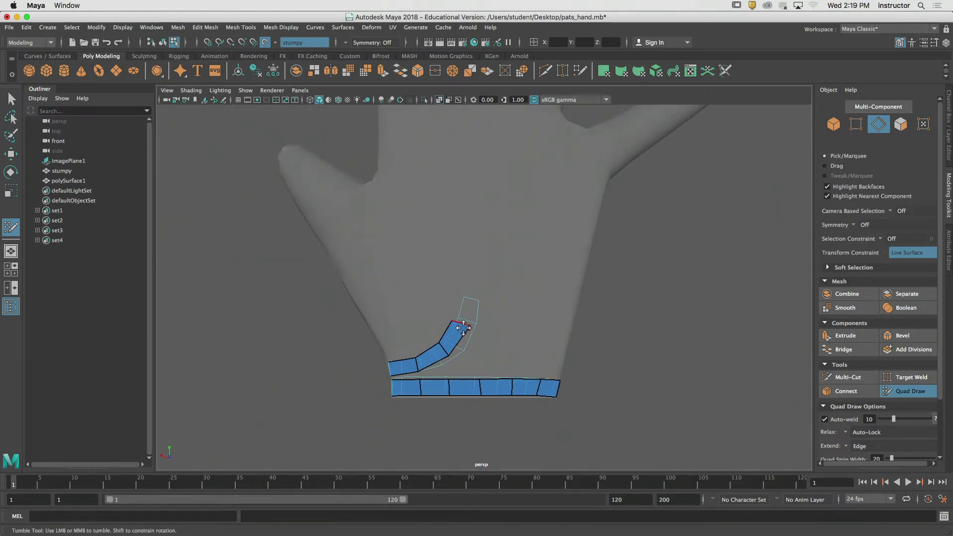
drag(463, 327, 450, 212)
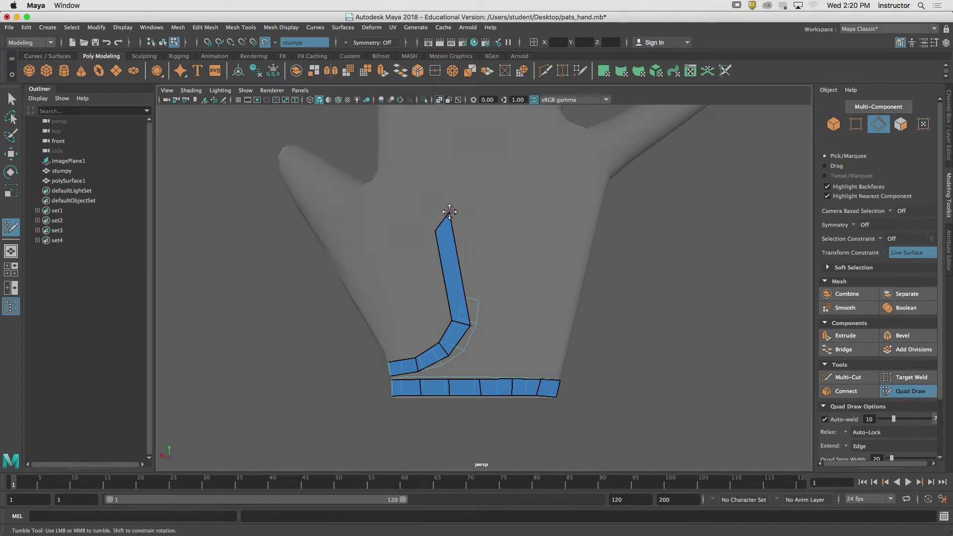
drag(470, 325, 473, 264)
alt+middle_drag(459, 240, 470, 293)
alt+drag(467, 293, 564, 264)
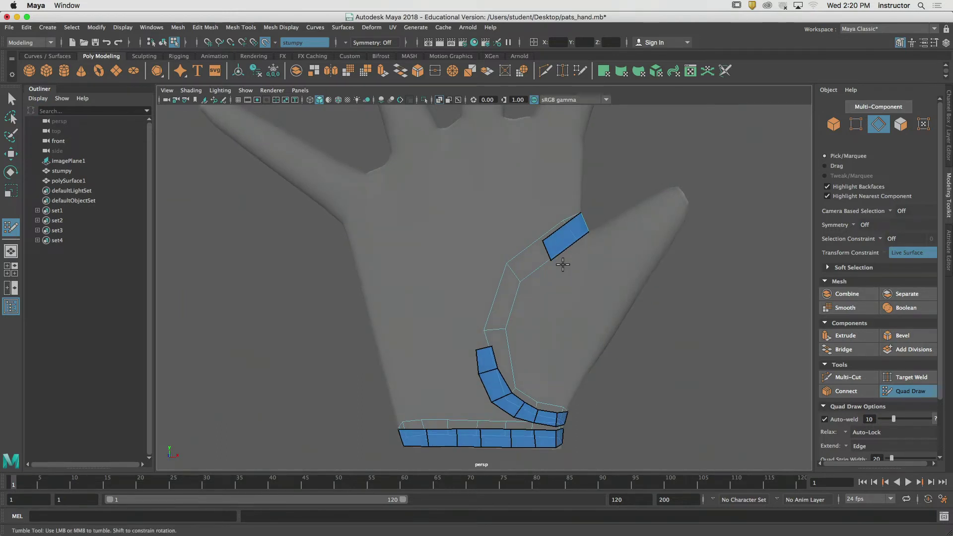
Extend the strip from the thumb webbing down the palm, join it to the lower palm strip and adjust the joining vertices
mouse_move(563, 264)
alt+mouse_down()
mouse_move(357, 263)
mouse_move(544, 256)
mouse_move(511, 272)
mouse_move(519, 291)
alt+mouse_up()
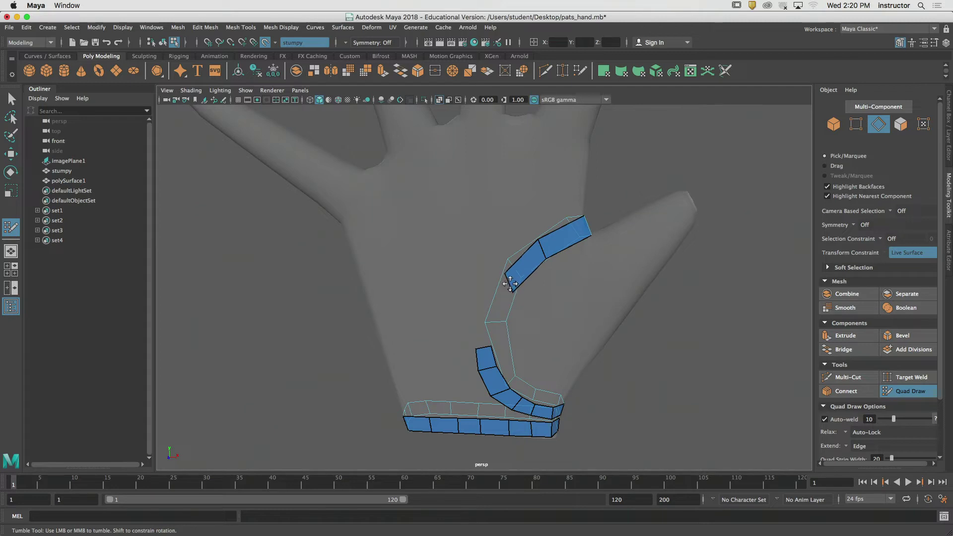
mouse_move(511, 281)
mouse_down()
mouse_move(481, 335)
mouse_move(491, 346)
mouse_move(474, 343)
mouse_move(481, 314)
mouse_up()
drag(506, 274, 503, 273)
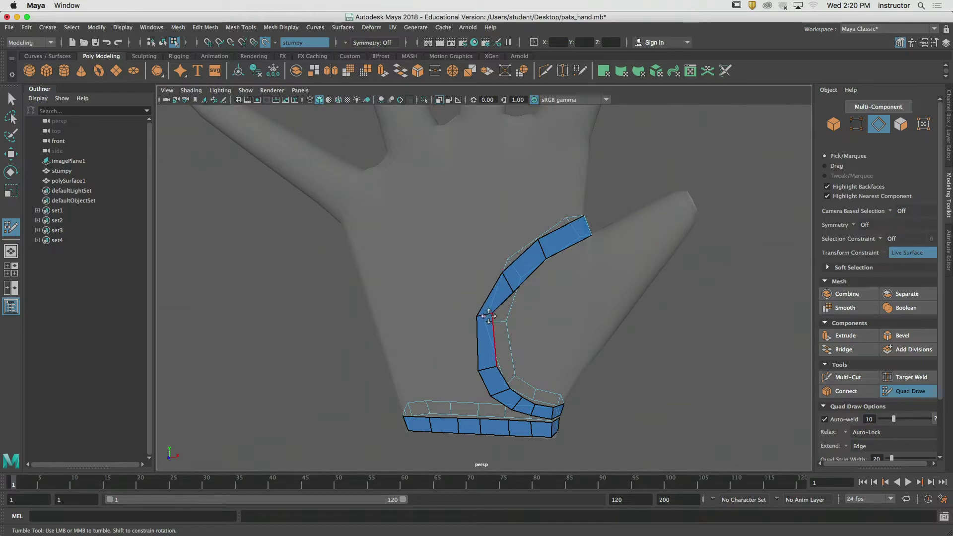
mouse_move(493, 315)
mouse_down()
mouse_move(501, 320)
mouse_move(485, 318)
mouse_up()
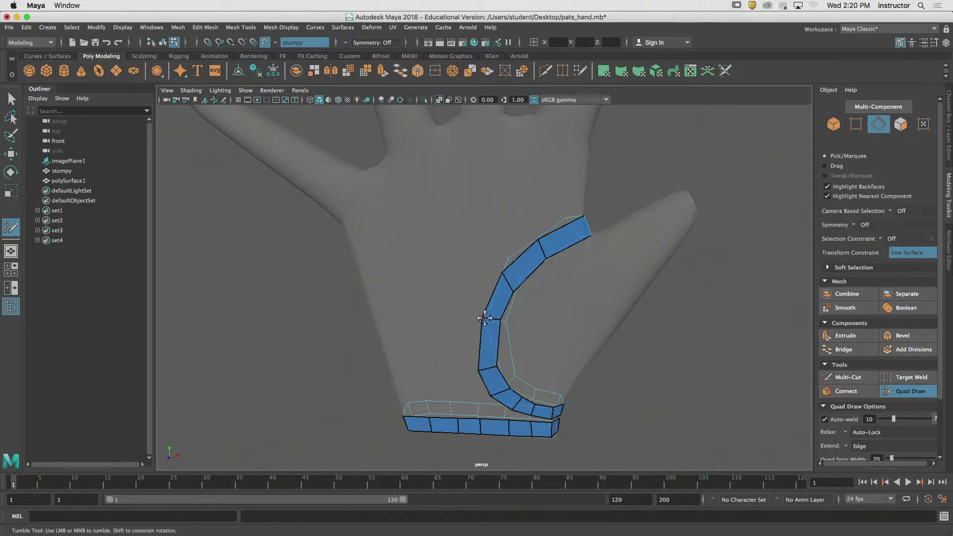
Slide the cross edges in the middle of the palm strip toward the thumb webbing to even out the quads
alt+right_drag(490, 347, 589, 342)
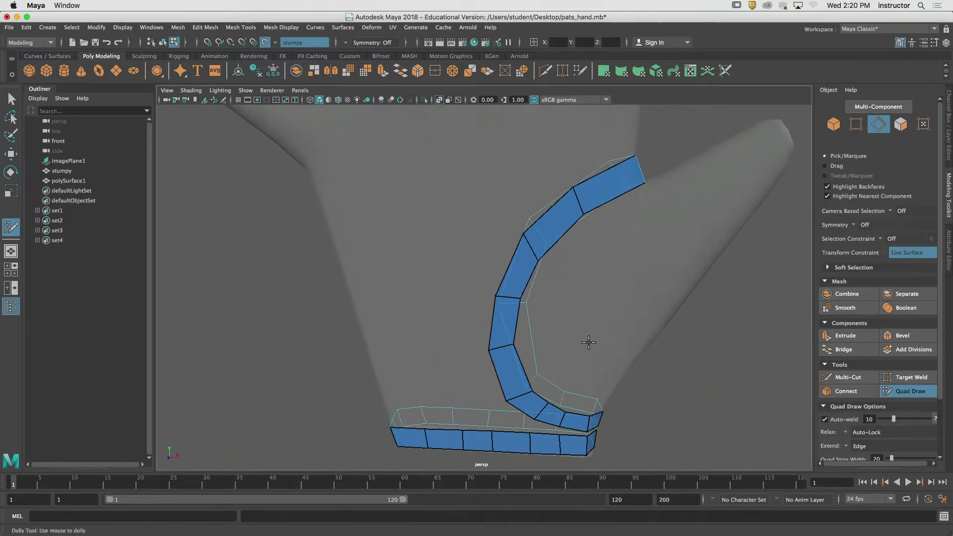
alt+drag(589, 342, 559, 334)
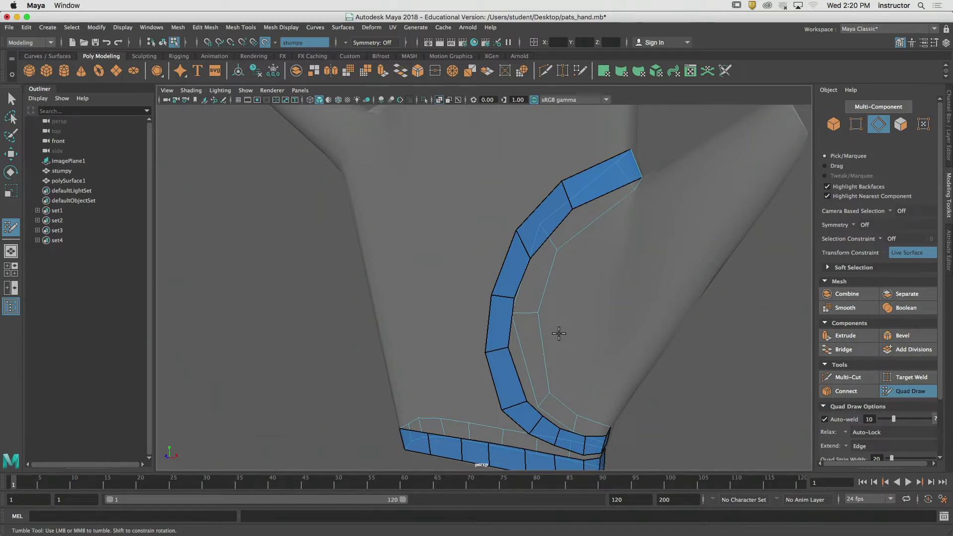
alt+middle_drag(568, 332, 568, 277)
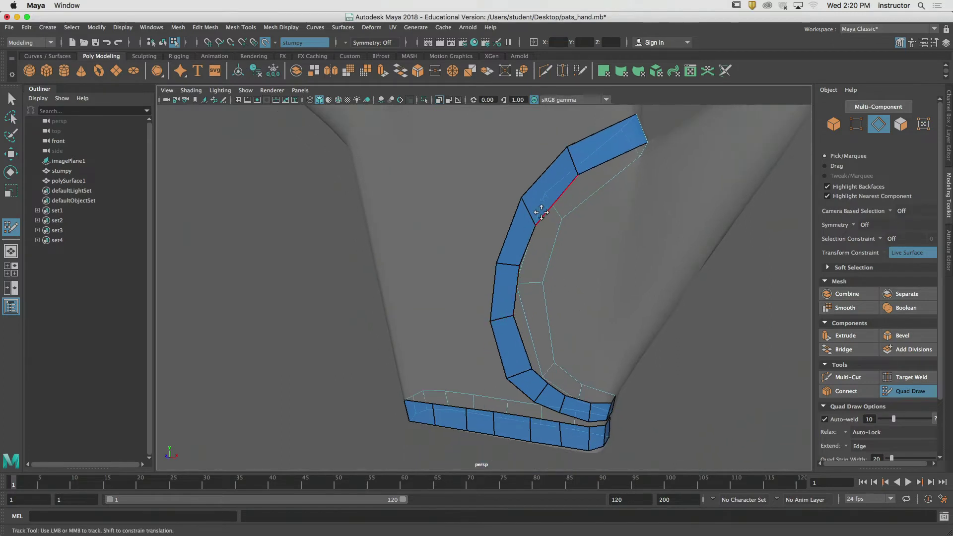
drag(511, 263, 512, 245)
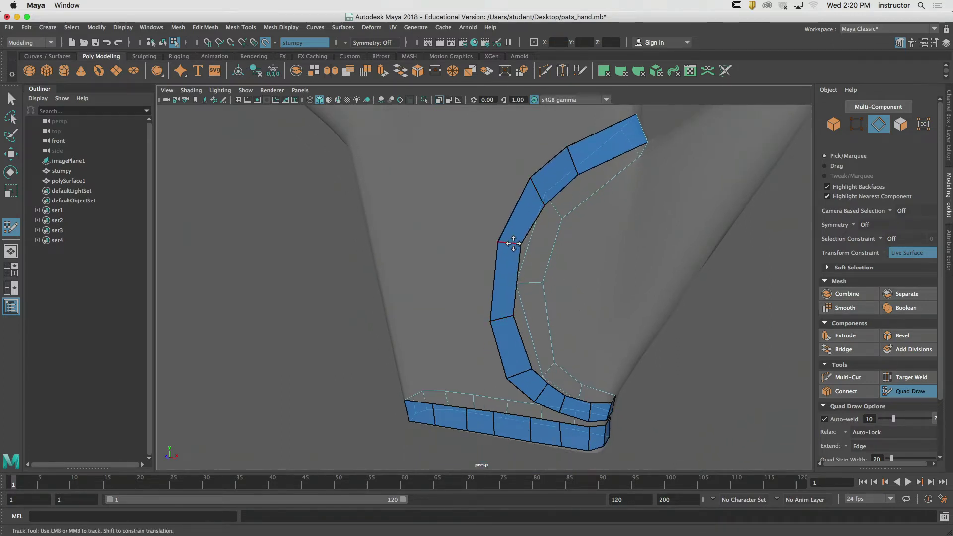
Adjust a cross edge in the middle of the back-of-hand strip to even out the neighbouring quads
drag(509, 304, 512, 308)
alt+drag(553, 281, 540, 214)
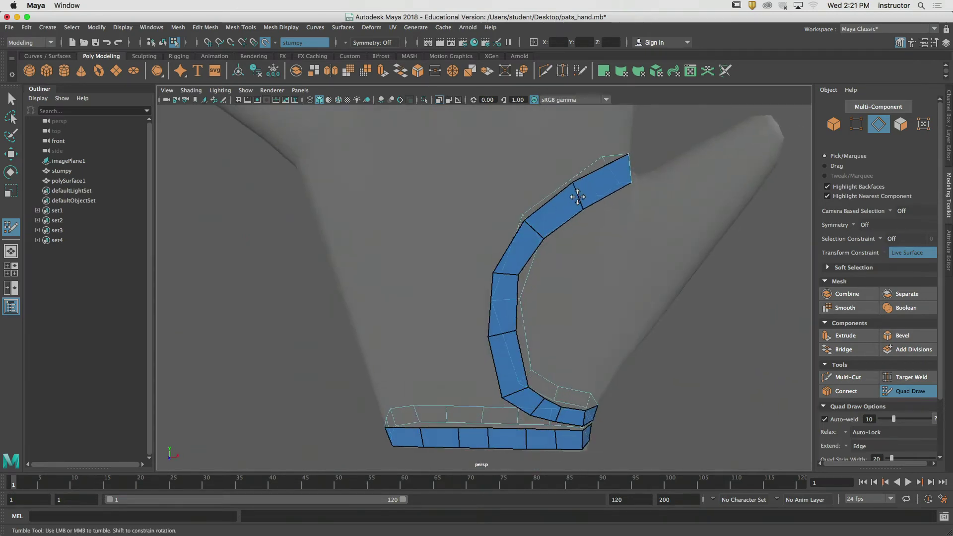
alt+drag(574, 196, 564, 206)
alt+right_drag(564, 207, 602, 226)
mouse_move(602, 226)
alt+mouse_down()
mouse_move(570, 246)
mouse_move(558, 233)
alt+mouse_up()
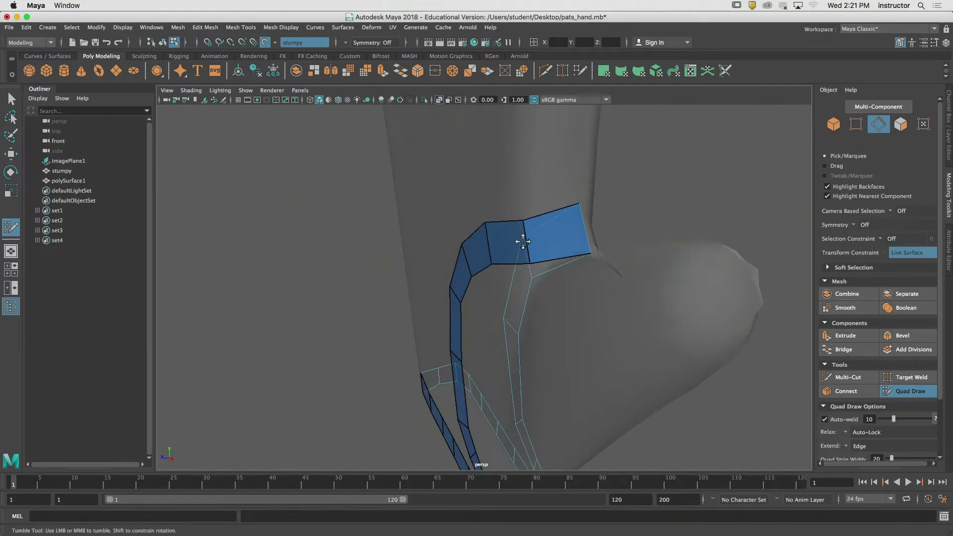
Insert a cross edge in the strip at the webbing between the thumb and index finger and adjust the quads there
alt+drag(524, 232, 576, 203)
alt+middle_drag(576, 204, 562, 327)
alt+drag(561, 327, 322, 323)
alt+middle_drag(361, 307, 421, 315)
alt+drag(422, 315, 427, 342)
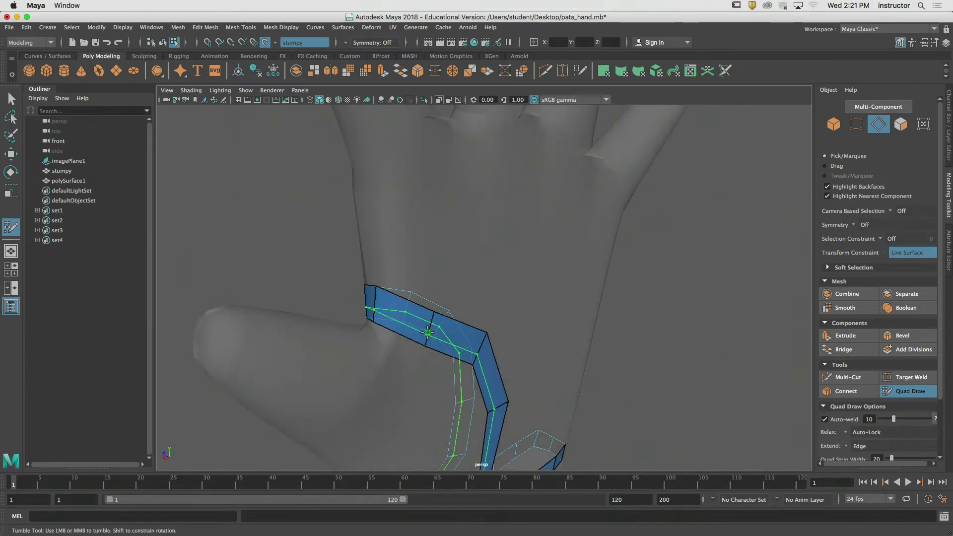
ctrl+click(393, 305)
drag(392, 305, 438, 318)
alt+drag(402, 347, 486, 362)
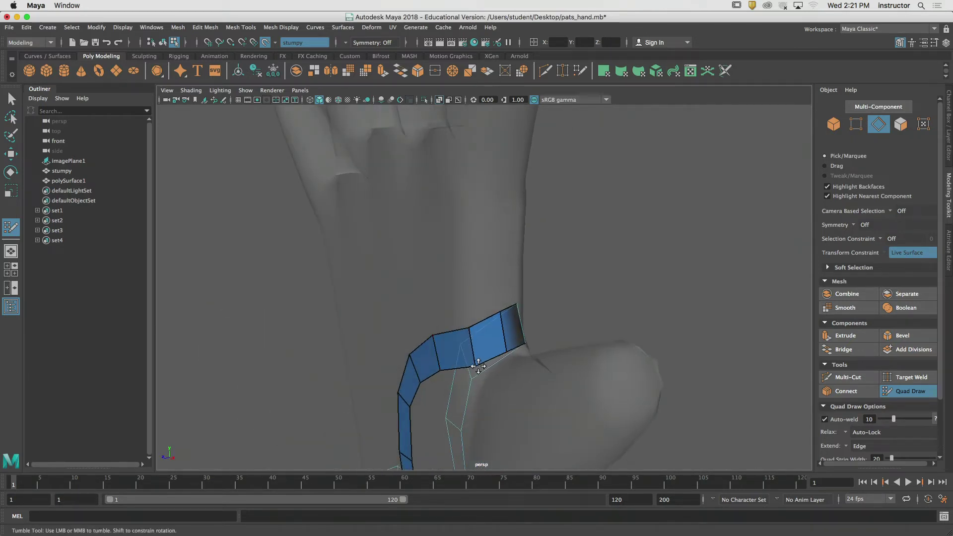
Slide the upper cross edges of the palm strip toward the thumb webbing and adjust the corner vertex near the wrist
alt+drag(469, 327, 437, 326)
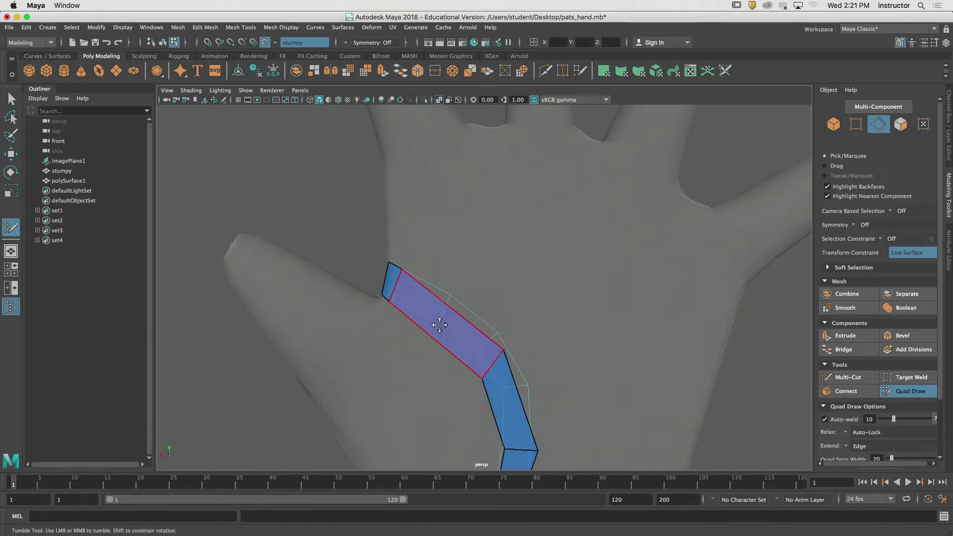
drag(493, 359, 474, 351)
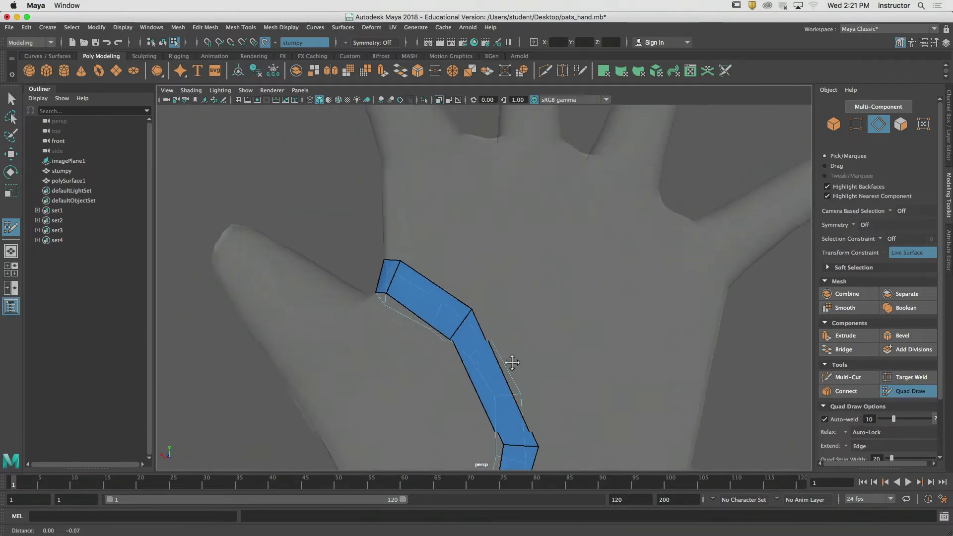
alt+middle_drag(511, 361, 501, 249)
drag(512, 348, 505, 303)
alt+middle_drag(503, 328, 508, 252)
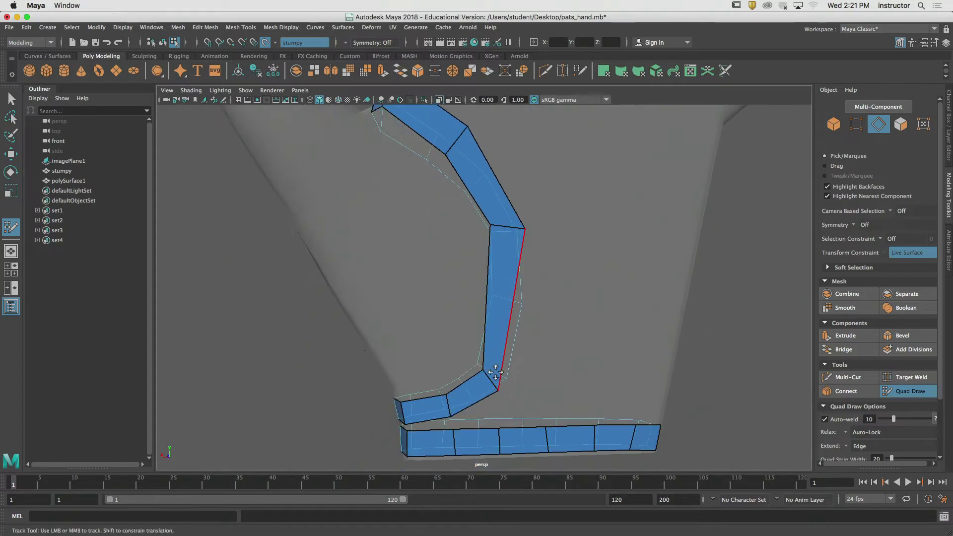
drag(498, 390, 501, 386)
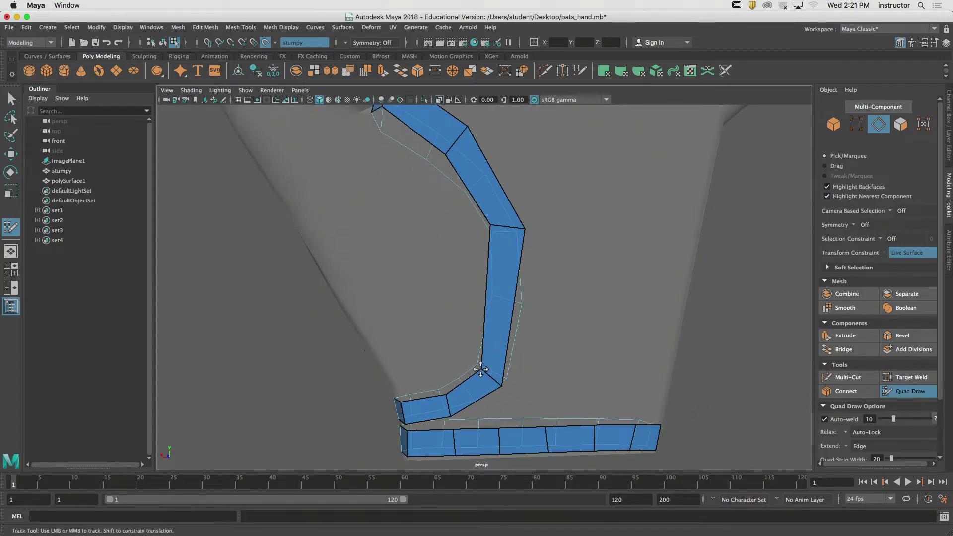
Insert a cross edge in the long lower quad of the palm strip and align the vertices along the thumb-side border
ctrl+click(496, 301)
drag(487, 300, 492, 303)
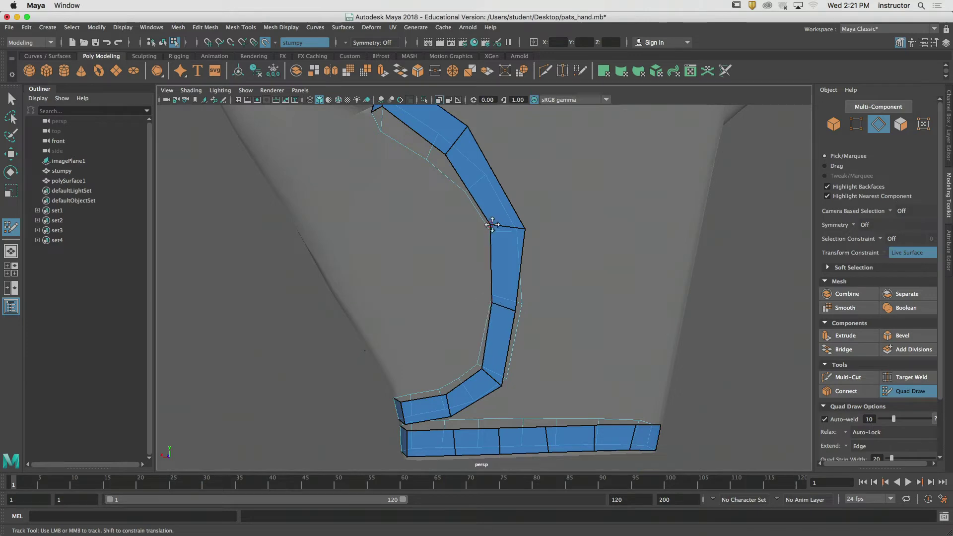
drag(490, 226, 491, 231)
alt+middle_drag(500, 234, 516, 255)
alt+drag(515, 255, 465, 291)
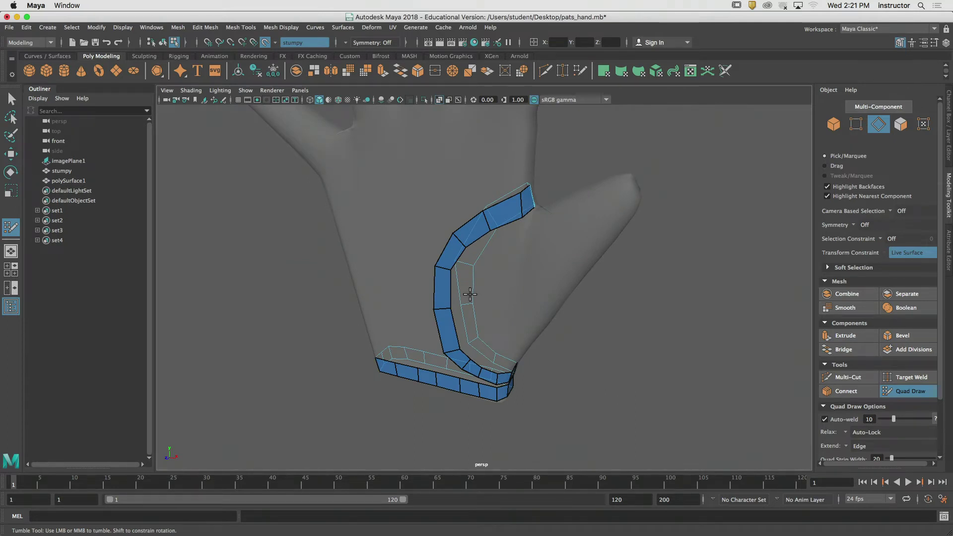
Select the thumb loop's inner border edges and check their number and spacing on the palm and the back of the hand
key(q)
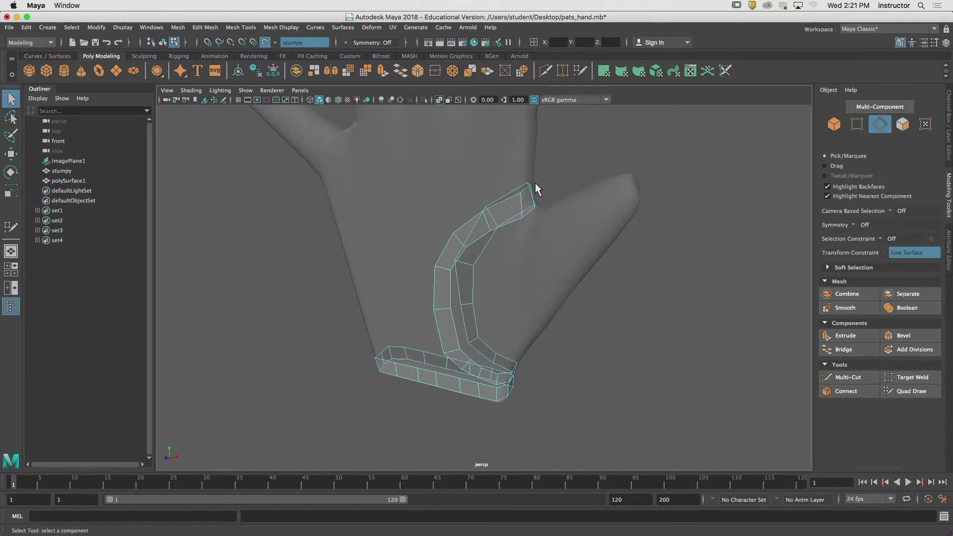
alt+drag(496, 228, 513, 209)
alt+middle_drag(739, 149, 743, 164)
scroll(640, 208, up, 7)
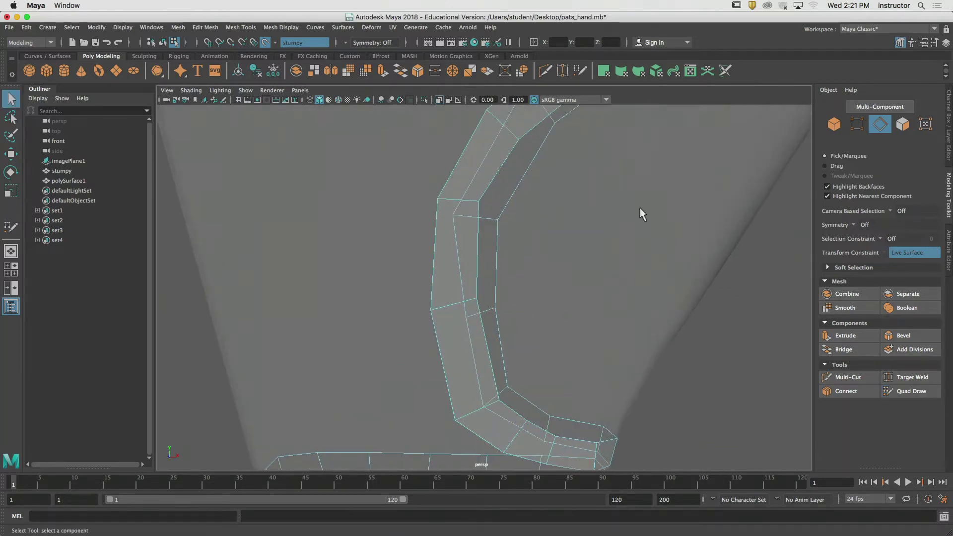
alt+drag(603, 184, 583, 198)
double_click(460, 250)
scroll(613, 235, down, 5)
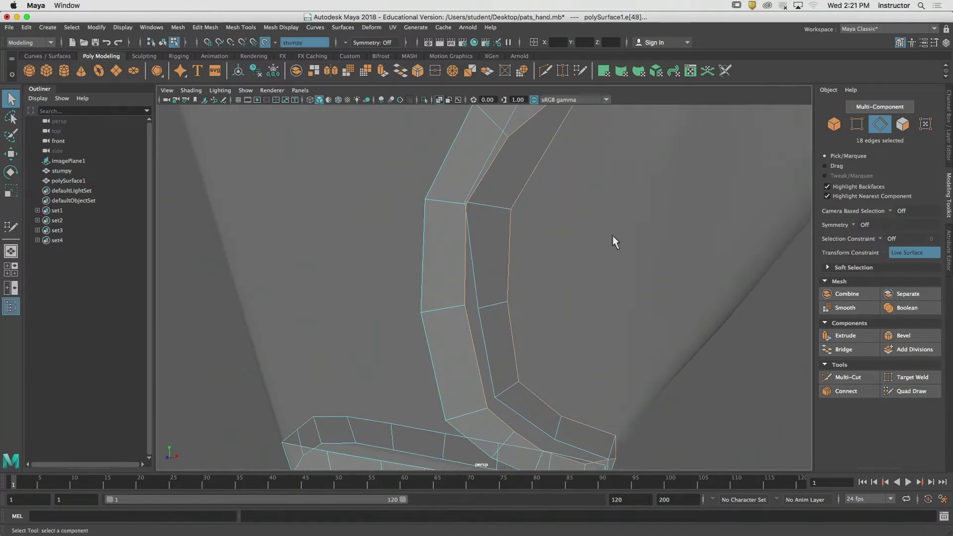
alt+drag(546, 254, 364, 258)
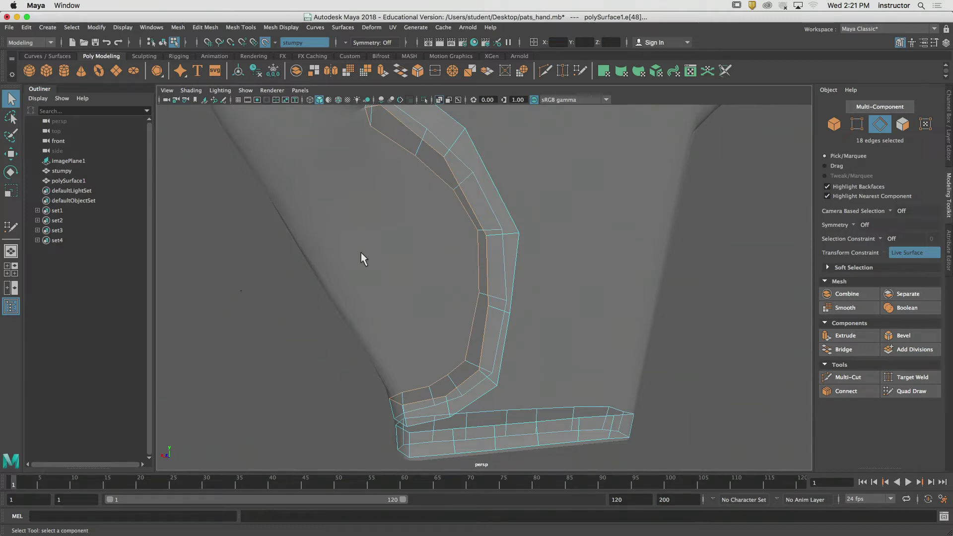
mouse_move(411, 244)
alt+mouse_down()
mouse_move(547, 255)
mouse_move(532, 322)
mouse_move(506, 308)
alt+mouse_up()
alt+right_drag(505, 308, 374, 294)
alt+drag(374, 294, 518, 277)
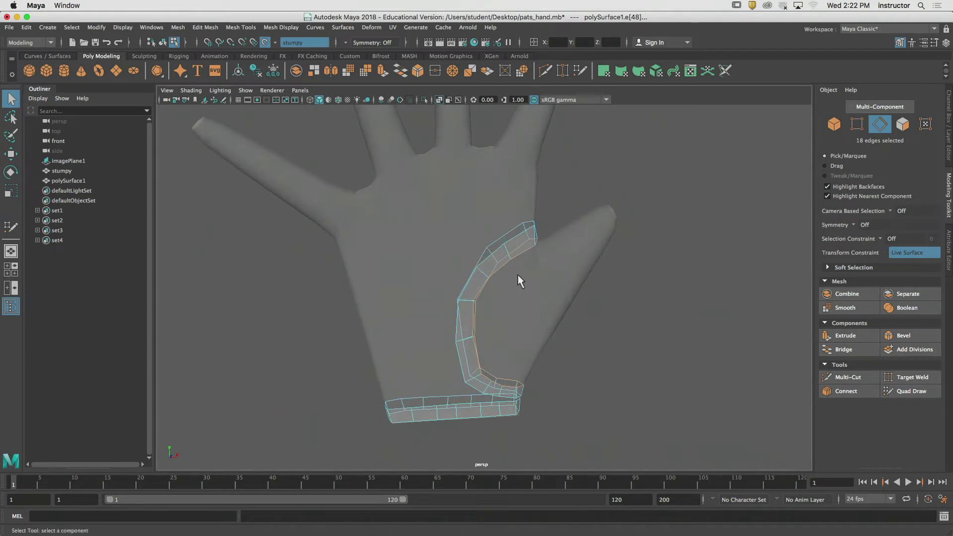
Reactivate Quad Draw and place two rows of dots around the base of the index finger
click(901, 395)
mouse_move(564, 231)
alt+mouse_down()
mouse_move(601, 305)
mouse_move(495, 283)
mouse_move(578, 278)
mouse_move(612, 313)
mouse_move(395, 281)
mouse_move(585, 293)
mouse_move(552, 277)
alt+mouse_up()
alt+middle_drag(552, 278, 546, 299)
alt+right_drag(547, 299, 571, 319)
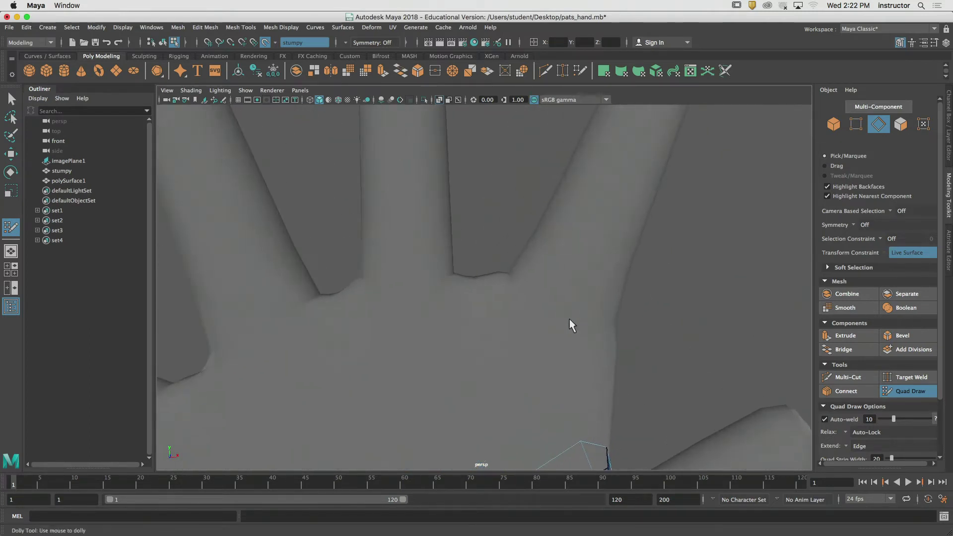
alt+middle_drag(570, 319, 563, 297)
mouse_move(560, 299)
alt+mouse_down()
mouse_move(506, 285)
mouse_move(366, 290)
mouse_move(547, 297)
alt+mouse_up()
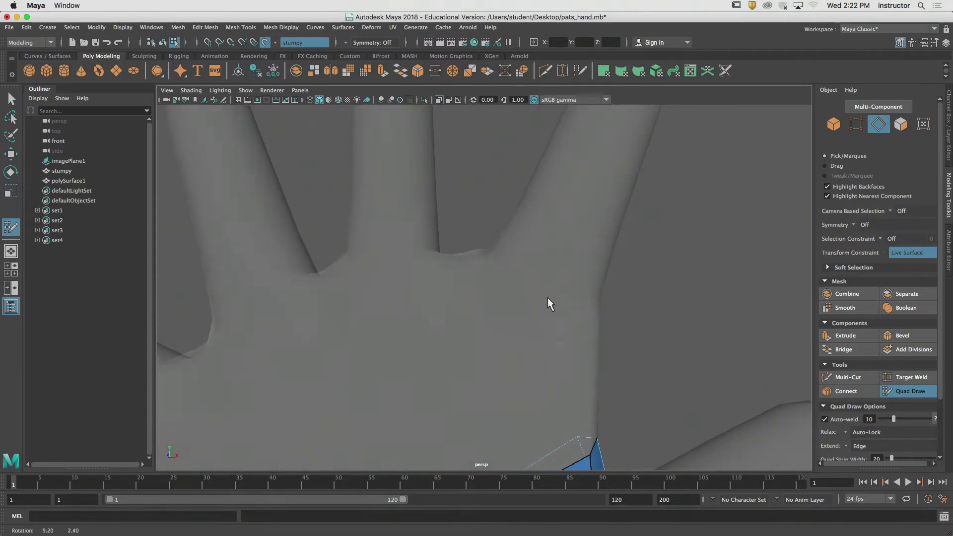
alt+middle_drag(547, 297, 519, 274)
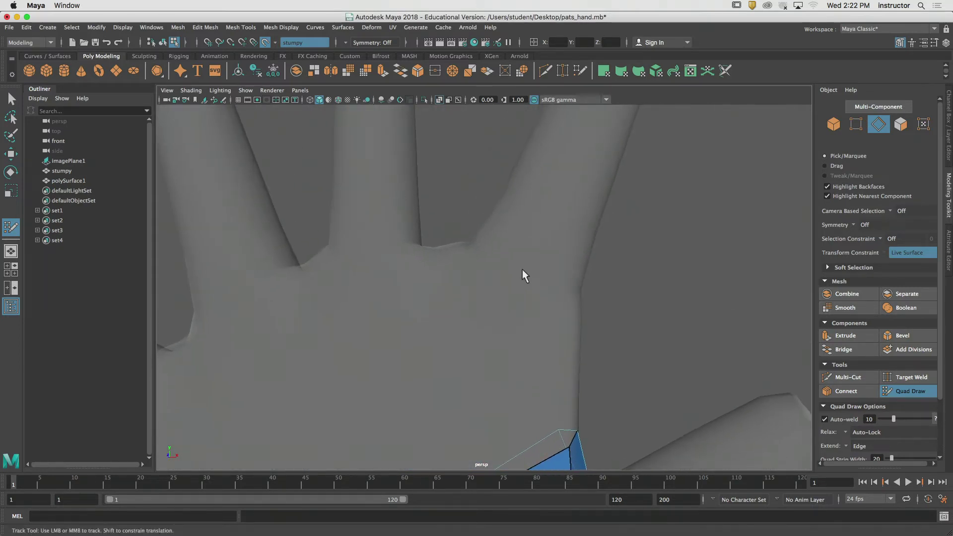
alt+drag(511, 299, 472, 283)
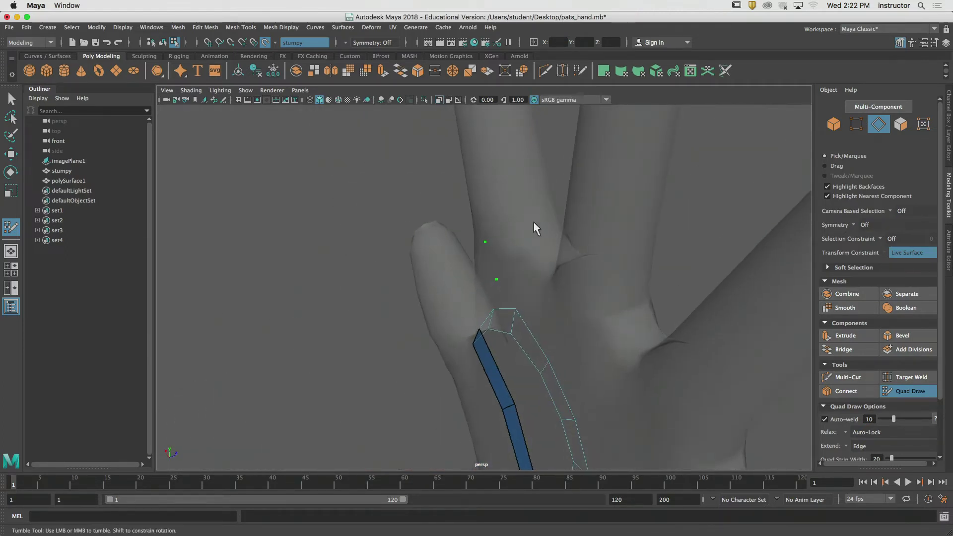
alt+drag(542, 243, 658, 226)
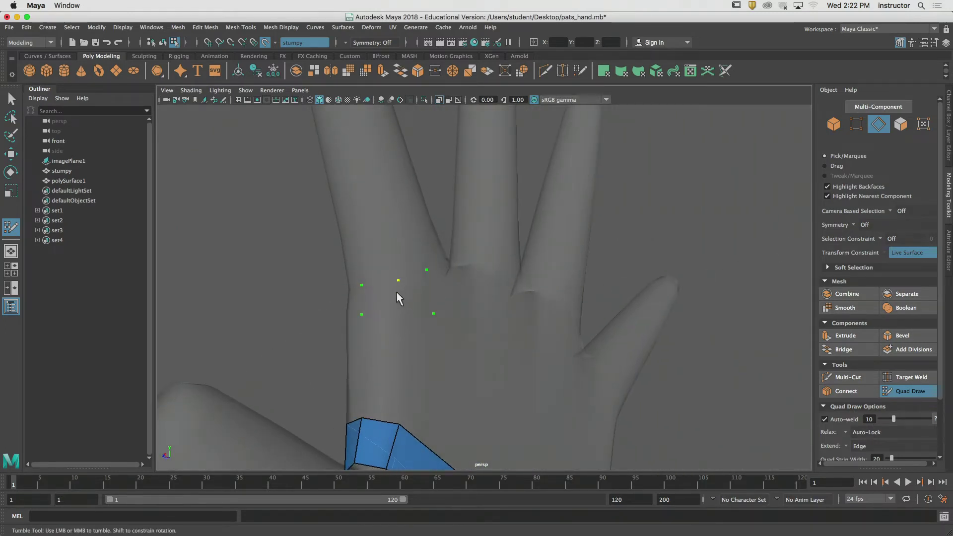
click(401, 317)
mouse_move(383, 320)
alt+mouse_down()
mouse_move(459, 323)
mouse_move(502, 306)
mouse_move(487, 326)
mouse_move(555, 284)
mouse_move(587, 311)
mouse_move(694, 288)
mouse_move(530, 294)
mouse_move(552, 296)
mouse_move(464, 307)
alt+mouse_up()
Fill quads between the dots to form a strip around the base of the index finger
shift+click(543, 276)
shift+click(536, 278)
shift+click(580, 298)
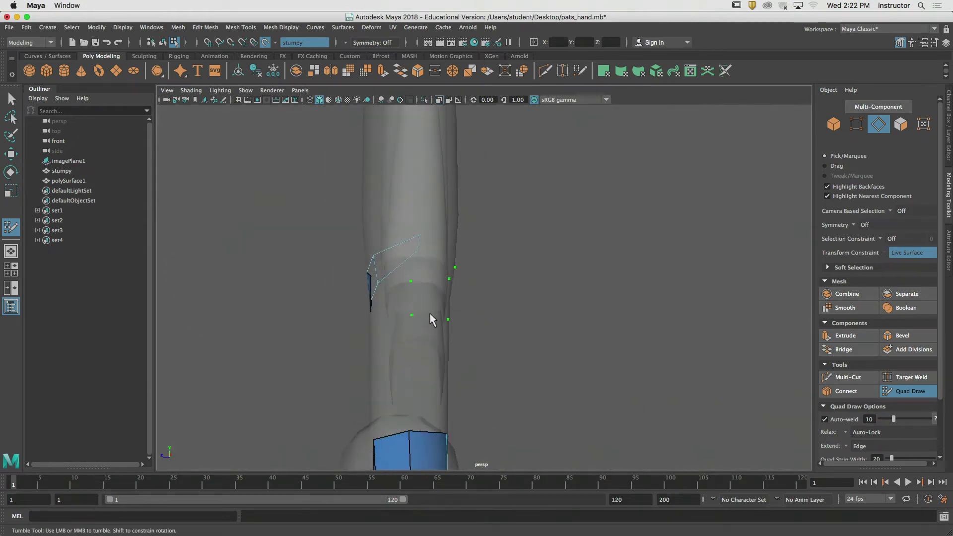
shift+click(392, 298)
alt+drag(391, 298, 357, 317)
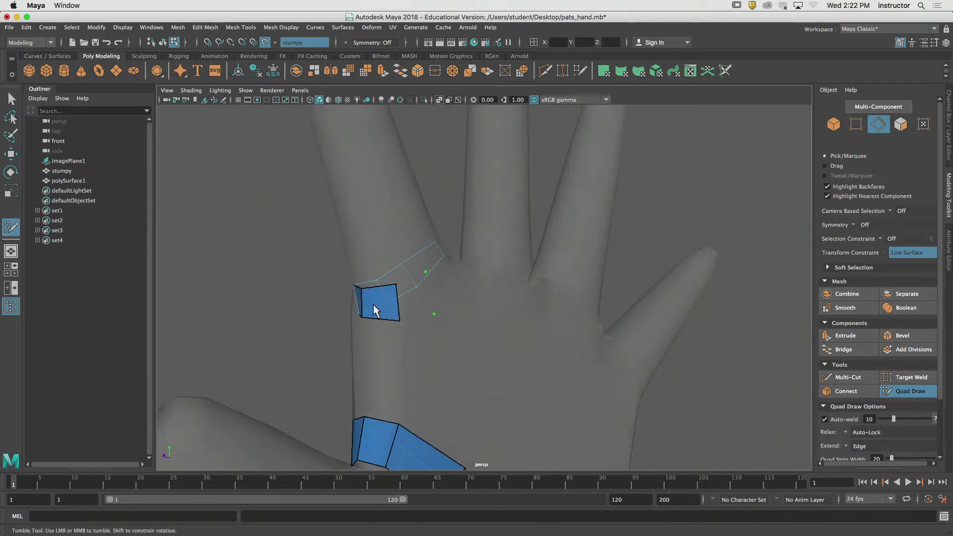
shift+click(414, 303)
mouse_move(437, 296)
alt+mouse_down()
mouse_move(436, 287)
mouse_move(478, 273)
mouse_move(462, 272)
mouse_move(529, 249)
mouse_move(518, 220)
alt+mouse_up()
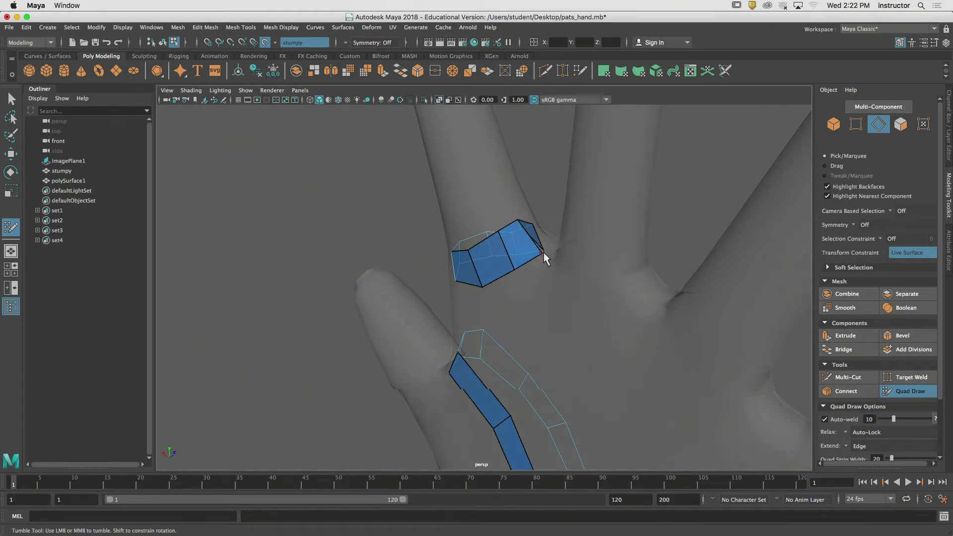
Place extra dots on the webbing between the index and middle fingers
mouse_move(544, 253)
alt+mouse_down()
mouse_move(600, 239)
mouse_move(489, 217)
mouse_move(534, 312)
mouse_move(501, 337)
alt+mouse_up()
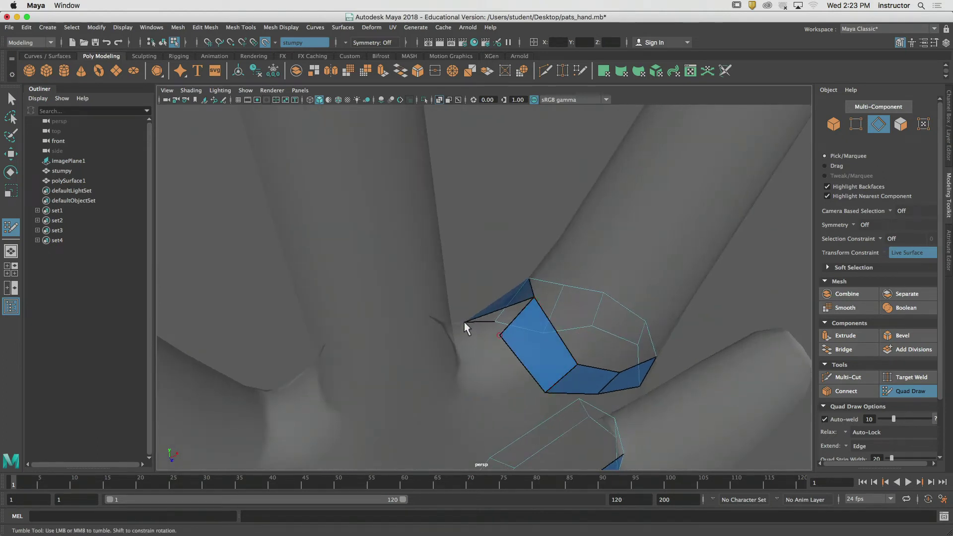
click(498, 325)
alt+drag(485, 335, 544, 276)
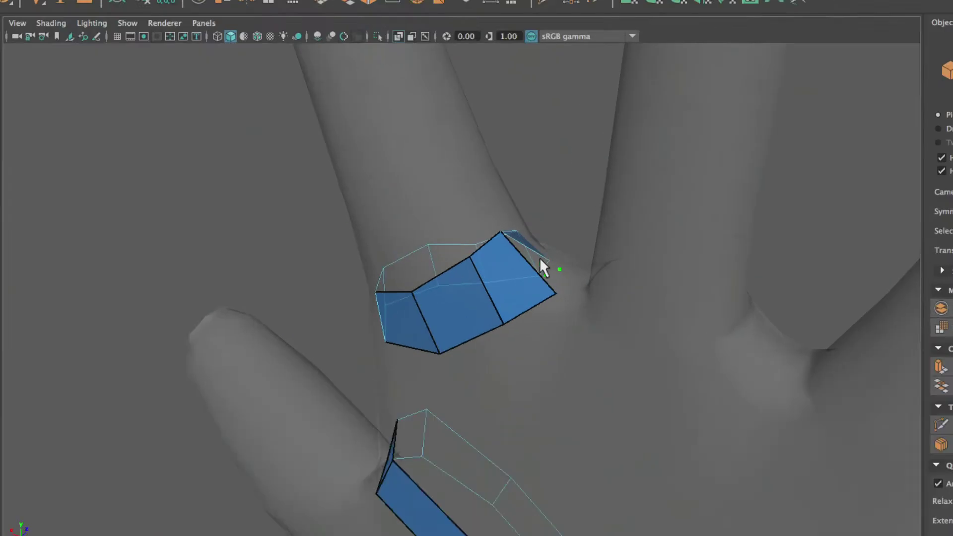
click(541, 264)
click(545, 275)
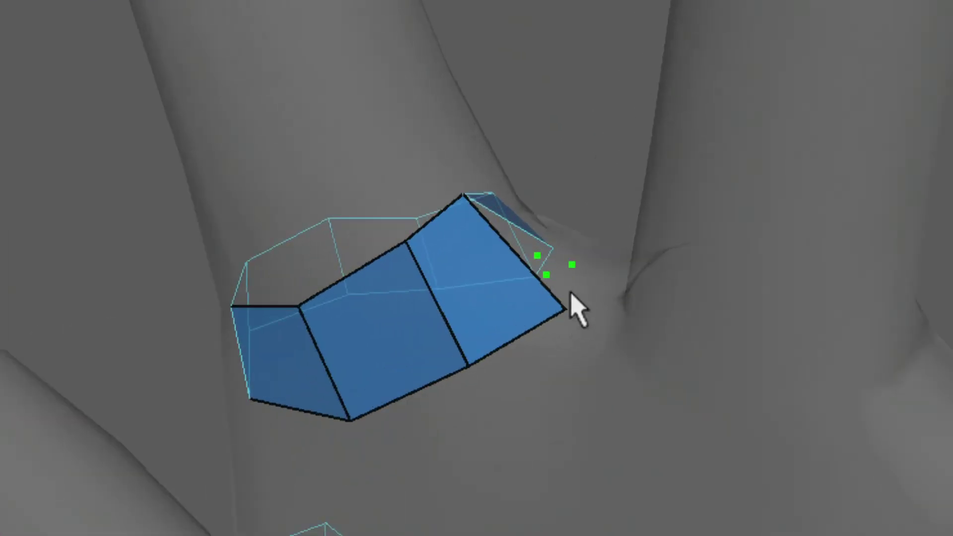
click(594, 305)
click(637, 303)
click(647, 346)
click(554, 372)
click(583, 331)
click(605, 340)
click(631, 415)
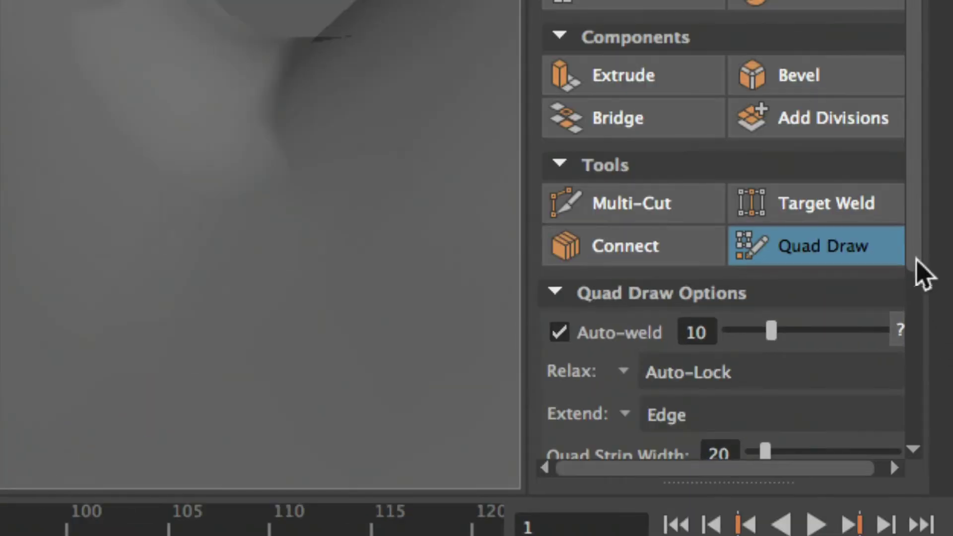
Clear all the leftover Quad Draw dots from the surface
mouse_move(917, 260)
mouse_down()
mouse_move(914, 404)
mouse_move(921, 167)
mouse_up()
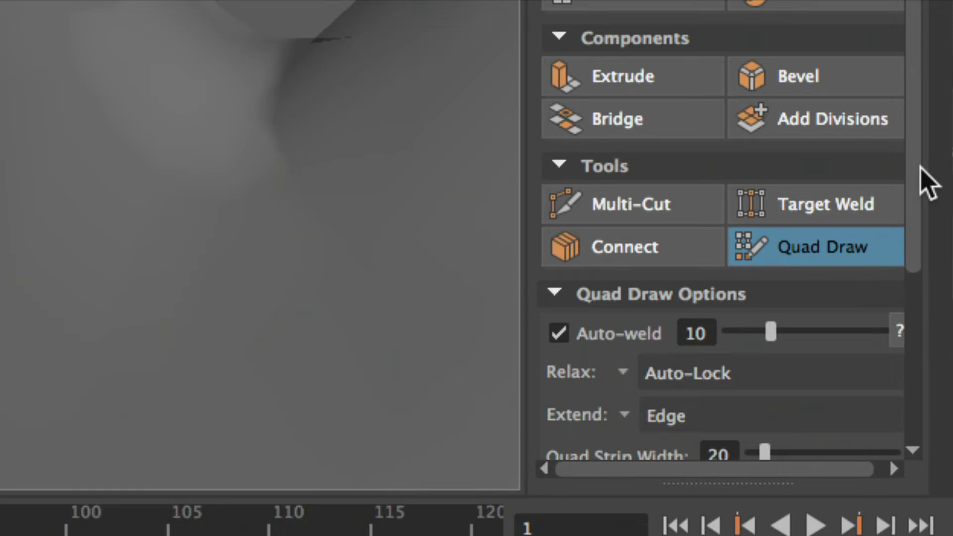
mouse_move(925, 169)
mouse_down()
mouse_move(918, 213)
mouse_move(939, 380)
mouse_up()
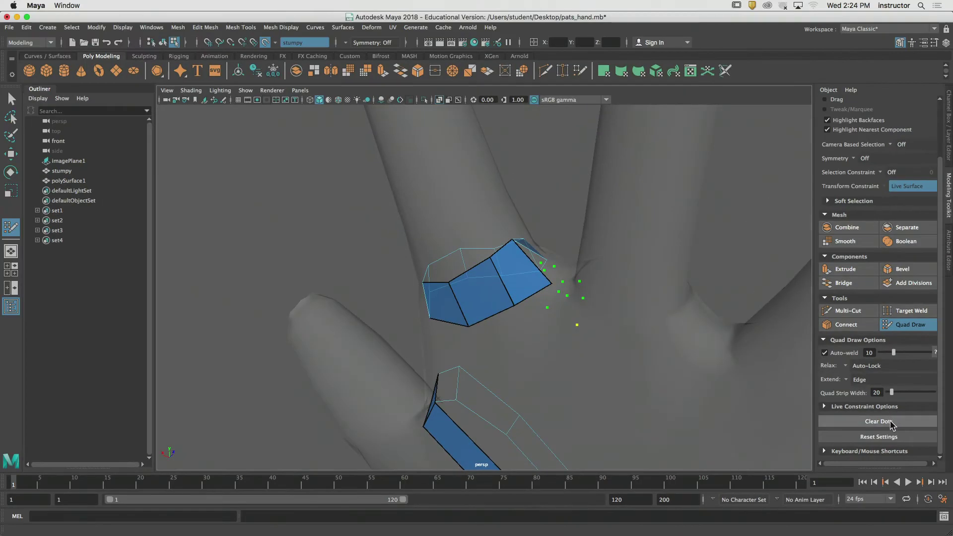
click(892, 425)
Close the index finger ring at the webbing to the middle finger by joining its open end vertices
alt+drag(575, 241, 555, 262)
alt+right_drag(556, 262, 676, 272)
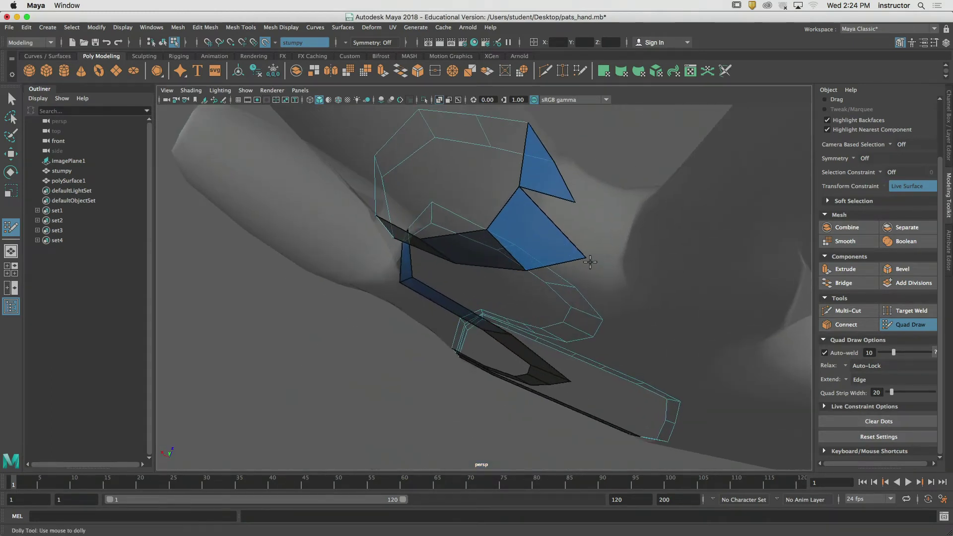
drag(589, 258, 568, 353)
alt+drag(526, 304, 642, 313)
mouse_move(607, 281)
mouse_down()
mouse_move(559, 240)
mouse_move(585, 232)
mouse_move(579, 226)
mouse_up()
mouse_move(613, 267)
alt+mouse_down()
mouse_move(437, 298)
mouse_move(558, 275)
mouse_move(530, 266)
mouse_move(472, 273)
mouse_move(487, 351)
mouse_move(587, 283)
mouse_move(522, 296)
mouse_move(553, 279)
mouse_move(457, 298)
mouse_move(581, 297)
mouse_move(482, 276)
mouse_move(523, 264)
alt+mouse_up()
alt+drag(608, 277, 566, 271)
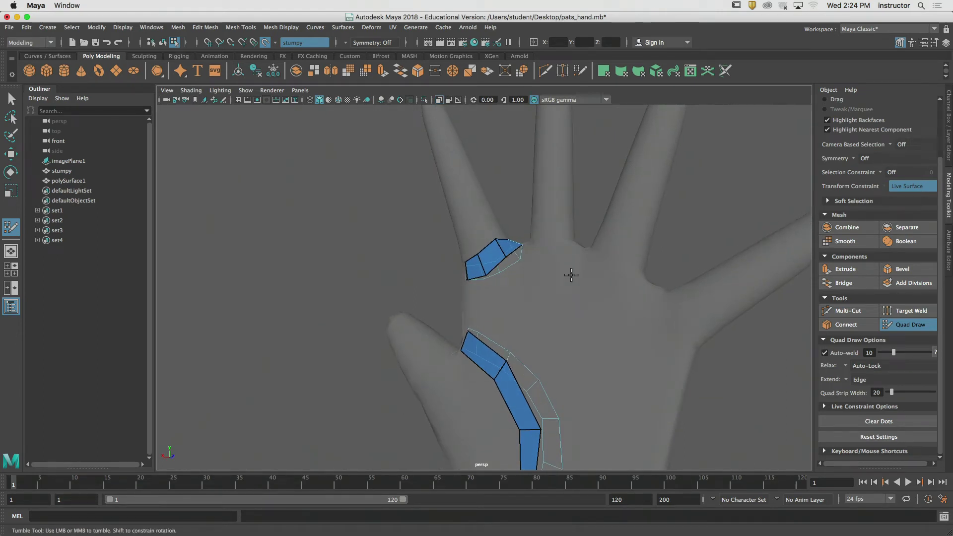
Move the lower palm-side vertices of the index finger ring down to even out its quads
alt+drag(565, 279, 535, 282)
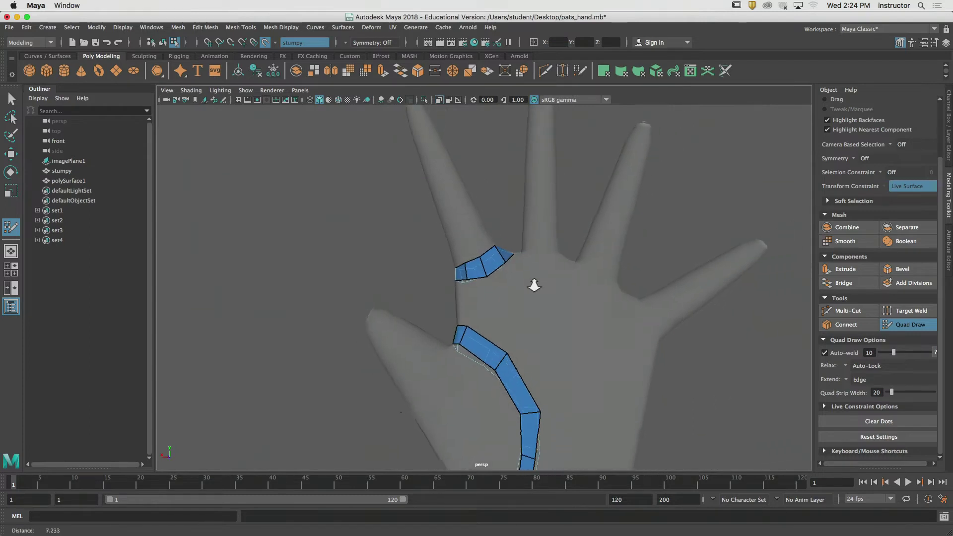
alt+middle_drag(535, 280, 540, 238)
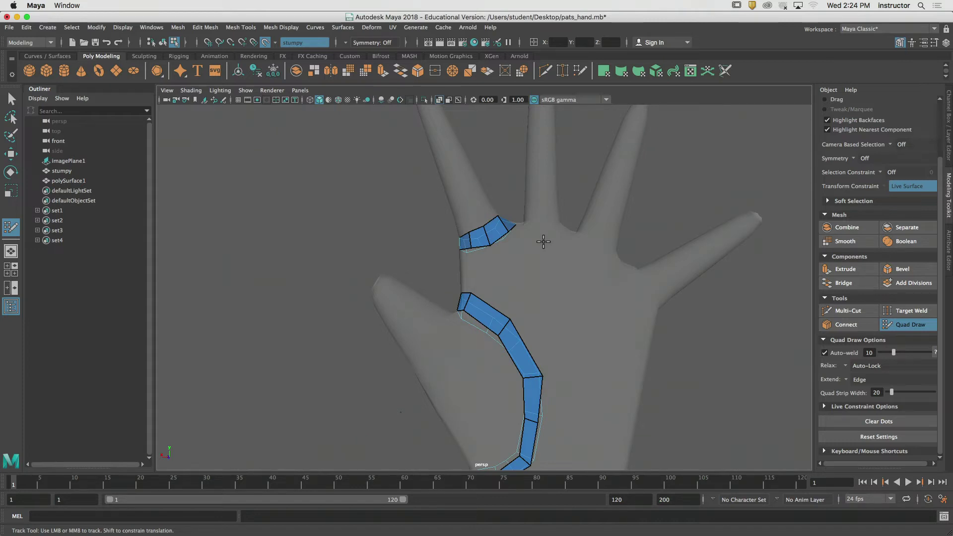
alt+right_drag(518, 248, 700, 271)
alt+middle_drag(560, 218, 547, 283)
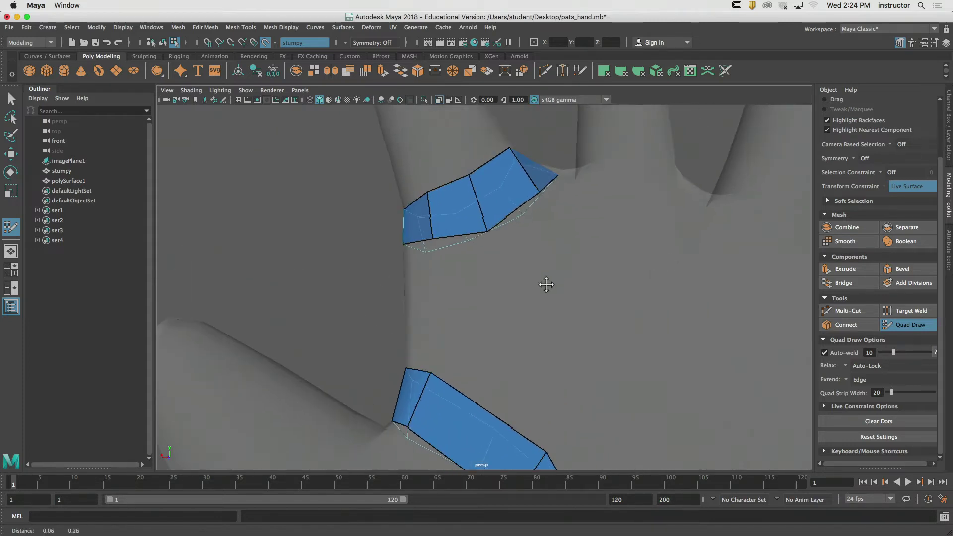
drag(434, 242, 450, 312)
alt+middle_drag(473, 303, 527, 317)
alt+drag(527, 316, 478, 327)
alt+drag(479, 326, 534, 304)
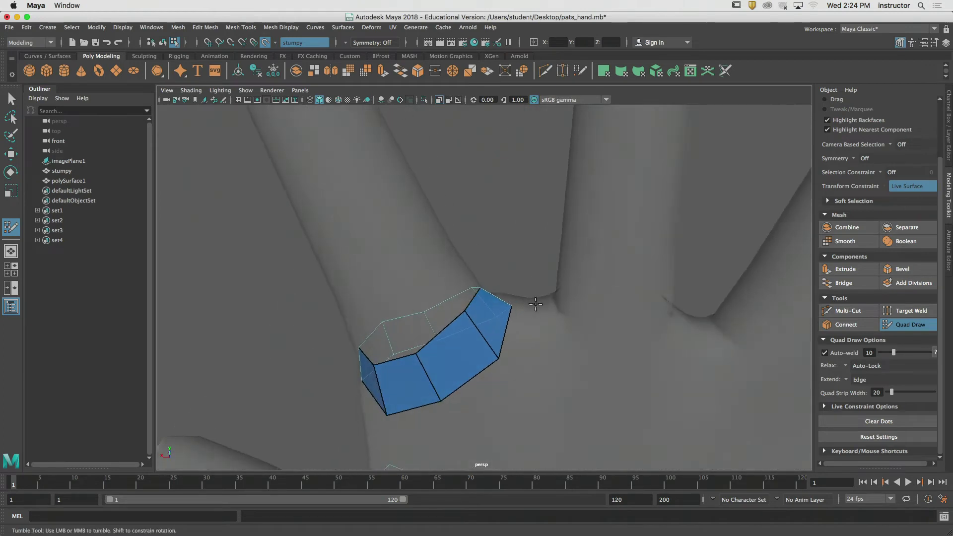
Place pairs of Quad Draw dots around the base of the middle finger on both sides of the hand
alt+middle_drag(534, 305, 527, 295)
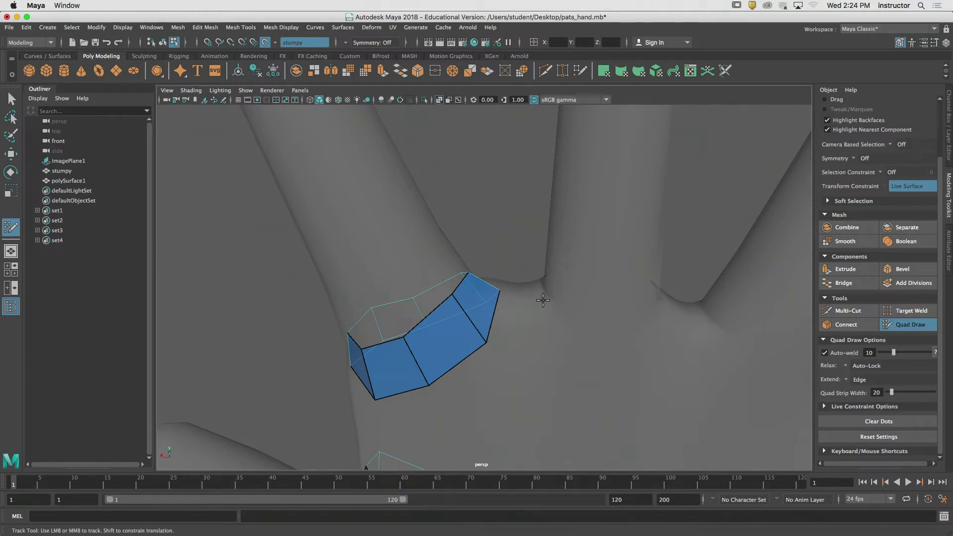
alt+middle_drag(543, 300, 499, 266)
alt+right_drag(564, 300, 349, 326)
alt+drag(350, 326, 449, 290)
alt+right_drag(449, 289, 380, 300)
alt+drag(380, 300, 434, 277)
alt+right_drag(434, 277, 593, 260)
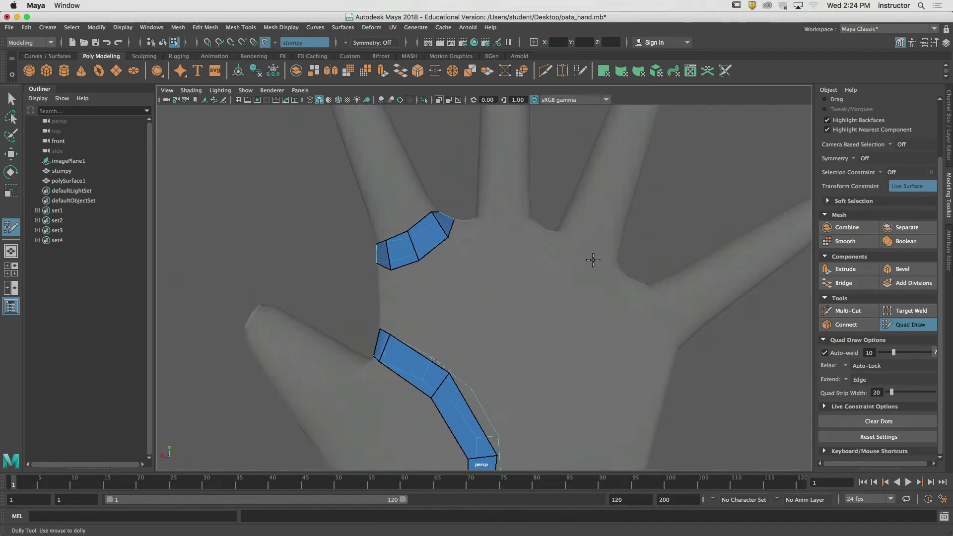
alt+drag(594, 260, 643, 408)
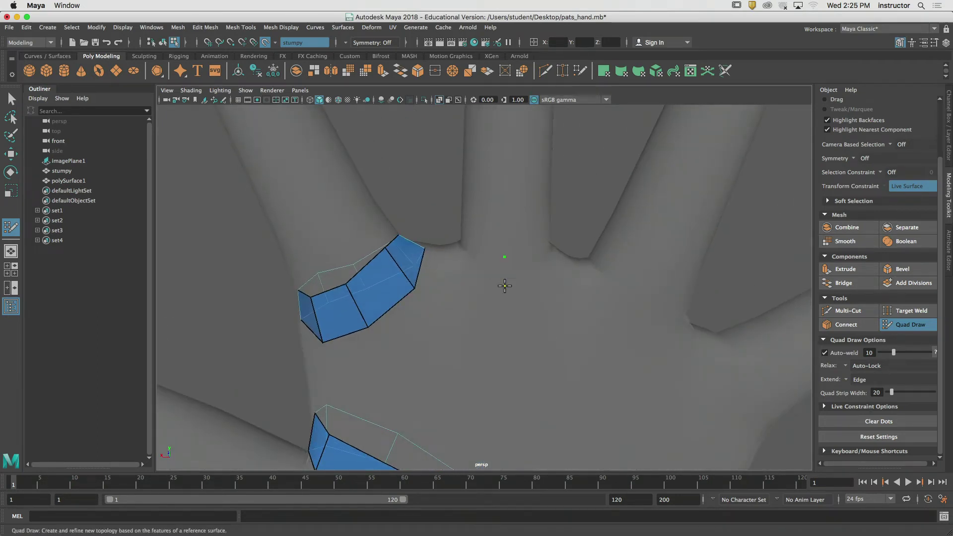
alt+drag(505, 286, 480, 293)
alt+drag(467, 258, 443, 232)
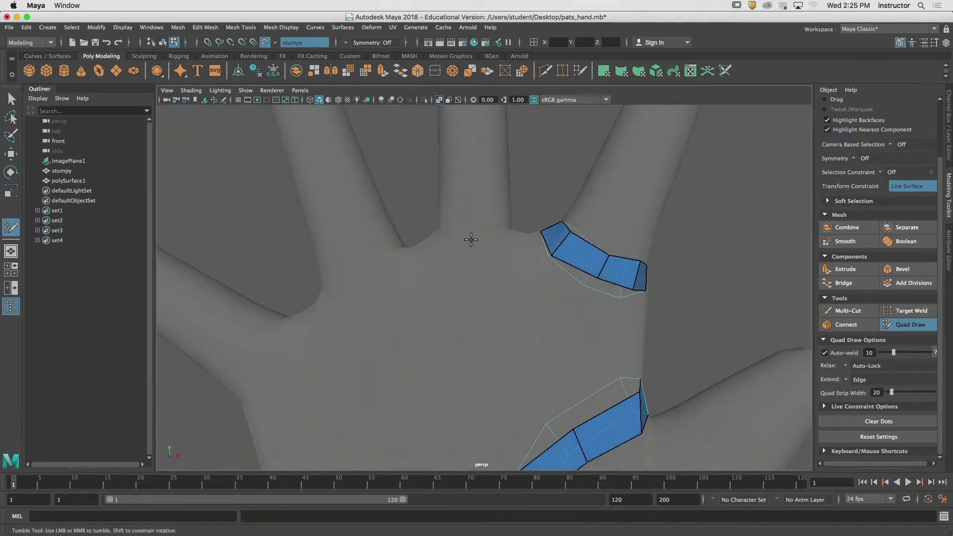
alt+drag(472, 262, 534, 283)
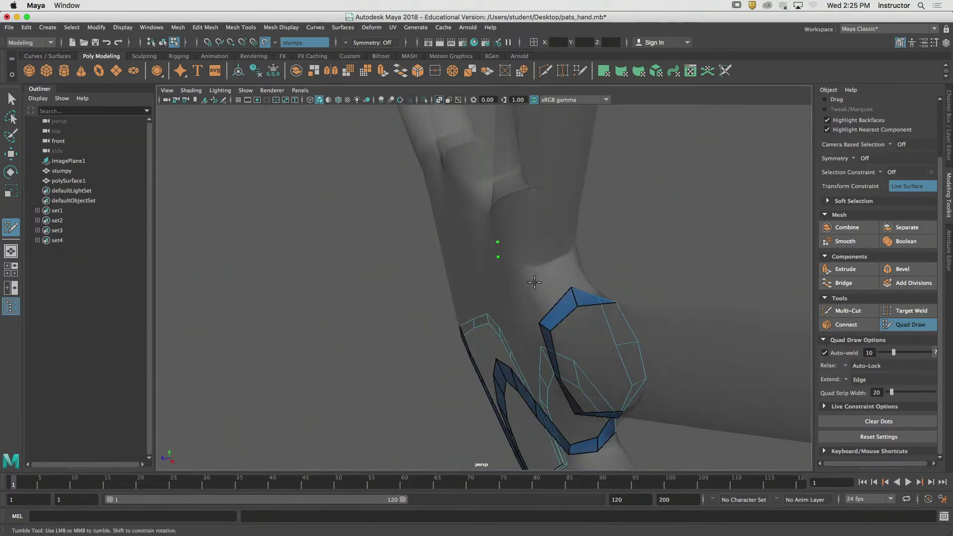
click(550, 261)
click(554, 277)
alt+drag(555, 277, 558, 270)
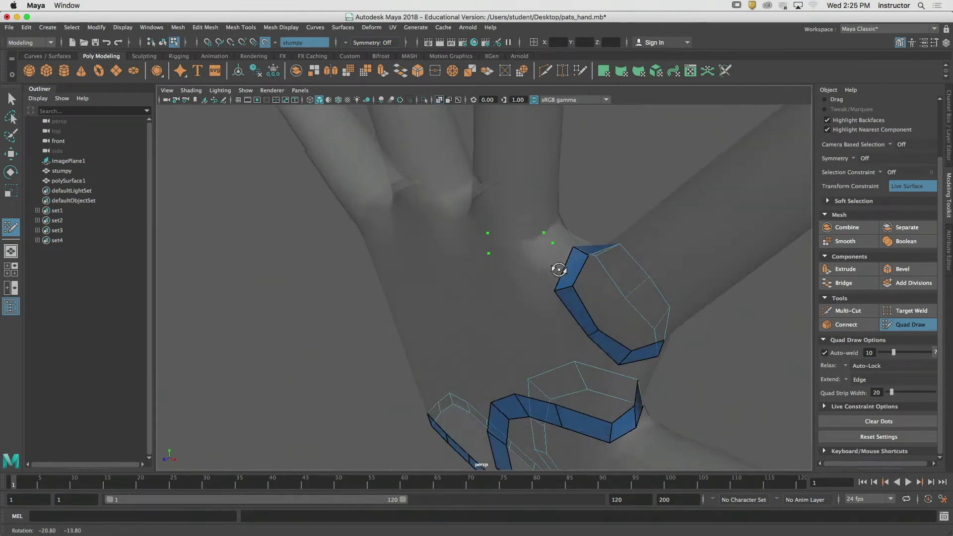
Fill quads between the dots at the middle finger base and clear the leftover dots
shift+click(516, 244)
alt+drag(516, 244, 600, 243)
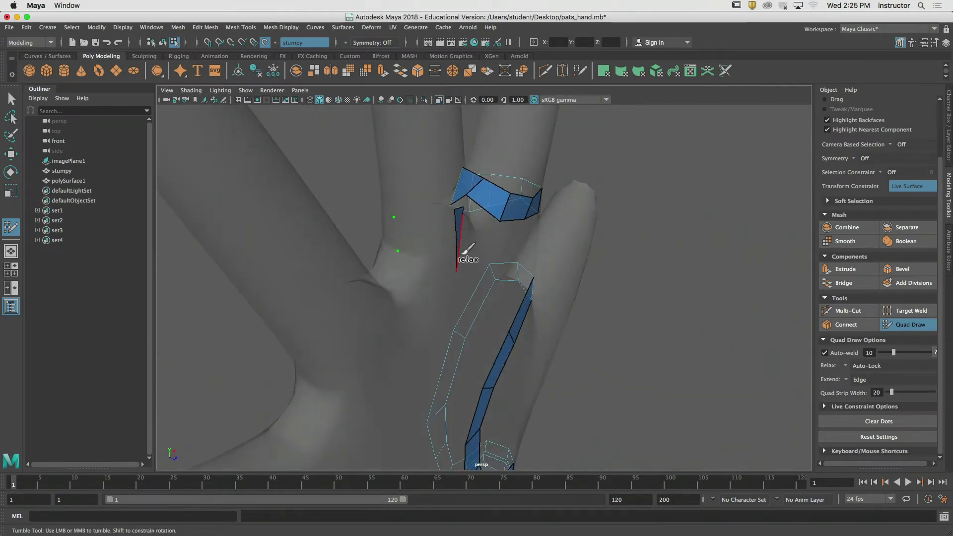
shift+click(431, 248)
alt+drag(431, 248, 598, 308)
click(841, 420)
alt+drag(686, 387, 636, 346)
Extend the quad strip from its open edges around the base of the middle finger
drag(560, 269, 496, 247)
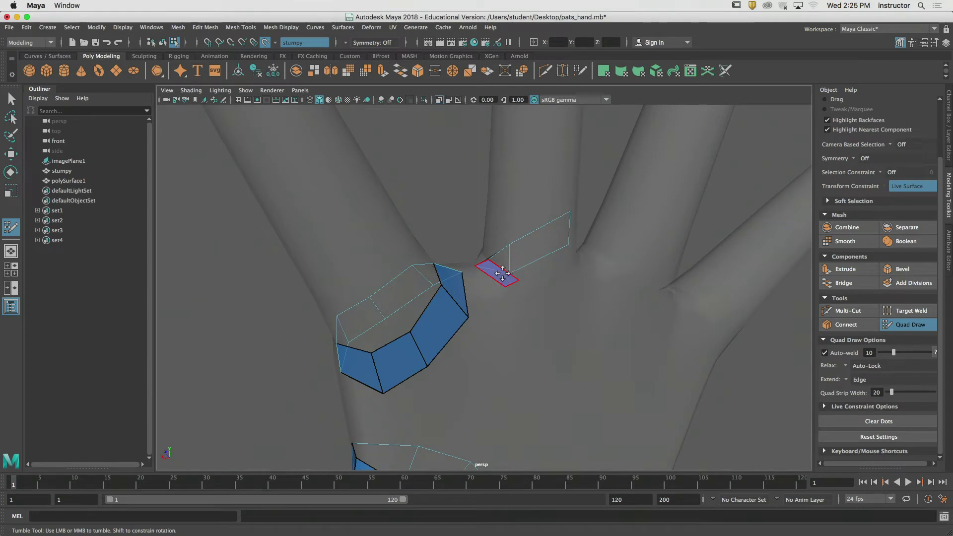
drag(519, 281, 604, 291)
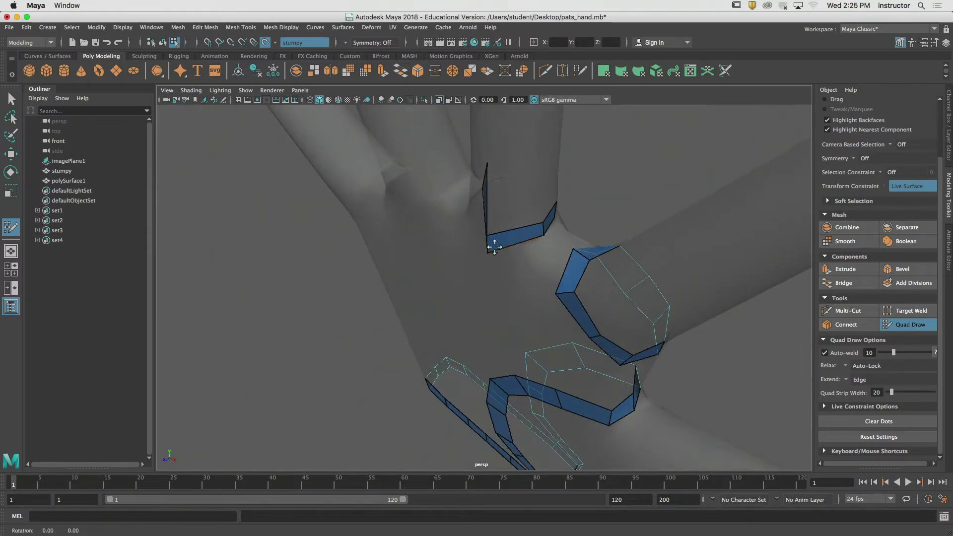
mouse_move(494, 247)
alt+mouse_down()
mouse_move(497, 234)
mouse_move(487, 246)
alt+mouse_up()
mouse_move(566, 274)
mouse_down()
mouse_move(536, 254)
mouse_move(540, 266)
mouse_move(529, 264)
mouse_move(559, 271)
mouse_move(483, 263)
mouse_move(544, 270)
mouse_move(462, 273)
mouse_move(499, 276)
mouse_move(484, 274)
mouse_move(490, 252)
mouse_move(425, 258)
mouse_move(459, 258)
mouse_move(466, 222)
mouse_up()
key(Tab)
key(Tab)
key(Tab)
key(Tab)
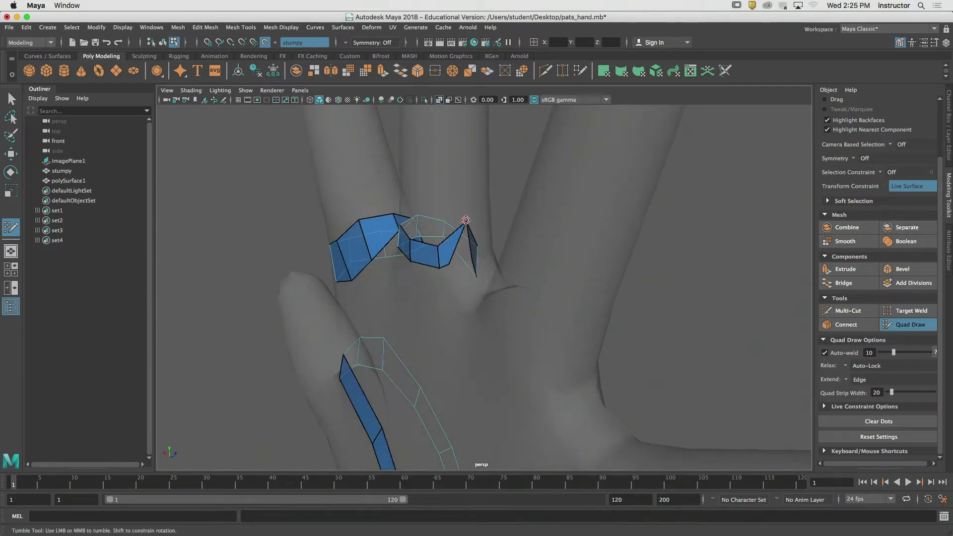
Close the middle finger ring by joining the open end vertices of its quad strip
drag(451, 265, 471, 272)
alt+right_drag(453, 313, 576, 345)
alt+drag(576, 345, 511, 268)
alt+right_drag(510, 268, 447, 264)
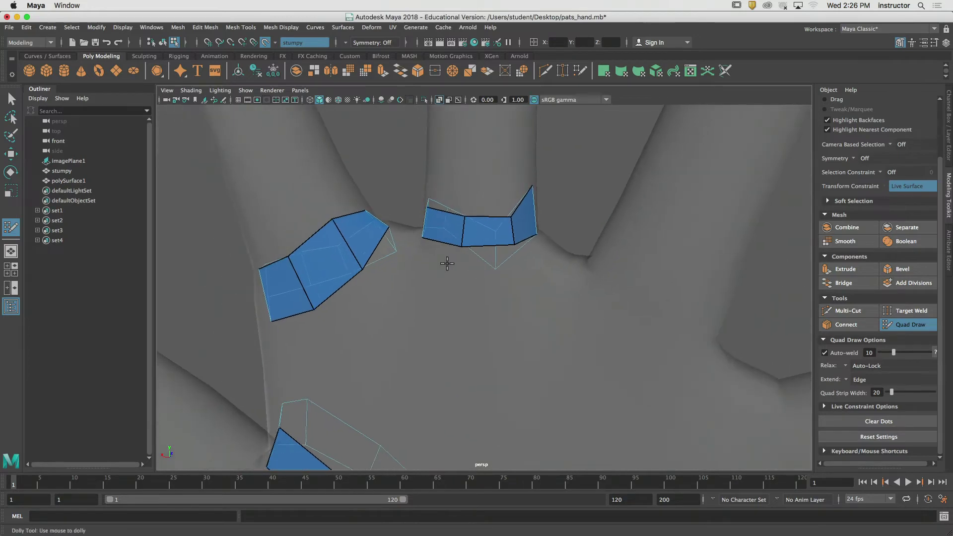
Leave Quad Draw to check the edge loop of the middle finger ring with the Select tool, and deselect everything
key(q)
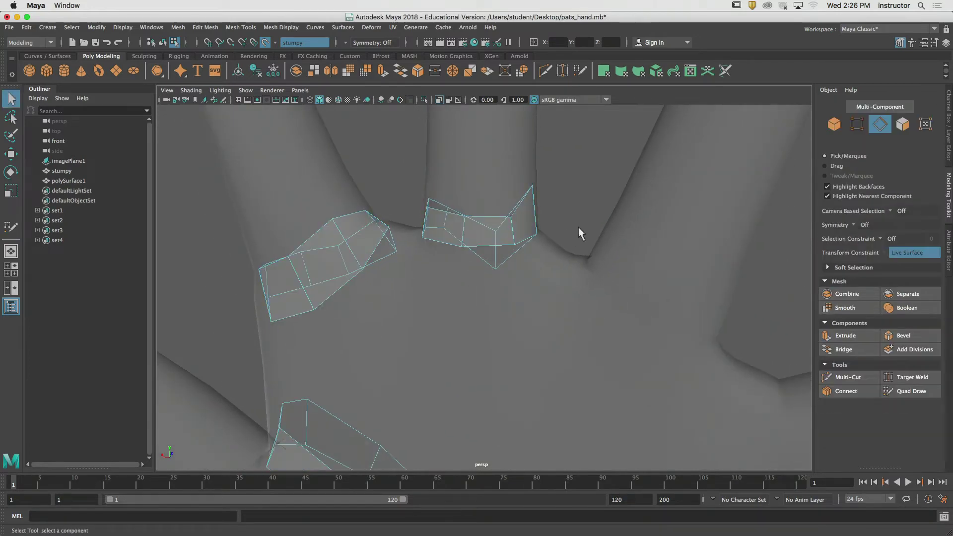
double_click(496, 211)
mouse_move(691, 288)
alt+mouse_down()
mouse_move(564, 224)
mouse_move(691, 291)
alt+mouse_up()
click(692, 291)
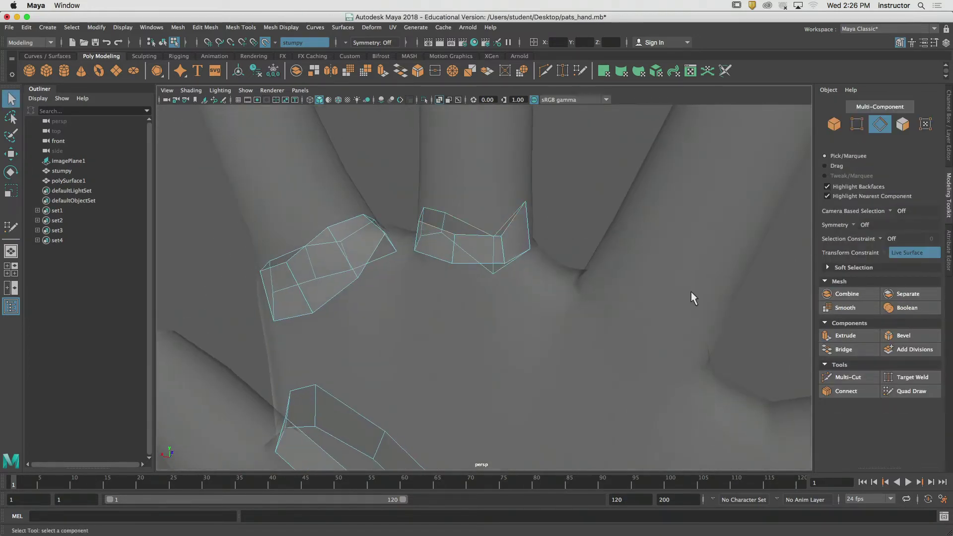
Reactivate Quad Draw, insert an edge across the middle finger ring and move the neighbouring vertices to even out the quads
click(888, 391)
mouse_move(540, 279)
alt+mouse_down()
mouse_move(581, 266)
mouse_move(385, 260)
alt+mouse_up()
ctrl+click(416, 216)
alt+drag(422, 223, 484, 220)
drag(418, 203, 428, 204)
drag(486, 233, 517, 227)
drag(387, 188, 385, 195)
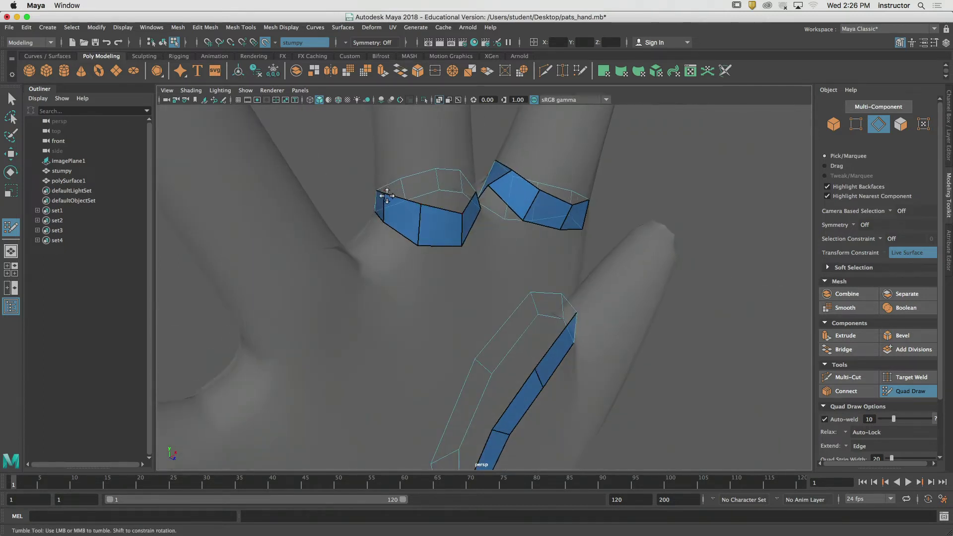
drag(420, 244, 438, 206)
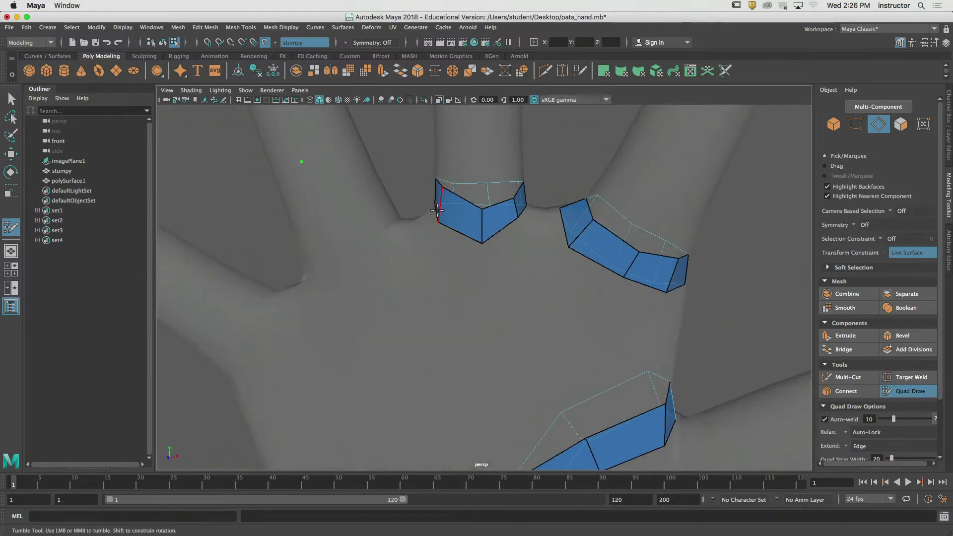
Raise the lowest vertex of the middle finger ring to level the ring's lower border
alt+right_drag(438, 207, 481, 192)
alt+middle_drag(481, 191, 484, 231)
drag(484, 263, 484, 189)
alt+drag(484, 190, 551, 192)
mouse_move(696, 187)
alt+mouse_down()
mouse_move(602, 215)
mouse_move(516, 224)
mouse_move(486, 213)
mouse_move(602, 255)
mouse_move(576, 271)
mouse_move(611, 276)
mouse_move(576, 277)
alt+mouse_up()
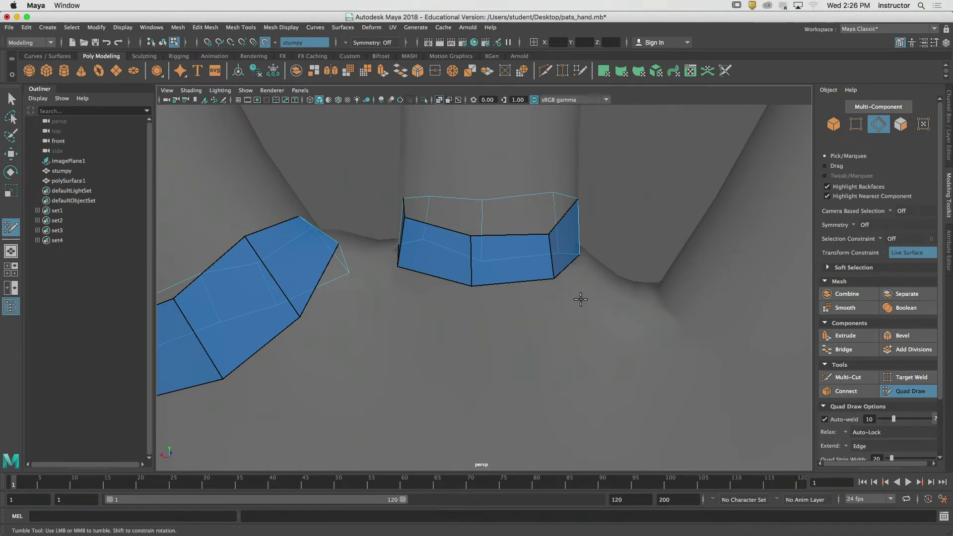
alt+drag(580, 300, 532, 281)
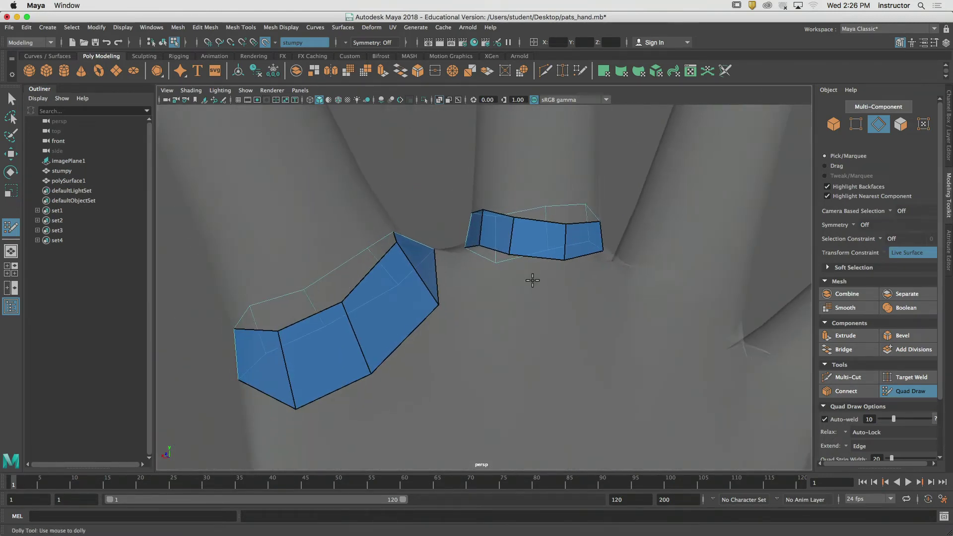
scroll(533, 281, down, 5)
alt+drag(499, 315, 427, 300)
alt+middle_drag(427, 300, 516, 274)
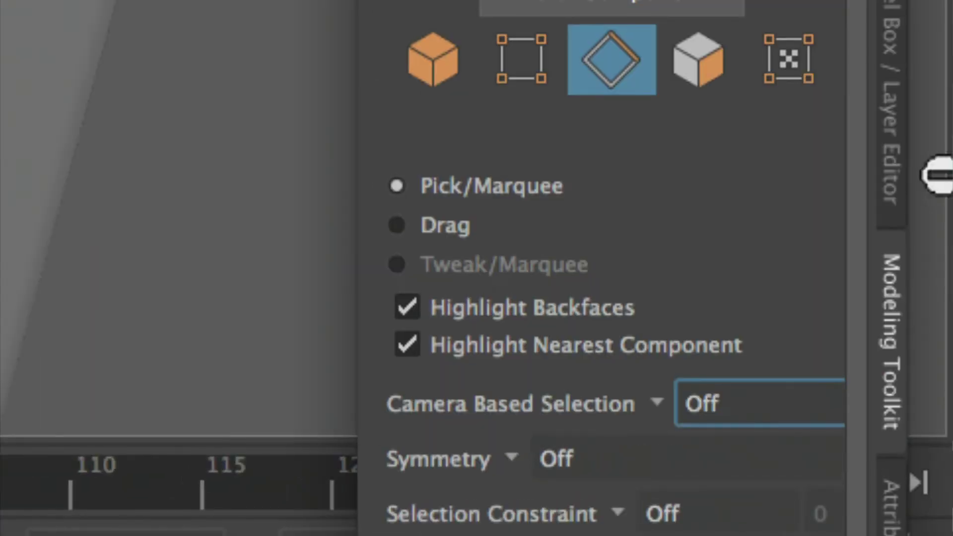
Reset the Maya Classic workspace to its default layout and show the Modeling Toolkit again
drag(857, 337, 858, 529)
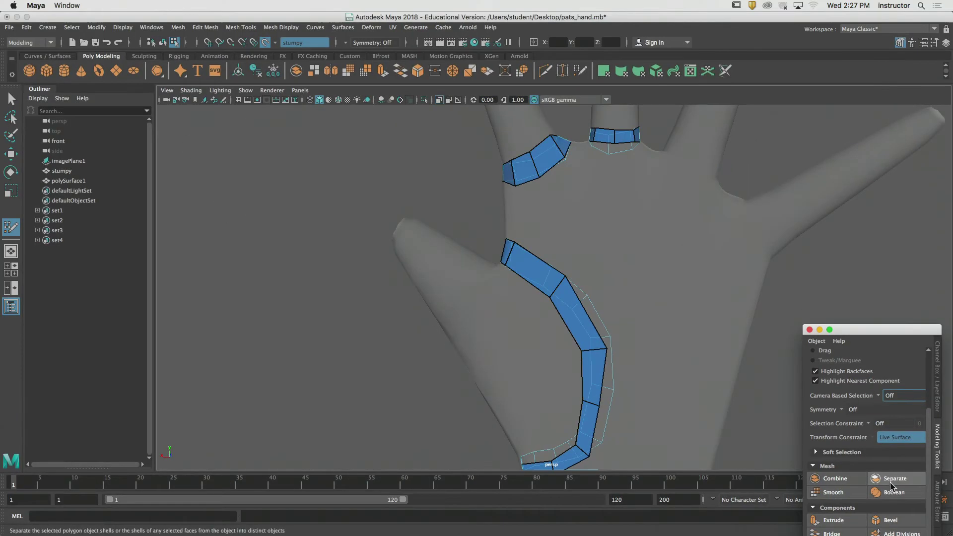
drag(894, 329, 917, 82)
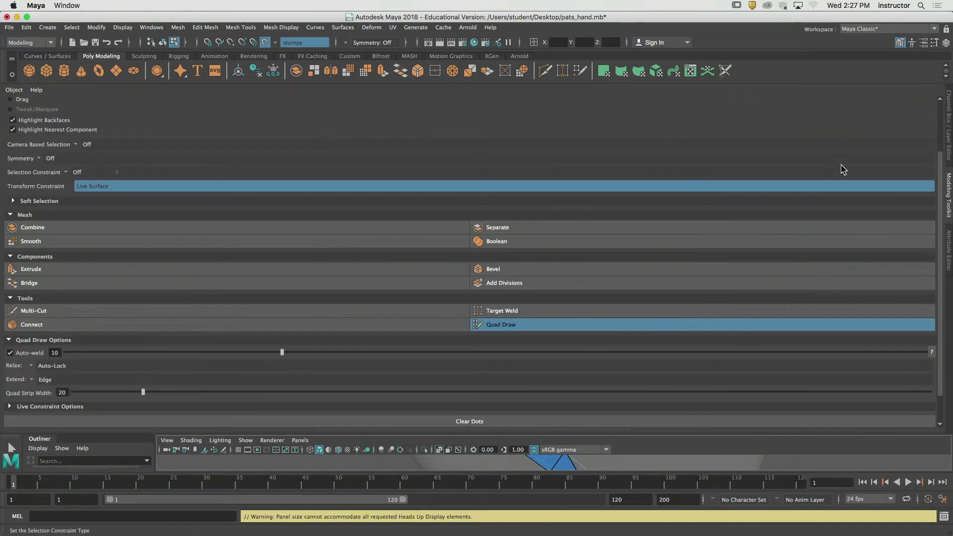
click(869, 29)
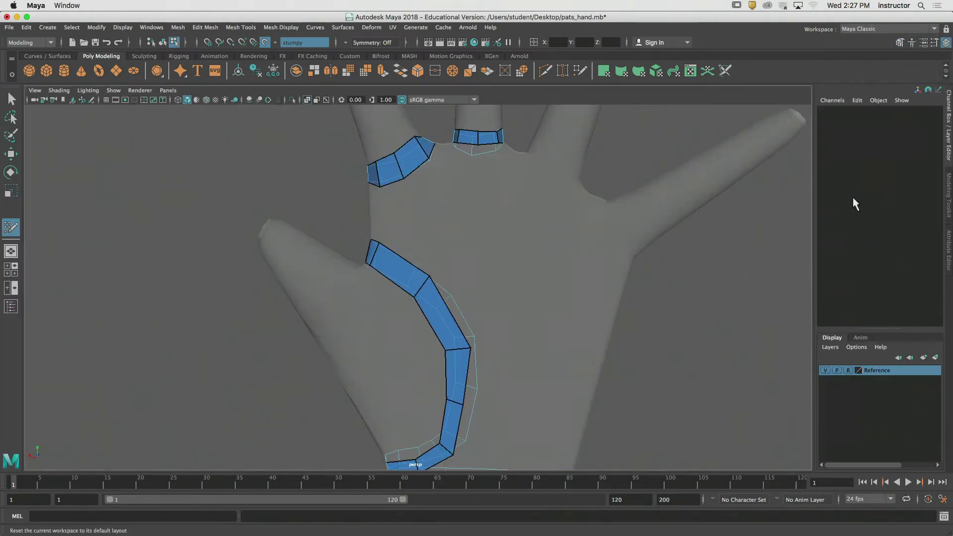
click(856, 199)
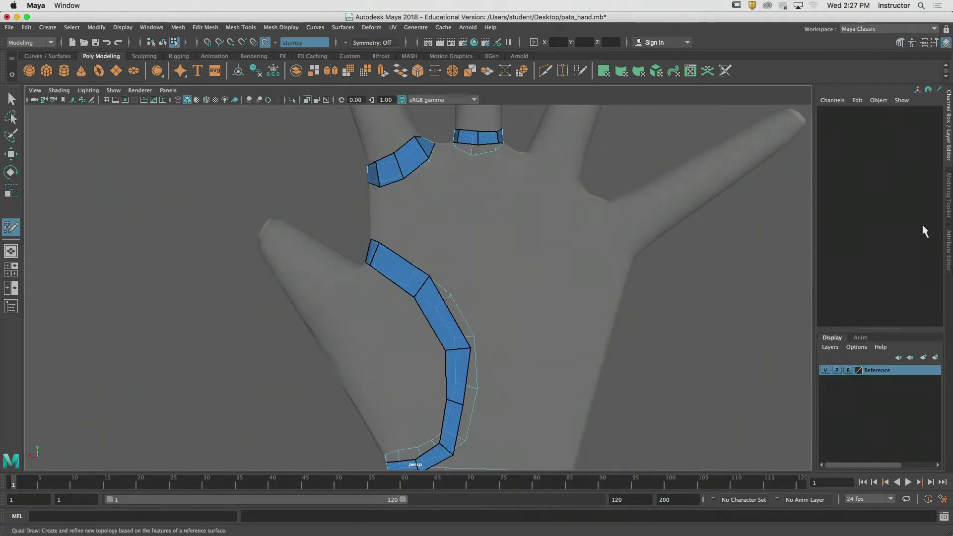
click(949, 196)
Clear the stray Quad Draw dot left on the neighbouring finger
alt+middle_drag(666, 277, 551, 245)
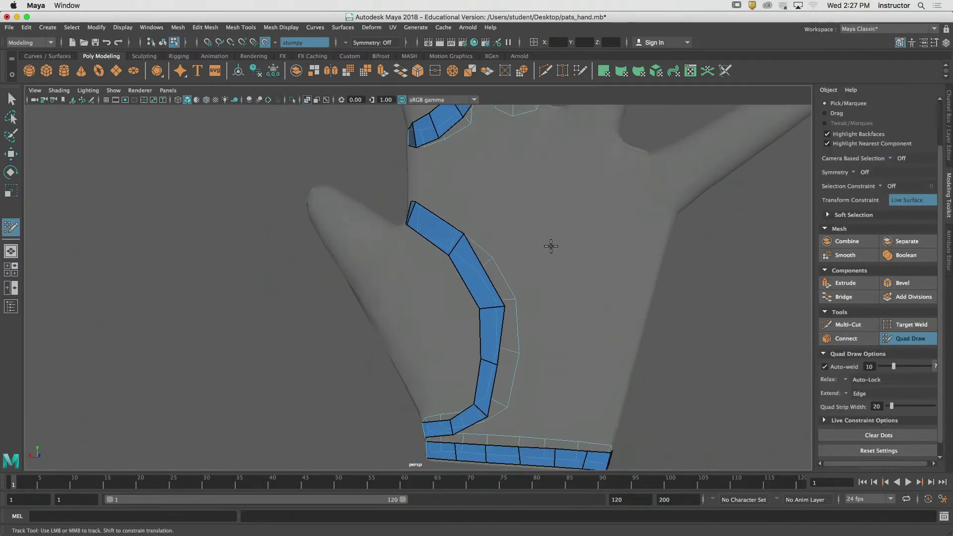
alt+drag(551, 246, 785, 251)
alt+middle_drag(543, 257, 619, 276)
alt+right_drag(618, 276, 551, 279)
alt+right_drag(477, 281, 500, 283)
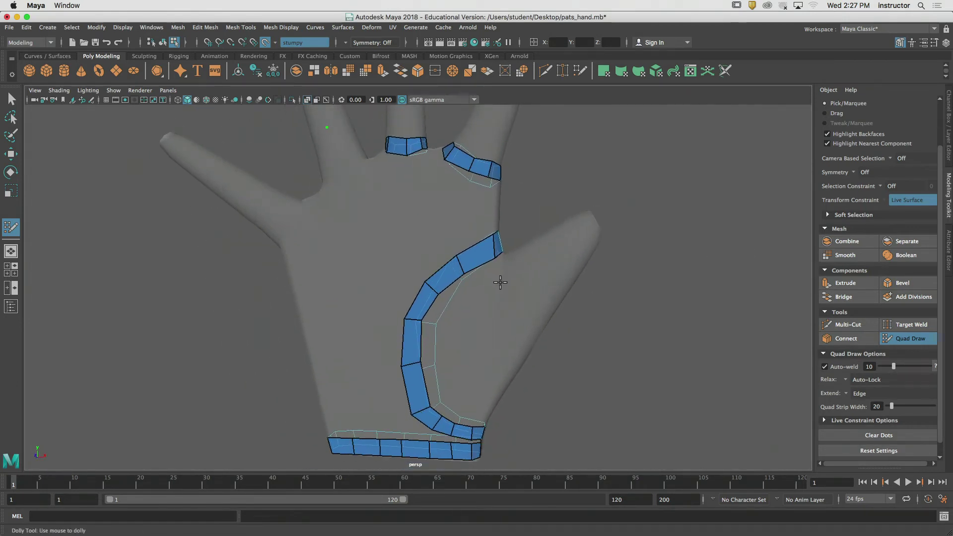
alt+drag(500, 283, 604, 257)
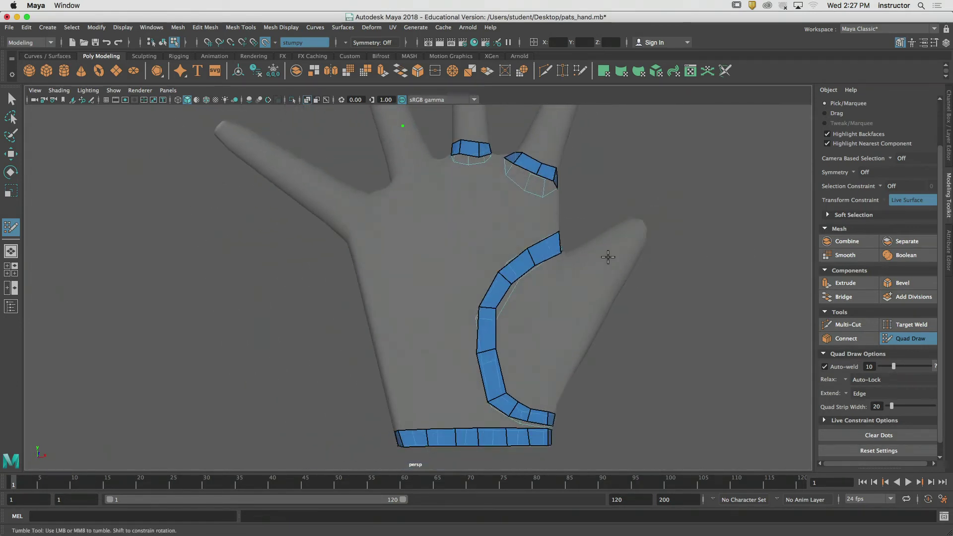
click(901, 436)
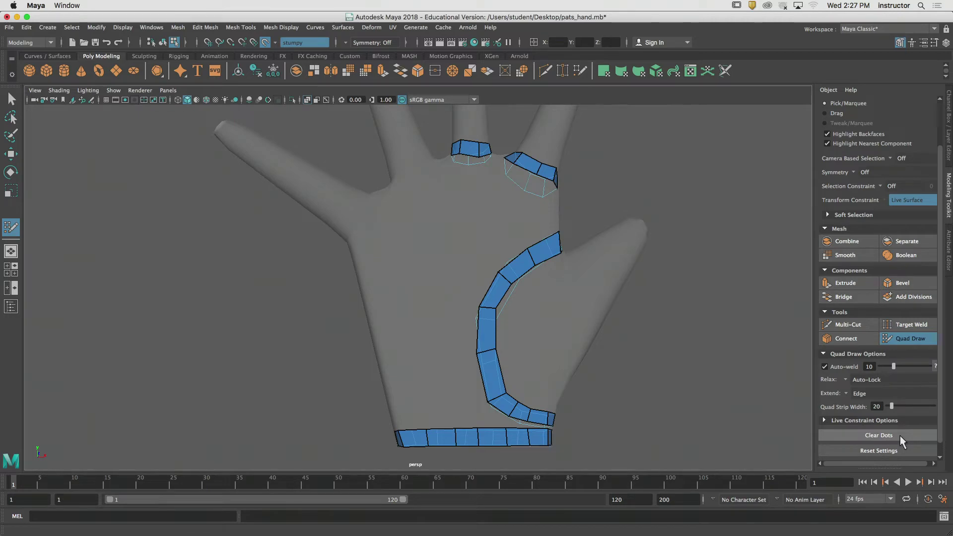
Examine the finger, thumb and wrist loops from the back and side of the hand to compare their edge alignment
alt+right_drag(527, 206, 588, 200)
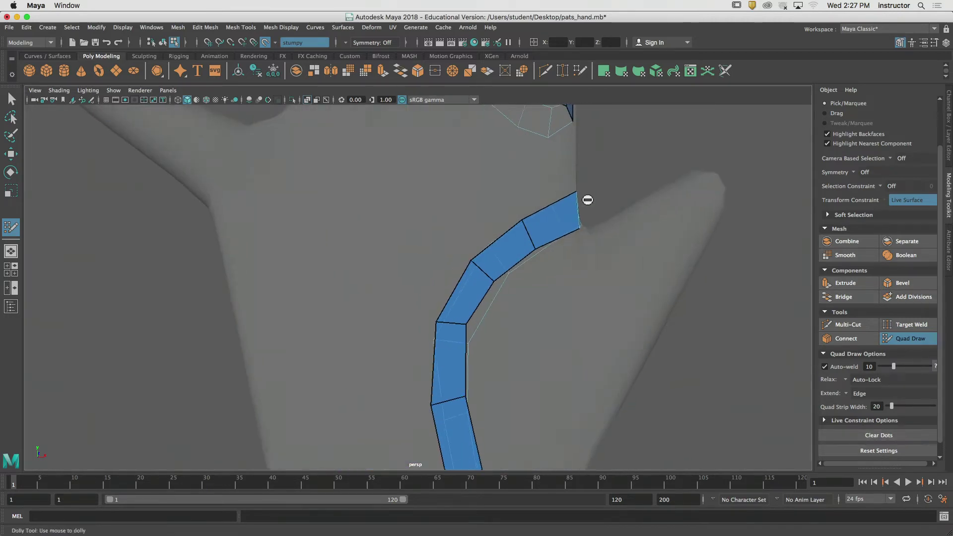
alt+middle_drag(587, 200, 577, 261)
alt+drag(576, 260, 513, 268)
alt+middle_drag(589, 212, 500, 291)
alt+drag(587, 277, 405, 299)
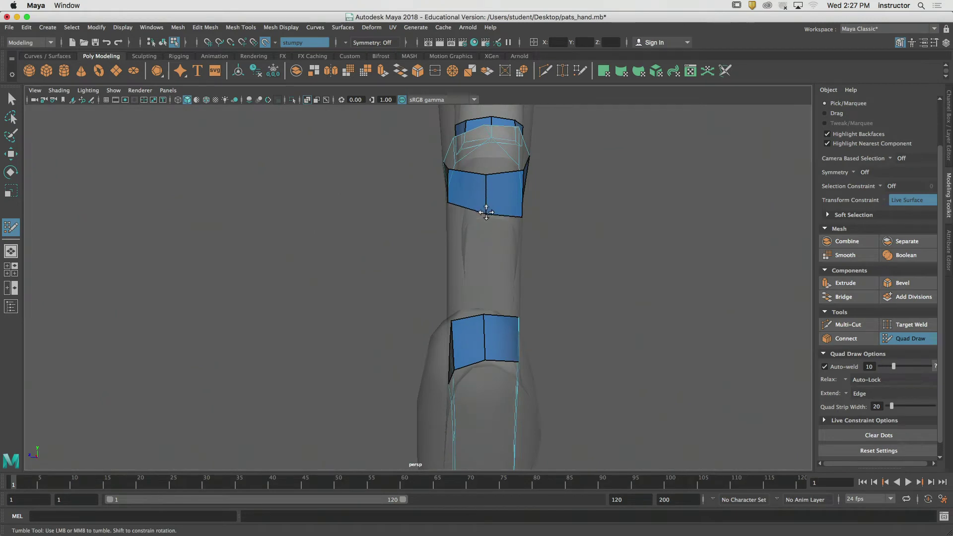
alt+drag(451, 214, 608, 221)
alt+right_drag(596, 224, 386, 291)
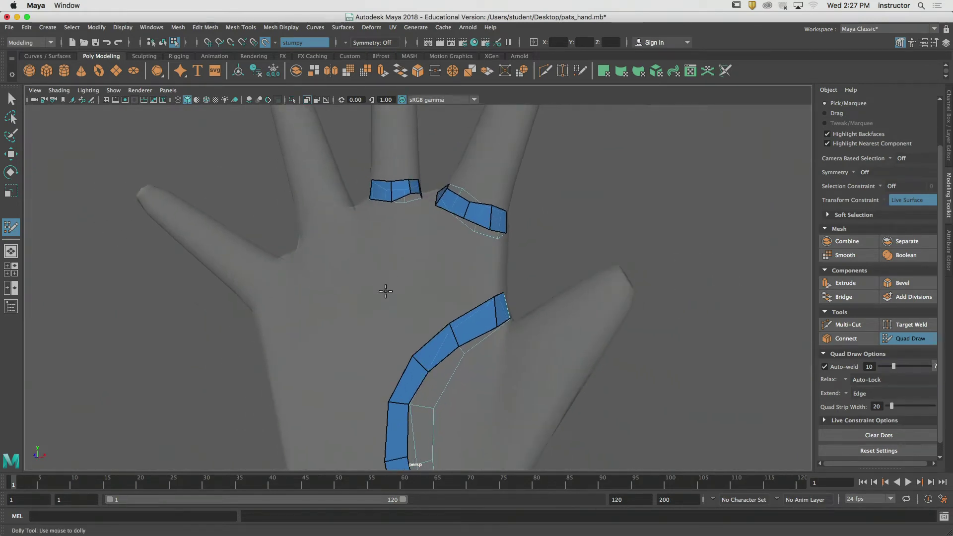
alt+middle_drag(385, 292, 483, 162)
alt+middle_drag(511, 260, 494, 223)
mouse_move(516, 273)
alt+mouse_down()
mouse_move(511, 253)
mouse_move(530, 263)
alt+mouse_up()
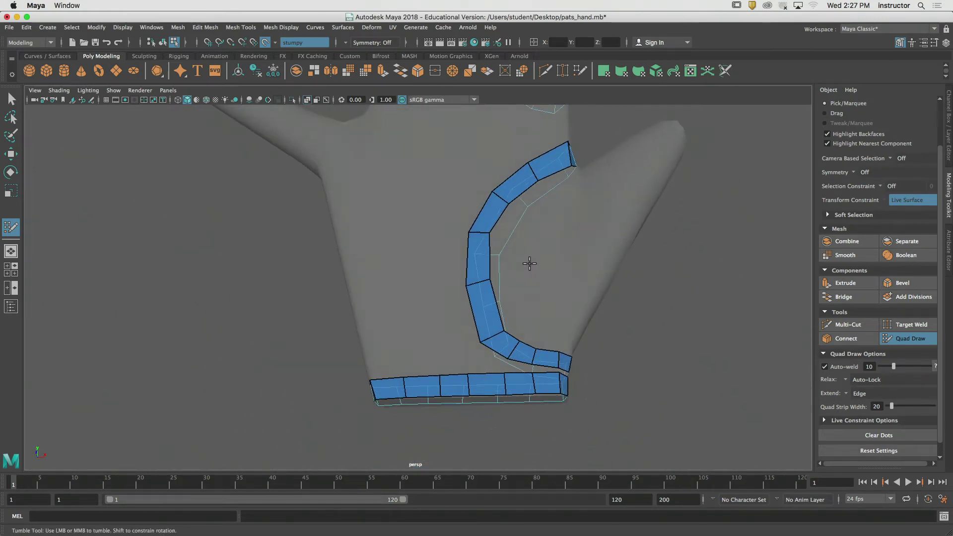
Extend two neighbouring upper edges of the wrist band up to the thumb loop, bridging the gap with two quads
alt+middle_drag(526, 260, 459, 185)
alt+right_drag(439, 308, 767, 300)
alt+middle_drag(537, 288, 451, 246)
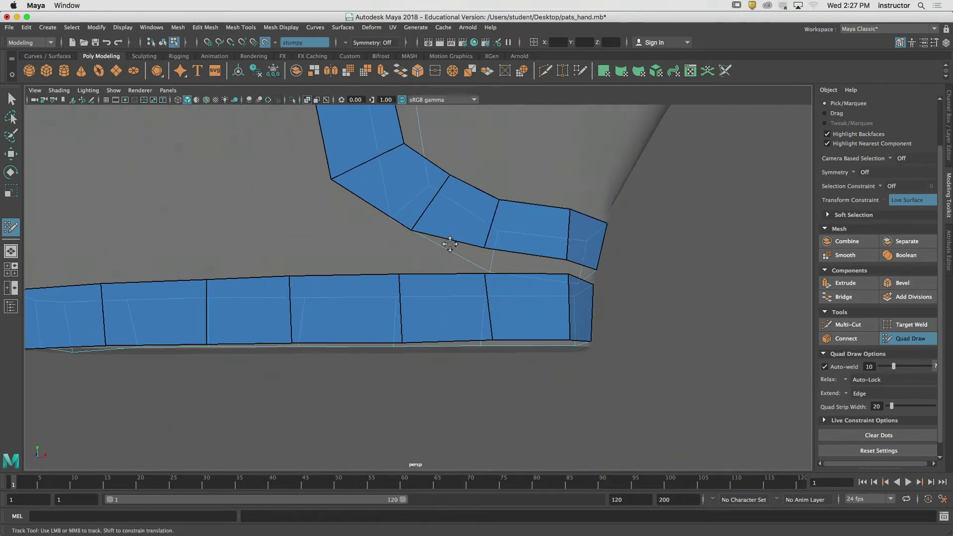
mouse_move(451, 245)
alt+mouse_down()
mouse_move(439, 253)
mouse_move(449, 257)
alt+mouse_up()
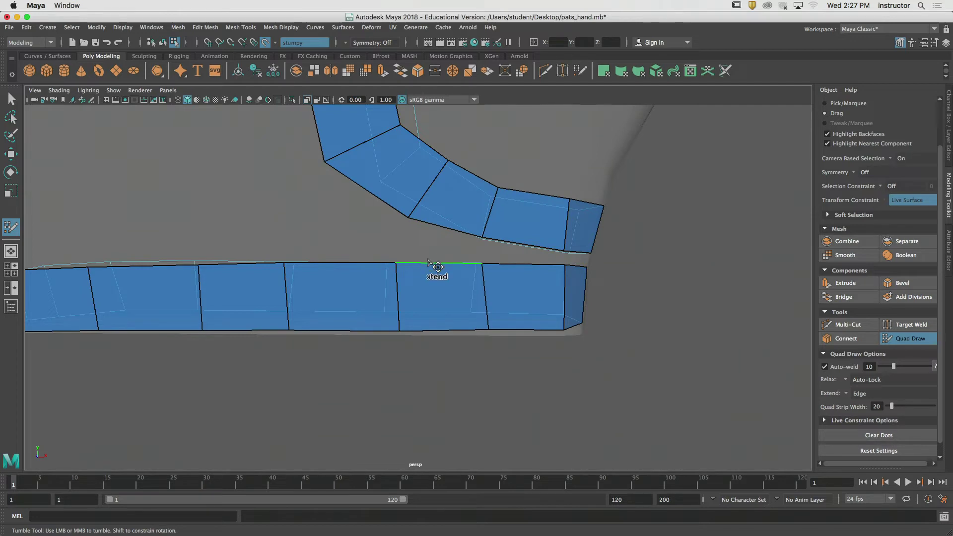
drag(428, 259, 426, 229)
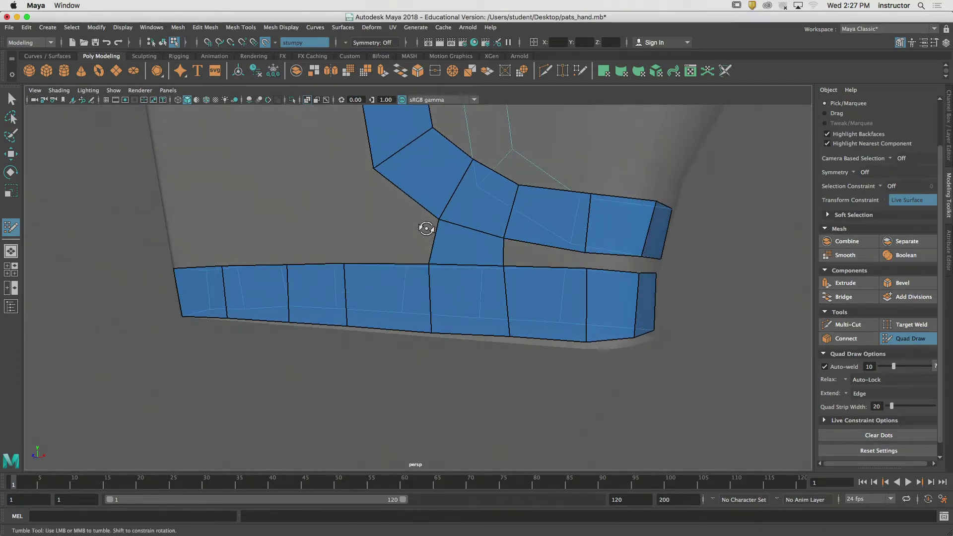
drag(555, 267, 554, 255)
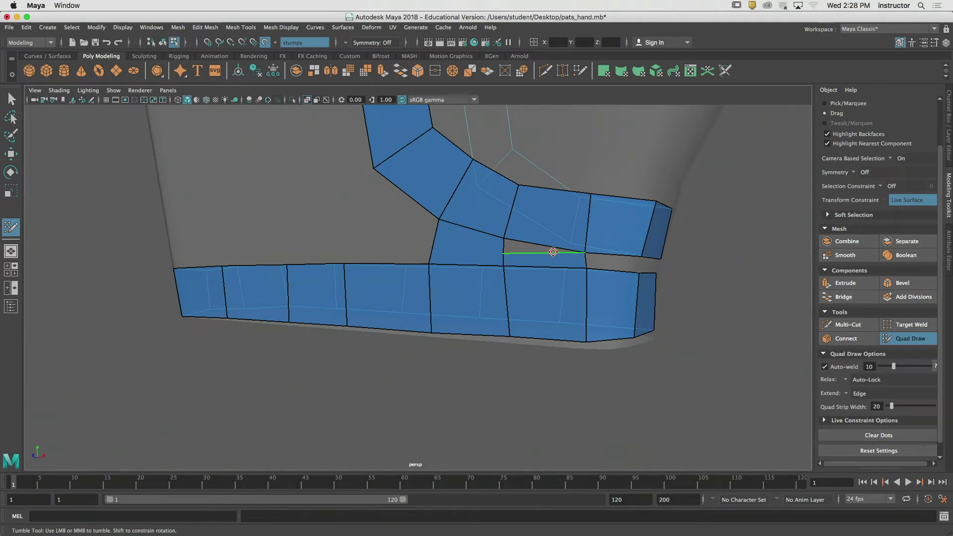
alt+middle_drag(536, 235, 464, 229)
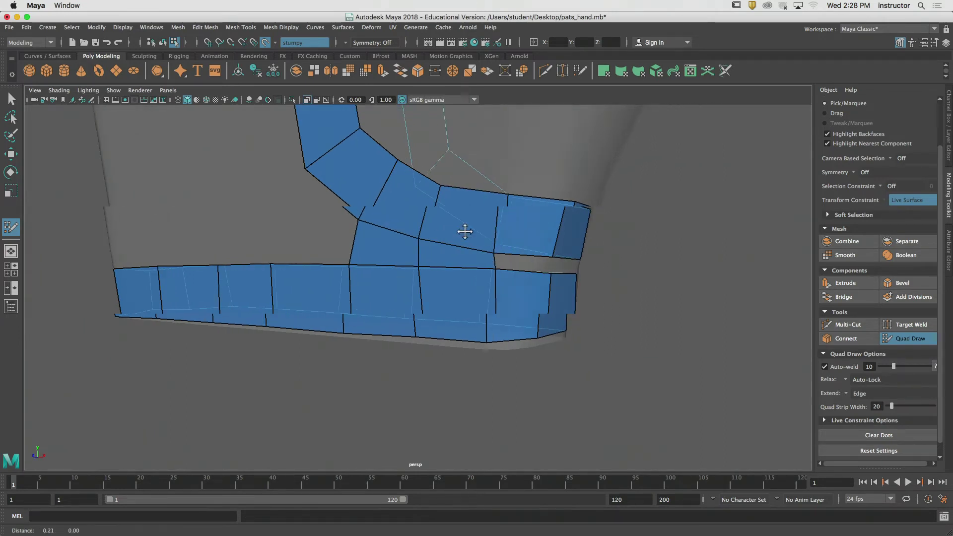
Weld the free corner of the last wrist-to-thumb bridging quad to the thumb loop's lower corner
alt+drag(461, 233, 431, 262)
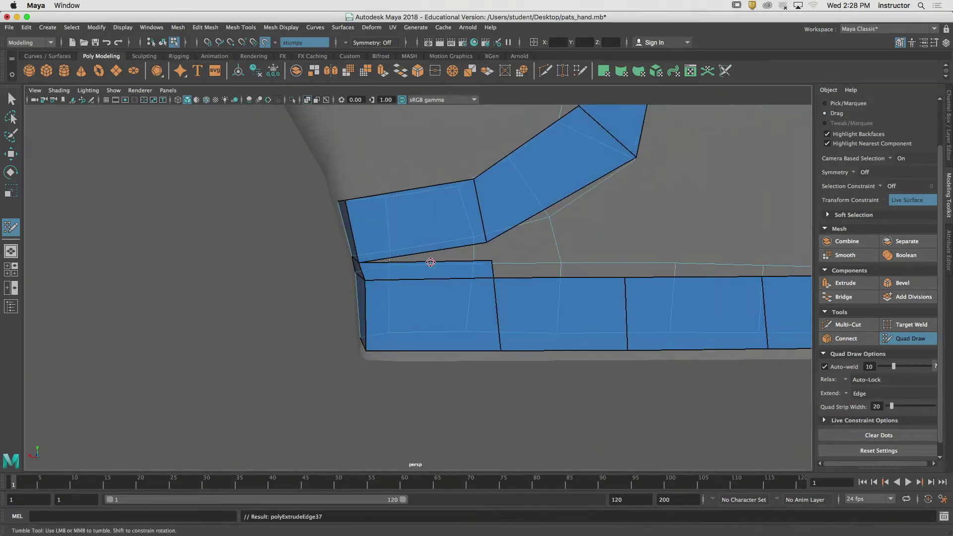
mouse_move(489, 259)
mouse_down()
mouse_move(486, 242)
mouse_move(498, 247)
mouse_move(479, 253)
mouse_up()
alt+middle_drag(480, 252, 417, 286)
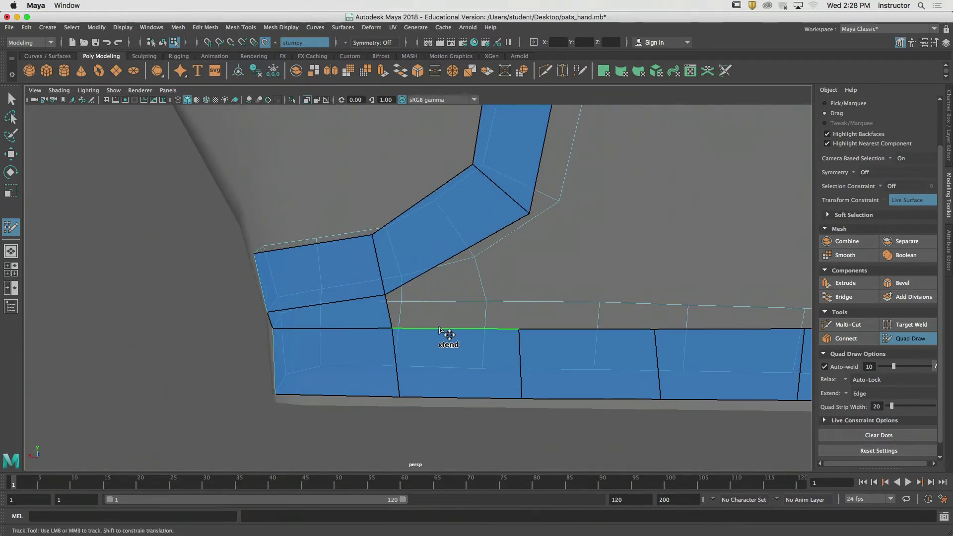
Extend the neighbouring wrist edge upward, weld both new corners to the thumb loop, and nudge the shared outer corner
drag(449, 336, 461, 307)
drag(403, 299, 388, 295)
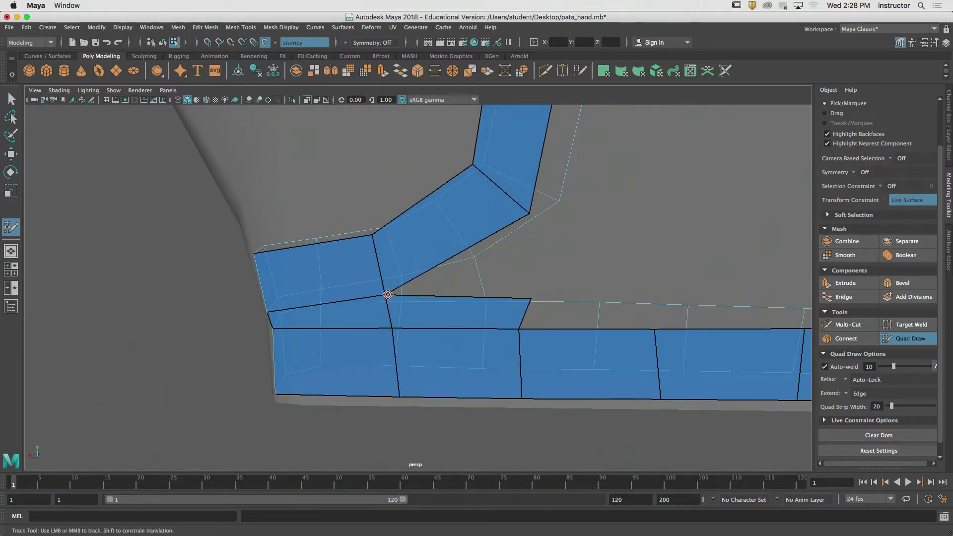
drag(529, 298, 528, 214)
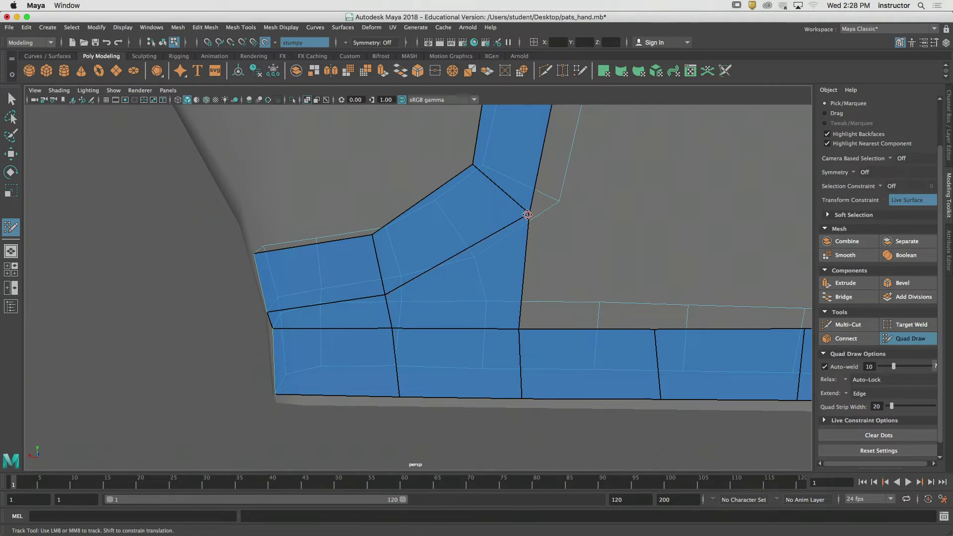
alt+right_drag(484, 251, 438, 254)
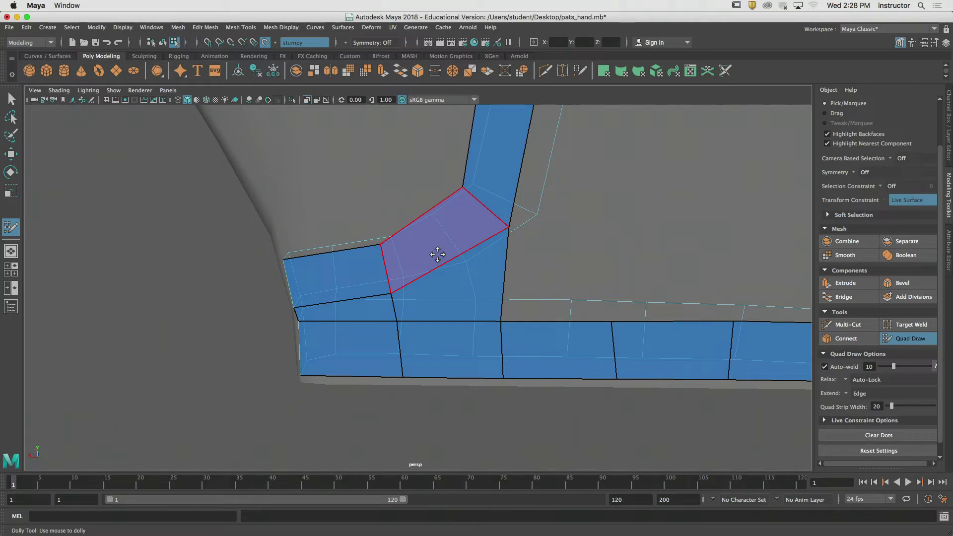
alt+middle_drag(568, 209, 494, 236)
alt+right_drag(494, 236, 493, 249)
alt+middle_drag(493, 249, 511, 248)
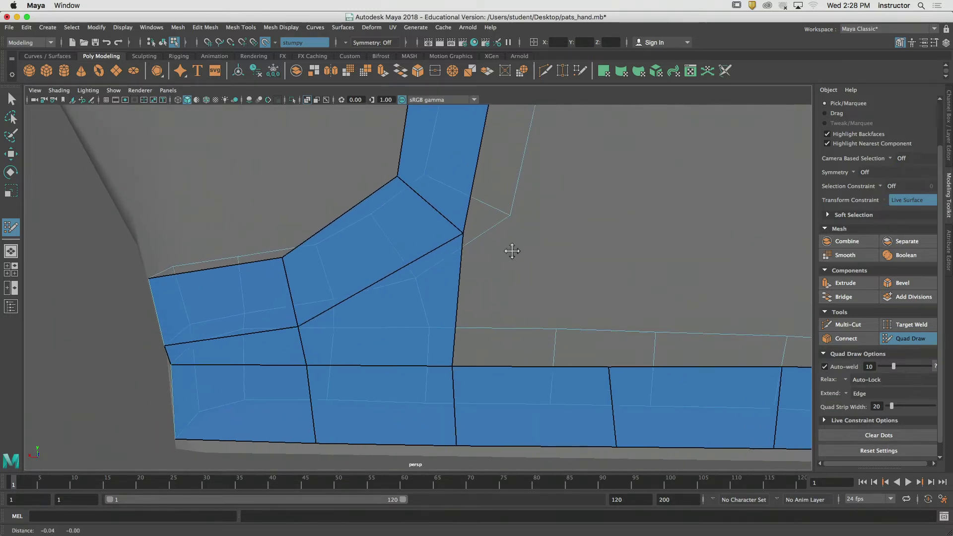
mouse_move(465, 233)
mouse_down()
mouse_move(489, 250)
mouse_move(456, 230)
mouse_move(468, 232)
mouse_up()
alt+right_drag(468, 232, 416, 234)
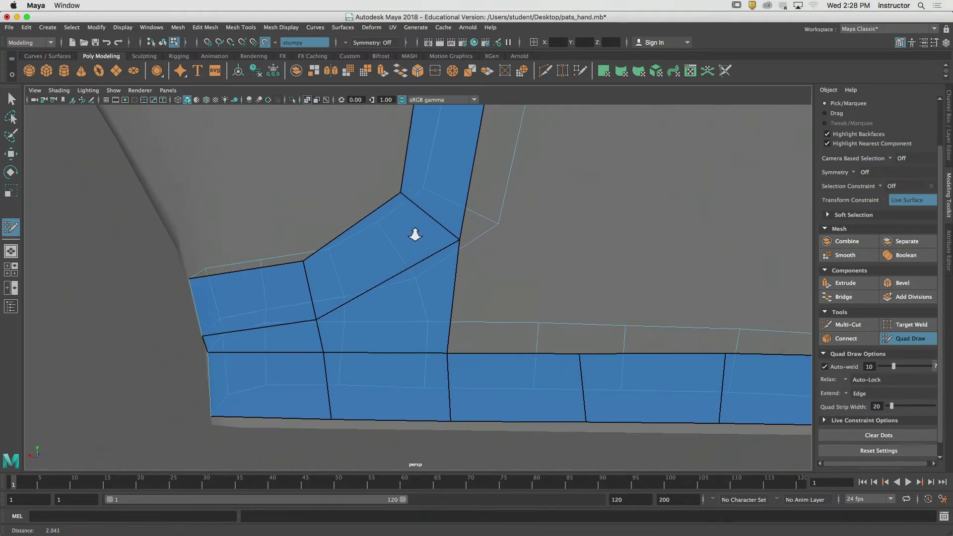
drag(460, 239, 461, 239)
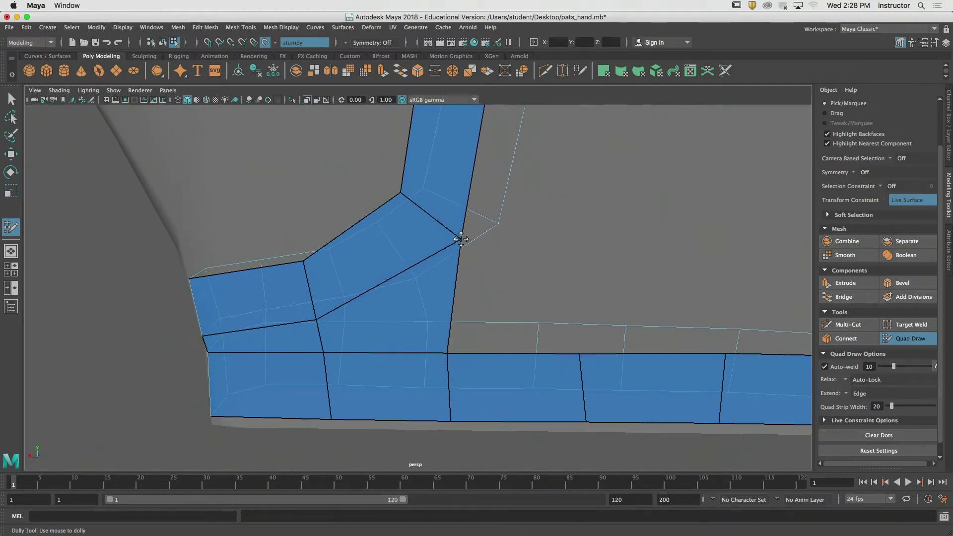
alt+middle_drag(467, 254, 438, 270)
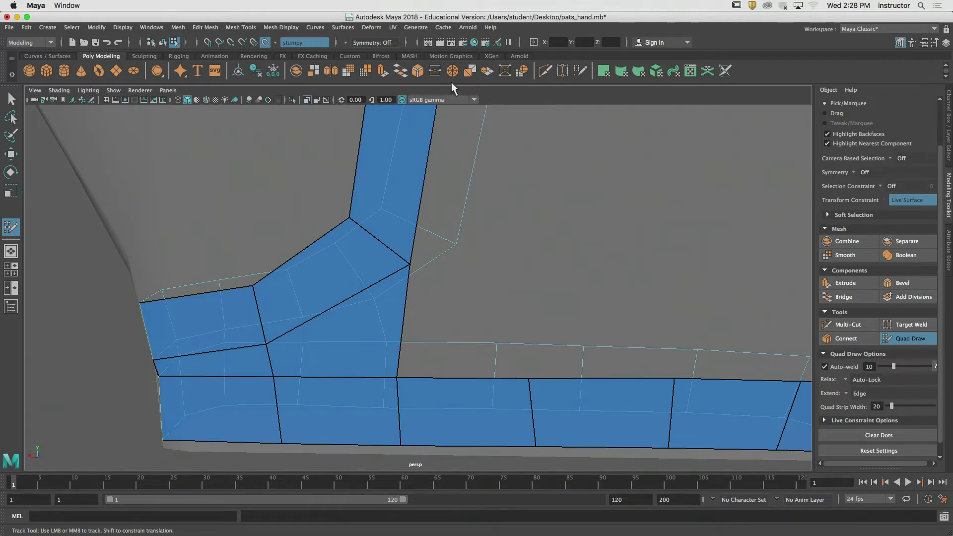
Try to extend the next wrist edge up in two stacked quads along the thumb loop and straighten their corners
mouse_move(463, 379)
mouse_down()
mouse_move(511, 362)
mouse_move(539, 282)
mouse_move(514, 262)
mouse_move(485, 266)
mouse_up()
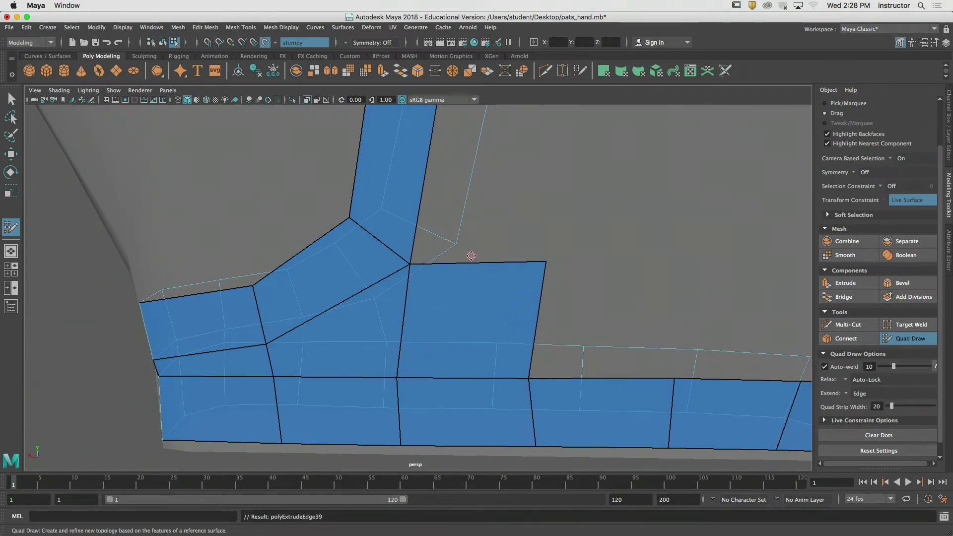
alt+right_drag(522, 266, 430, 260)
alt+middle_drag(467, 243, 487, 300)
drag(466, 332, 489, 200)
alt+middle_drag(476, 205, 478, 226)
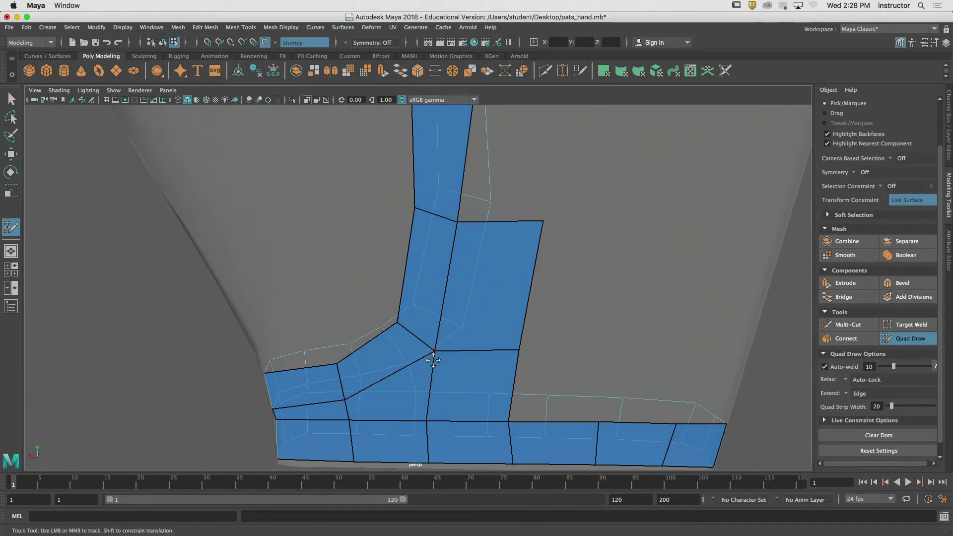
drag(435, 351, 445, 350)
drag(545, 220, 525, 222)
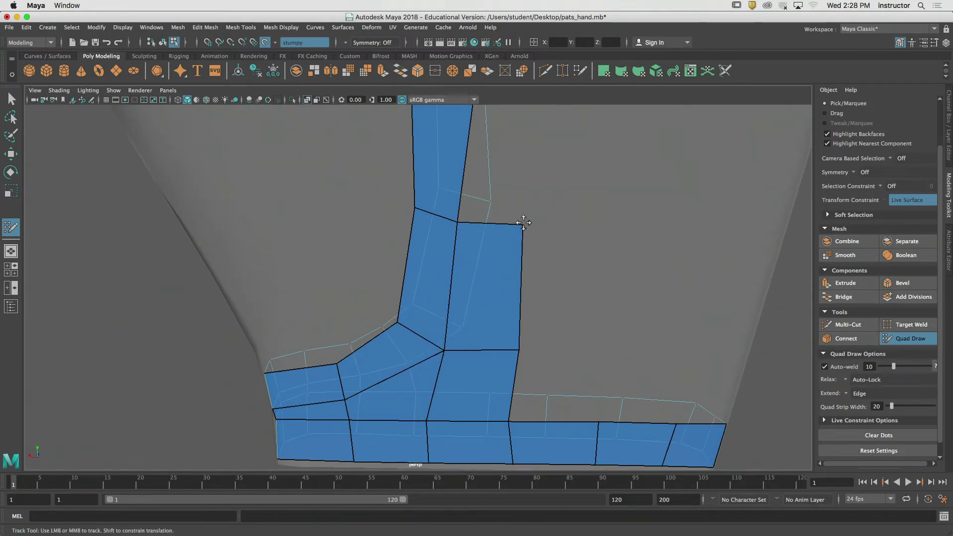
alt+right_drag(486, 277, 473, 278)
alt+middle_drag(472, 280, 498, 252)
Undo the two stacked quads and their corner adjustments beside the thumb loop
key(super+z)
key(super+z)
key(super+z)
key(super+z)
key(super+z)
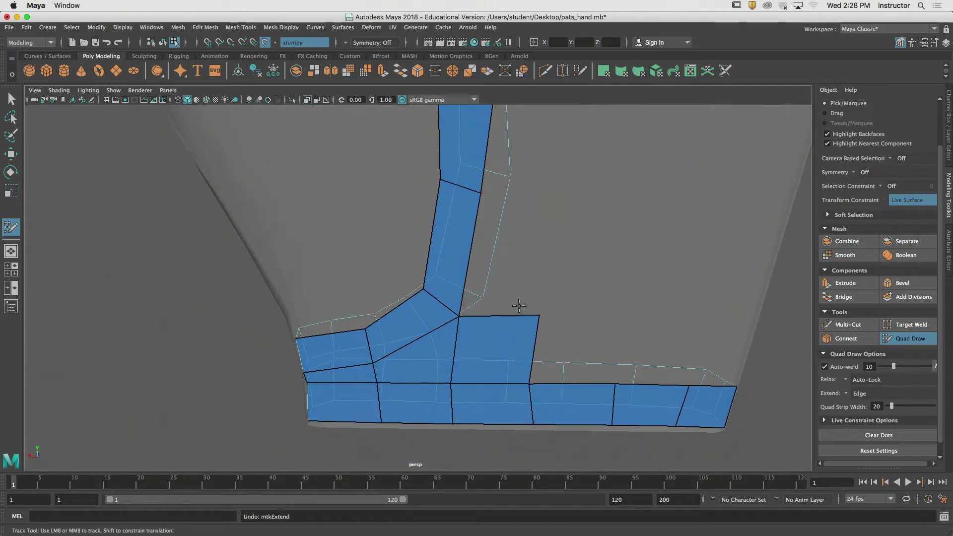
alt+middle_drag(489, 344, 515, 259)
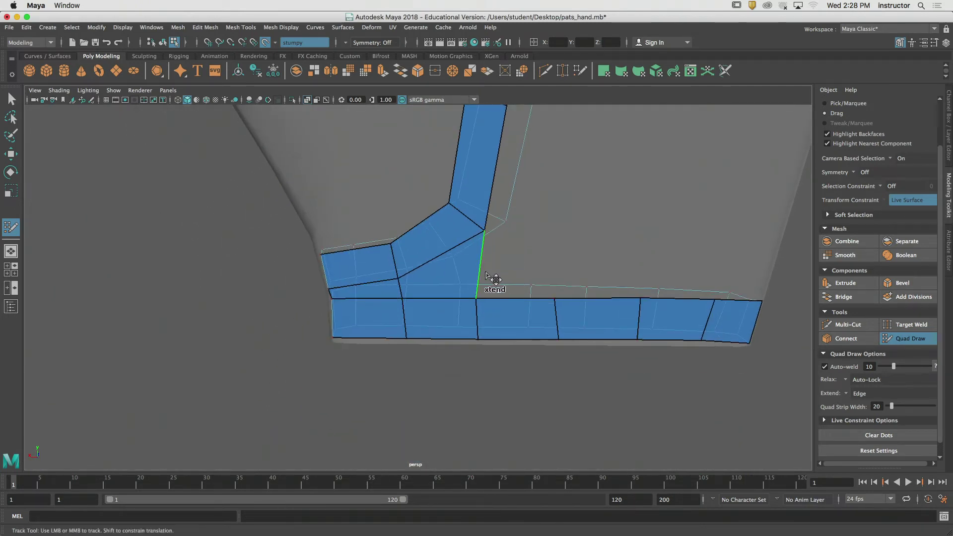
Try to extend the bridging quad's side edge into two quads above the wrist band, plus one upward along the thumb loop
mouse_move(486, 273)
mouse_down()
mouse_move(574, 272)
mouse_move(575, 245)
mouse_move(588, 262)
mouse_move(647, 263)
mouse_up()
drag(523, 231, 566, 155)
alt+middle_drag(552, 149, 554, 269)
mouse_move(553, 269)
mouse_down()
mouse_move(568, 245)
mouse_move(541, 215)
mouse_move(566, 226)
mouse_up()
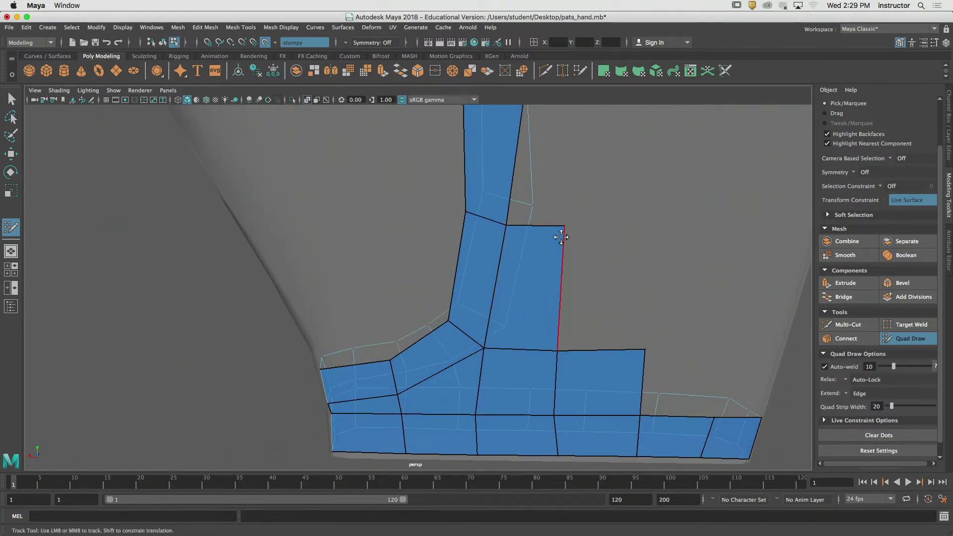
alt+middle_drag(516, 353, 545, 261)
alt+right_drag(545, 262, 590, 288)
alt+middle_drag(590, 288, 504, 278)
alt+middle_drag(525, 221, 513, 285)
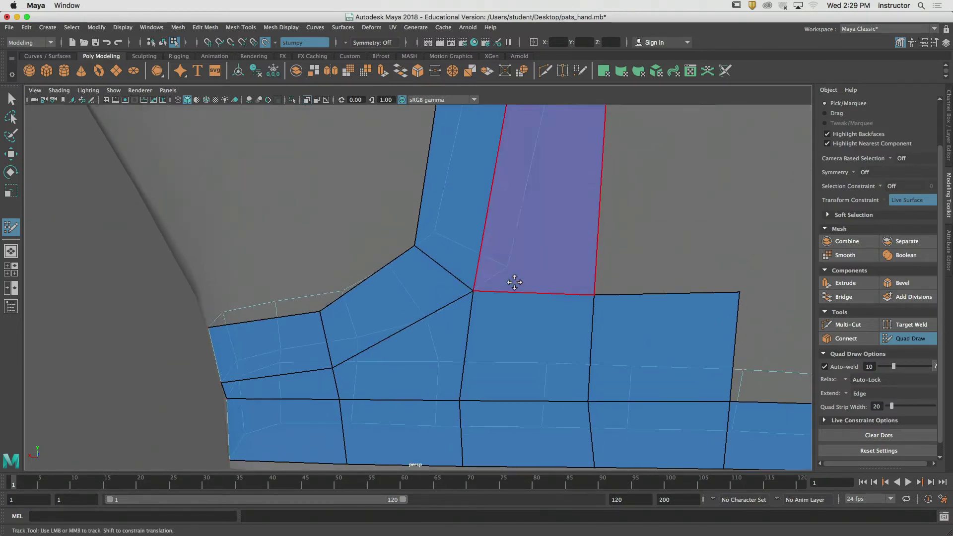
Undo the sideways and upward quads as well as the bridging quad between the wrist band and thumb loop
key(super+z)
key(super+z)
key(super+z)
key(super+z)
key(super+z)
key(super+z)
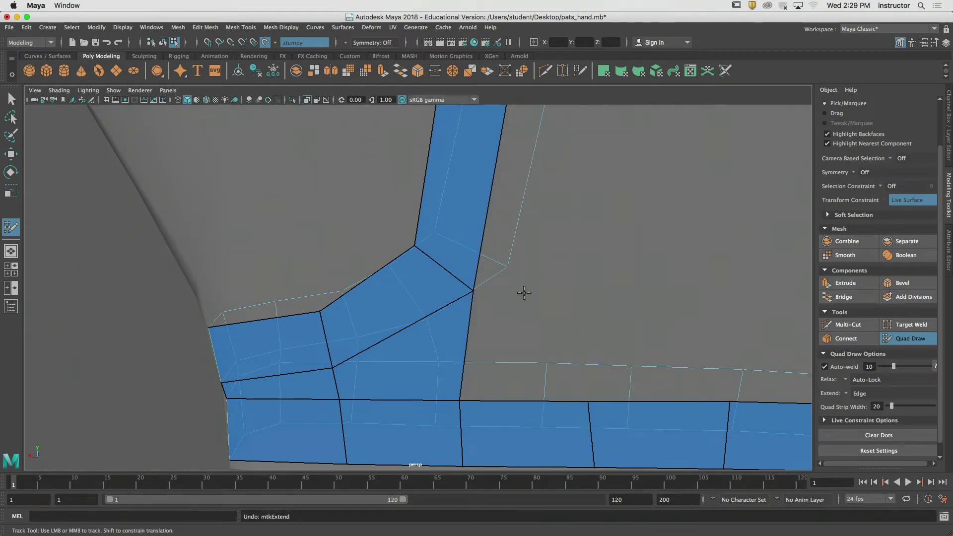
alt+right_drag(581, 250, 528, 270)
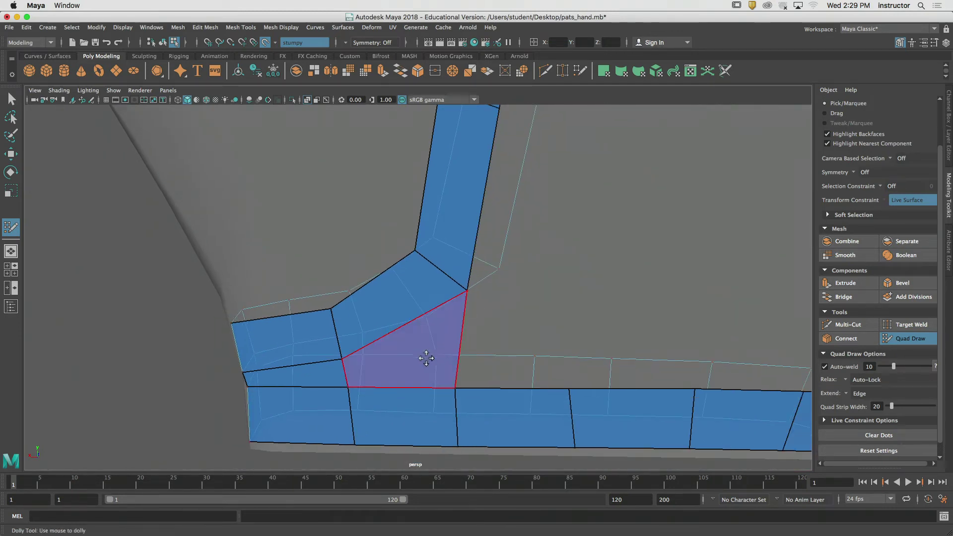
key(super+z)
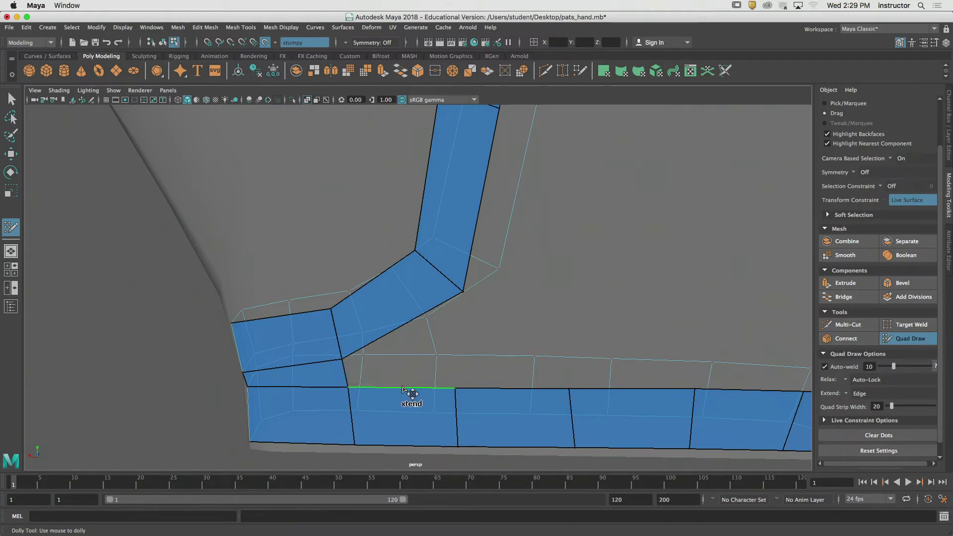
Rebuild the bridging quad from the wrist edge and weld its corners to the thumb loop, discarding the overlong neighbouring extension
mouse_move(413, 397)
mouse_down()
mouse_move(440, 377)
mouse_move(396, 355)
mouse_move(466, 291)
mouse_up()
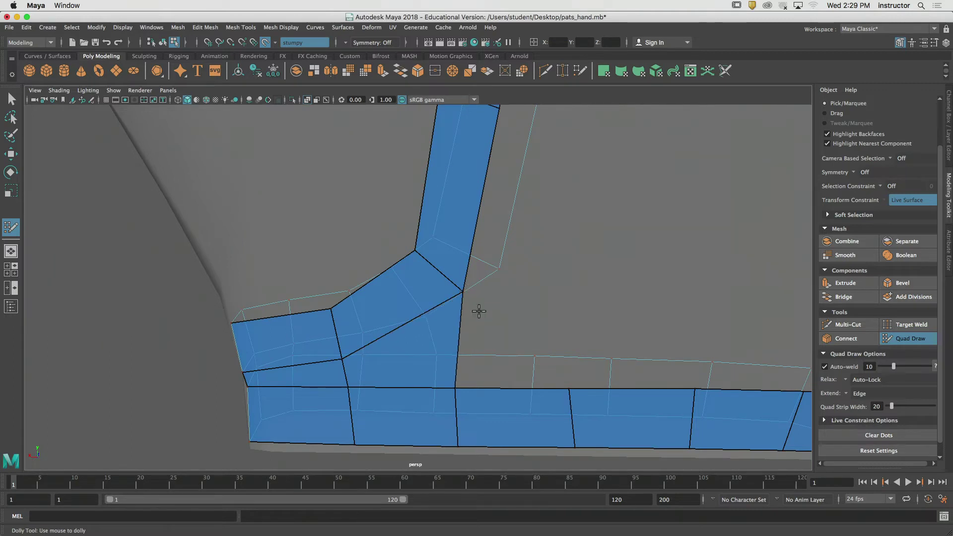
alt+middle_drag(479, 311, 448, 321)
scroll(403, 321, down, 3)
drag(468, 377, 503, 154)
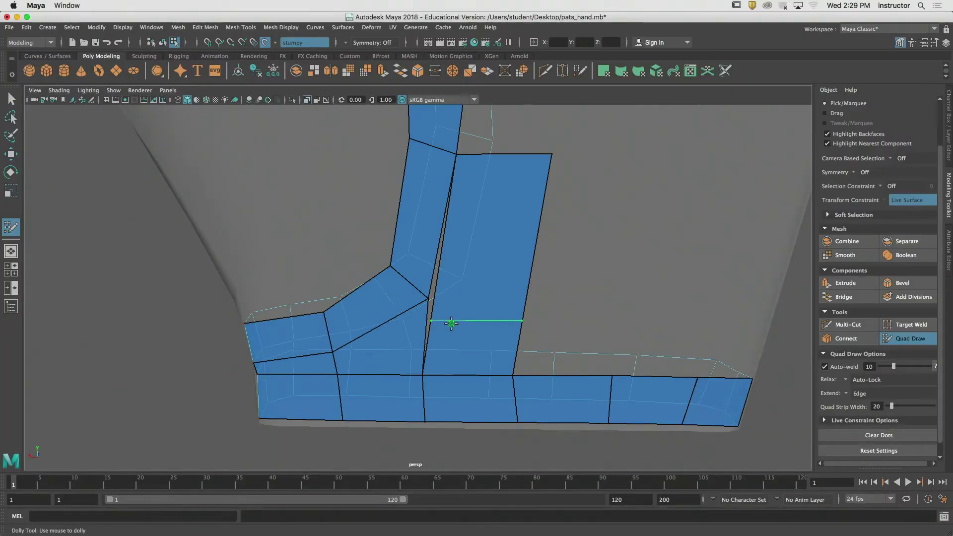
key(super+z)
key(super+z)
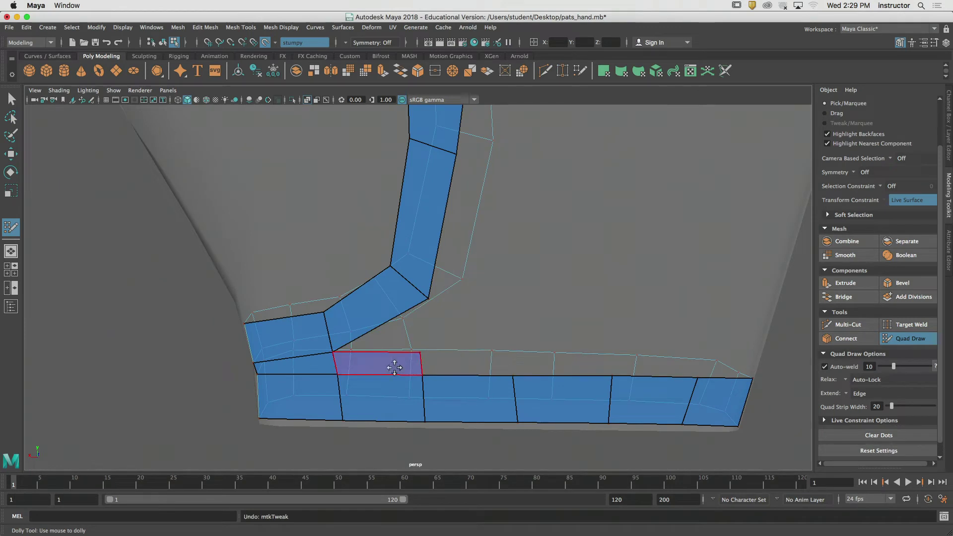
drag(420, 351, 430, 299)
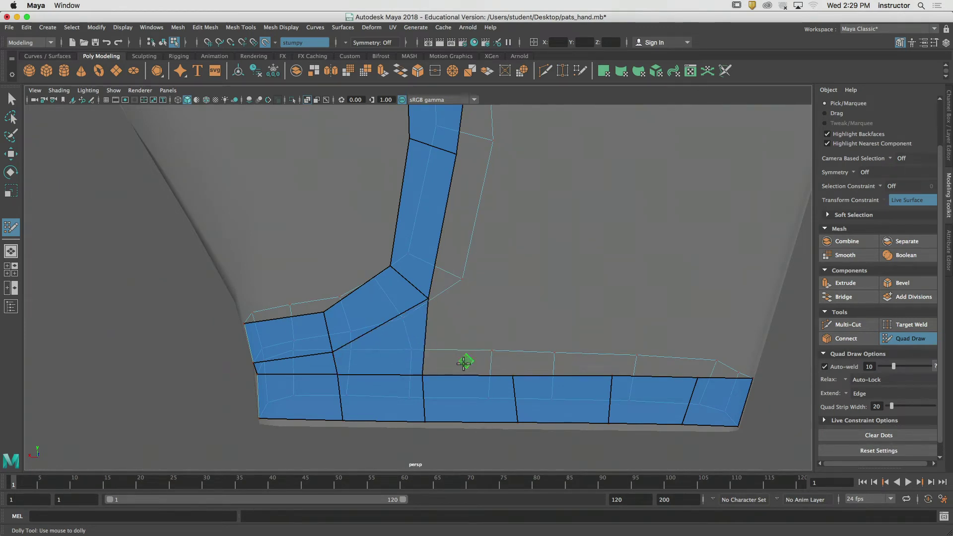
Extend the next wrist edge up to the thumb loop corner, then extend that quad upward along the loop's next segment
drag(469, 375, 474, 293)
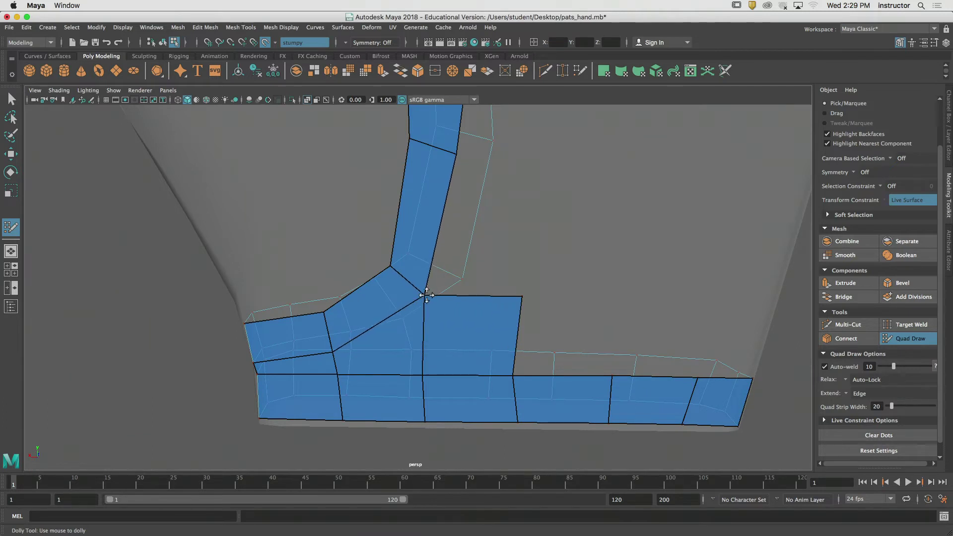
alt+middle_drag(436, 301, 465, 333)
drag(473, 354, 522, 271)
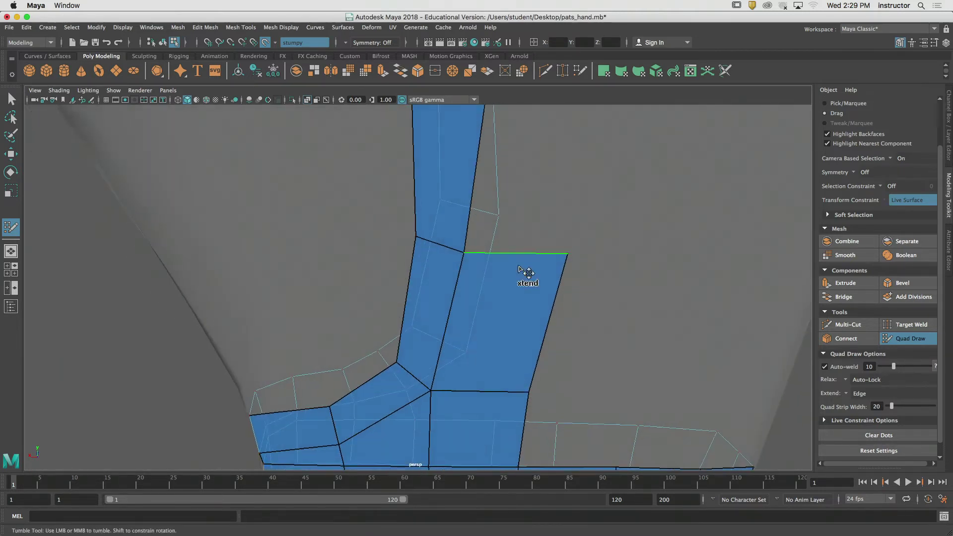
Switch to vertex selection and try to pull the upper quad's free corner inward, undoing the result
click(566, 252)
key(super+z)
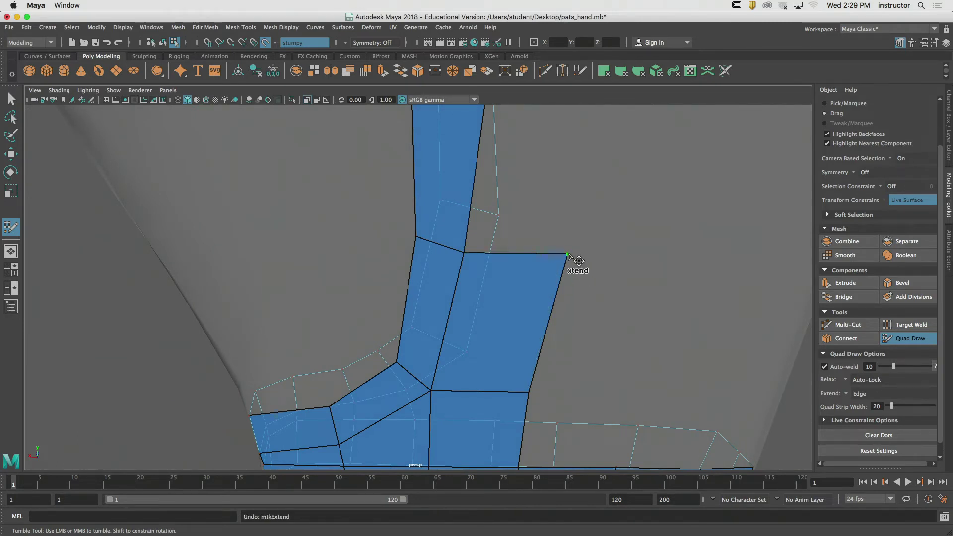
drag(941, 193, 931, 81)
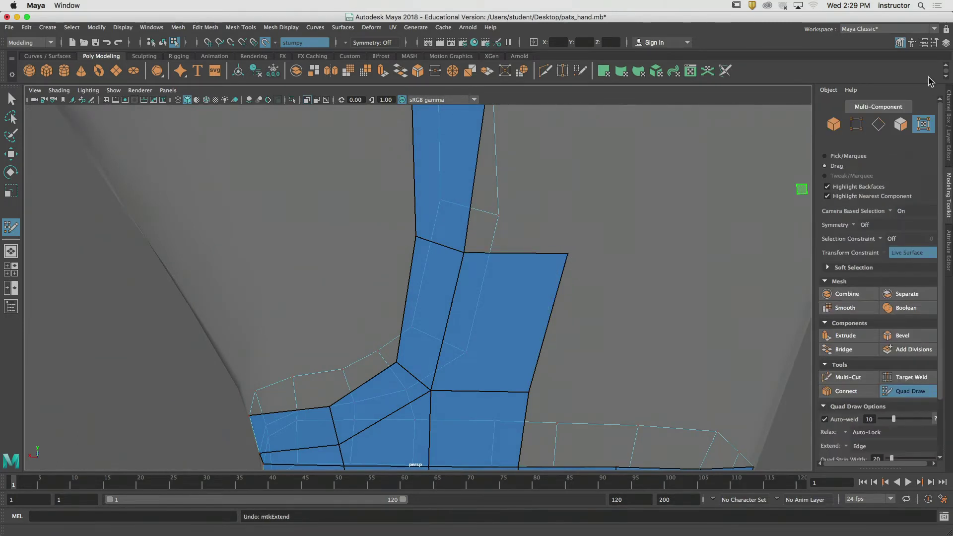
click(857, 126)
drag(567, 256, 545, 256)
key(super+z)
key(q)
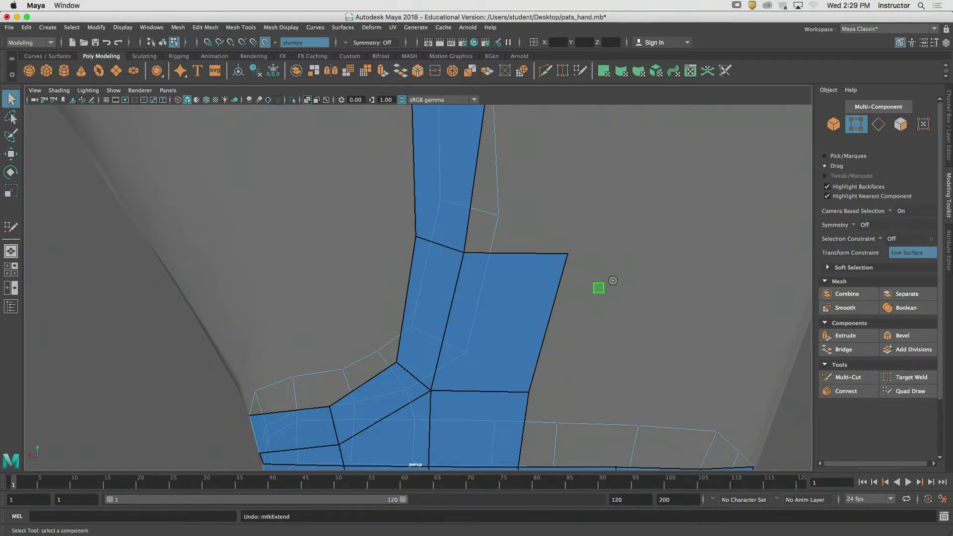
Reactivate Quad Draw and try extending from the upper quad's free corner vertex inward, removing each extra face
alt+middle_drag(624, 273, 633, 246)
click(901, 392)
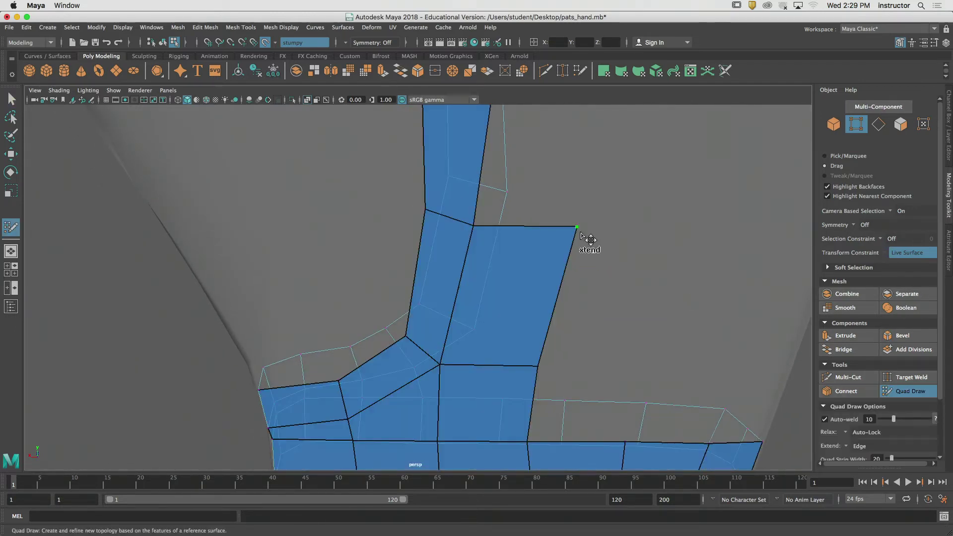
drag(577, 228, 519, 286)
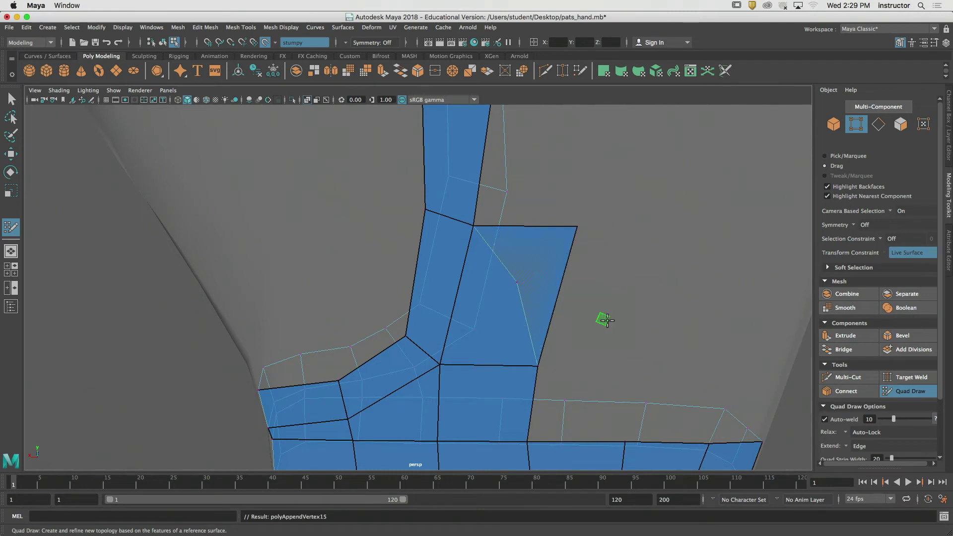
key(super+z)
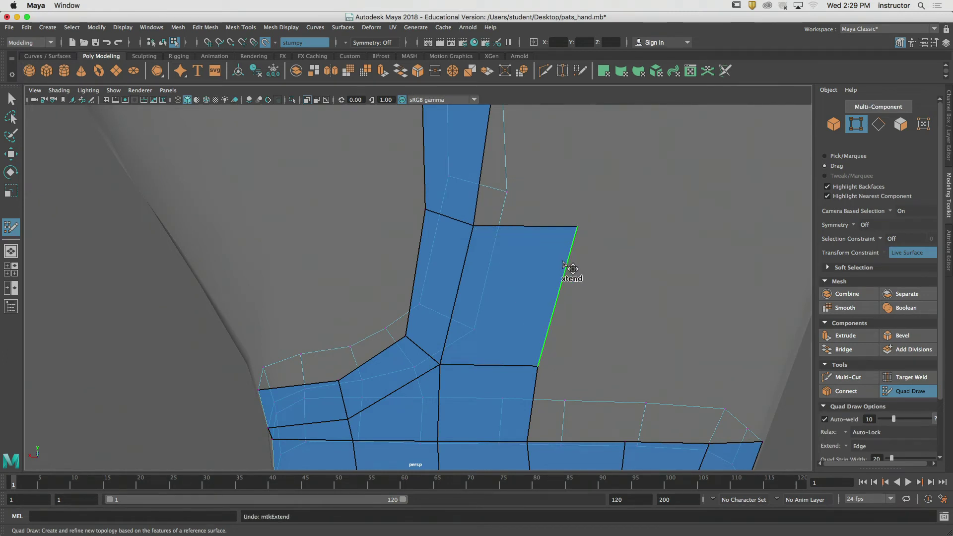
key(super+z)
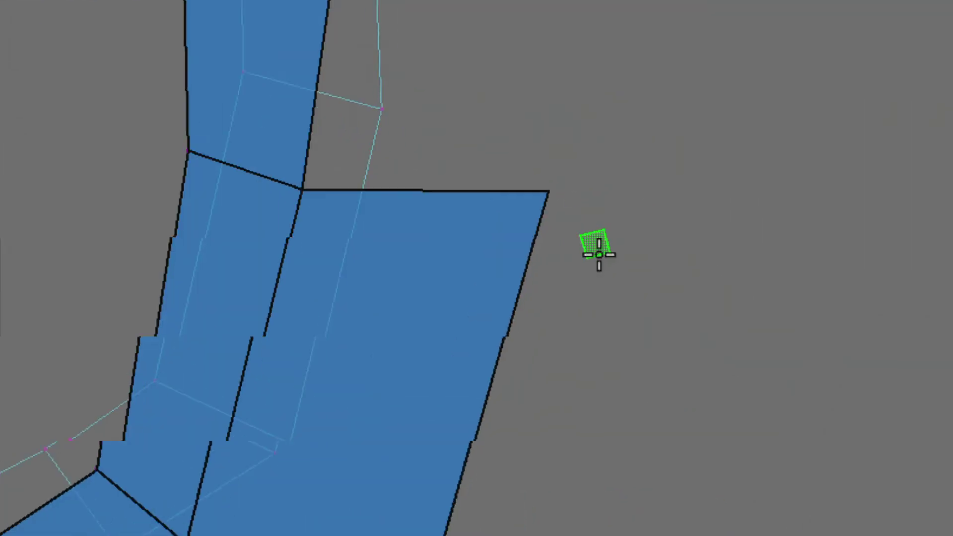
drag(532, 173, 371, 245)
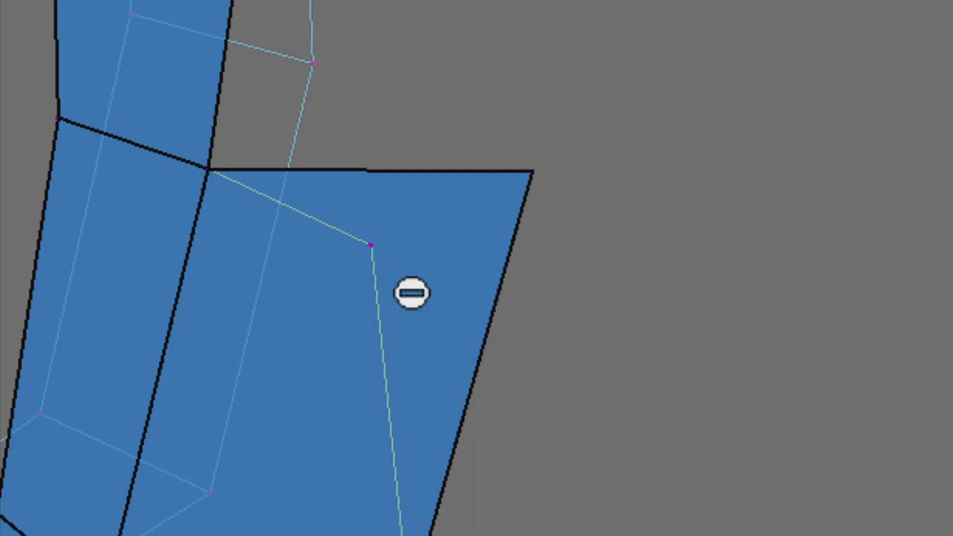
key(Tab)
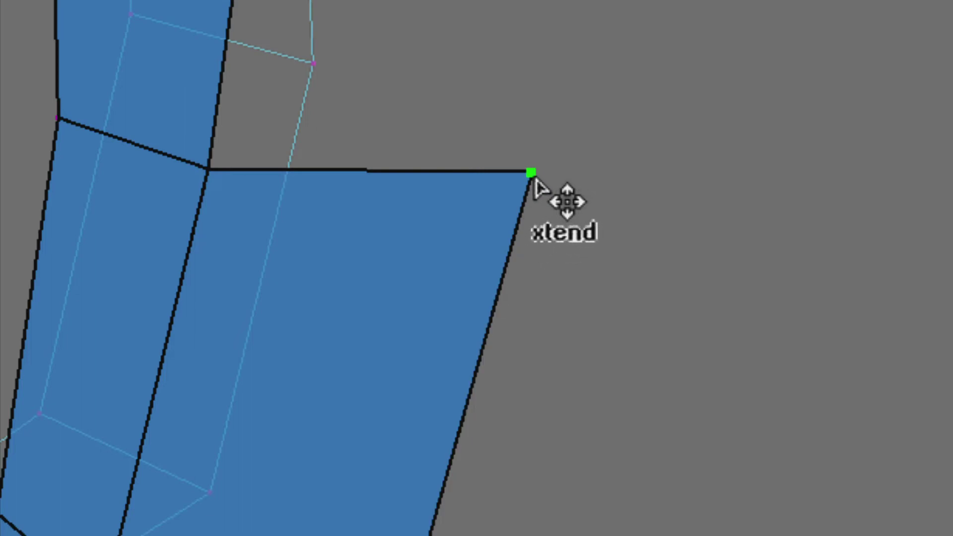
drag(530, 173, 351, 258)
key(Tab)
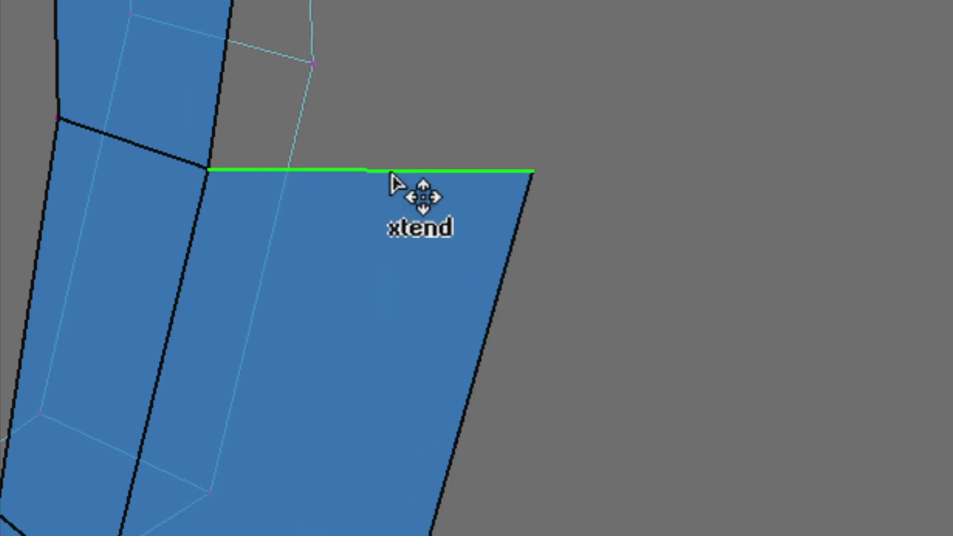
Try extending the upper quad's top edge diagonally away from the thumb loop in successive quads, then undo those extensions
drag(396, 177, 541, 47)
middle_drag(558, 179, 602, 238)
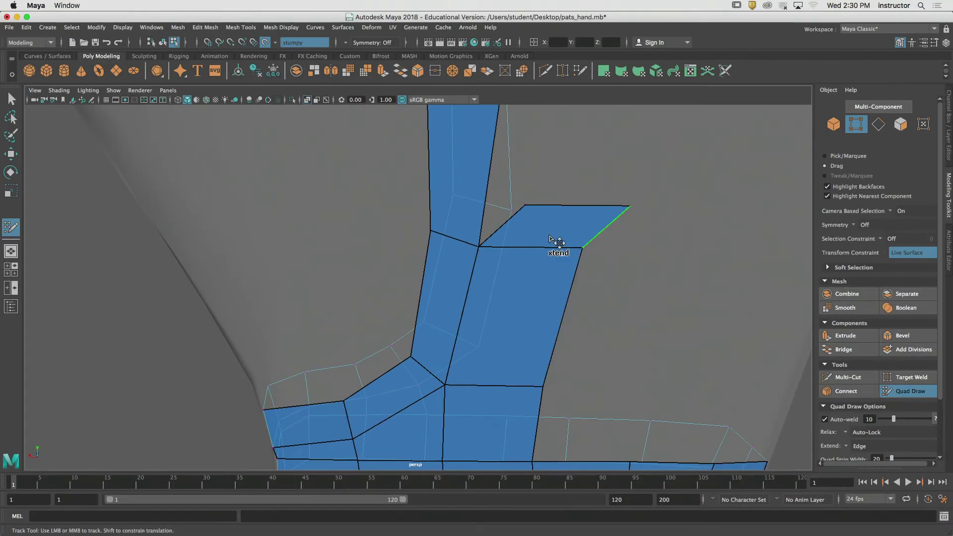
mouse_move(550, 205)
mouse_down()
mouse_move(598, 143)
mouse_move(645, 134)
mouse_move(658, 98)
mouse_up()
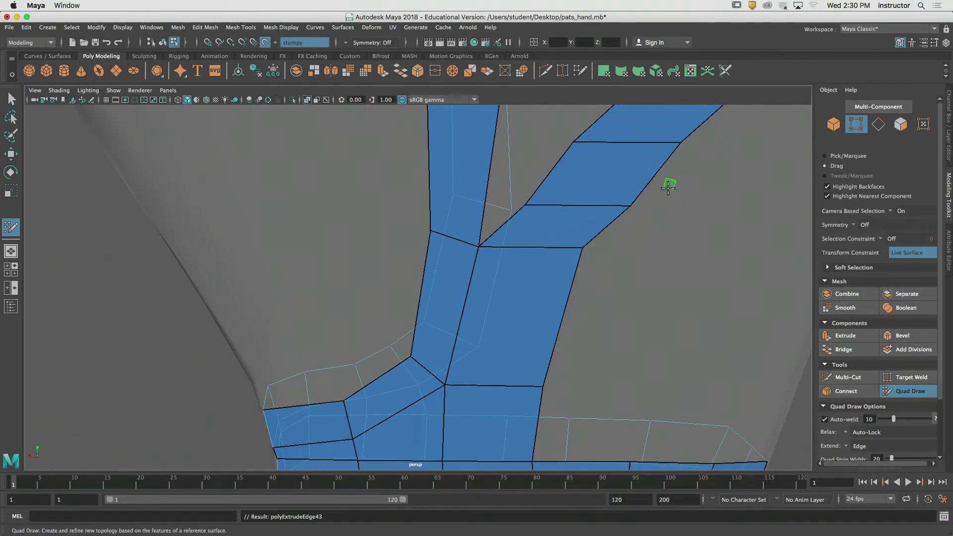
key(Tab)
drag(664, 185, 683, 199)
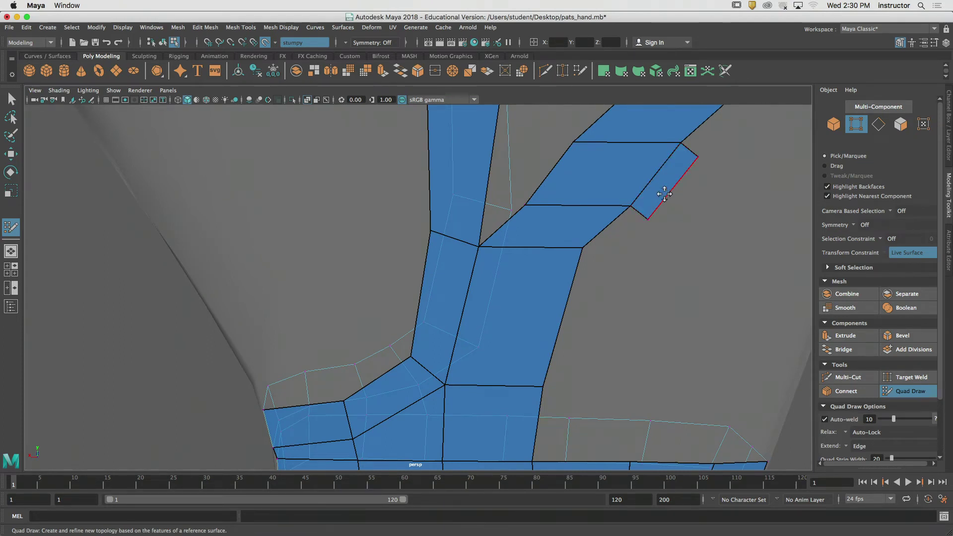
alt+middle_drag(685, 160, 651, 238)
key(ctrl+z)
key(ctrl+z)
key(ctrl+z)
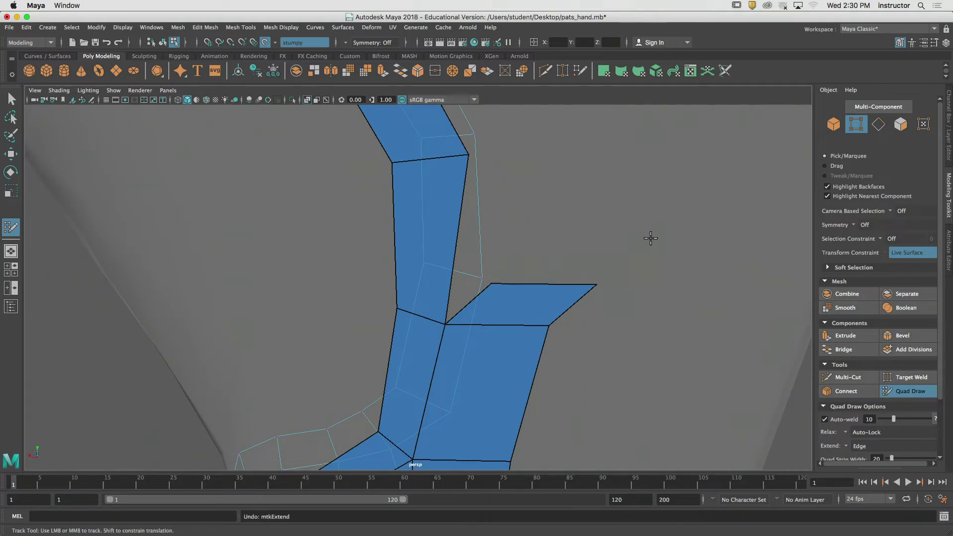
key(ctrl+z)
Extend the upper quad's top edge alongside the thumb loop's next segment and weld its inner corner to the loop
scroll(568, 202, down, 3)
scroll(511, 266, up, 4)
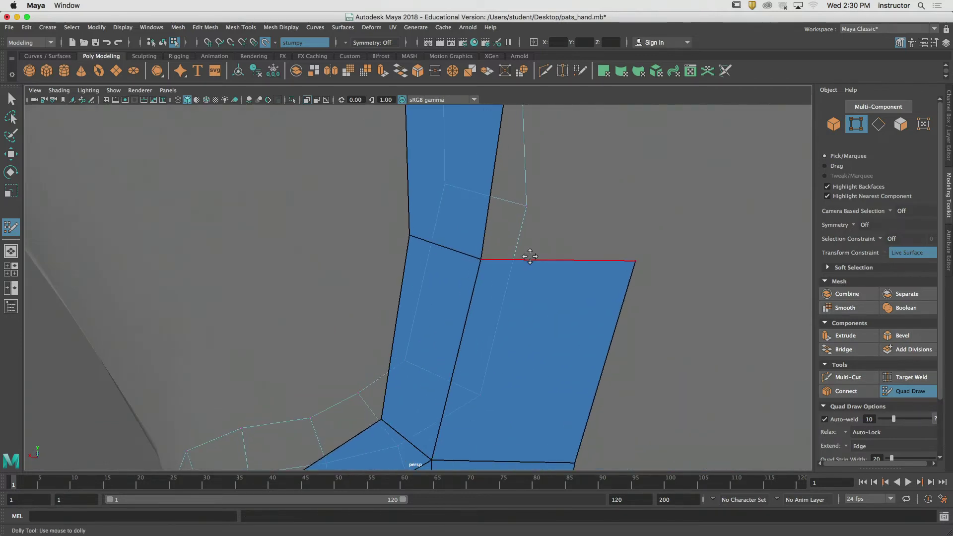
mouse_move(530, 257)
mouse_down()
mouse_move(566, 255)
mouse_move(505, 260)
mouse_move(560, 269)
mouse_move(634, 184)
mouse_up()
alt+middle_drag(617, 194, 526, 155)
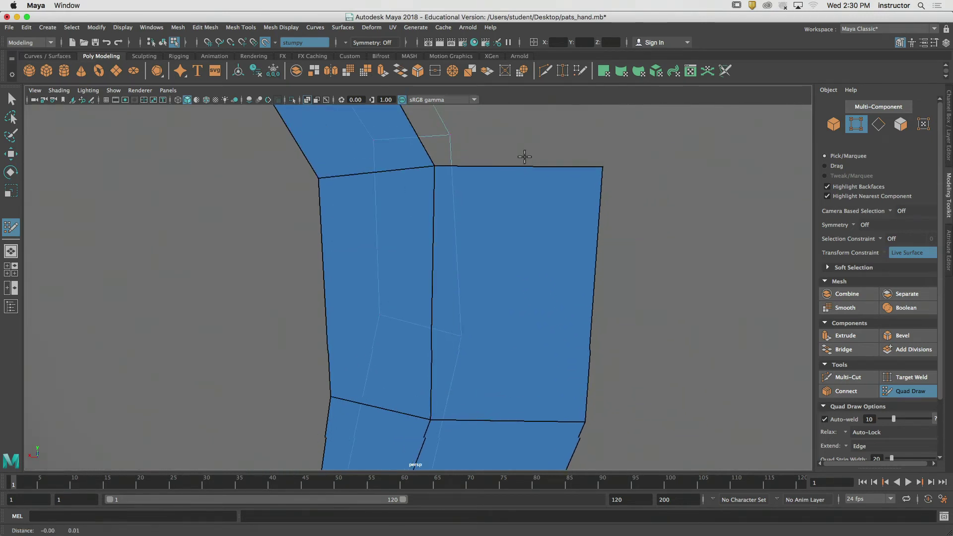
scroll(525, 259, up, 3)
scroll(525, 259, down, 3)
alt+middle_drag(517, 283, 530, 288)
Extend another quad up the thumb loop, weld its inner corner to the loop's next corner, and pull its free corner outward
drag(541, 334, 535, 141)
alt+middle_drag(538, 151, 566, 249)
drag(566, 248, 462, 248)
drag(532, 251, 526, 253)
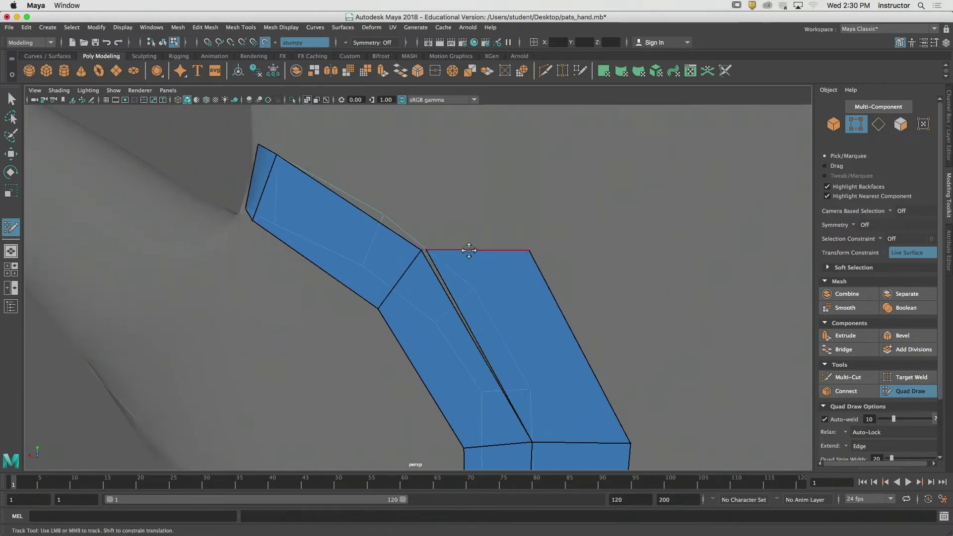
drag(469, 250, 428, 253)
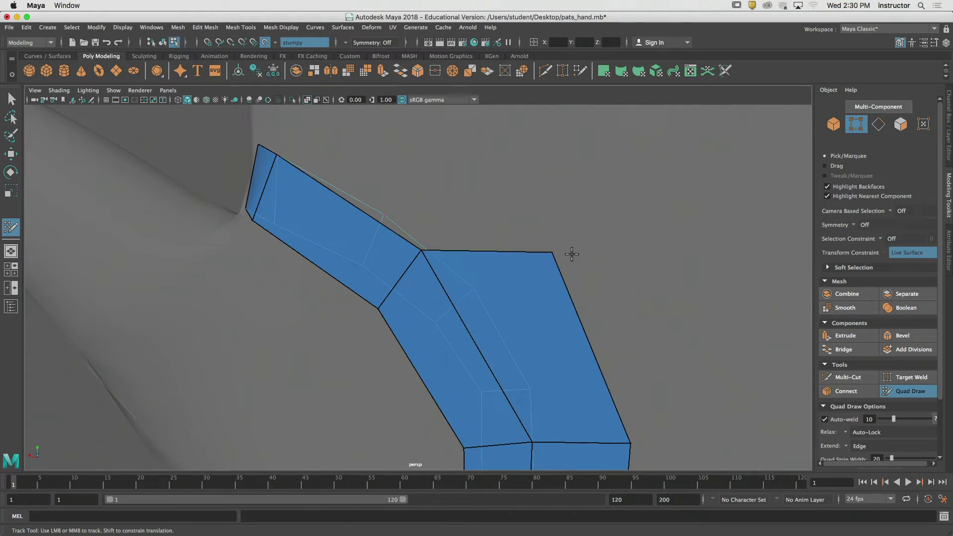
drag(552, 253, 582, 218)
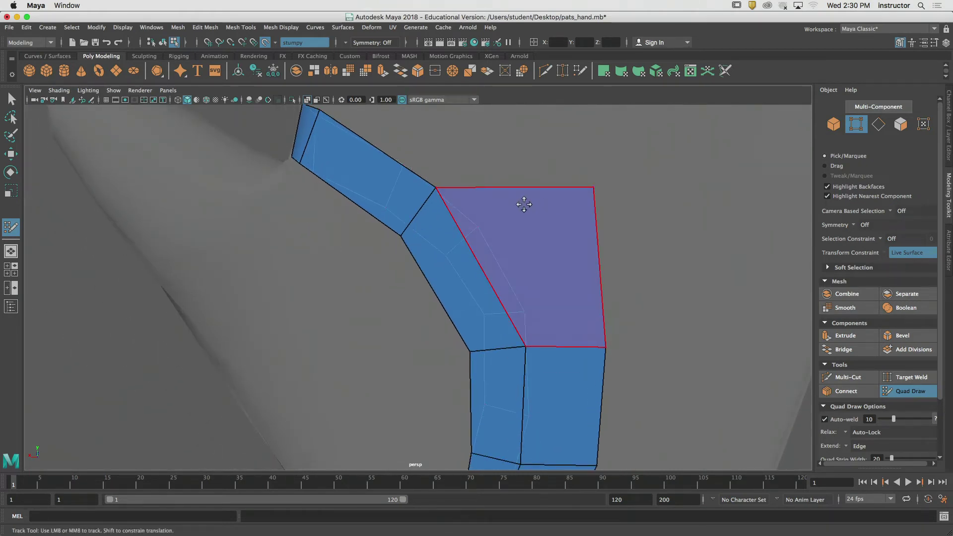
alt+middle_drag(522, 204, 597, 284)
drag(570, 283, 575, 286)
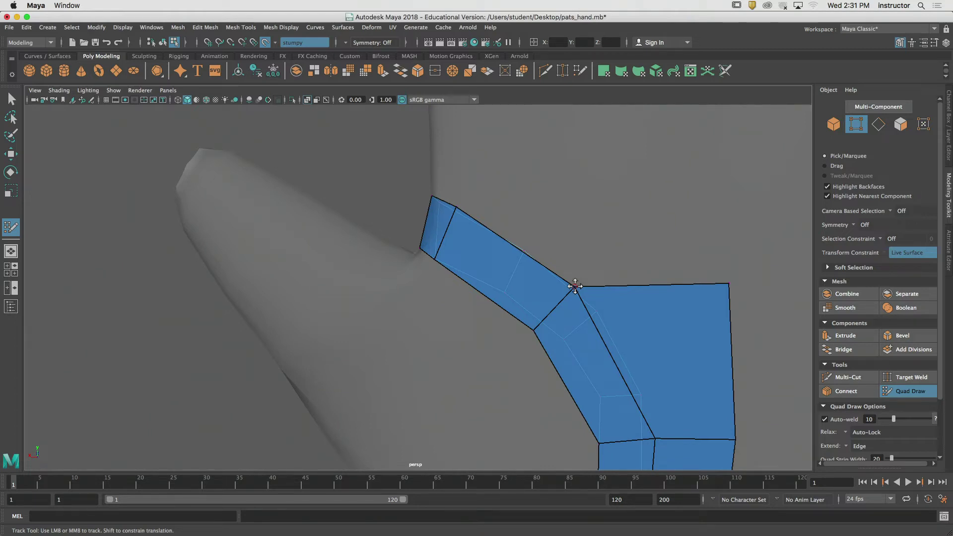
mouse_move(575, 286)
mouse_down()
mouse_move(589, 283)
mouse_move(575, 281)
mouse_up()
Try extending the column's top edge straight toward the fingers, then undo the new quad
alt+middle_drag(597, 270, 558, 287)
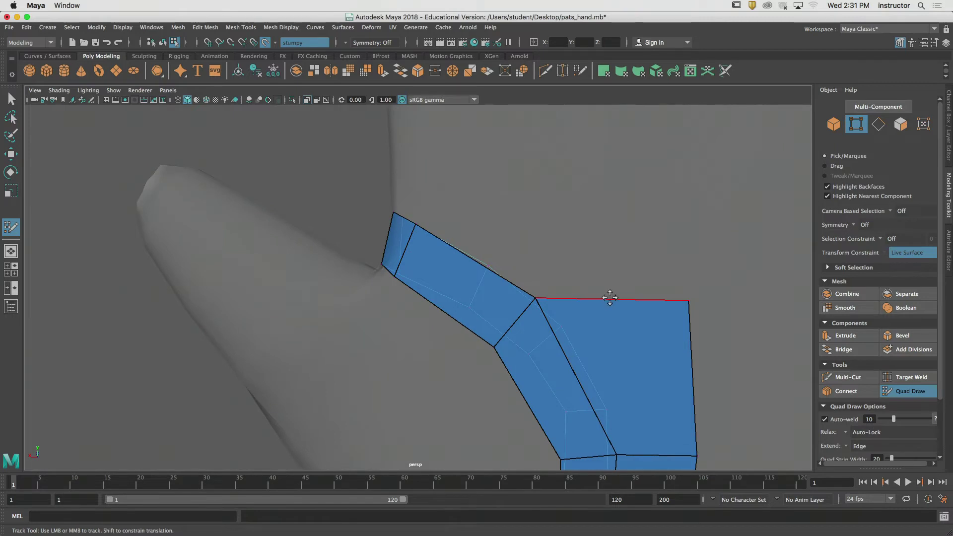
mouse_move(611, 298)
mouse_down()
mouse_move(607, 154)
mouse_move(621, 164)
mouse_up()
alt+middle_drag(566, 200, 628, 172)
scroll(629, 174, down, 1)
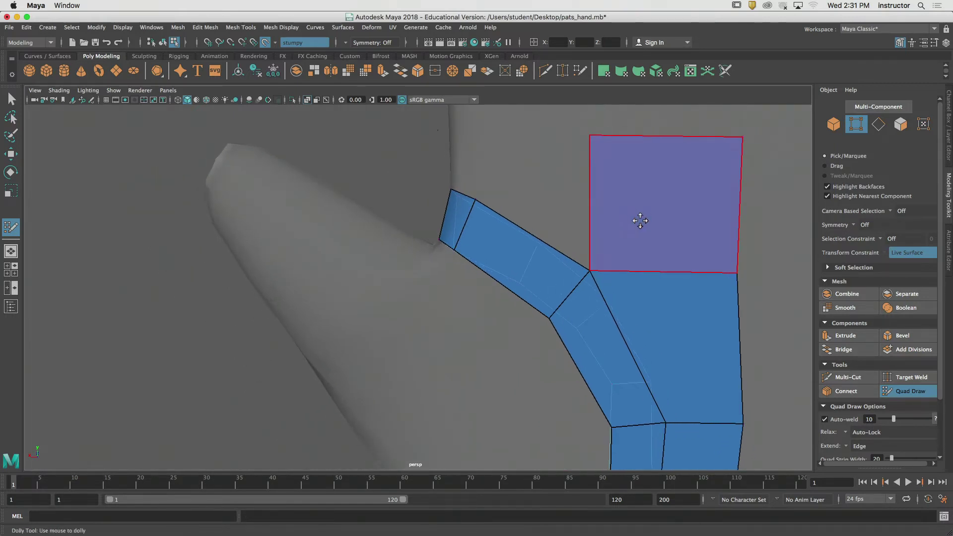
key(super+z)
Try bending the column's top edge into a quad along the thumb loop's last palm segment, then undo it
scroll(572, 187, down, 3)
alt+middle_drag(599, 309, 545, 206)
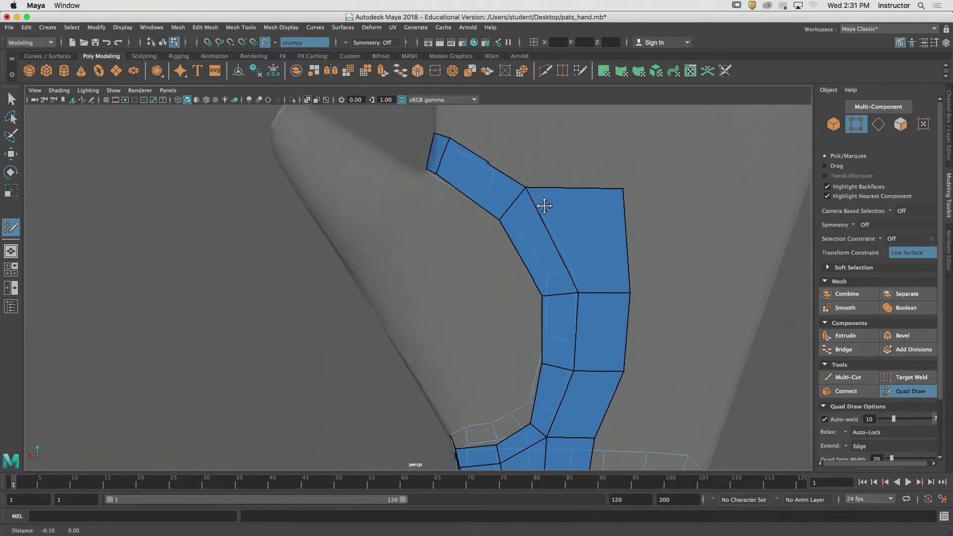
alt+right_drag(545, 206, 692, 192)
alt+middle_drag(692, 191, 542, 309)
key(Tab)
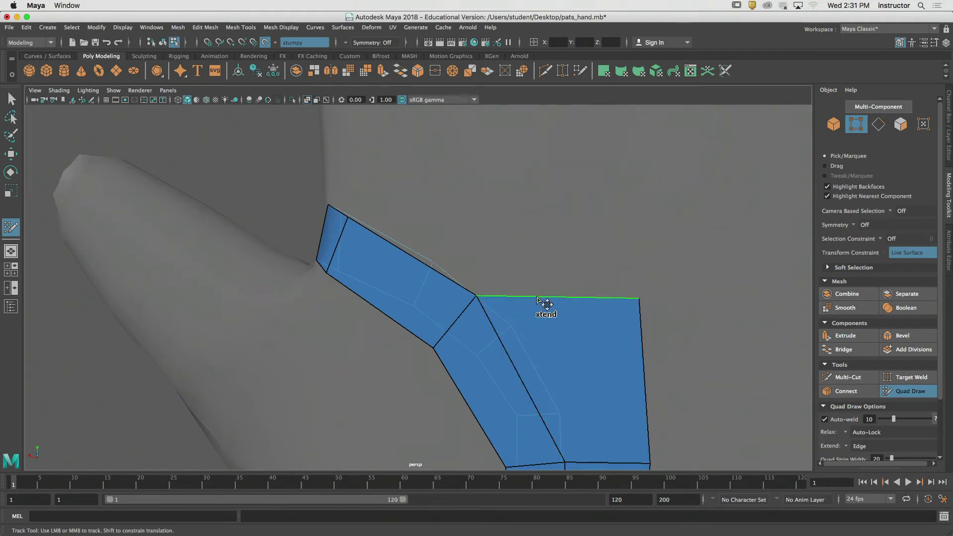
mouse_move(538, 300)
mouse_down()
mouse_move(487, 180)
mouse_move(419, 220)
mouse_move(523, 215)
mouse_move(416, 177)
mouse_up()
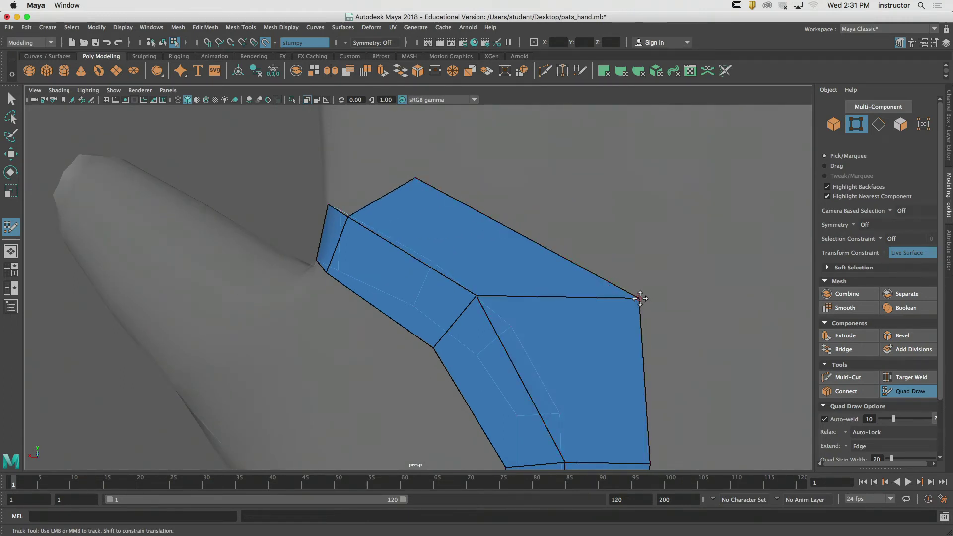
drag(640, 298, 553, 255)
alt+right_drag(548, 263, 462, 291)
alt+middle_drag(462, 291, 498, 132)
alt+right_drag(590, 239, 432, 255)
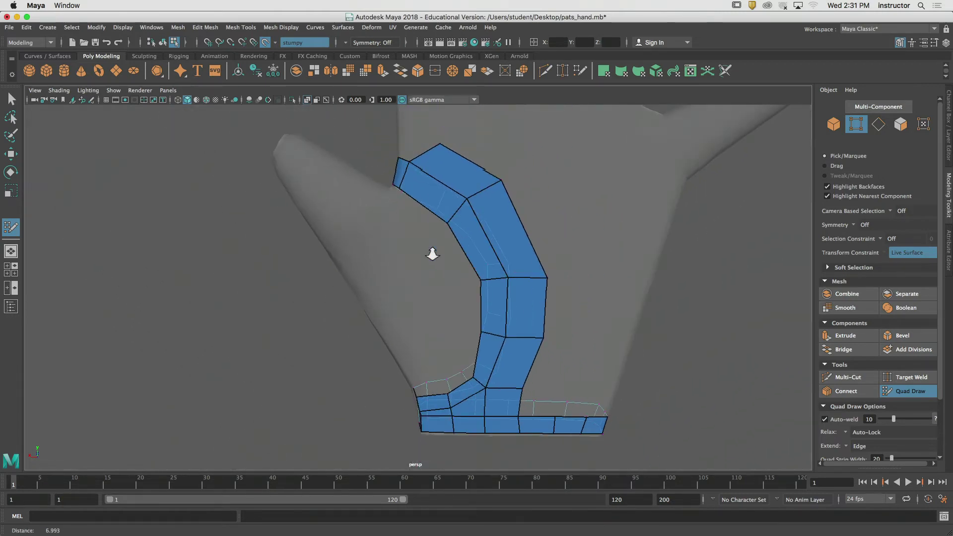
alt+drag(432, 254, 467, 232)
key(super+z)
key(super+z)
key(super+z)
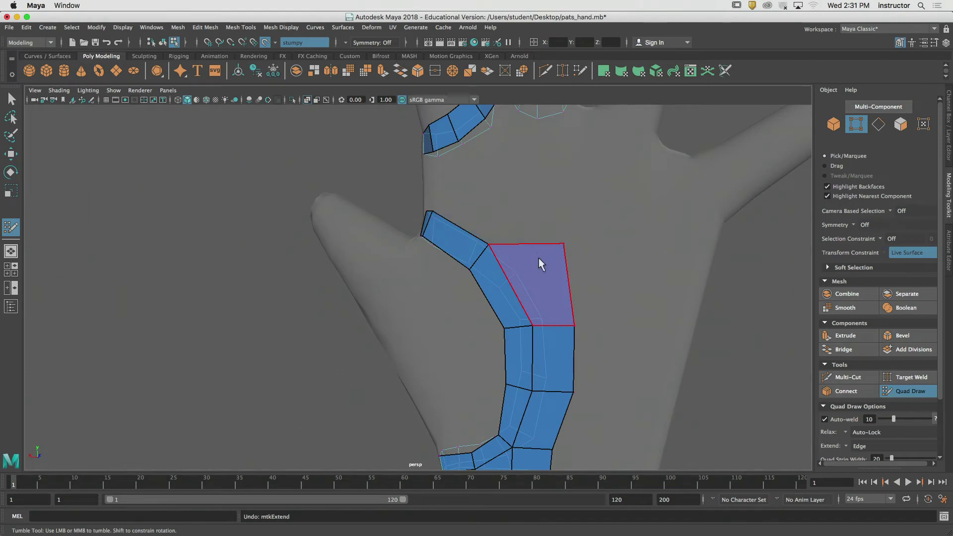
Shift the thumb loop's upper corner toward the palm and pull the column's outer vertices inward to even the quads
mouse_move(540, 263)
alt+middle_down()
mouse_move(524, 238)
mouse_move(576, 275)
alt+middle_up()
drag(498, 268, 513, 269)
drag(572, 268, 557, 270)
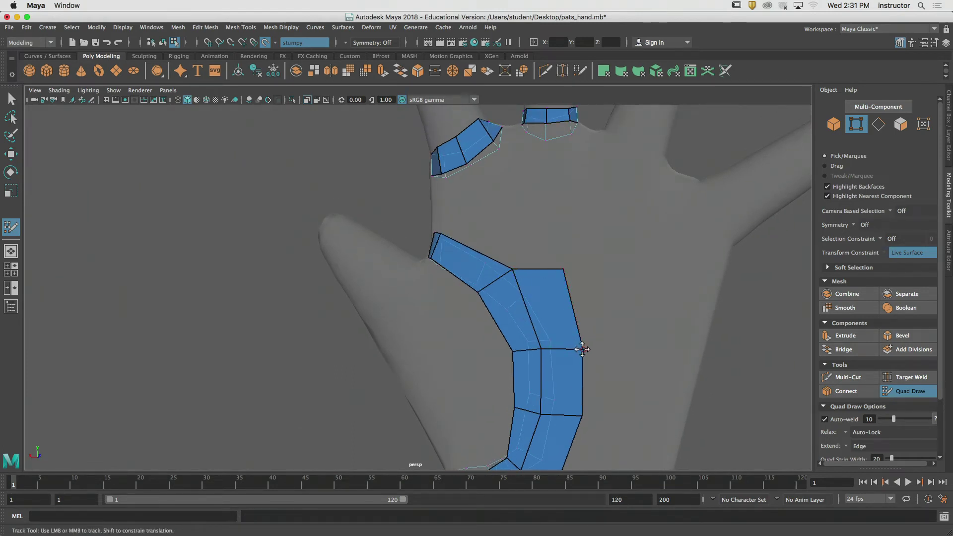
drag(582, 350, 575, 349)
drag(580, 417, 576, 417)
Extend the palm column toward the fingers, then extend its thumb-side edge and weld that quad to the thumb loop
alt+right_drag(547, 300, 647, 323)
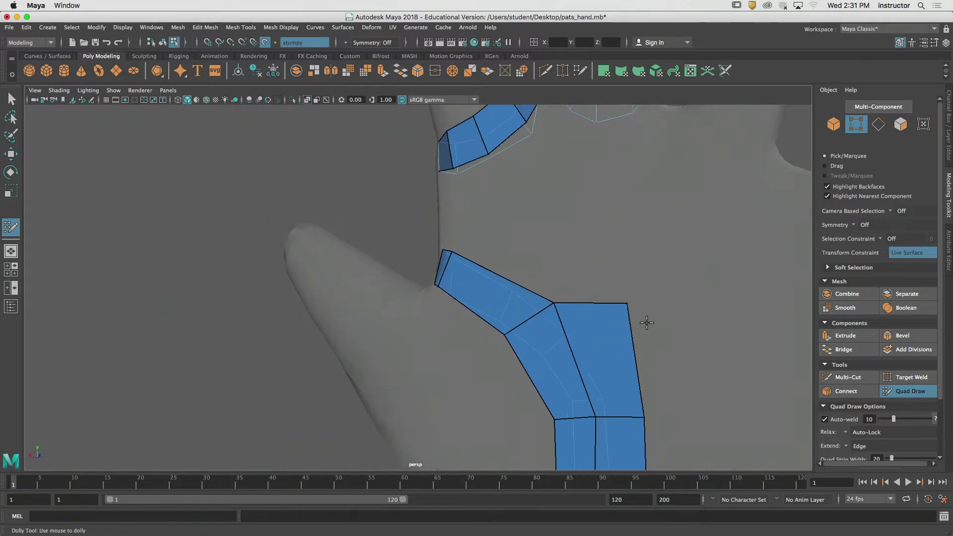
drag(603, 307, 611, 186)
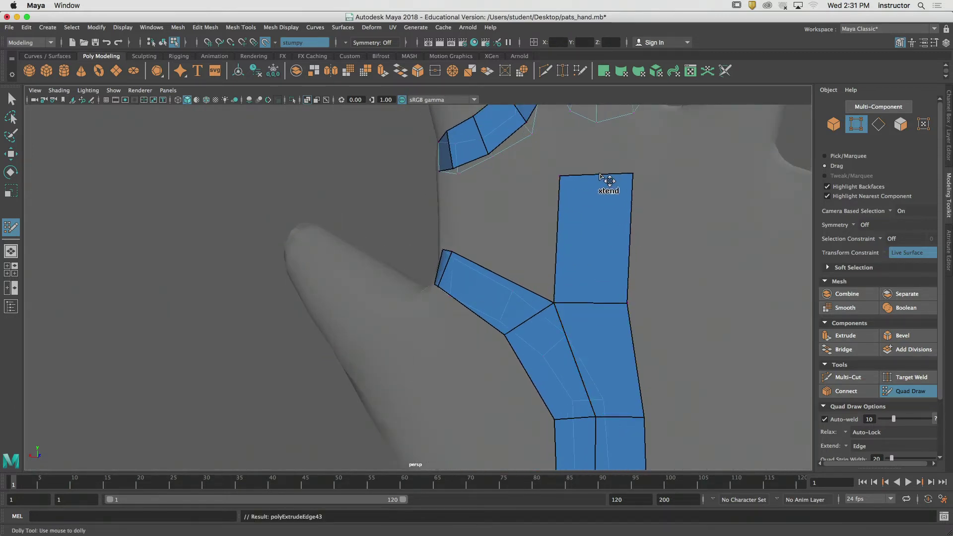
mouse_move(559, 230)
mouse_down()
mouse_move(515, 213)
mouse_move(510, 152)
mouse_up()
drag(509, 197, 499, 185)
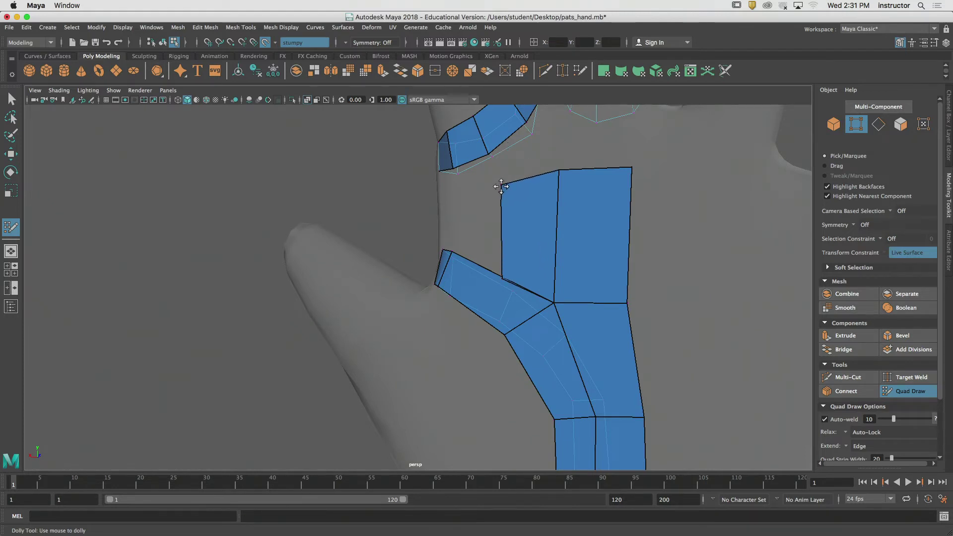
alt+middle_drag(500, 185, 515, 204)
drag(519, 301, 471, 274)
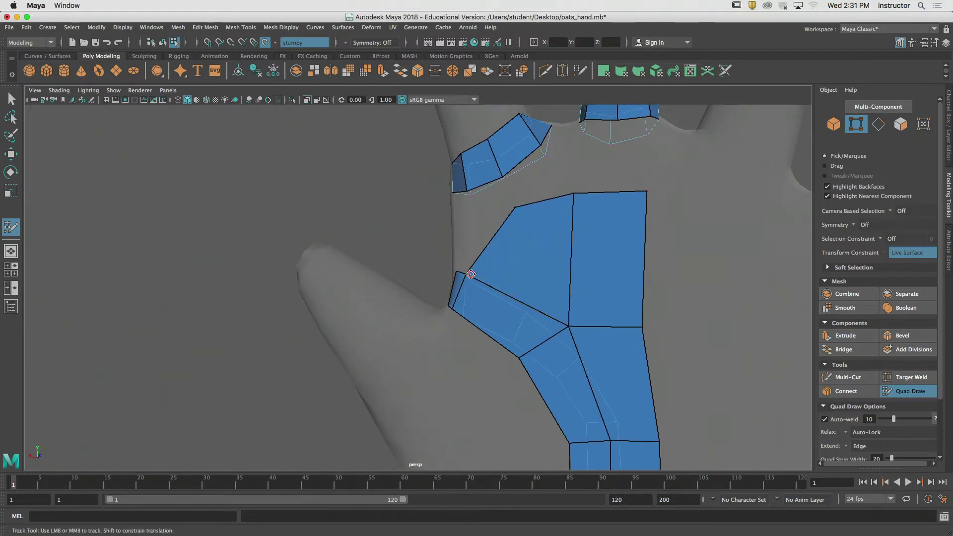
drag(518, 205, 558, 253)
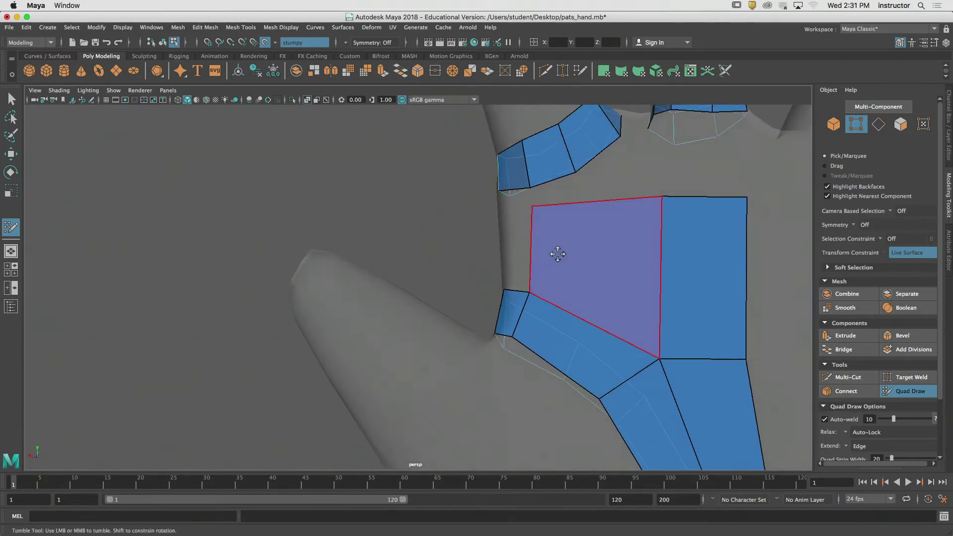
Wrap a quad around the side of the hand between the thumb and index finger loops, discarding the stray sliver face
alt+middle_drag(558, 253, 550, 273)
alt+drag(505, 186, 523, 201)
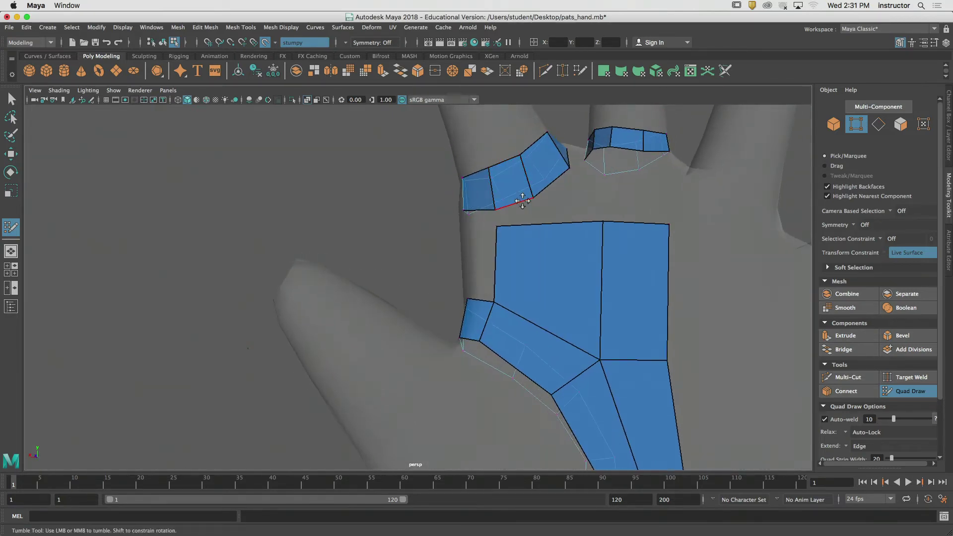
mouse_move(487, 241)
alt+mouse_down()
mouse_move(561, 244)
mouse_move(504, 245)
mouse_move(485, 254)
mouse_move(523, 252)
mouse_move(551, 264)
mouse_move(477, 282)
mouse_move(431, 277)
alt+mouse_up()
key(Tab)
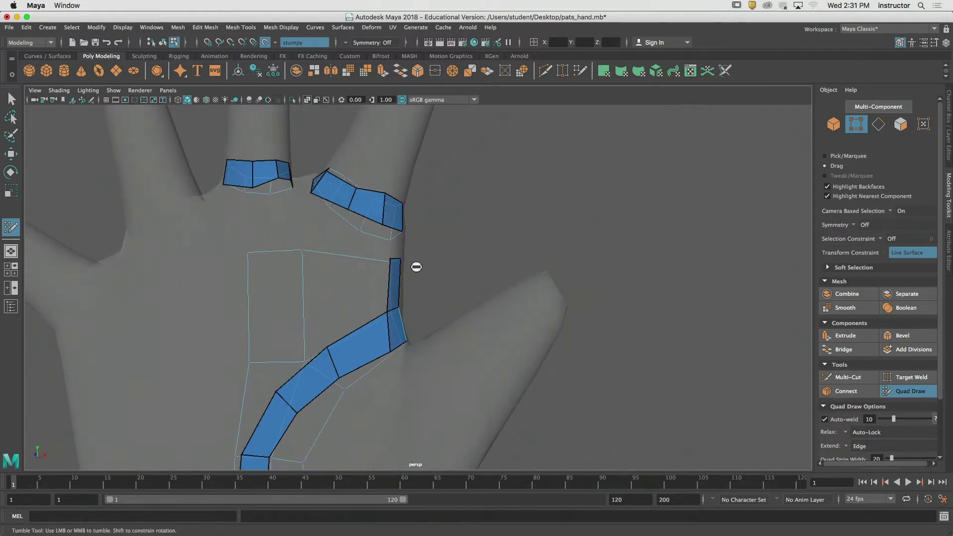
drag(391, 260, 386, 262)
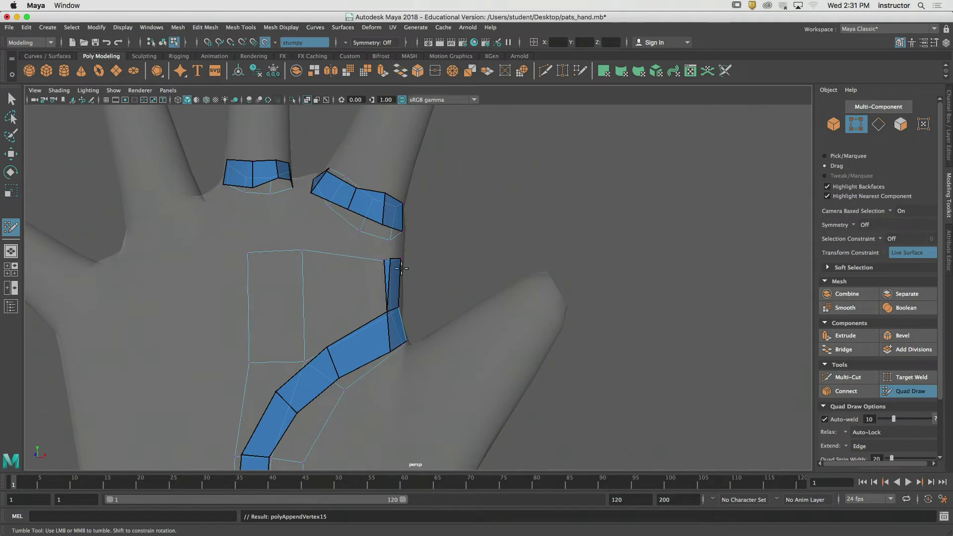
alt+middle_drag(401, 269, 435, 253)
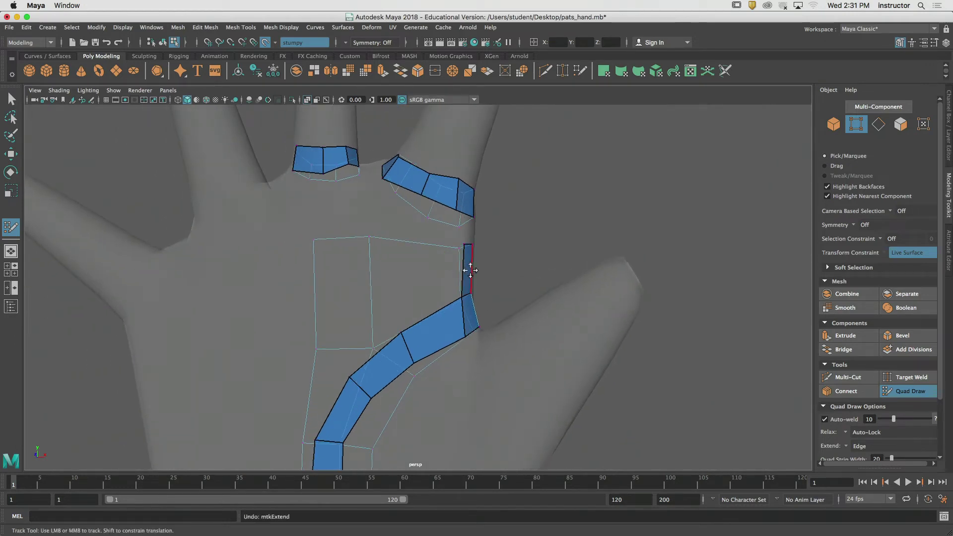
Extend two quads from the side of the hand across its back, welding their lower corners to the thumb loop
drag(463, 243, 397, 298)
alt+middle_drag(406, 284, 464, 258)
alt+drag(464, 258, 482, 241)
drag(457, 281, 389, 277)
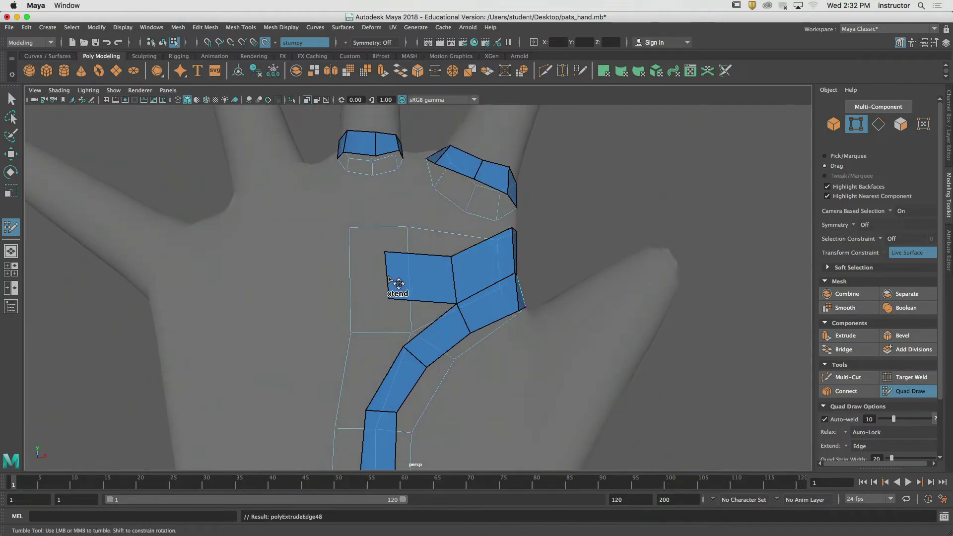
key(ctrl+z)
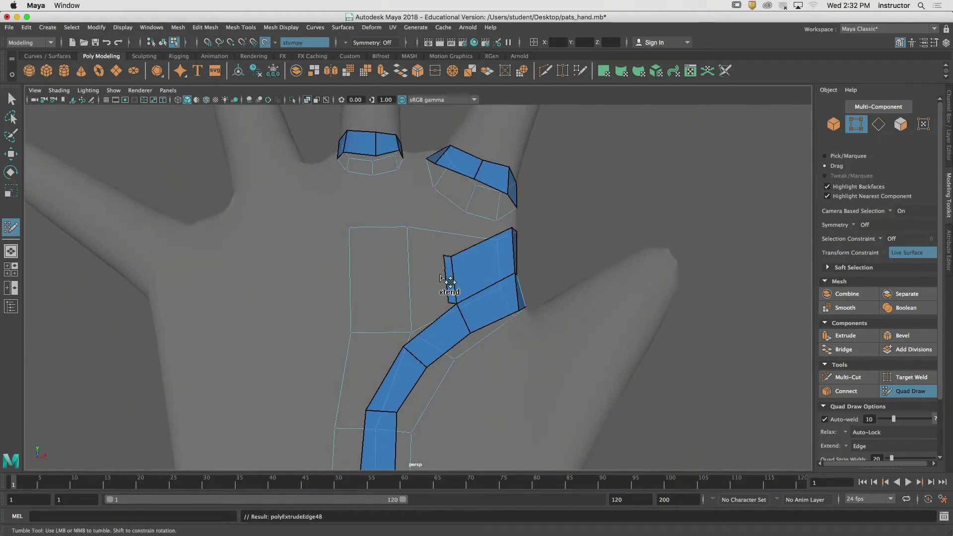
drag(449, 267, 400, 339)
key(super+z)
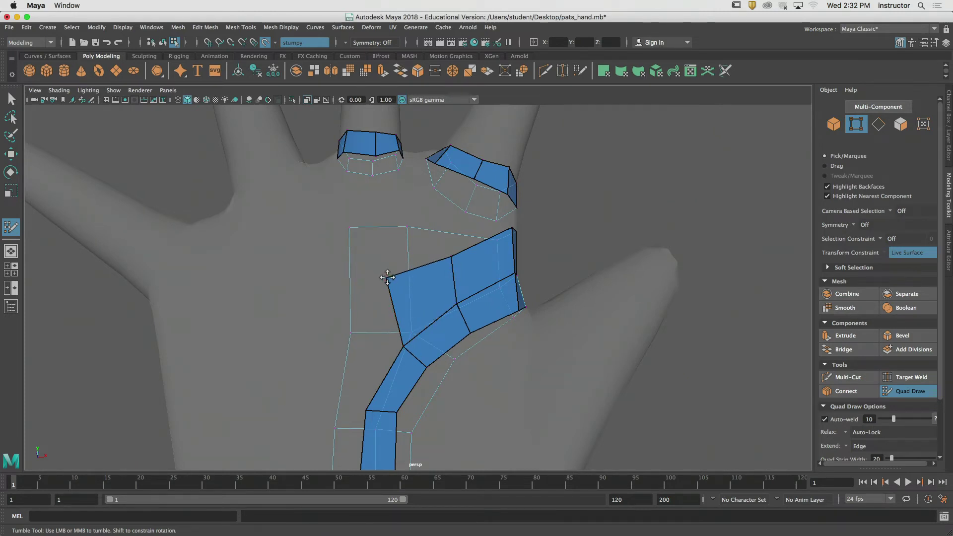
alt+drag(401, 293, 443, 261)
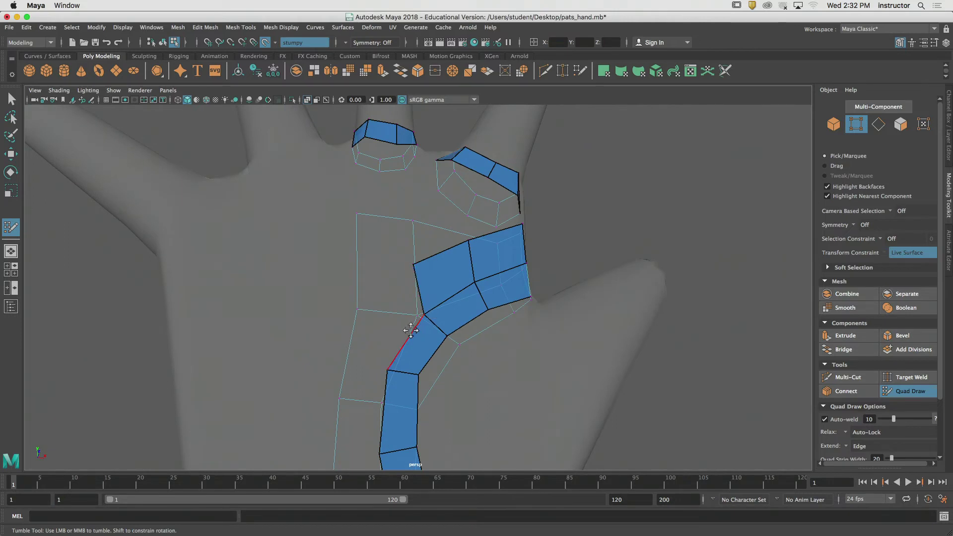
Extend one quad from the upper back strip and one from the lower thumb loop, then bridge them with a welded quad
drag(412, 293, 354, 292)
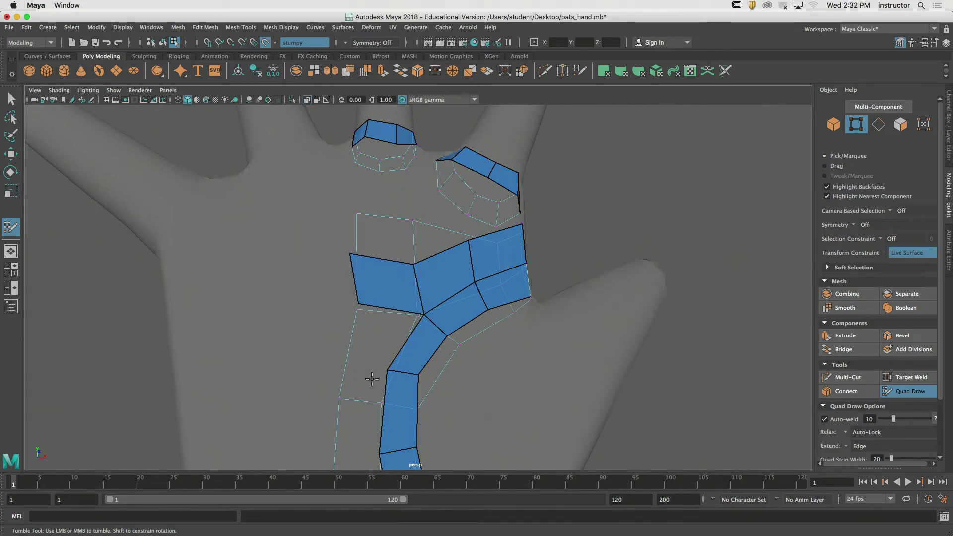
alt+middle_drag(378, 374, 422, 275)
drag(425, 307, 377, 306)
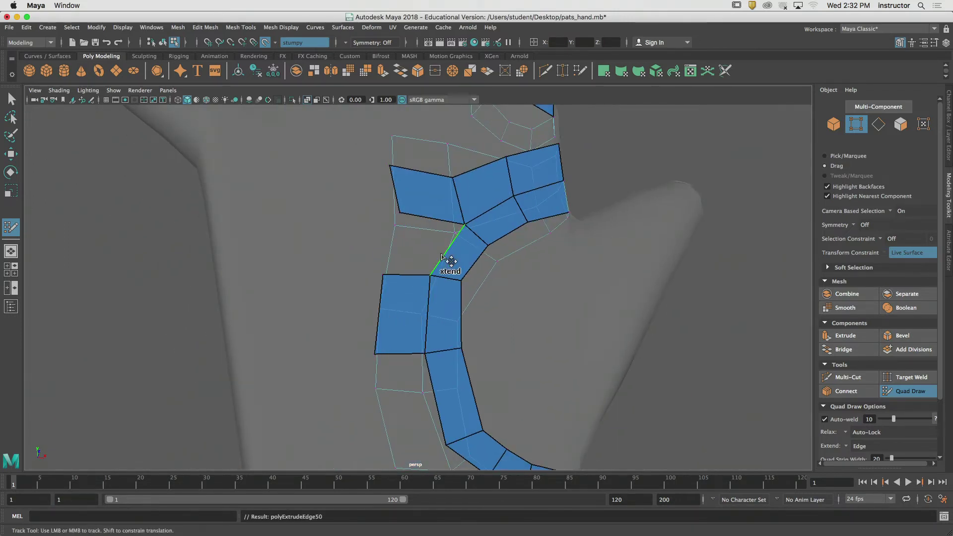
drag(442, 261, 353, 248)
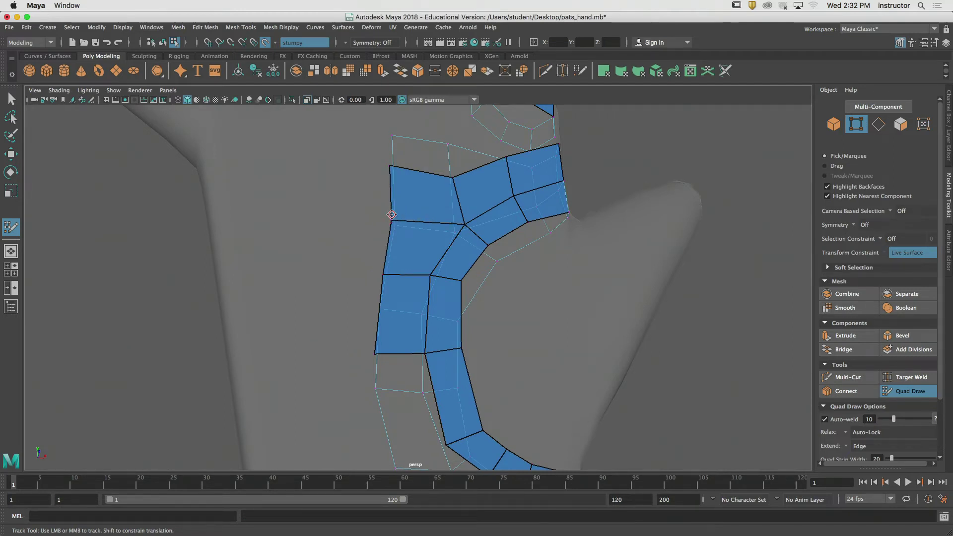
alt+drag(406, 207, 411, 218)
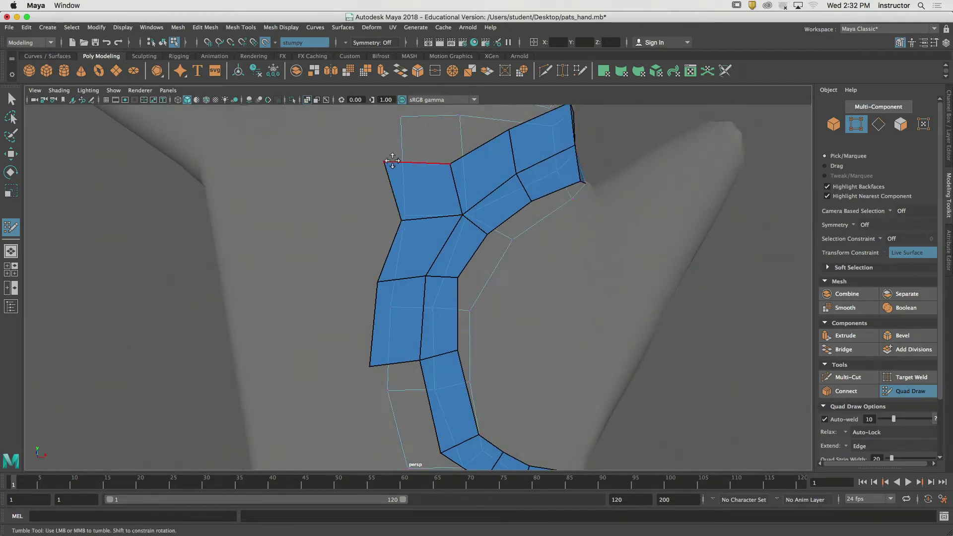
Move the three outer vertices of the back-of-hand column toward the thumb side to straighten its edge
drag(392, 162, 407, 161)
drag(382, 281, 401, 278)
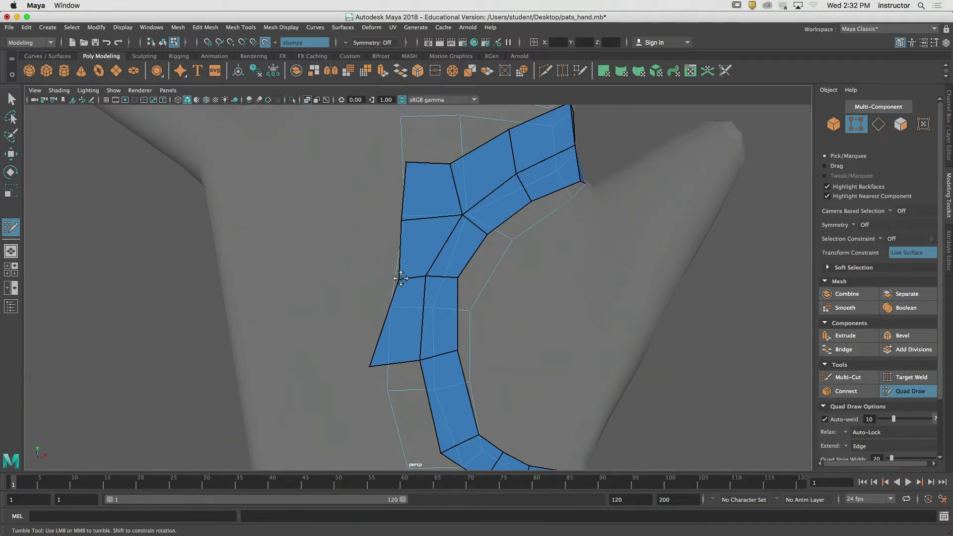
drag(379, 365, 388, 365)
Extend a quad from the lower thumb loop strip to continue the back-of-hand column toward the wrist
alt+drag(452, 224, 458, 244)
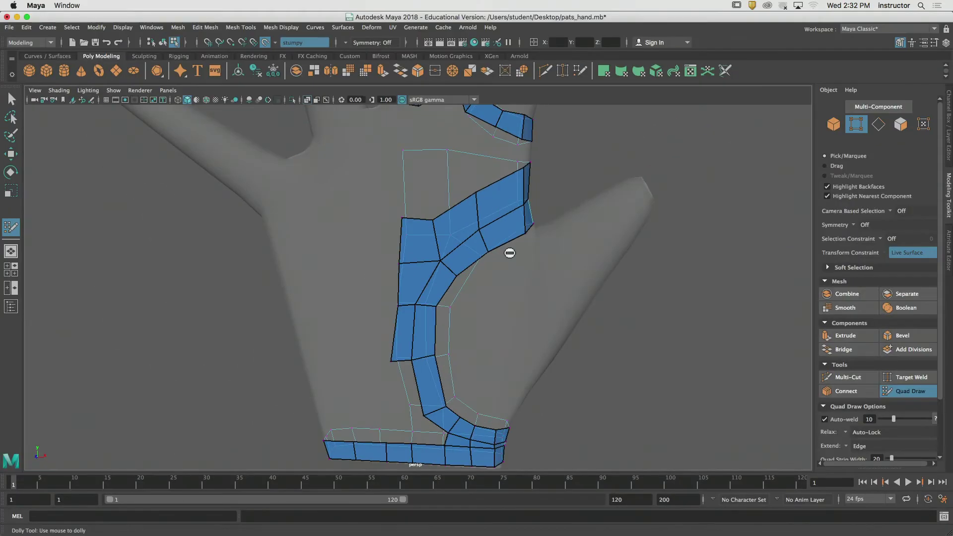
alt+middle_drag(474, 251, 487, 221)
alt+drag(488, 221, 470, 253)
alt+middle_drag(470, 253, 474, 215)
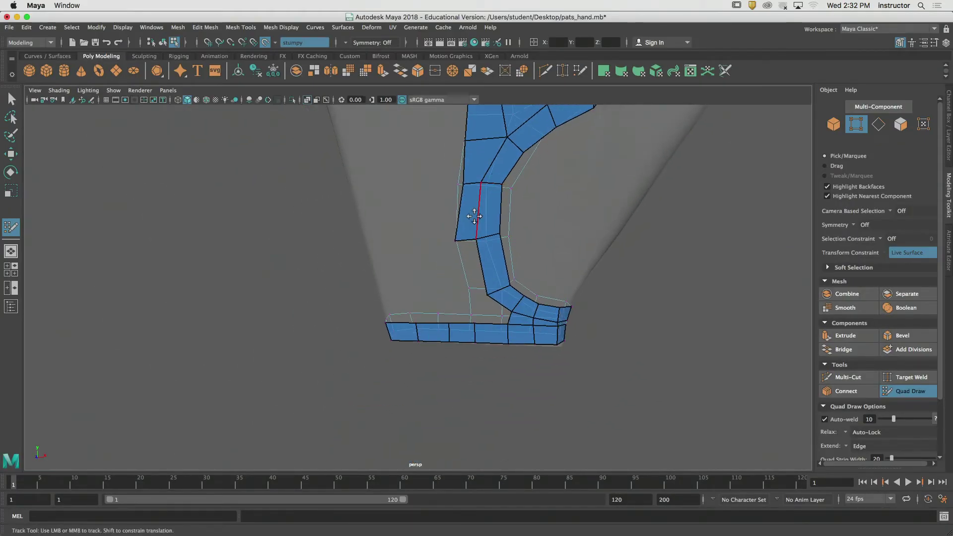
alt+drag(474, 215, 467, 298)
alt+middle_drag(469, 289, 465, 264)
alt+right_drag(466, 265, 690, 296)
alt+right_drag(576, 270, 609, 267)
alt+middle_drag(608, 268, 493, 223)
alt+right_drag(493, 223, 535, 213)
mouse_move(512, 181)
mouse_down()
mouse_move(472, 195)
mouse_move(491, 183)
mouse_move(399, 191)
mouse_up()
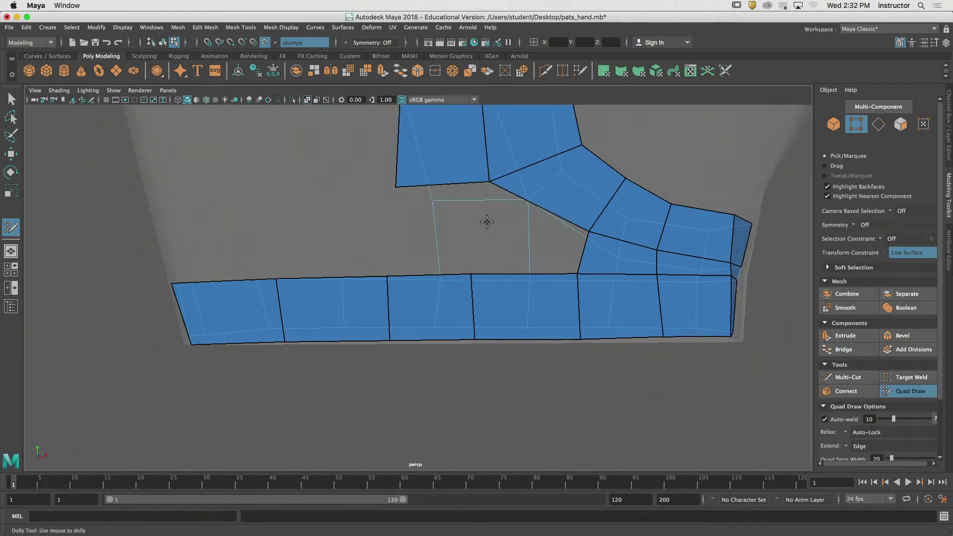
Undo the last two edits and reposition the new quad's lower outer corner farther from the thumb loop
key(super+z)
key(super+z)
alt+drag(493, 211, 475, 228)
alt+right_drag(475, 228, 613, 235)
alt+middle_drag(613, 235, 565, 254)
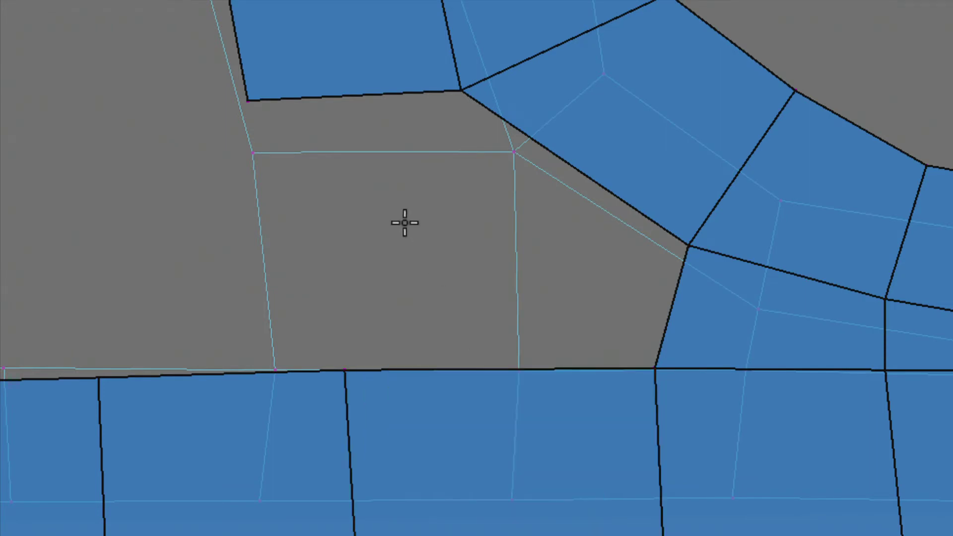
alt+right_drag(359, 149, 336, 142)
alt+middle_drag(357, 142, 372, 162)
drag(297, 152, 181, 141)
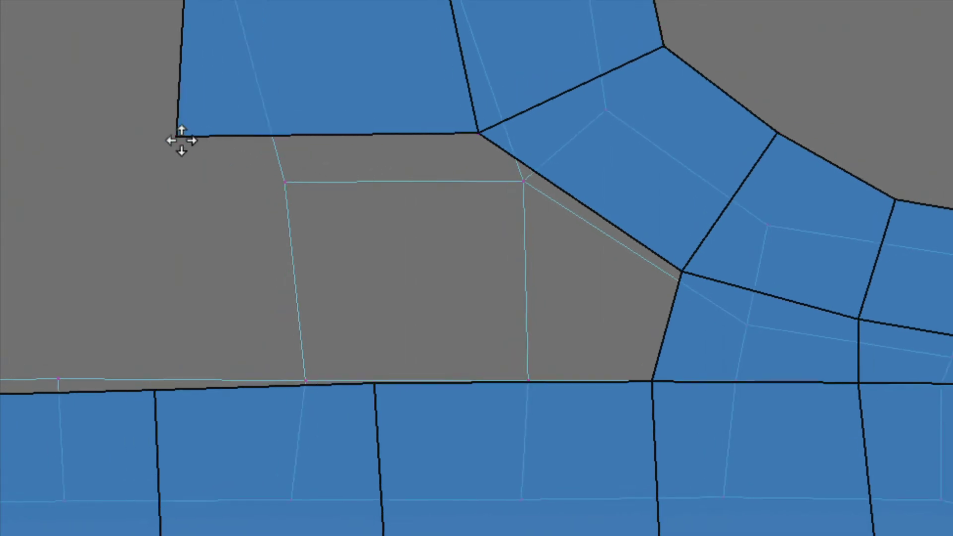
Extend the back column down to the wrist strip, weld it, and fill the remaining four-sided hole with a quad
mouse_move(480, 133)
mouse_down()
mouse_move(407, 131)
mouse_move(296, 351)
mouse_move(344, 379)
mouse_move(380, 372)
mouse_move(379, 382)
mouse_up()
alt+right_drag(500, 312, 394, 299)
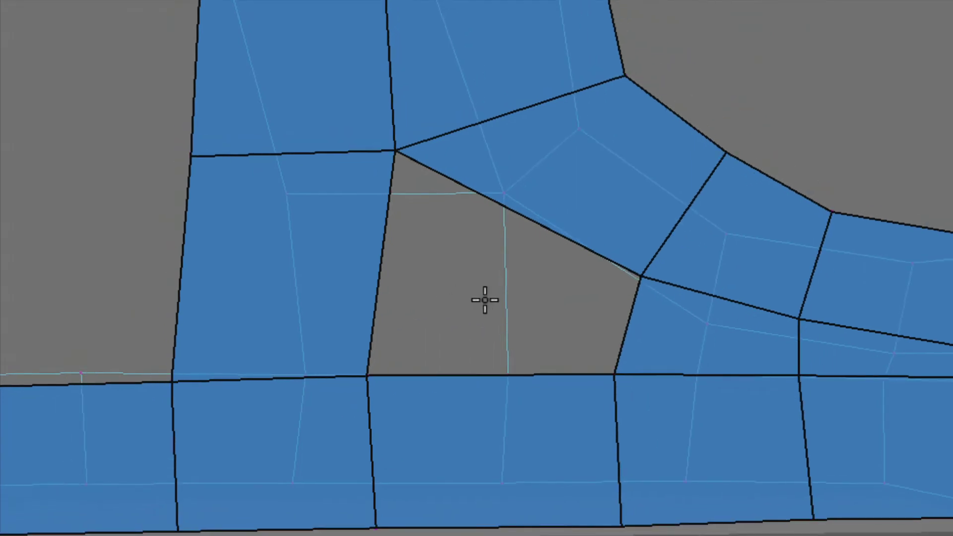
shift+click(498, 290)
Examine the quads on the back of the hand around the thumb loop, from the wrist up to the finger loops
alt+right_drag(647, 319, 436, 278)
alt+middle_drag(452, 273, 591, 336)
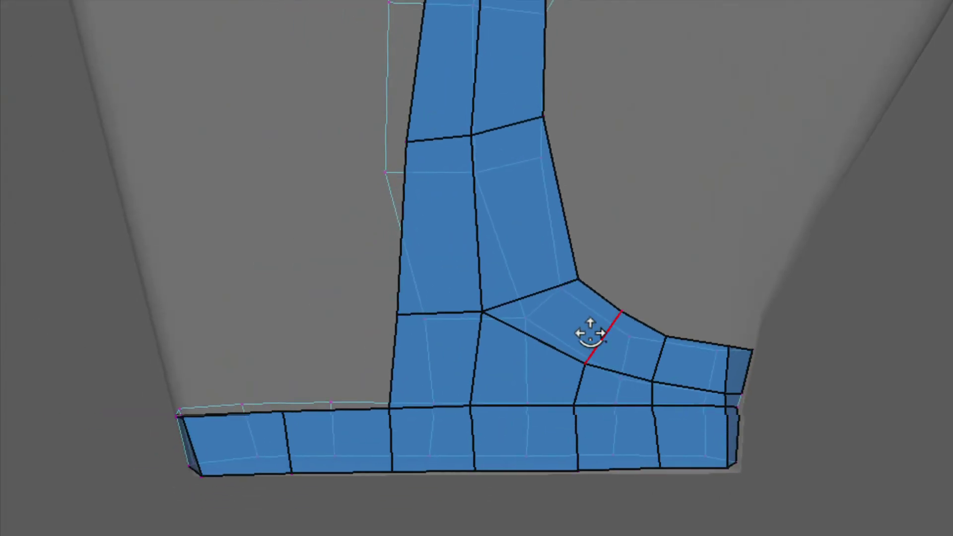
alt+drag(589, 332, 528, 333)
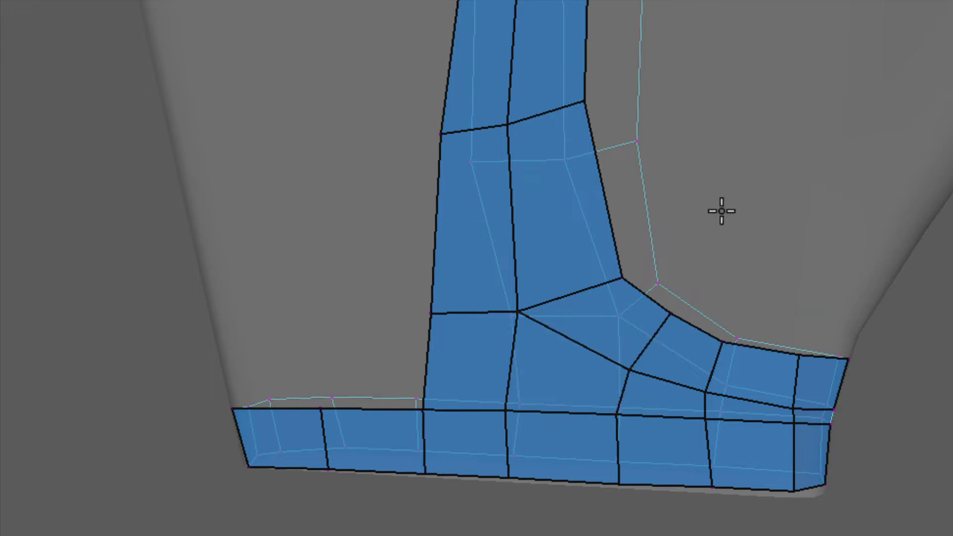
alt+drag(723, 208, 578, 142)
alt+middle_drag(578, 142, 630, 342)
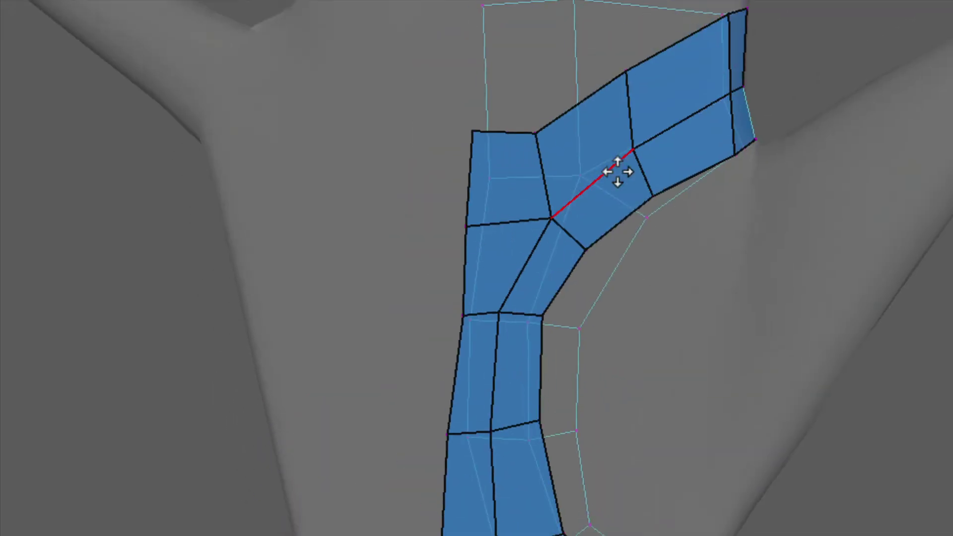
alt+middle_drag(617, 170, 616, 238)
alt+drag(581, 230, 268, 214)
alt+middle_drag(269, 214, 480, 225)
alt+right_drag(479, 224, 328, 209)
alt+drag(328, 209, 560, 200)
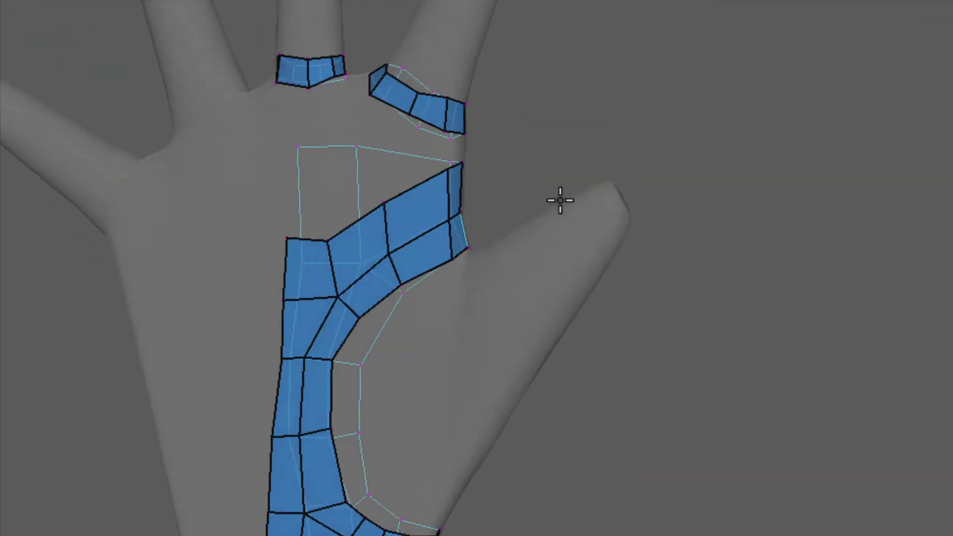
alt+middle_drag(432, 177, 404, 178)
alt+right_drag(392, 176, 422, 188)
alt+drag(405, 191, 437, 196)
alt+middle_drag(442, 197, 442, 170)
alt+right_drag(443, 171, 576, 169)
alt+middle_drag(576, 169, 640, 301)
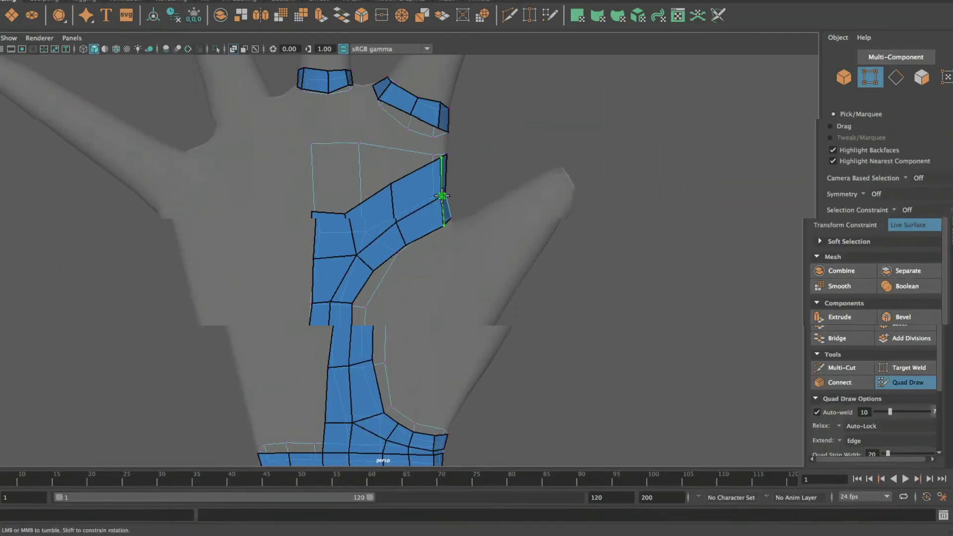
Extend the strip on the side of the hand up to the index finger loop and weld its corners
alt+right_drag(640, 300, 609, 283)
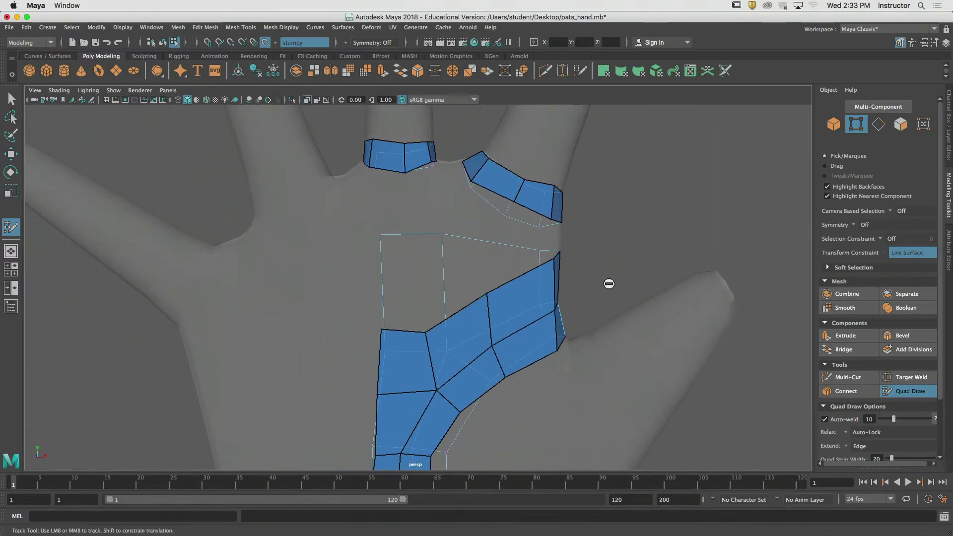
alt+drag(609, 283, 515, 280)
alt+right_drag(516, 280, 571, 304)
mouse_move(571, 305)
alt+mouse_down()
mouse_move(619, 315)
mouse_move(580, 309)
alt+mouse_up()
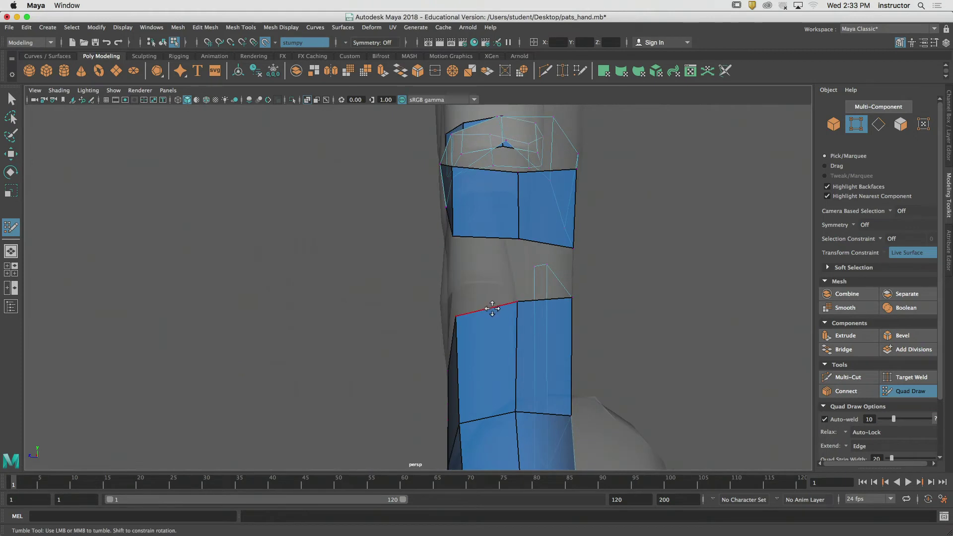
drag(490, 304, 484, 266)
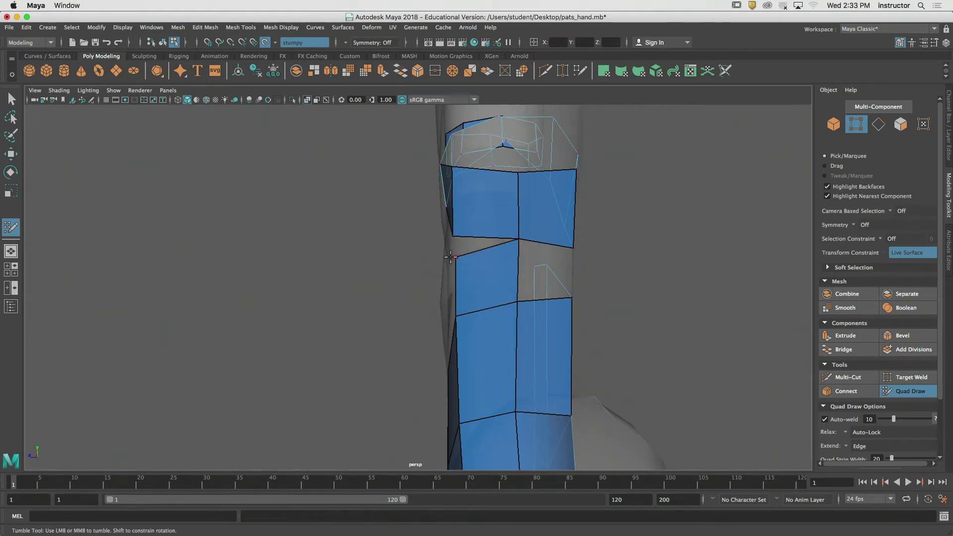
Extend a quad from the index finger loop onto the palm and weld its free corner to the palm strip's upper corner
alt+drag(539, 286, 496, 258)
alt+right_drag(496, 258, 449, 278)
alt+drag(449, 278, 478, 179)
alt+right_drag(479, 178, 478, 204)
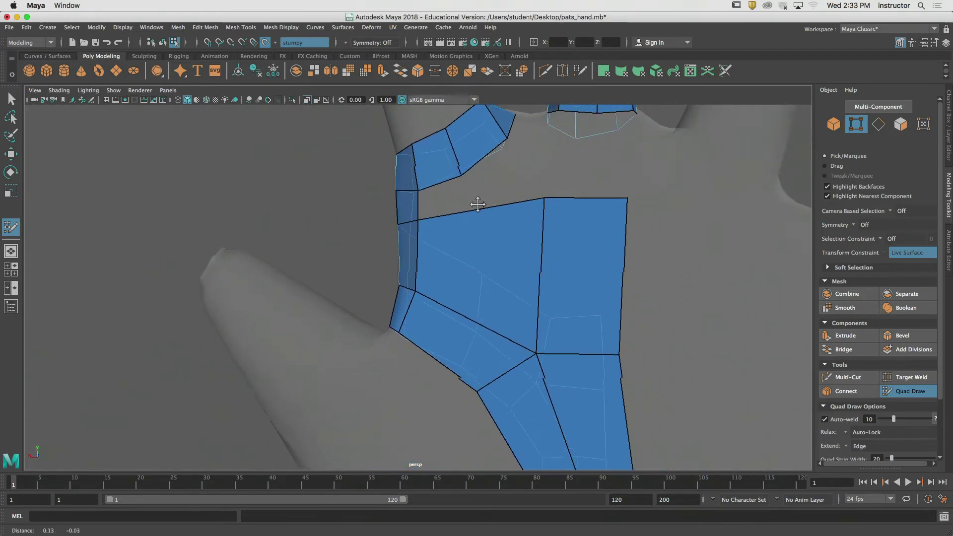
alt+middle_drag(478, 204, 466, 213)
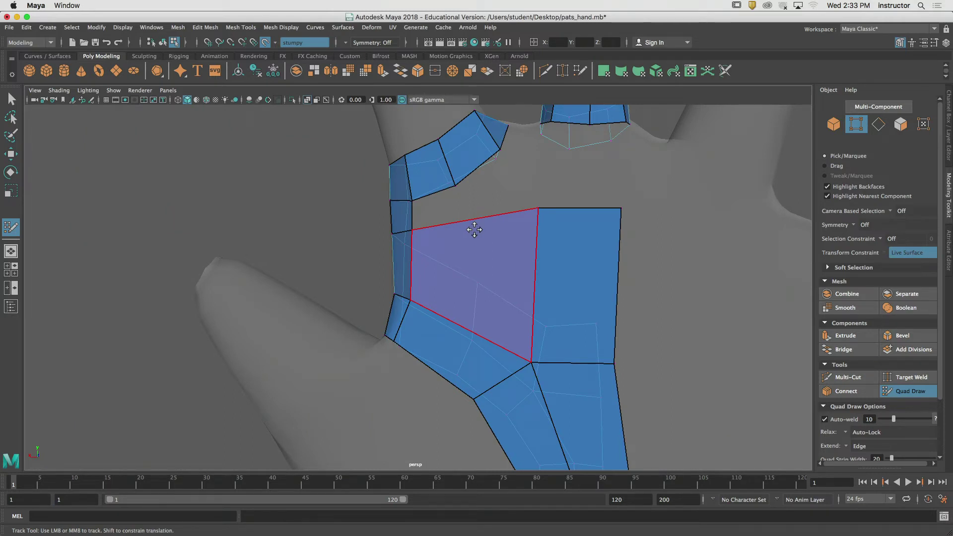
shift+click(474, 230)
alt+middle_drag(474, 230, 436, 160)
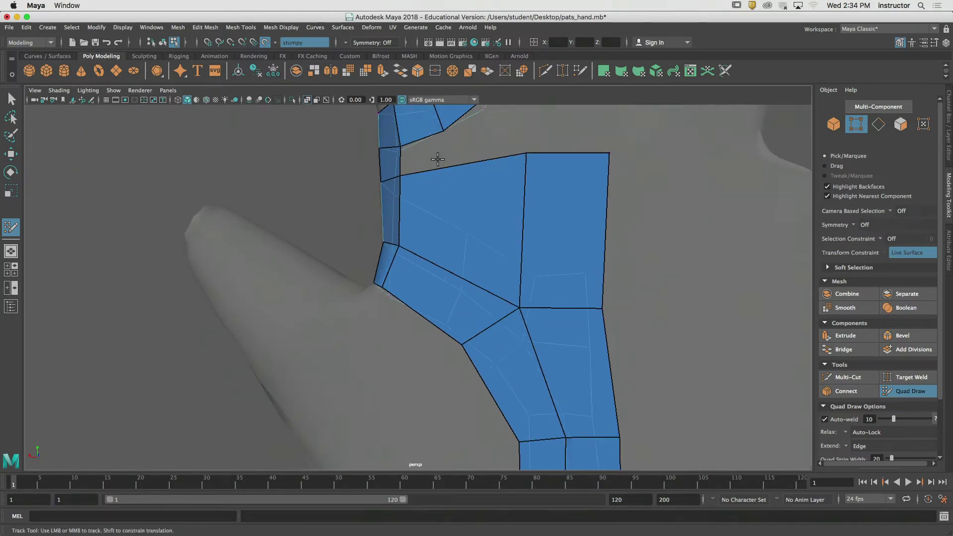
mouse_move(436, 160)
alt+right_down()
mouse_move(494, 187)
mouse_move(485, 251)
alt+right_up()
alt+drag(485, 251, 502, 219)
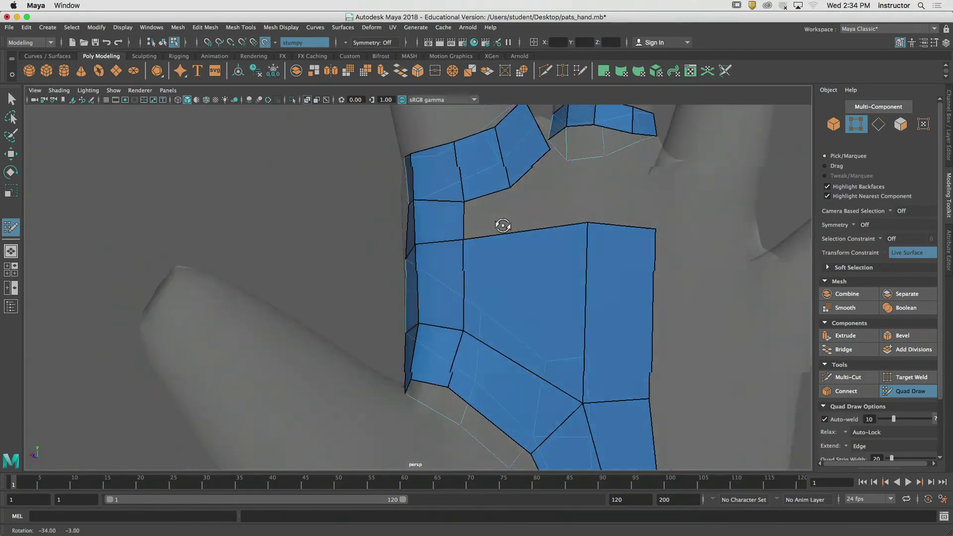
alt+right_drag(502, 219, 476, 224)
mouse_move(467, 210)
mouse_down()
mouse_move(472, 238)
mouse_move(437, 233)
mouse_up()
alt+middle_drag(426, 249, 436, 222)
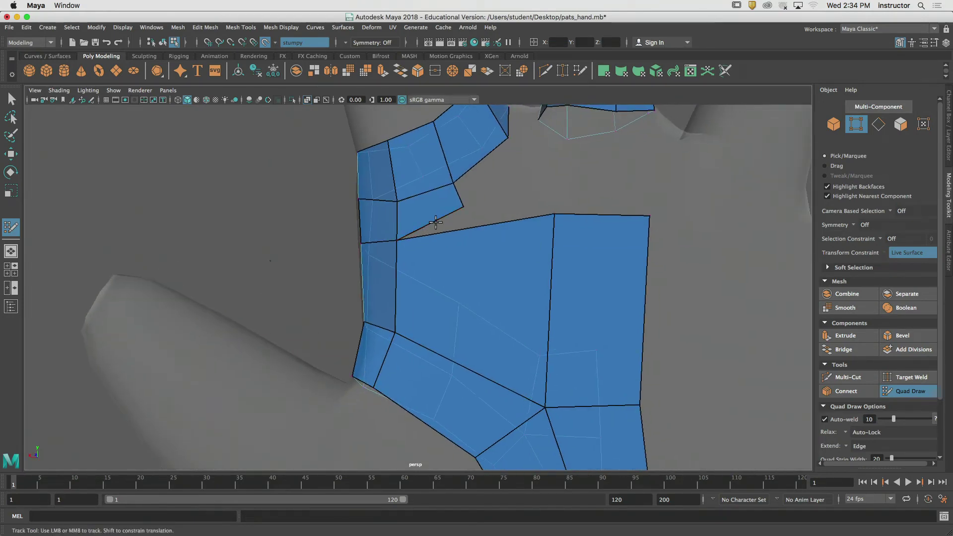
mouse_move(463, 207)
mouse_down()
mouse_move(511, 196)
mouse_move(555, 214)
mouse_up()
alt+middle_drag(557, 214, 577, 207)
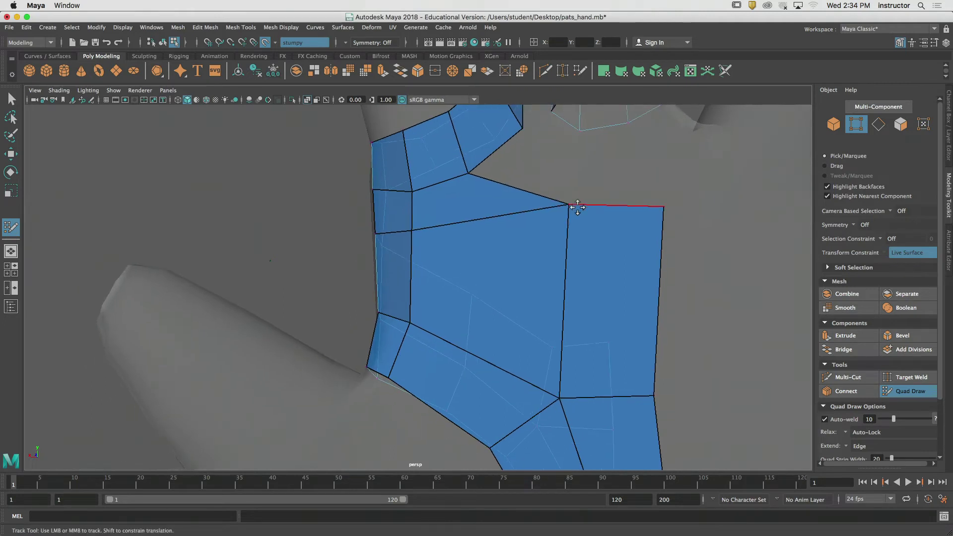
Pull the two upper corners of the palm strip toward the thumb side below the index finger loop
drag(571, 207, 506, 237)
alt+right_drag(640, 207, 652, 219)
drag(651, 219, 553, 228)
alt+middle_drag(570, 271, 567, 200)
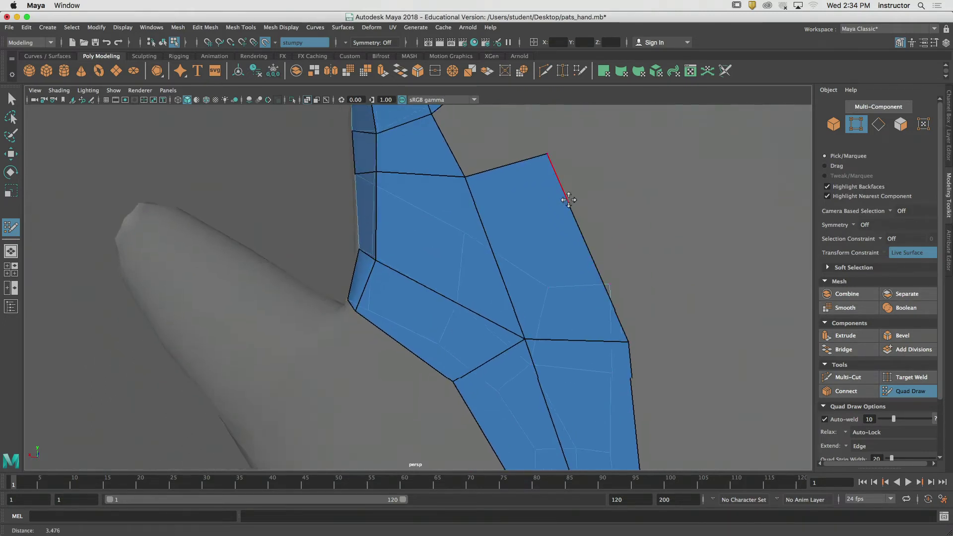
alt+right_drag(566, 199, 440, 231)
drag(450, 223, 452, 226)
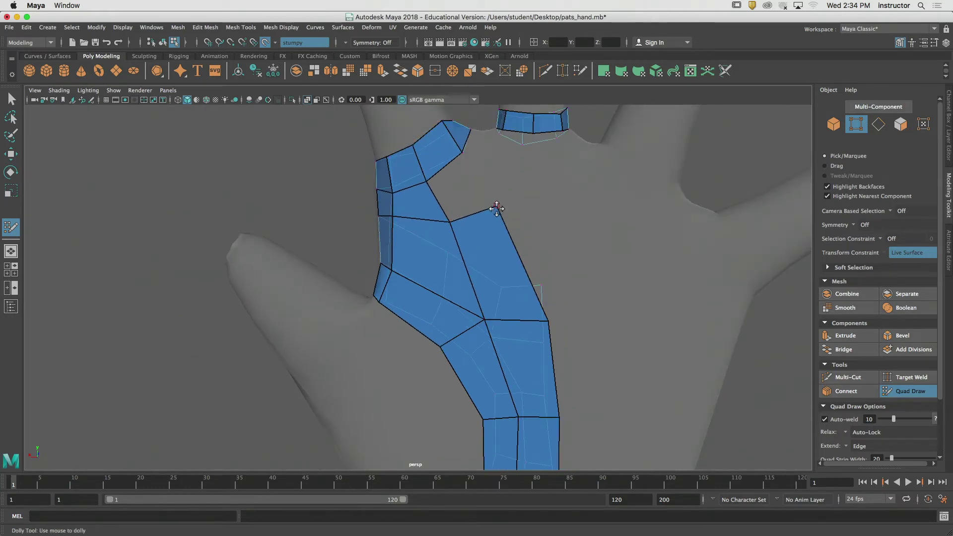
Shift the outer-edge vertices of the palm column toward the thumb to smooth its curve
drag(553, 323, 530, 317)
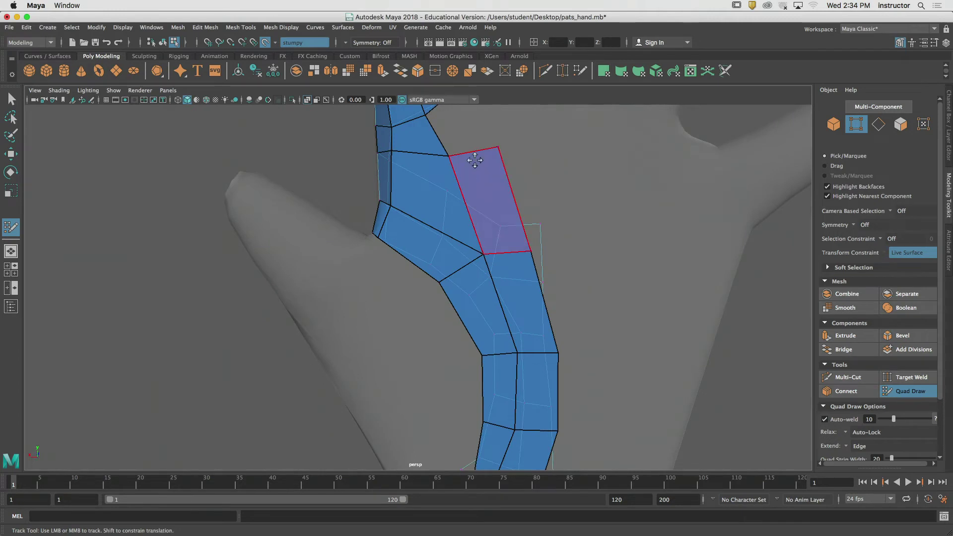
alt+middle_drag(534, 211, 534, 169)
drag(557, 312, 552, 314)
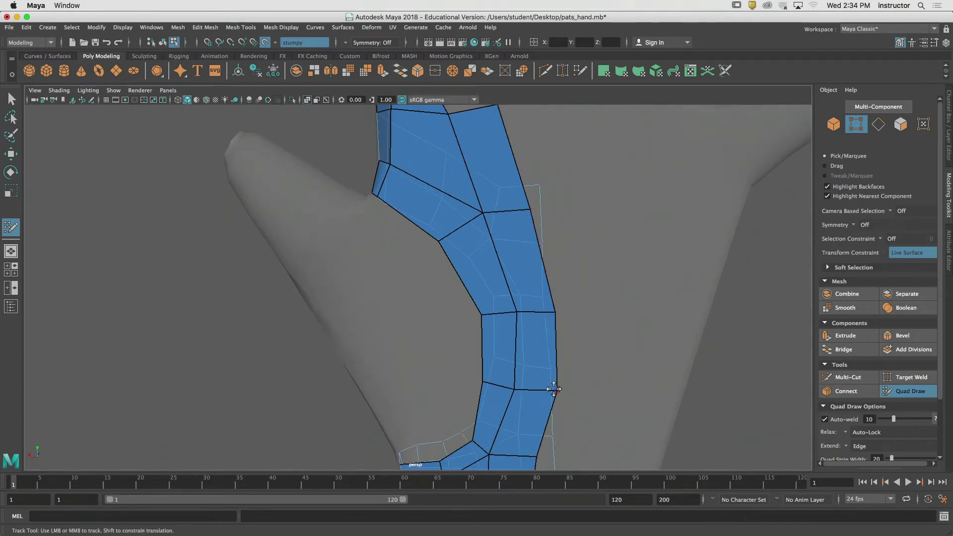
drag(556, 390, 551, 391)
Extend another quad from the palm side of the index finger loop and weld it to the top of the palm strip
alt+middle_drag(558, 355, 596, 464)
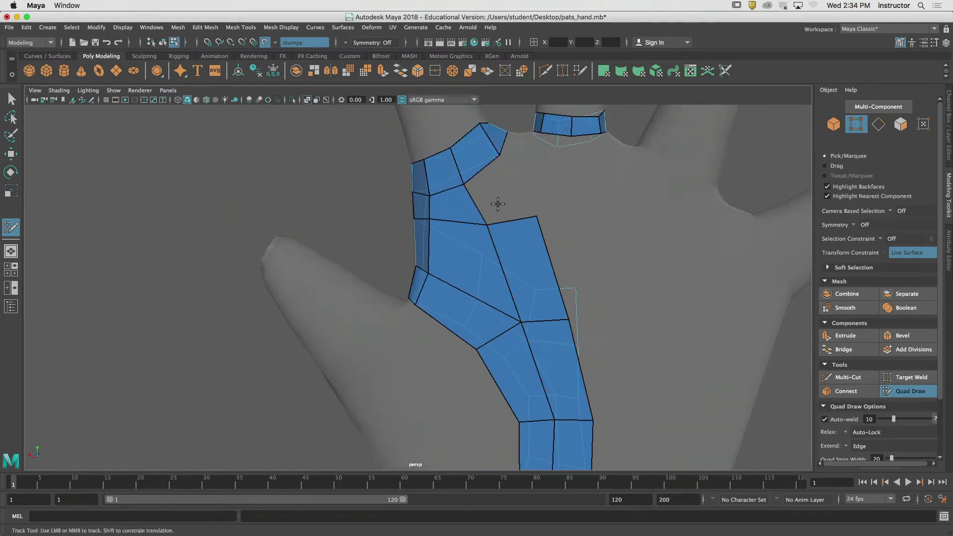
key(Tab)
drag(482, 173, 513, 208)
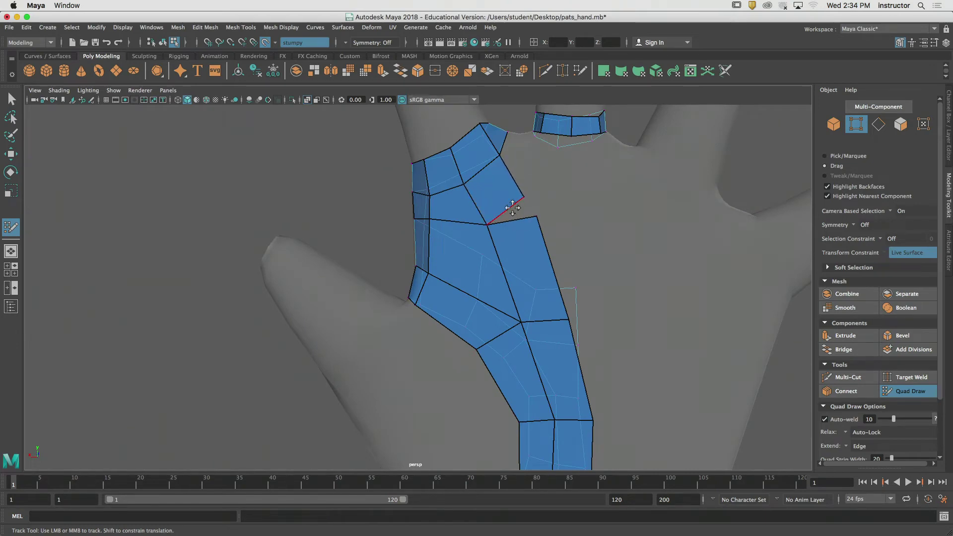
Bridge the web between the index and middle finger loops with quads welded to the middle finger loop
alt+middle_drag(557, 191, 608, 254)
alt+drag(609, 254, 596, 299)
alt+middle_drag(596, 300, 516, 269)
alt+right_drag(515, 268, 602, 249)
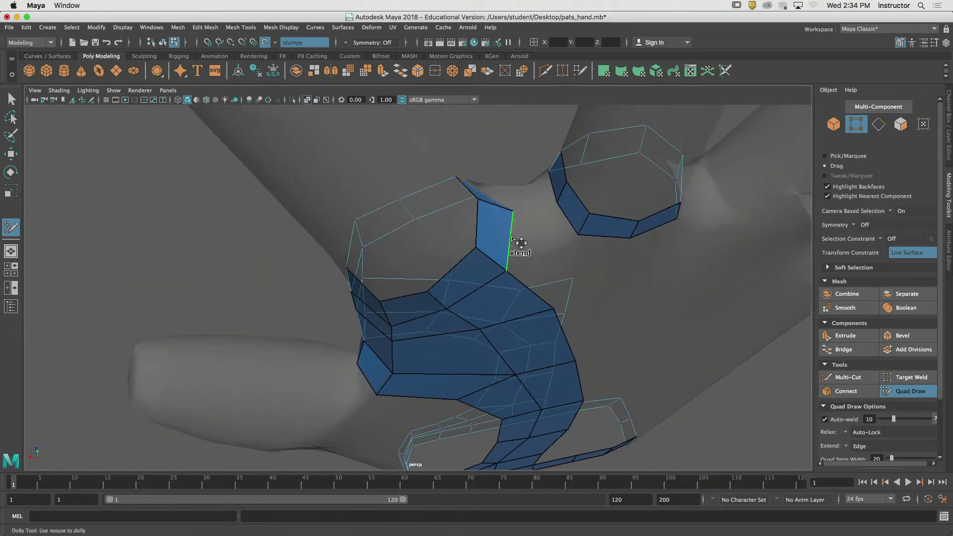
key(Tab)
drag(517, 245, 580, 238)
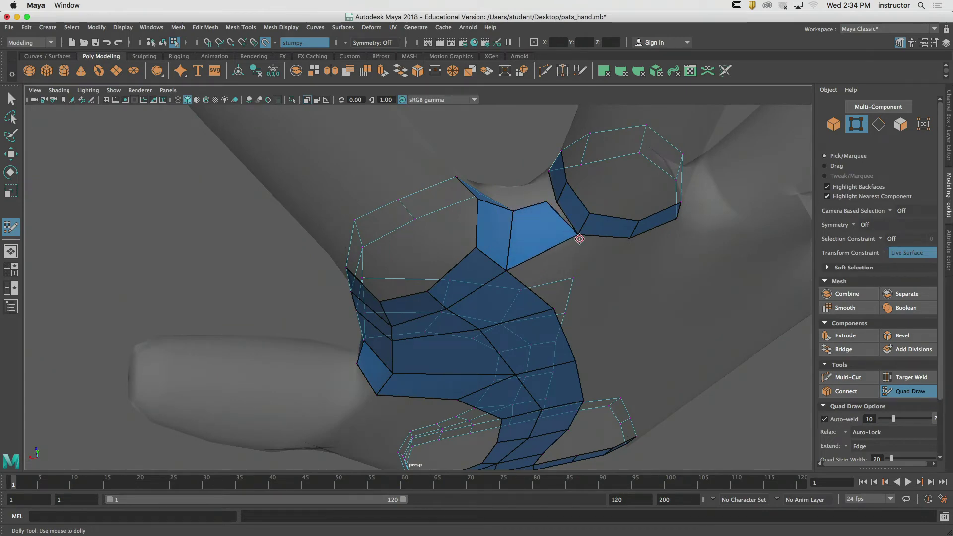
mouse_move(544, 207)
alt+mouse_down()
mouse_move(511, 279)
mouse_move(550, 312)
alt+mouse_up()
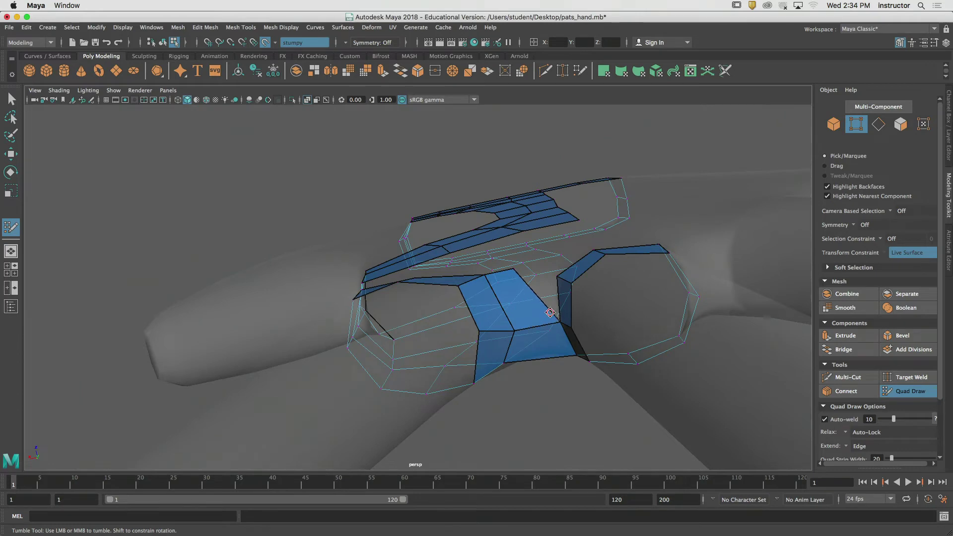
drag(515, 269, 515, 246)
Examine the web between the index and middle fingers and the adjoining quads on the back and palm
alt+middle_drag(406, 219, 490, 258)
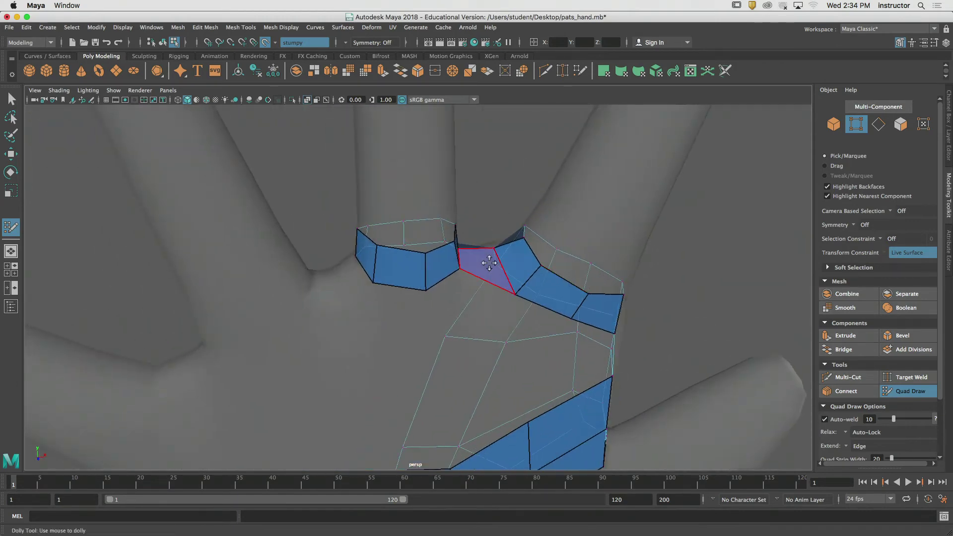
alt+right_drag(489, 257, 574, 259)
alt+middle_drag(574, 259, 574, 294)
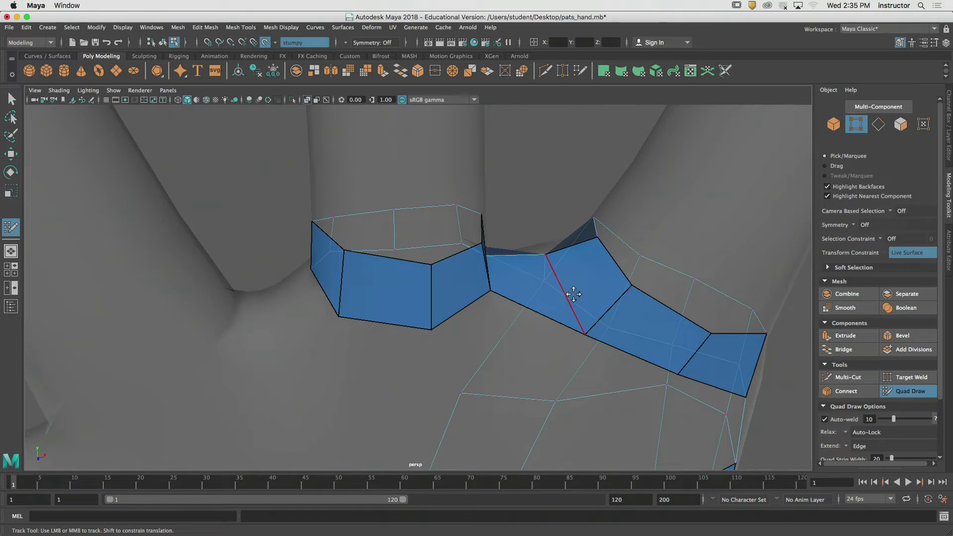
mouse_move(571, 263)
alt+mouse_down()
mouse_move(442, 262)
mouse_move(571, 262)
alt+mouse_up()
alt+middle_drag(576, 282, 585, 232)
alt+drag(585, 232, 554, 234)
alt+right_drag(554, 233, 485, 266)
alt+middle_drag(485, 266, 496, 165)
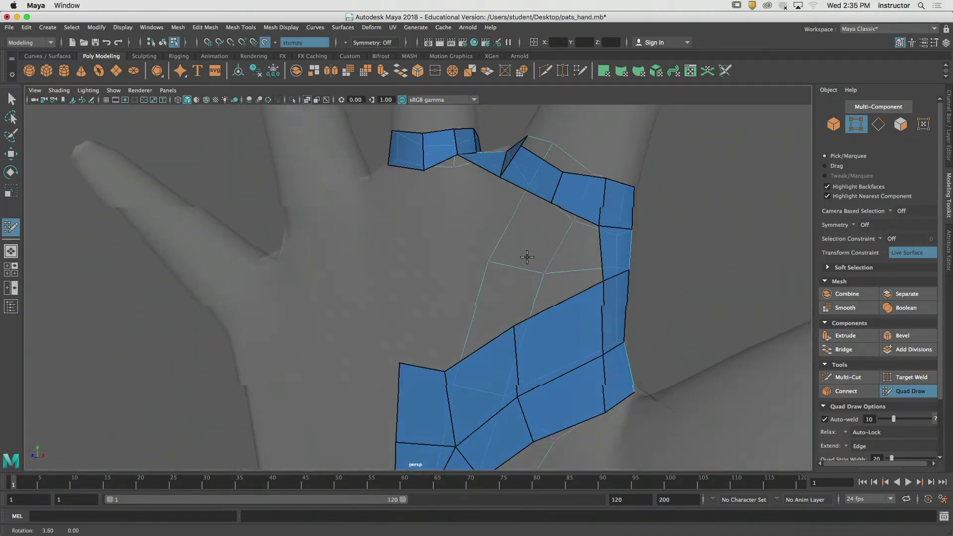
mouse_move(531, 259)
alt+mouse_down()
mouse_move(277, 249)
mouse_move(338, 261)
alt+mouse_up()
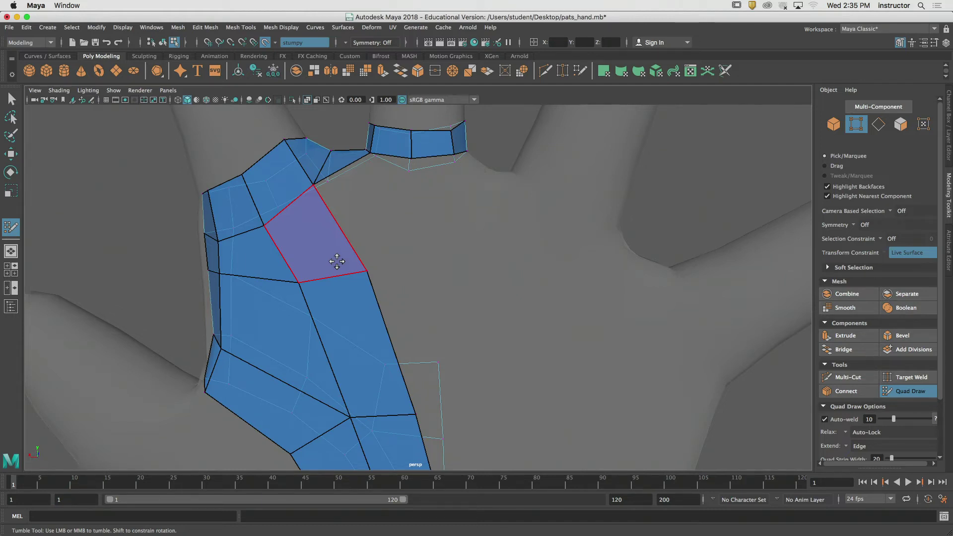
mouse_move(298, 219)
alt+mouse_down()
mouse_move(550, 207)
mouse_move(536, 160)
mouse_move(411, 171)
mouse_move(493, 179)
mouse_move(494, 234)
alt+mouse_up()
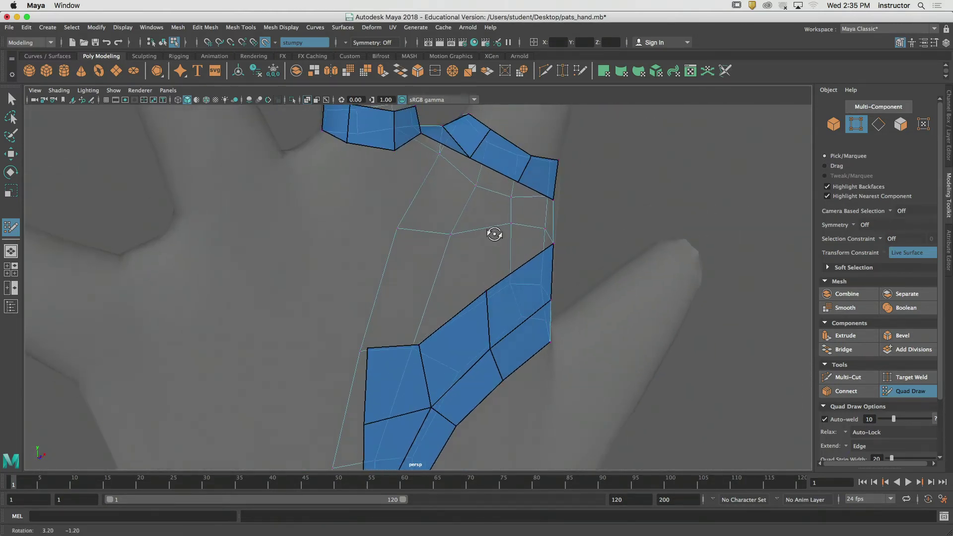
Extend a quad from the index finger loop onto the back of the hand, weld it to the side strip, and adjust its free corner
drag(541, 197, 511, 240)
alt+drag(511, 240, 472, 237)
drag(528, 261, 578, 266)
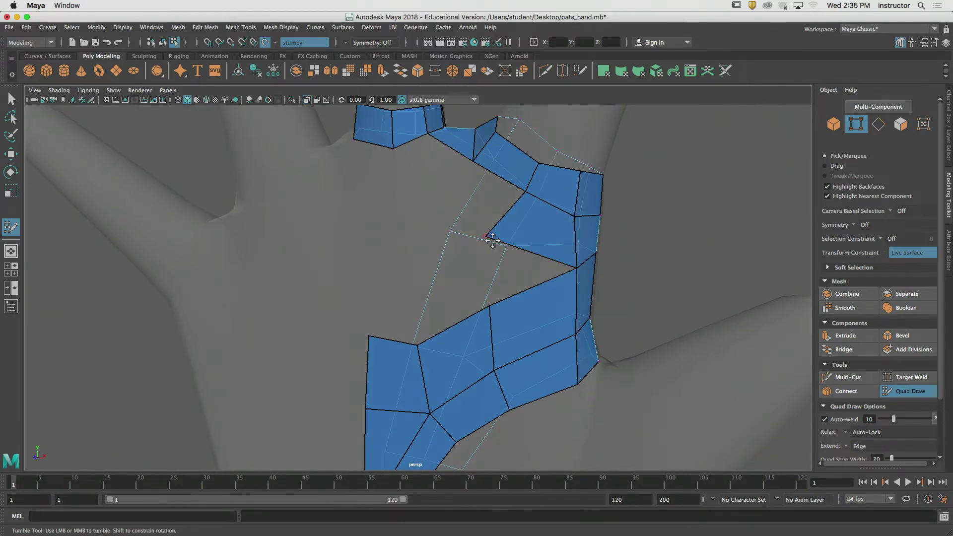
mouse_move(487, 237)
mouse_down()
mouse_move(488, 306)
mouse_move(504, 214)
mouse_move(463, 281)
mouse_move(481, 251)
mouse_move(483, 209)
mouse_move(487, 228)
mouse_move(452, 273)
mouse_move(440, 260)
mouse_move(394, 258)
mouse_move(484, 244)
mouse_up()
Fill the gap between the index finger loop and the back strip with welded quads and relax their vertices
key(Tab)
alt+right_drag(484, 244, 465, 179)
mouse_move(460, 173)
mouse_down()
mouse_move(408, 297)
mouse_move(378, 319)
mouse_move(426, 272)
mouse_move(410, 238)
mouse_move(394, 237)
mouse_move(520, 233)
mouse_move(279, 219)
mouse_move(519, 227)
mouse_up()
drag(487, 282, 492, 252)
mouse_move(423, 324)
mouse_down()
mouse_move(445, 272)
mouse_move(469, 266)
mouse_move(298, 266)
mouse_move(448, 270)
mouse_up()
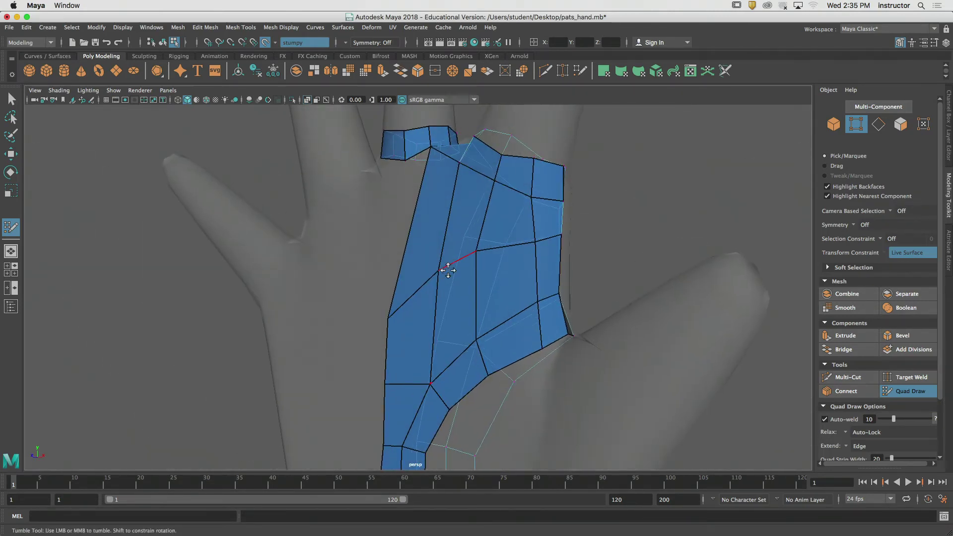
mouse_move(502, 250)
shift+mouse_down()
mouse_move(500, 261)
mouse_move(420, 301)
mouse_move(426, 348)
mouse_move(501, 201)
mouse_move(518, 222)
mouse_move(451, 318)
shift+mouse_up()
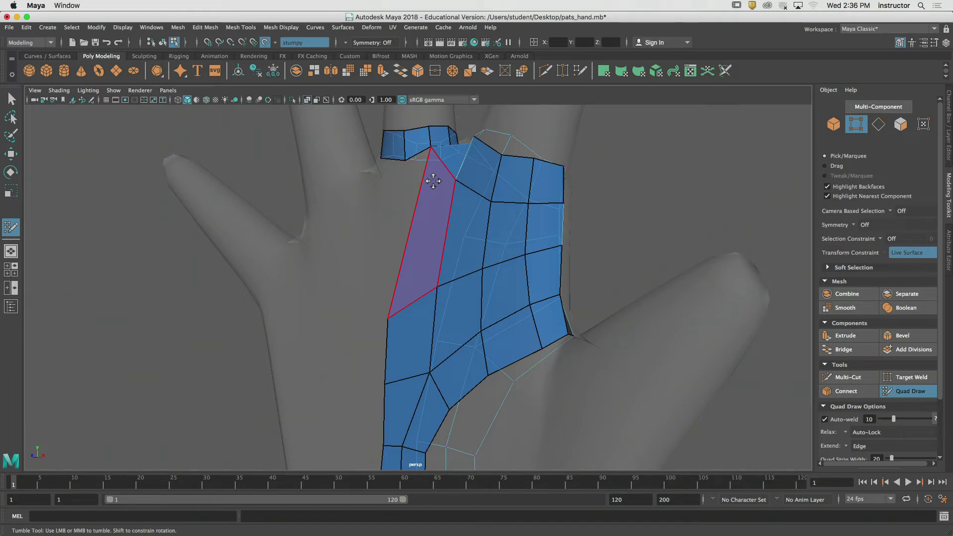
Extend a long quad from the middle finger loop down the back of the hand, welding it along the existing quads
alt+drag(420, 182, 450, 194)
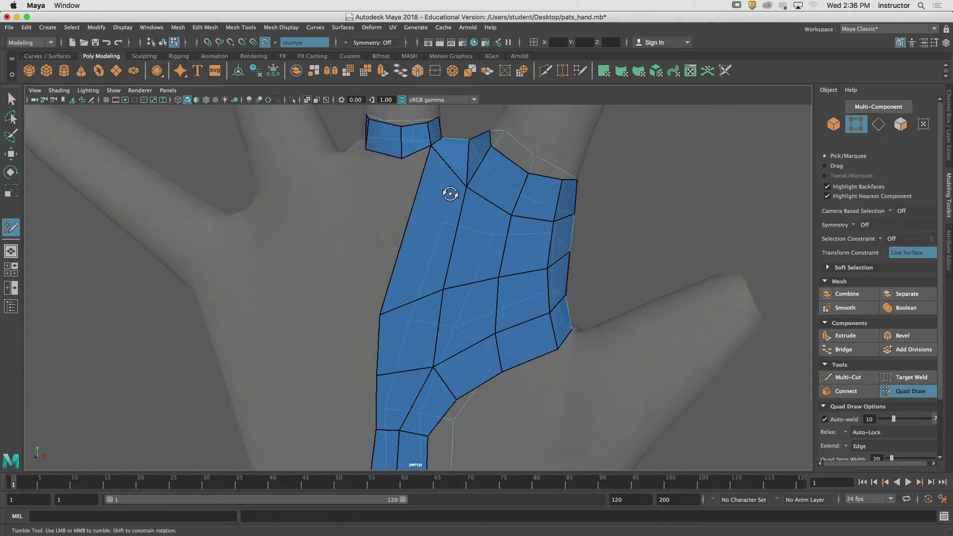
mouse_move(441, 158)
alt+mouse_down()
mouse_move(442, 200)
mouse_move(372, 226)
mouse_move(360, 317)
mouse_move(371, 321)
mouse_move(358, 314)
alt+mouse_up()
key(Tab)
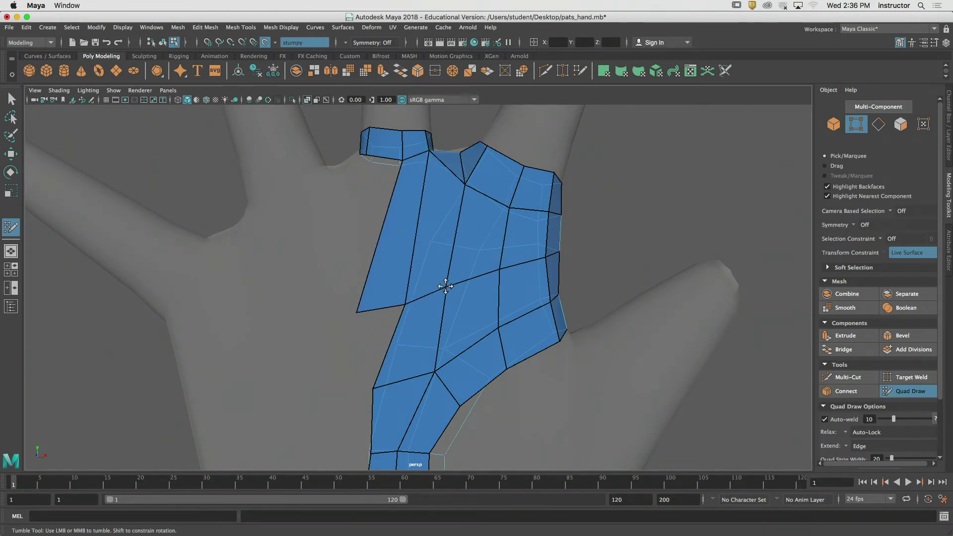
Extend the middle finger's column of quads along the palm mesh's open edge down to the wrist band
alt+drag(440, 231, 387, 266)
alt+middle_drag(417, 335, 440, 299)
alt+drag(439, 299, 485, 233)
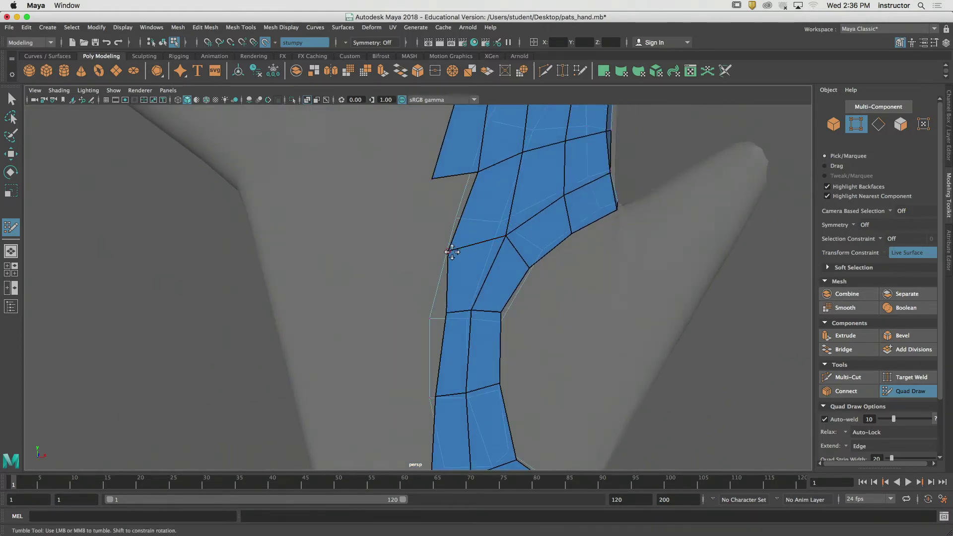
mouse_move(452, 178)
mouse_down()
mouse_move(436, 250)
mouse_move(393, 298)
mouse_move(414, 318)
mouse_up()
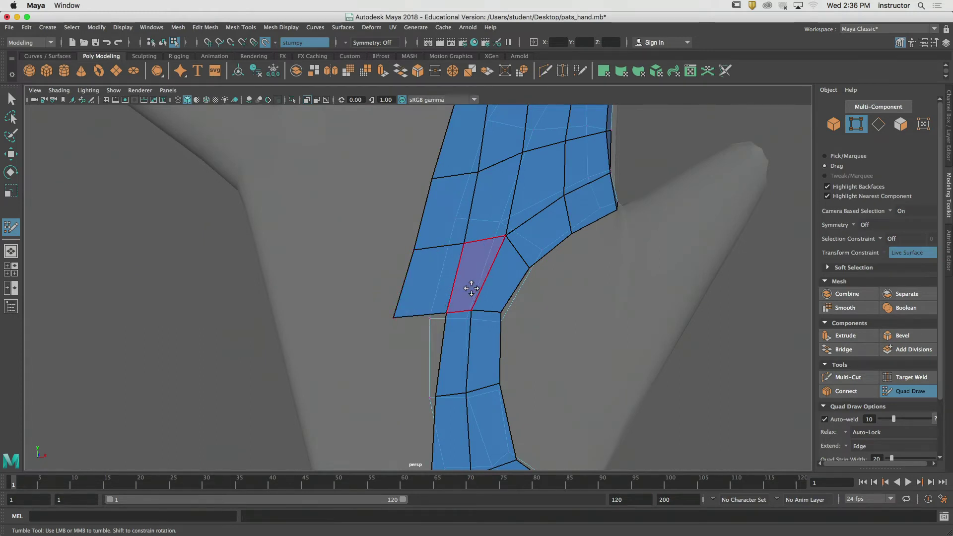
alt+middle_drag(470, 285, 529, 167)
drag(486, 199, 471, 359)
alt+middle_drag(472, 353, 483, 298)
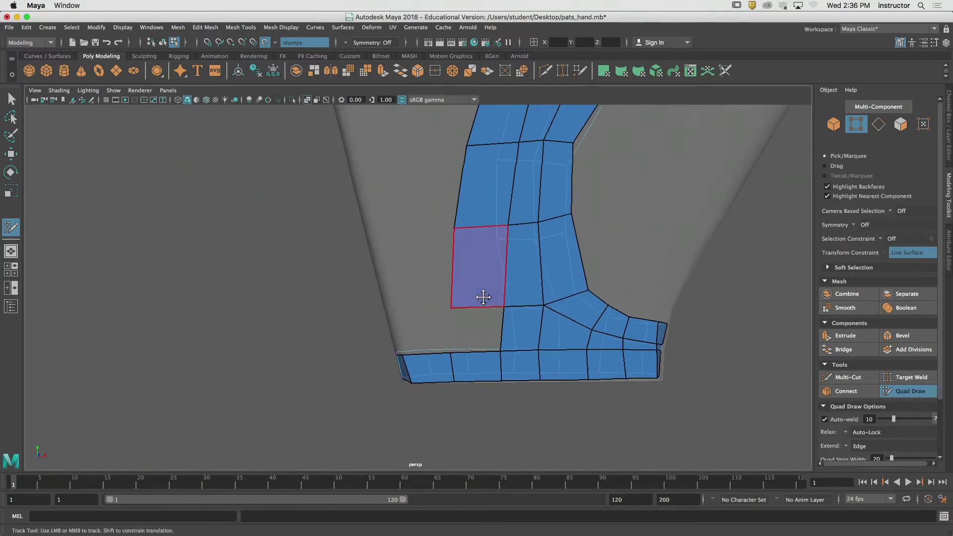
alt+right_drag(484, 328, 505, 338)
mouse_move(500, 314)
mouse_down()
mouse_move(502, 377)
mouse_move(463, 369)
mouse_up()
alt+right_drag(475, 364, 462, 336)
Add another column of quads beside it, running from the middle finger's base band down to the wrist band
alt+middle_drag(533, 221, 532, 343)
alt+middle_drag(534, 302, 532, 334)
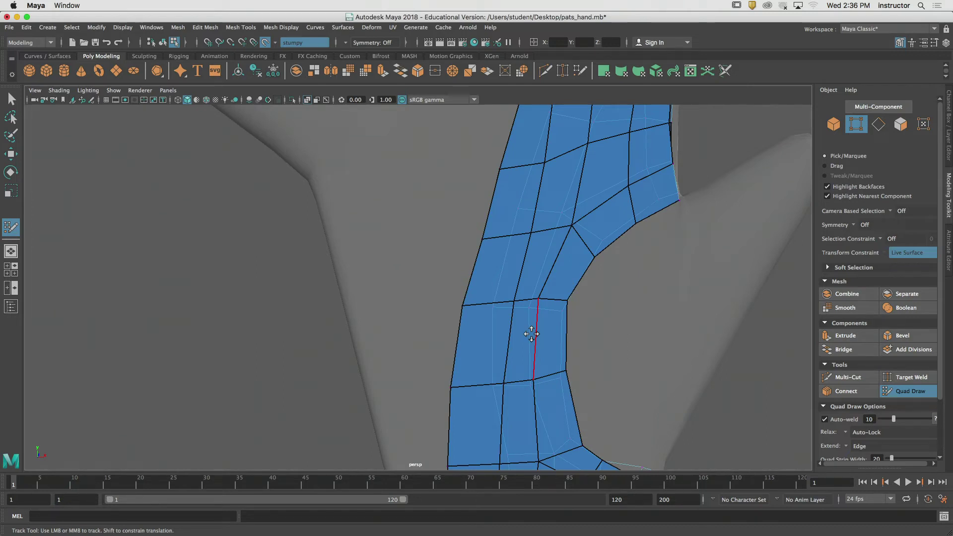
alt+middle_drag(539, 190, 540, 286)
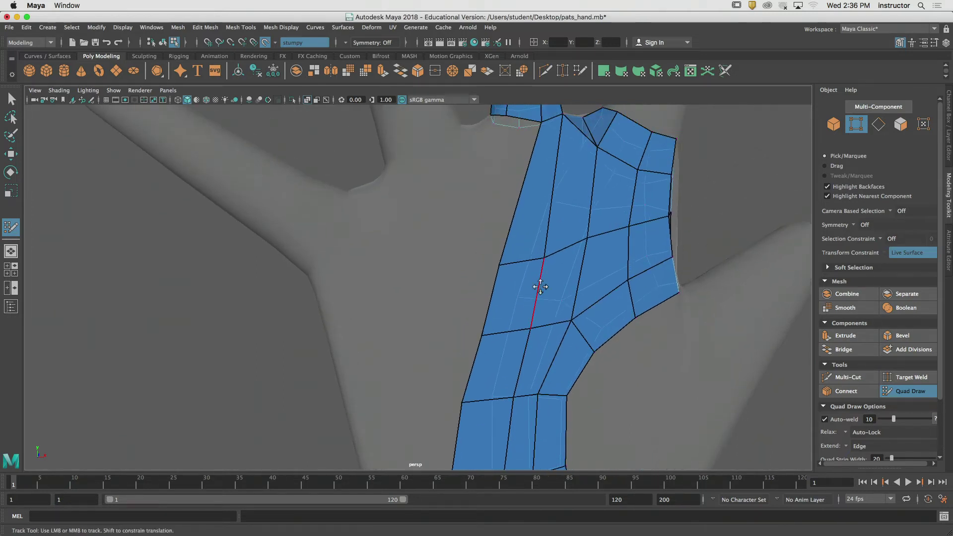
alt+middle_drag(550, 185, 540, 248)
drag(525, 184, 480, 326)
alt+middle_drag(526, 315, 561, 199)
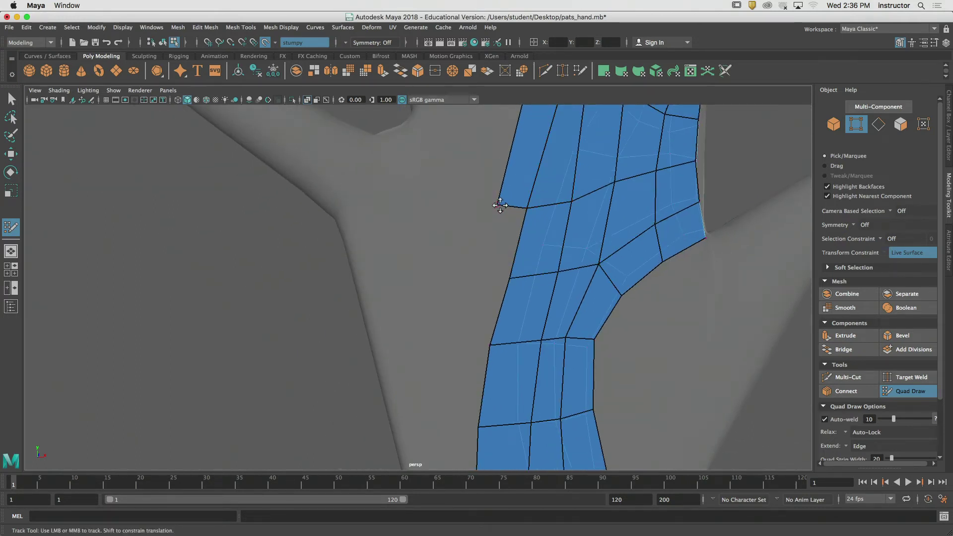
drag(514, 209, 470, 339)
alt+middle_drag(515, 343, 553, 213)
drag(513, 231, 519, 361)
alt+right_drag(519, 362, 434, 328)
alt+drag(462, 300, 433, 283)
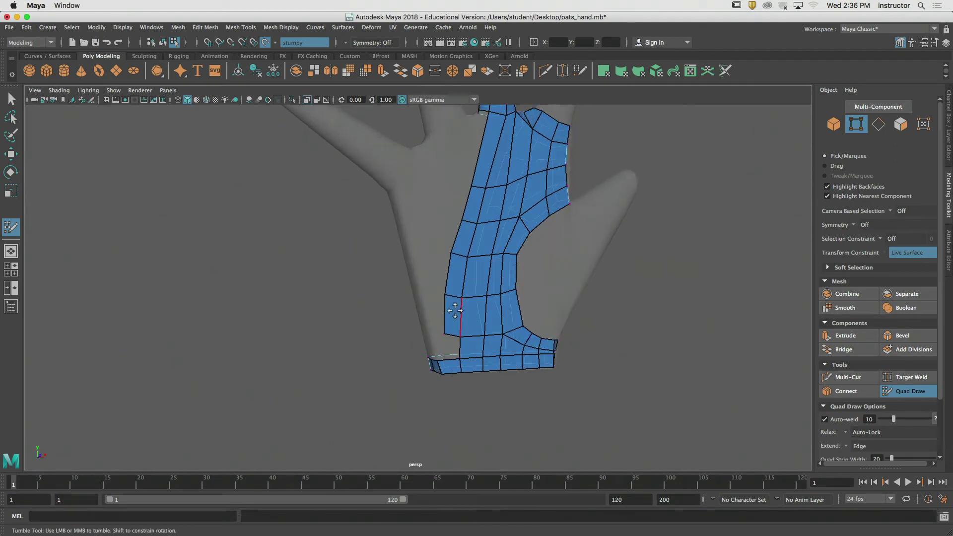
drag(450, 338, 479, 315)
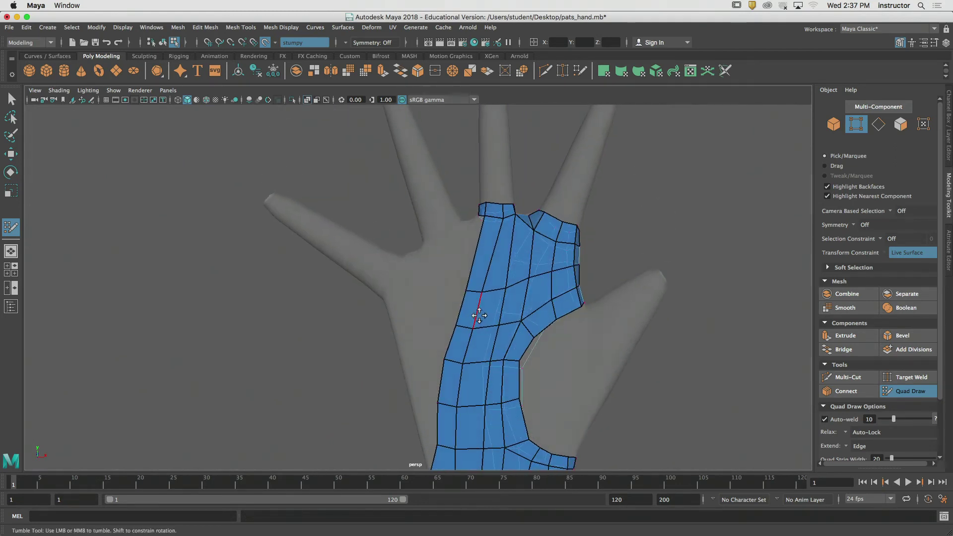
Examine the quad flow across the palm between the middle finger's base and the wrist
alt+right_drag(479, 315, 458, 282)
mouse_move(458, 282)
alt+mouse_down()
mouse_move(472, 256)
mouse_move(458, 266)
mouse_move(220, 295)
mouse_move(464, 311)
mouse_move(441, 315)
mouse_move(436, 330)
mouse_move(461, 247)
alt+mouse_up()
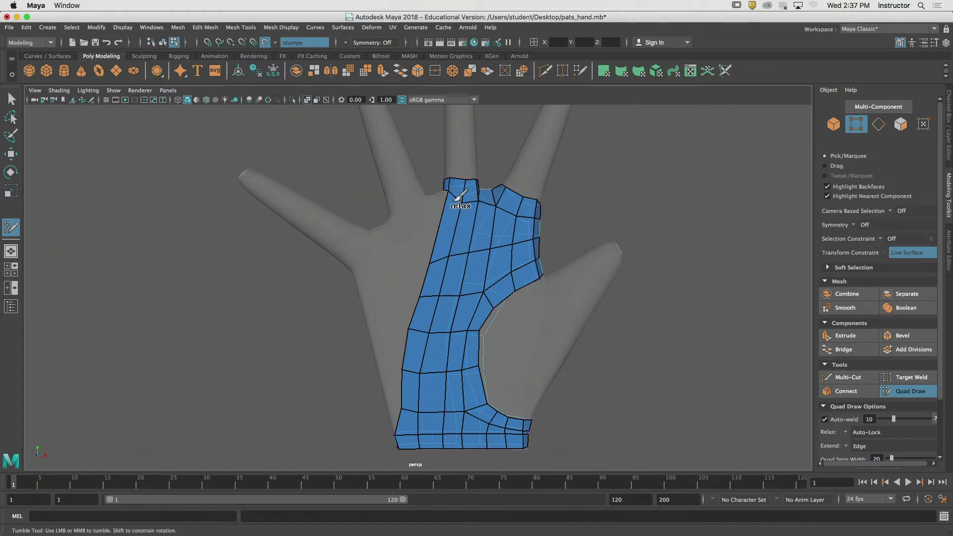
alt+drag(449, 188, 452, 232)
alt+right_drag(451, 232, 488, 235)
alt+middle_drag(488, 235, 491, 257)
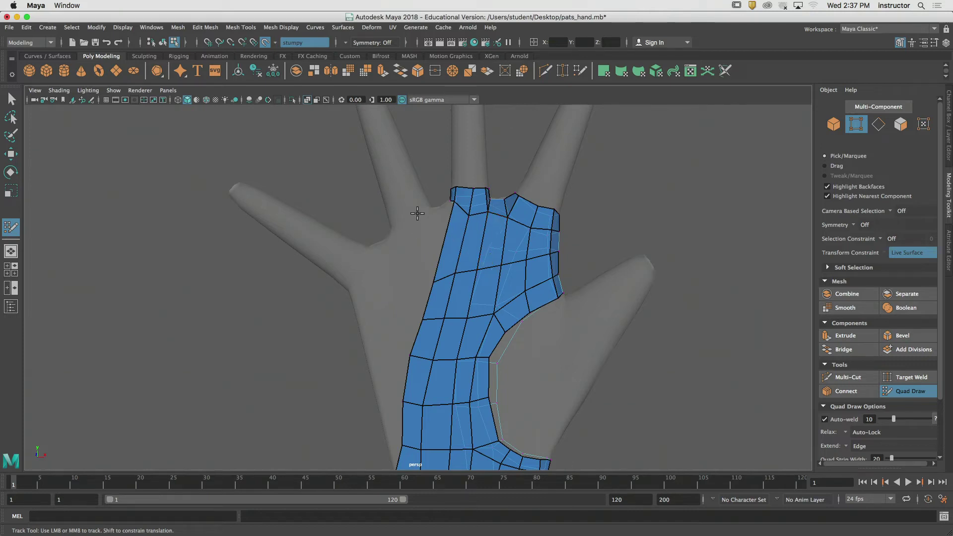
scroll(323, 259, up, 5)
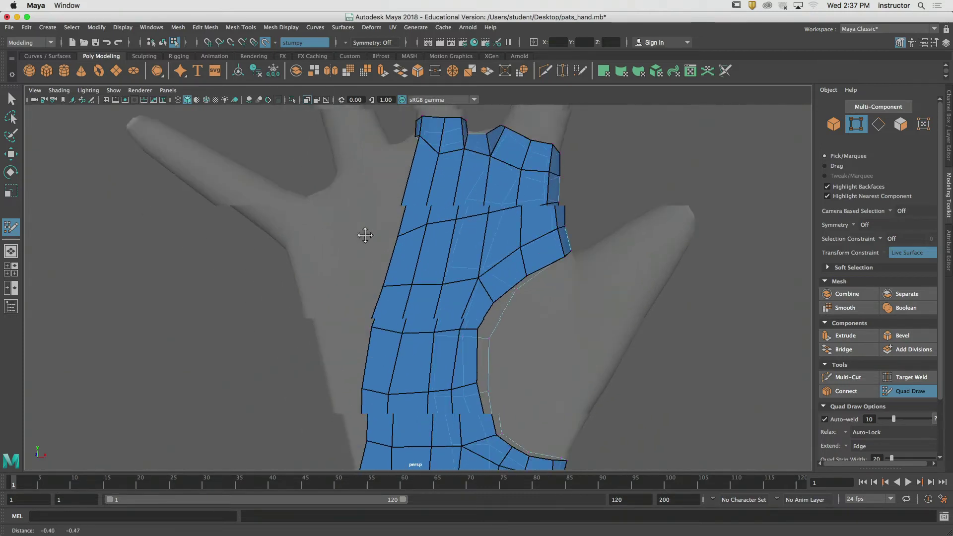
scroll(348, 218, down, 3)
scroll(327, 266, down, 2)
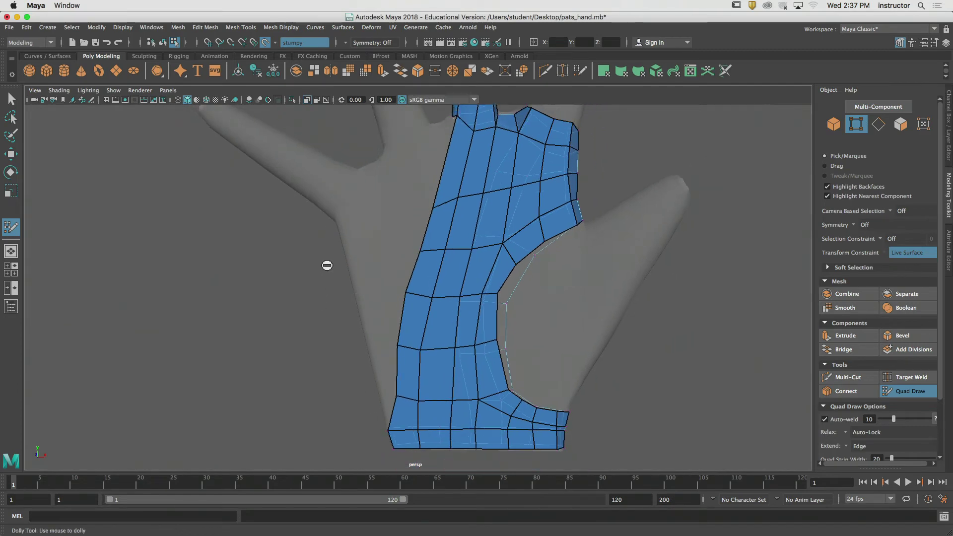
scroll(432, 319, down, 3)
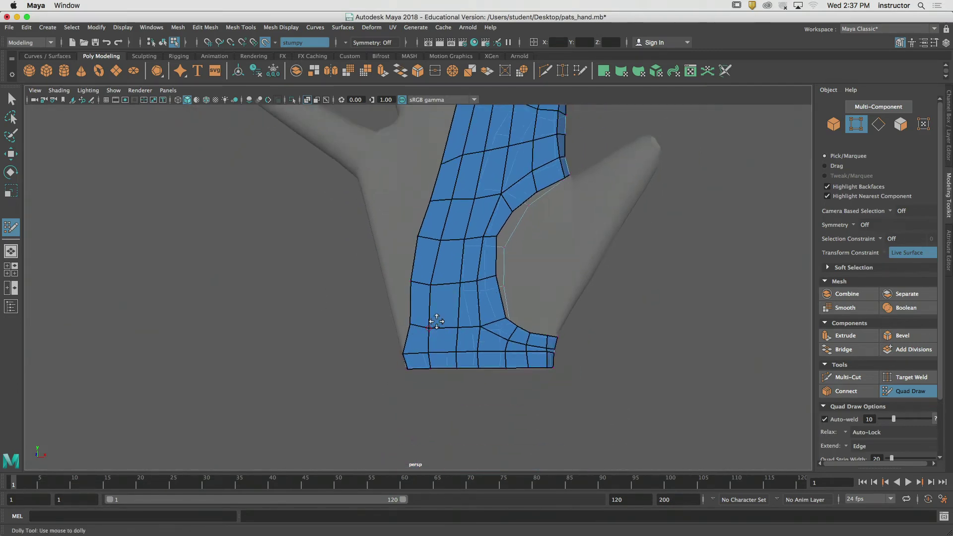
alt+drag(424, 328, 388, 321)
alt+middle_drag(387, 321, 391, 339)
alt+drag(392, 339, 409, 334)
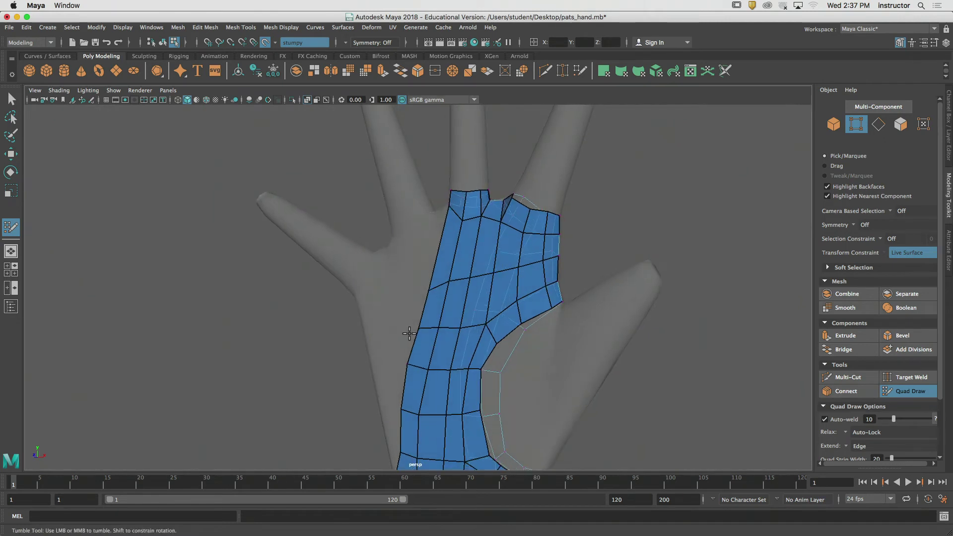
Leave Quad Draw, switch to face selection and turn off the hand's X-ray display
key(q)
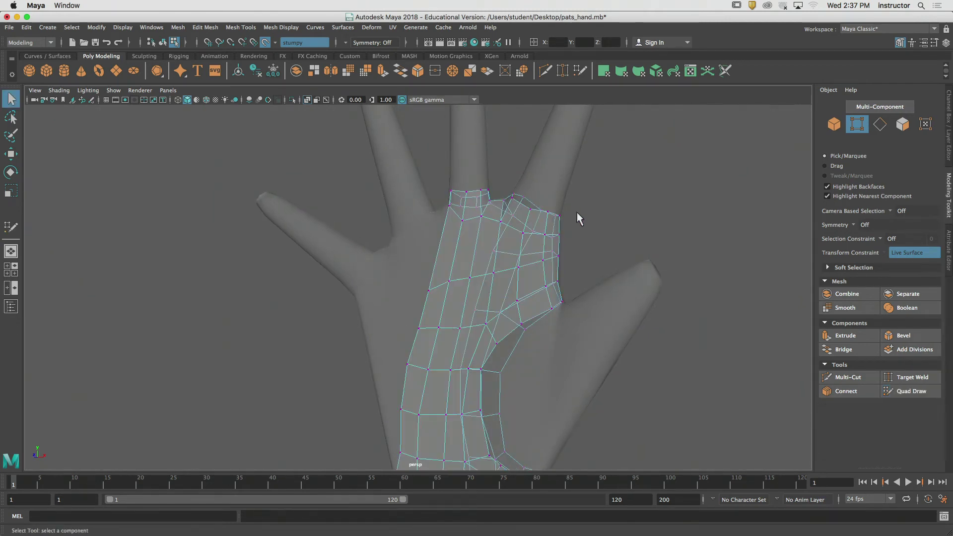
alt+drag(578, 217, 604, 219)
click(902, 125)
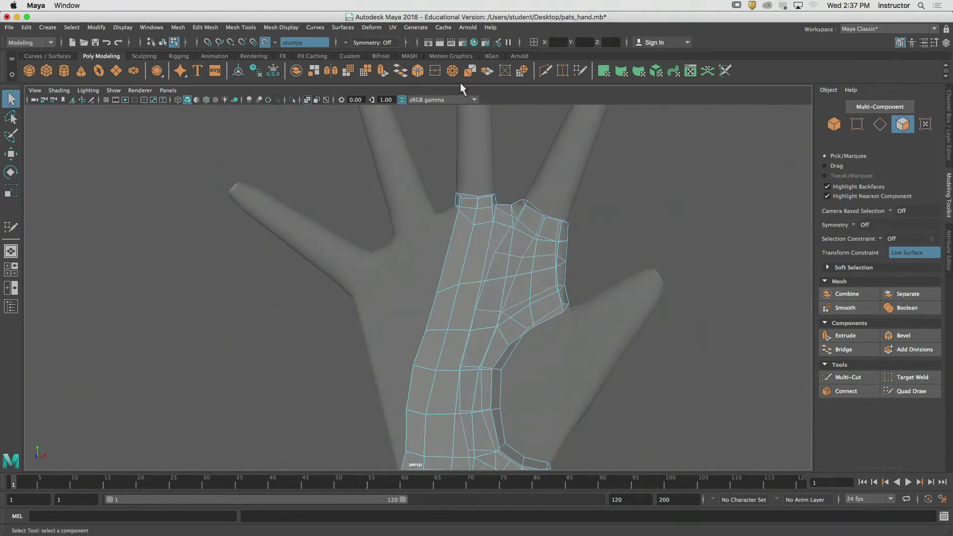
click(308, 101)
alt+middle_drag(569, 256, 558, 213)
mouse_move(558, 219)
alt+mouse_down()
mouse_move(504, 222)
mouse_move(628, 221)
mouse_move(557, 225)
alt+mouse_up()
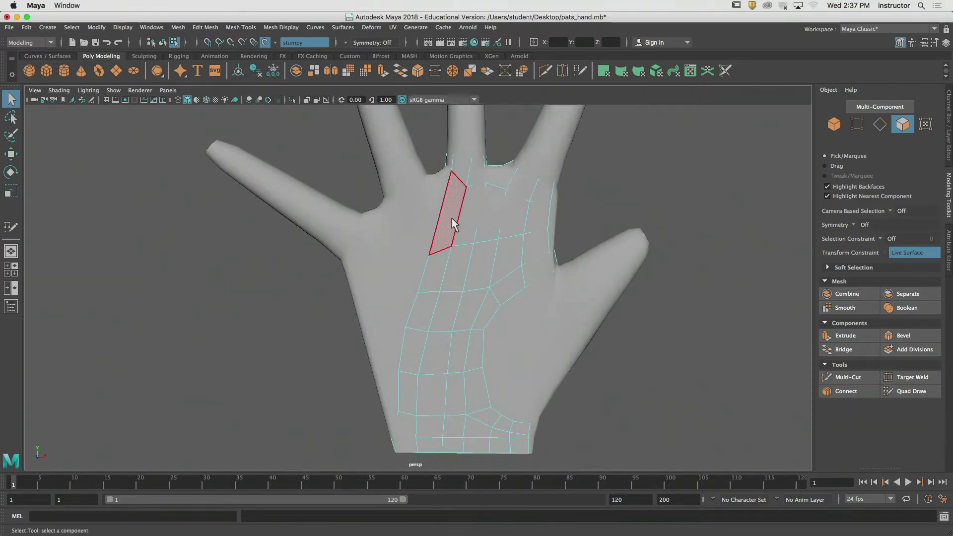
Delete the columns of palm faces between the middle finger's base band and the wrist band, and resume Quad Draw
key(Tab)
mouse_move(465, 217)
mouse_down()
mouse_move(452, 220)
mouse_move(457, 264)
mouse_move(434, 359)
mouse_move(437, 414)
mouse_move(448, 407)
mouse_move(456, 418)
mouse_up()
click(406, 220)
key(Delete)
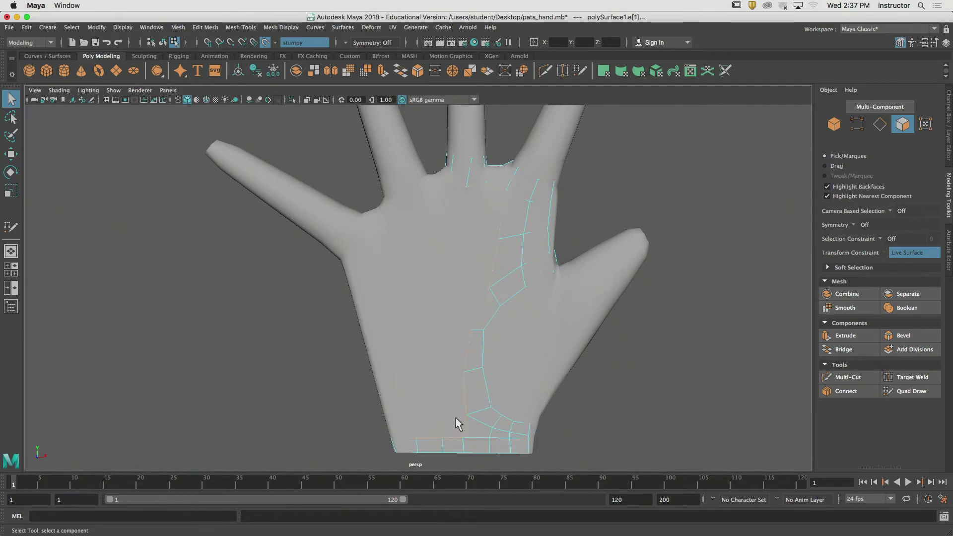
click(913, 388)
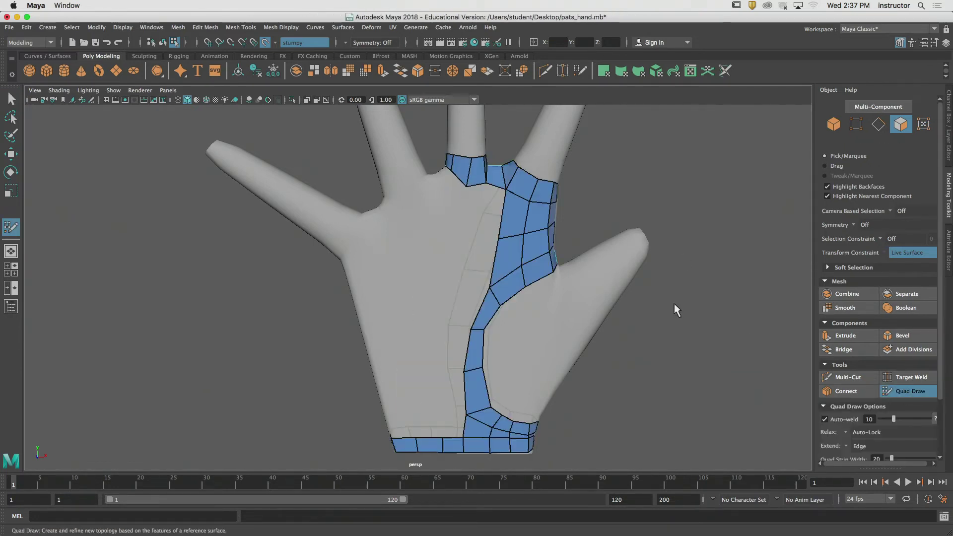
Examine the remaining strip around the thumb and index finger and the open palm area from several angles
mouse_move(555, 249)
alt+middle_down()
mouse_move(605, 251)
mouse_move(585, 273)
alt+middle_up()
alt+drag(585, 273, 523, 272)
alt+middle_drag(524, 273, 553, 181)
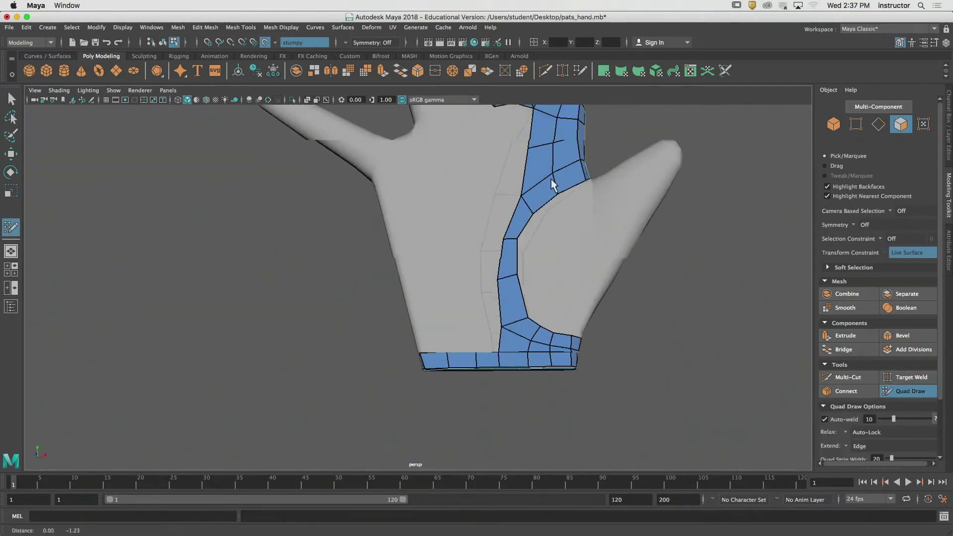
alt+drag(552, 181, 588, 192)
alt+middle_drag(511, 309, 520, 343)
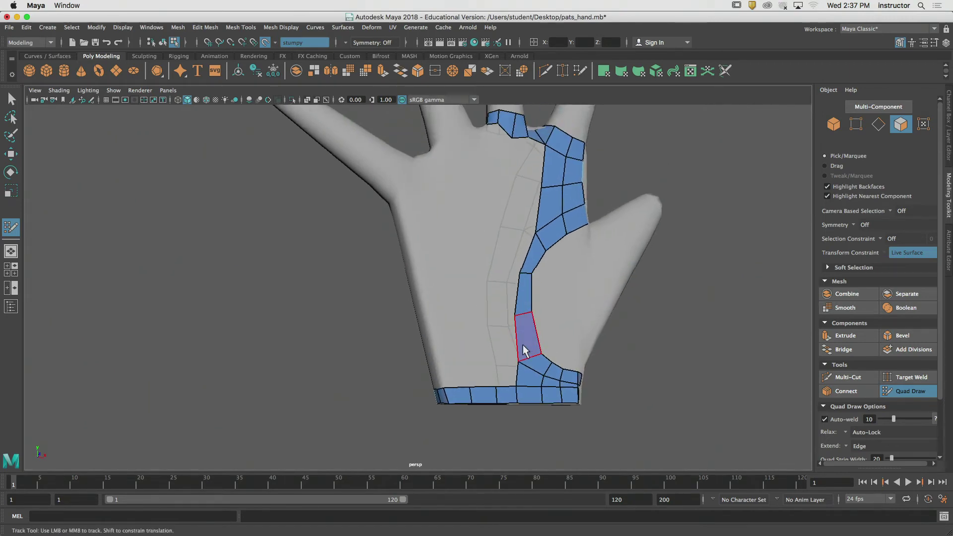
alt+drag(521, 343, 461, 334)
alt+right_drag(462, 334, 389, 332)
alt+drag(389, 333, 457, 332)
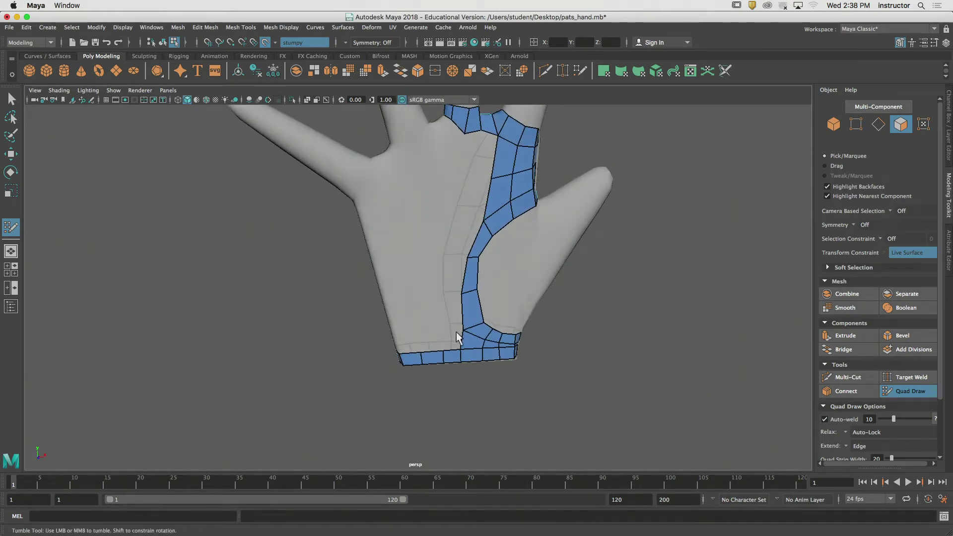
alt+drag(457, 332, 420, 151)
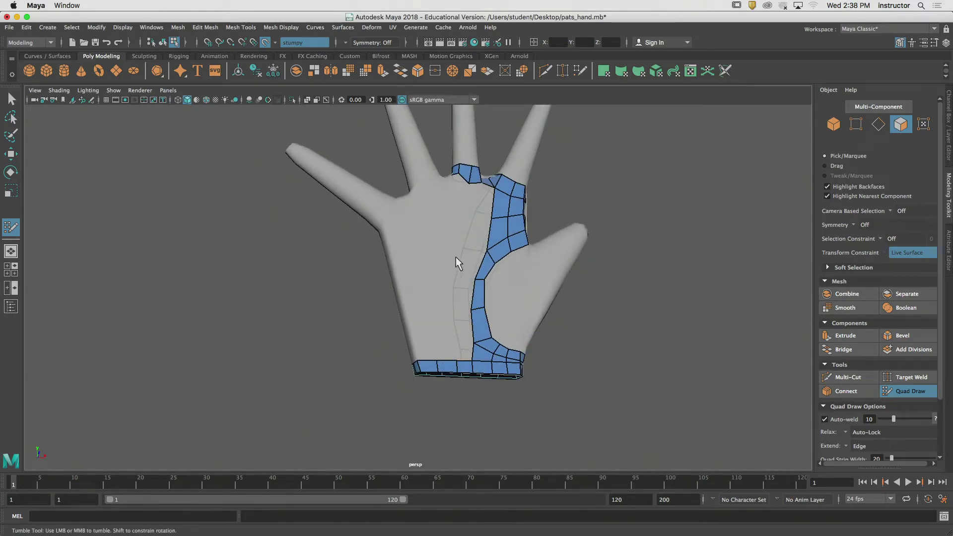
alt+drag(456, 257, 453, 199)
alt+right_drag(453, 198, 485, 230)
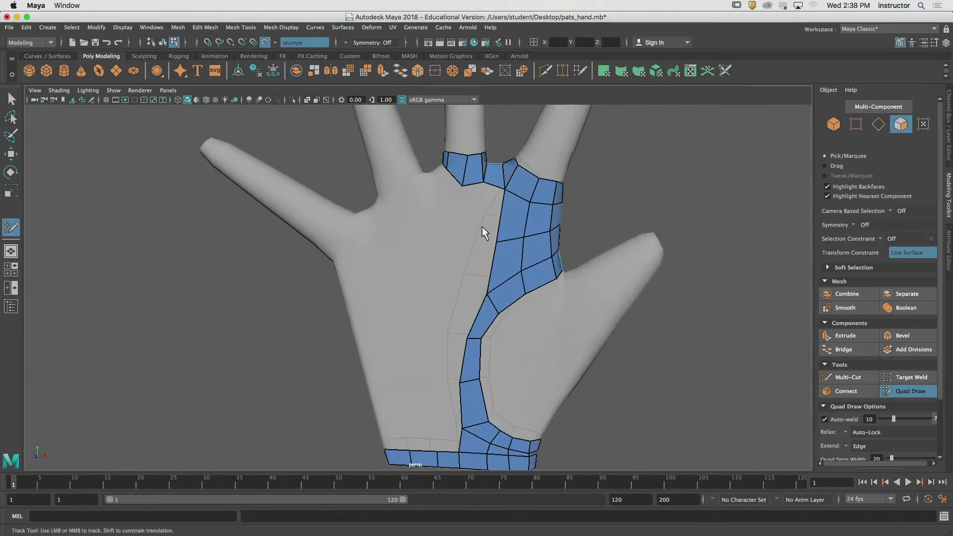
mouse_move(486, 229)
alt+mouse_down()
mouse_move(449, 213)
mouse_move(296, 212)
mouse_move(483, 230)
alt+mouse_up()
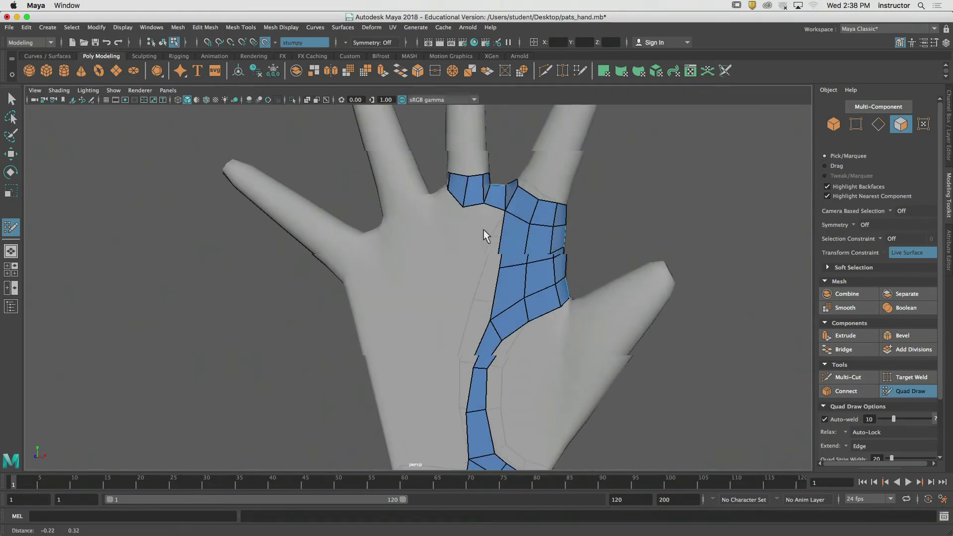
alt+right_drag(484, 229, 494, 231)
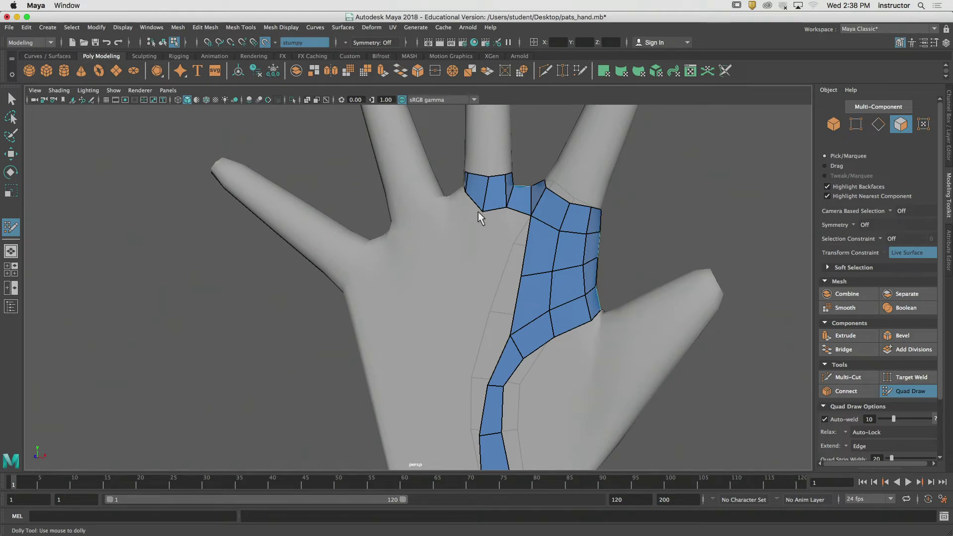
Straighten the lower edge of the middle finger's base band by moving its palm-side vertices toward the finger
drag(485, 206, 487, 199)
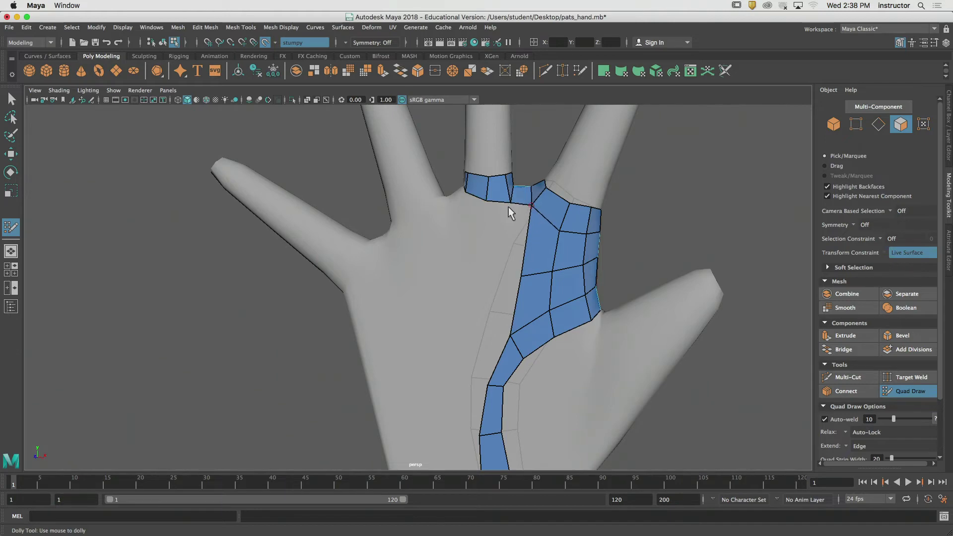
alt+drag(508, 207, 506, 205)
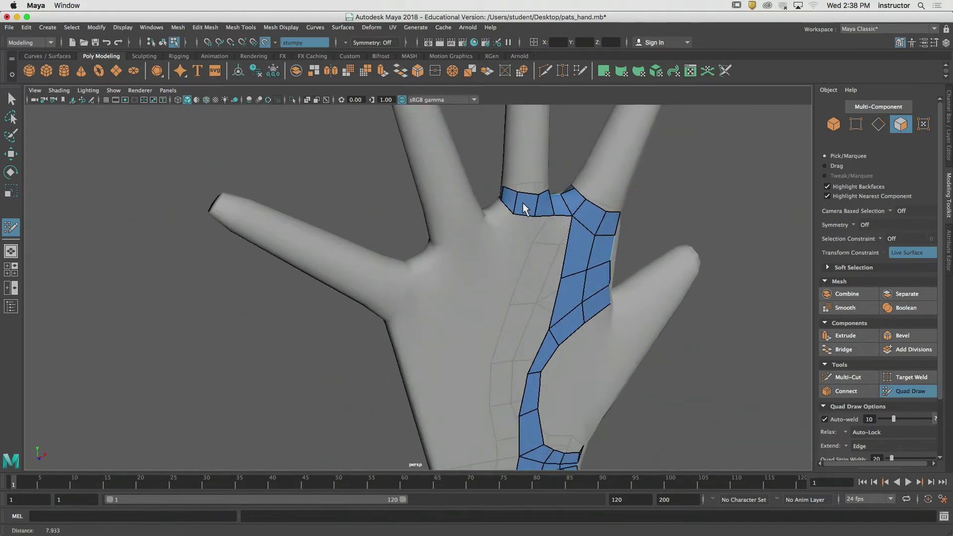
alt+right_drag(526, 205, 576, 250)
alt+middle_drag(576, 250, 511, 260)
alt+drag(511, 260, 499, 219)
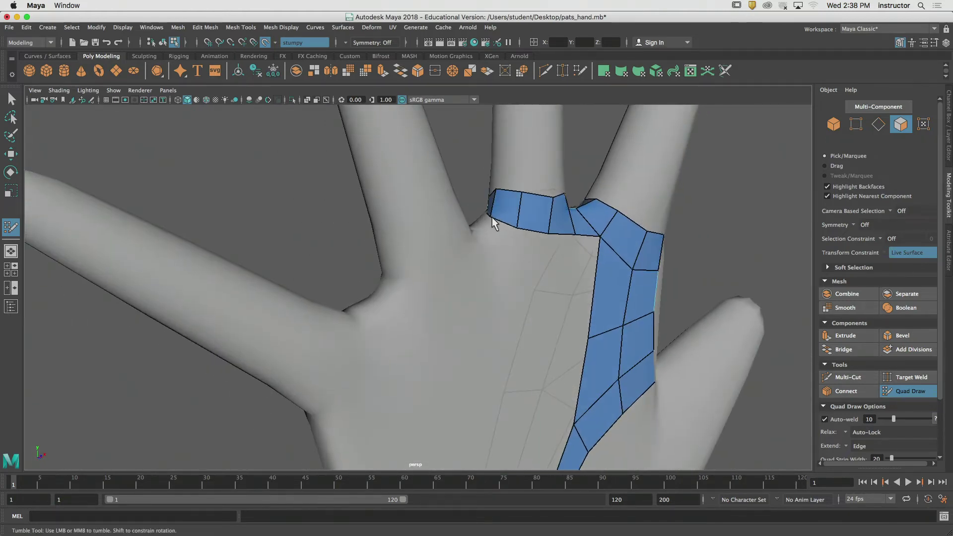
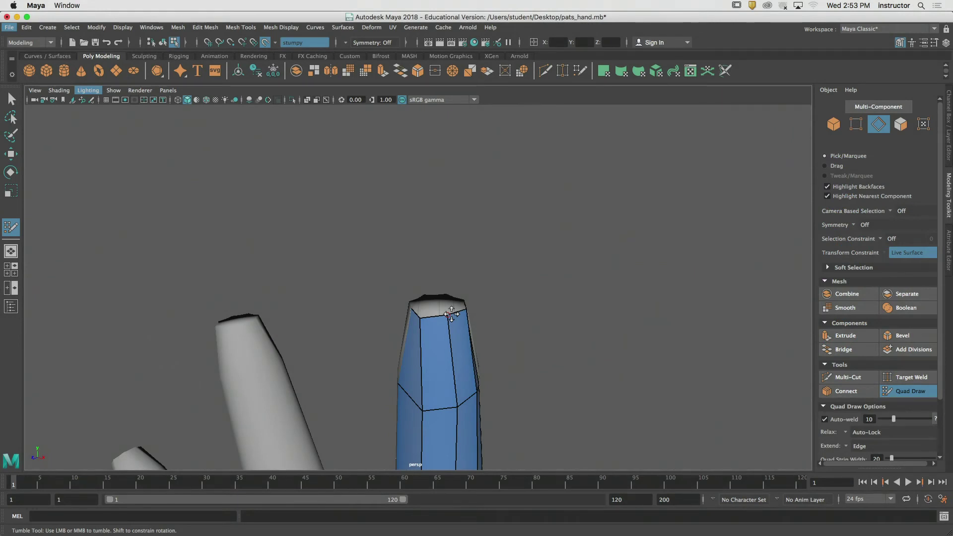
Examine the index and middle finger meshes and the base bands of the ring and little fingers
alt+drag(485, 340, 566, 246)
alt+right_drag(566, 247, 327, 350)
alt+drag(435, 349, 477, 301)
alt+middle_drag(465, 365, 522, 164)
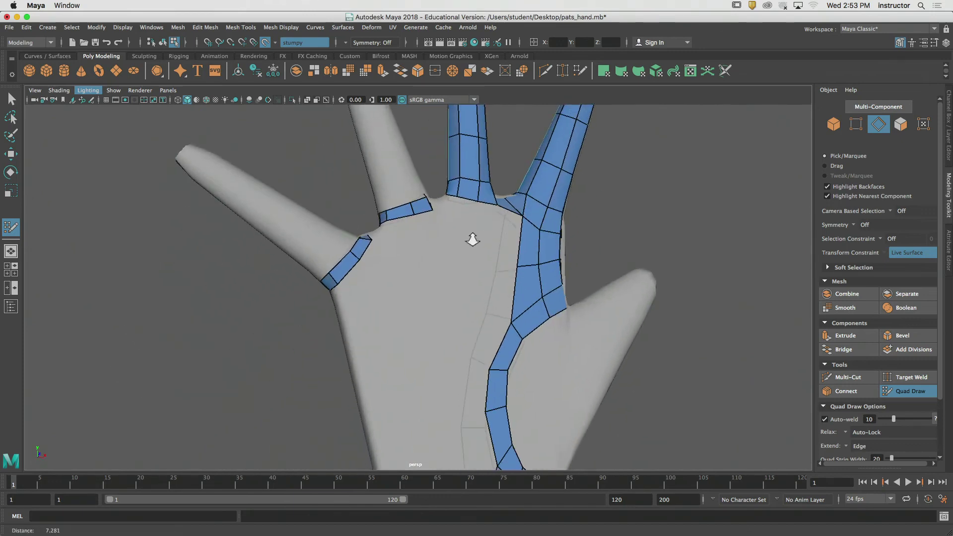
alt+right_drag(472, 240, 547, 242)
mouse_move(557, 242)
alt+mouse_down()
mouse_move(539, 251)
mouse_move(343, 252)
mouse_move(545, 251)
alt+mouse_up()
alt+middle_drag(422, 211, 433, 265)
mouse_move(433, 266)
alt+mouse_down()
mouse_move(475, 276)
mouse_move(435, 270)
alt+mouse_up()
alt+right_drag(437, 270, 374, 277)
alt+middle_drag(466, 245, 470, 311)
alt+drag(472, 312, 428, 332)
alt+middle_drag(429, 334, 462, 372)
alt+right_drag(410, 369, 472, 371)
alt+drag(472, 372, 483, 368)
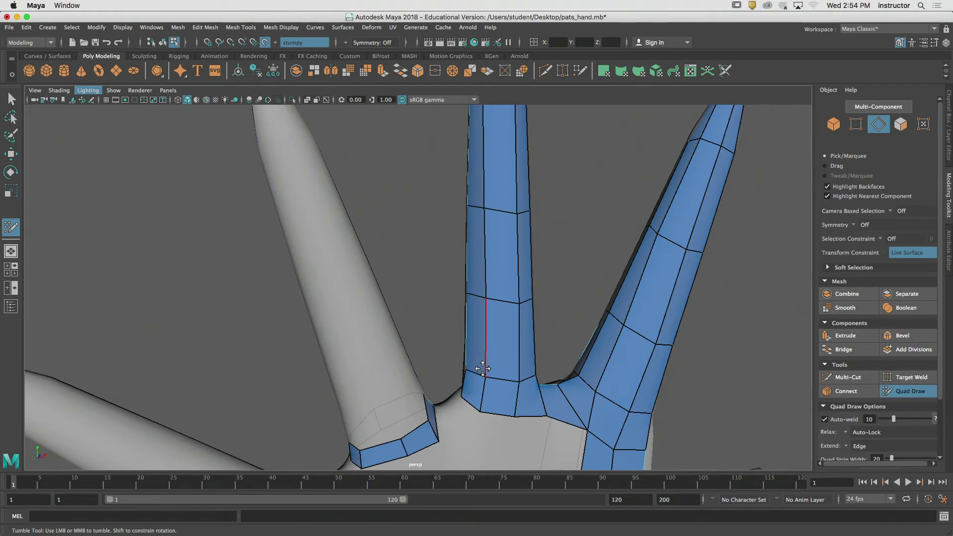
mouse_move(483, 368)
alt+mouse_down()
mouse_move(464, 390)
mouse_move(479, 350)
mouse_move(458, 378)
mouse_move(458, 366)
mouse_move(412, 338)
alt+mouse_up()
key(Tab)
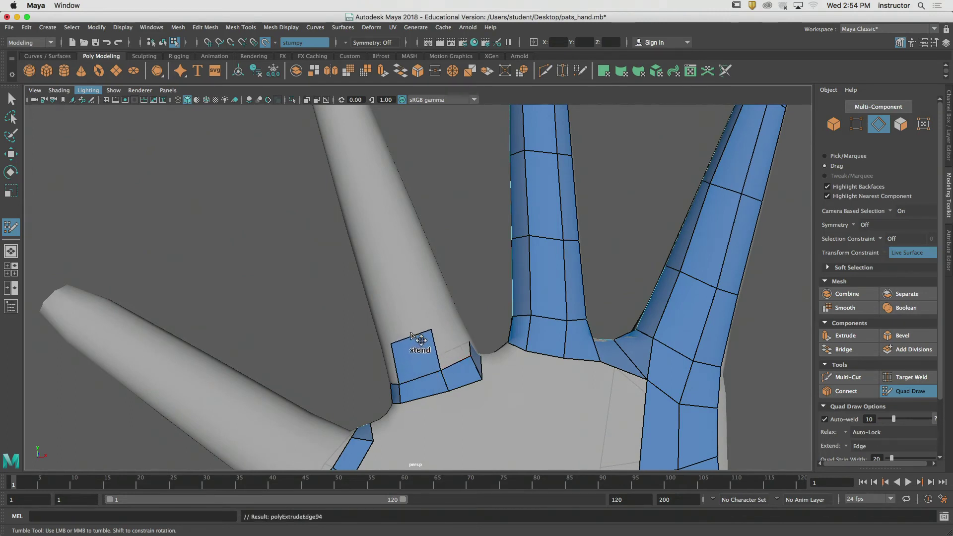
drag(457, 363, 444, 326)
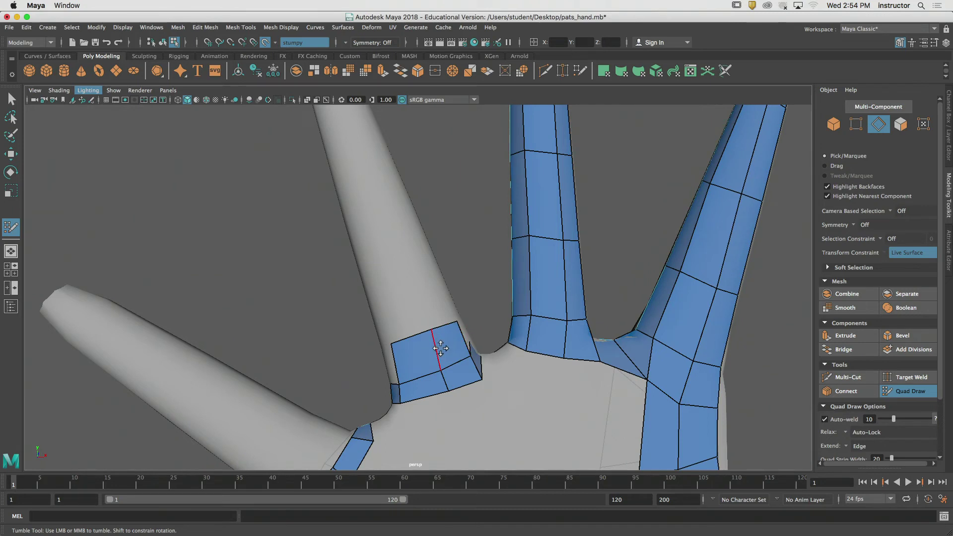
key(ctrl+z)
key(ctrl+z)
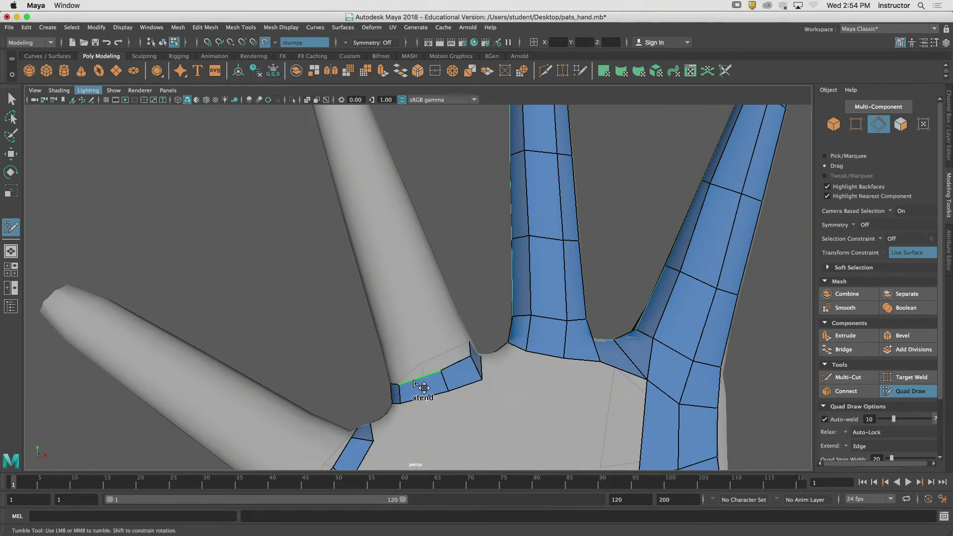
mouse_move(417, 381)
mouse_down()
mouse_move(395, 317)
mouse_move(384, 313)
mouse_up()
alt+middle_drag(405, 284, 442, 364)
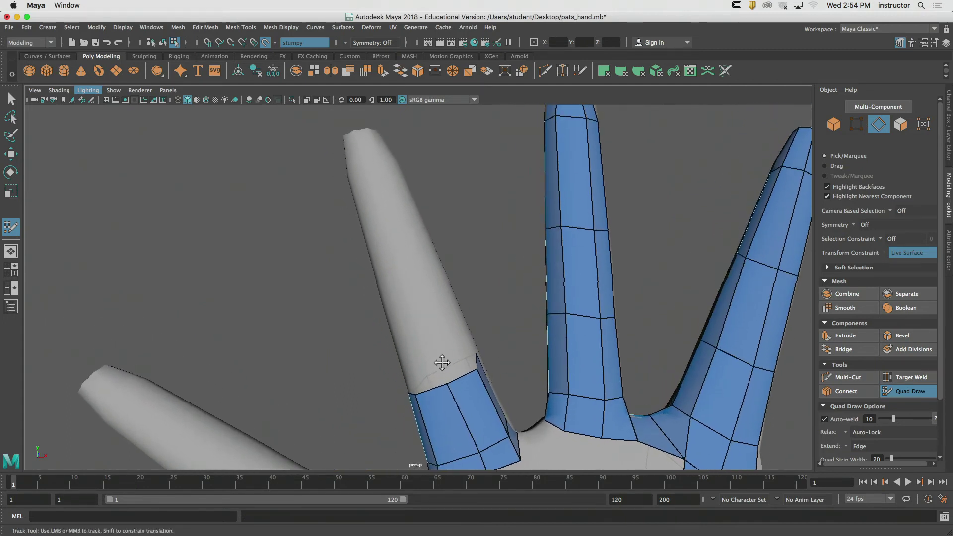
key(super+z)
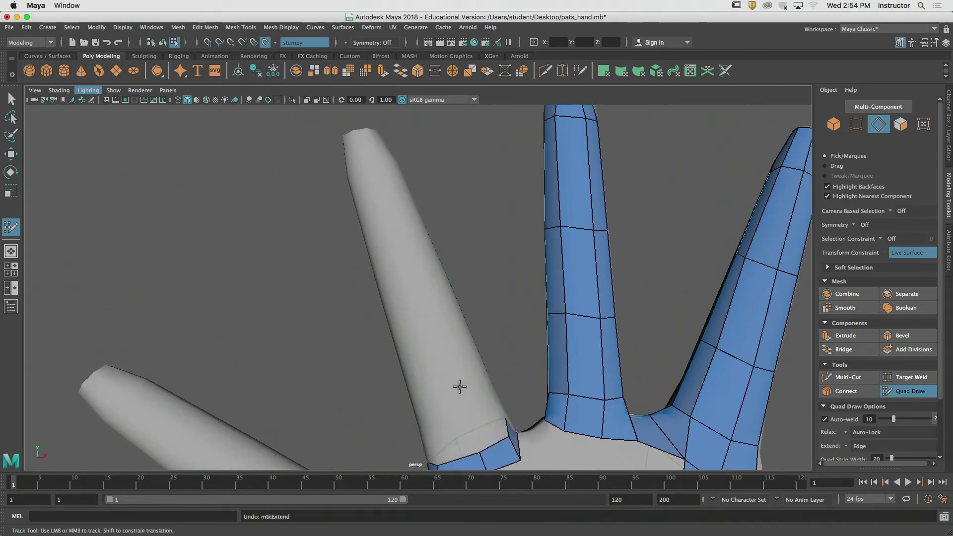
Extend the ring finger's base band upward with rows of quads that wrap the finger toward its tip
alt+middle_drag(482, 409, 475, 368)
middle_drag(488, 407, 411, 195)
alt+middle_drag(468, 191, 544, 278)
alt+drag(545, 279, 447, 309)
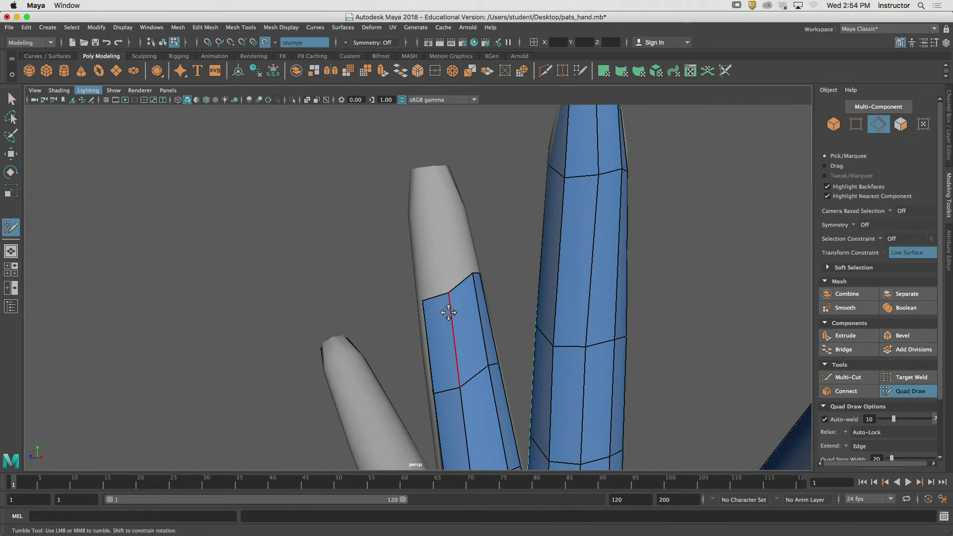
Examine the ring finger mesh, the finger base bands and the open palm area down to the wrist band
alt+drag(439, 270, 455, 306)
alt+middle_drag(491, 350, 467, 271)
alt+drag(468, 271, 492, 328)
alt+middle_drag(541, 337, 500, 273)
alt+drag(500, 273, 528, 284)
alt+middle_drag(534, 298, 551, 227)
alt+right_drag(552, 227, 479, 302)
alt+middle_drag(484, 301, 502, 240)
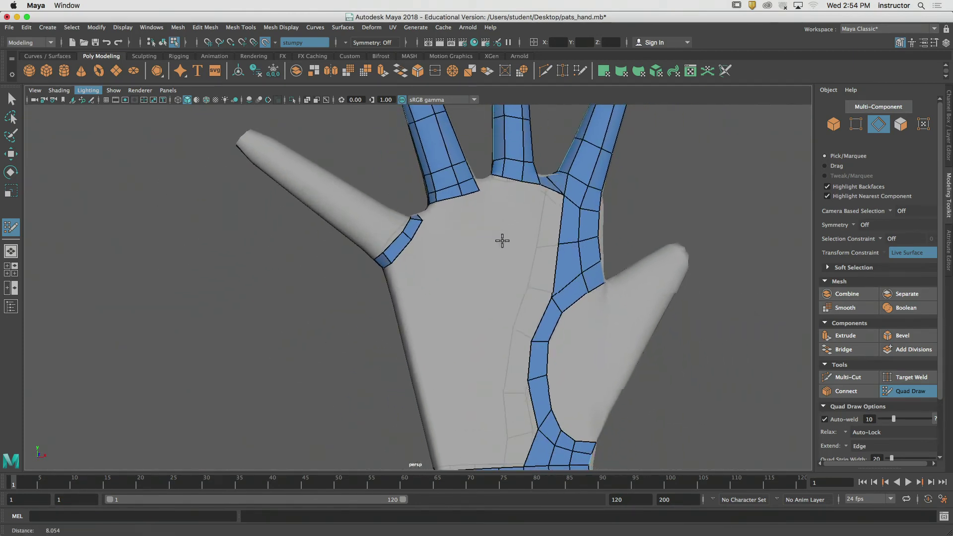
alt+drag(502, 240, 457, 227)
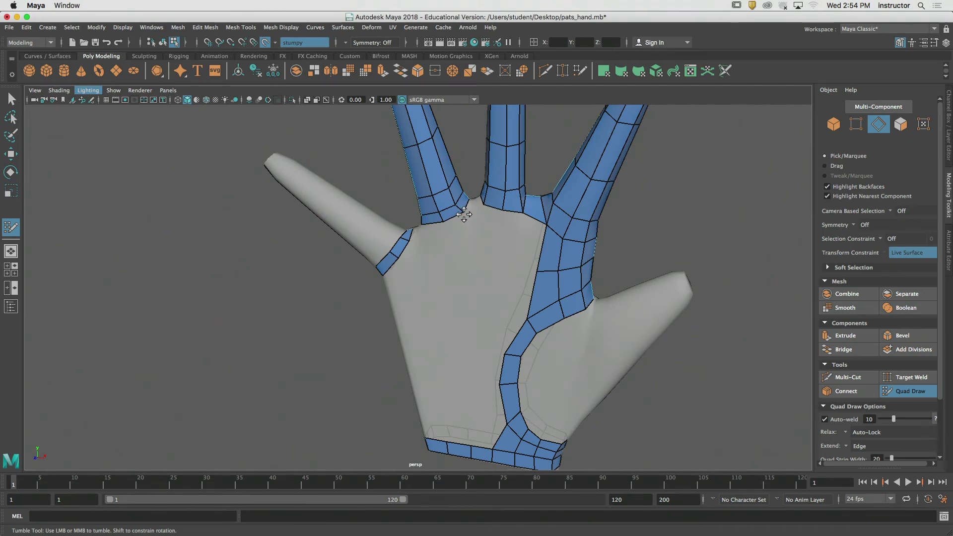
alt+right_drag(464, 214, 574, 217)
alt+drag(575, 217, 513, 234)
alt+right_drag(513, 234, 488, 242)
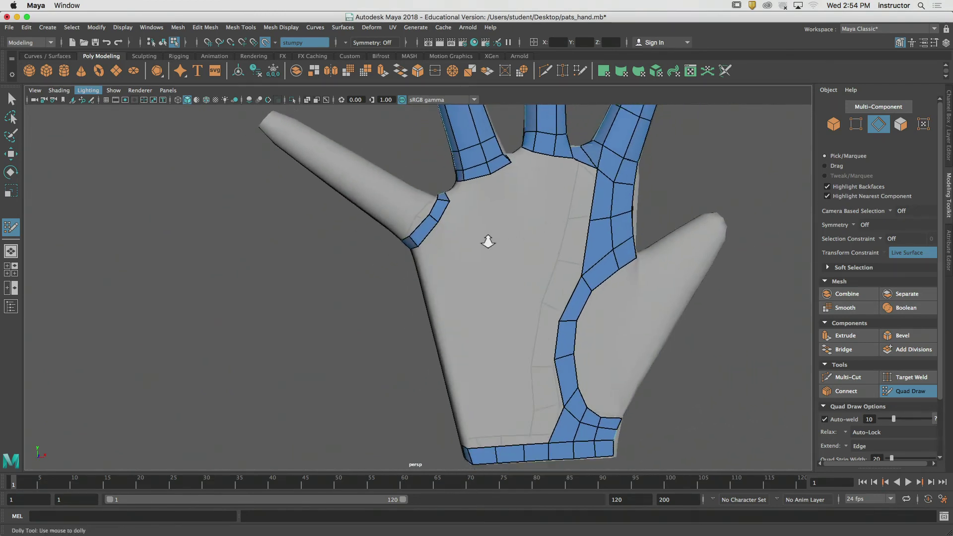
alt+drag(488, 242, 485, 240)
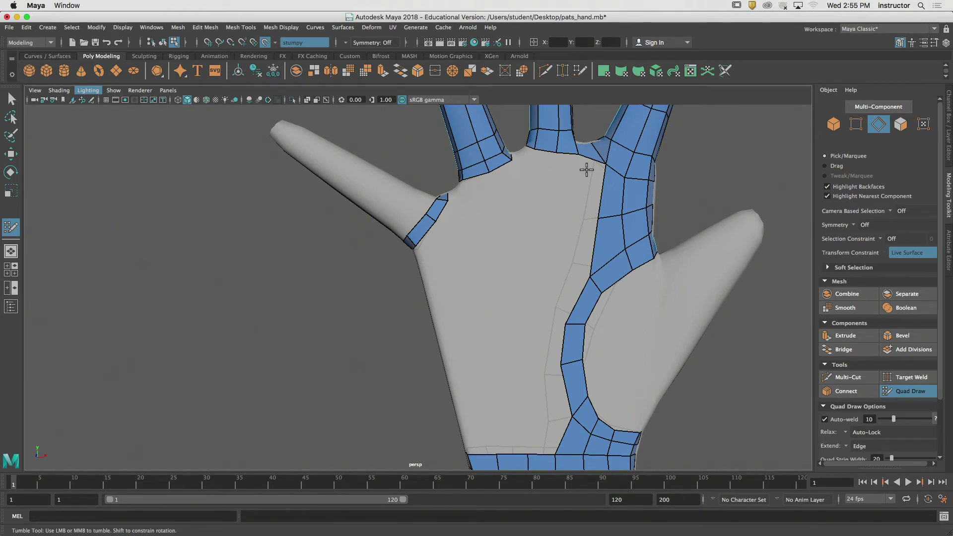
Extend two columns of quads beside the palm strip, from the middle finger's base down to the wrist band
mouse_move(588, 165)
mouse_down()
mouse_move(571, 211)
mouse_move(571, 273)
mouse_move(551, 313)
mouse_move(566, 338)
mouse_move(554, 366)
mouse_move(564, 419)
mouse_move(532, 447)
mouse_up()
key(Tab)
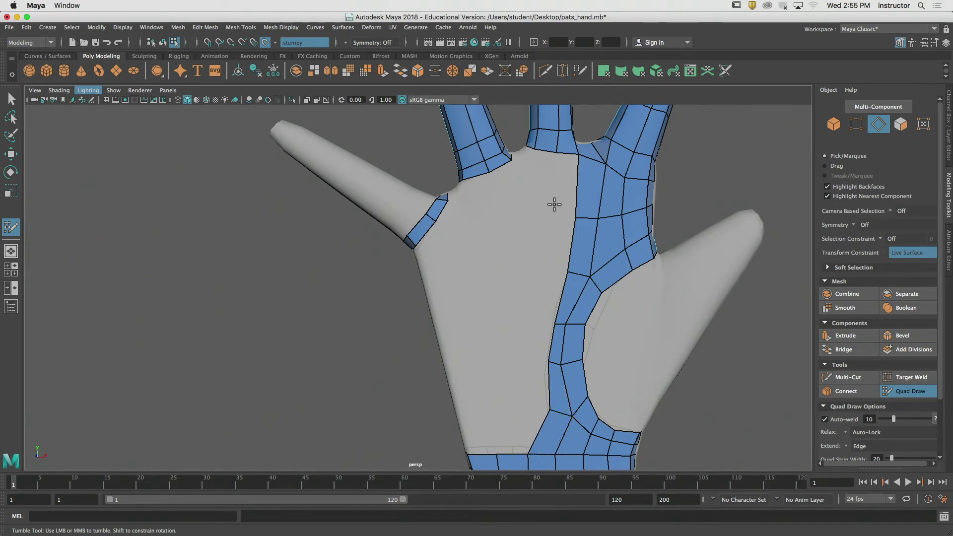
mouse_move(565, 154)
mouse_down()
mouse_move(550, 207)
mouse_move(557, 213)
mouse_move(549, 263)
mouse_up()
drag(543, 264, 538, 322)
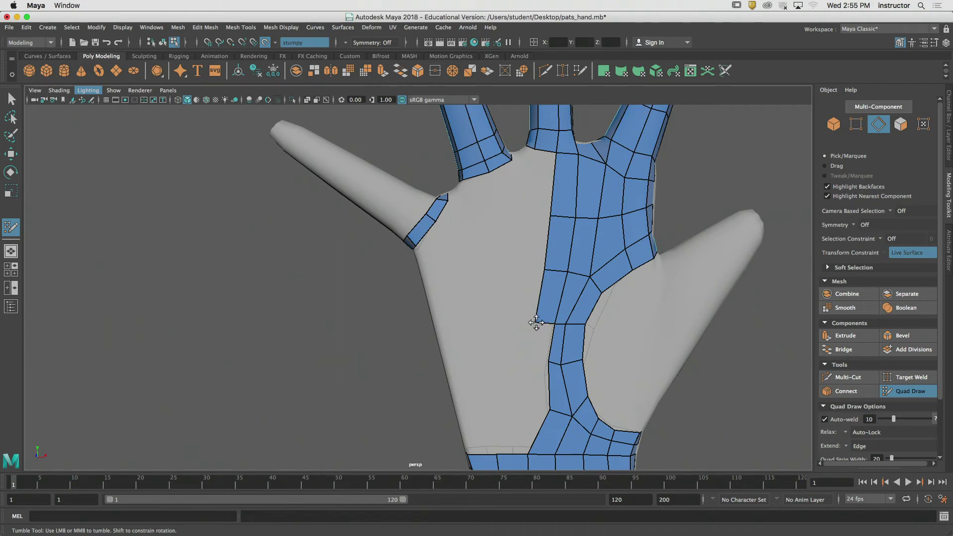
mouse_move(545, 326)
mouse_down()
mouse_move(526, 358)
mouse_move(547, 412)
mouse_up()
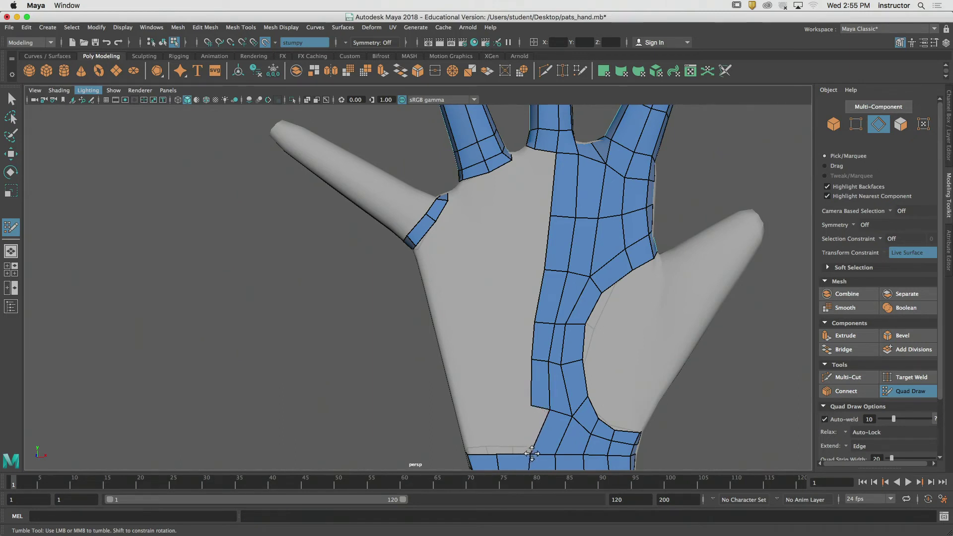
mouse_move(541, 412)
mouse_down()
mouse_move(534, 450)
mouse_move(502, 453)
mouse_up()
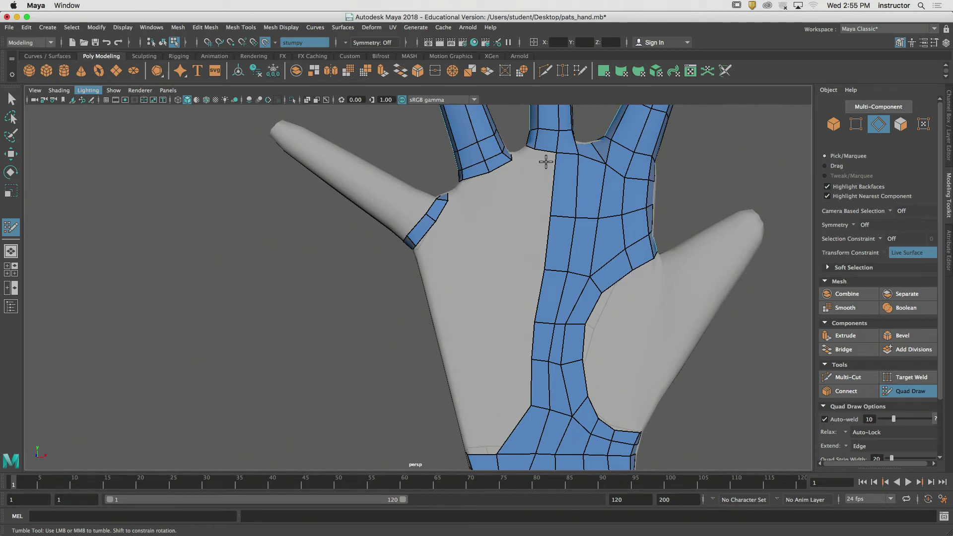
Extend a third column of quads along the palm from the middle finger's base band to the wrist band
mouse_move(546, 162)
mouse_down()
mouse_move(532, 270)
mouse_move(505, 317)
mouse_move(526, 320)
mouse_move(506, 398)
mouse_move(519, 401)
mouse_move(494, 414)
mouse_move(515, 412)
mouse_move(489, 451)
mouse_up()
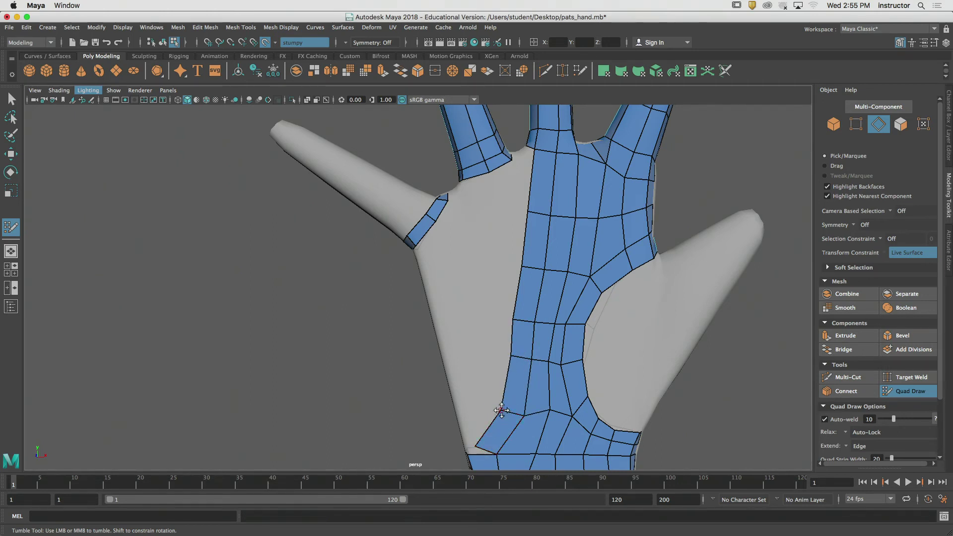
alt+drag(491, 418, 511, 416)
alt+middle_drag(511, 416, 536, 392)
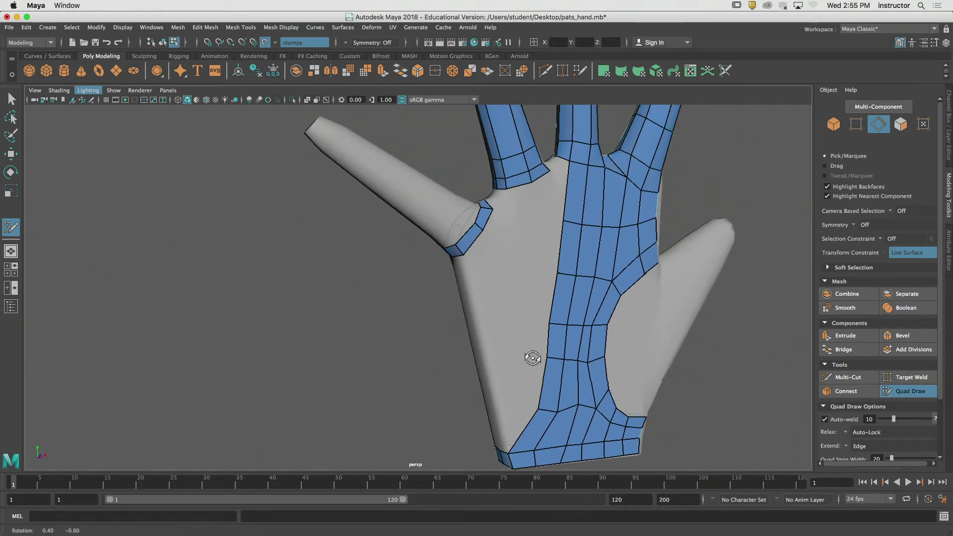
alt+drag(533, 358, 535, 350)
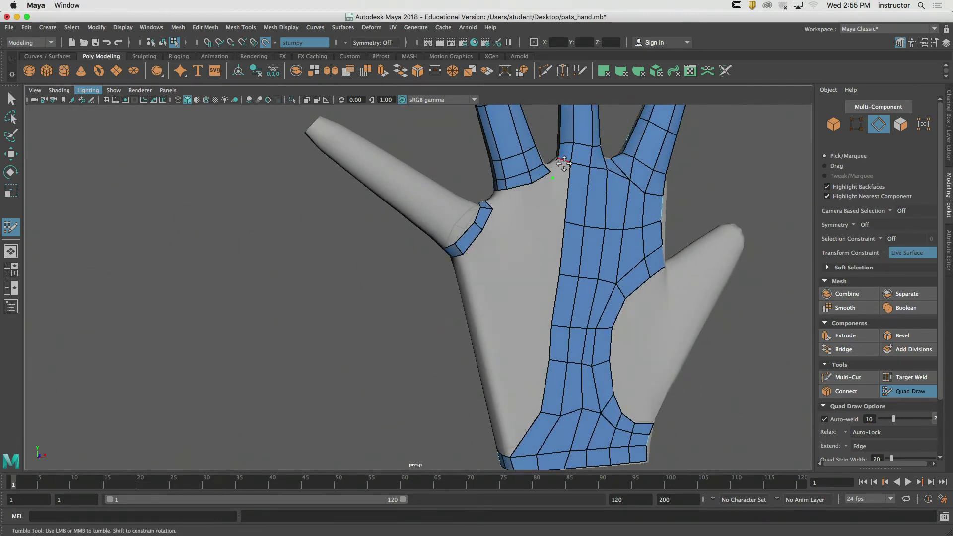
Extend a fourth column of quads from the middle finger's ring-side base corner down the palm toward the wrist band
key(super+z)
key(Tab)
drag(564, 162, 537, 419)
key(Tab)
key(Tab)
key(Tab)
key(Tab)
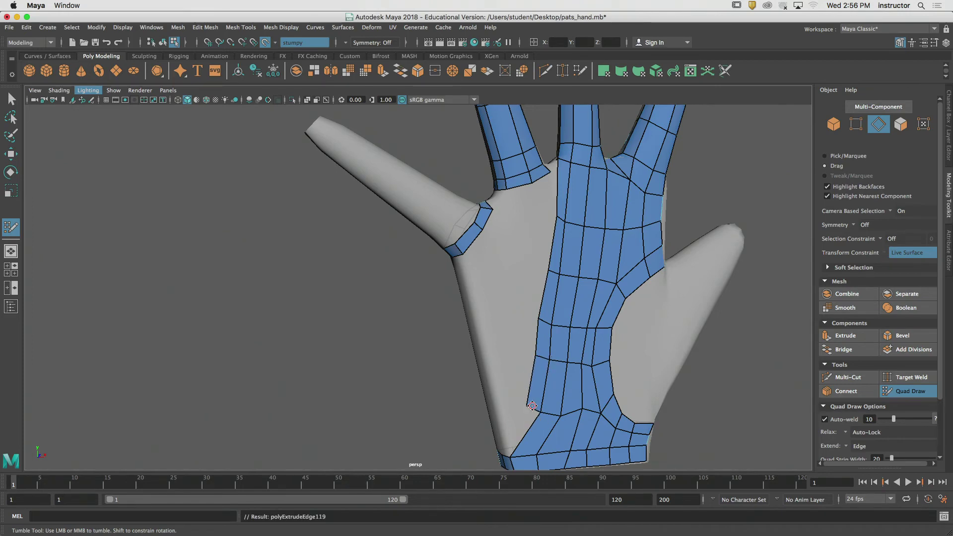
alt+drag(528, 383, 561, 382)
alt+middle_drag(561, 382, 598, 266)
alt+drag(598, 266, 623, 250)
key(Tab)
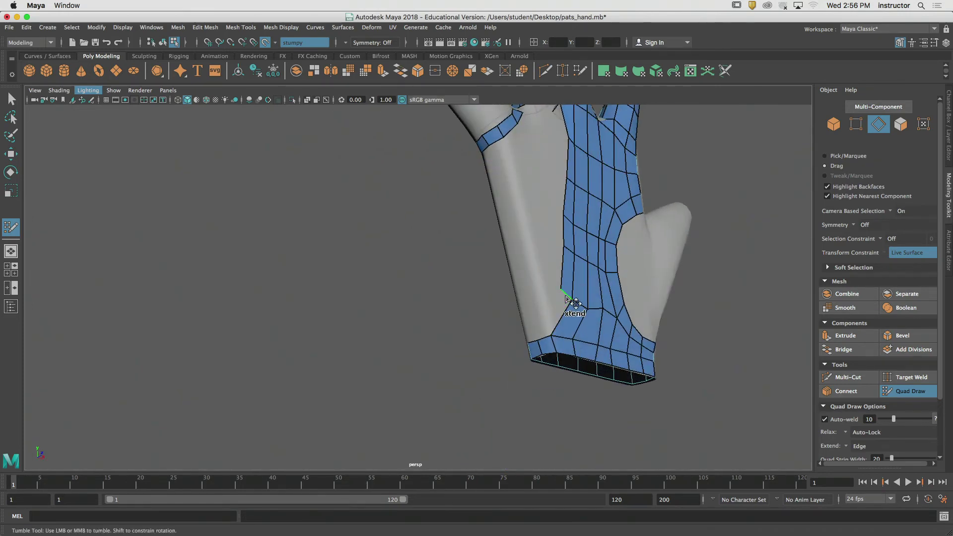
drag(564, 298, 571, 331)
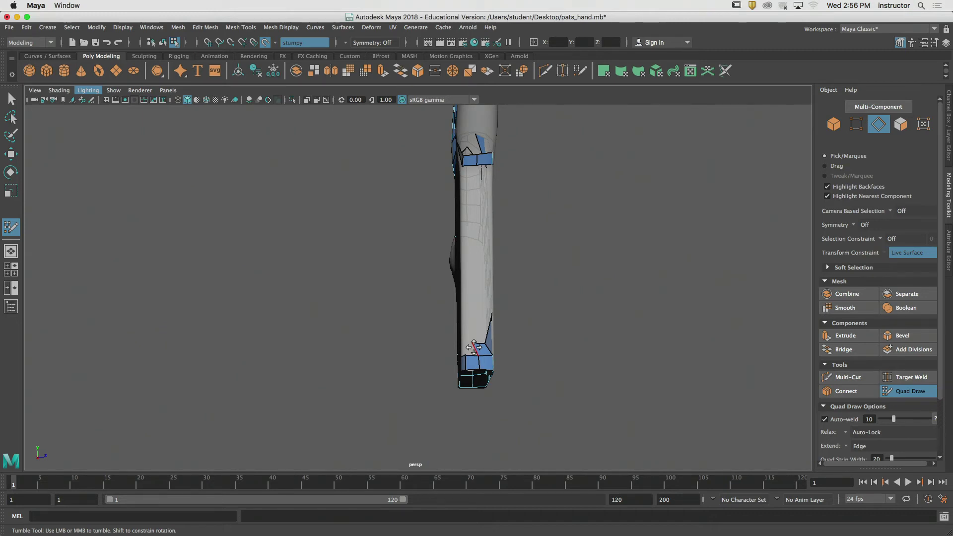
Check the back of the hand, and undo the fourth and third palm columns and the second column's wrist-end quad
alt+drag(532, 310, 613, 308)
alt+middle_drag(379, 252, 432, 320)
alt+drag(431, 320, 430, 310)
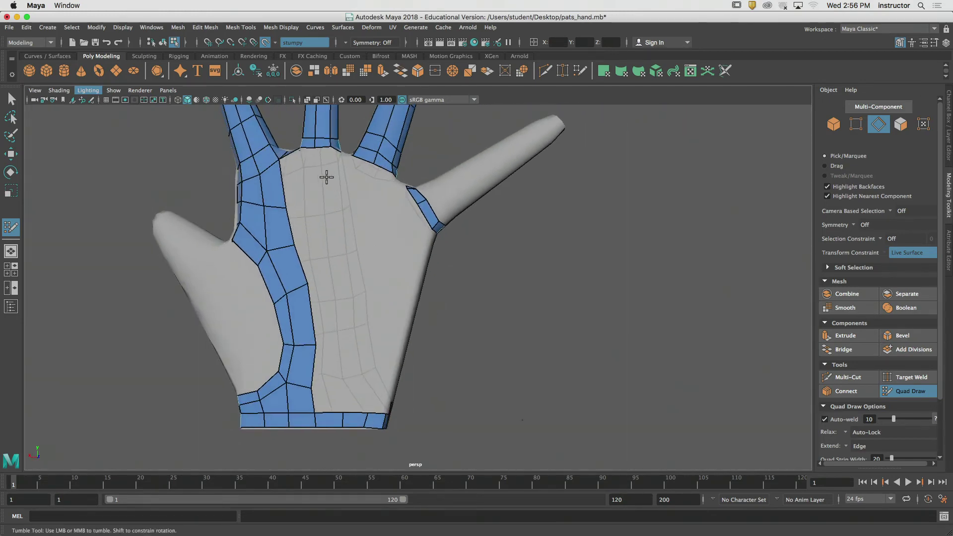
alt+drag(384, 259, 397, 274)
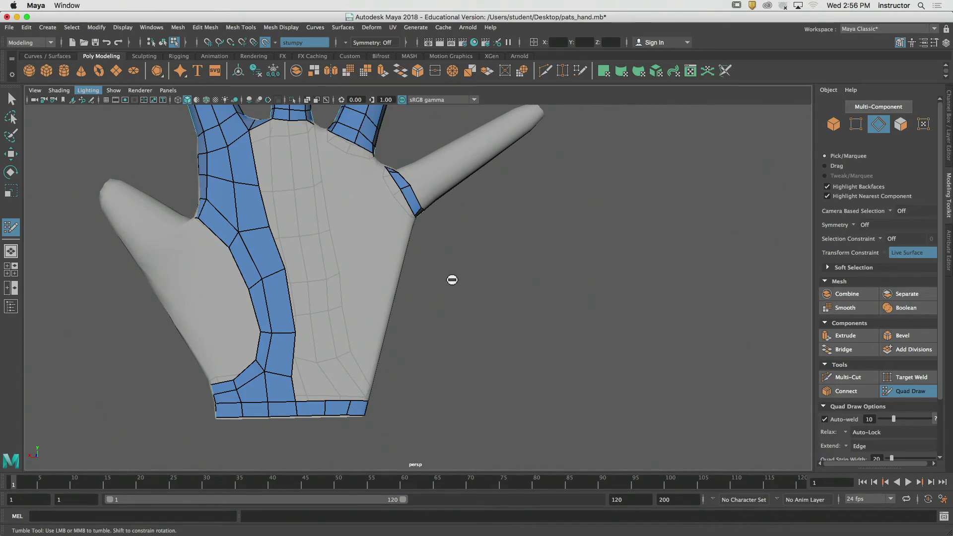
alt+drag(453, 280, 260, 275)
alt+middle_drag(260, 275, 186, 279)
key(super+z)
key(super+z)
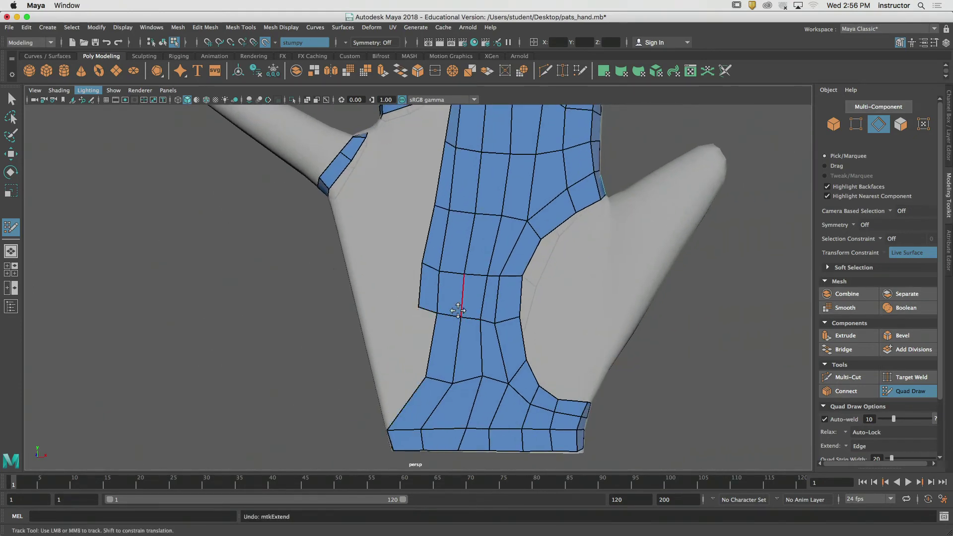
alt+right_drag(449, 312, 416, 318)
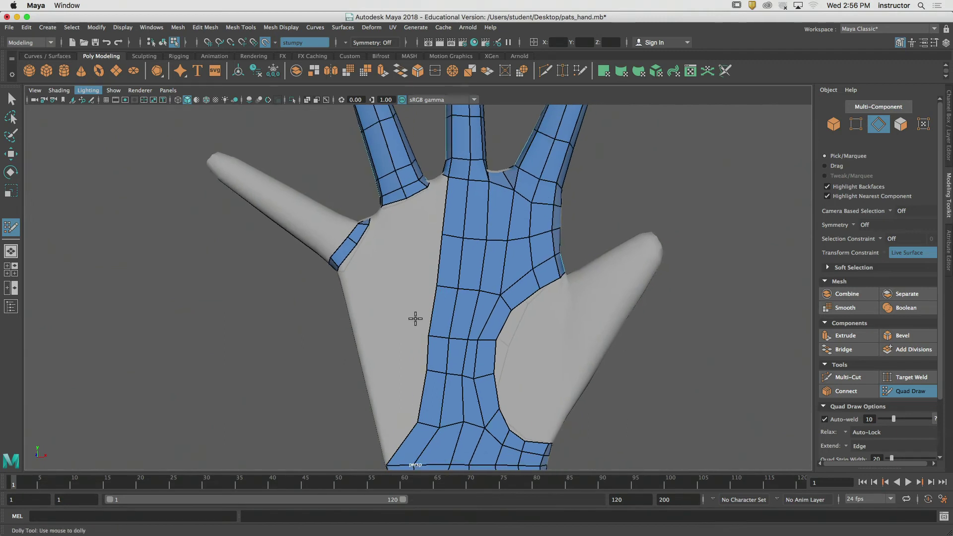
key(super+z)
key(super+z)
key(super+z)
key(super+z)
key(super+z)
key(super+z)
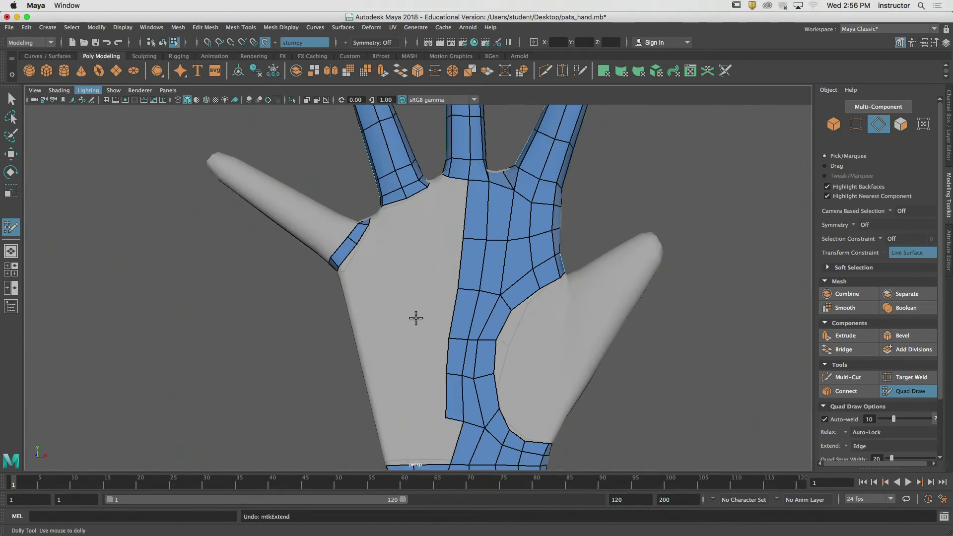
Undo the remaining added palm columns back to the first quad beside the middle finger's base
key(super+z)
key(super+z)
key(super+z)
key(super+z)
key(super+z)
key(super+z)
key(super+z)
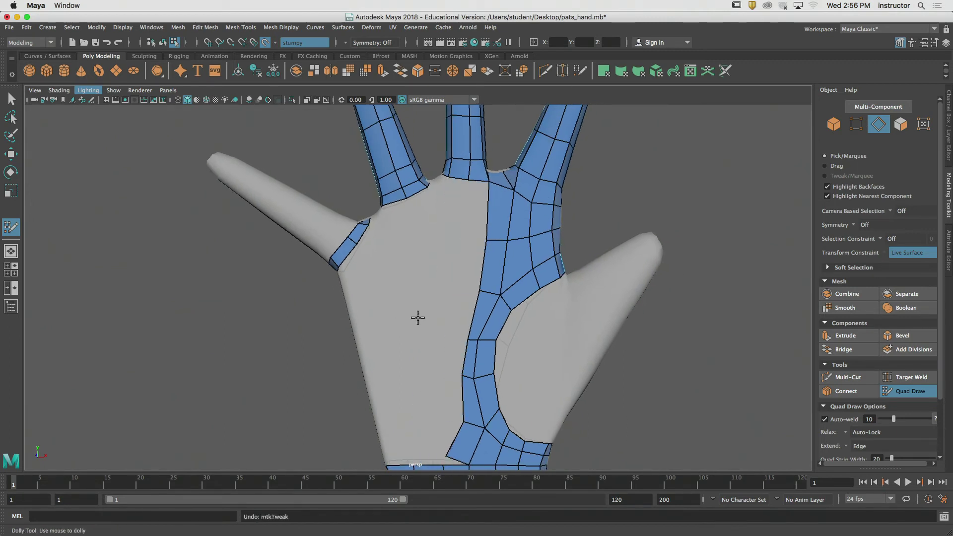
key(super+z)
key(super+z)
key(super+z)
key(super+z)
key(super+z)
key(super+z)
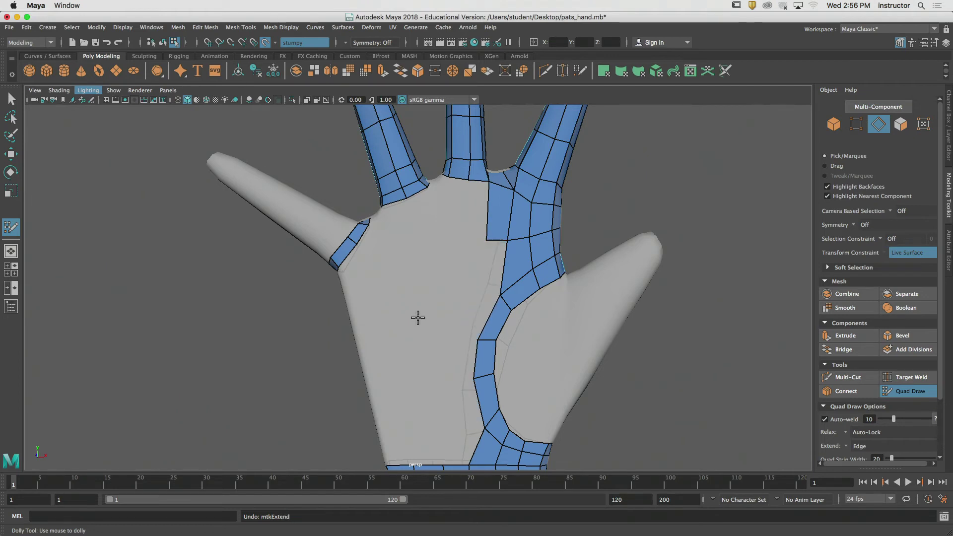
Reposition the lower vertex of the quad beneath the middle finger, and extend neighbouring quads from the finger's base band
alt+middle_drag(462, 275, 437, 297)
drag(455, 254, 470, 264)
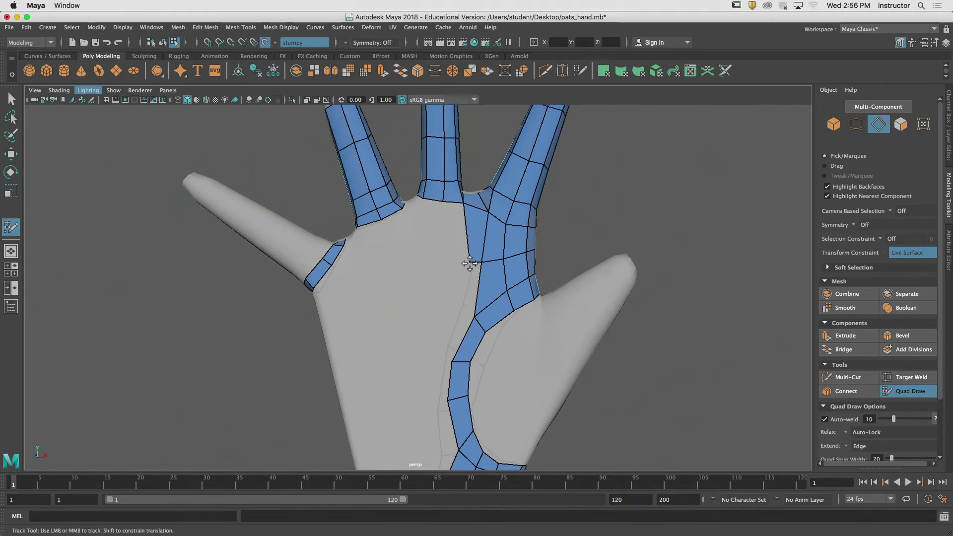
alt+right_drag(463, 265, 498, 281)
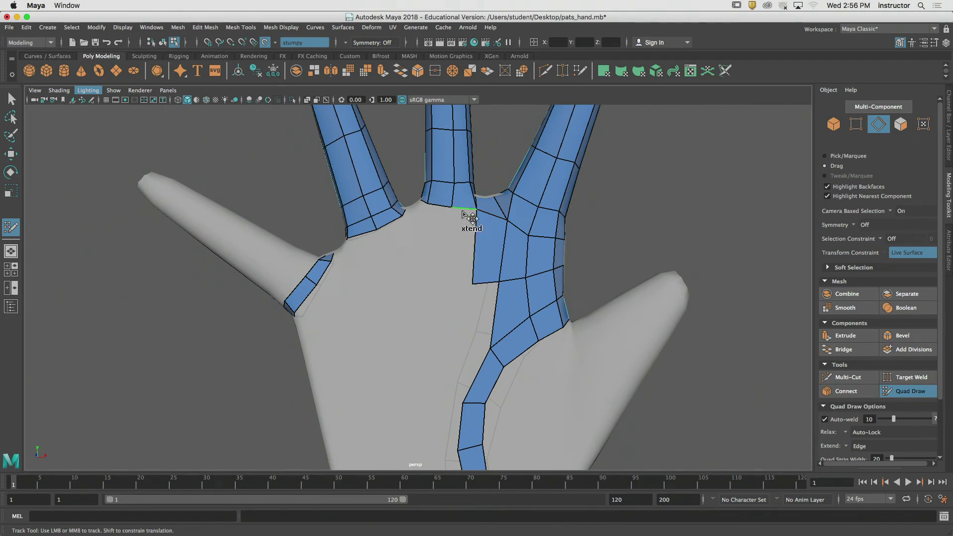
mouse_move(467, 214)
mouse_down()
mouse_move(457, 283)
mouse_move(449, 283)
mouse_up()
drag(440, 209, 477, 322)
key(super+z)
alt+right_drag(477, 322, 540, 309)
alt+middle_drag(540, 309, 503, 296)
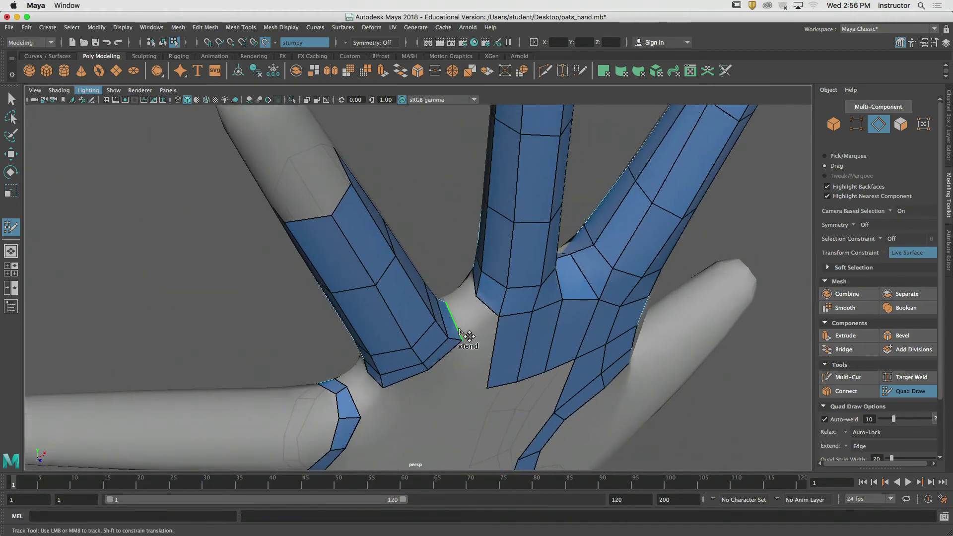
Bridge the gap between the base bands of the ring and middle fingers with quads across the webbing
alt+drag(460, 331, 535, 345)
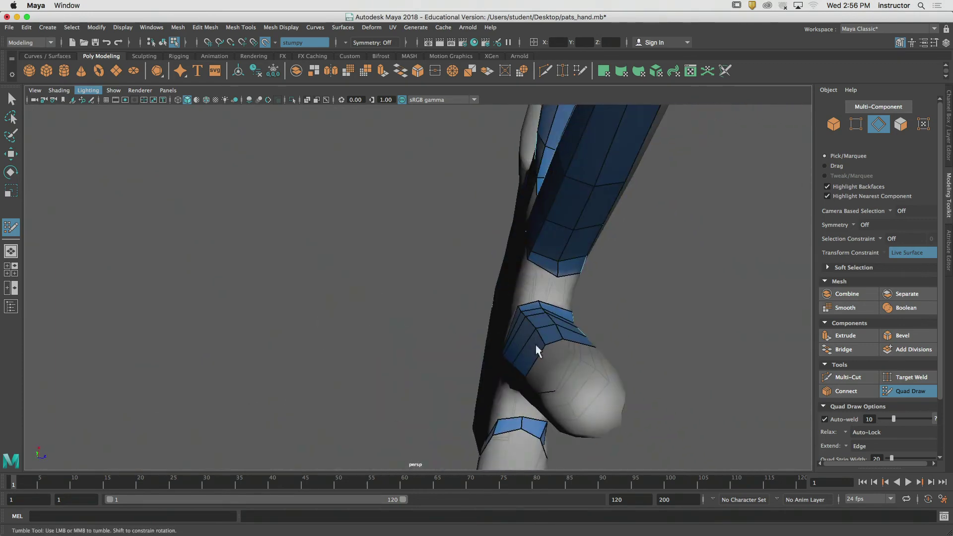
mouse_move(570, 309)
alt+mouse_down()
mouse_move(494, 305)
mouse_move(465, 344)
alt+mouse_up()
drag(457, 391, 467, 396)
key(Tab)
mouse_move(498, 343)
mouse_down()
mouse_move(515, 332)
mouse_move(444, 273)
mouse_move(479, 240)
mouse_move(486, 259)
mouse_up()
key(Tab)
mouse_move(449, 297)
mouse_down()
mouse_move(441, 260)
mouse_move(486, 249)
mouse_move(438, 263)
mouse_move(464, 193)
mouse_move(392, 210)
mouse_move(437, 273)
mouse_move(408, 277)
mouse_move(381, 320)
mouse_up()
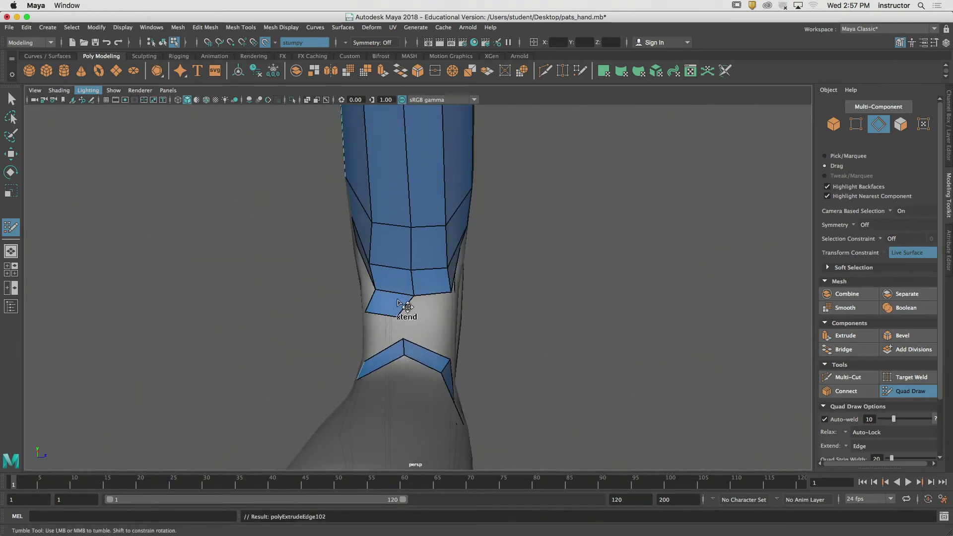
mouse_move(432, 305)
alt+mouse_down()
mouse_move(433, 284)
mouse_move(409, 330)
mouse_move(419, 332)
mouse_move(413, 347)
alt+mouse_up()
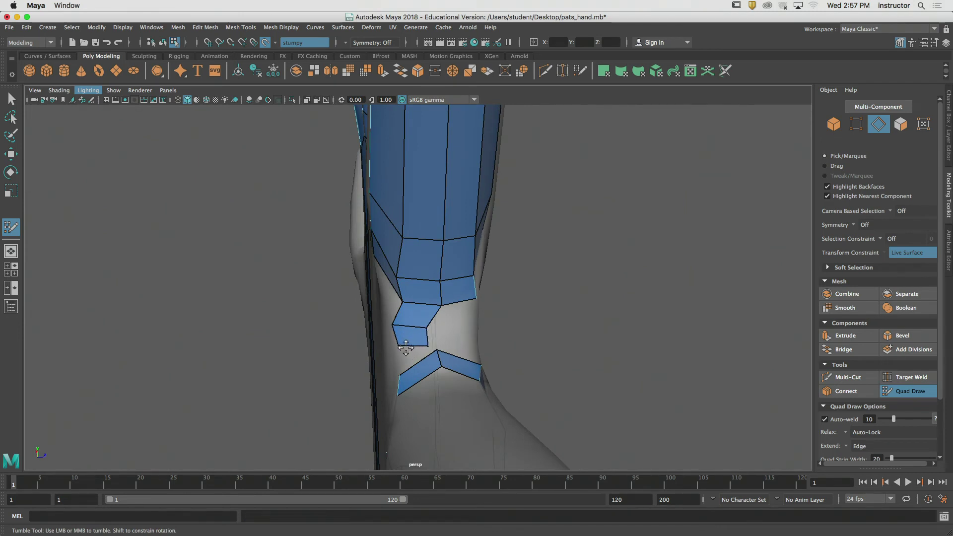
key(super+z)
key(super+z)
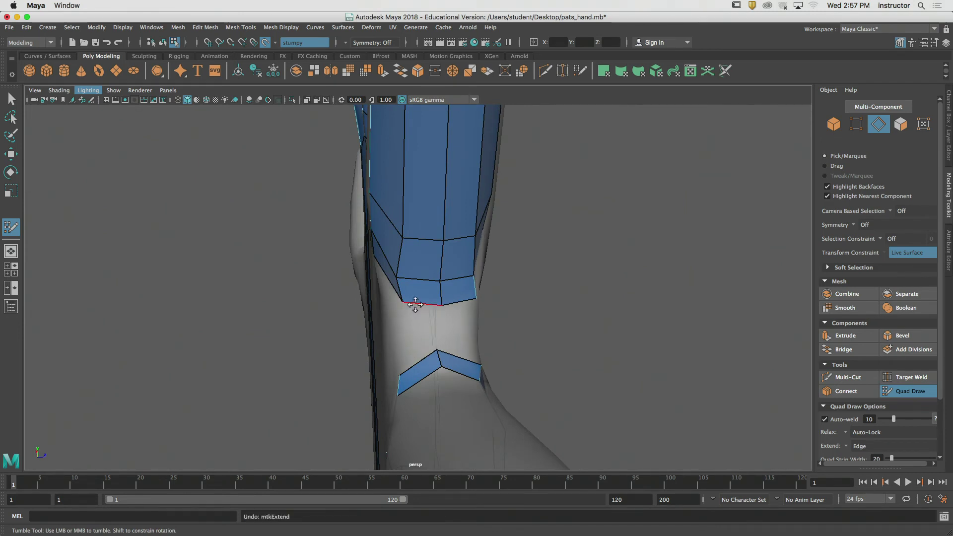
Extend the lower edges of the ring finger's base band to the little finger's band, closing the webbing between them
mouse_move(414, 312)
mouse_down()
mouse_move(422, 318)
mouse_move(407, 339)
mouse_move(437, 349)
mouse_move(410, 362)
mouse_move(439, 350)
mouse_up()
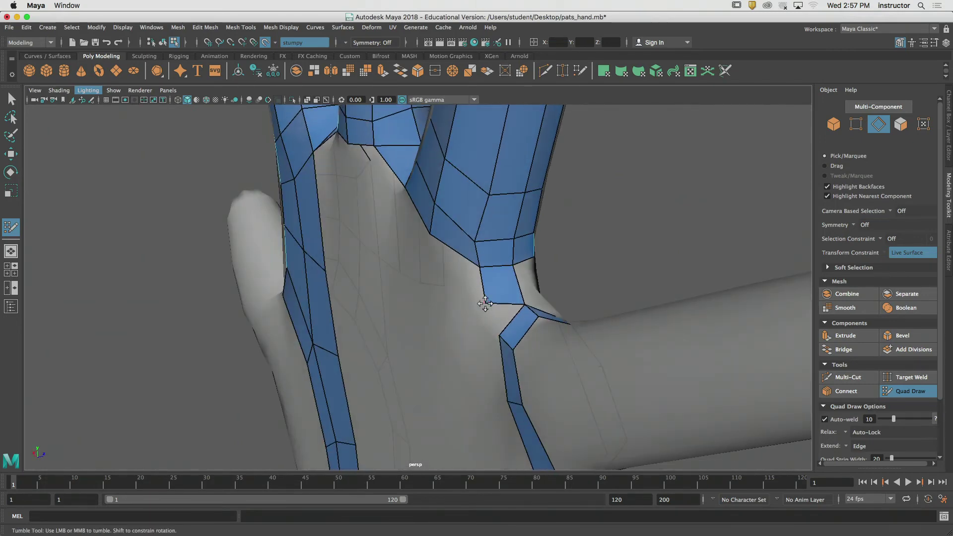
mouse_move(501, 332)
alt+mouse_down()
mouse_move(464, 340)
mouse_move(447, 318)
mouse_move(450, 331)
mouse_move(436, 340)
mouse_move(396, 340)
mouse_move(385, 356)
alt+mouse_up()
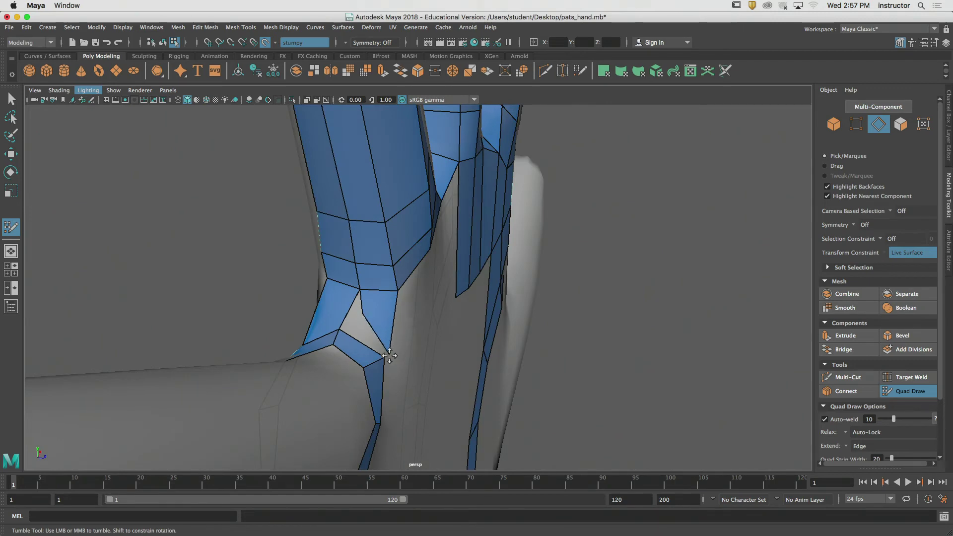
drag(363, 314, 274, 293)
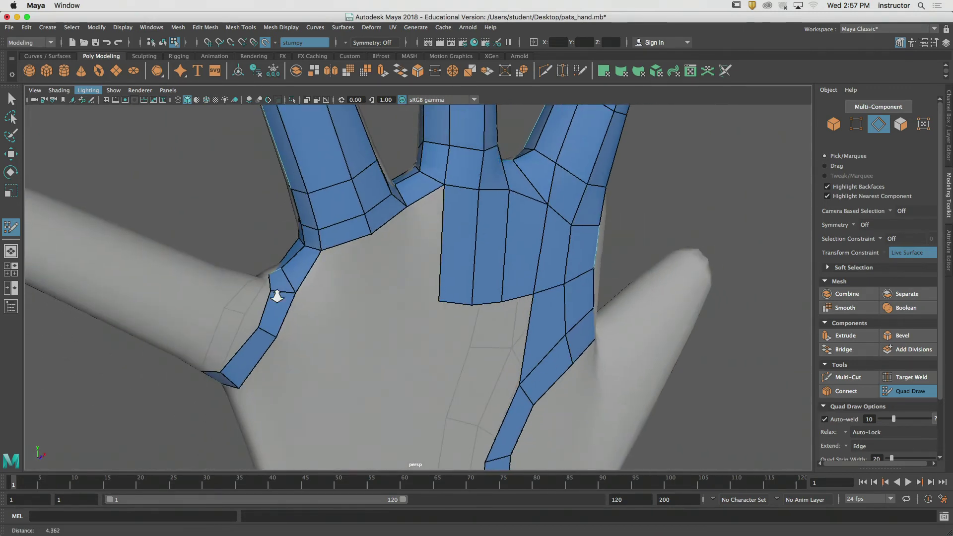
alt+middle_drag(275, 294, 311, 249)
alt+drag(310, 249, 335, 248)
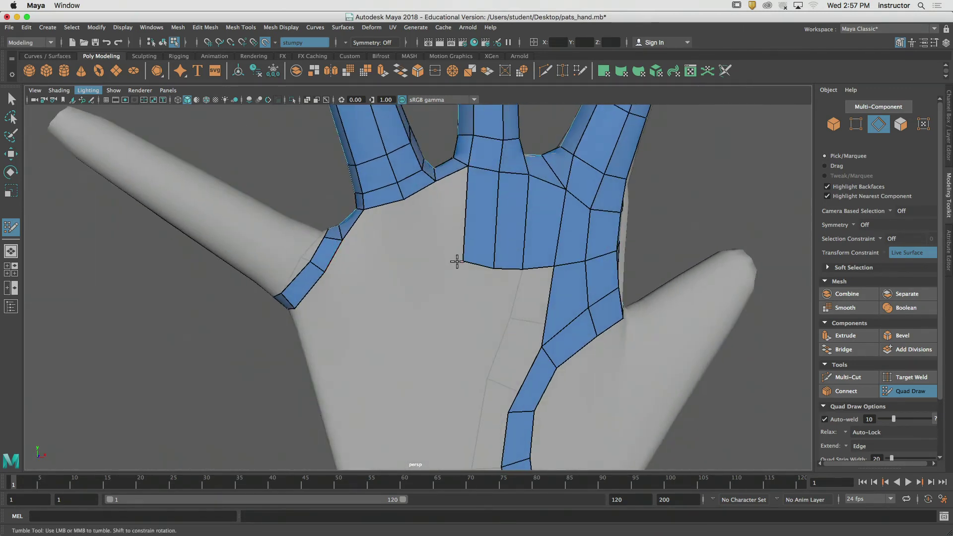
Reposition the outer lower corner of the palm row and extend quads from the middle and ring fingers' base bands toward the wrist
mouse_move(464, 261)
mouse_down()
mouse_move(532, 267)
mouse_move(507, 263)
mouse_up()
drag(449, 176, 458, 271)
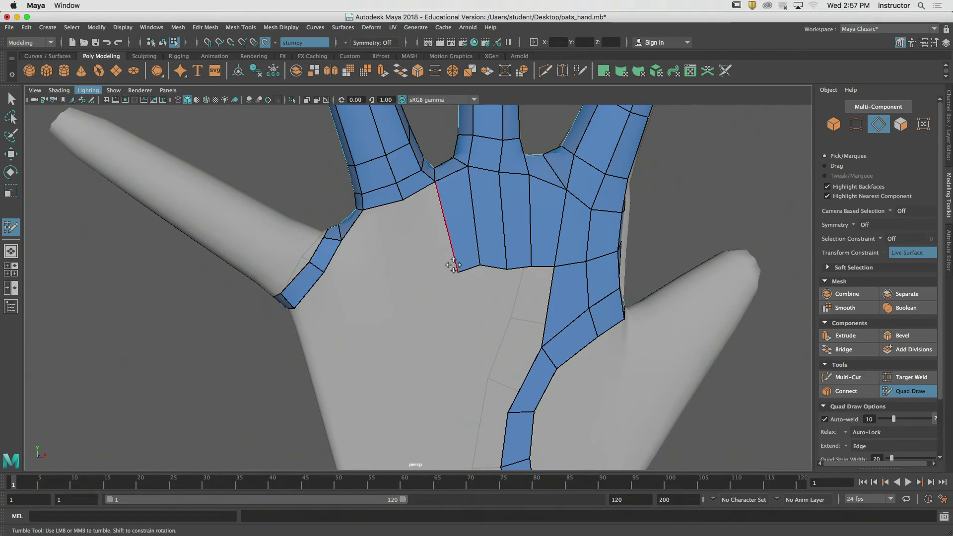
drag(420, 192, 438, 283)
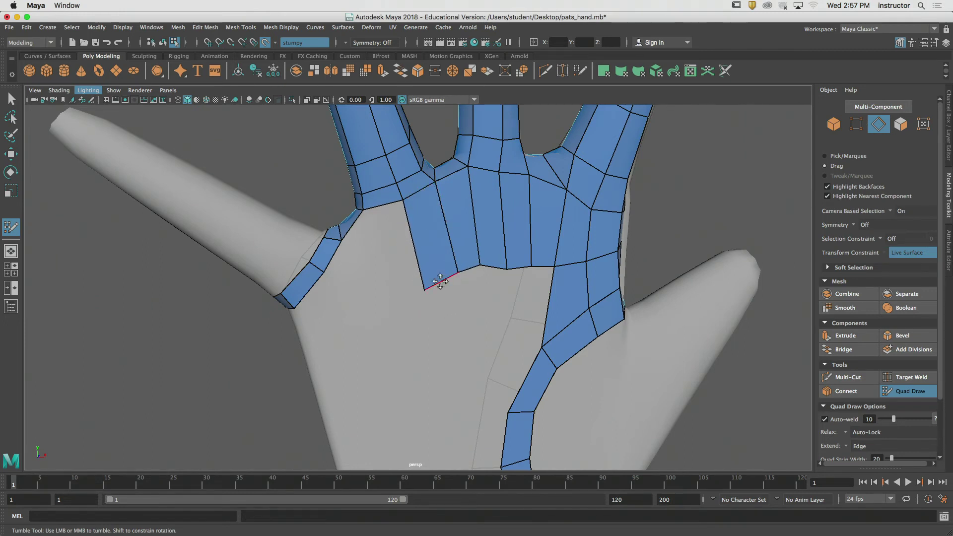
drag(390, 209, 410, 300)
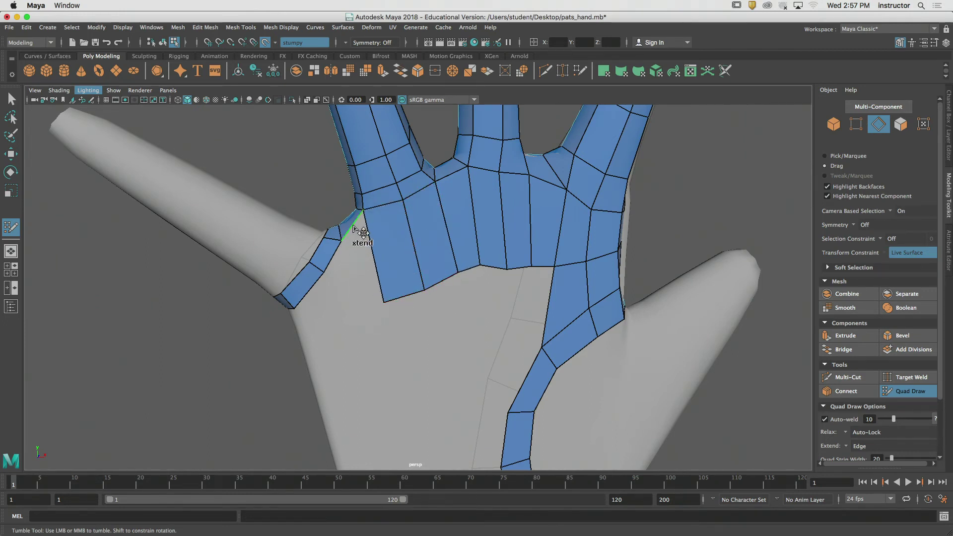
Continue the palm row below the little finger's base band to the outer side of the hand, adjusting the lower corner vertex
drag(351, 221, 368, 315)
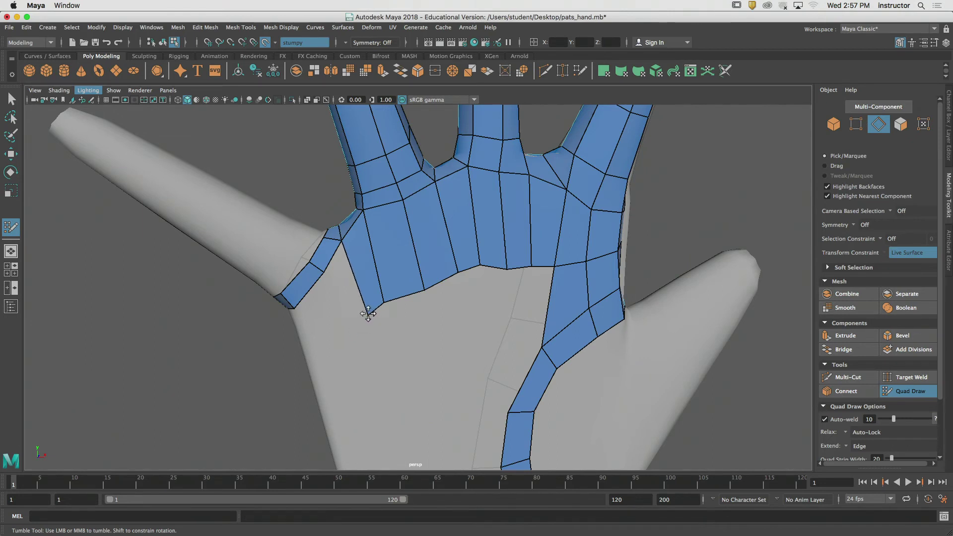
drag(335, 254, 371, 315)
drag(336, 346, 352, 330)
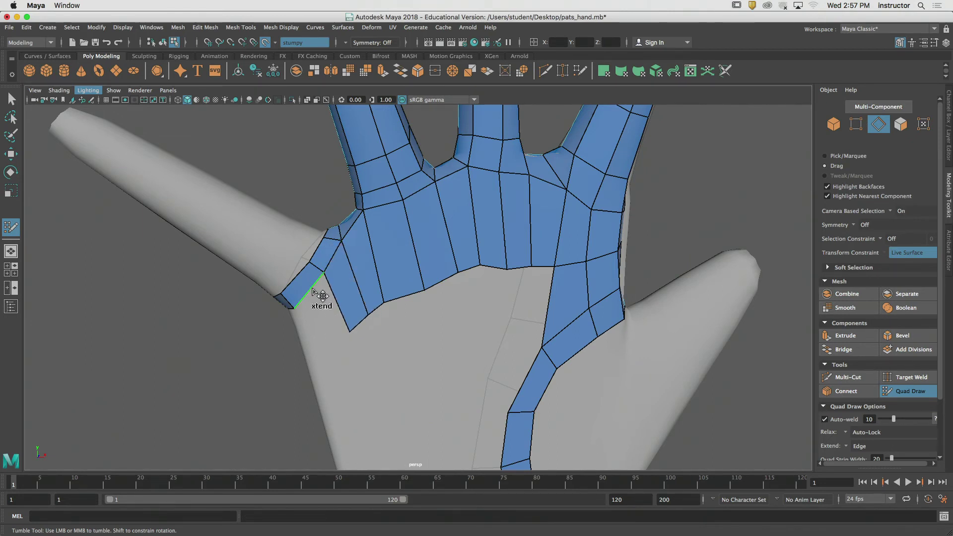
mouse_move(312, 291)
mouse_down()
mouse_move(337, 349)
mouse_move(390, 266)
mouse_move(381, 313)
mouse_move(430, 304)
mouse_move(404, 311)
mouse_move(413, 311)
mouse_up()
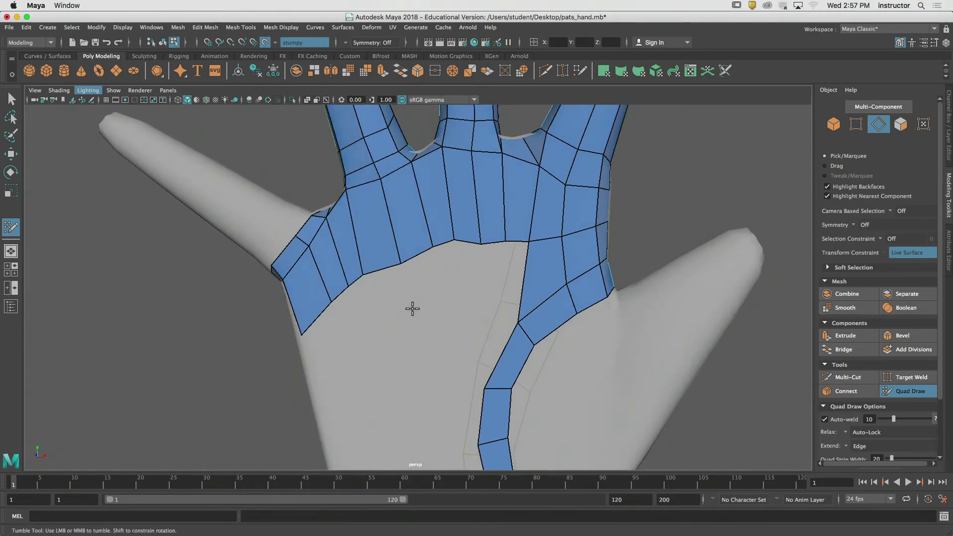
Leave Quad Draw and select the border edges along the palm row's lower side, from the little finger to the index finger, for counting
key(q)
alt+drag(656, 216, 672, 213)
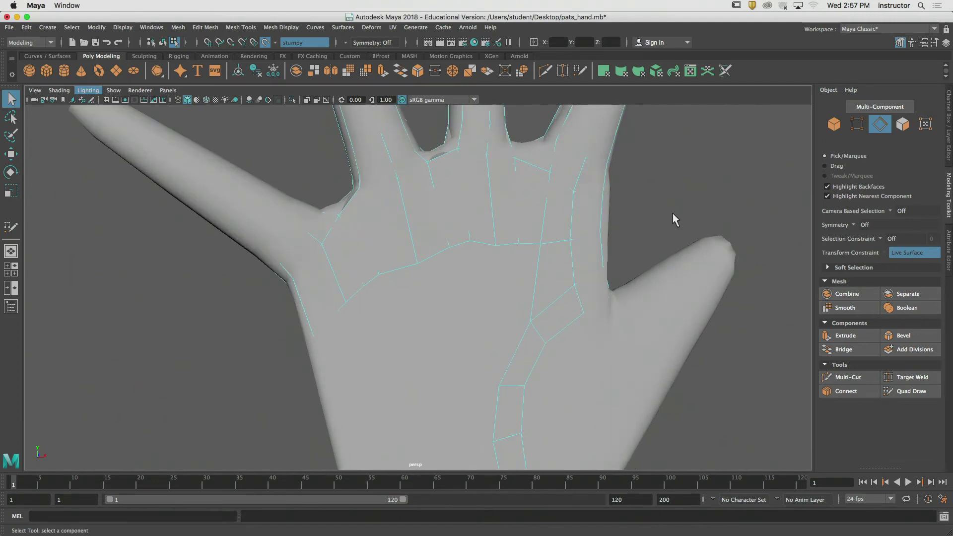
alt+drag(325, 325, 358, 329)
click(359, 329)
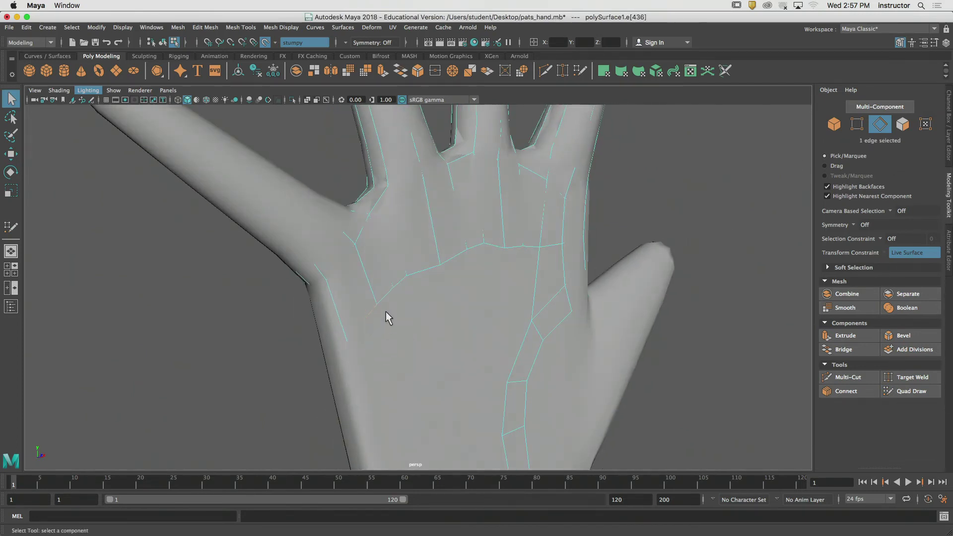
shift+click(400, 284)
shift+click(417, 271)
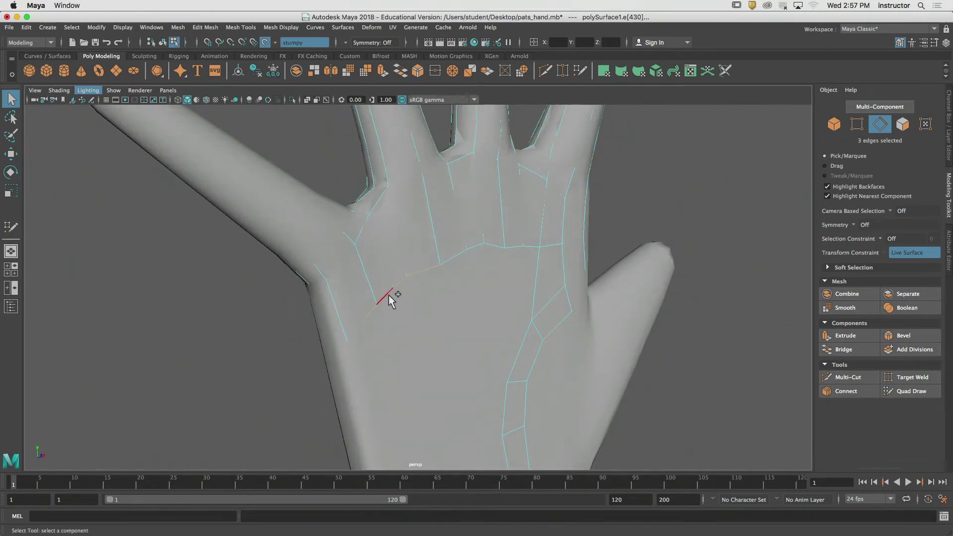
shift+click(389, 294)
shift+click(450, 262)
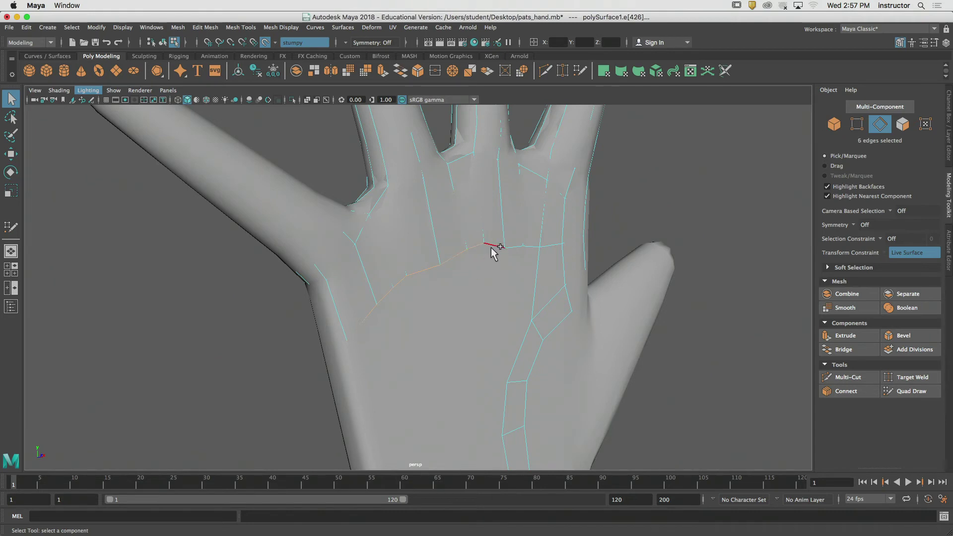
shift+click(491, 246)
shift+click(514, 248)
shift+click(534, 248)
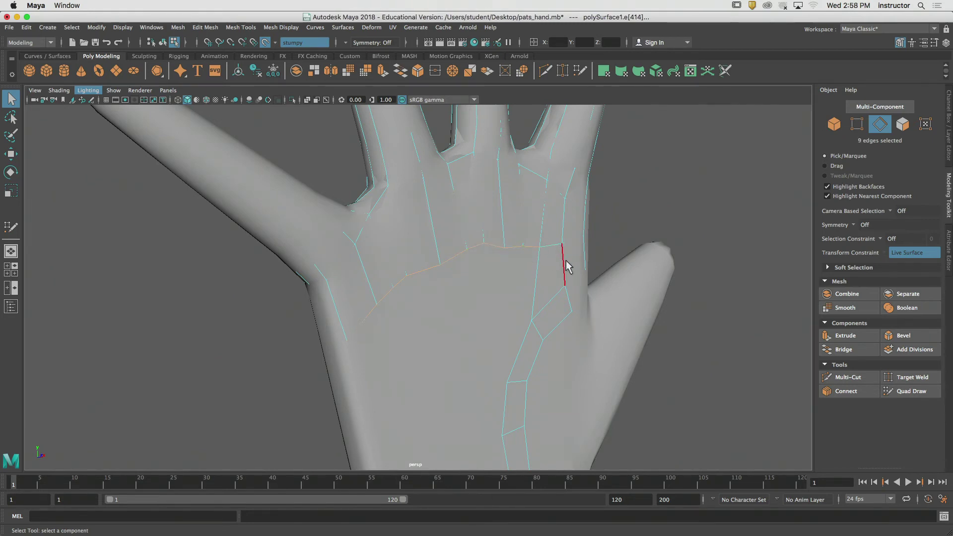
Compare the selected palm border edges with the columns of the wrist band, and reactivate Quad Draw
alt+drag(566, 261, 514, 255)
alt+middle_drag(514, 256, 530, 183)
alt+right_drag(530, 184, 417, 263)
alt+middle_drag(417, 264, 449, 224)
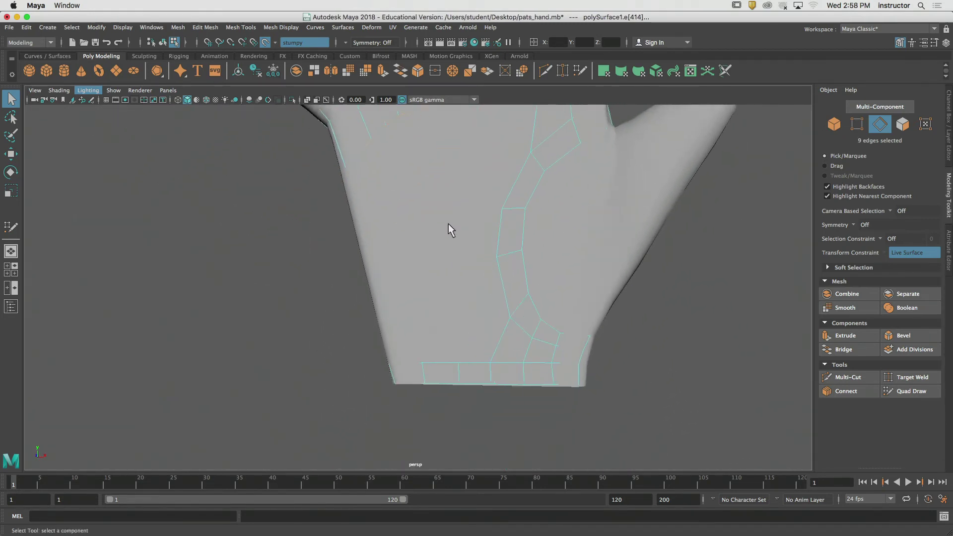
alt+drag(448, 223, 464, 281)
alt+middle_drag(478, 295, 484, 357)
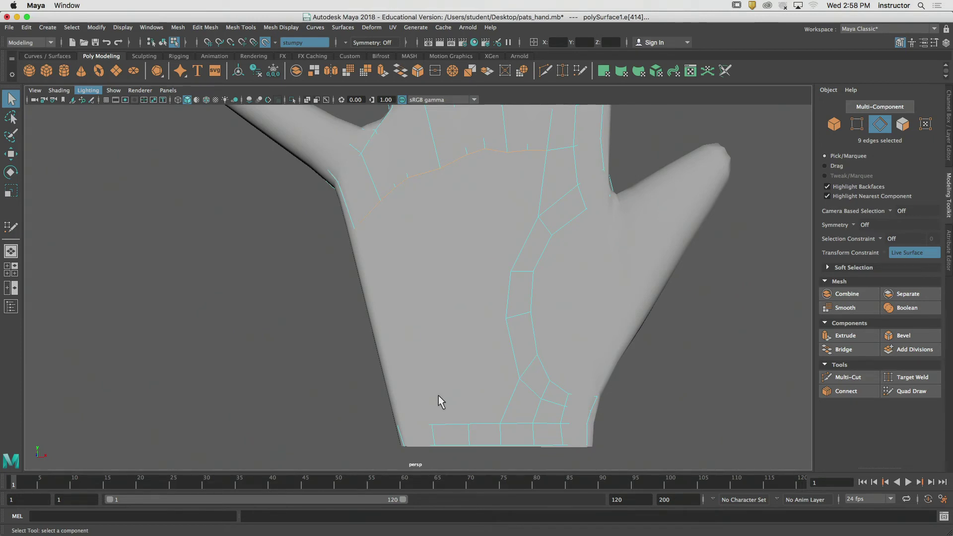
alt+drag(426, 294, 479, 270)
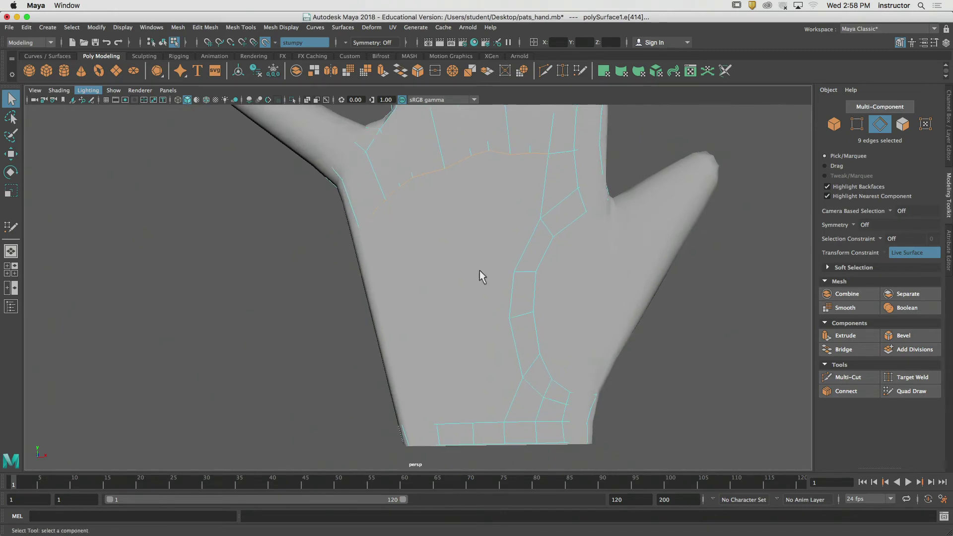
click(897, 392)
Switch to Chrome, open the Mesh Reduction page from the Week 06 course modules to study its diagrams, and return to Maya
key(super+Tab)
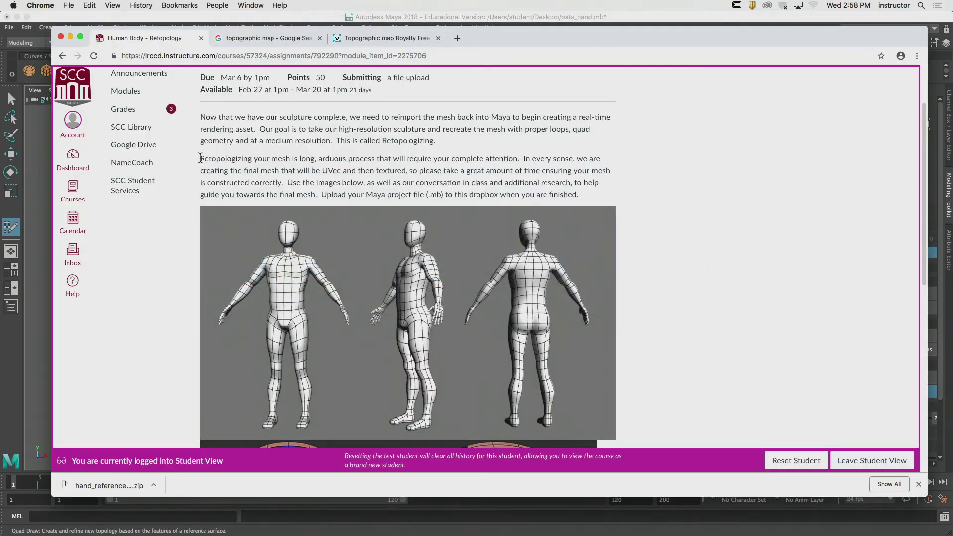
click(62, 55)
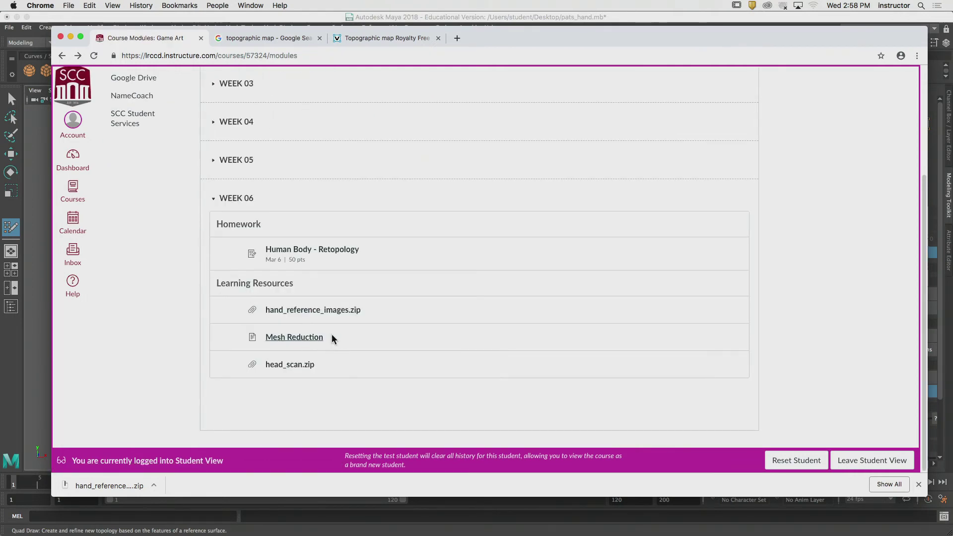
click(302, 337)
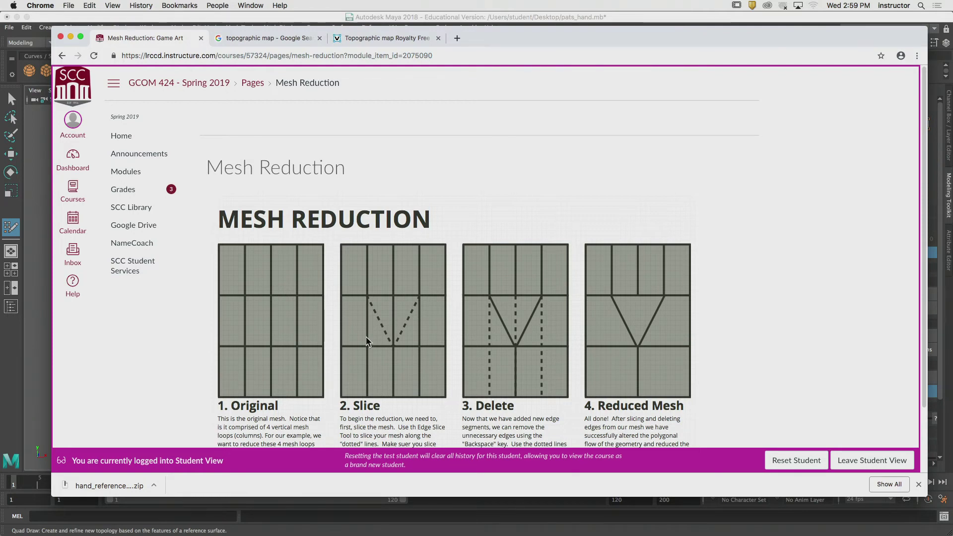
key(super+Tab)
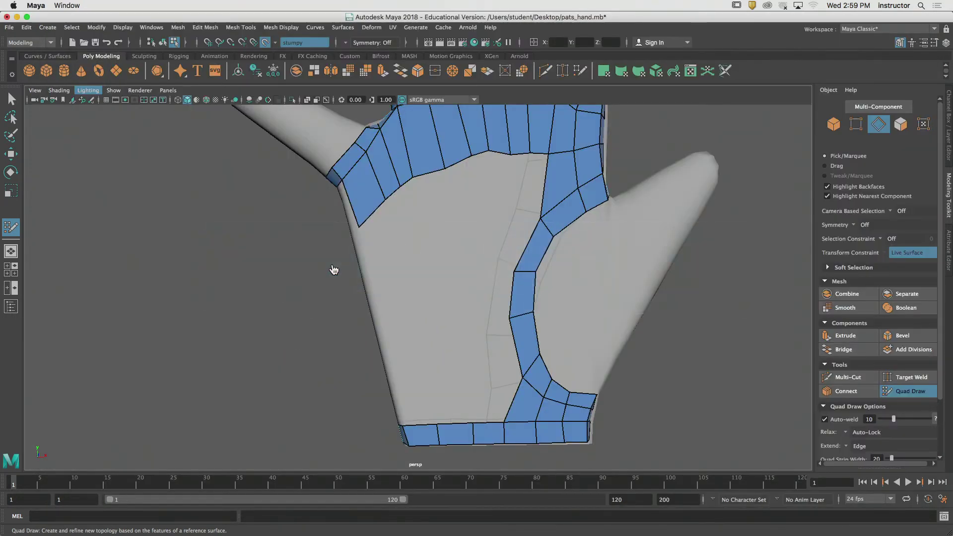
Extend the entire lower border of the palm row toward the wrist as one new row of quads
alt+drag(334, 270, 376, 265)
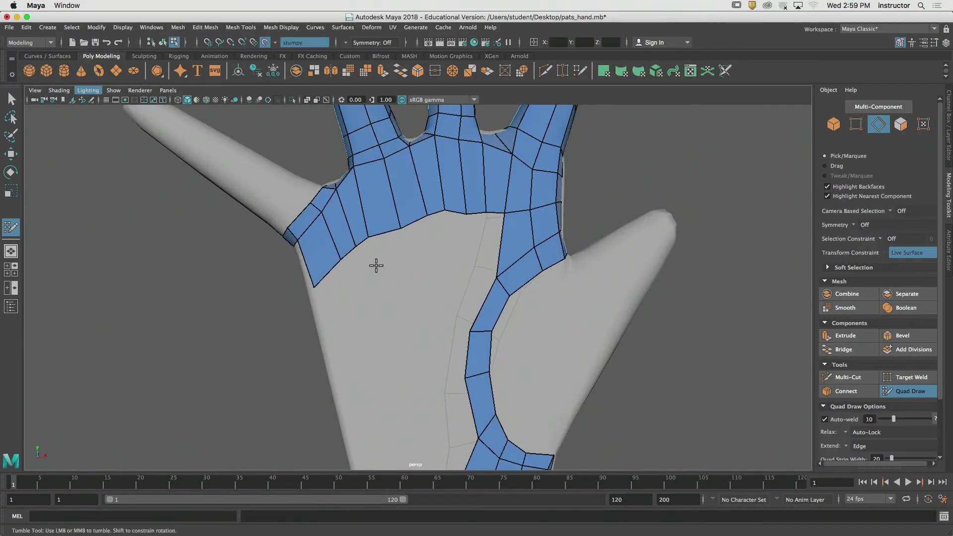
alt+middle_drag(386, 256, 379, 296)
alt+right_drag(379, 295, 442, 248)
alt+middle_drag(442, 248, 455, 268)
mouse_move(455, 269)
alt+mouse_down()
mouse_move(398, 264)
mouse_move(470, 275)
alt+mouse_up()
alt+right_drag(471, 275, 424, 300)
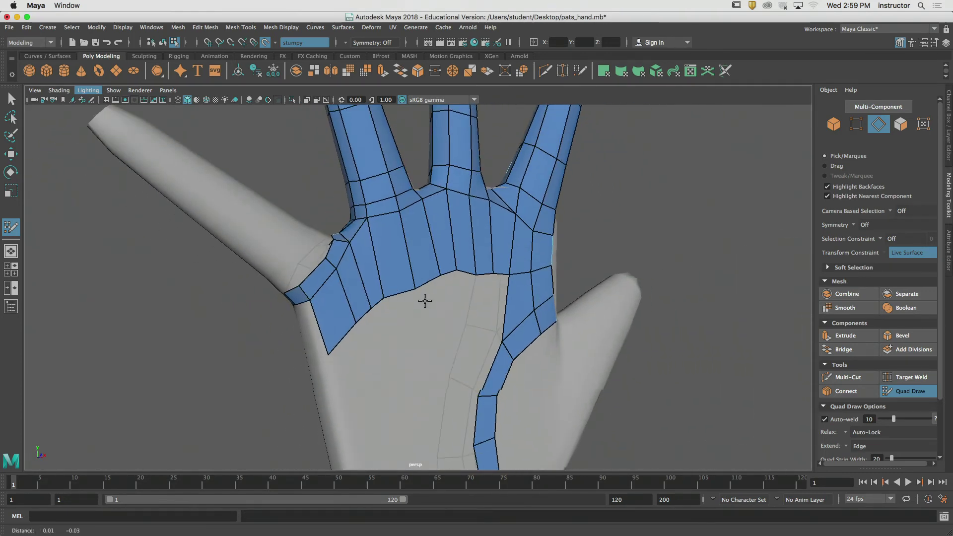
alt+middle_drag(424, 300, 406, 251)
mouse_move(406, 250)
alt+mouse_down()
mouse_move(406, 262)
mouse_move(392, 262)
alt+mouse_up()
key(Tab)
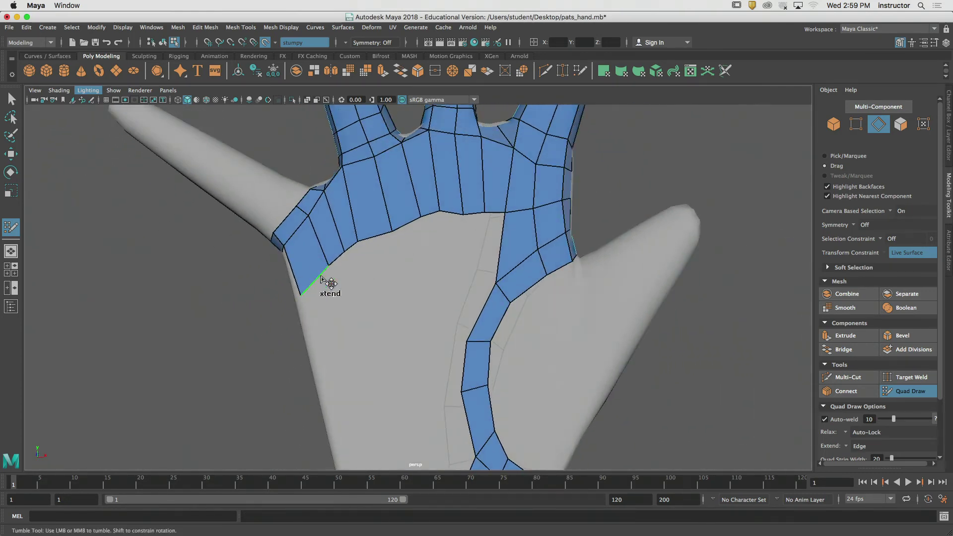
middle_drag(321, 276, 309, 346)
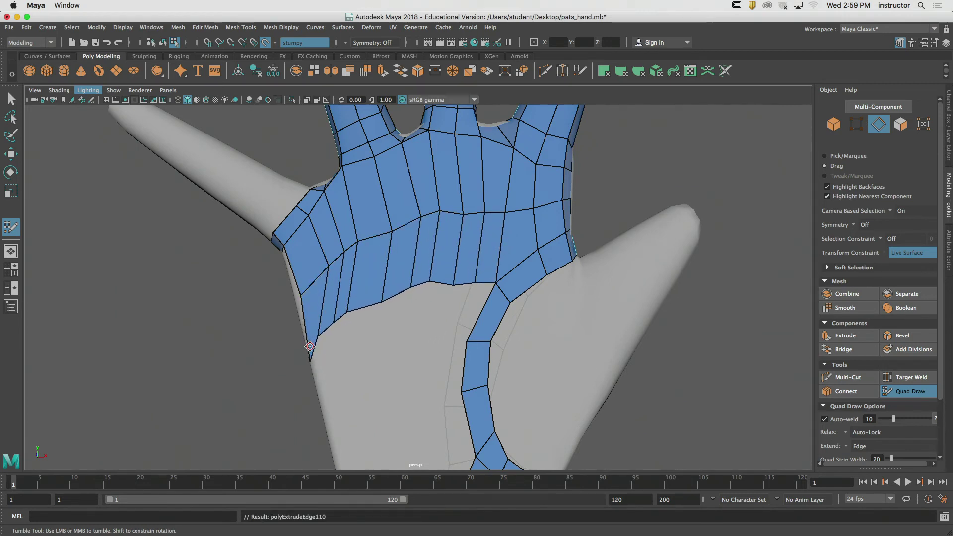
Relax the quads across the two palm rows to even out their spacing
shift+drag(347, 309, 357, 283)
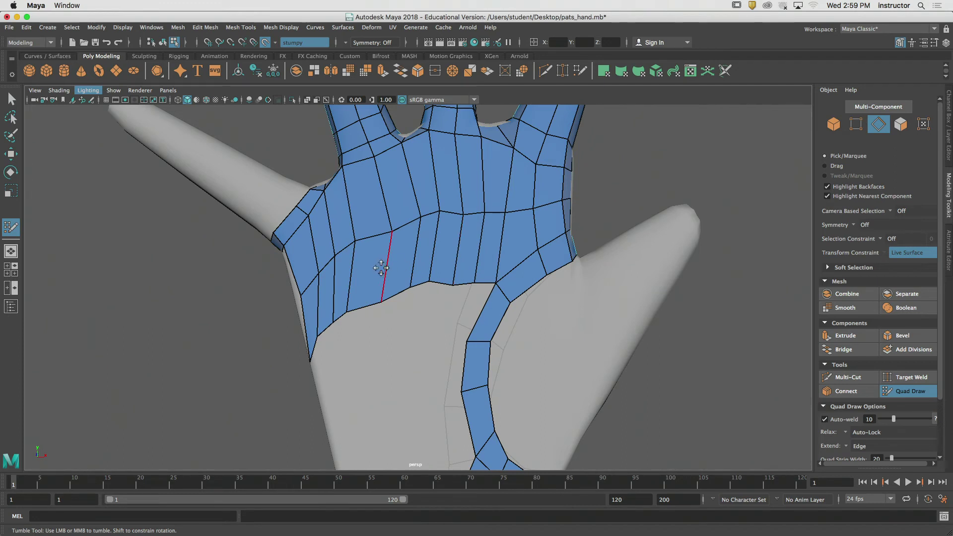
mouse_move(373, 265)
shift+mouse_down()
mouse_move(415, 213)
mouse_move(491, 195)
shift+mouse_up()
alt+middle_drag(447, 144, 439, 213)
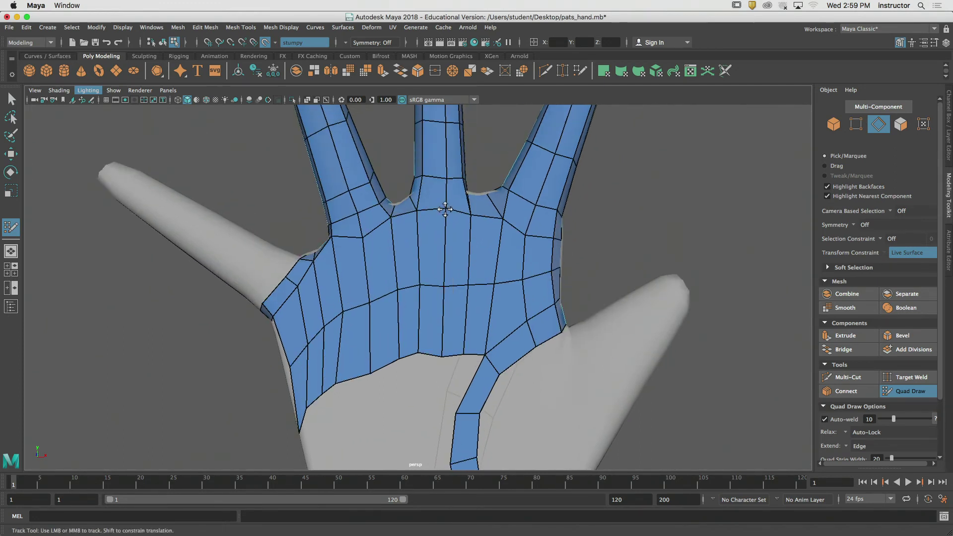
mouse_move(446, 210)
alt+mouse_down()
mouse_move(460, 219)
mouse_move(354, 310)
mouse_move(415, 280)
mouse_move(348, 272)
mouse_move(340, 298)
mouse_move(484, 293)
mouse_move(360, 297)
mouse_move(325, 310)
alt+mouse_up()
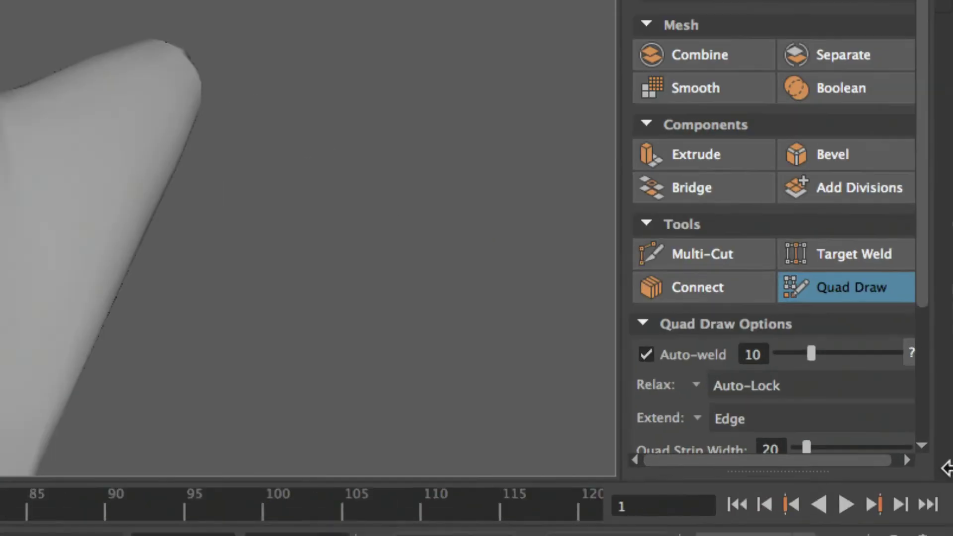
Set Quad Draw's Relax option to Border vertices
drag(921, 299, 929, 358)
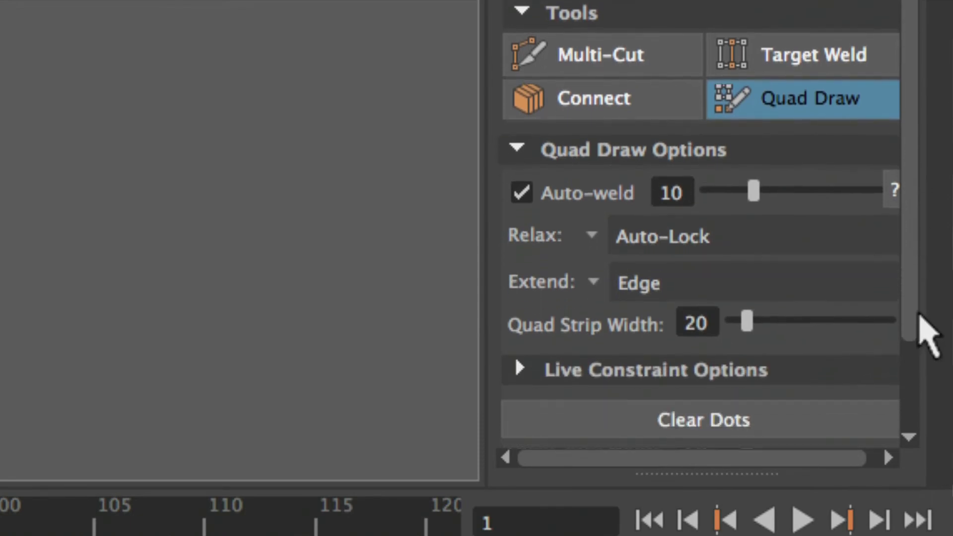
drag(920, 316, 922, 391)
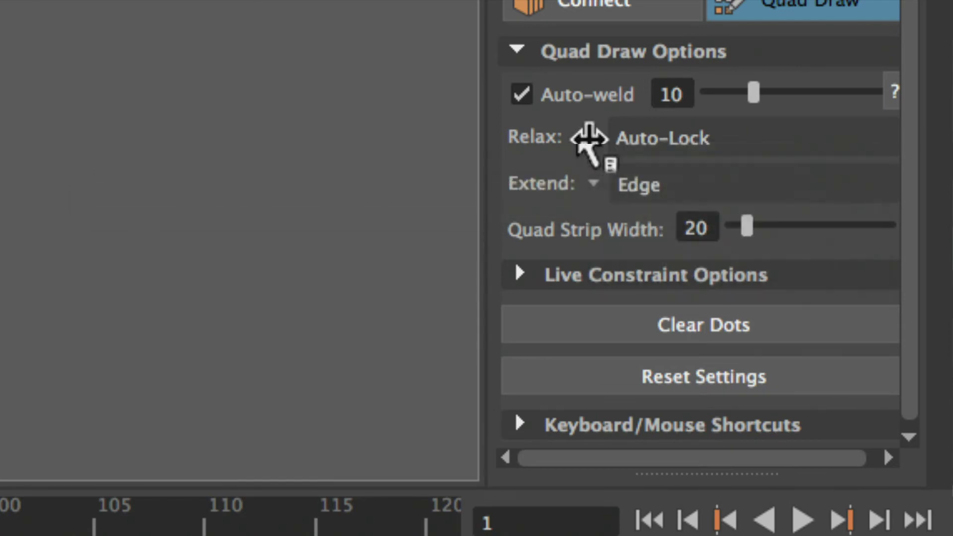
click(588, 138)
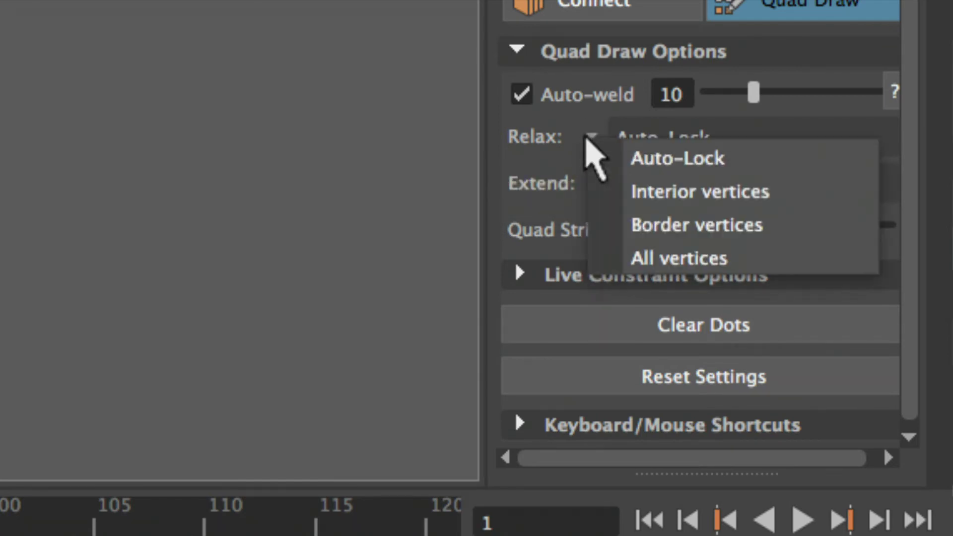
click(753, 226)
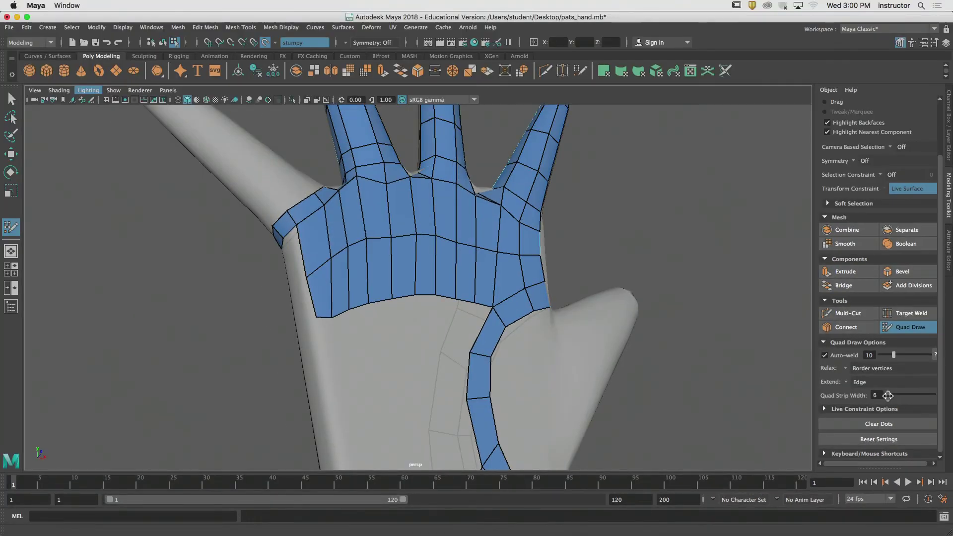
Undo the last relax of the palm's lower border, and widen the tool options area
alt+drag(517, 356, 494, 371)
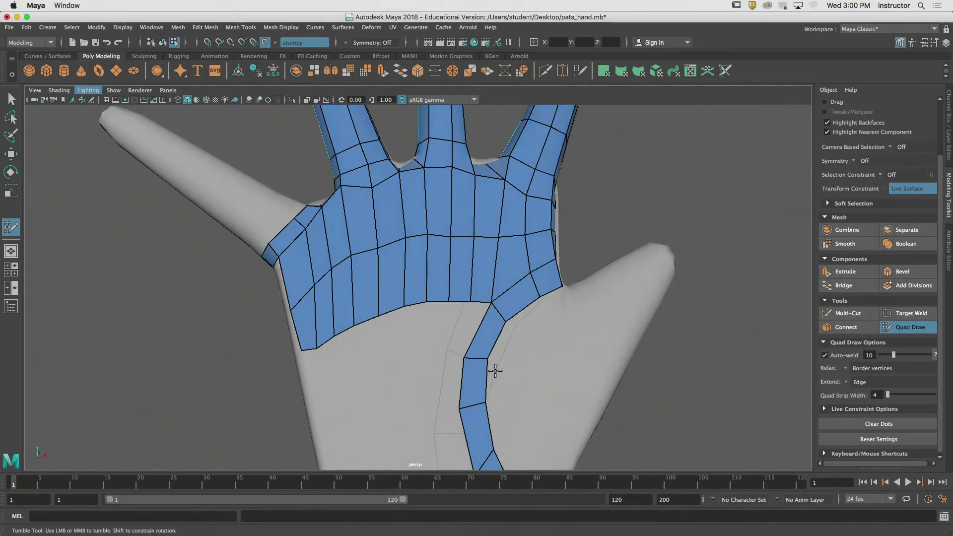
key(ctrl+z)
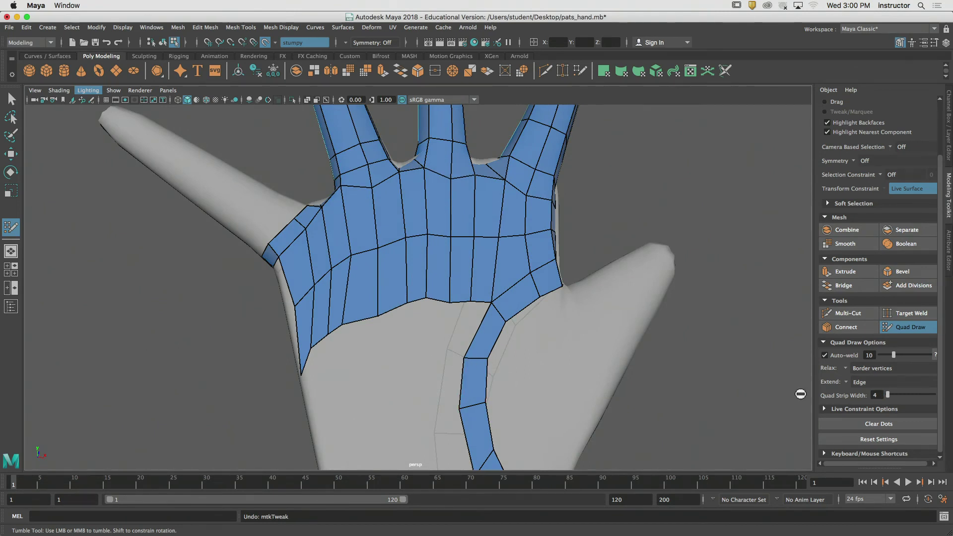
drag(815, 377, 801, 383)
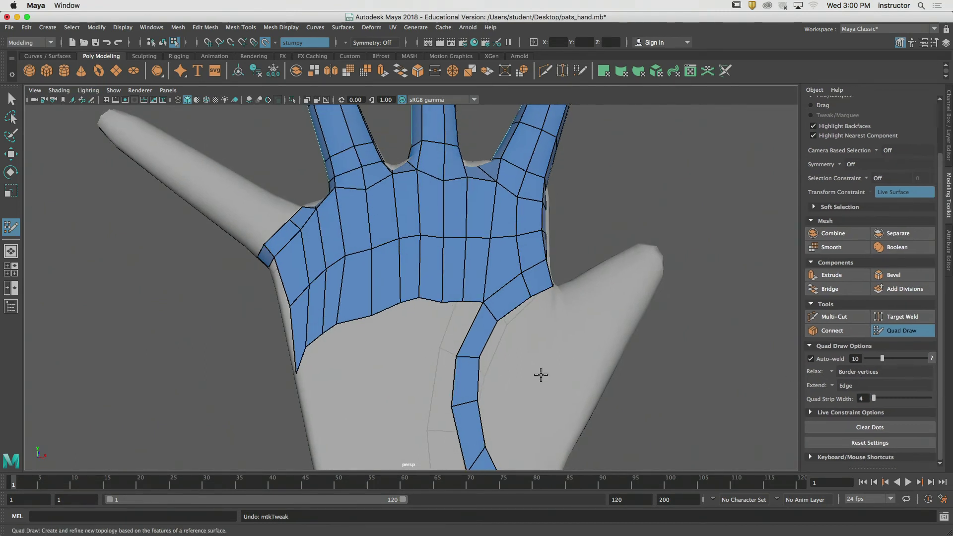
Relax the border vertices along the lower palm row, from the thumb-side strip to the outer side of the hand
mouse_move(347, 343)
shift+mouse_down()
mouse_move(325, 318)
mouse_move(329, 261)
shift+mouse_up()
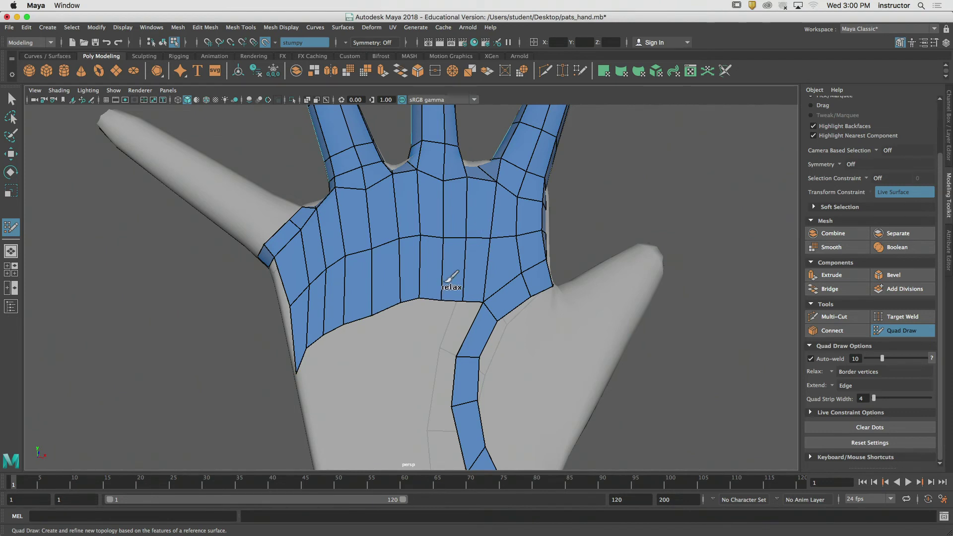
mouse_move(447, 283)
shift+mouse_down()
mouse_move(382, 302)
mouse_move(314, 344)
mouse_move(401, 306)
mouse_move(483, 308)
mouse_move(339, 318)
mouse_move(300, 366)
shift+mouse_up()
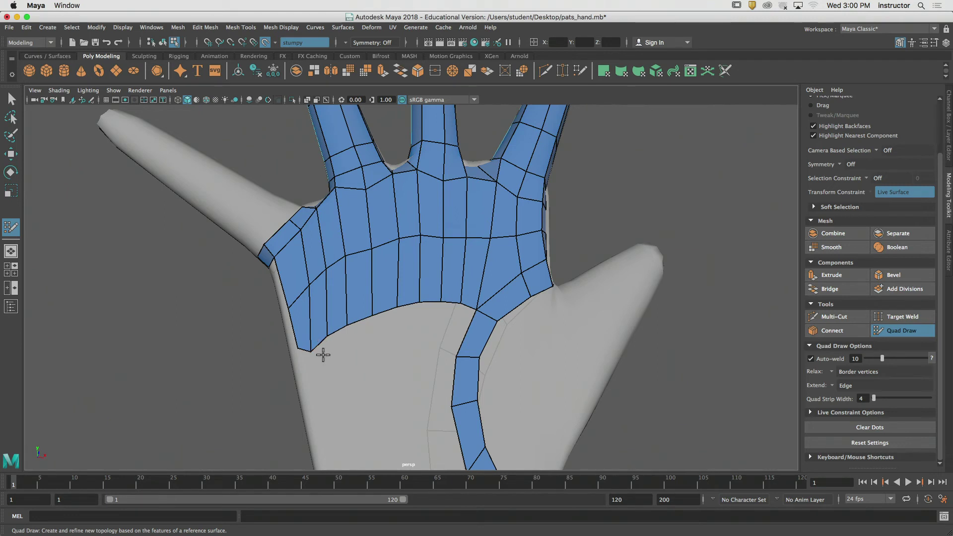
alt+middle_drag(361, 320, 381, 300)
alt+right_drag(381, 300, 483, 283)
alt+middle_drag(483, 284, 485, 304)
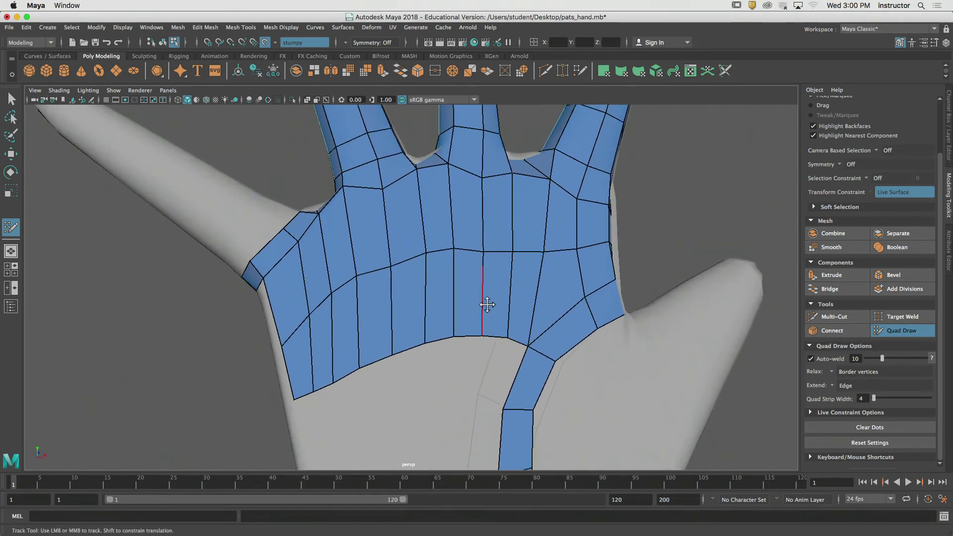
Set Quad Draw's Relax option to Interior vertices and relax the inner vertices across both palm rows
click(833, 375)
click(851, 383)
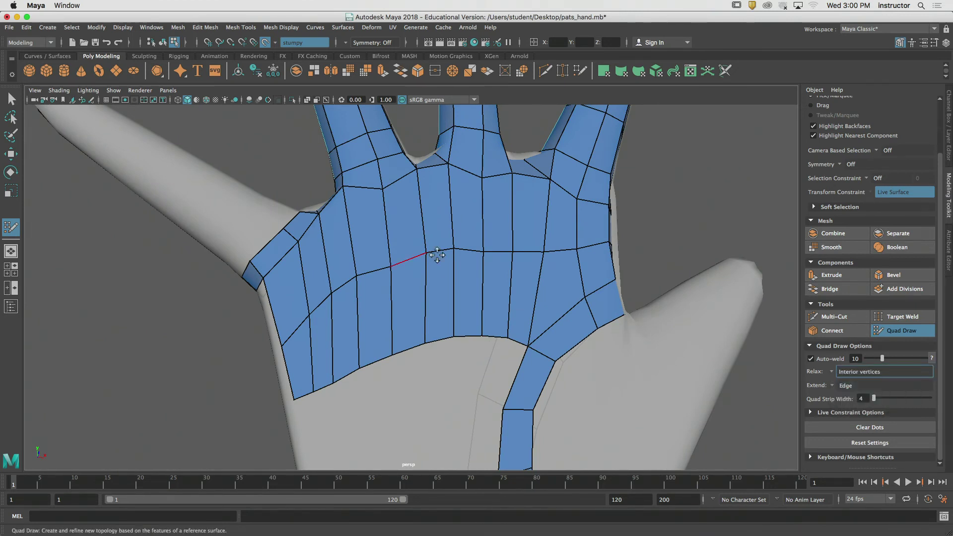
mouse_move(384, 252)
shift+mouse_down()
mouse_move(362, 260)
mouse_move(336, 292)
mouse_move(453, 260)
mouse_move(457, 323)
shift+mouse_up()
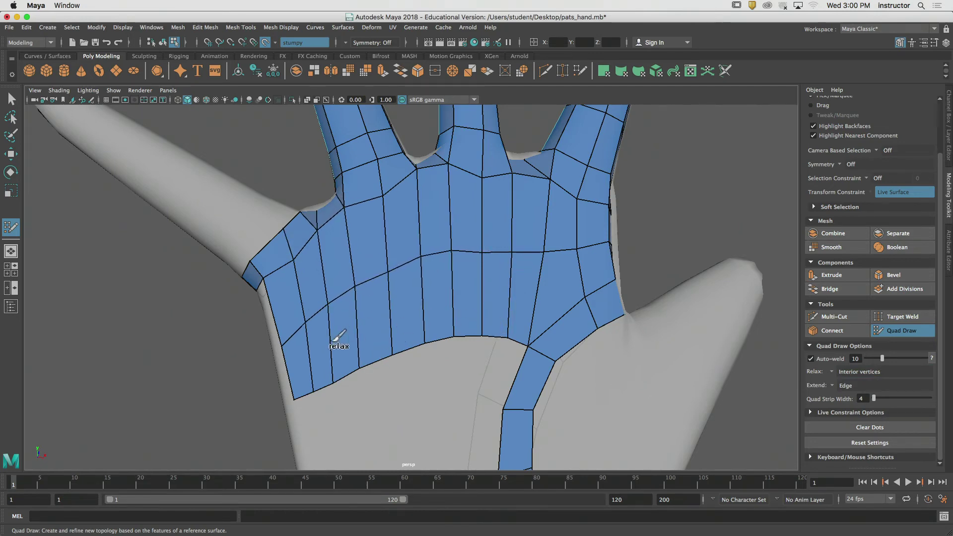
mouse_move(335, 334)
shift+mouse_down()
mouse_move(485, 240)
mouse_move(528, 243)
mouse_move(440, 263)
mouse_move(490, 254)
shift+mouse_up()
alt+middle_drag(489, 253, 484, 242)
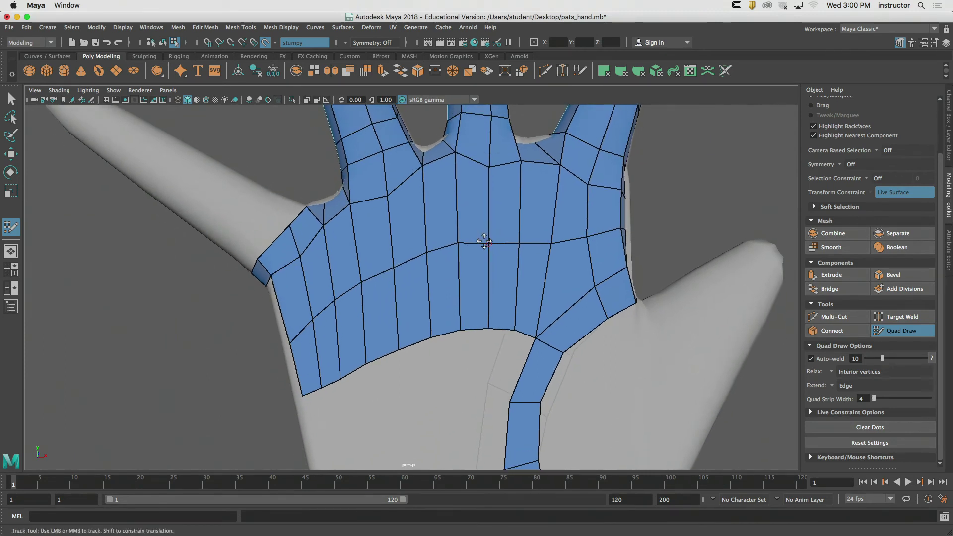
Examine the quad columns across the palm rows and the open area down to the wrist
alt+drag(532, 213, 553, 224)
alt+middle_drag(516, 237, 515, 210)
alt+middle_drag(455, 232, 474, 224)
alt+right_drag(475, 224, 386, 245)
alt+middle_drag(430, 244, 471, 184)
alt+right_drag(484, 194, 362, 217)
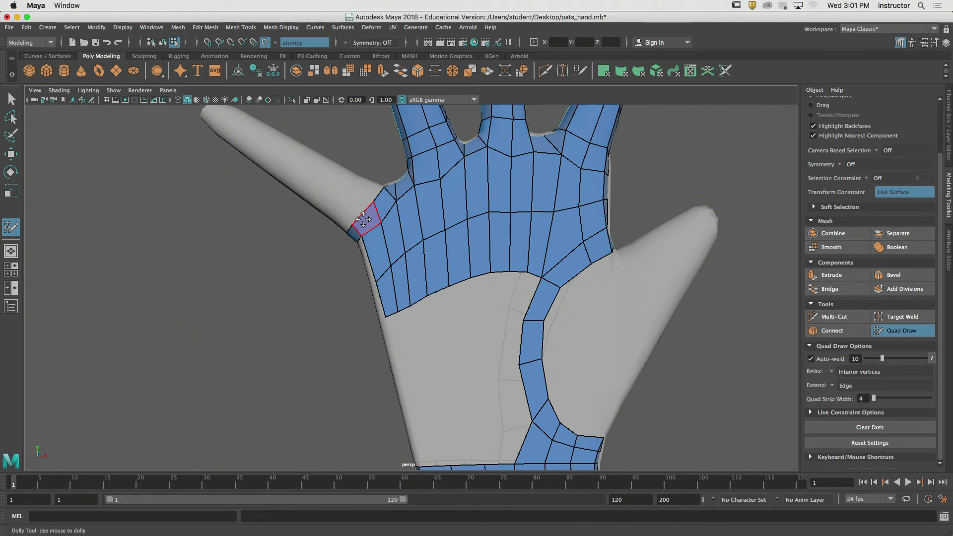
alt+middle_drag(538, 162, 509, 183)
alt+middle_drag(424, 213, 444, 159)
alt+right_drag(473, 198, 519, 197)
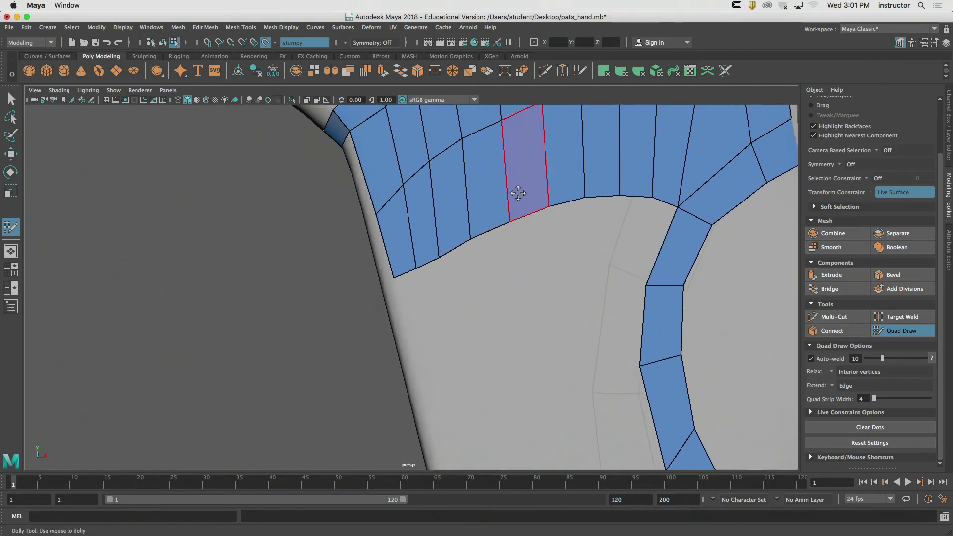
alt+middle_drag(517, 193, 495, 253)
Activate Multi-Cut over the palm and consult the Slice stage of the Mesh Reduction diagram in Chrome before returning to Maya
click(830, 318)
alt+middle_drag(431, 245, 442, 266)
alt+middle_drag(384, 241, 358, 242)
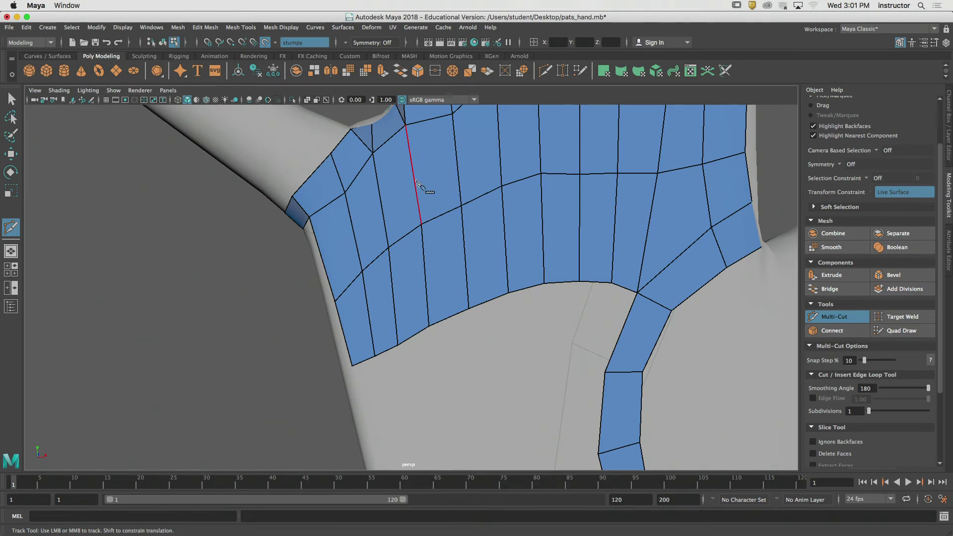
alt+middle_drag(457, 133, 460, 170)
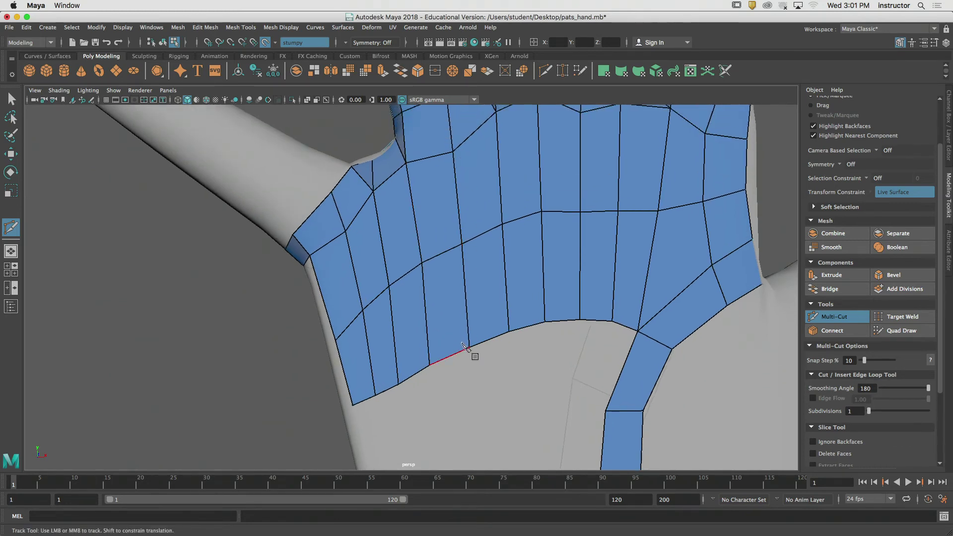
key(super+Tab)
click(336, 282)
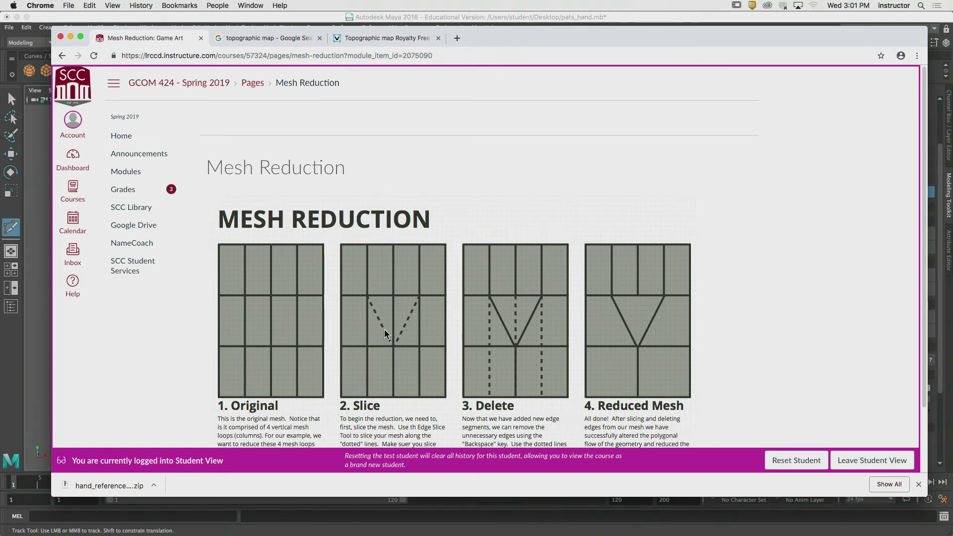
key(super+Tab)
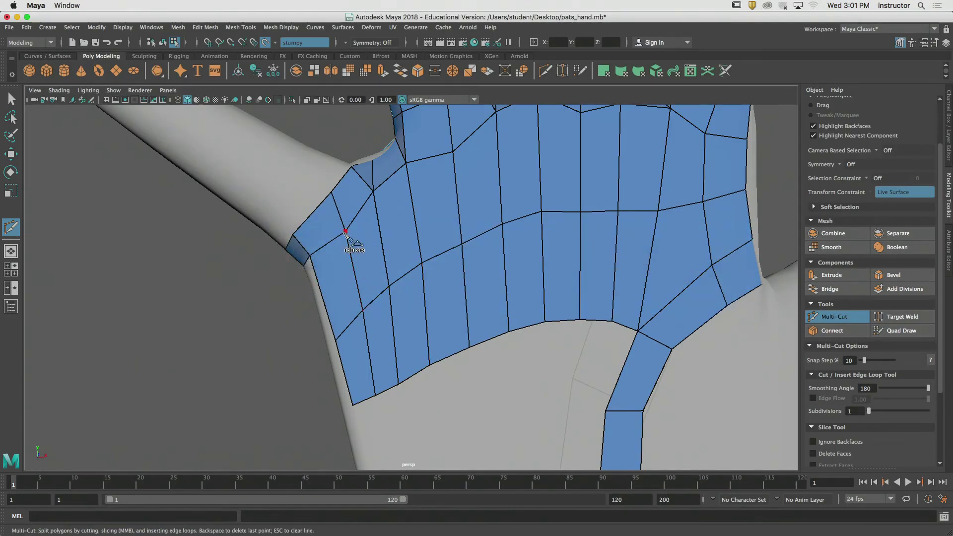
Try a V-shaped Multi-Cut in the upper palm row, spanning the two columns between the pinky and ring finger bases
click(346, 231)
click(389, 286)
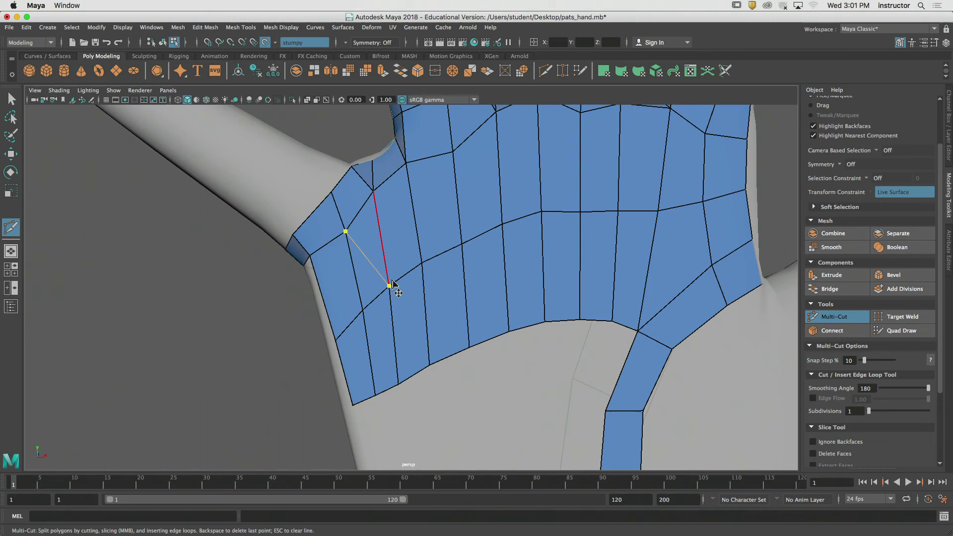
click(406, 164)
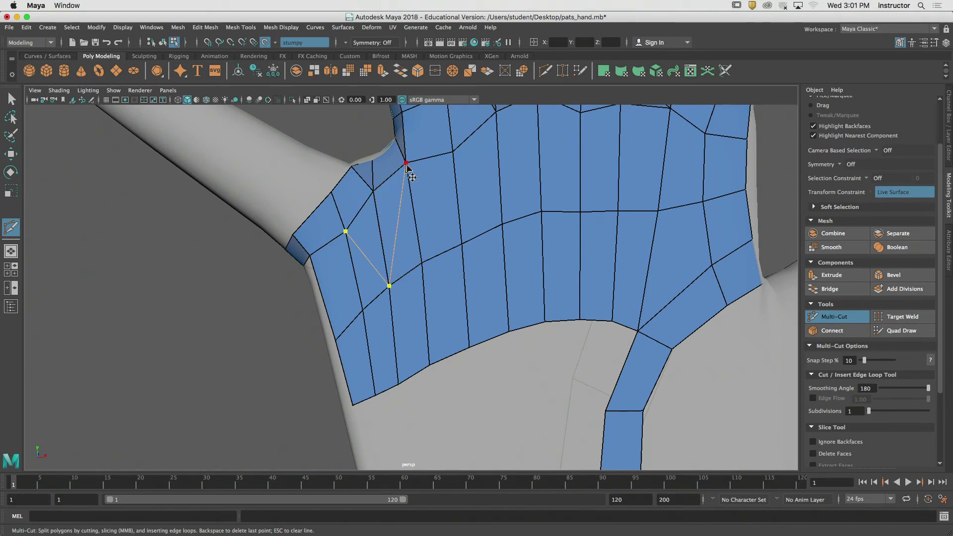
right_click(406, 164)
Discard the newly started cut points and undo the V-shaped cut between the pinky and ring finger bases
click(470, 347)
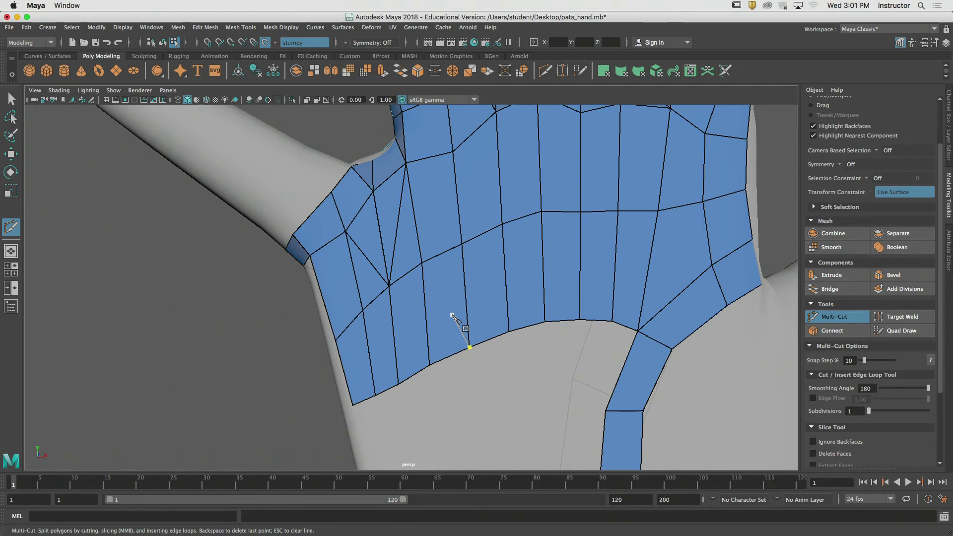
mouse_move(460, 240)
alt+mouse_down()
mouse_move(466, 228)
mouse_move(454, 241)
mouse_move(473, 238)
alt+mouse_up()
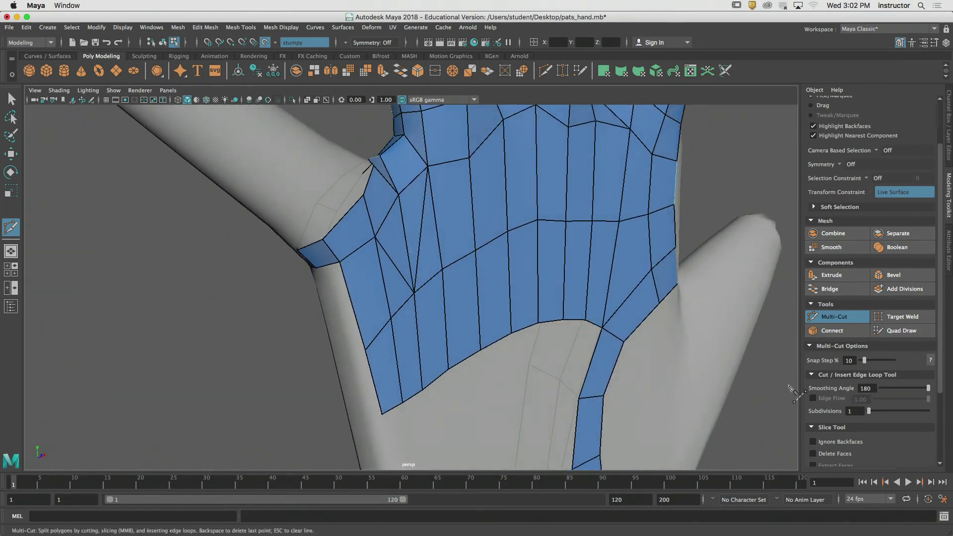
click(914, 334)
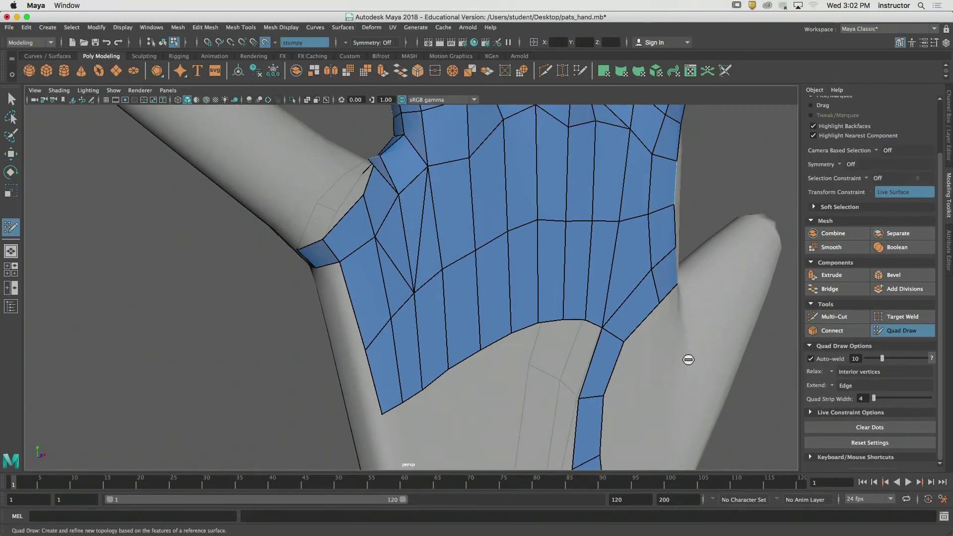
click(843, 320)
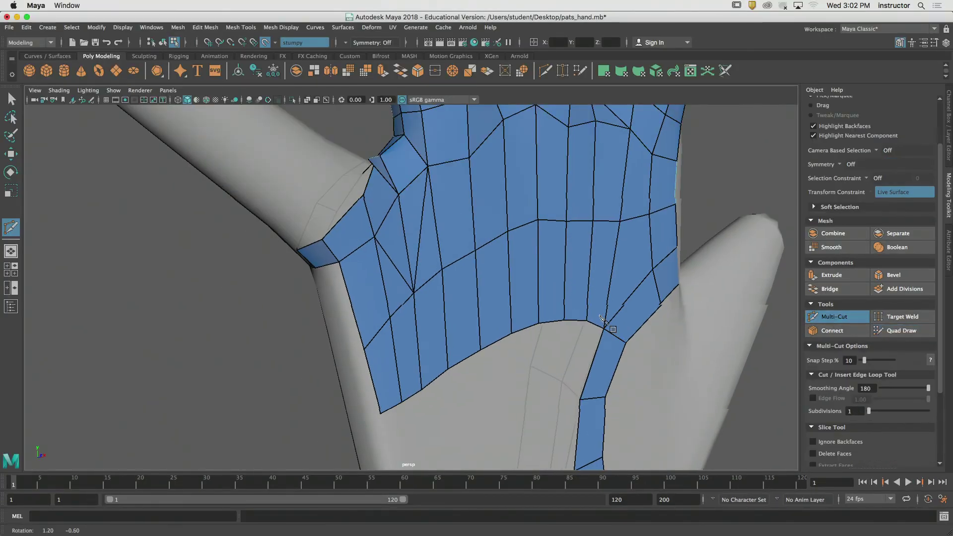
mouse_move(671, 293)
alt+mouse_down()
mouse_move(537, 307)
mouse_move(591, 315)
mouse_move(496, 309)
mouse_move(461, 293)
alt+mouse_up()
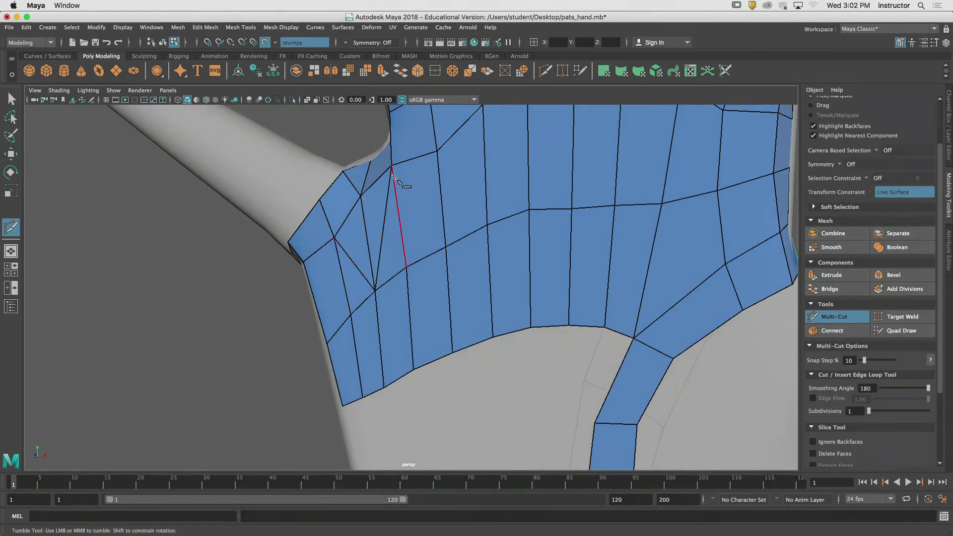
click(392, 166)
alt+drag(409, 198, 410, 268)
alt+middle_drag(467, 212, 467, 233)
alt+right_drag(467, 232, 460, 251)
mouse_move(459, 251)
alt+middle_down()
mouse_move(448, 253)
mouse_move(468, 240)
alt+middle_up()
mouse_move(459, 262)
alt+mouse_down()
mouse_move(485, 252)
mouse_move(453, 258)
alt+mouse_up()
key(super+z)
alt+middle_drag(462, 269, 489, 237)
Cut a V across the two upper palm columns below the ring finger, meeting at the row's lower middle vertex
click(442, 199)
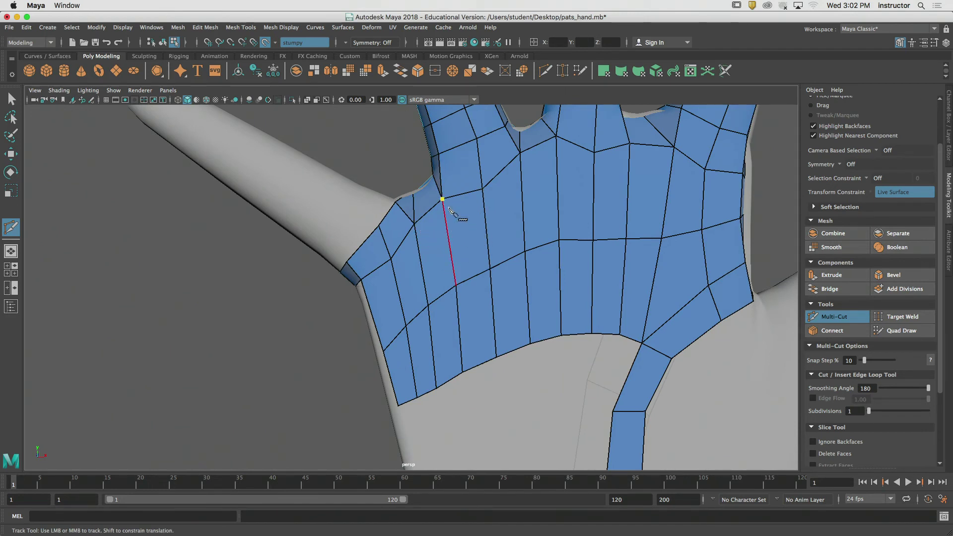
click(491, 269)
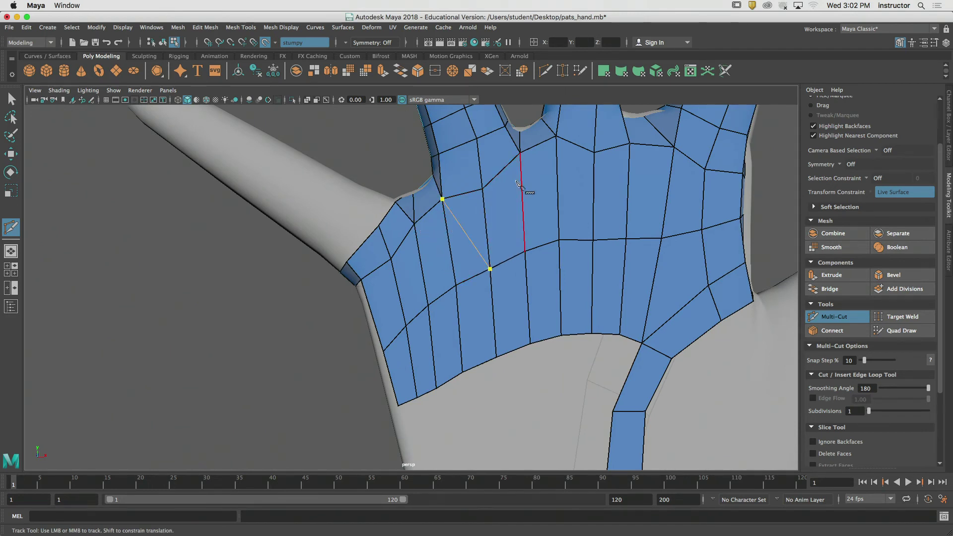
click(520, 152)
key(Return)
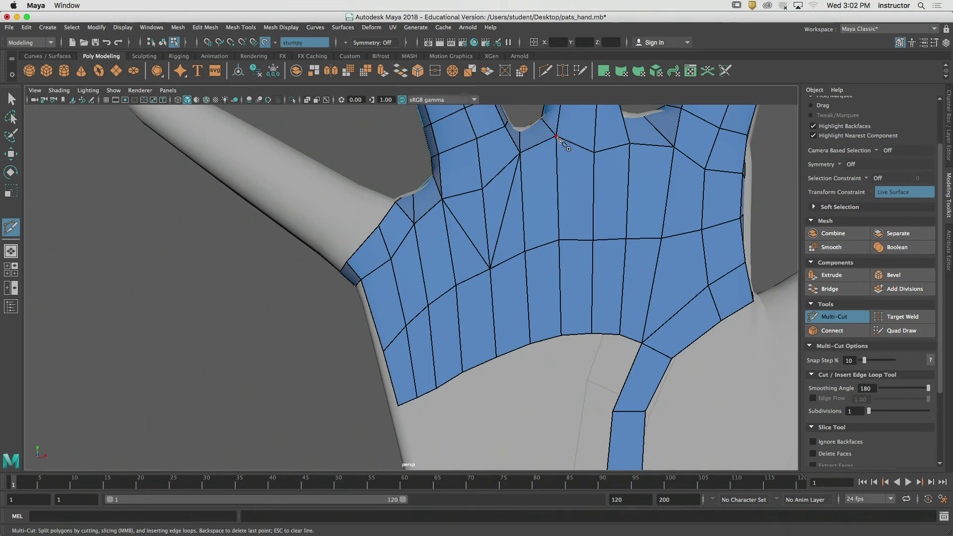
Cut a matching V across the two upper palm columns below the middle finger, meeting at the row's lower middle vertex
click(556, 137)
click(594, 240)
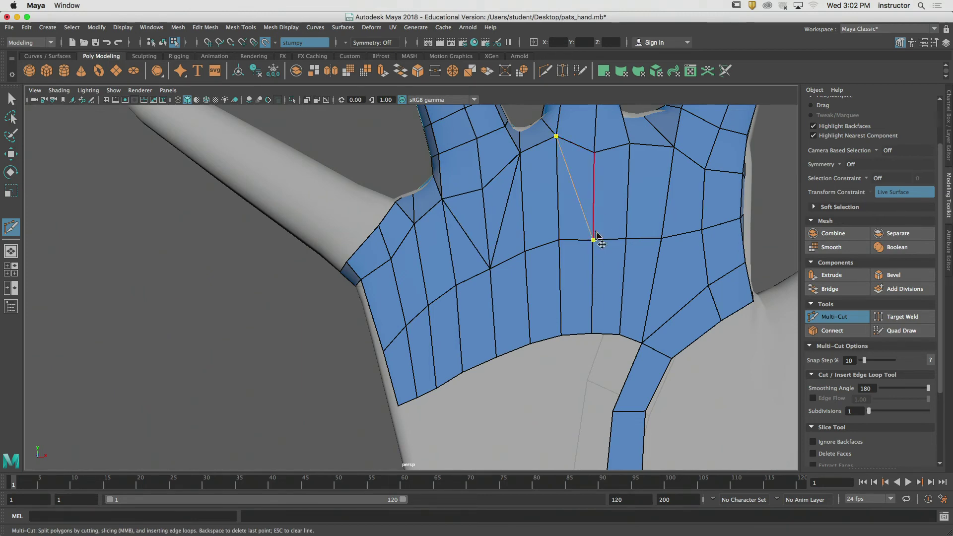
click(632, 146)
alt+middle_drag(671, 161, 656, 191)
alt+right_drag(656, 191, 640, 183)
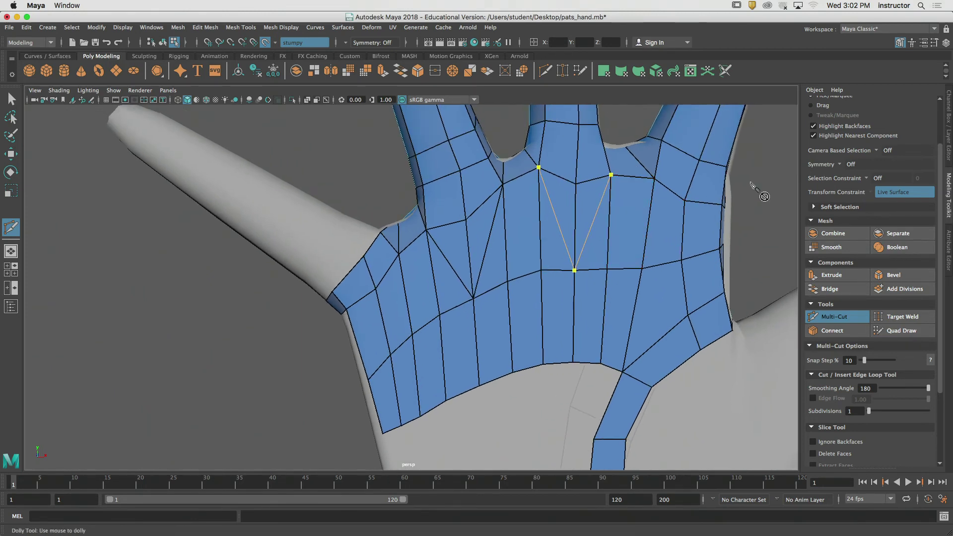
key(Return)
mouse_move(760, 192)
alt+mouse_down()
mouse_move(673, 187)
mouse_move(792, 187)
mouse_move(671, 192)
mouse_move(747, 188)
alt+mouse_up()
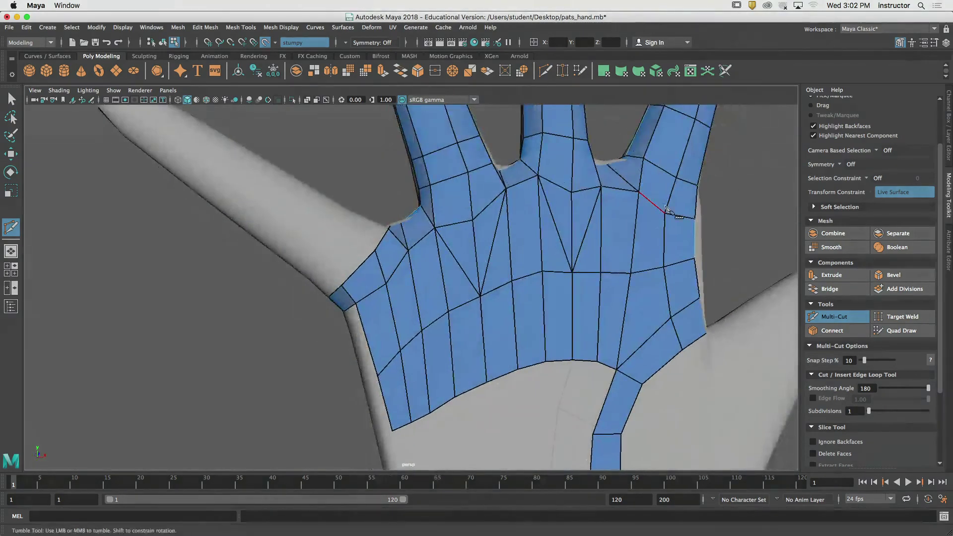
alt+middle_drag(612, 221, 598, 196)
alt+right_drag(597, 196, 585, 193)
Leave Multi-Cut, open the Outliner and hide the stumpy mesh to isolate the retopology mesh
click(823, 318)
mouse_move(607, 243)
alt+mouse_down()
mouse_move(622, 254)
mouse_move(610, 249)
alt+mouse_up()
alt+drag(477, 258, 630, 257)
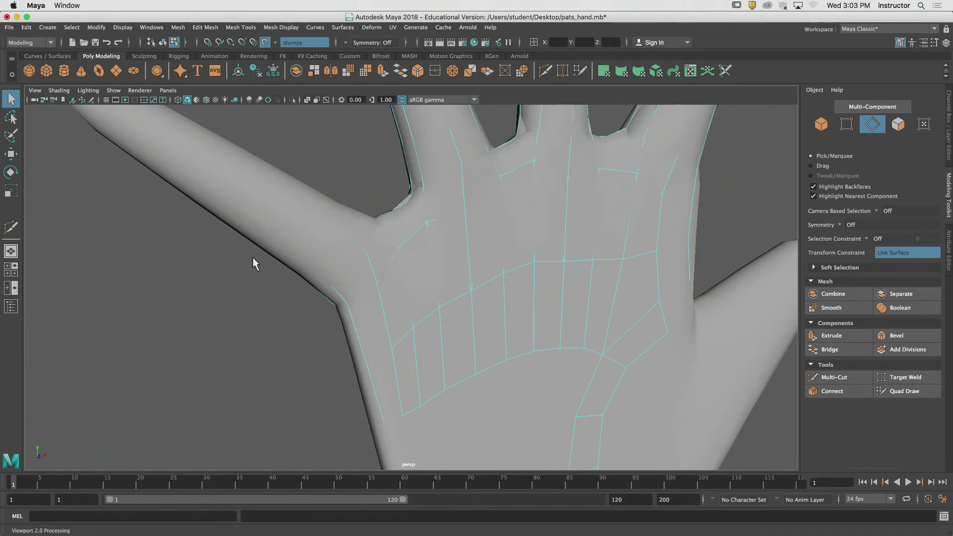
click(151, 27)
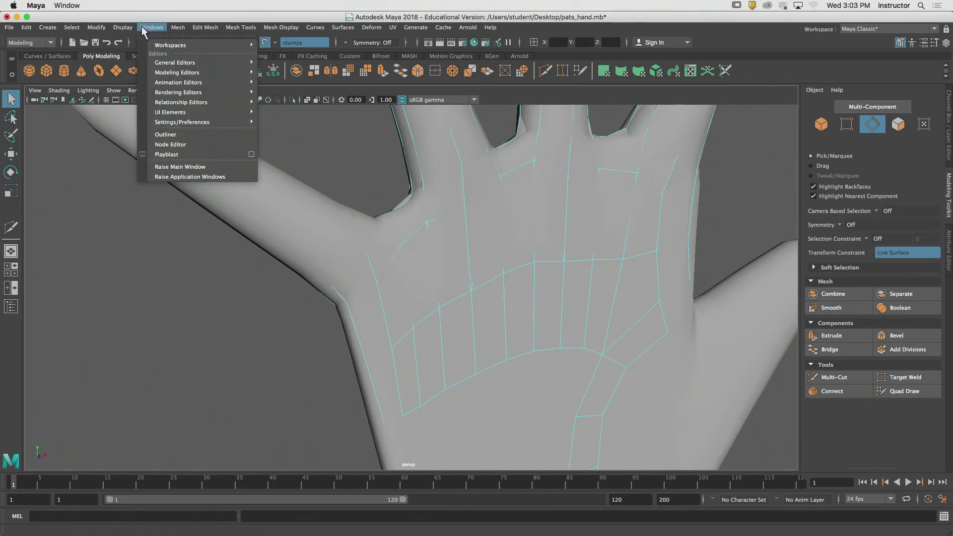
click(165, 135)
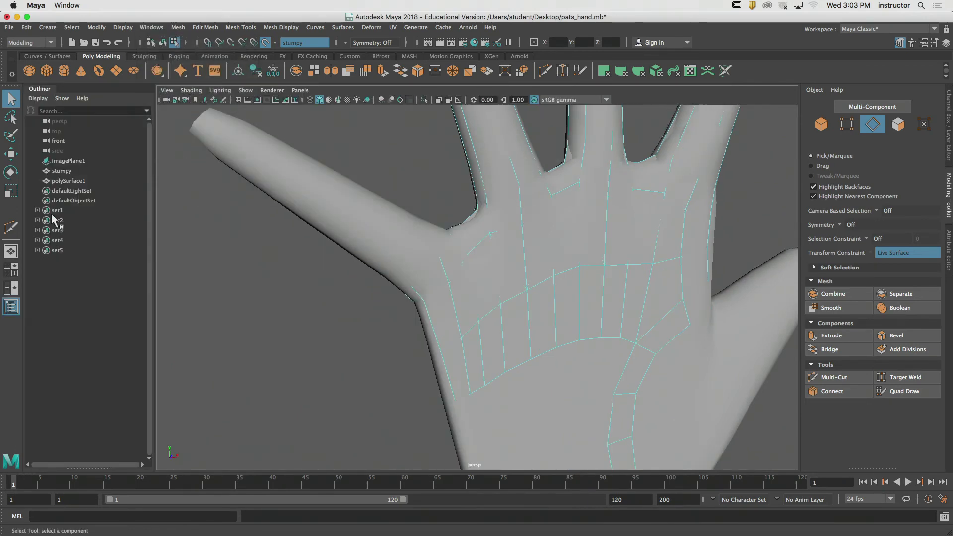
click(62, 170)
mouse_move(373, 266)
alt+right_down()
mouse_move(413, 277)
mouse_move(378, 268)
alt+right_up()
click(123, 28)
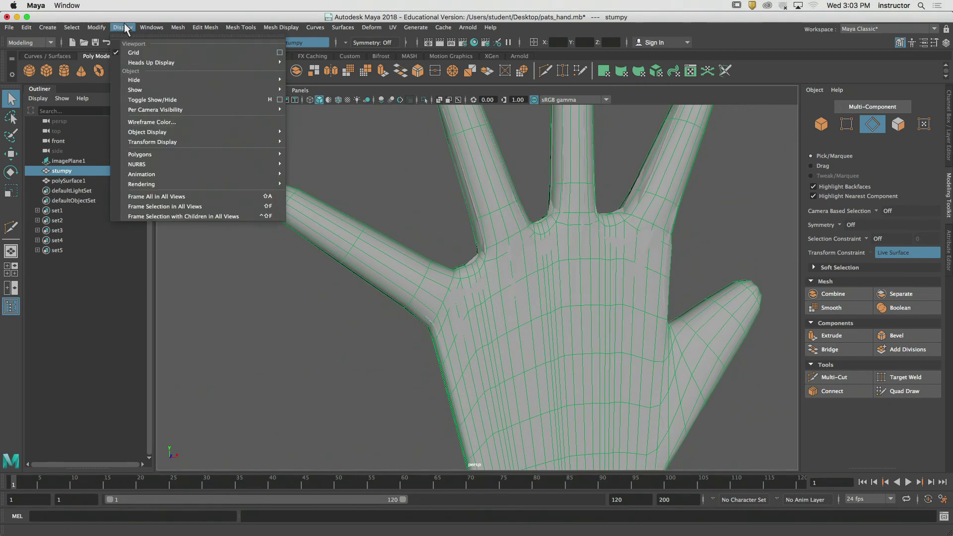
click(311, 92)
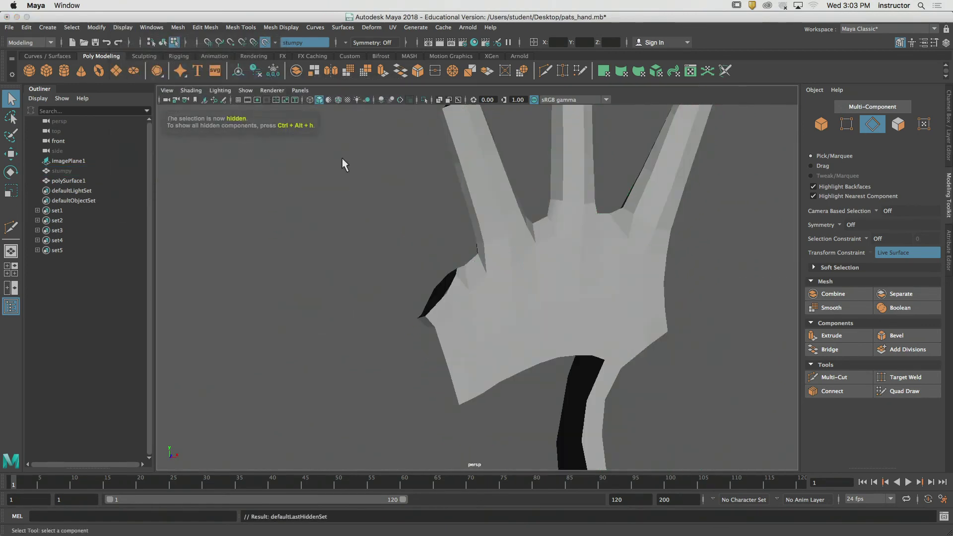
alt+drag(342, 157, 505, 252)
alt+right_drag(520, 244, 514, 257)
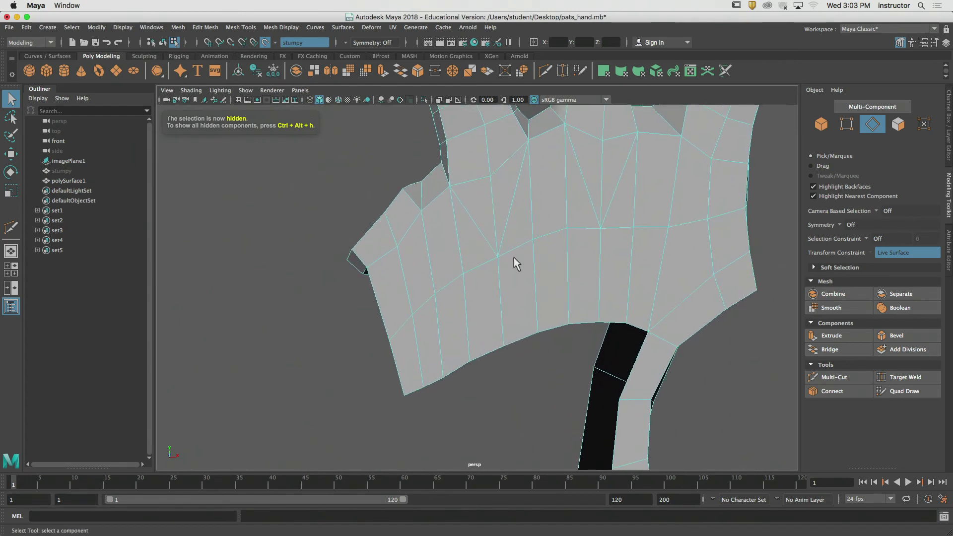
alt+drag(514, 257, 481, 258)
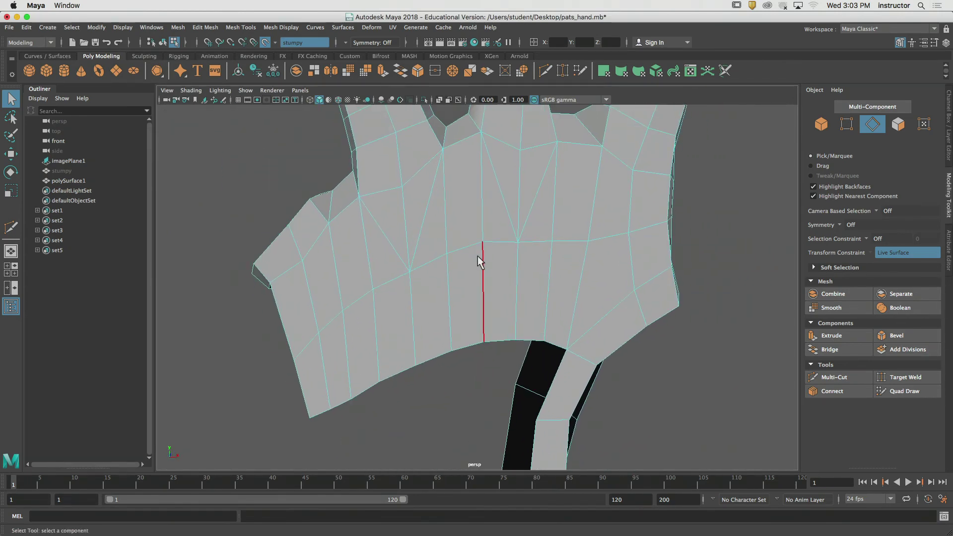
Switch to Chrome to check the Delete stage of the Mesh Reduction diagram, and return to Maya
key(super+Tab)
click(310, 268)
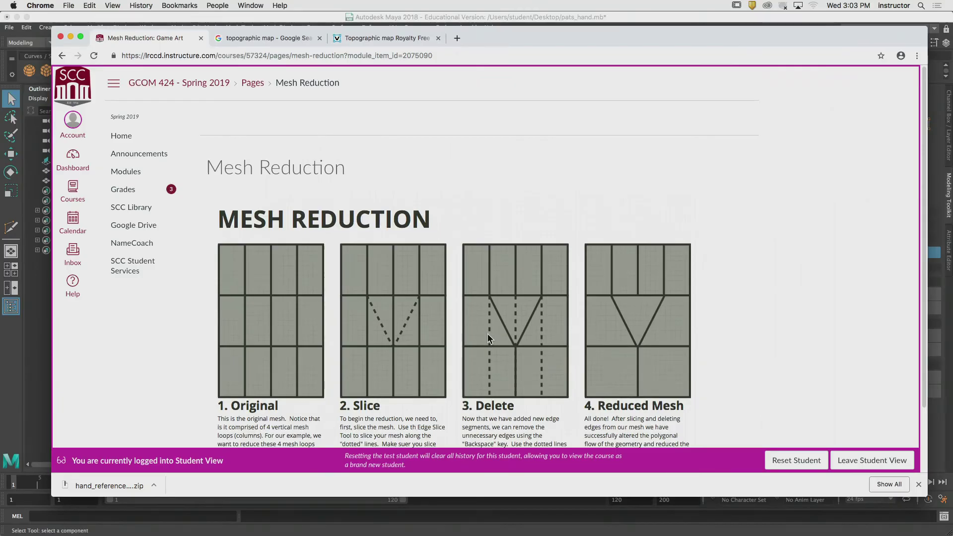
key(super+Tab)
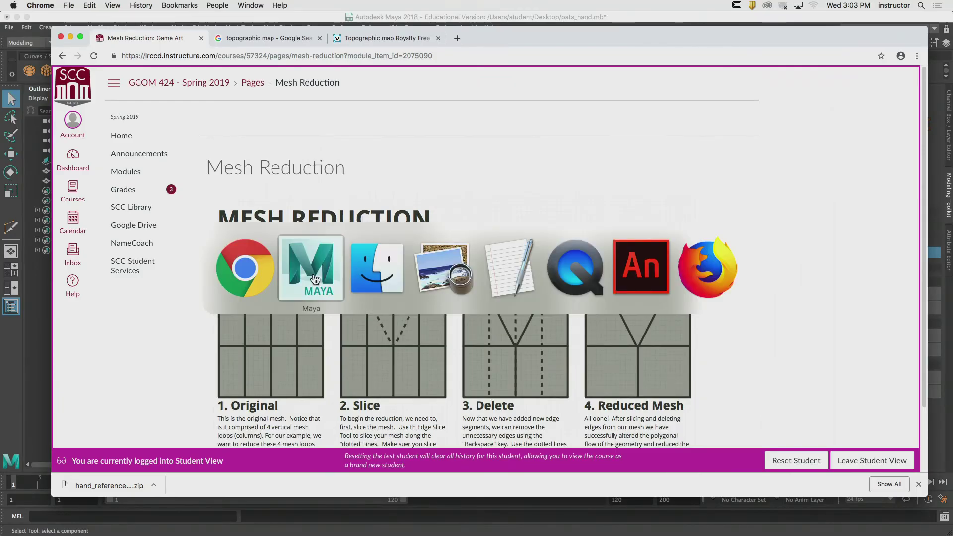
Delete the two vertical palm edge loops that flank the centre line of the V below the ring finger
double_click(376, 256)
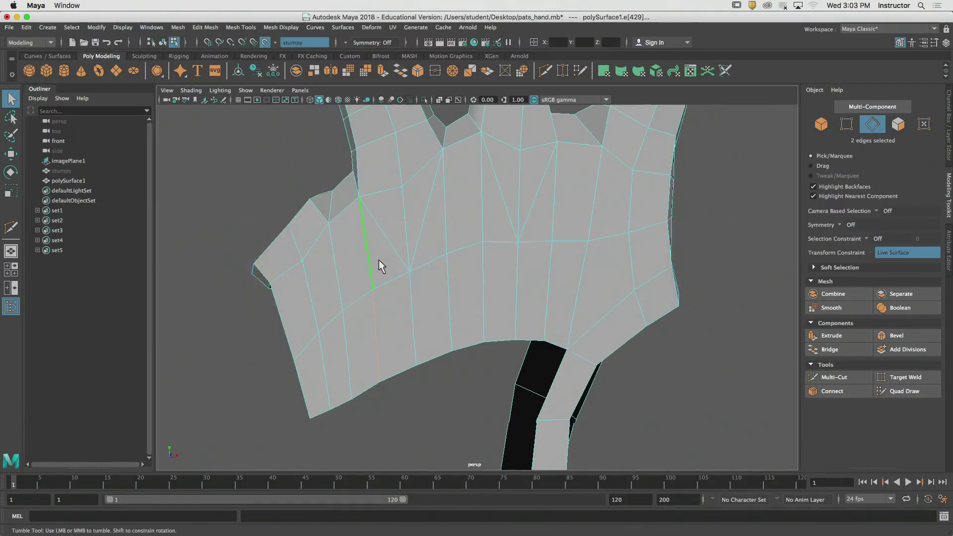
alt+drag(379, 260, 455, 268)
shift+double_click(452, 230)
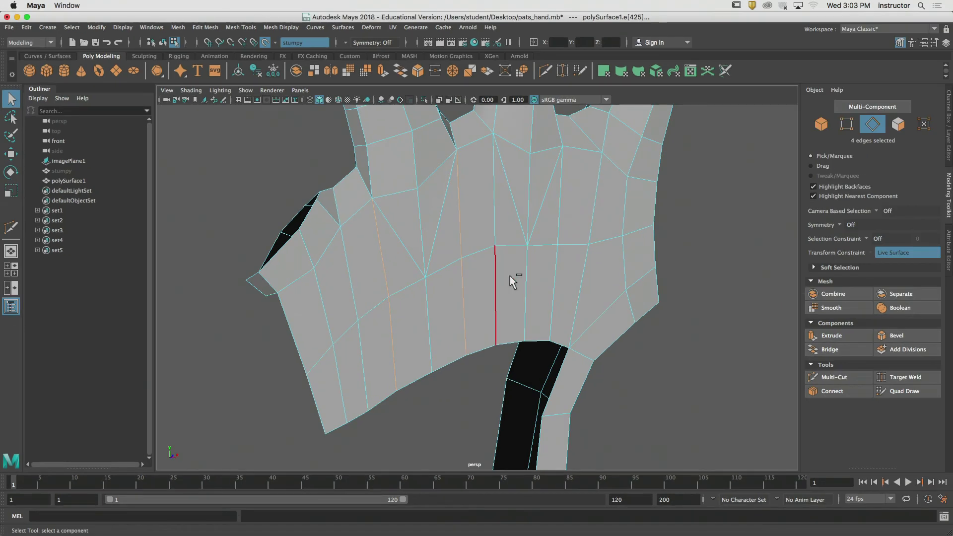
mouse_move(510, 276)
alt+mouse_down()
mouse_move(486, 260)
mouse_move(509, 274)
alt+mouse_up()
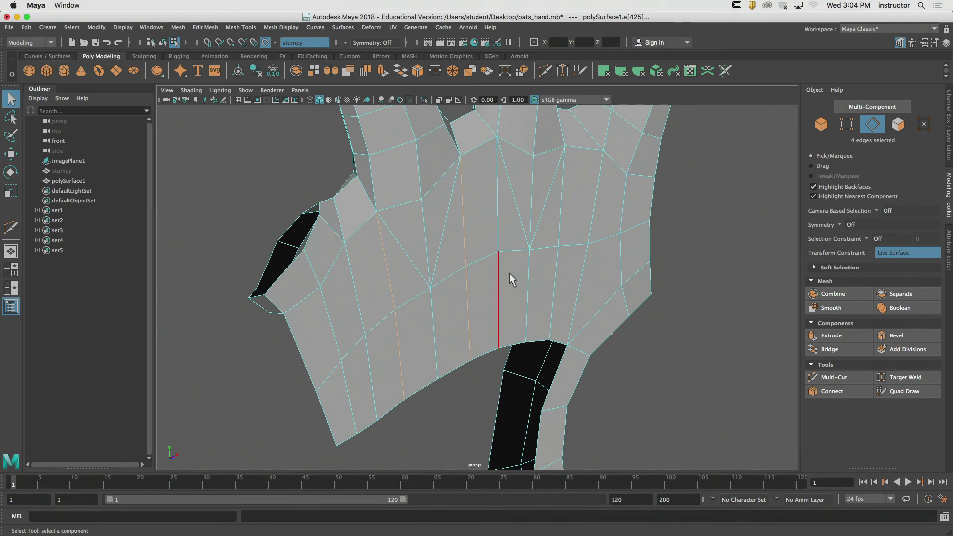
key(Delete)
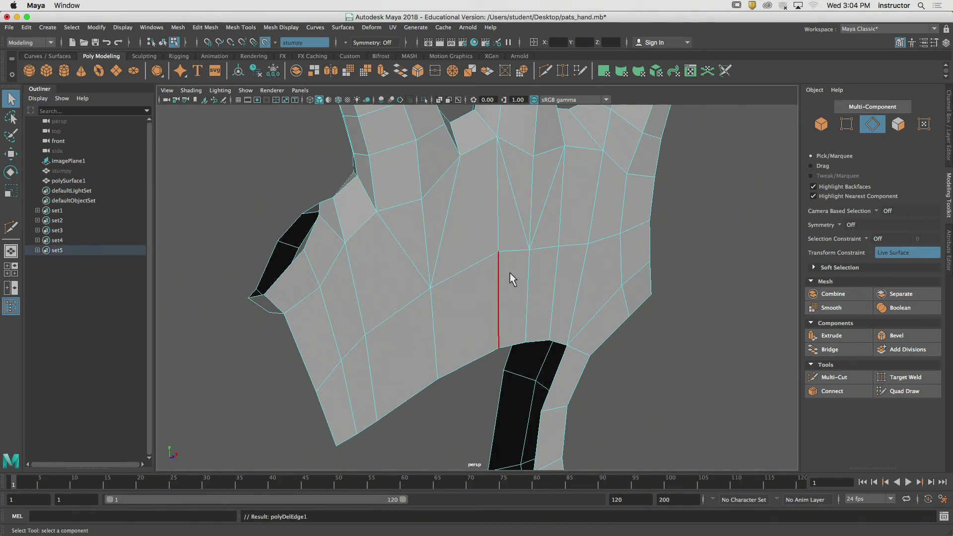
Delete the remaining centre edge inside the V below the ring finger
alt+drag(418, 229, 402, 219)
click(406, 227)
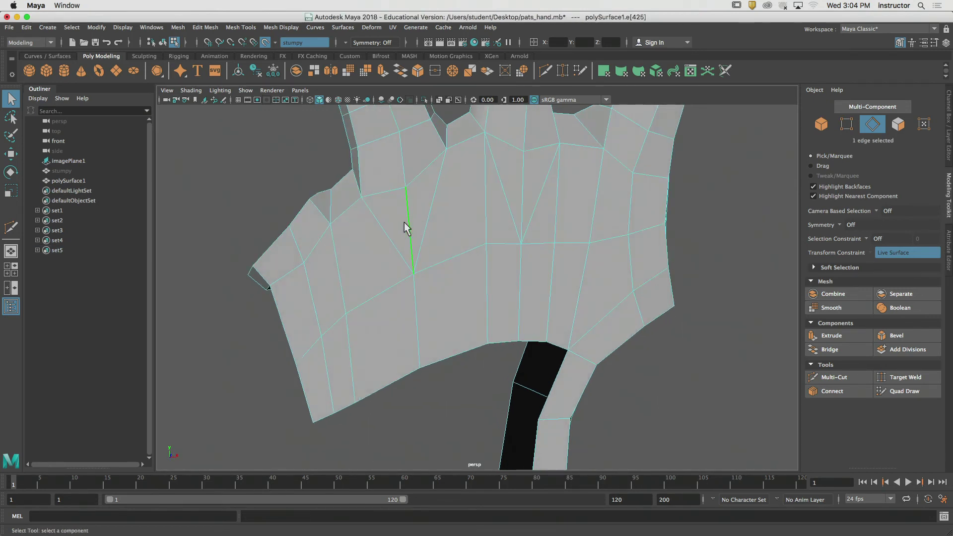
key(Delete)
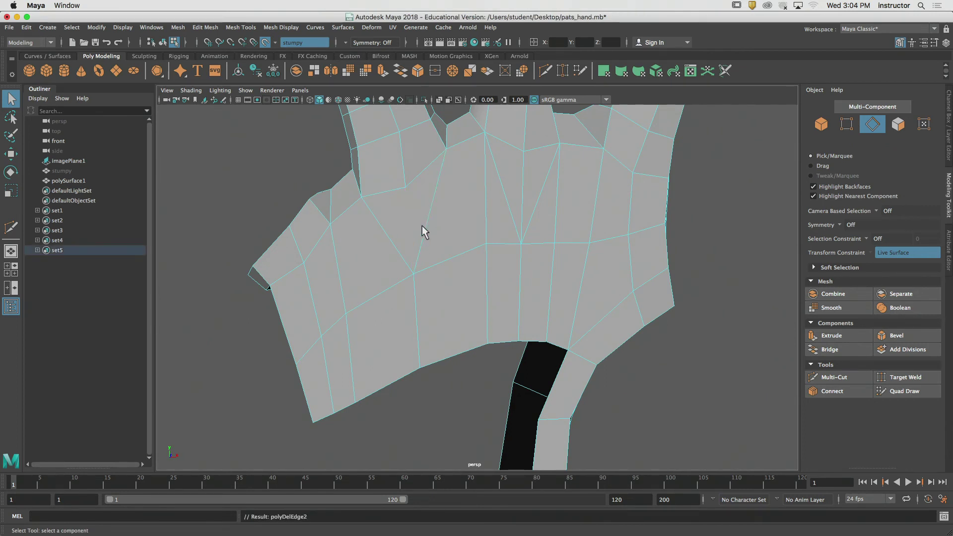
Delete the two vertical edge loops flanking the V below the middle finger, together with the V's upper centre edge
alt+drag(427, 216, 438, 217)
double_click(489, 202)
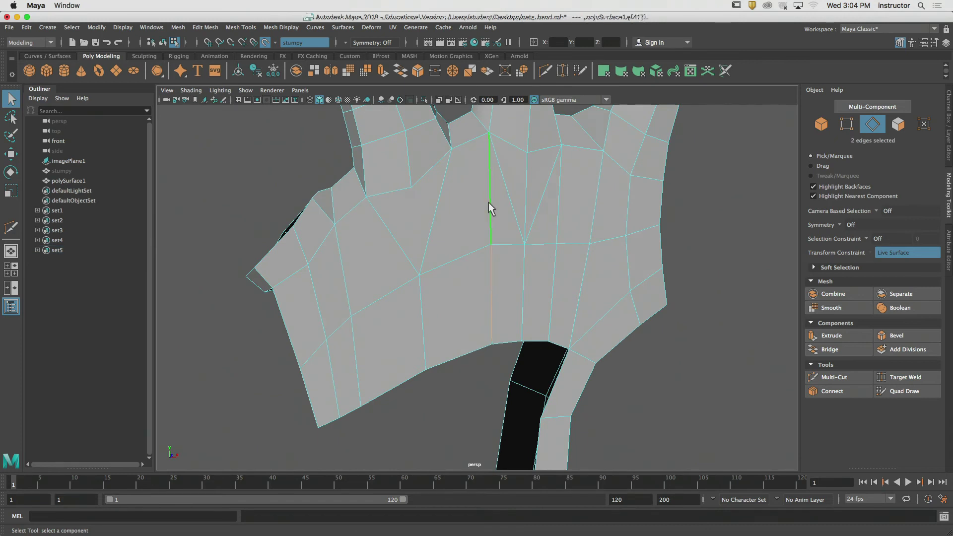
shift+double_click(559, 201)
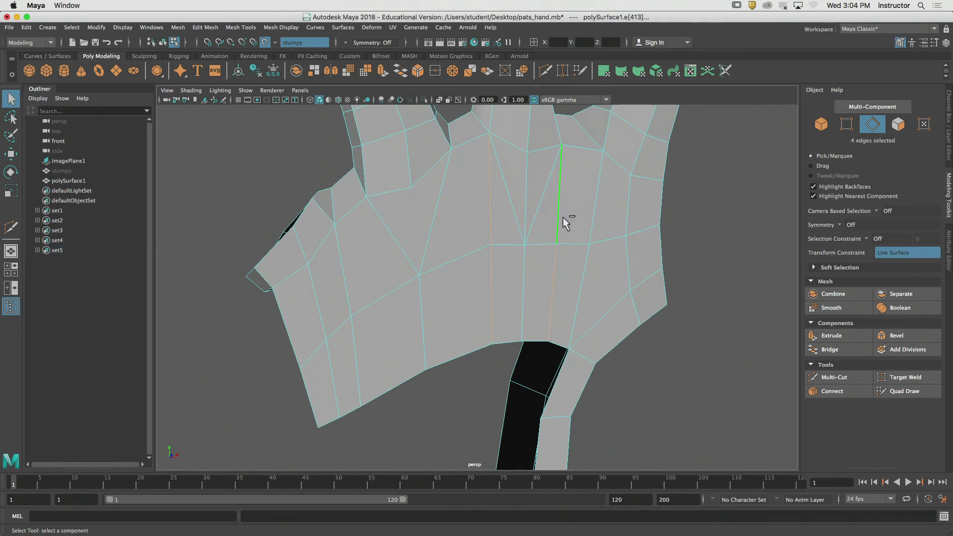
shift+click(528, 181)
key(Delete)
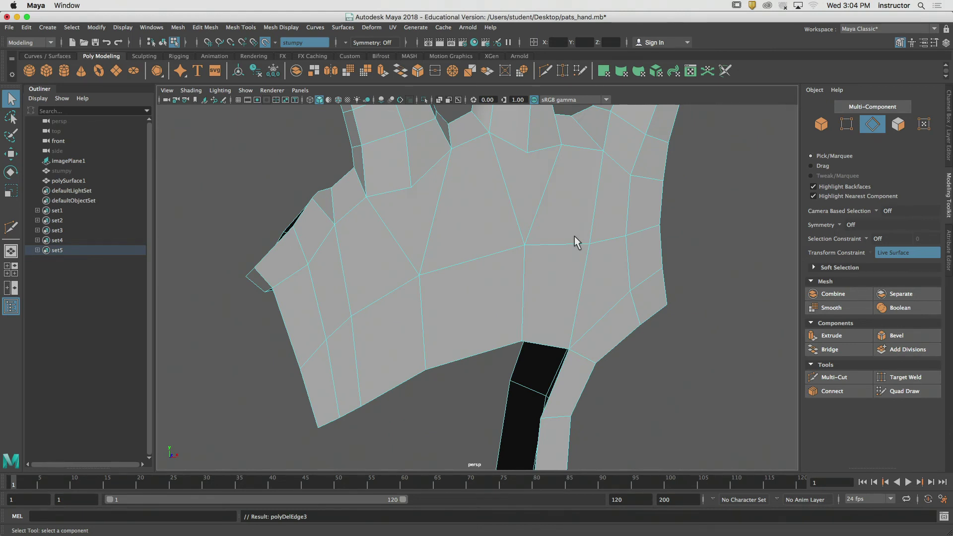
Select the palm's open lower border edges and the matching open wrist edges to compare their edge counts
alt+drag(535, 279, 522, 276)
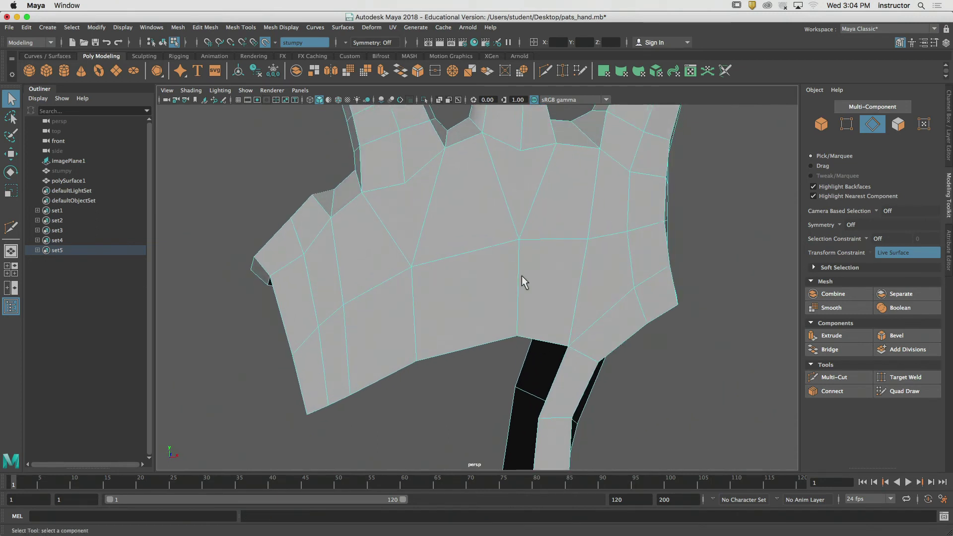
click(537, 335)
shift+click(472, 355)
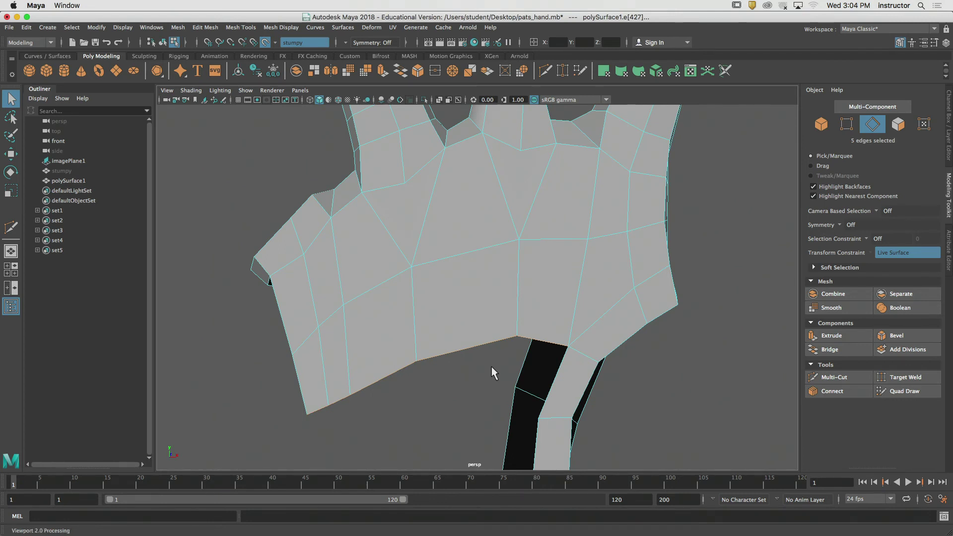
alt+drag(455, 350, 464, 312)
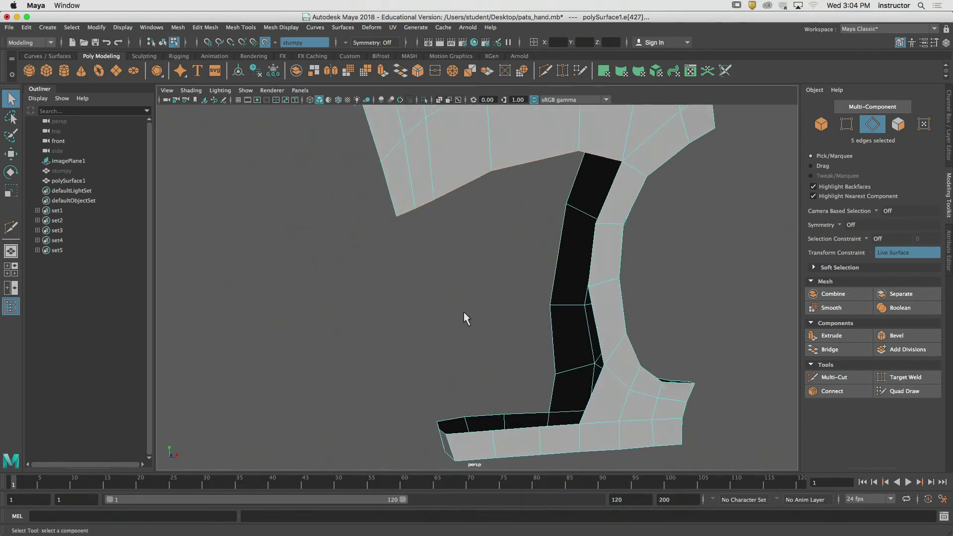
click(557, 428)
shift+click(520, 434)
shift+click(473, 434)
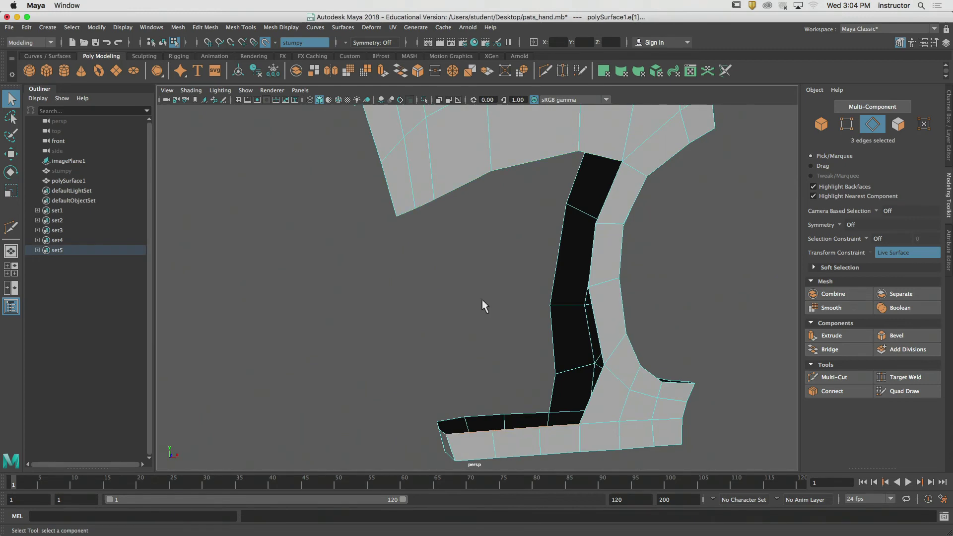
Cut a V with Multi-Cut across the two palm columns below the index finger, meeting at the lower middle vertex
alt+middle_drag(481, 299, 489, 398)
alt+drag(415, 299, 628, 316)
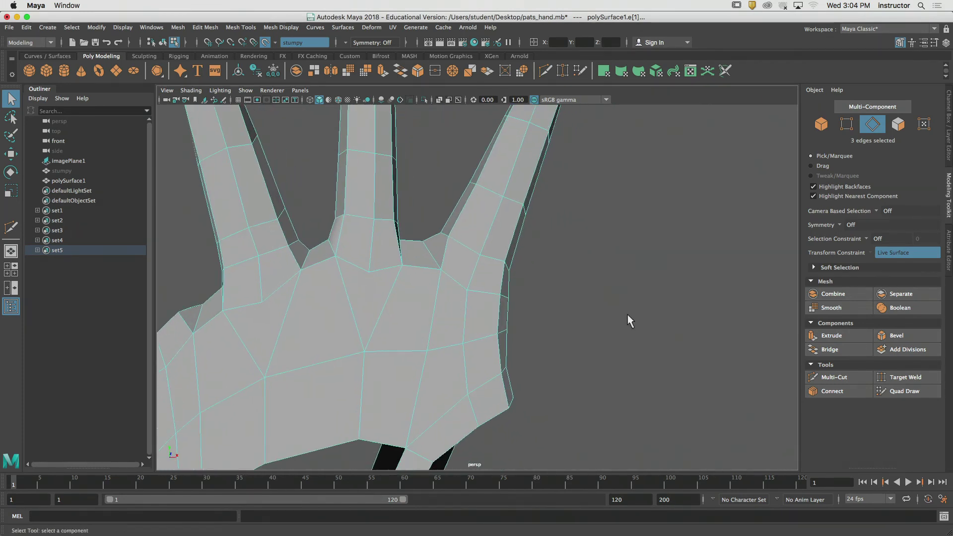
click(820, 375)
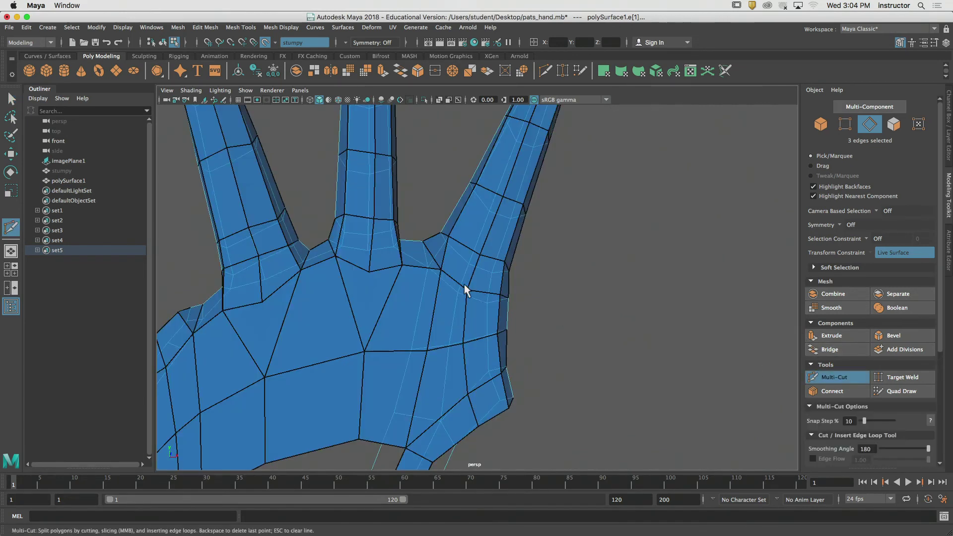
click(440, 269)
alt+drag(469, 347, 468, 330)
click(461, 345)
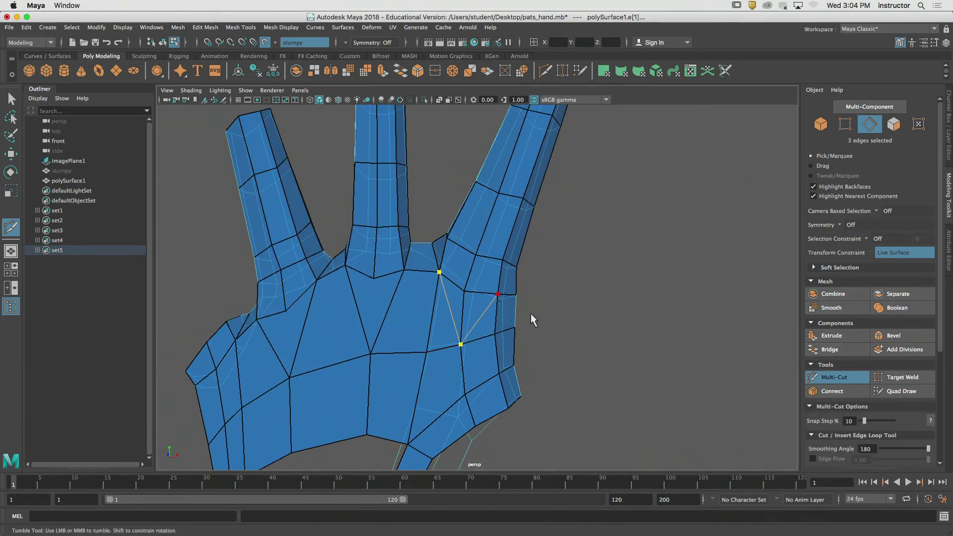
key(q)
Delete the two vertical edge loops flanking the V below the index finger and the centre edge inside it
alt+drag(552, 285, 581, 243)
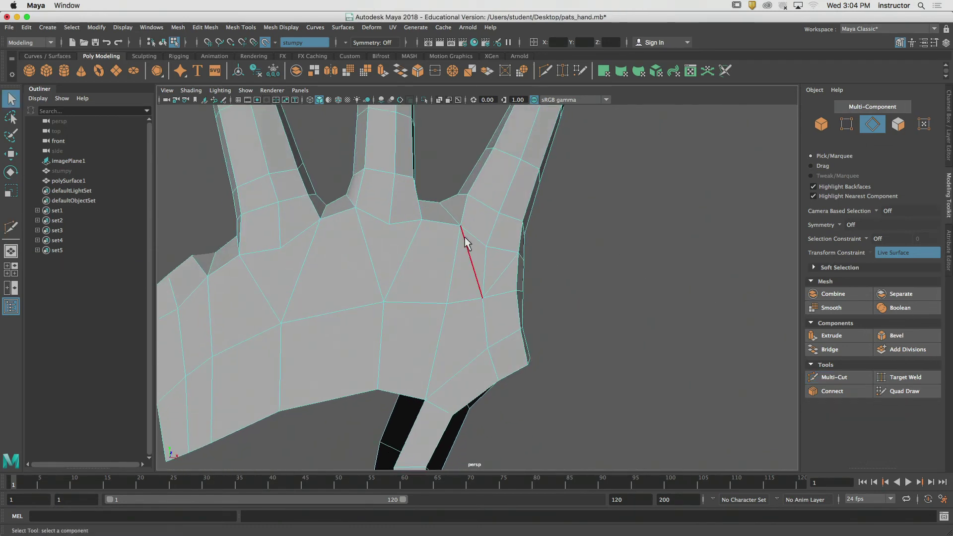
double_click(455, 256)
alt+drag(534, 277, 511, 279)
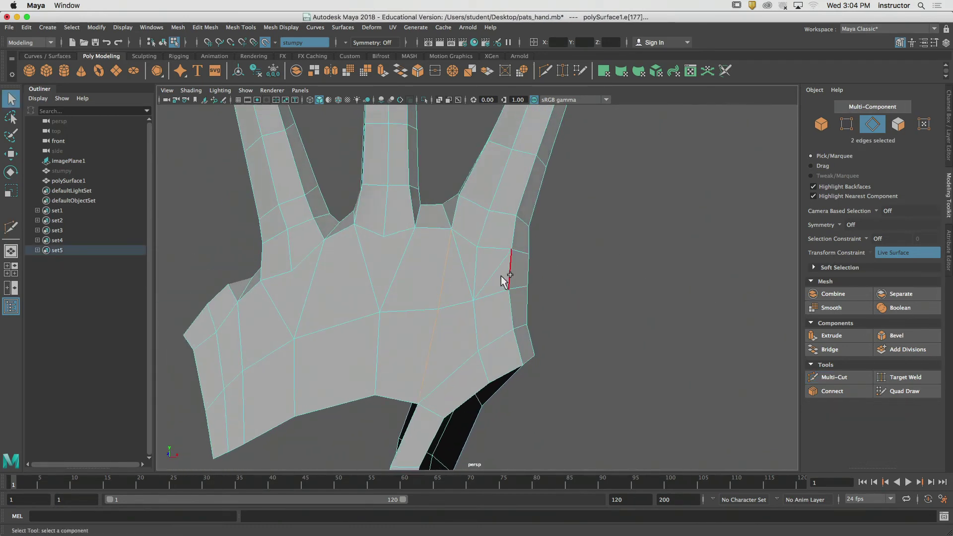
shift+double_click(508, 277)
key(ctrl+Delete)
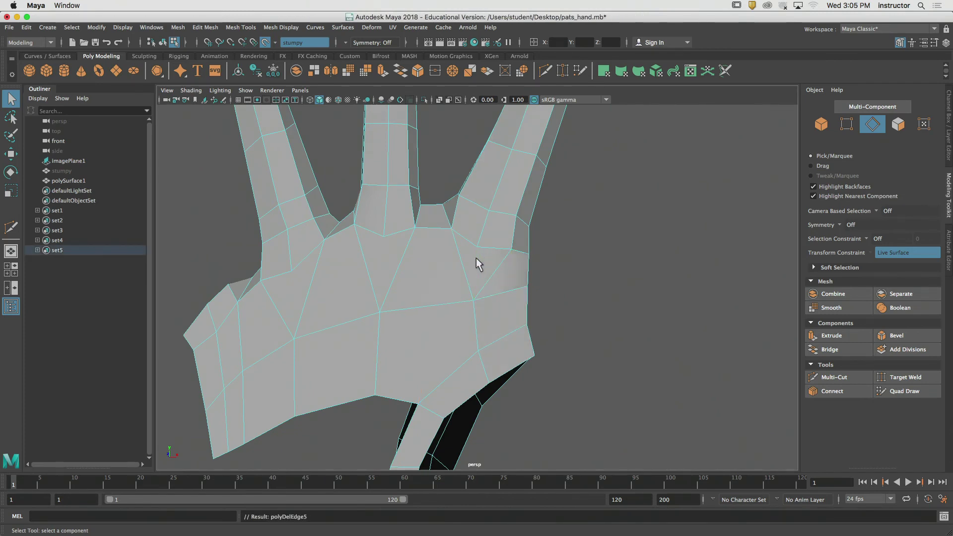
Cut a V with Multi-Cut across the two outer palm columns below the little finger, meeting at the lower middle vertex
alt+drag(476, 258, 457, 303)
alt+drag(426, 405, 358, 287)
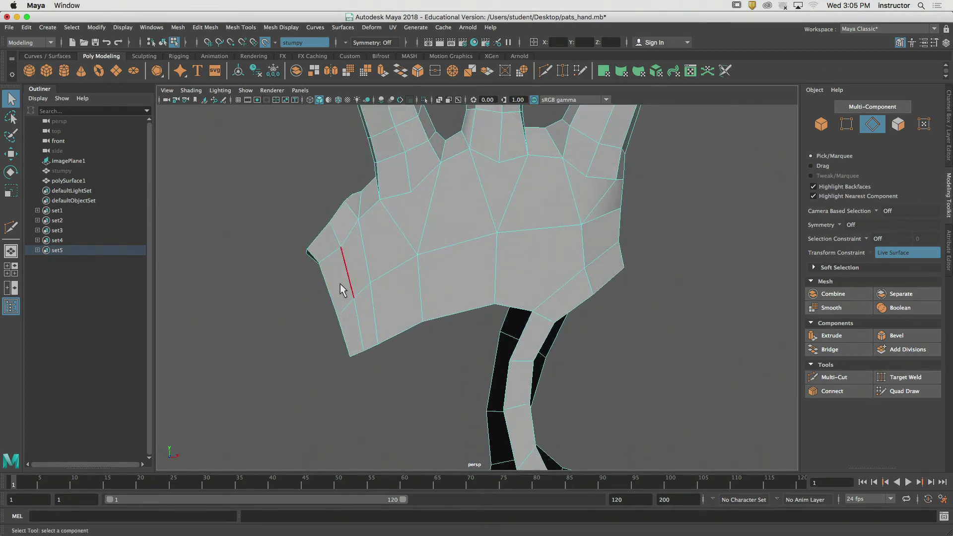
click(833, 376)
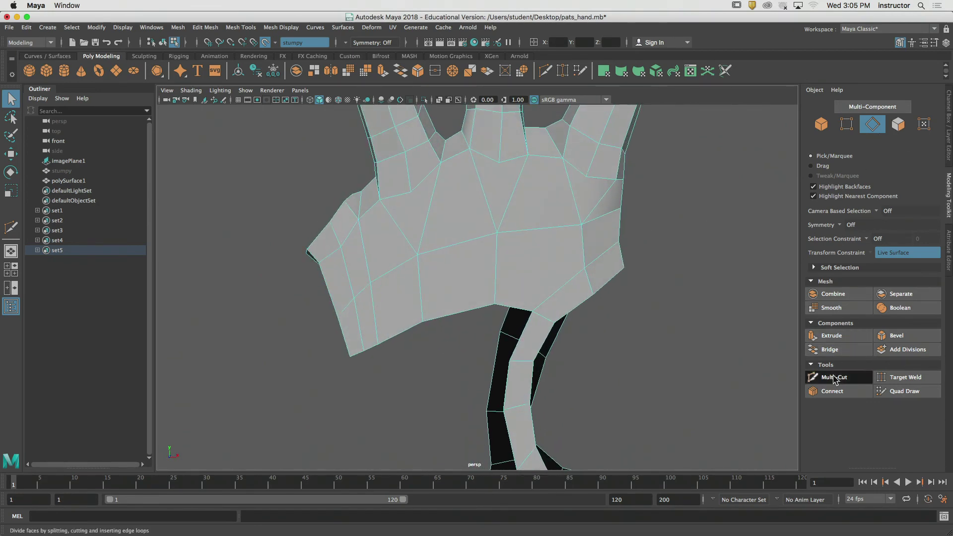
click(318, 262)
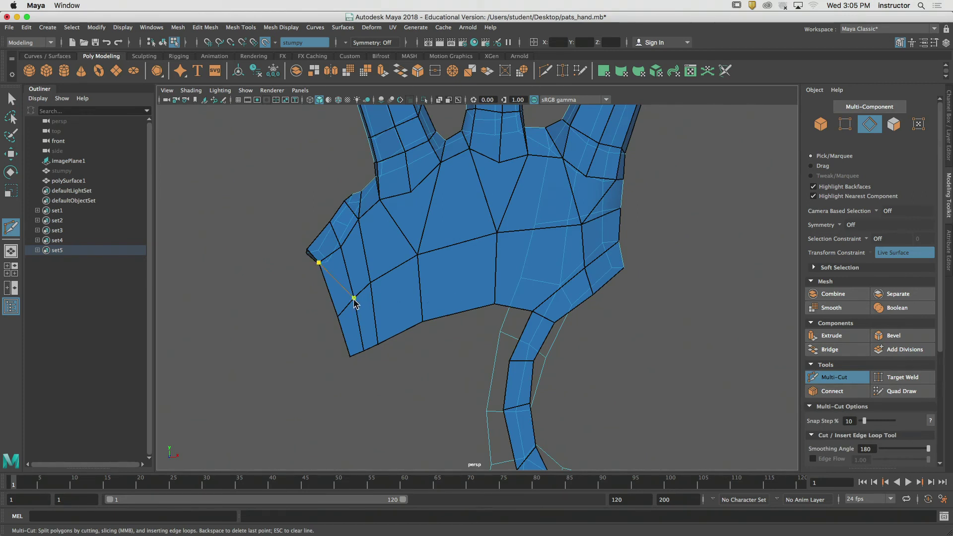
click(354, 299)
click(359, 223)
right_click(375, 233)
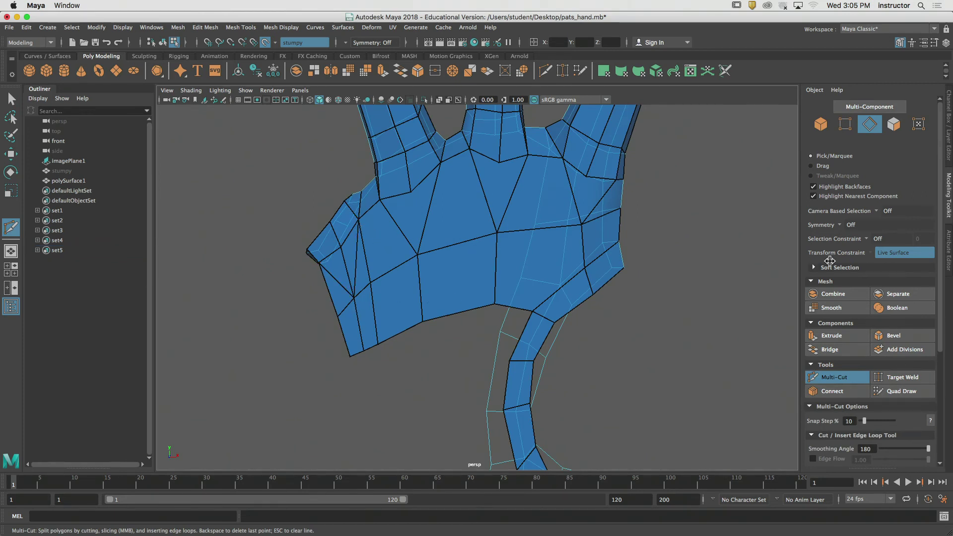
click(814, 377)
Delete the inner edge loop flanking the little-finger V and the centre edge inside the V
alt+drag(408, 282, 420, 281)
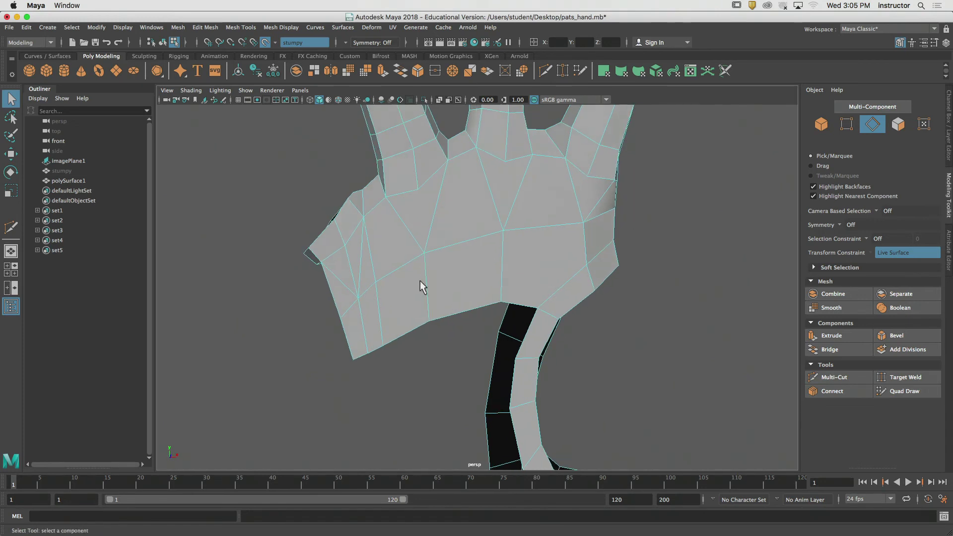
double_click(371, 267)
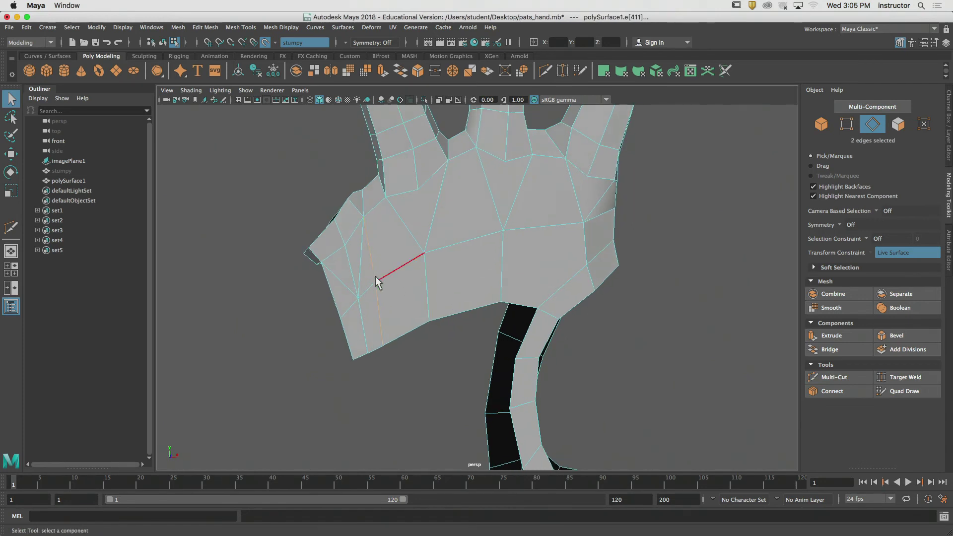
shift+click(353, 264)
key(ctrl+Delete)
Select the reduced palm's open lower border edges and compare them with the wrist strip
alt+drag(357, 284, 372, 295)
click(369, 342)
shift+click(403, 335)
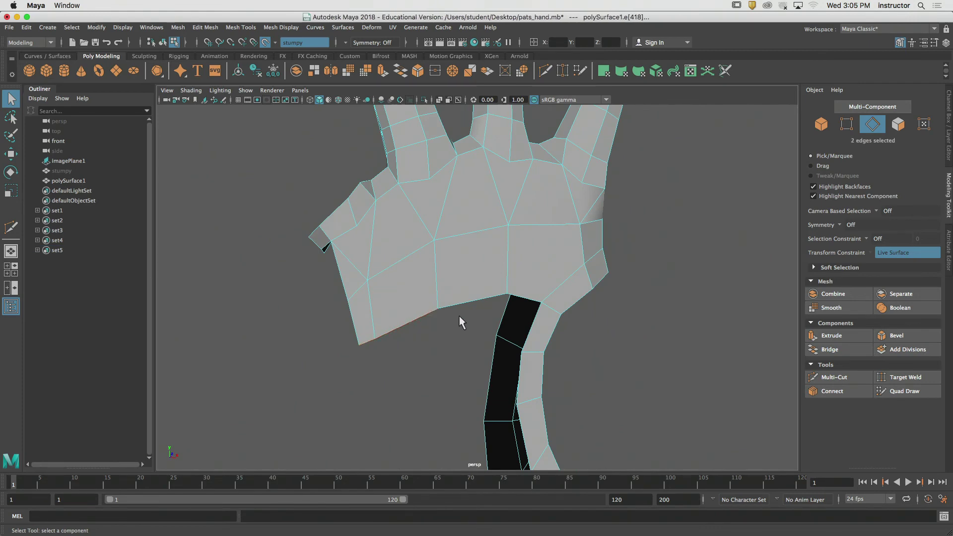
shift+click(522, 300)
alt+middle_drag(545, 302, 552, 245)
alt+right_drag(553, 245, 417, 271)
mouse_move(417, 271)
alt+mouse_down()
mouse_move(482, 274)
mouse_move(410, 273)
mouse_move(422, 275)
alt+mouse_up()
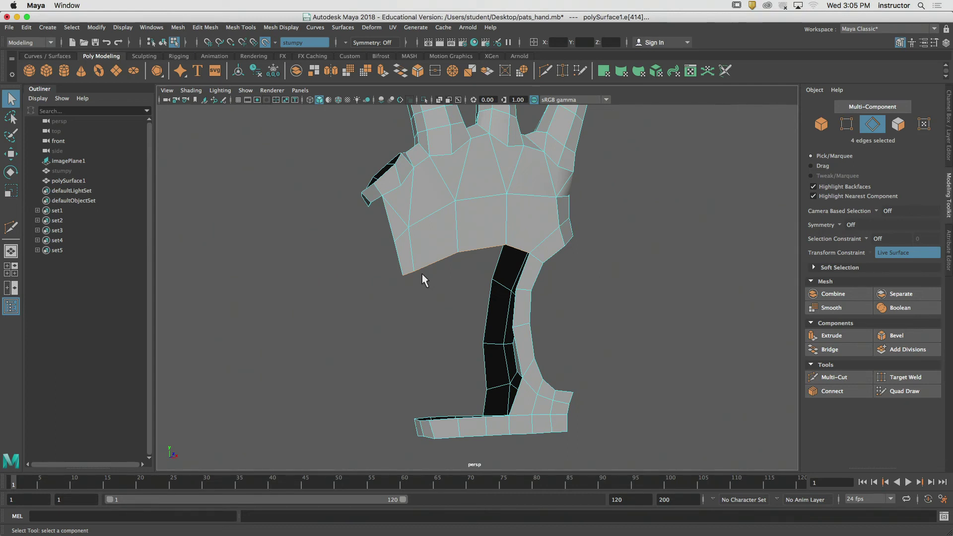
alt+drag(508, 250, 475, 239)
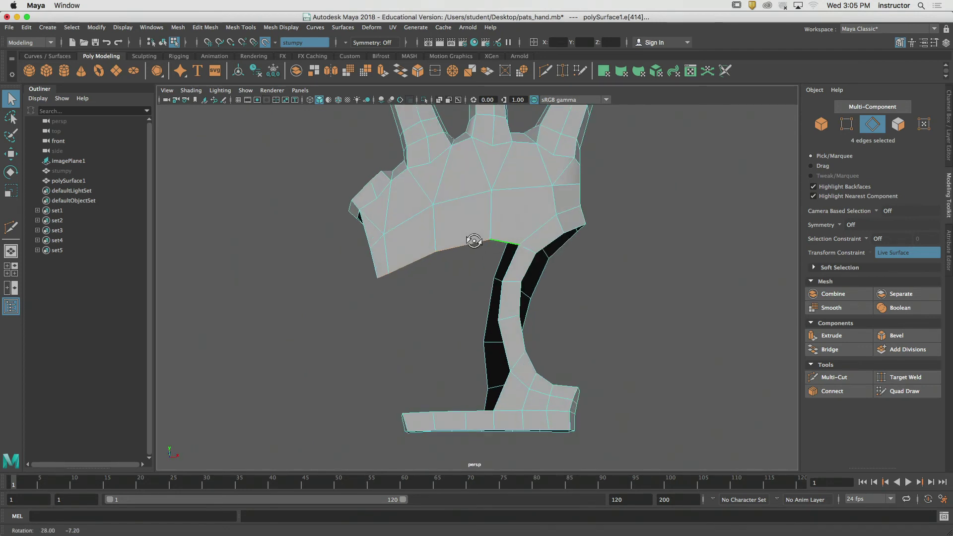
alt+drag(173, 216, 190, 215)
Show the hidden stumpy mesh, select polySurface1 and activate Quad Draw on it
click(81, 170)
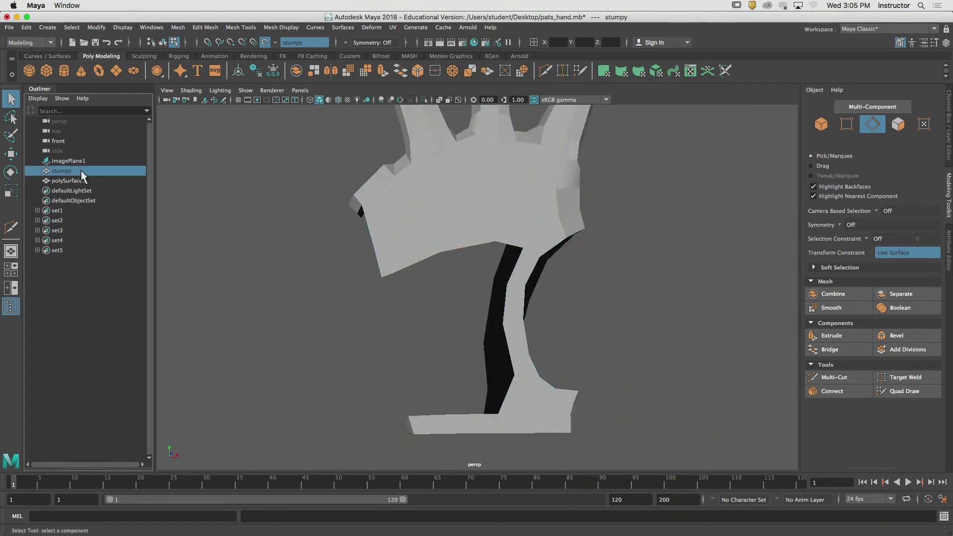
click(122, 27)
mouse_move(137, 92)
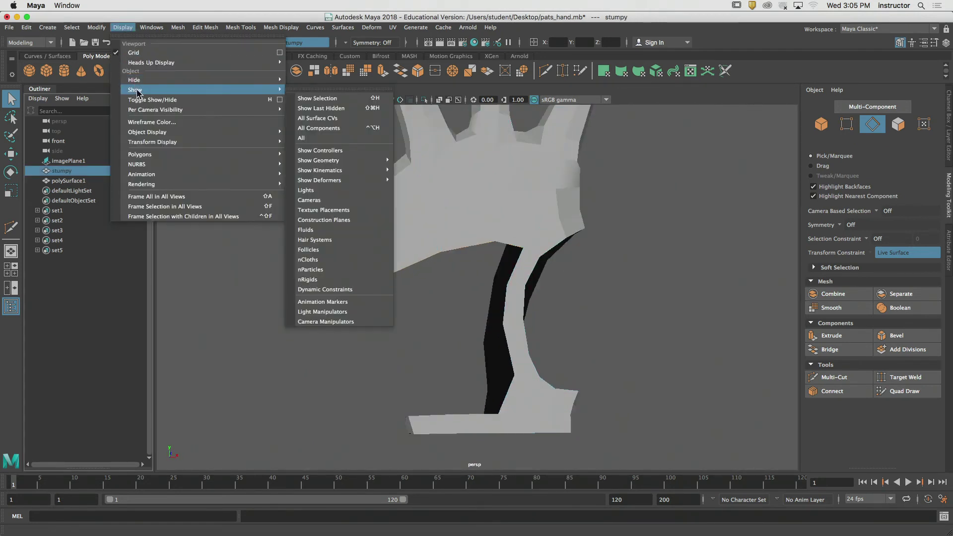
click(317, 99)
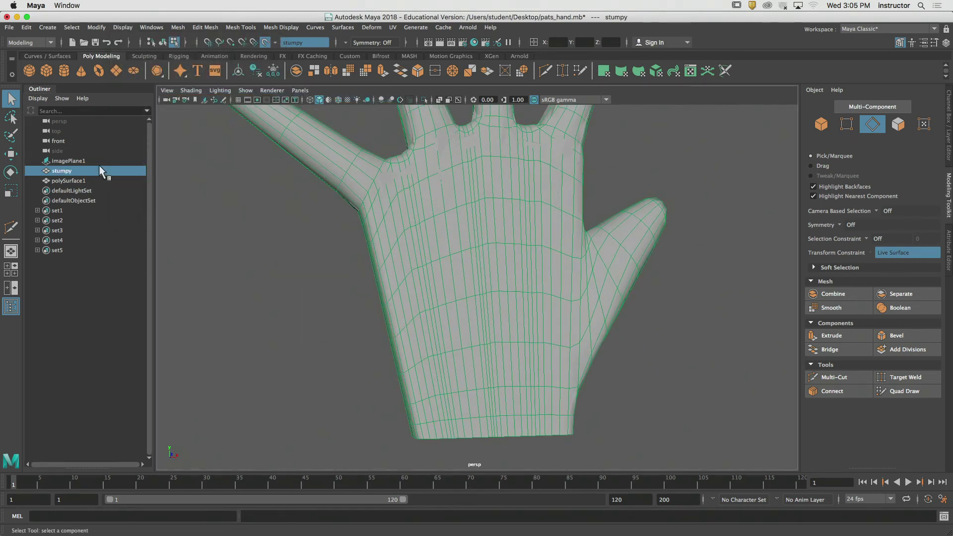
click(75, 181)
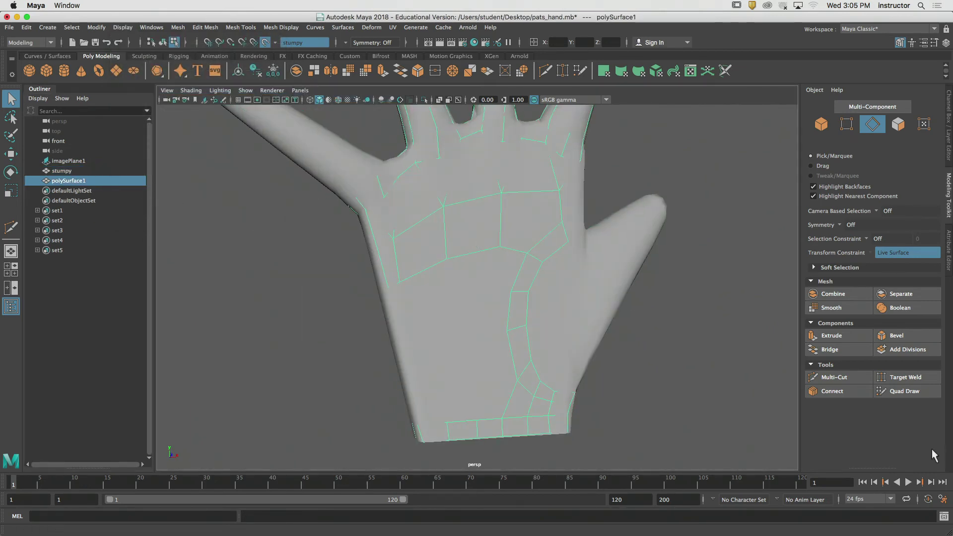
click(890, 391)
Extend a column of quads down to the wrist band, filling the palm beside the thumb-side strip
alt+middle_drag(641, 305, 651, 323)
mouse_move(652, 323)
alt+mouse_down()
mouse_move(550, 323)
mouse_move(613, 328)
alt+mouse_up()
alt+middle_drag(613, 327, 621, 291)
mouse_move(622, 291)
alt+mouse_down()
mouse_move(512, 254)
mouse_move(507, 243)
mouse_move(515, 266)
mouse_move(546, 267)
alt+mouse_up()
key(Tab)
drag(537, 302, 546, 302)
key(Tab)
mouse_move(522, 264)
mouse_down()
mouse_move(522, 354)
mouse_move(489, 379)
mouse_move(512, 388)
mouse_move(500, 395)
mouse_up()
key(Tab)
key(Tab)
Extend a second column of quads from the palm's lower border to the wrist band beside the first column
drag(489, 226, 472, 393)
key(Tab)
key(Tab)
key(Tab)
key(Tab)
Extend a third column of quads toward the little-finger side, joining the palm's lower border to the wrist band
drag(436, 246, 448, 365)
key(Tab)
key(Tab)
alt+middle_drag(456, 343, 474, 306)
alt+right_drag(475, 306, 509, 314)
alt+drag(509, 315, 500, 376)
key(Tab)
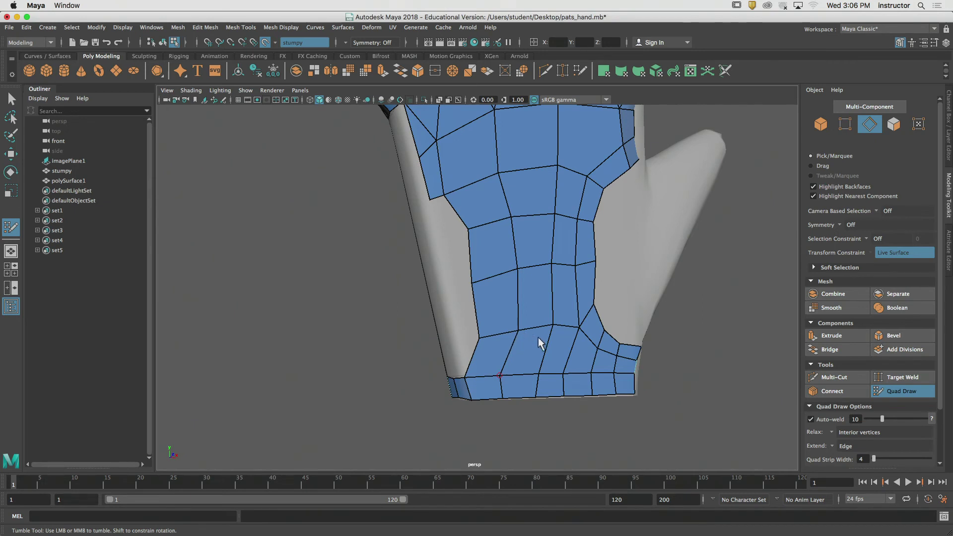
Extend a strip of quads along the little-finger side of the hand, from the finger base down to the wrist
alt+drag(538, 338, 536, 338)
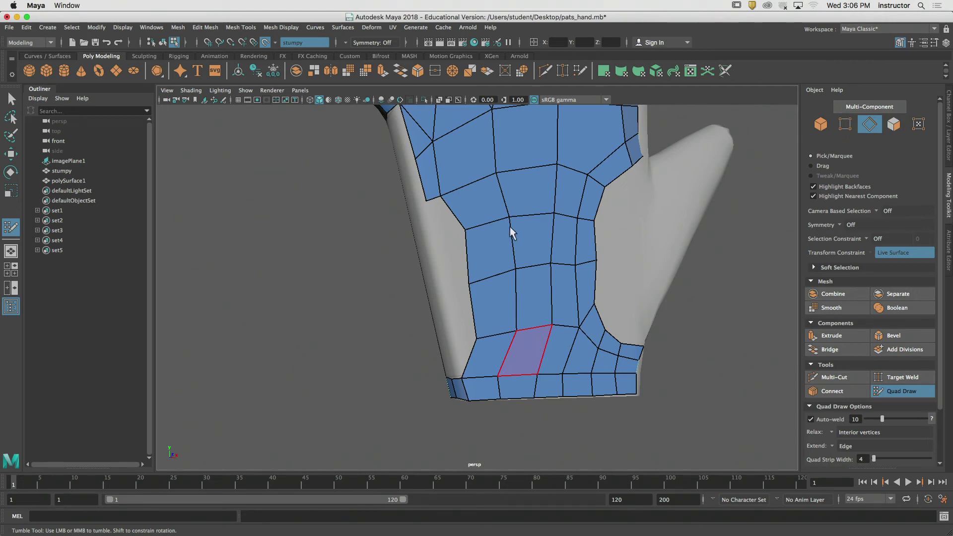
alt+drag(510, 228, 511, 262)
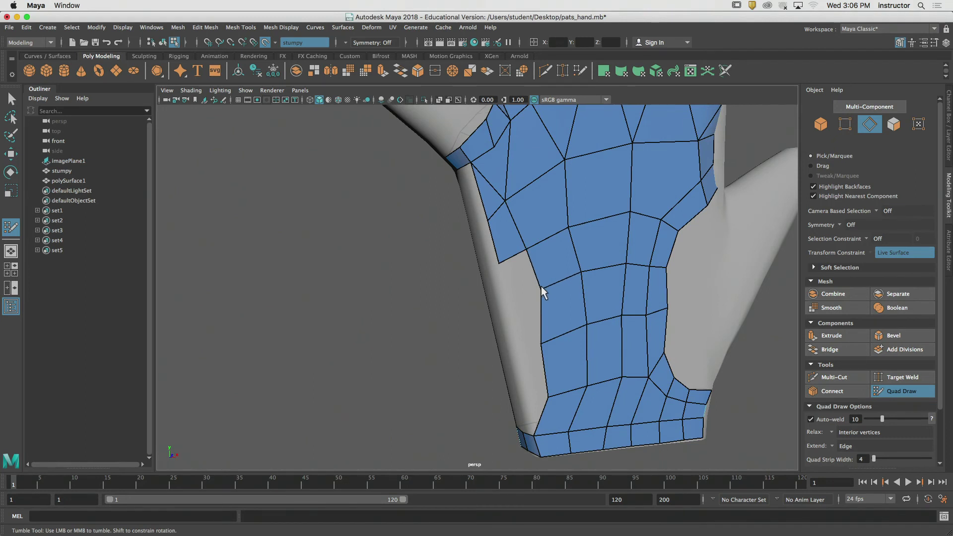
alt+drag(546, 343, 519, 251)
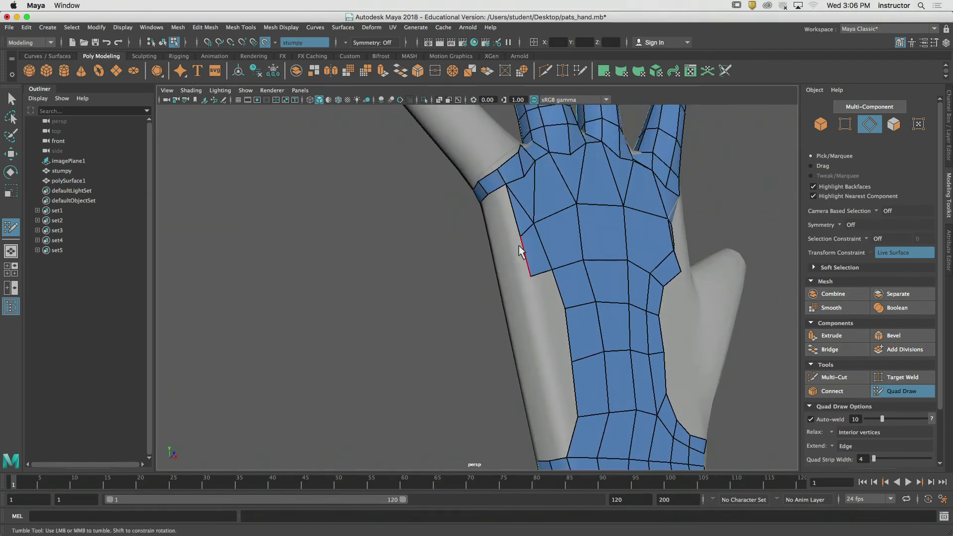
key(Tab)
mouse_move(496, 188)
mouse_down()
mouse_move(516, 278)
mouse_move(538, 271)
mouse_move(530, 311)
mouse_move(539, 309)
mouse_move(541, 360)
mouse_move(570, 443)
mouse_move(557, 446)
mouse_move(529, 356)
mouse_move(546, 361)
mouse_up()
key(Tab)
key(Tab)
key(Tab)
key(Tab)
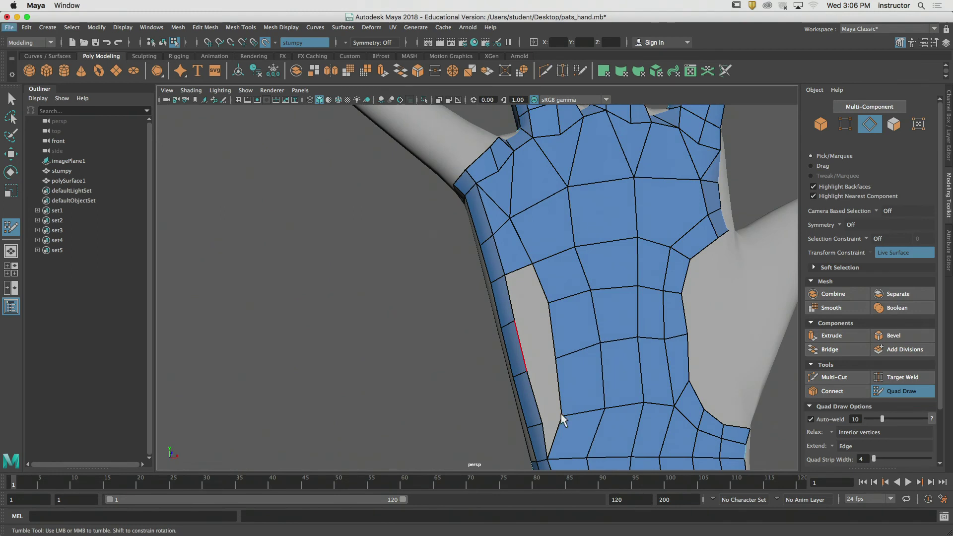
Weld the three open border vertices of the outer palm column onto the side strip to close the gap
drag(562, 414, 544, 422)
drag(560, 354, 540, 364)
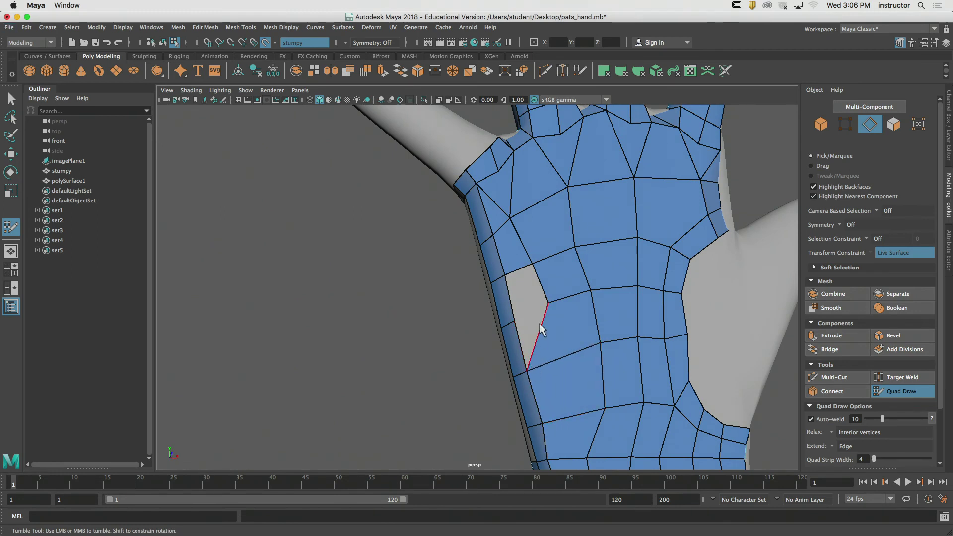
mouse_move(548, 303)
mouse_down()
mouse_move(515, 318)
mouse_move(547, 264)
mouse_move(525, 273)
mouse_up()
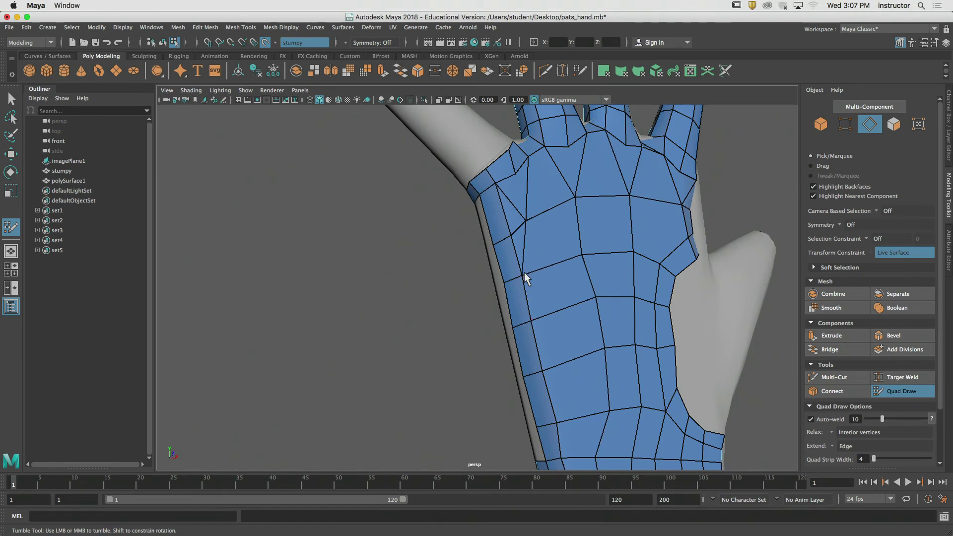
Move the vertices along the palm's little-finger side inward, widening the side strip and evening out its quads down toward the wrist
mouse_move(525, 219)
mouse_down()
mouse_move(511, 231)
mouse_move(545, 224)
mouse_move(556, 234)
mouse_move(543, 249)
mouse_move(533, 238)
mouse_move(511, 240)
mouse_move(555, 257)
mouse_move(540, 258)
mouse_move(536, 244)
mouse_up()
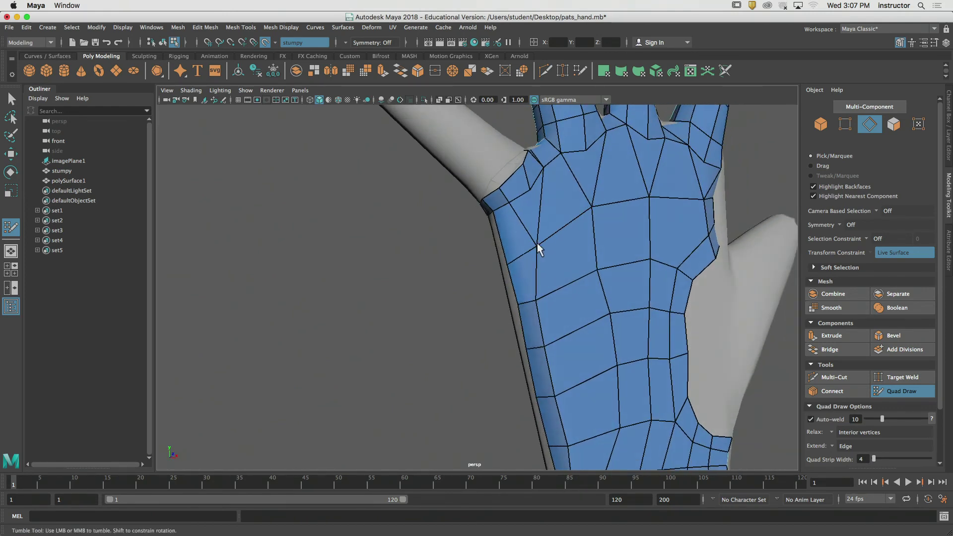
drag(535, 302, 552, 294)
drag(545, 346, 555, 342)
drag(555, 397, 561, 393)
alt+middle_drag(578, 370, 676, 329)
alt+middle_drag(676, 243, 667, 271)
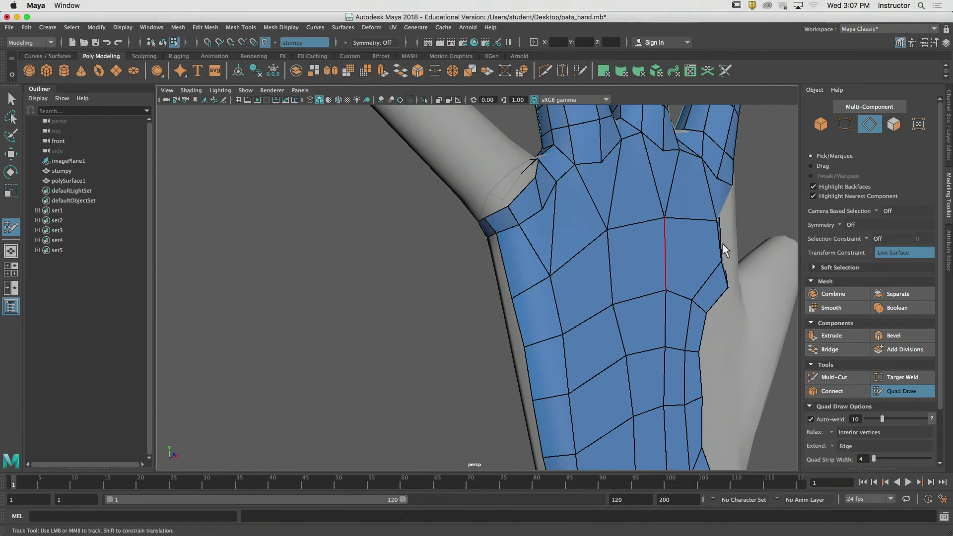
Exit Quad Draw and hide the stumpy sculpt so only the retopology mesh is shown
key(q)
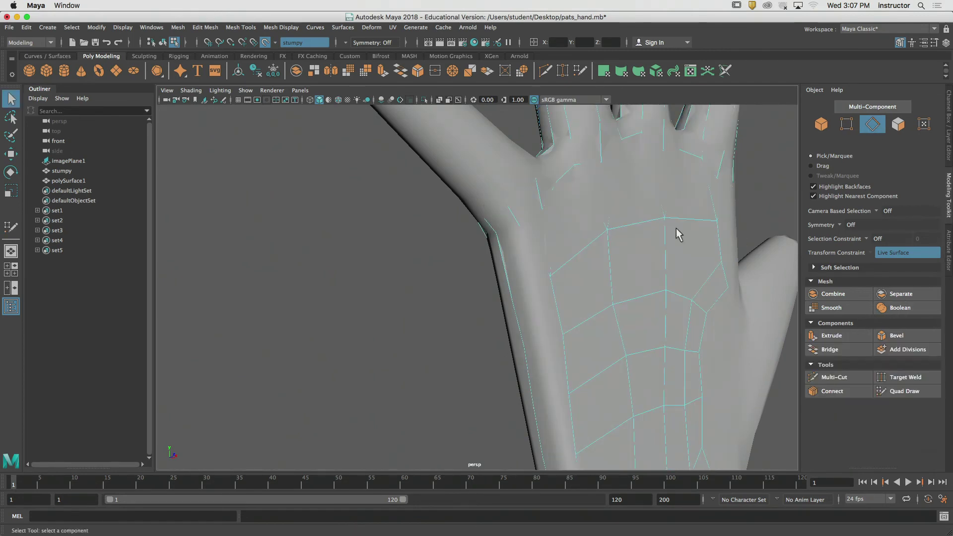
click(62, 171)
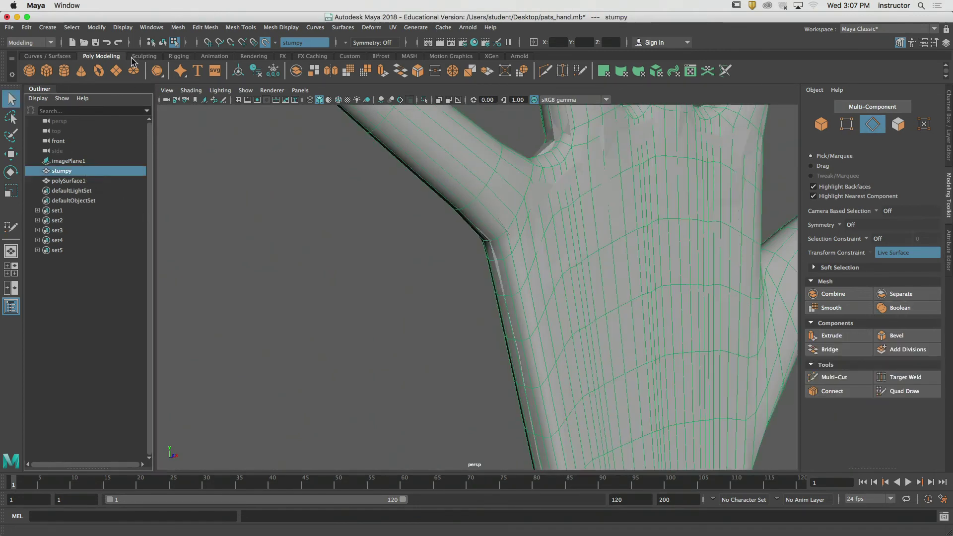
click(122, 27)
mouse_move(150, 81)
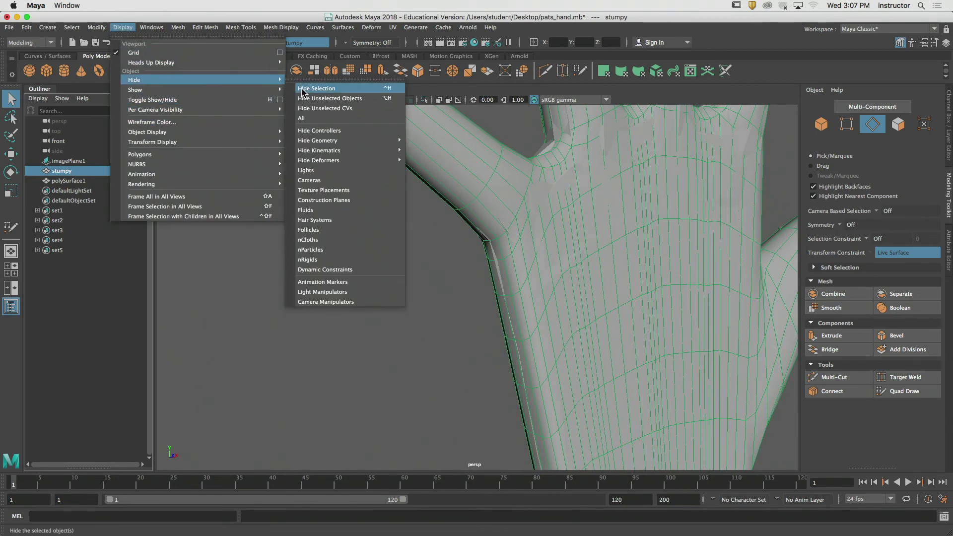
click(304, 93)
click(577, 282)
click(578, 282)
alt+middle_drag(578, 281, 533, 230)
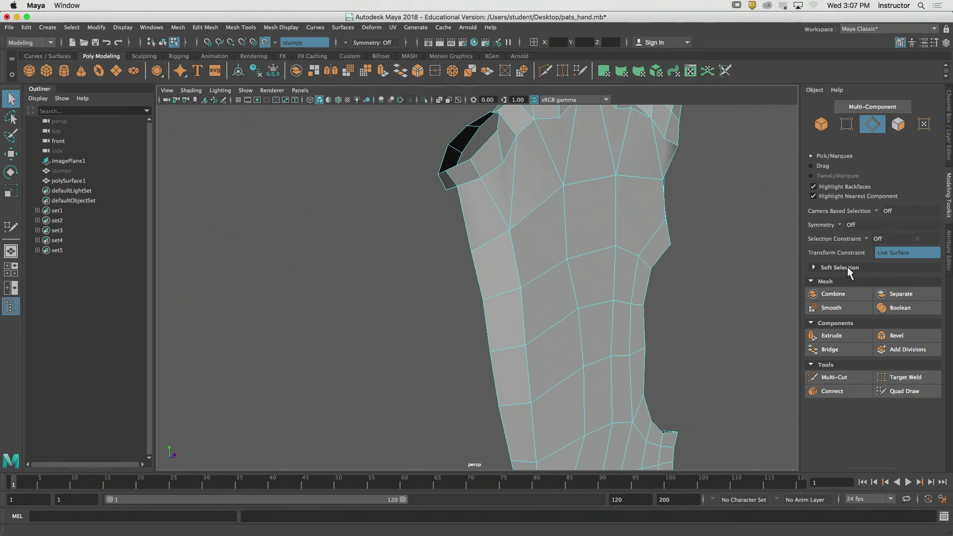
Preview the retopology mesh in smooth display, then return it to the unsmoothed display
key(3)
alt+middle_drag(690, 293, 702, 303)
alt+drag(702, 302, 668, 304)
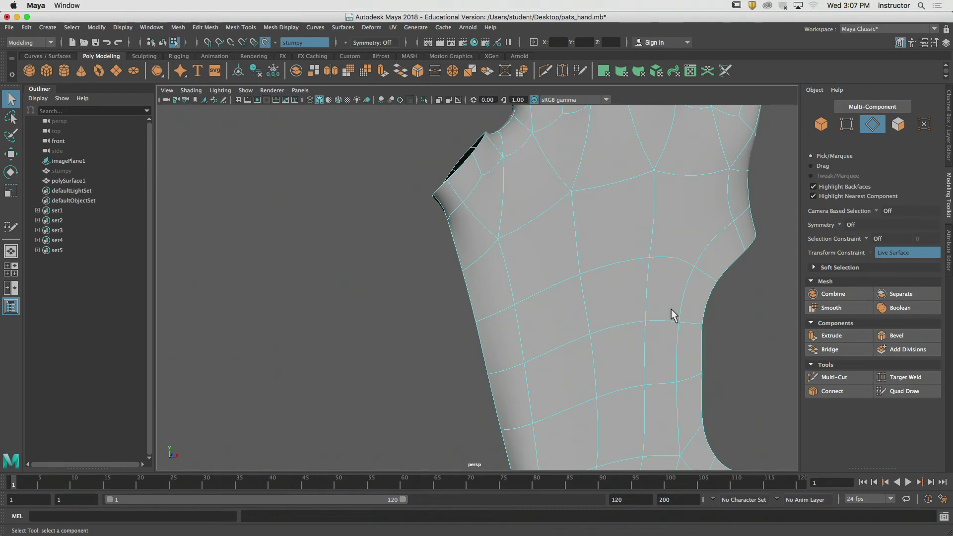
key(1)
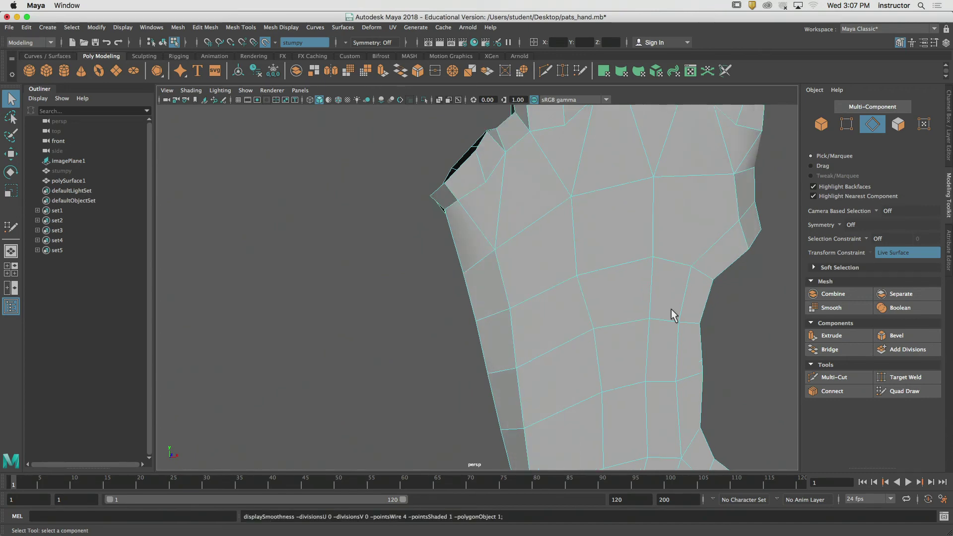
Examine the unsmoothed retopology mesh from several angles, checking the palm's edge flow and the open finger and thumb borders
alt+drag(511, 271, 571, 273)
alt+right_drag(570, 272, 449, 305)
alt+middle_drag(548, 312, 533, 273)
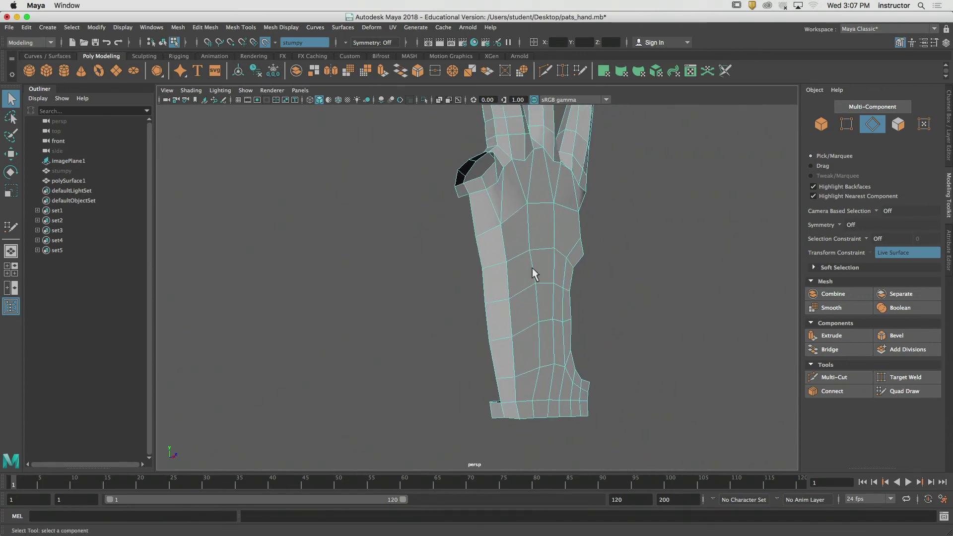
alt+drag(530, 272, 446, 287)
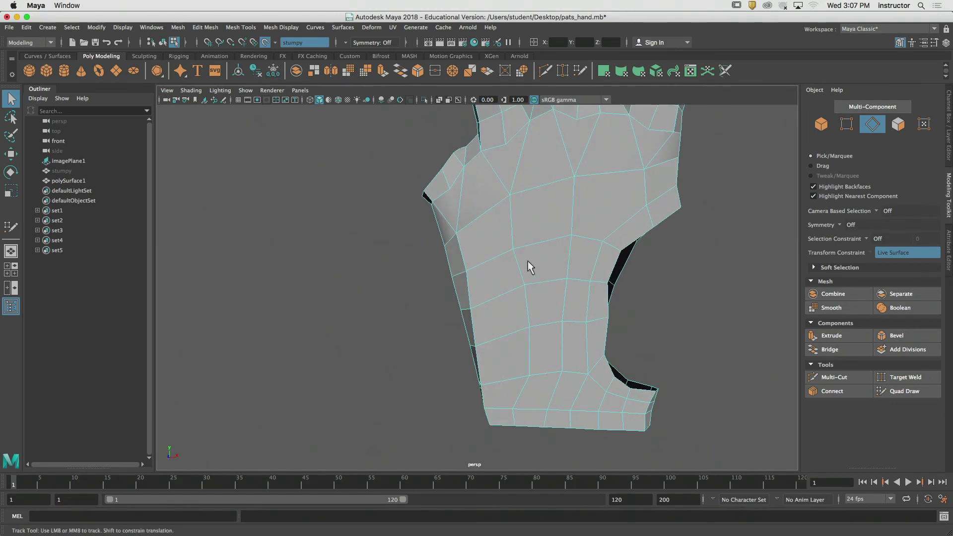
alt+right_drag(528, 261, 485, 268)
alt+middle_drag(485, 266, 475, 303)
alt+right_drag(475, 302, 465, 280)
alt+middle_drag(465, 280, 466, 304)
mouse_move(506, 291)
alt+mouse_down()
mouse_move(326, 288)
mouse_move(511, 298)
mouse_move(514, 281)
alt+mouse_up()
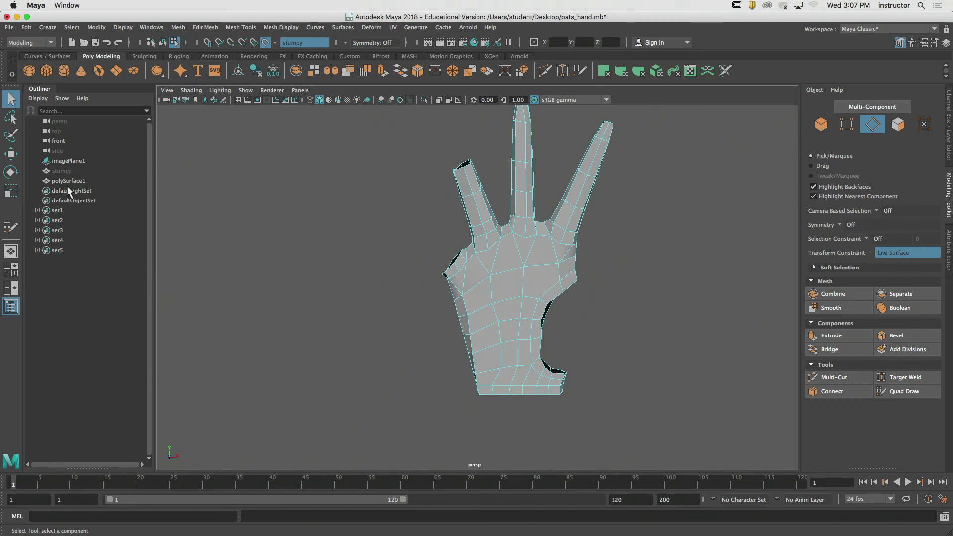
Show the stumpy sculpt again, select polySurface1 and reactivate Quad Draw on it
click(62, 171)
click(178, 27)
mouse_move(160, 30)
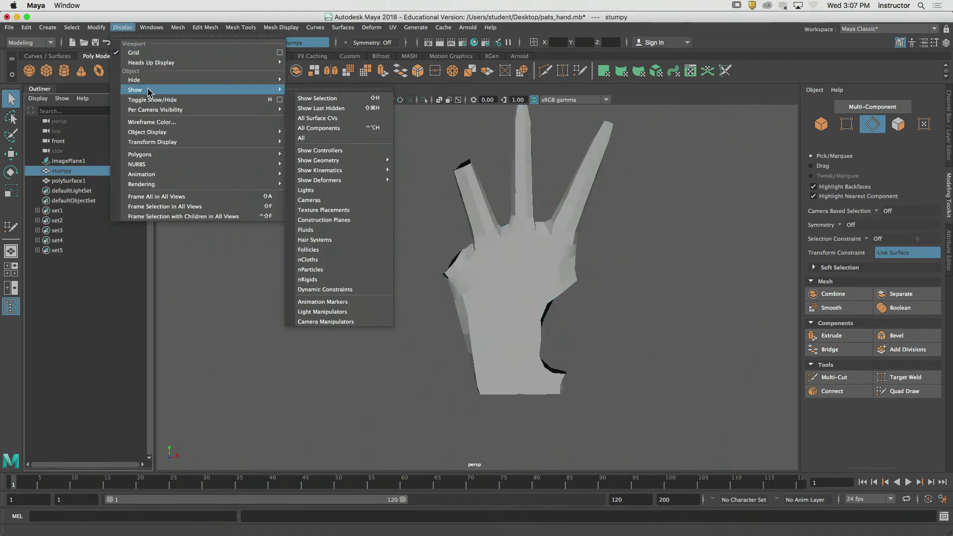
click(318, 100)
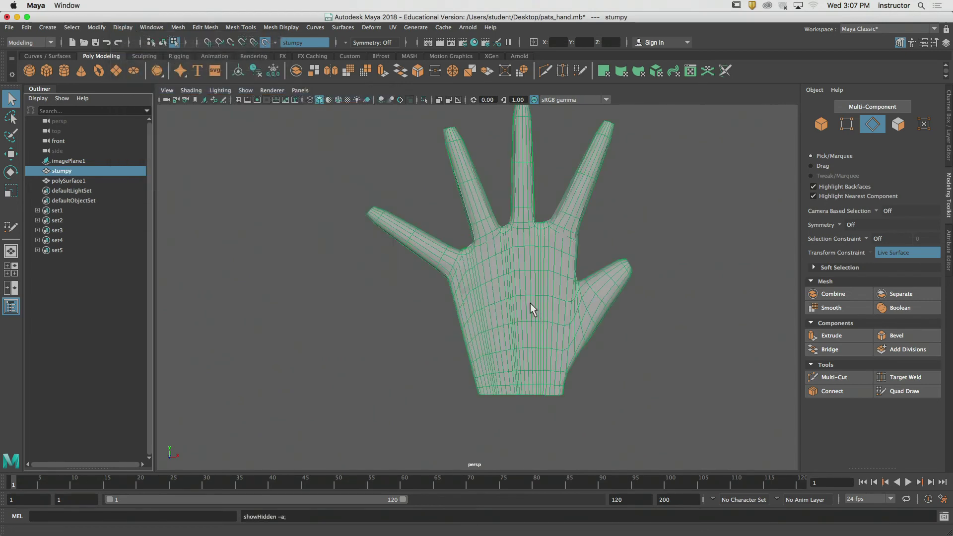
click(70, 181)
click(902, 391)
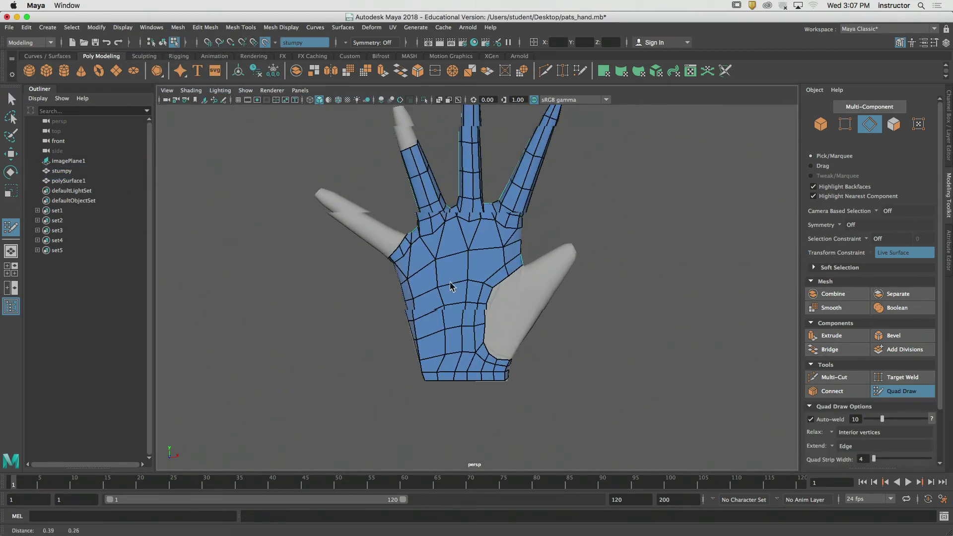
alt+right_drag(451, 287, 468, 307)
alt+middle_drag(469, 307, 495, 287)
alt+drag(495, 287, 502, 289)
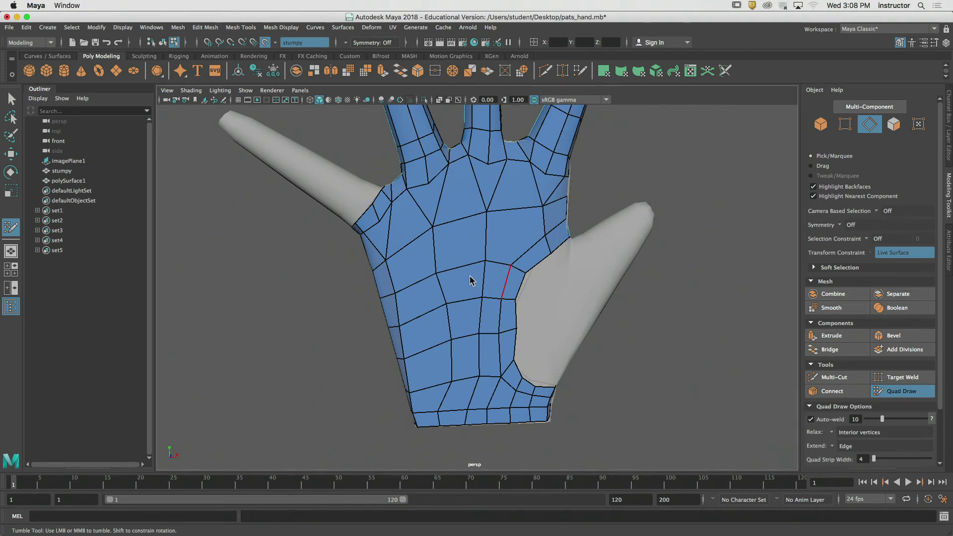
Keep Quad Draw's relax mode at Interior vertices and relax the vertices across the middle of the palm
click(831, 431)
click(833, 433)
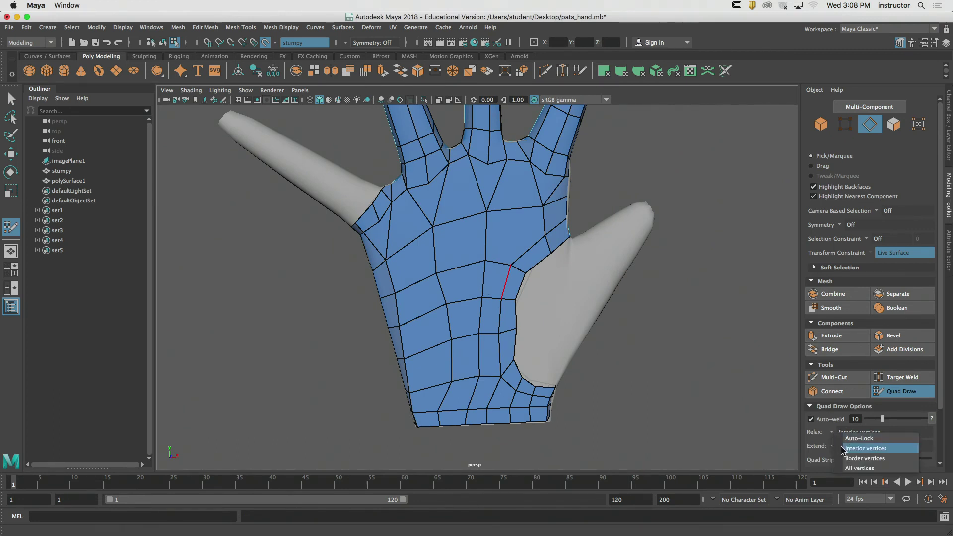
click(844, 448)
alt+drag(448, 293, 424, 271)
alt+middle_drag(424, 270, 447, 228)
alt+right_drag(448, 228, 479, 241)
alt+drag(478, 241, 504, 256)
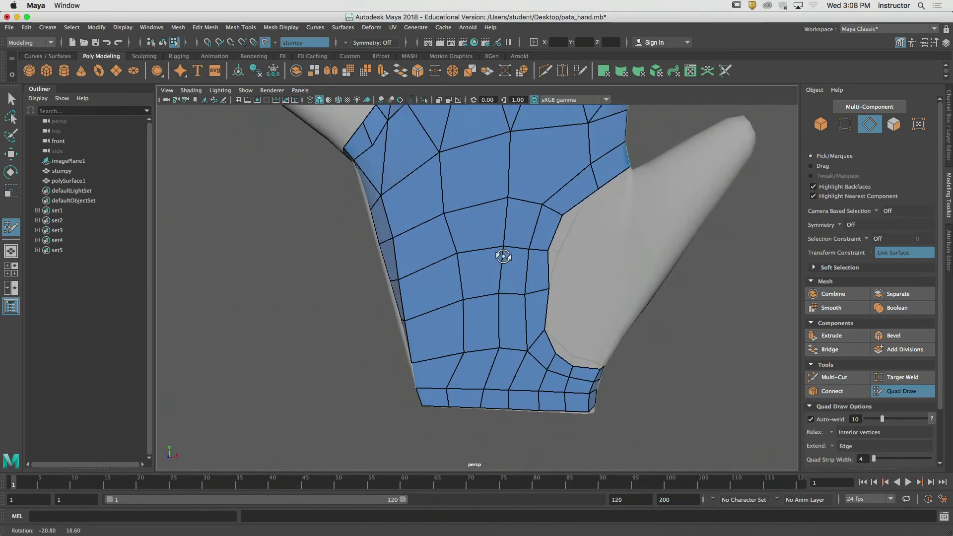
key(ctrl)
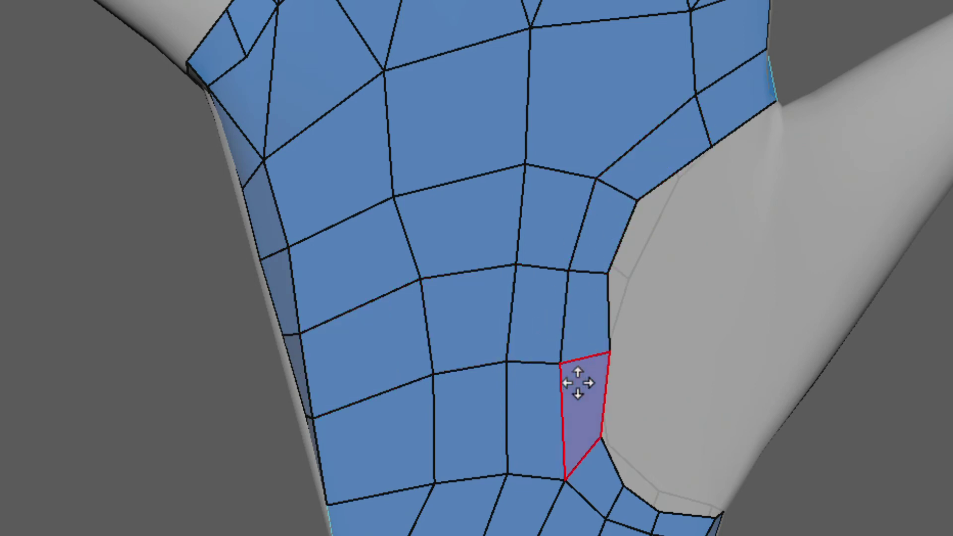
alt+drag(454, 354, 473, 352)
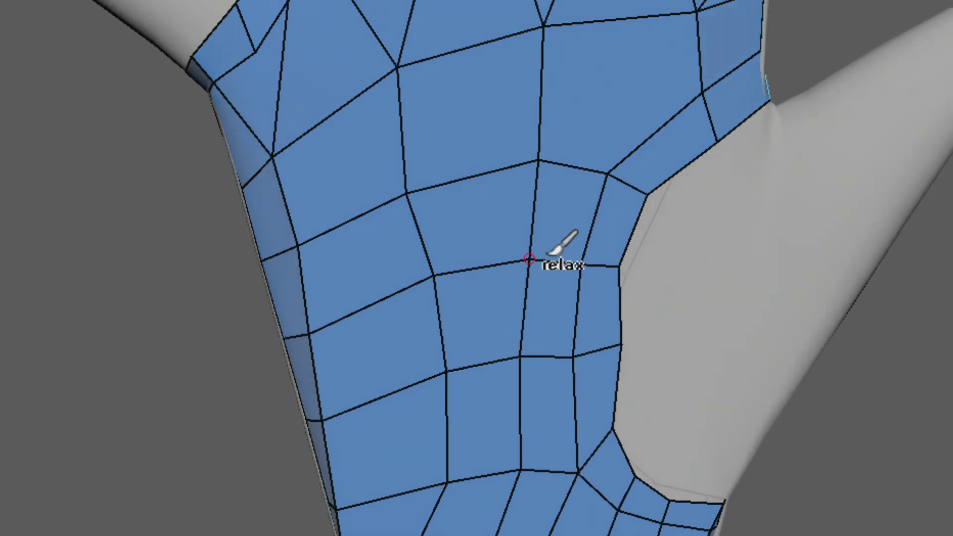
mouse_move(559, 242)
shift+mouse_down()
mouse_move(482, 208)
mouse_move(555, 277)
mouse_move(592, 372)
mouse_move(421, 394)
mouse_move(419, 77)
mouse_move(620, 206)
mouse_move(506, 403)
shift+mouse_up()
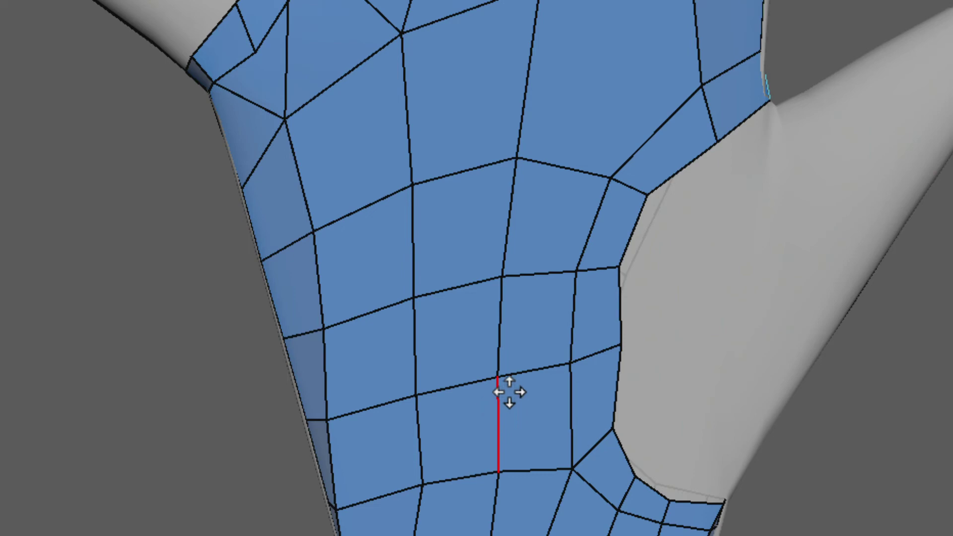
Relax the palm's central columns from below the middle finger down toward the wrist
alt+middle_drag(547, 373, 568, 356)
alt+right_drag(568, 357, 456, 300)
alt+middle_drag(456, 300, 451, 371)
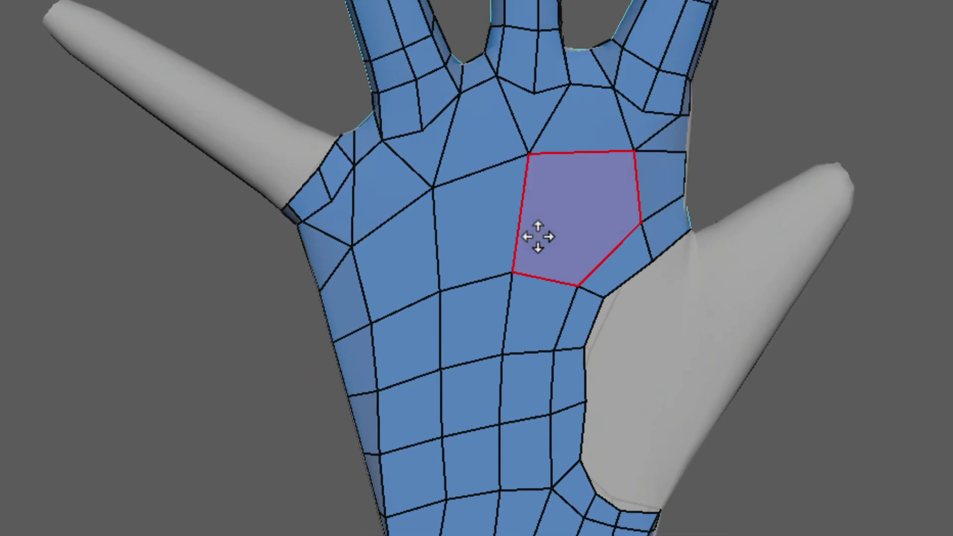
mouse_move(540, 199)
shift+mouse_down()
mouse_move(586, 174)
mouse_move(423, 274)
mouse_move(466, 429)
shift+mouse_up()
alt+middle_drag(454, 420, 515, 258)
alt+drag(515, 258, 511, 294)
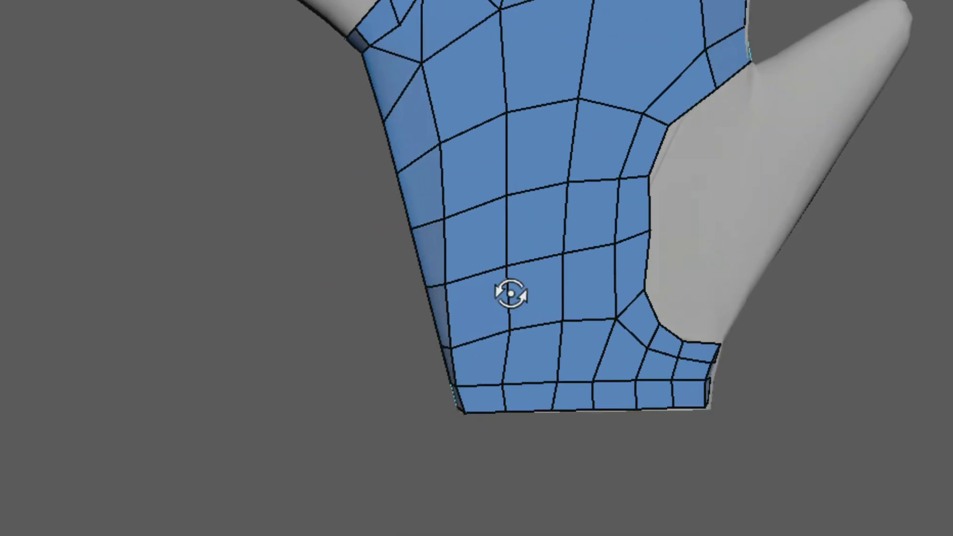
alt+middle_drag(586, 159, 521, 240)
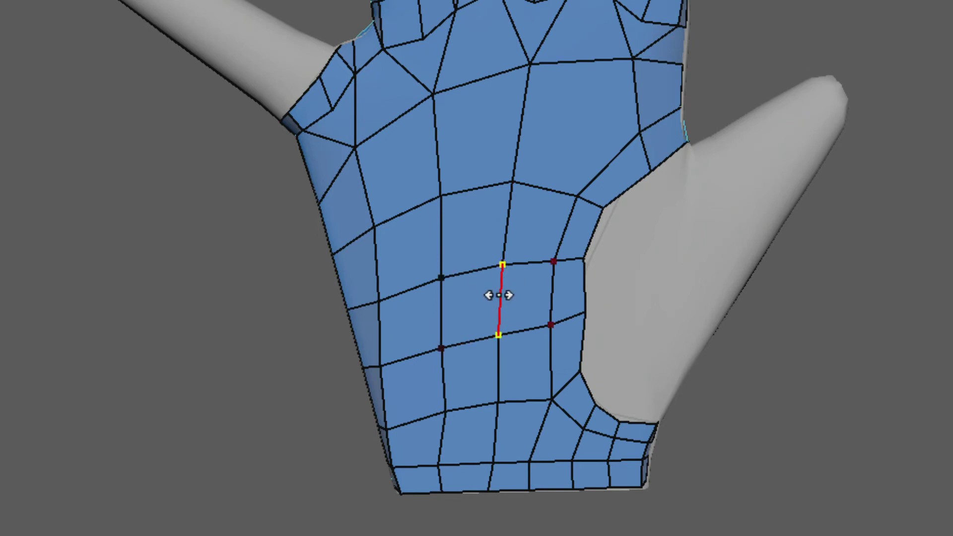
Relax the lower palm and wrist rows, and smooth the upper palm from the thumb side toward the little-finger side
mouse_move(500, 295)
mouse_down()
mouse_move(700, 299)
mouse_move(513, 308)
mouse_move(668, 304)
mouse_move(529, 312)
mouse_move(526, 291)
mouse_move(501, 274)
mouse_move(454, 269)
mouse_move(426, 288)
mouse_move(484, 363)
mouse_move(527, 380)
mouse_move(442, 357)
mouse_move(494, 362)
mouse_up()
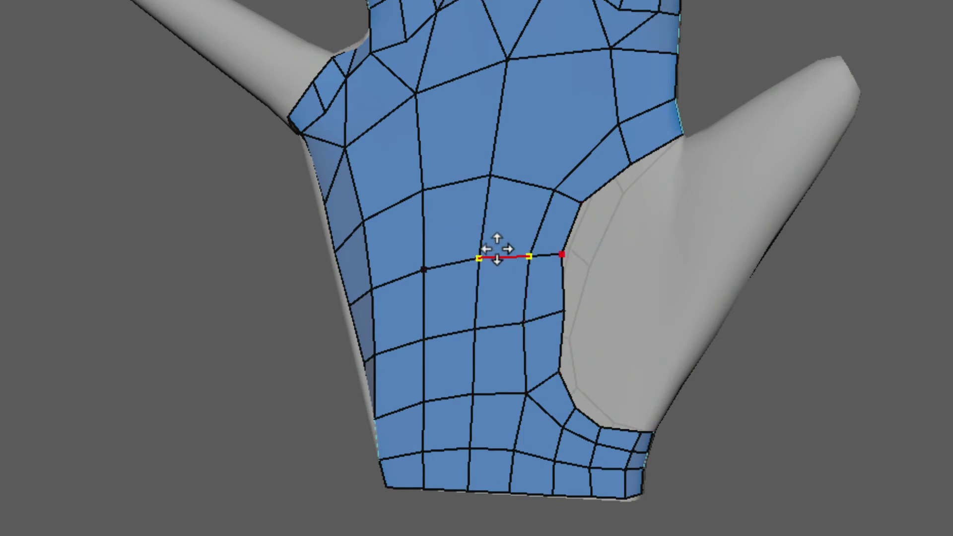
mouse_move(459, 221)
shift+mouse_down()
mouse_move(392, 367)
mouse_move(469, 423)
shift+mouse_up()
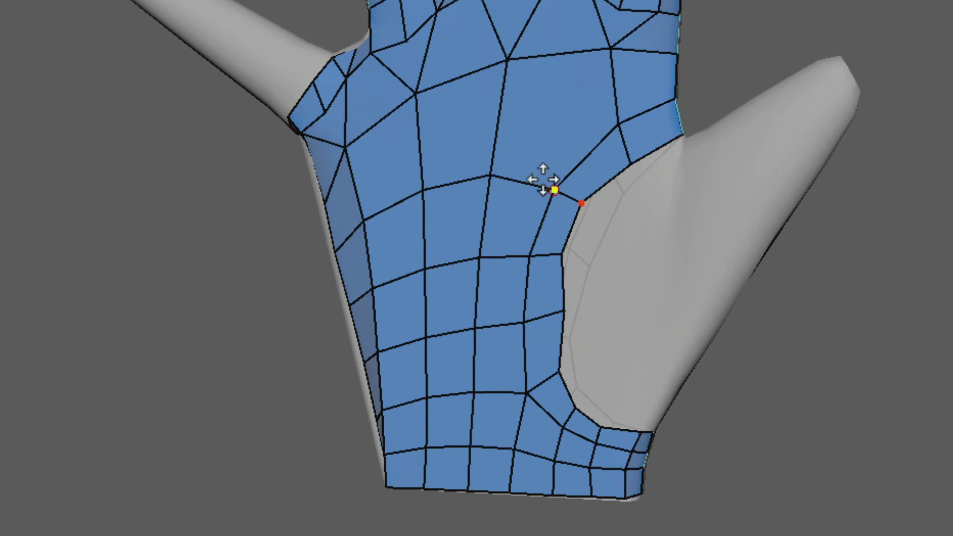
mouse_move(588, 135)
shift+mouse_down()
mouse_move(587, 111)
mouse_move(559, 139)
mouse_move(541, 338)
mouse_move(648, 451)
mouse_move(513, 465)
mouse_move(430, 458)
mouse_move(404, 260)
mouse_move(385, 211)
shift+mouse_up()
Move the palm vertices below the fingers slightly toward the wrist and adjust the border vertex at the little finger's base
alt+drag(392, 224, 500, 272)
alt+right_drag(500, 272, 370, 291)
mouse_move(371, 291)
alt+mouse_down()
mouse_move(421, 253)
mouse_move(415, 259)
alt+mouse_up()
alt+middle_drag(415, 260, 411, 304)
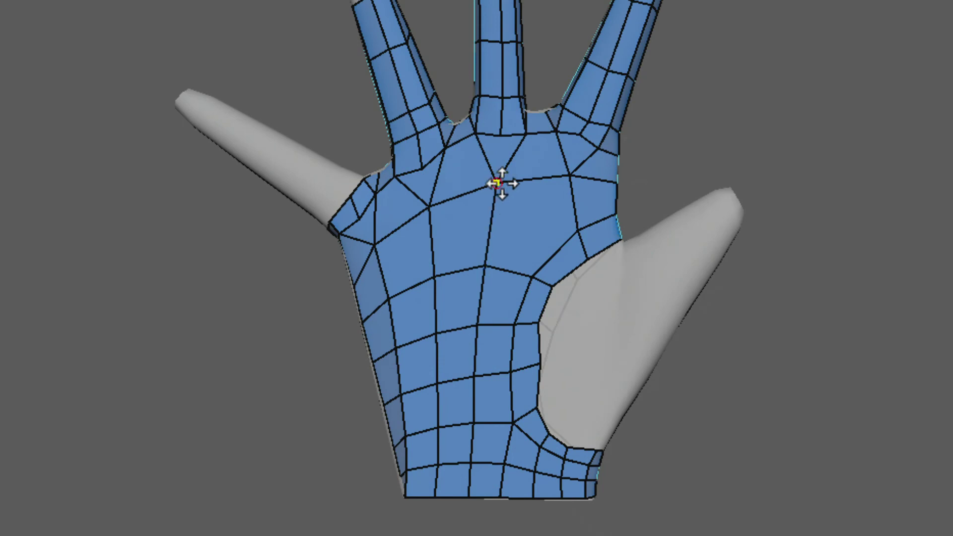
drag(498, 184, 502, 207)
drag(569, 177, 570, 195)
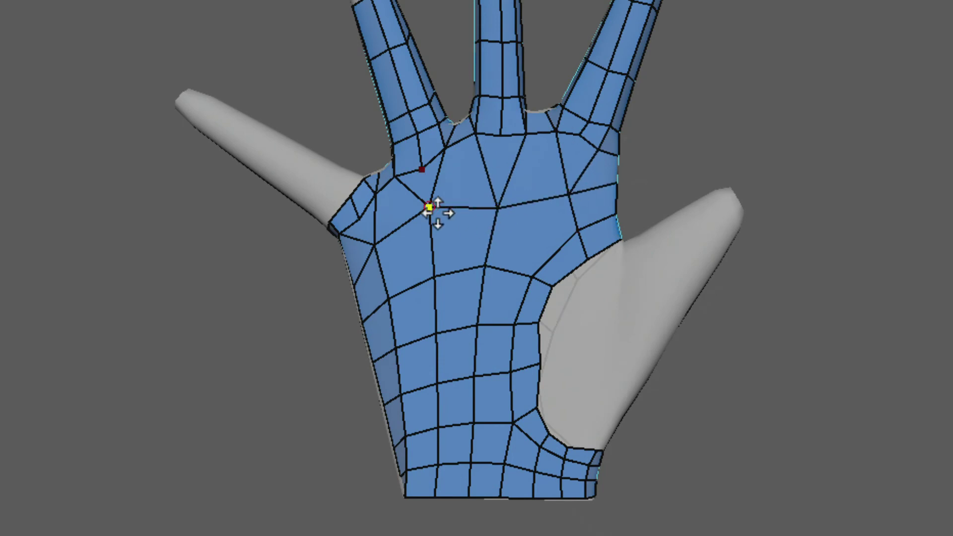
mouse_move(435, 213)
mouse_down()
mouse_move(439, 227)
mouse_move(425, 242)
mouse_move(390, 254)
mouse_up()
drag(357, 192, 352, 191)
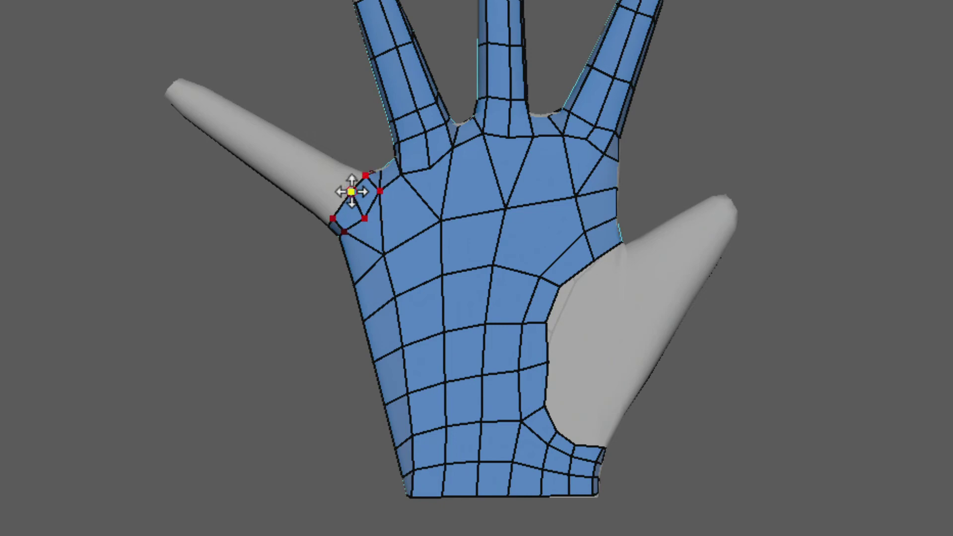
alt+drag(481, 221, 476, 226)
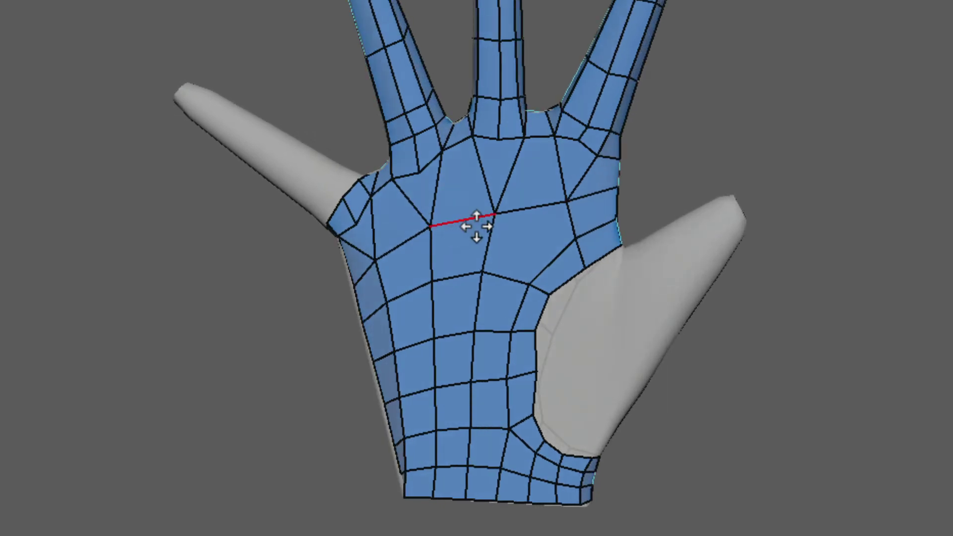
alt+middle_drag(477, 226, 479, 247)
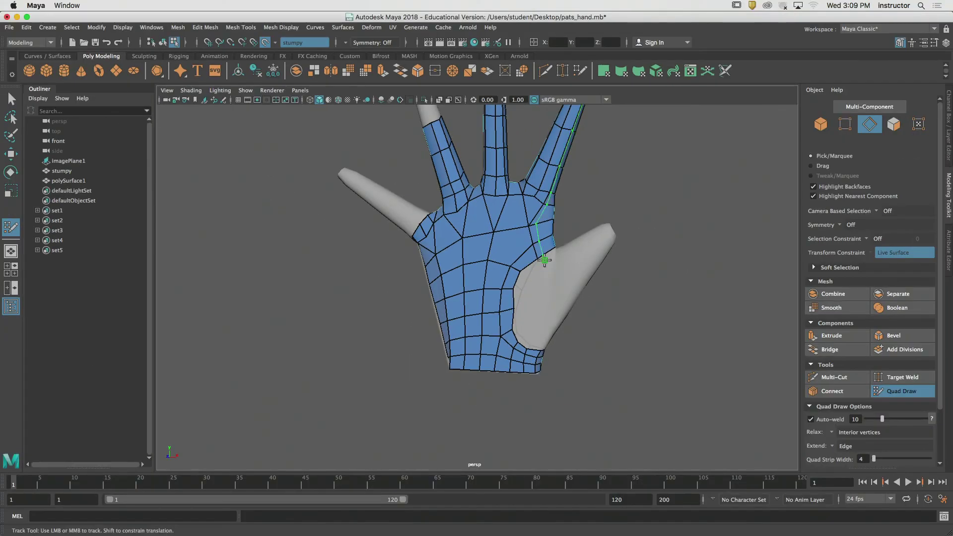
alt+drag(545, 260, 585, 261)
Open the scene triceratop_retopo_v001.mb from the Desktop without saving the changes to pats_hand.mb
click(36, 5)
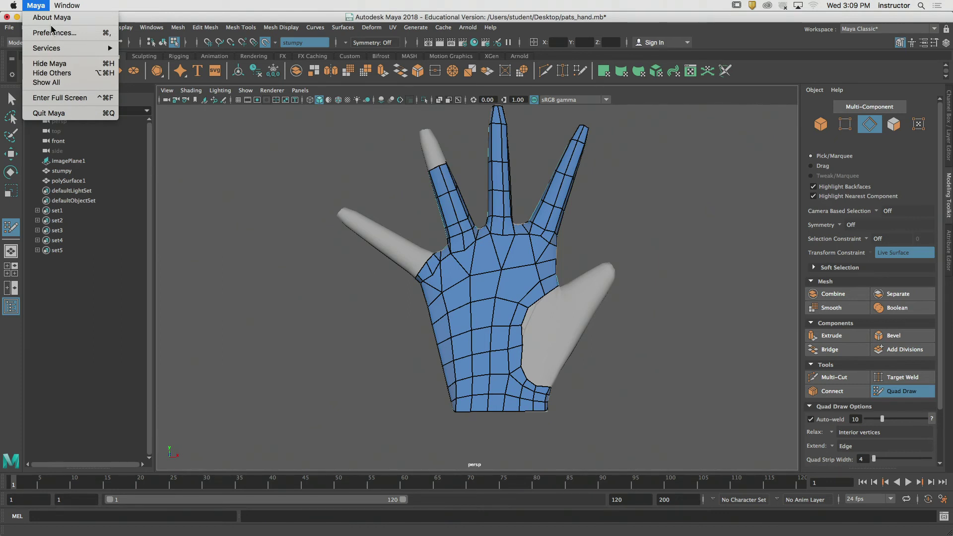
click(20, 20)
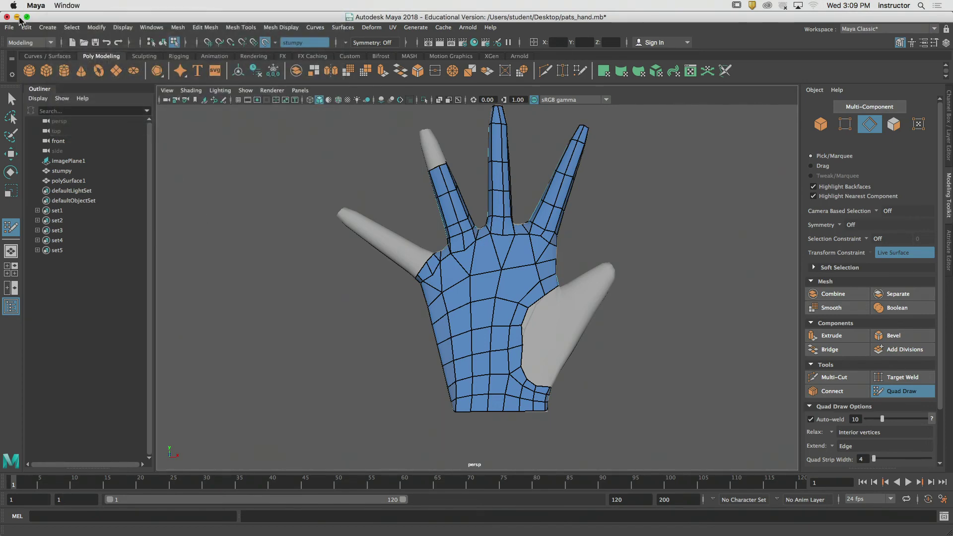
click(7, 28)
click(29, 56)
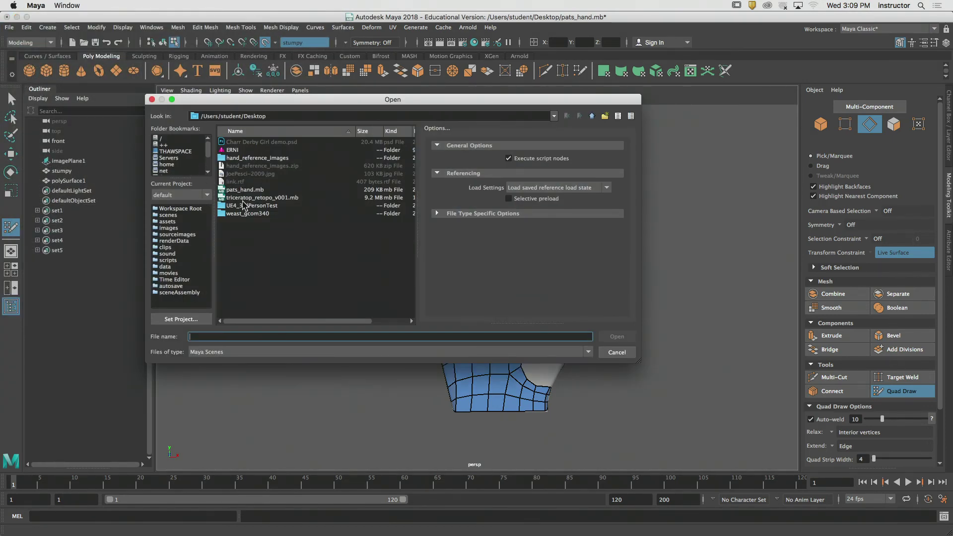
click(244, 198)
click(617, 336)
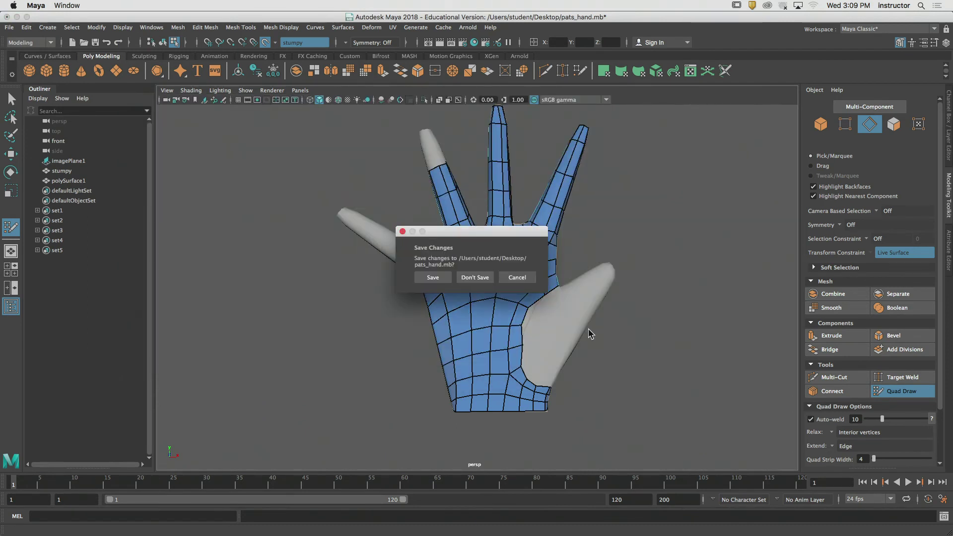
click(473, 277)
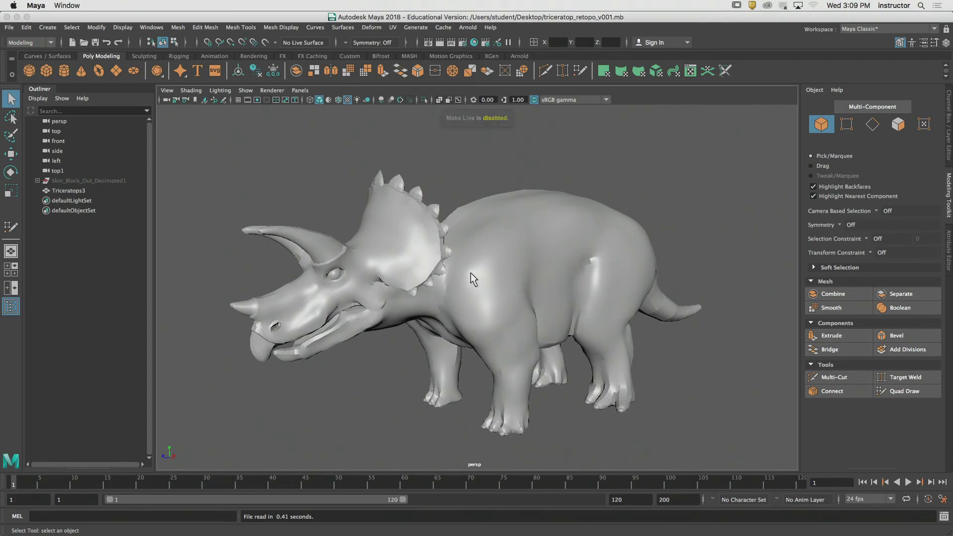
Select the Triceratops3 retopologized mesh, inspect the wireframe around its head, and hide it
click(79, 193)
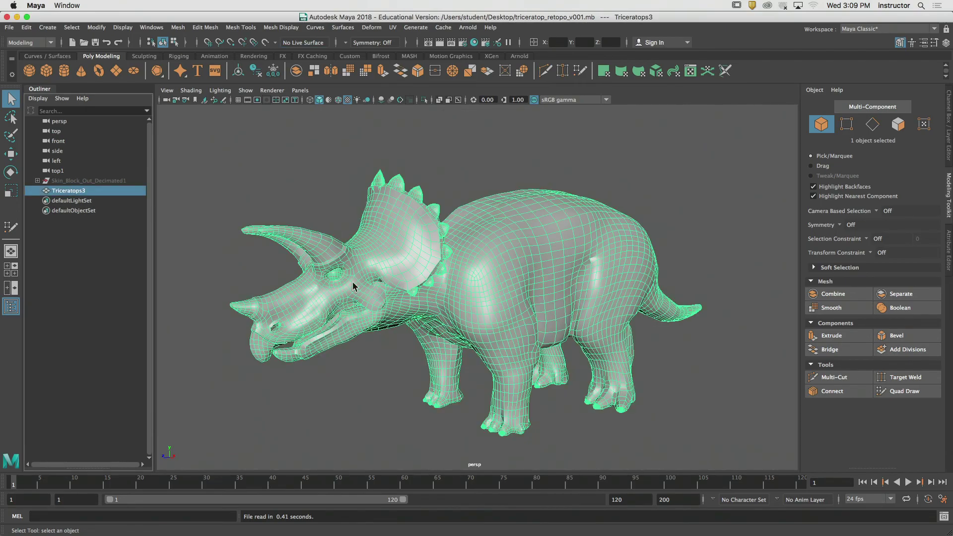
alt+drag(339, 285, 357, 242)
scroll(435, 213, up, 8)
alt+drag(435, 212, 454, 236)
scroll(449, 221, down, 4)
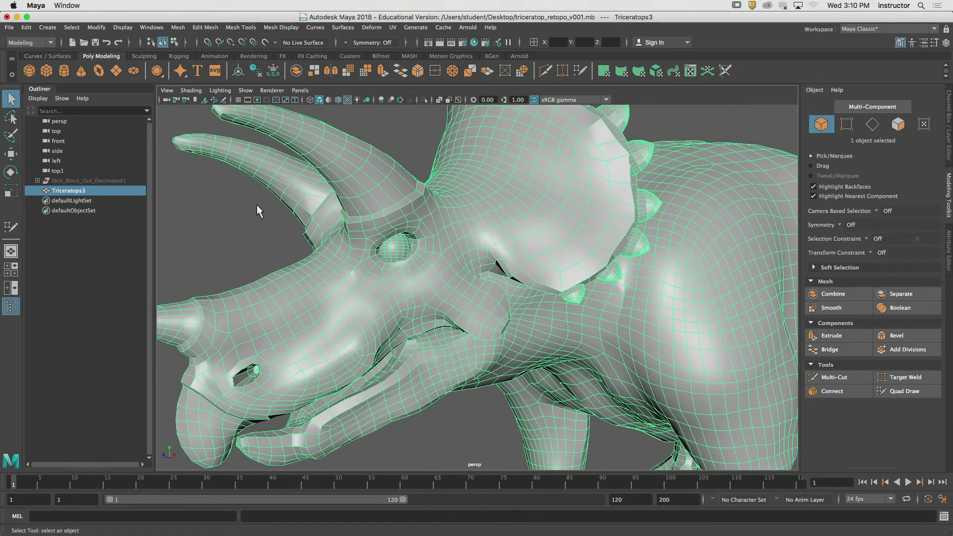
click(148, 28)
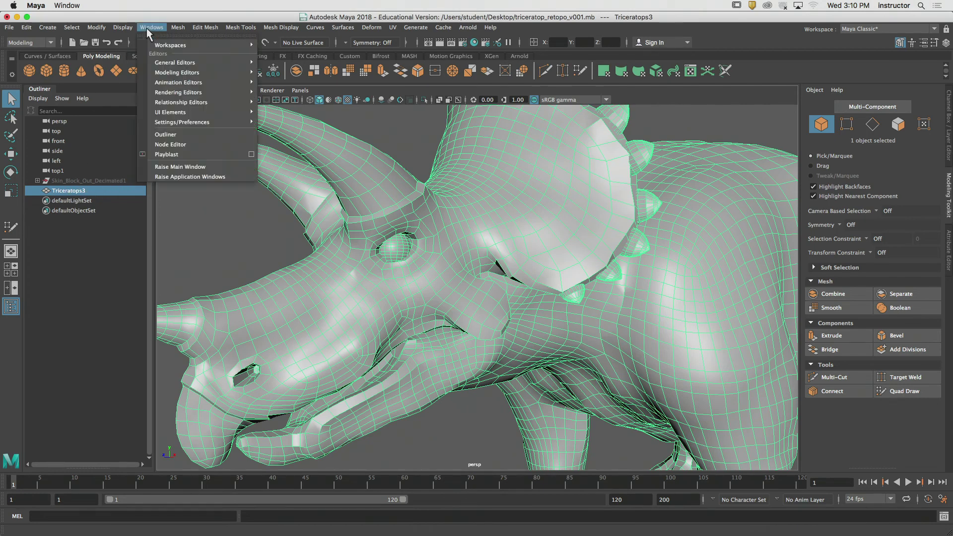
mouse_move(139, 81)
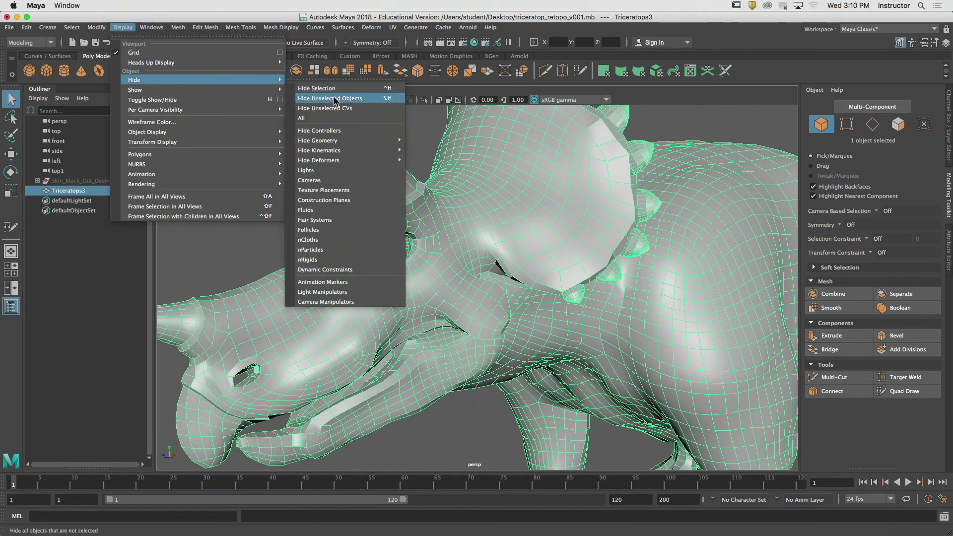
click(326, 94)
Show the hidden polySurface1 sculpt mesh inside the Skin_Block_Out_Decimated1 group
click(107, 182)
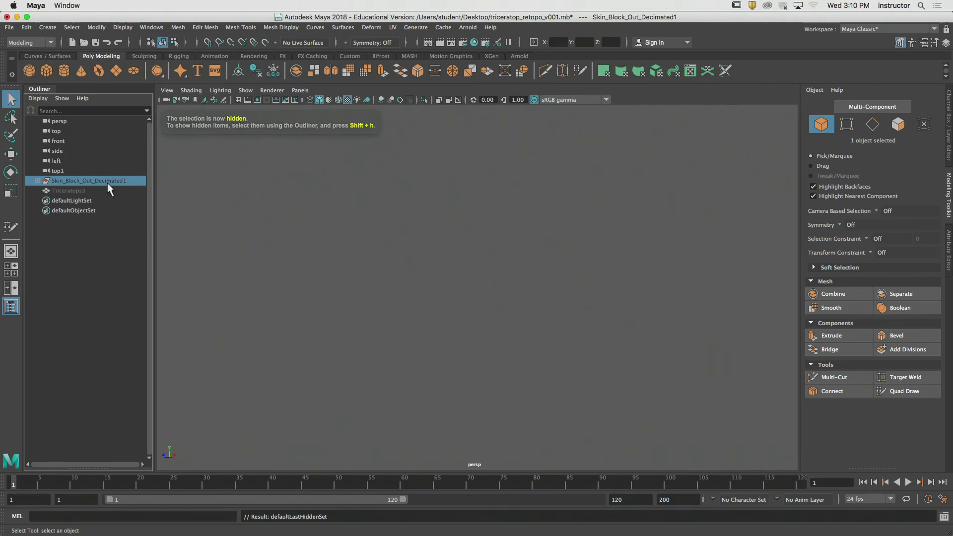
click(38, 181)
click(62, 193)
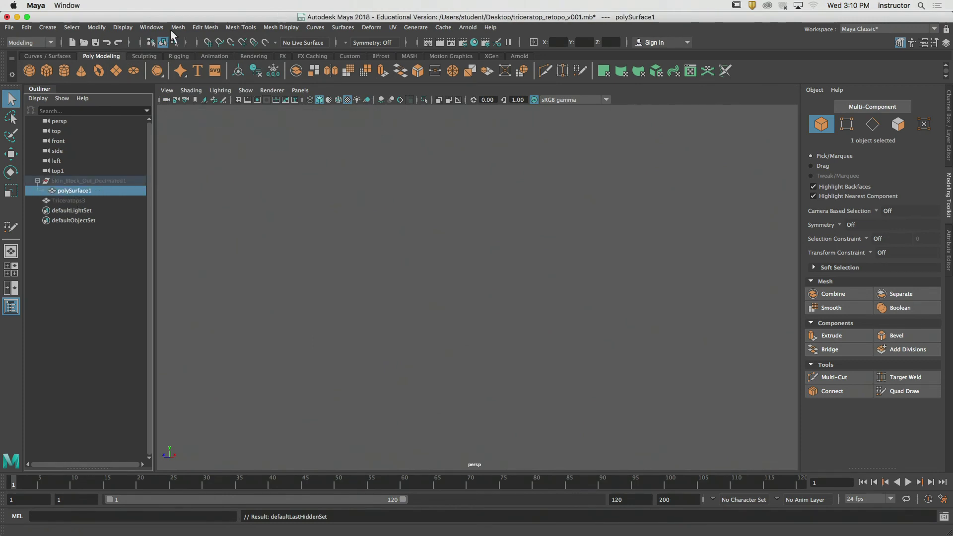
click(177, 28)
mouse_move(152, 27)
mouse_move(166, 75)
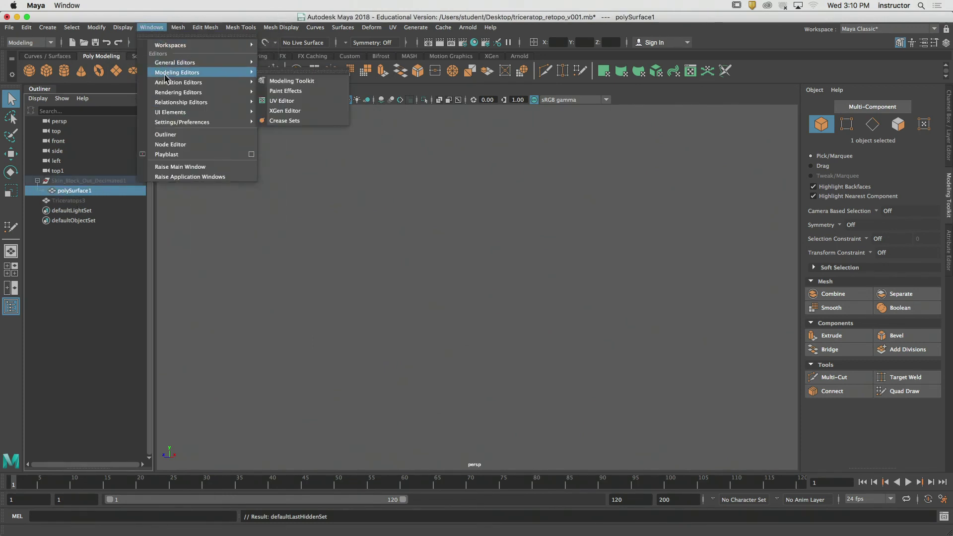
mouse_move(123, 28)
mouse_move(144, 90)
click(298, 95)
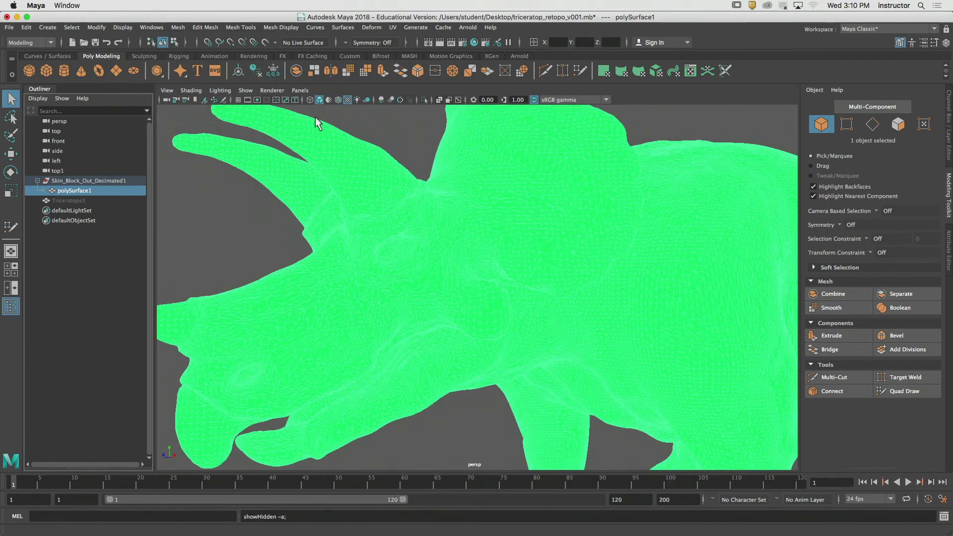
Assign the initialShadingGroup material to the polySurface1 sculpt so it displays in plain grey shading
click(410, 144)
scroll(559, 213, down, 8)
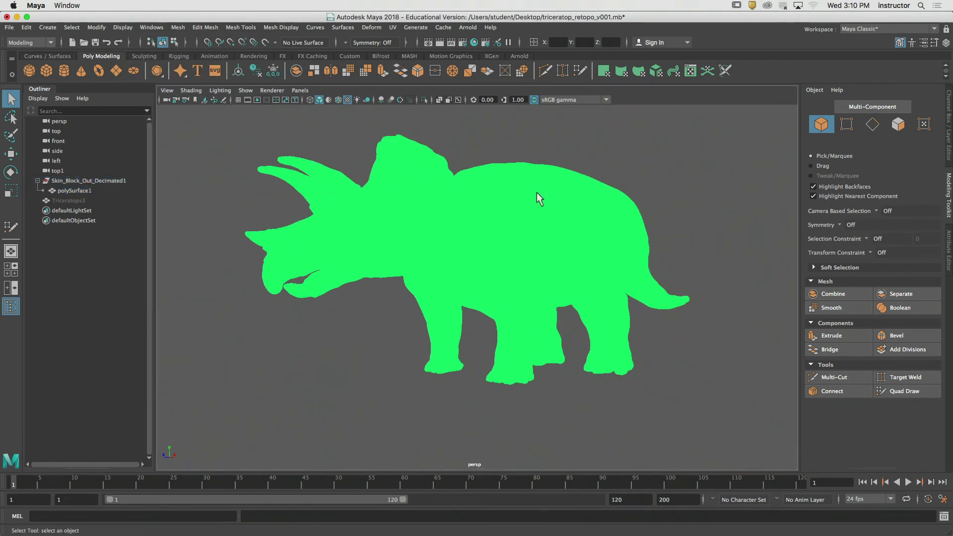
click(537, 194)
right_drag(490, 203, 553, 486)
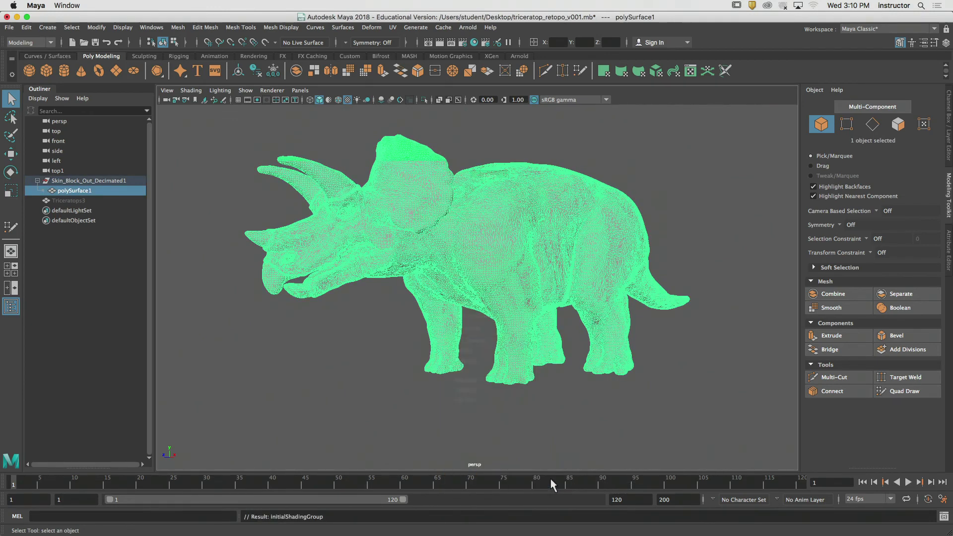
click(651, 110)
Inspect the dense triangulated wireframe on the sculpt's head, and hide polySurface1
alt+right_drag(482, 176, 564, 206)
click(500, 179)
alt+middle_drag(500, 179, 576, 213)
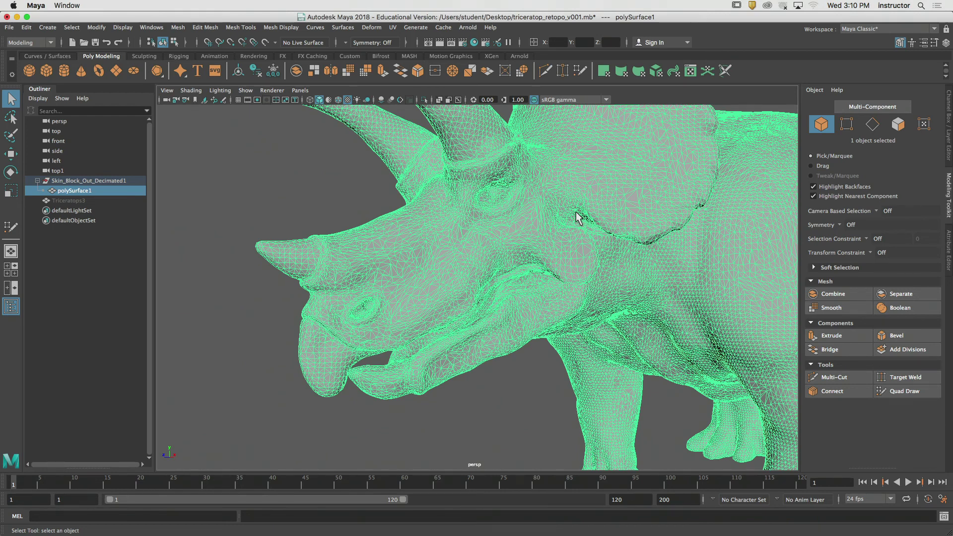
click(79, 200)
click(82, 190)
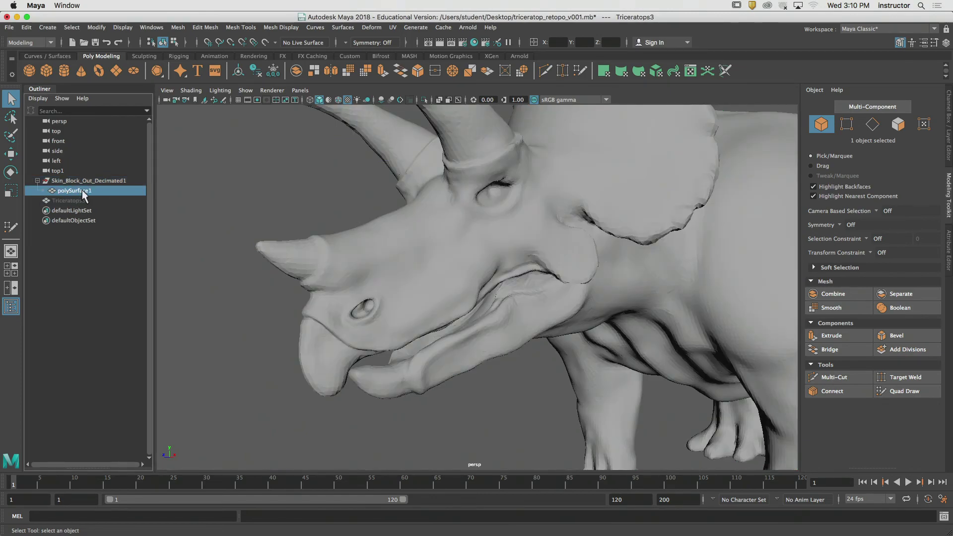
click(123, 27)
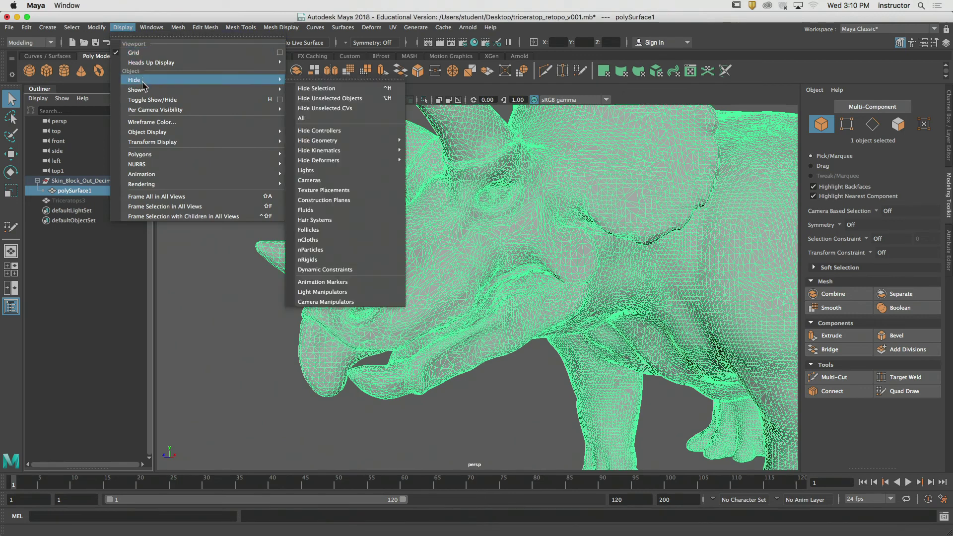
mouse_move(145, 89)
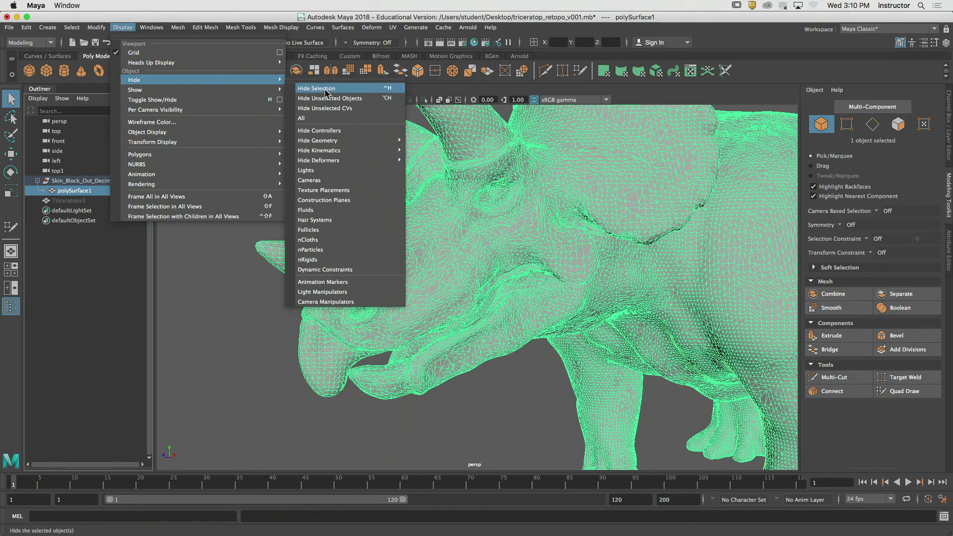
click(325, 90)
Show the Triceratops3 mesh again and clear the selection
click(76, 201)
click(140, 26)
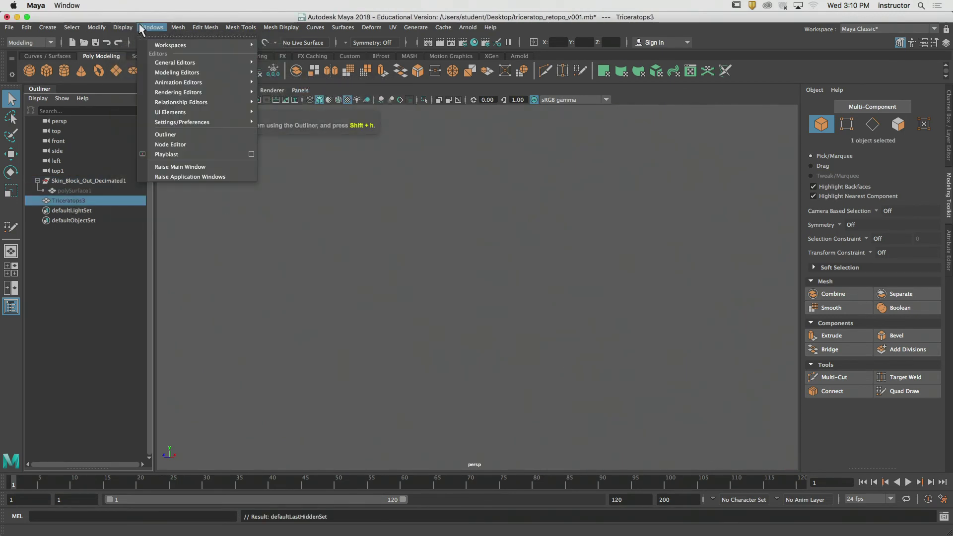
mouse_move(122, 31)
mouse_move(136, 89)
click(313, 90)
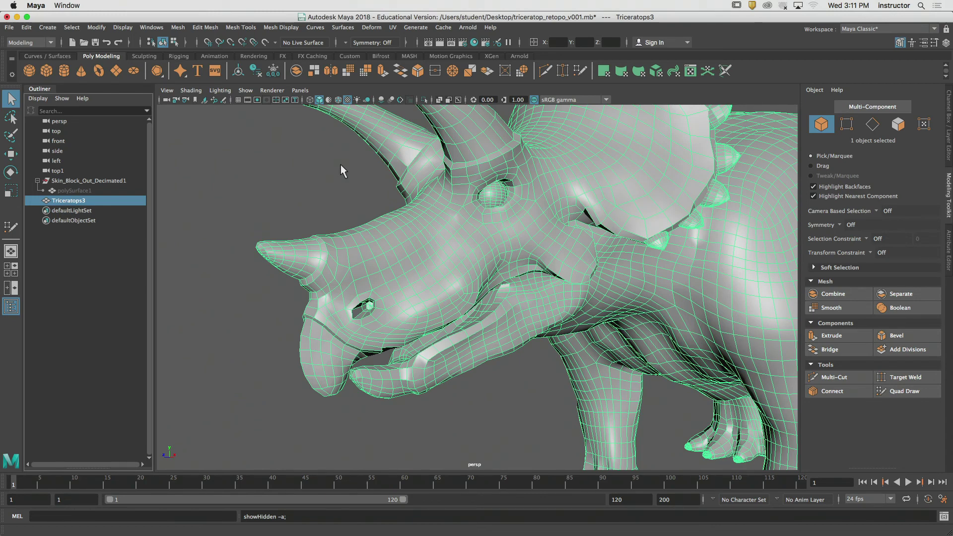
click(340, 166)
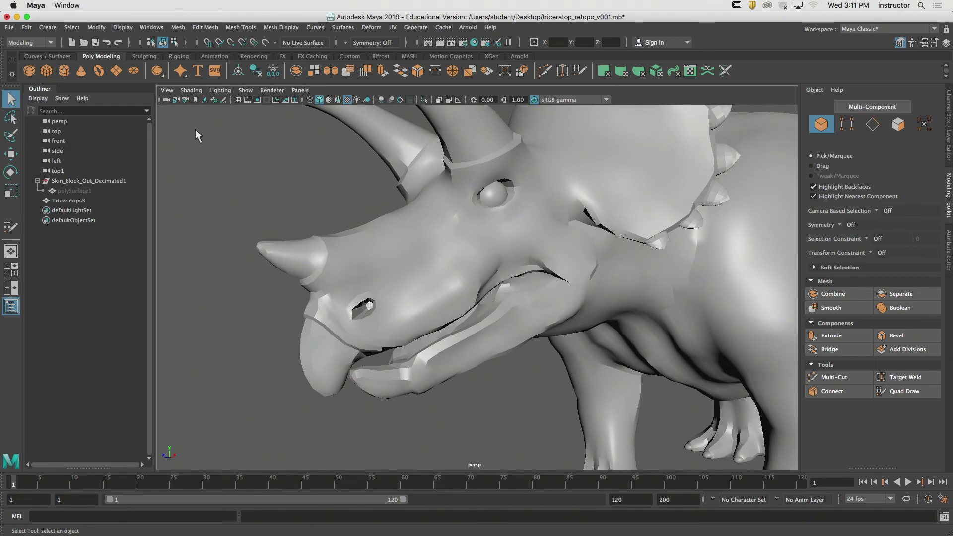
Select the triceratops mesh and examine its quad flow across the frill, shoulder and back
click(409, 228)
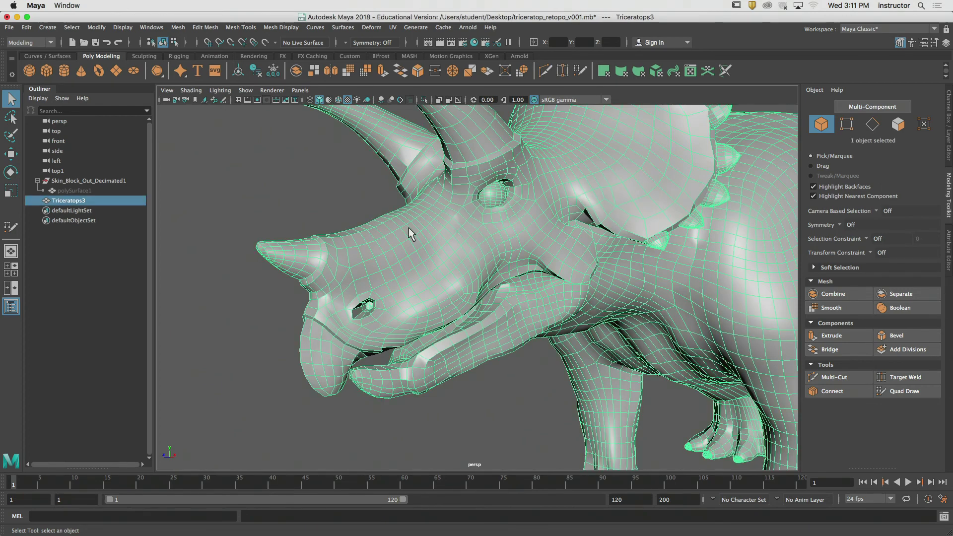
alt+drag(464, 215, 579, 199)
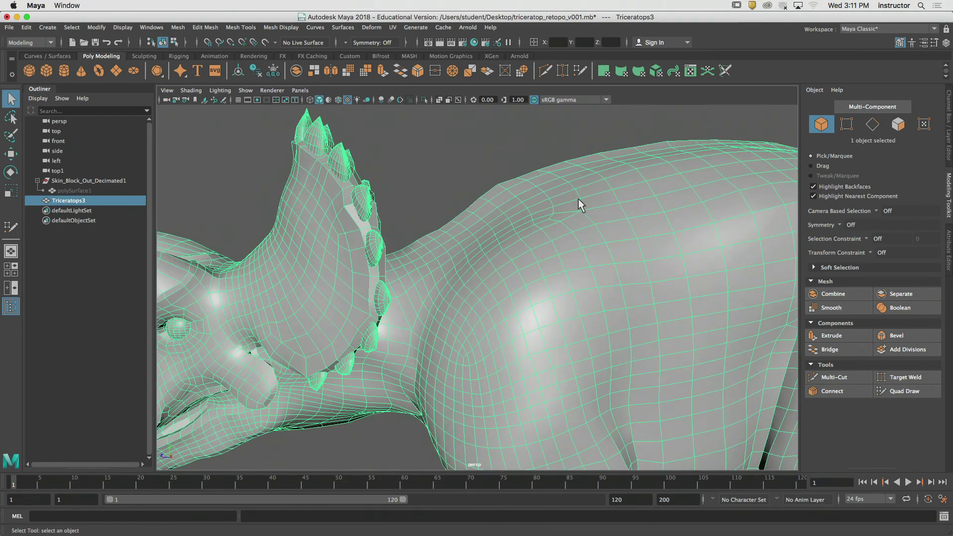
alt+right_drag(579, 198, 396, 234)
alt+drag(396, 234, 420, 229)
click(520, 194)
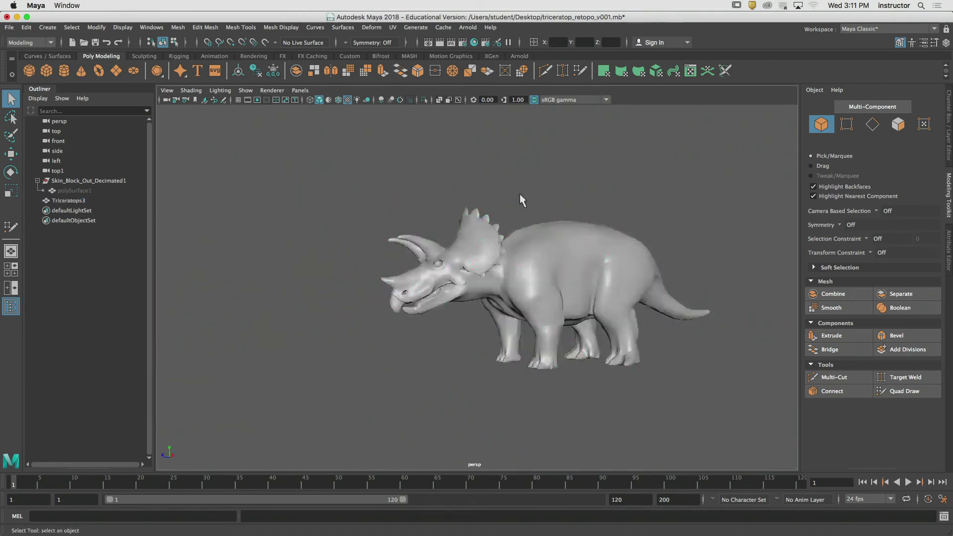
Switch to face selection, marquee the whole triceratops, and examine its wireframe from the front and side
click(899, 124)
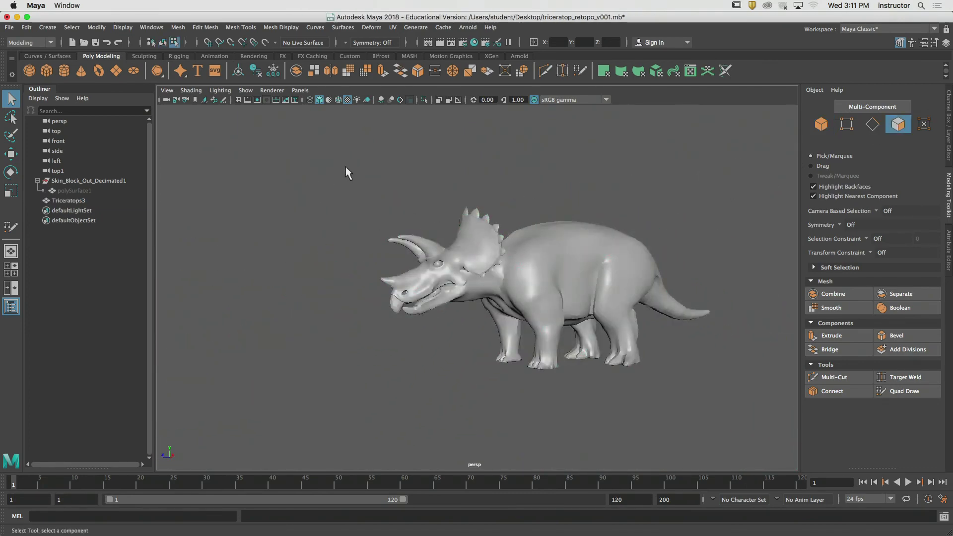
drag(346, 168, 673, 399)
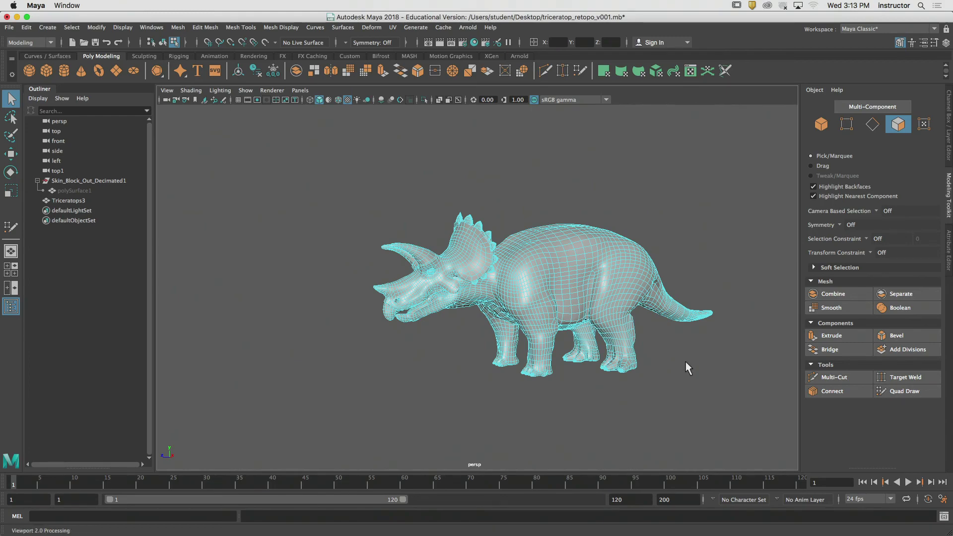
alt+drag(533, 242, 557, 234)
alt+middle_drag(558, 236, 502, 235)
alt+right_drag(502, 239, 597, 241)
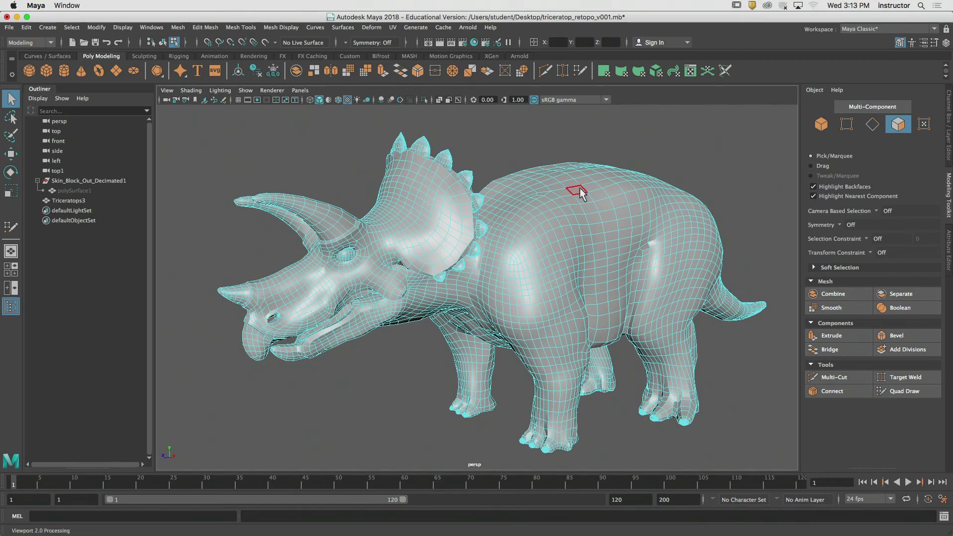
mouse_move(558, 143)
alt+mouse_down()
mouse_move(576, 155)
mouse_move(568, 148)
alt+mouse_up()
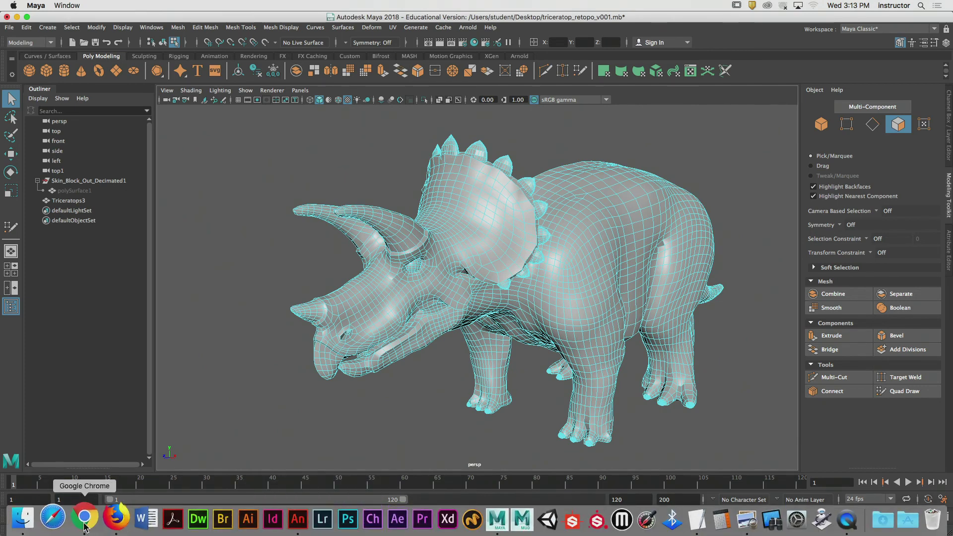
Switch to Google Chrome, open the Human Body - Retopology assignment, and examine its body and head topology reference images
click(85, 528)
click(140, 172)
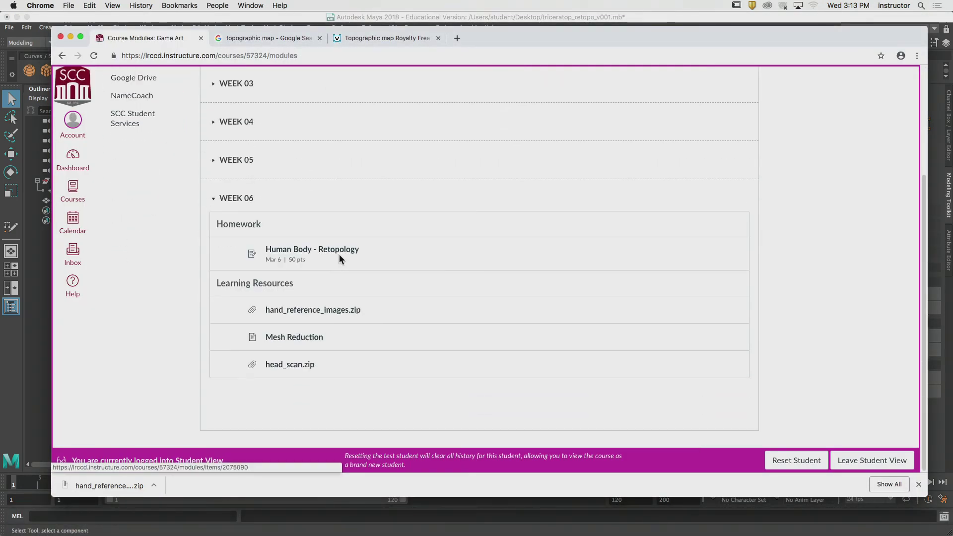
click(337, 250)
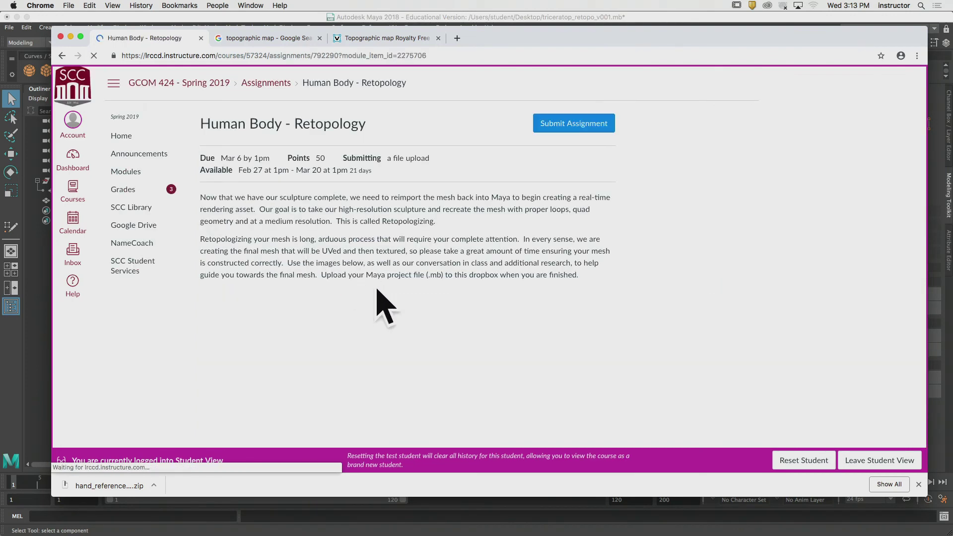
scroll(485, 334, down, 5)
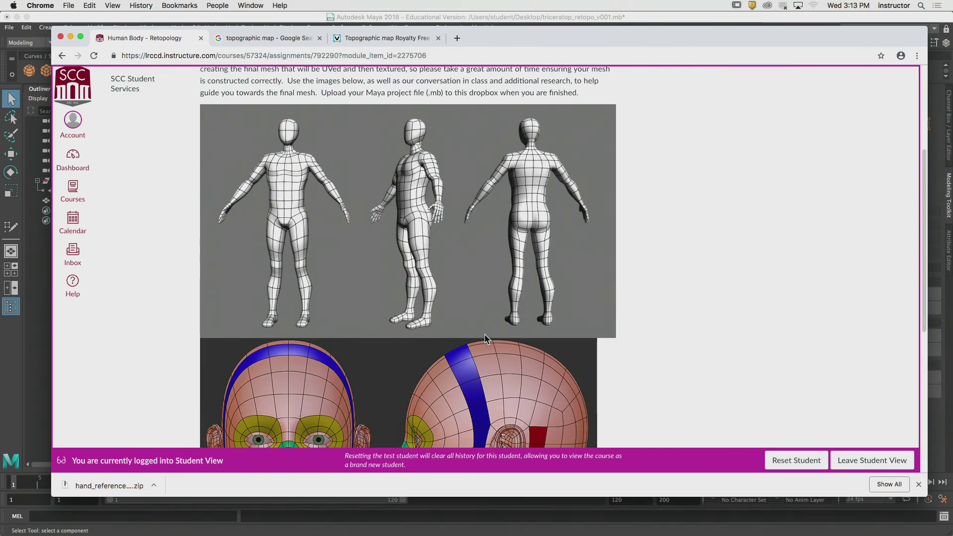
scroll(486, 336, down, 2)
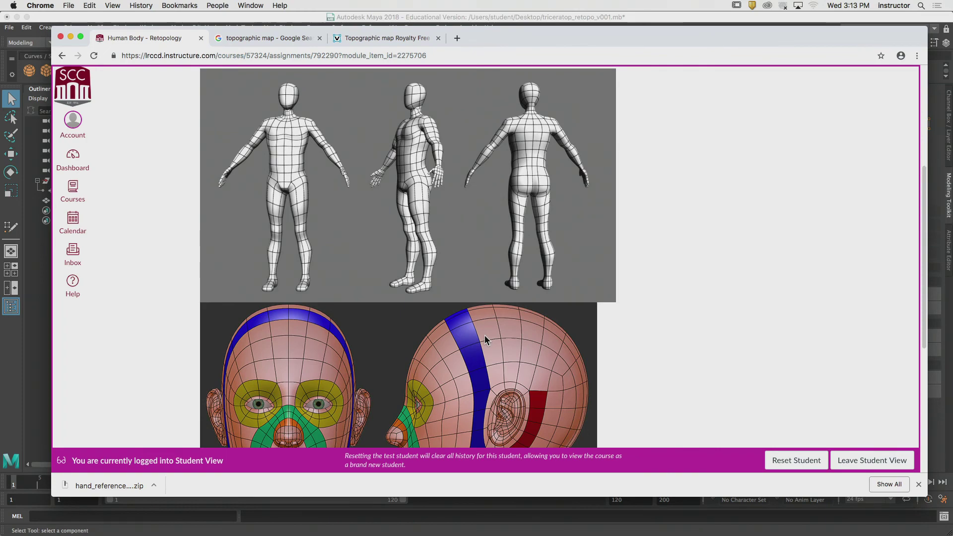
scroll(484, 335, down, 5)
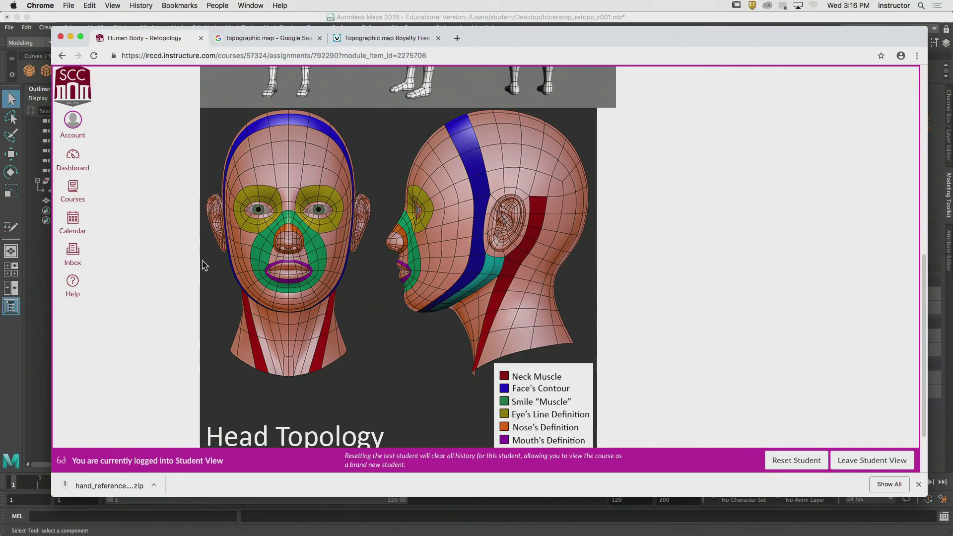
scroll(183, 264, up, 5)
scroll(182, 264, up, 5)
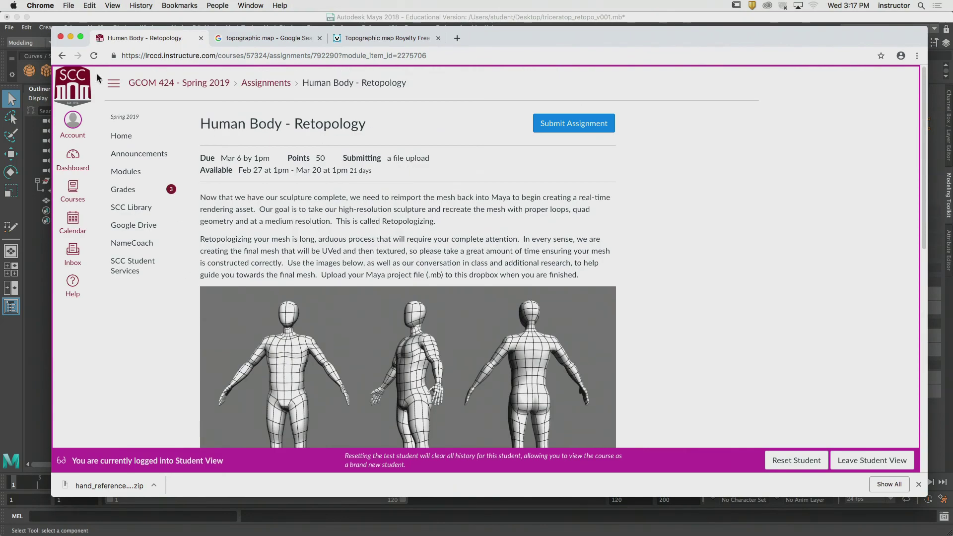
Return to the course modules and download head_scan.zip from the Week 06 learning resources
click(61, 55)
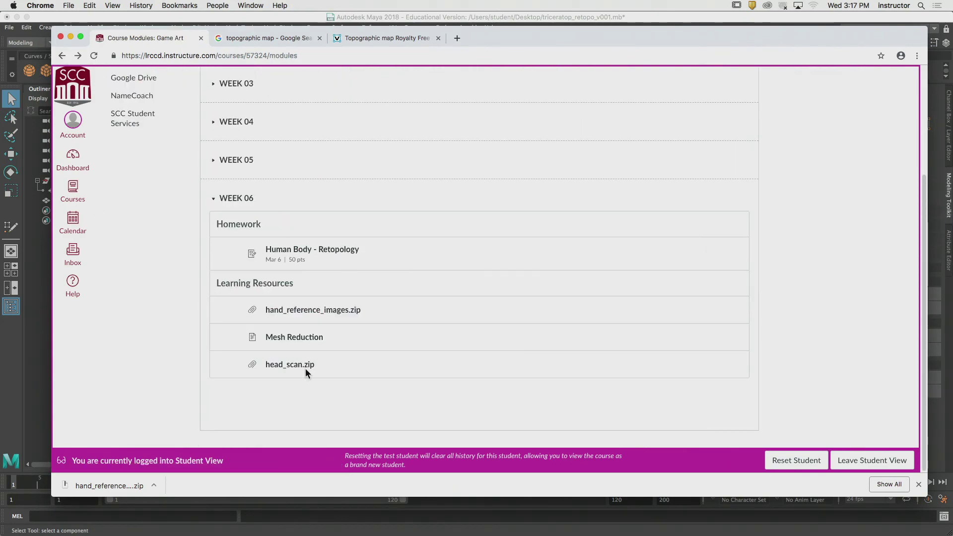
click(280, 367)
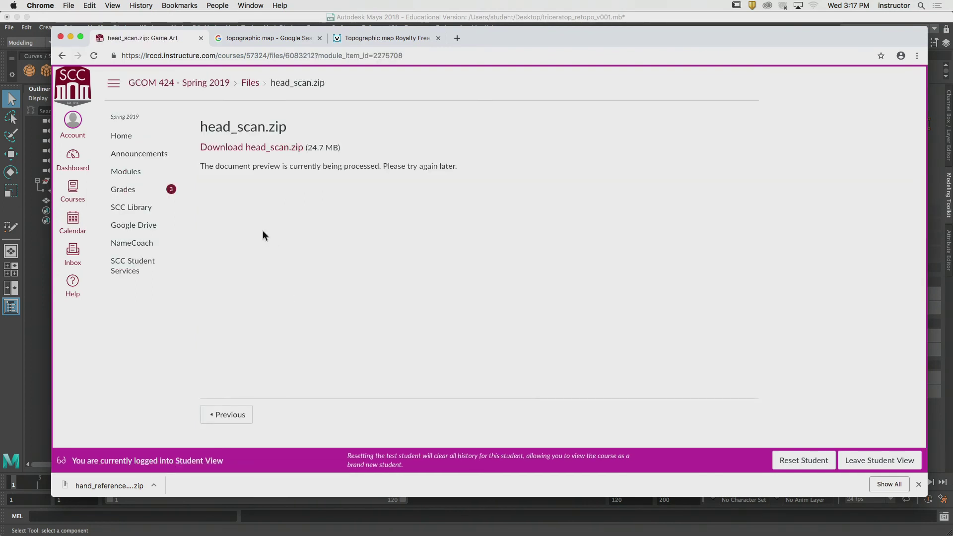
click(277, 148)
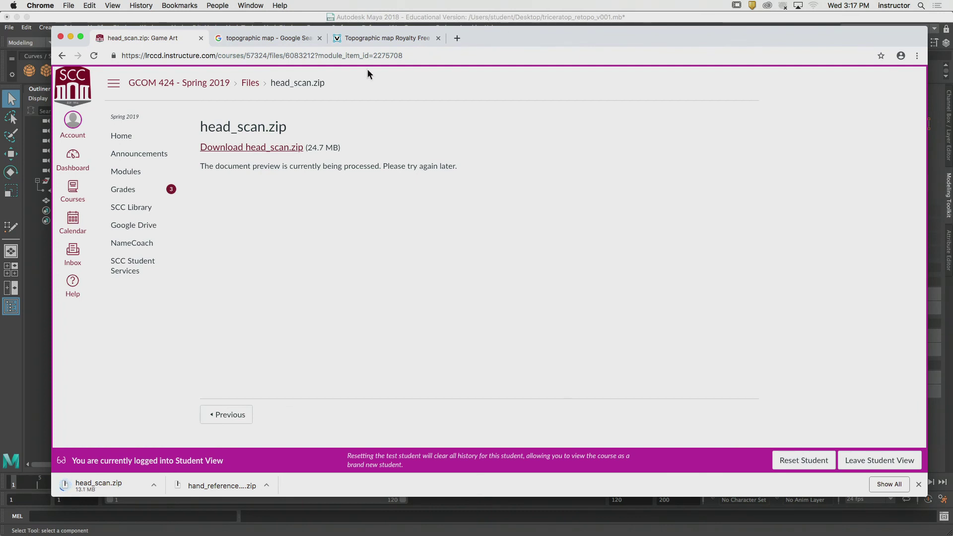
Open a new browser tab, search Google for "3d scanner shops", and look through the results
key(super+t)
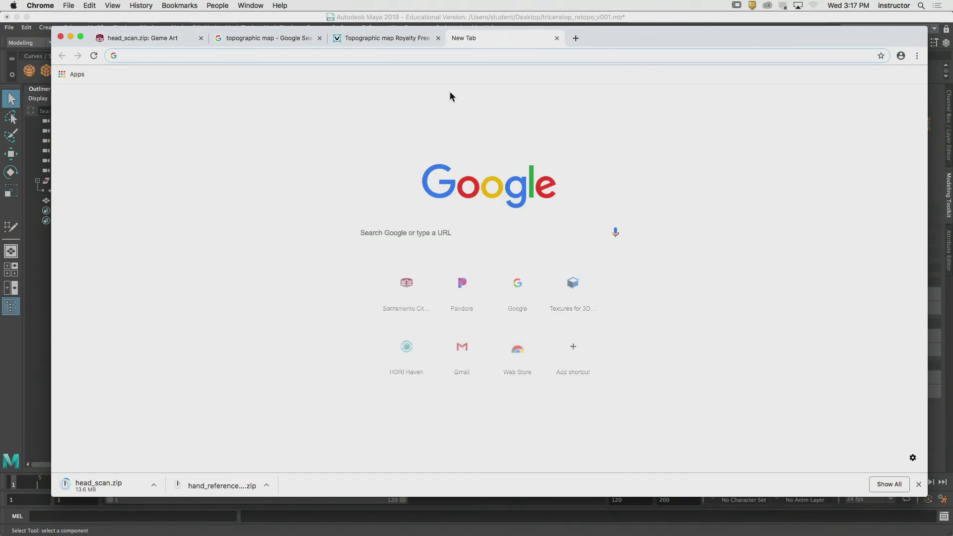
text(ten)
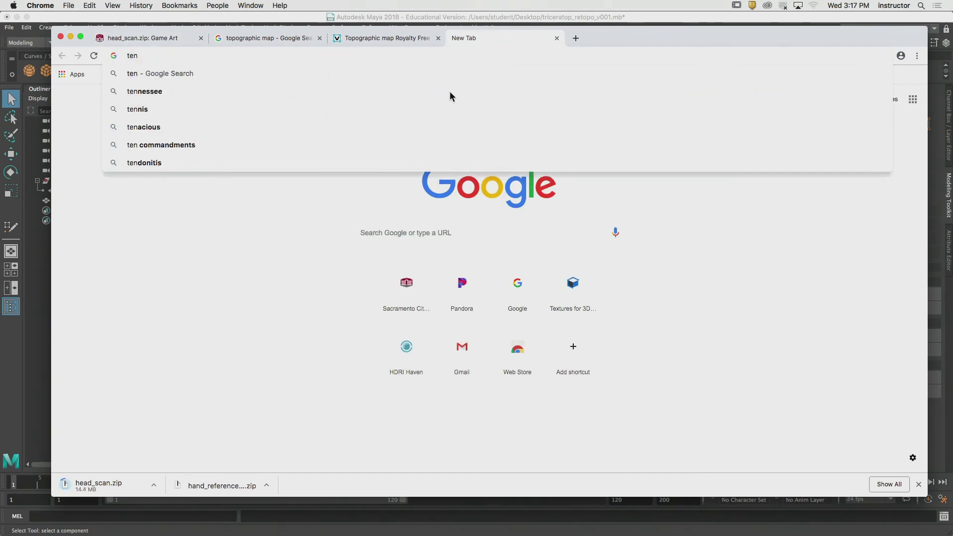
key(BackSpace)
key(BackSpace)
key(BackSpace)
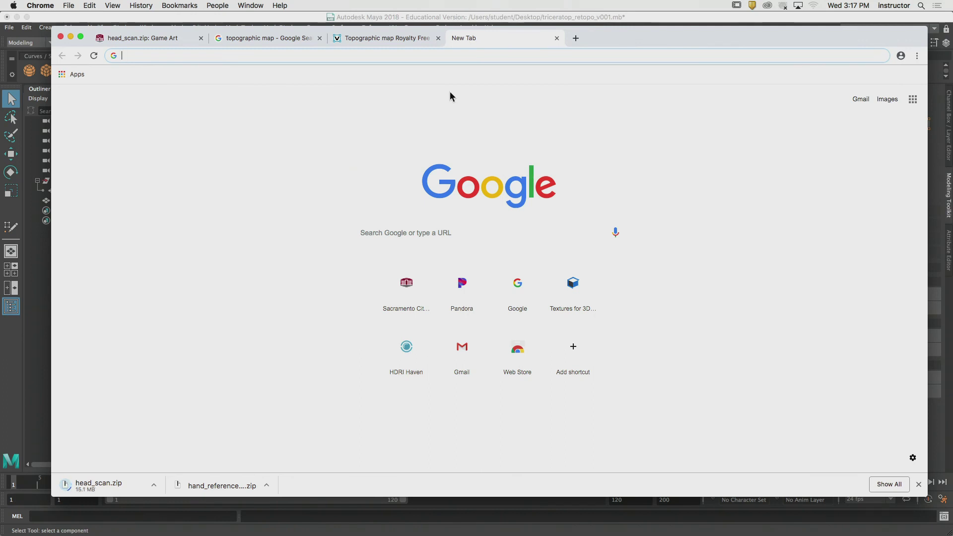
text(3d)
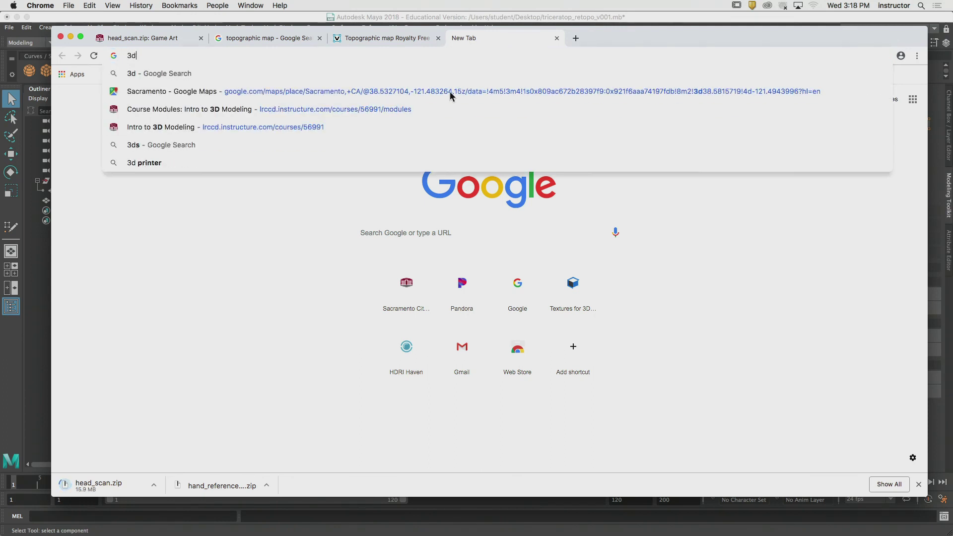
text( s)
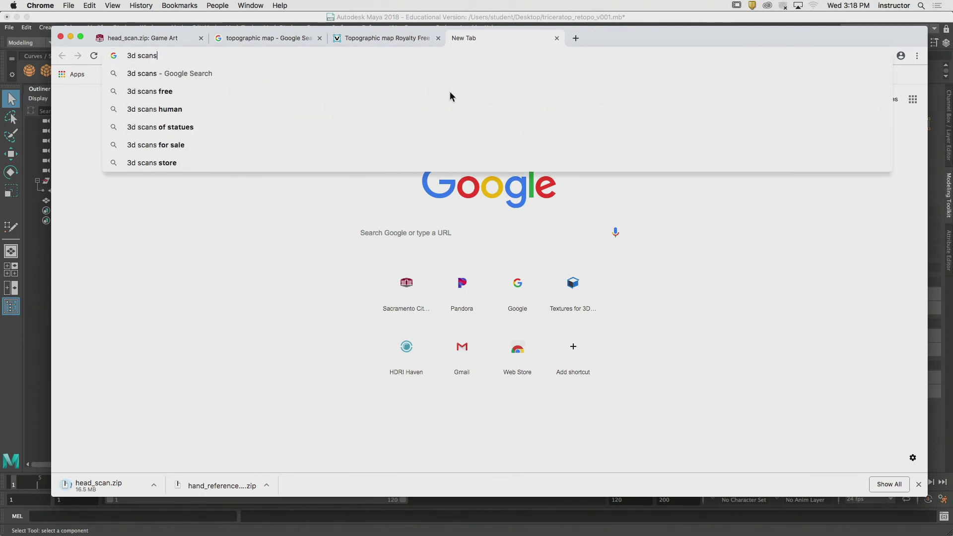
text(canner shops)
key(Return)
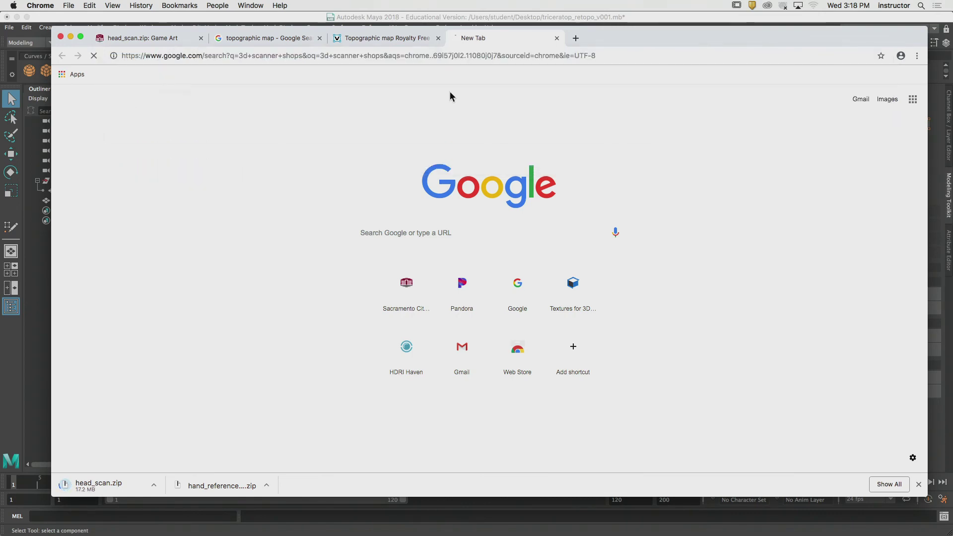
scroll(342, 244, down, 10)
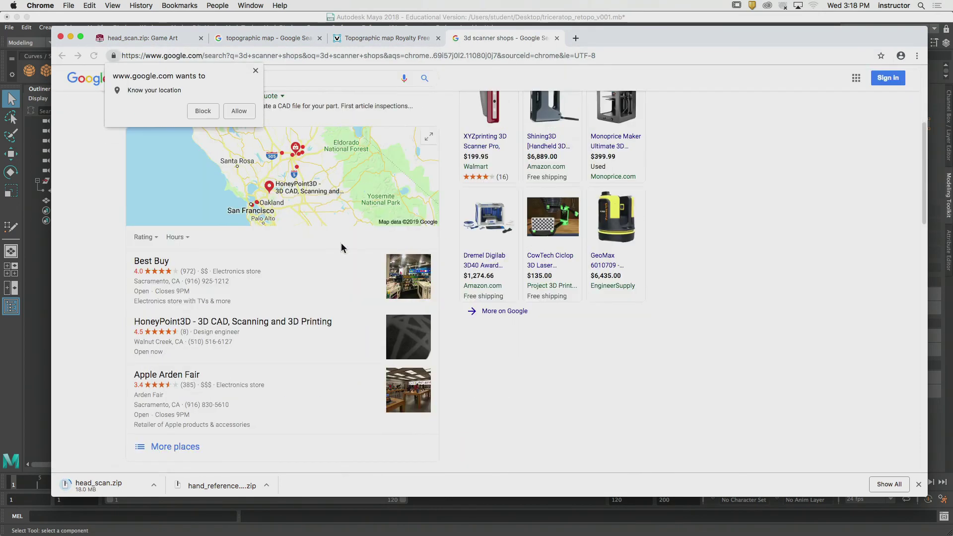
scroll(340, 244, down, 5)
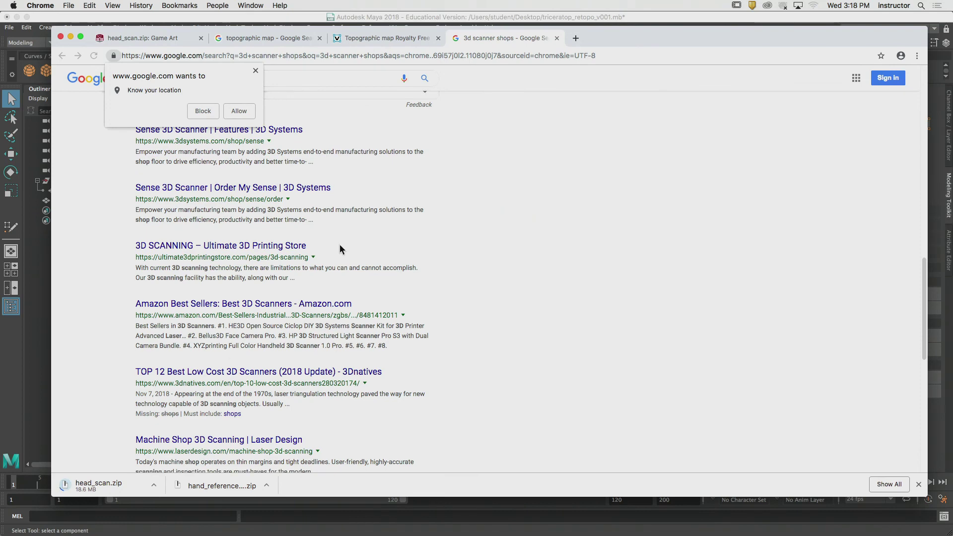
scroll(340, 245, down, 6)
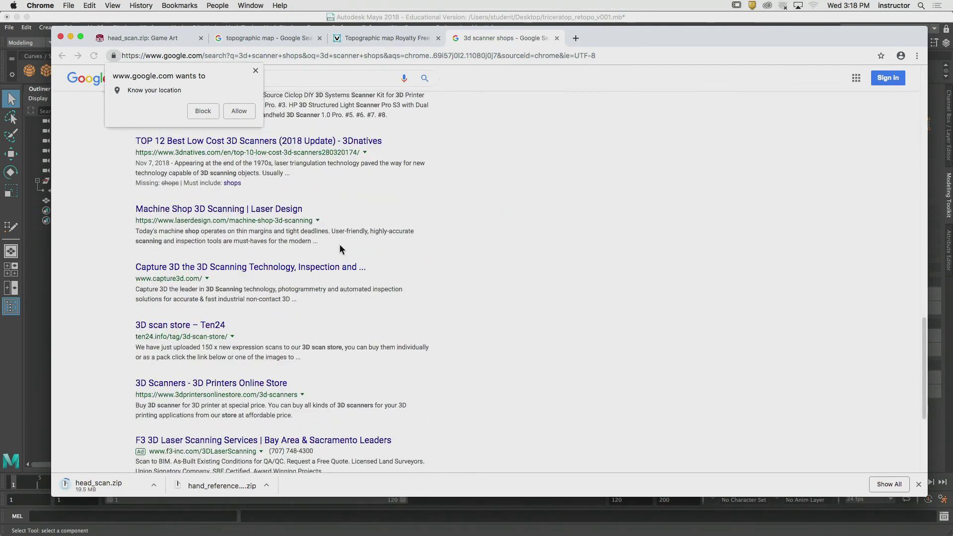
scroll(340, 246, up, 20)
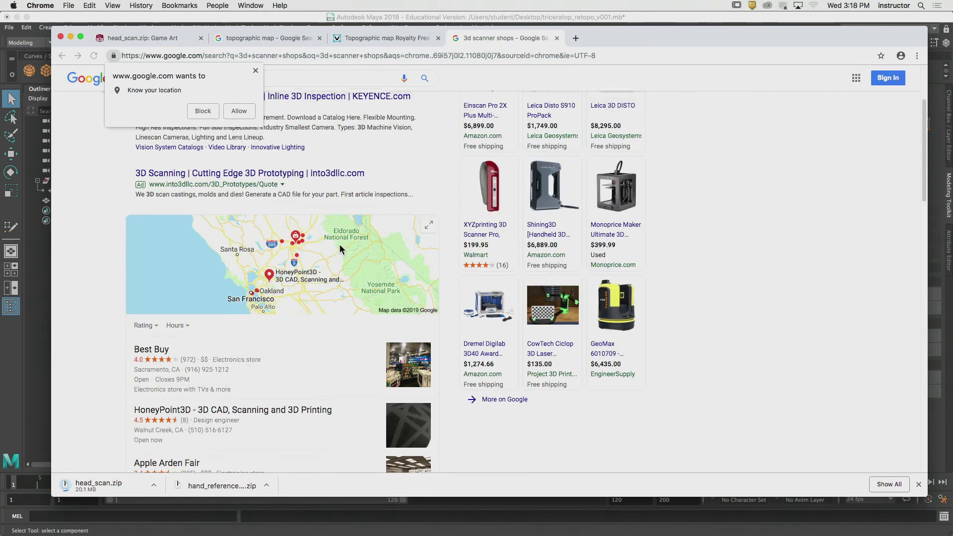
Dismiss the location request and search Google for "ten24 digital solutions" instead
click(255, 71)
drag(200, 84, 126, 85)
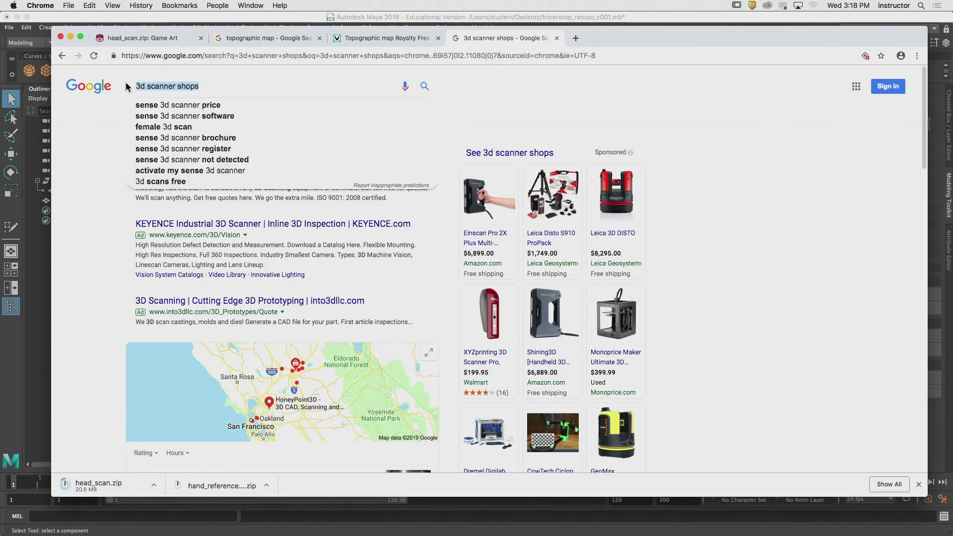
text(1024)
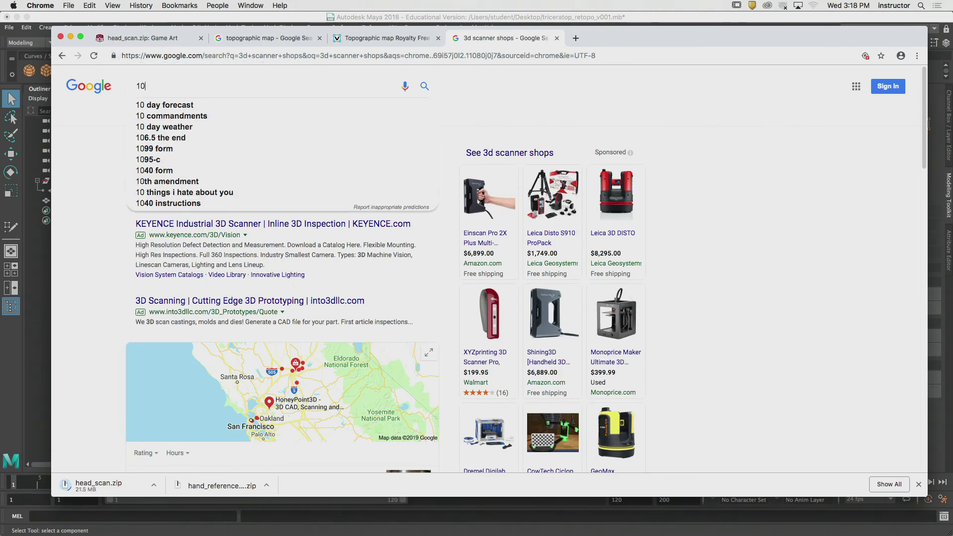
key(BackSpace)
key(BackSpace)
key(BackSpace)
key(BackSpace)
key(BackSpace)
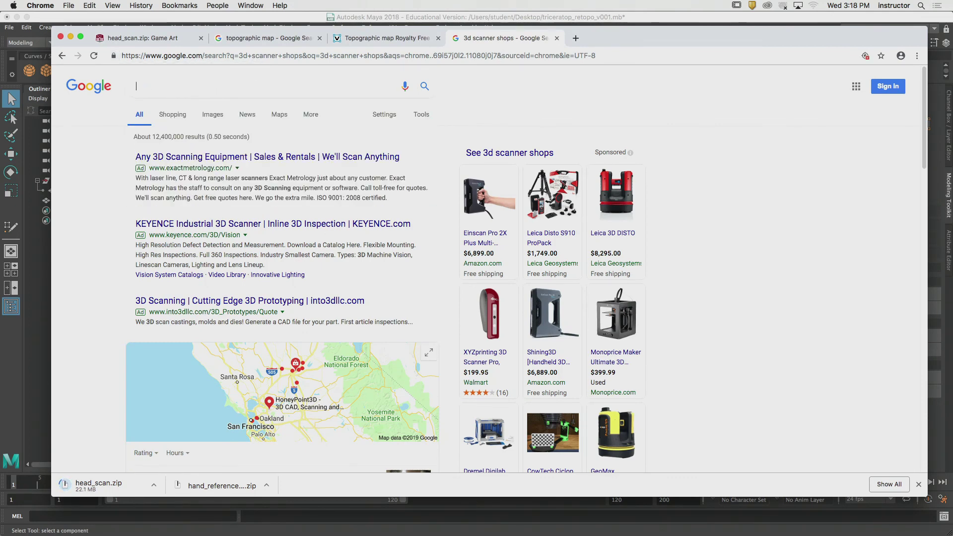
text(ten 24)
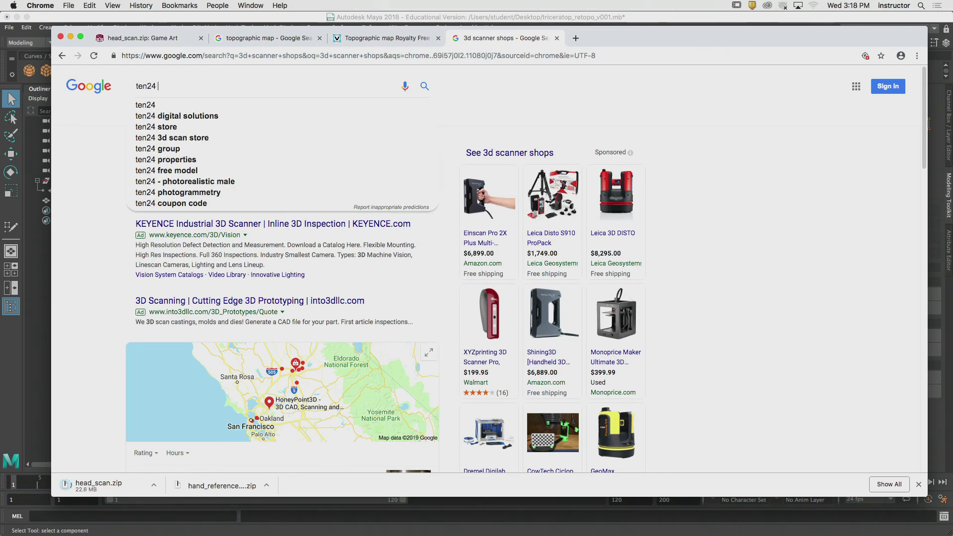
key(Down)
key(Return)
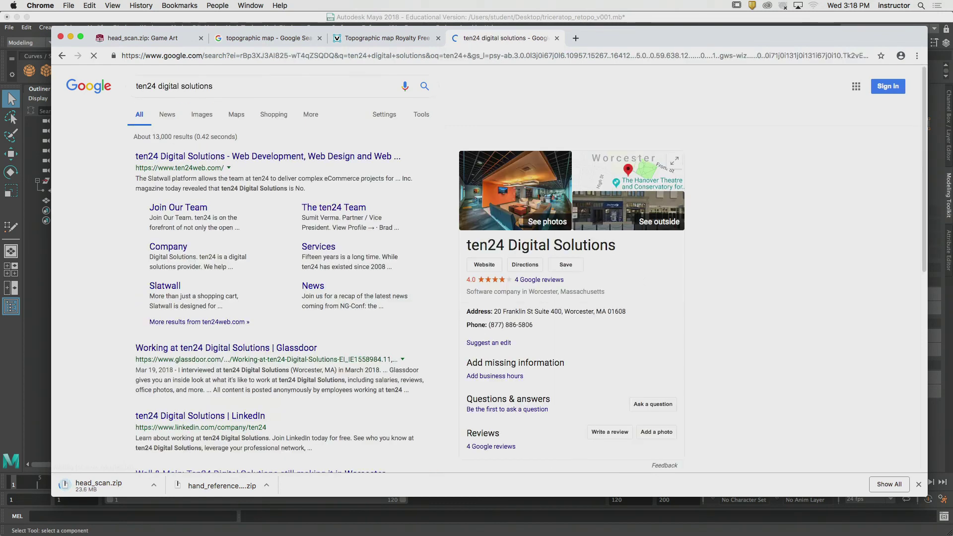
Look over the ten24 Digital Solutions home page at ten24web.com and return to the search results
click(158, 155)
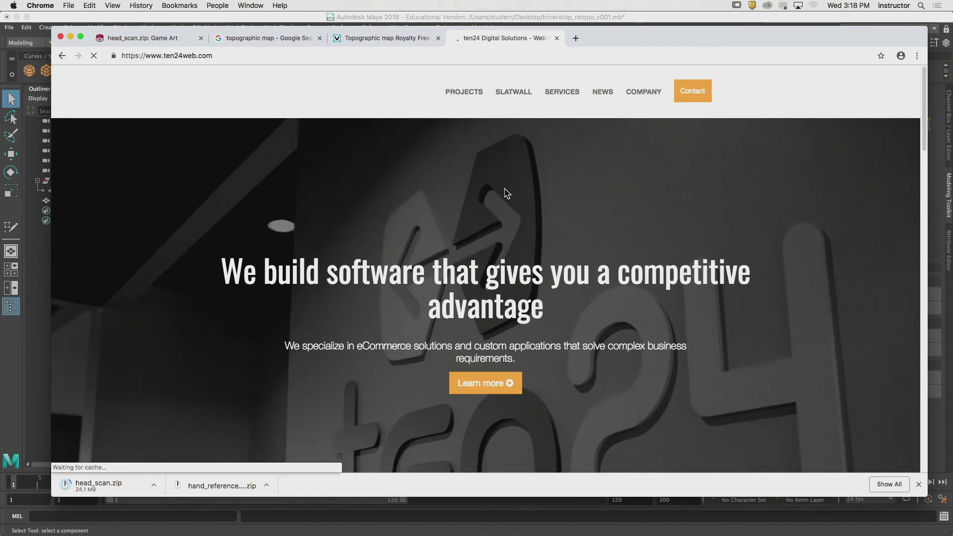
scroll(334, 181, down, 9)
scroll(334, 182, up, 9)
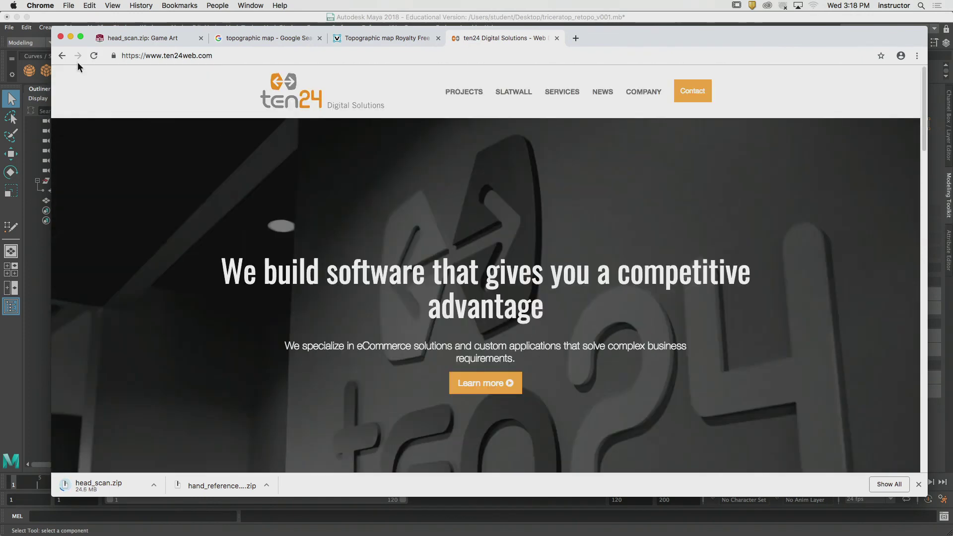
click(63, 56)
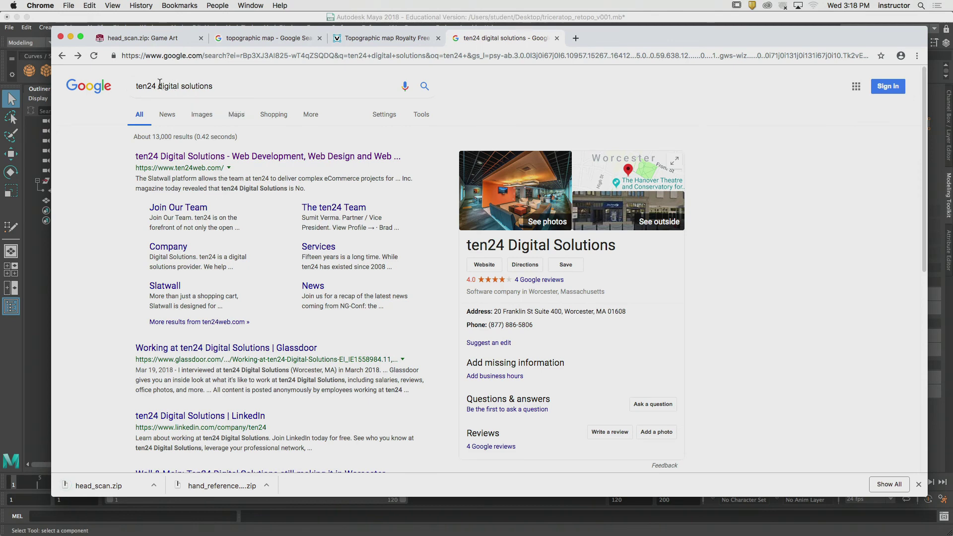
Change the search to "ten24 scans" and open the Ten24 3D scanning and photogrammetry site at ten24.info
drag(159, 87, 244, 91)
text(scans)
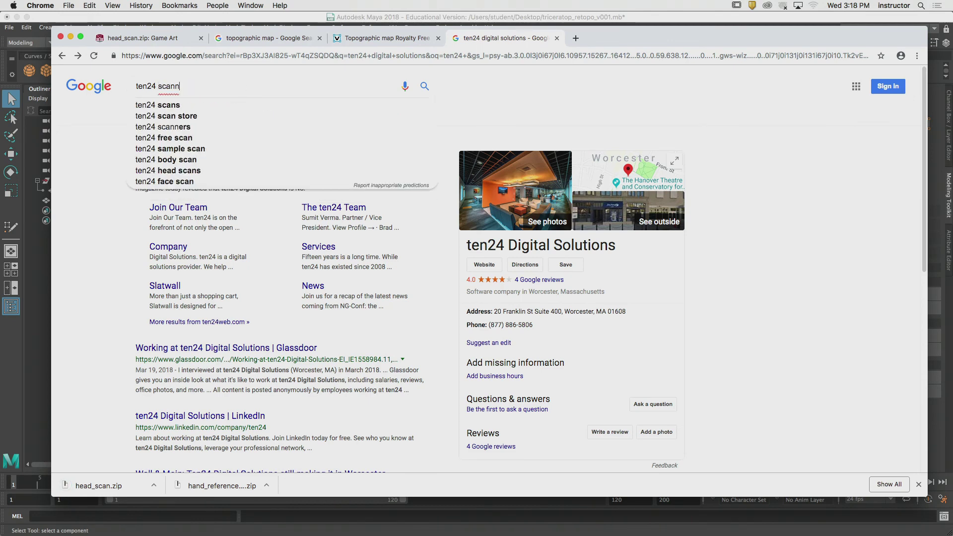
key(Return)
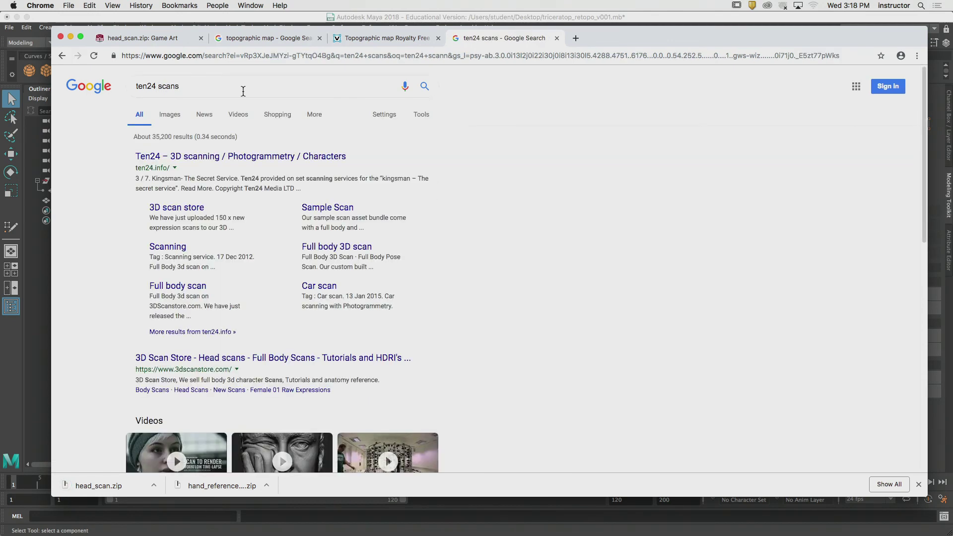
click(237, 156)
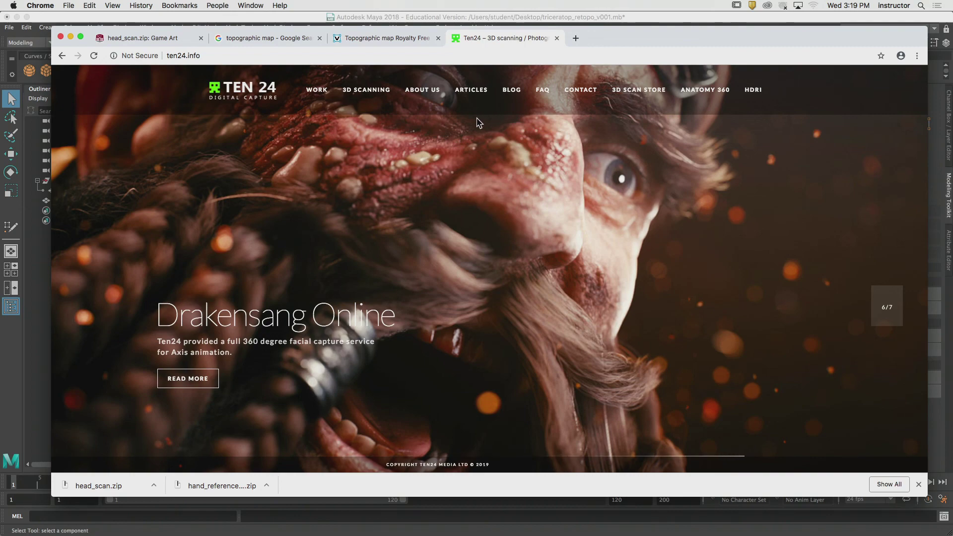
Open Ten24's Sample Scan page and examine the full-body scan previews and the high resolution cleaned geometry
mouse_move(382, 105)
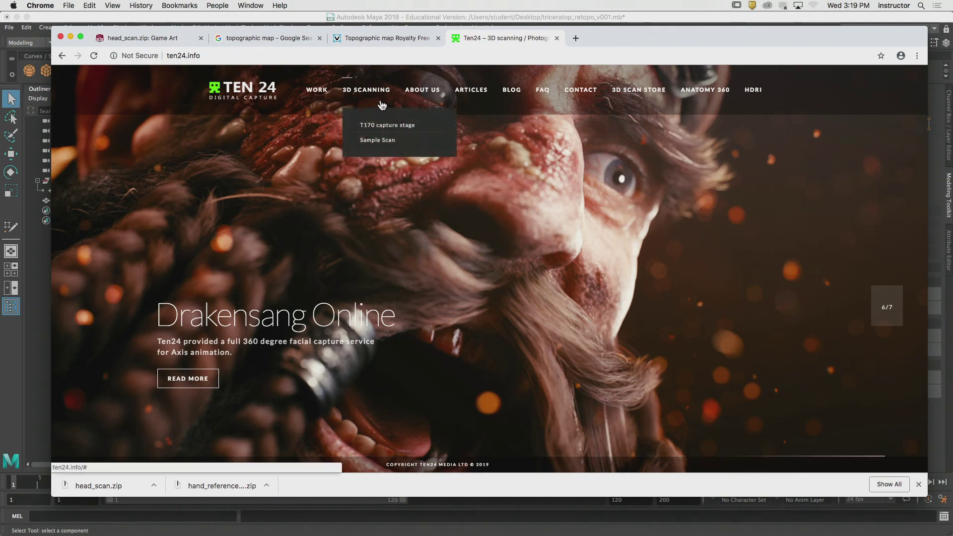
click(383, 143)
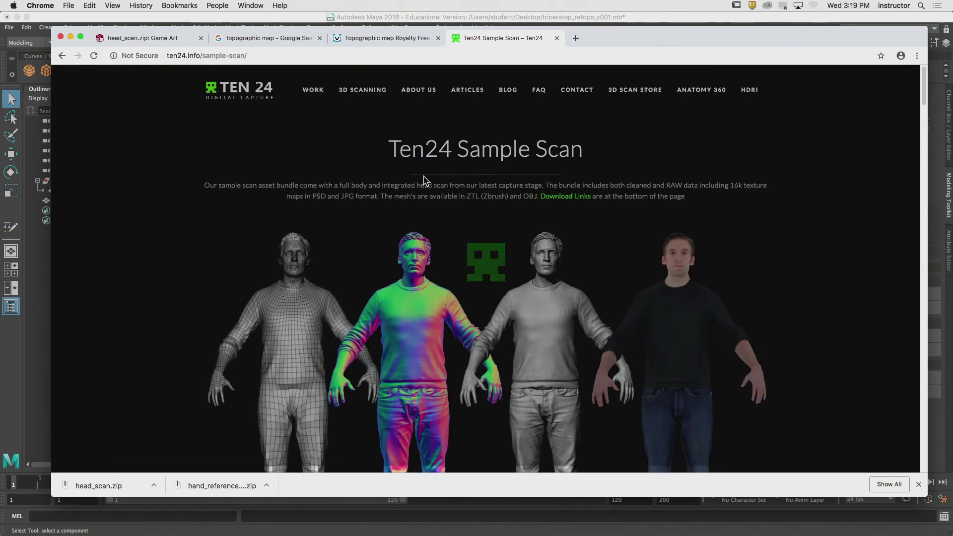
scroll(317, 267, down, 2)
scroll(318, 271, down, 3)
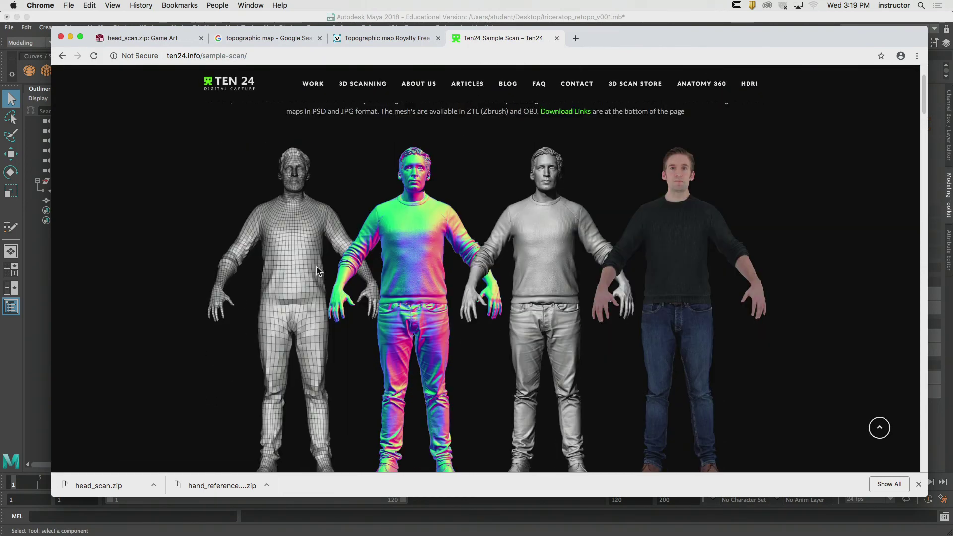
scroll(194, 279, down, 2)
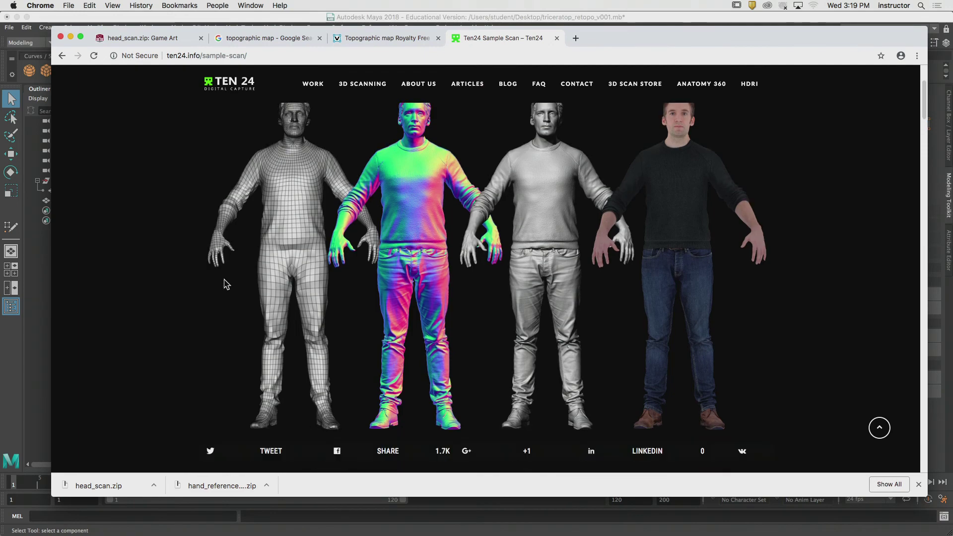
scroll(224, 284, down, 5)
scroll(225, 284, down, 5)
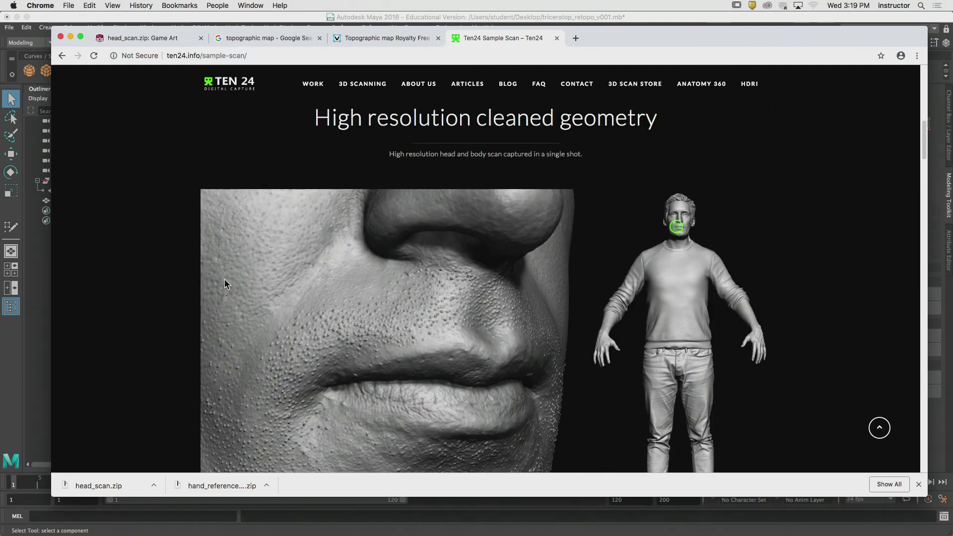
scroll(225, 284, up, 3)
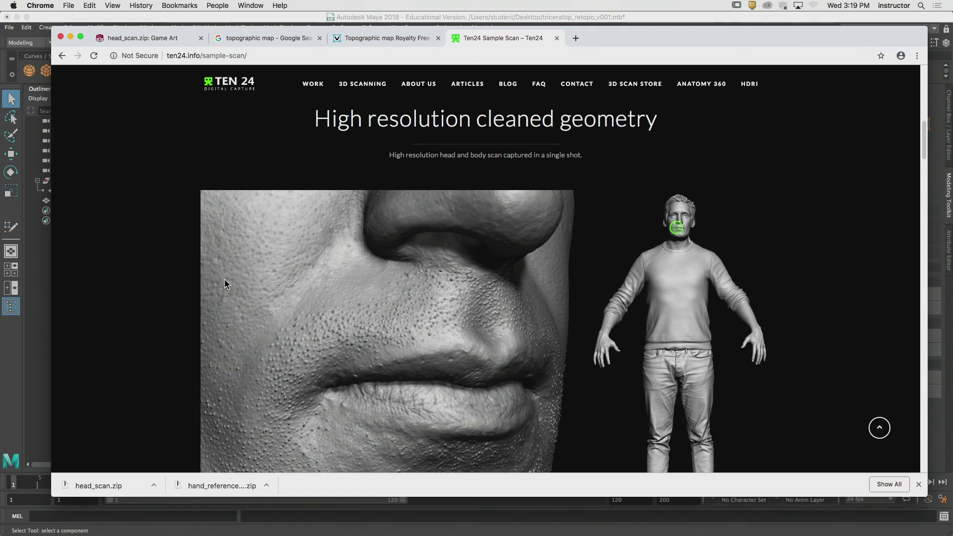
scroll(374, 290, down, 3)
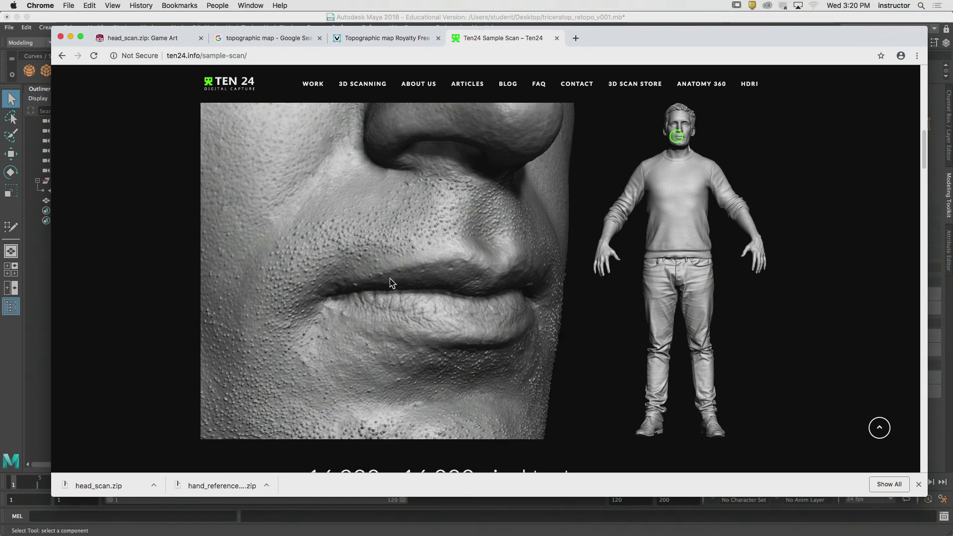
Review the sample scan's texture maps, topology, and hand and foot details, down to the Zbrush, OBJ, RAW and Complete download packages
scroll(538, 267, down, 5)
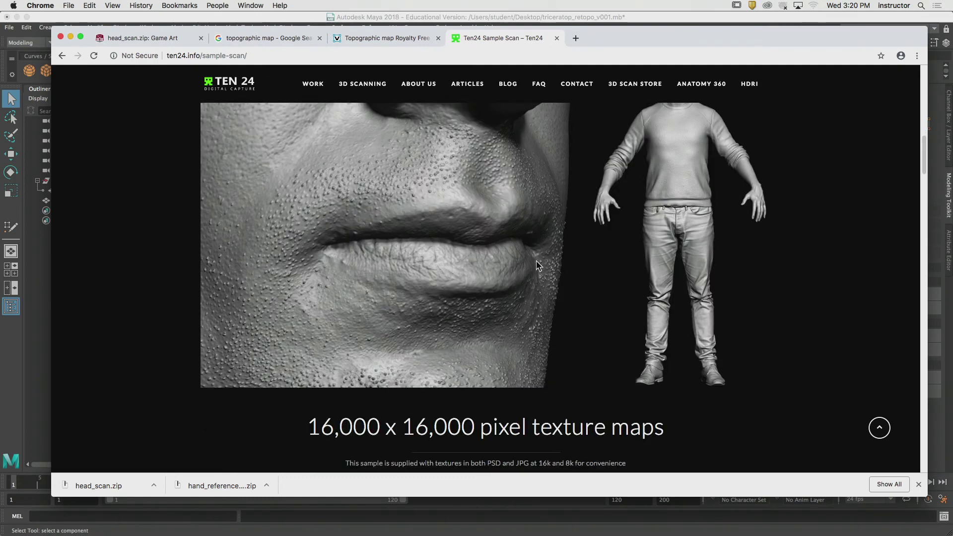
scroll(538, 265, down, 1)
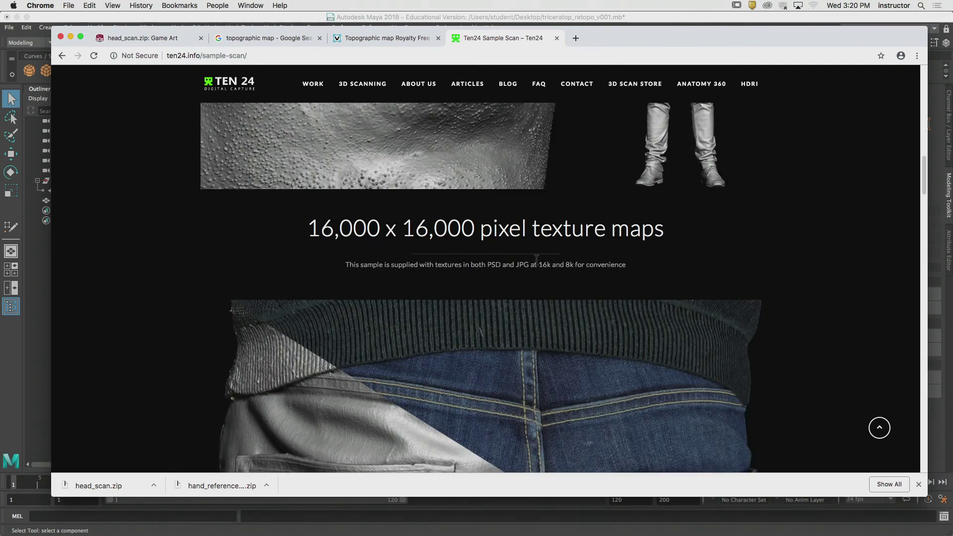
scroll(514, 248, down, 20)
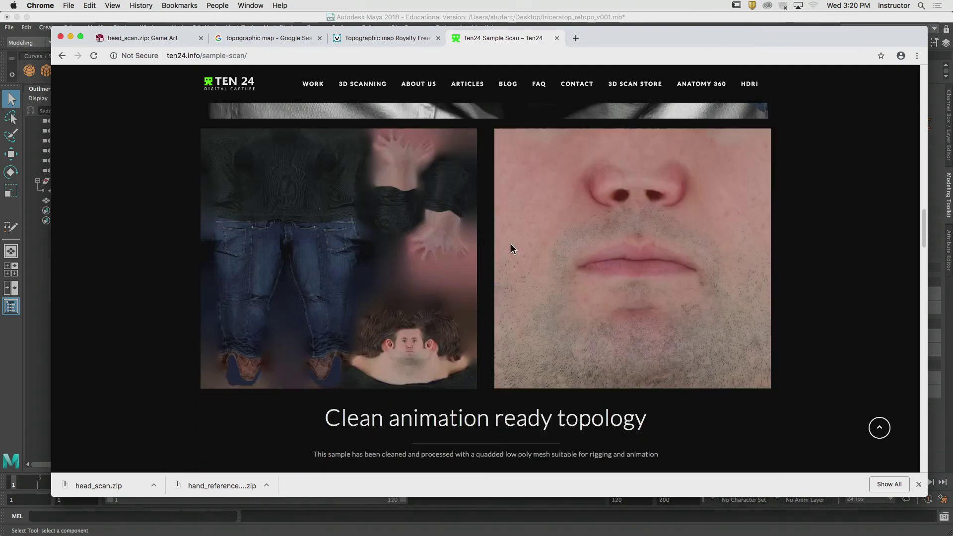
scroll(514, 248, down, 15)
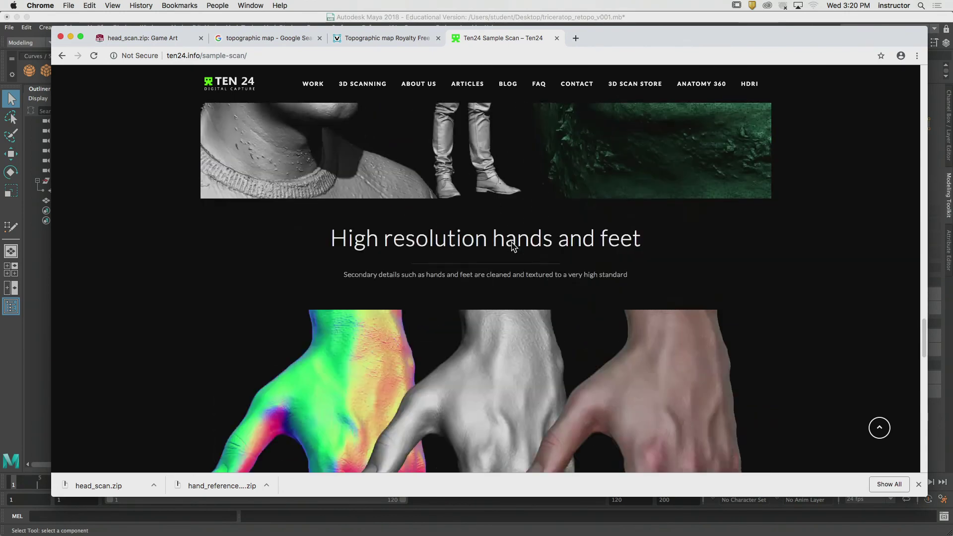
scroll(512, 242, down, 10)
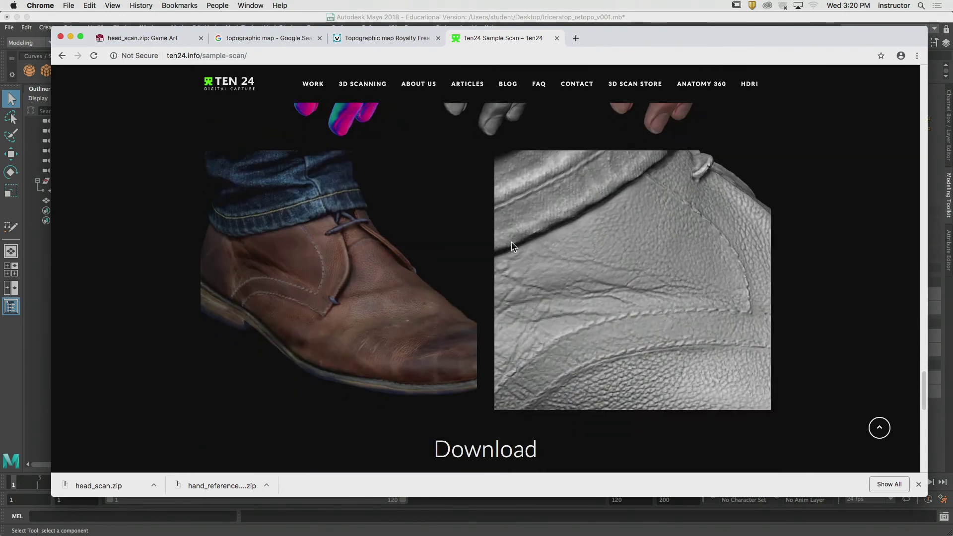
scroll(520, 298, down, 8)
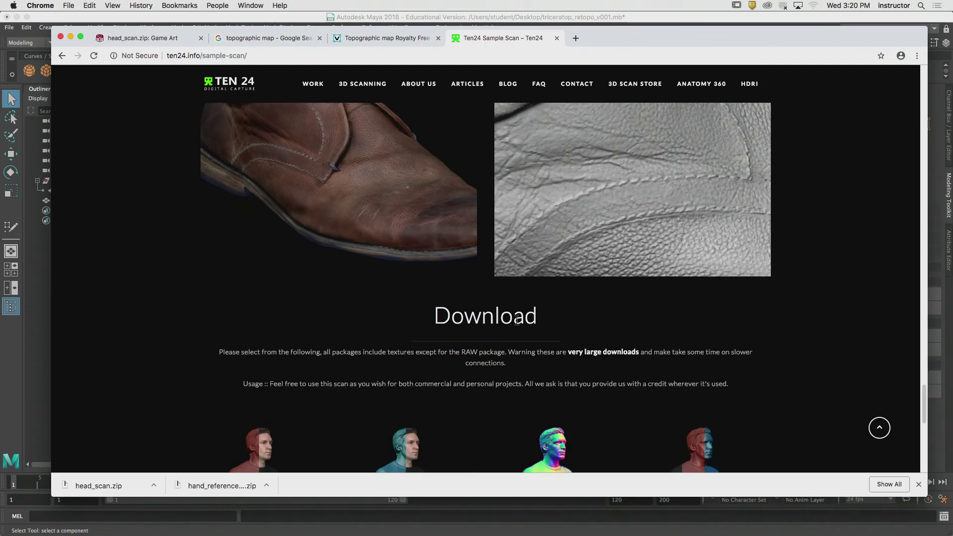
scroll(519, 320, down, 6)
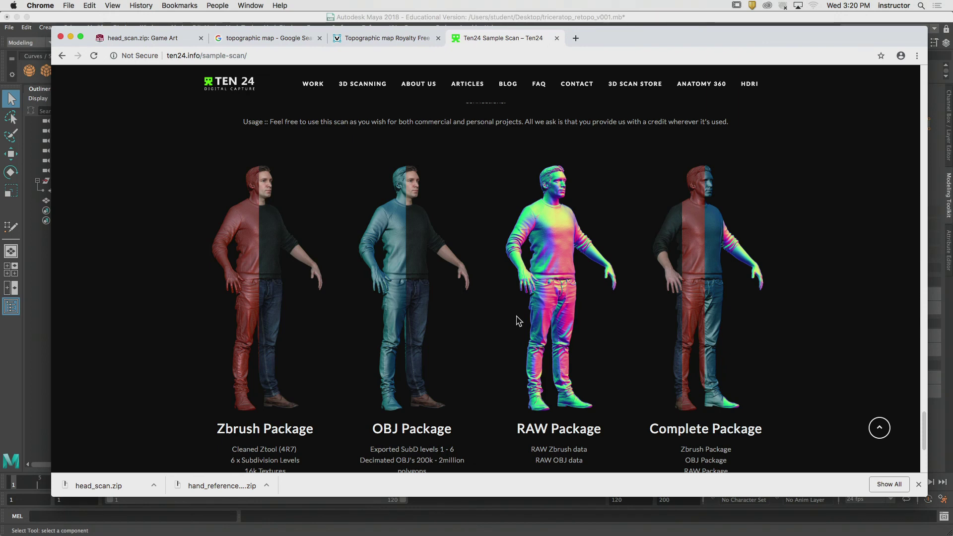
Hide Chrome and Maya to reach the desktop and move head_scan.zip there from the Downloads folder
scroll(519, 318, down, 2)
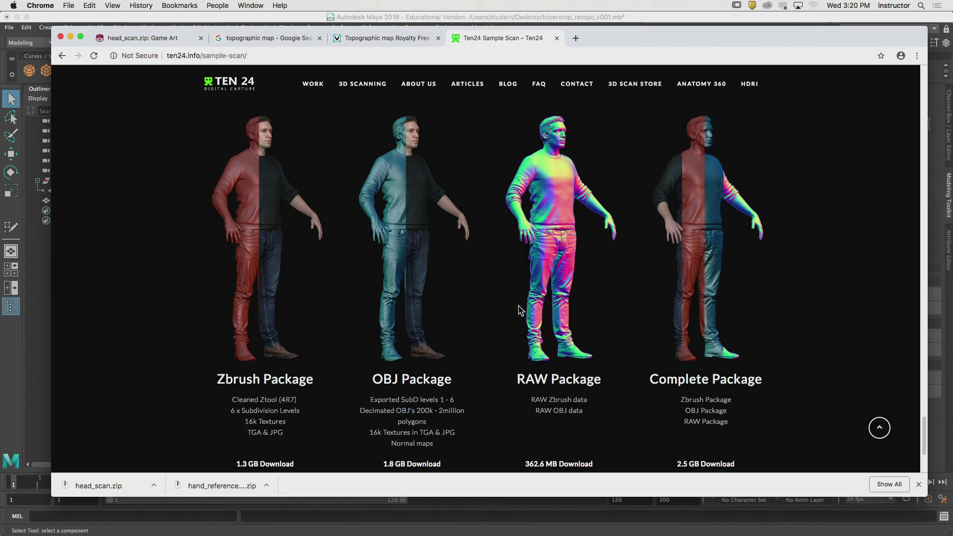
click(40, 5)
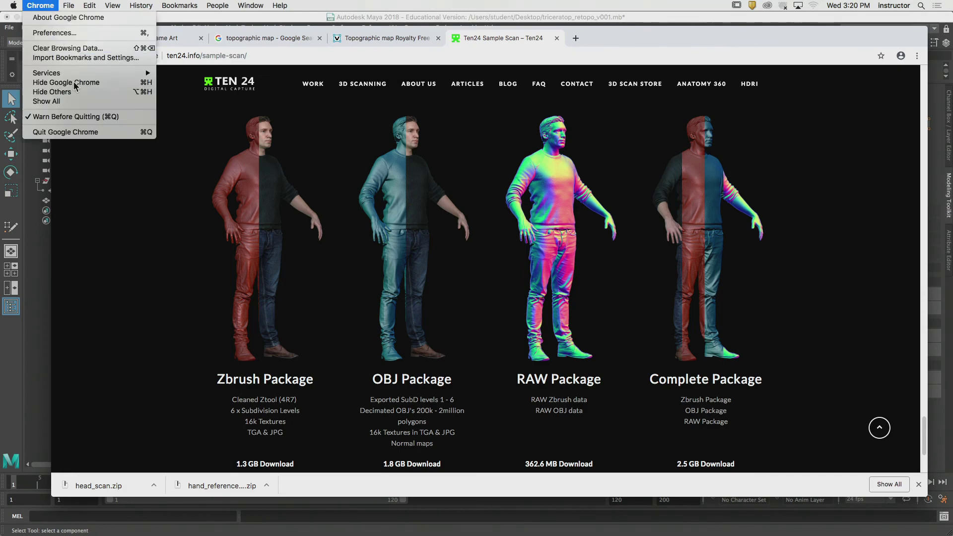
click(90, 81)
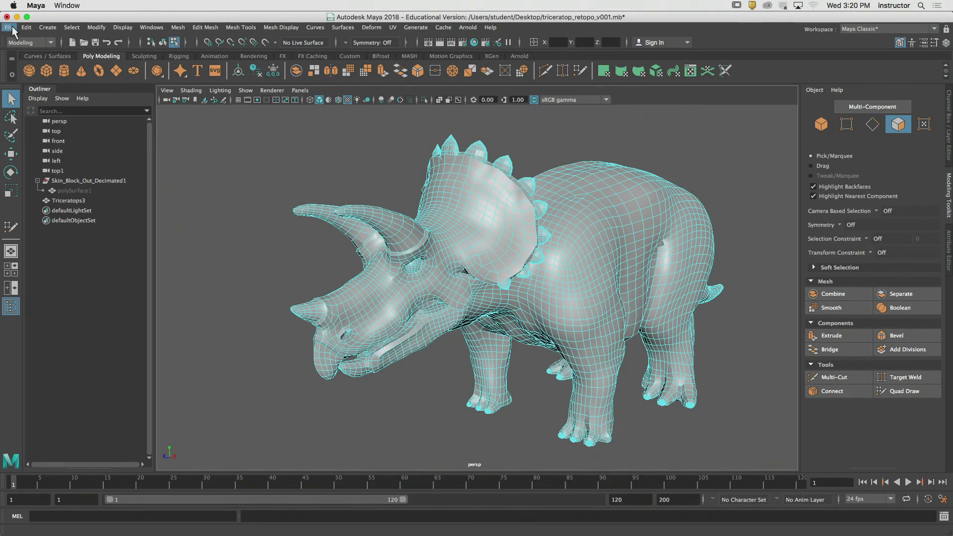
click(36, 5)
click(79, 64)
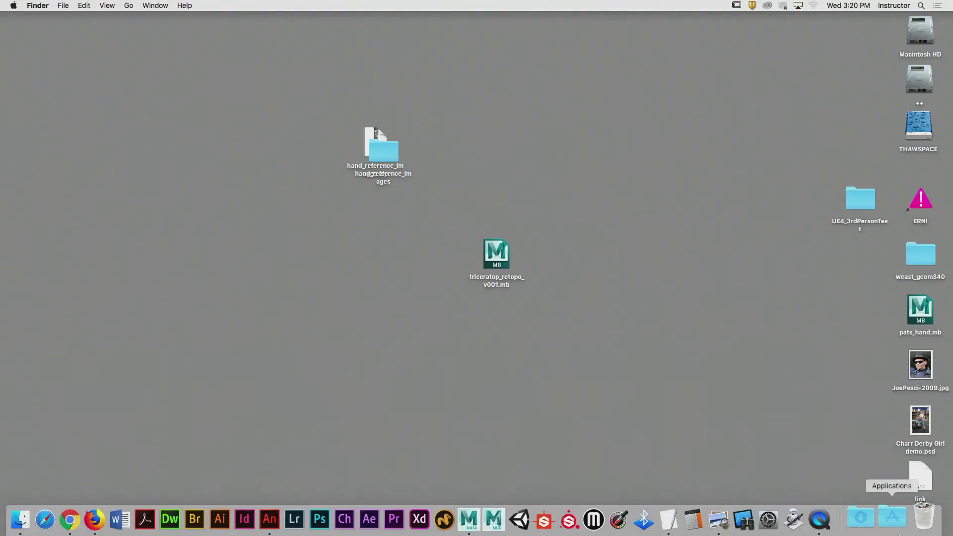
click(869, 520)
drag(871, 492, 678, 256)
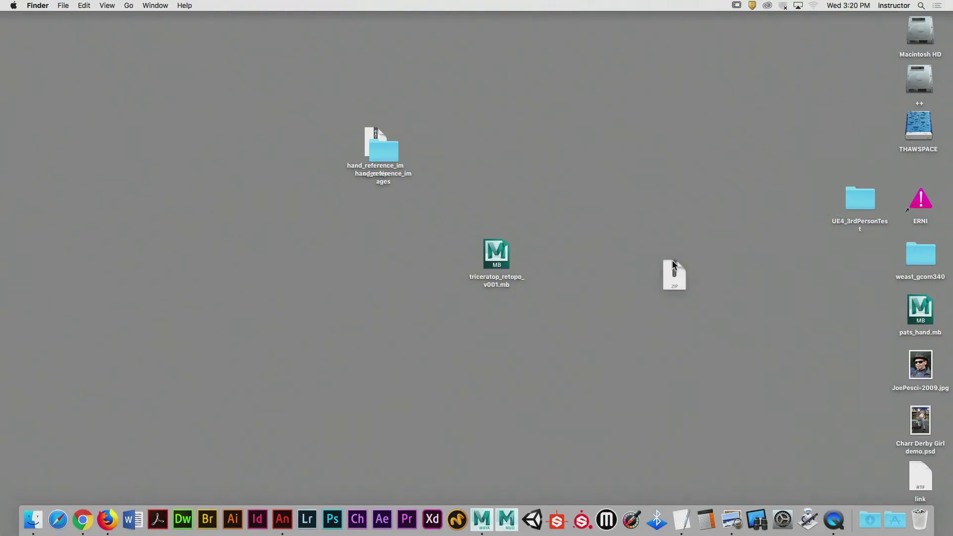
Extract head_scan.zip on the desktop and open head_scan.mb in Maya without saving the triceratops scene
double_click(678, 254)
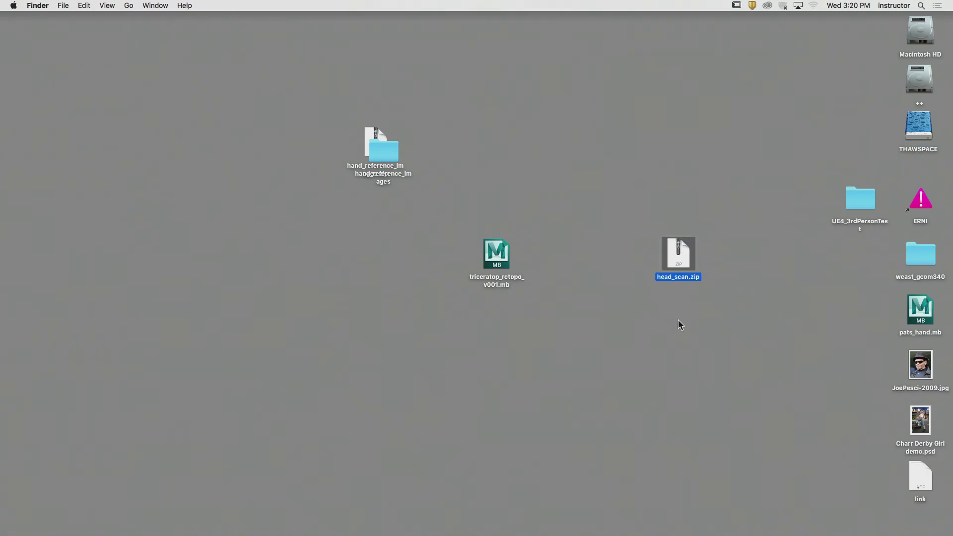
click(701, 289)
drag(693, 270, 690, 316)
click(685, 346)
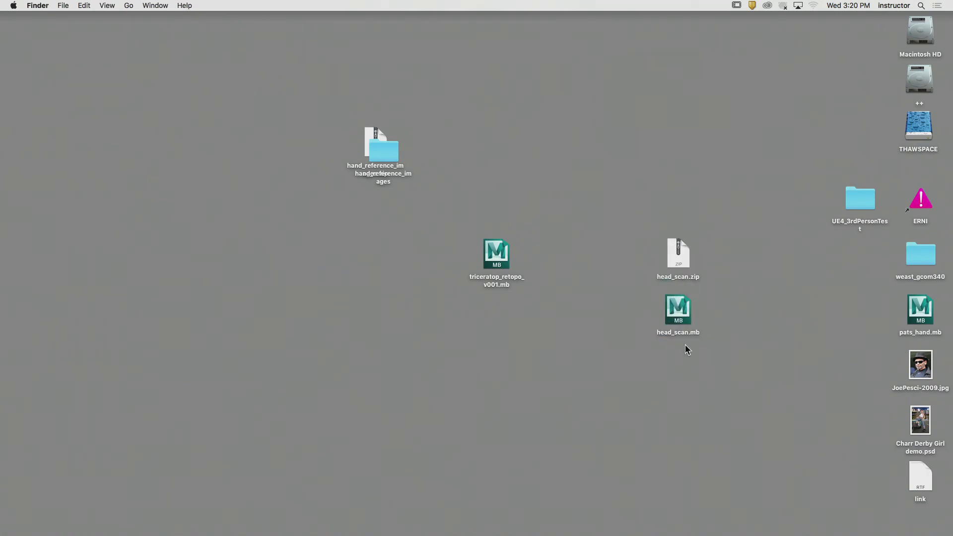
double_click(679, 307)
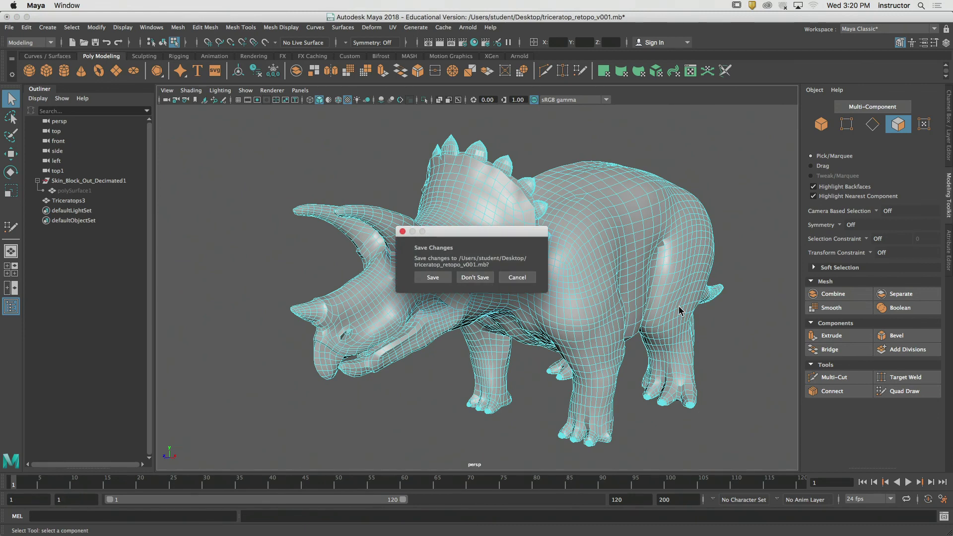
click(476, 276)
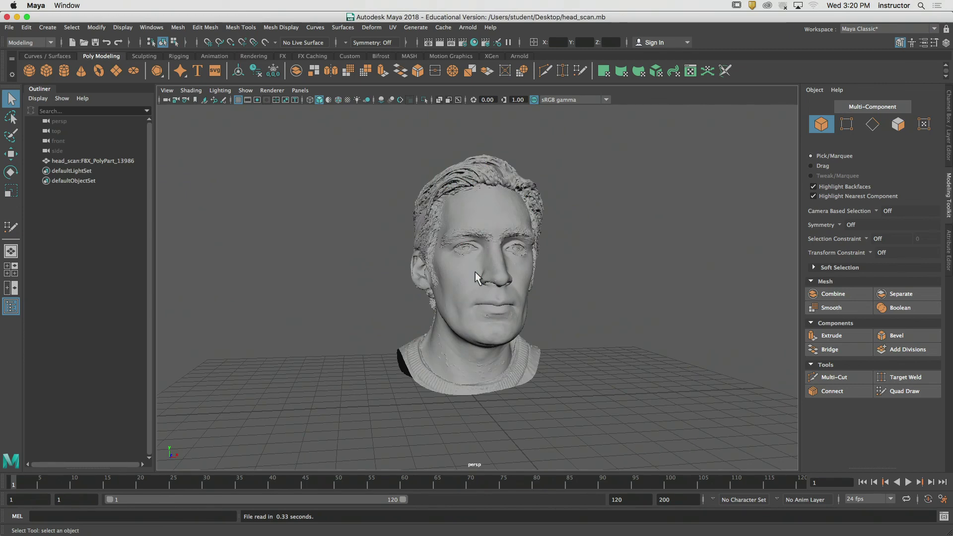
Select the head scan mesh and examine its wireframe density across the cheek, nose, jaw and neck
click(476, 272)
alt+right_drag(498, 247, 629, 243)
alt+drag(452, 254, 417, 265)
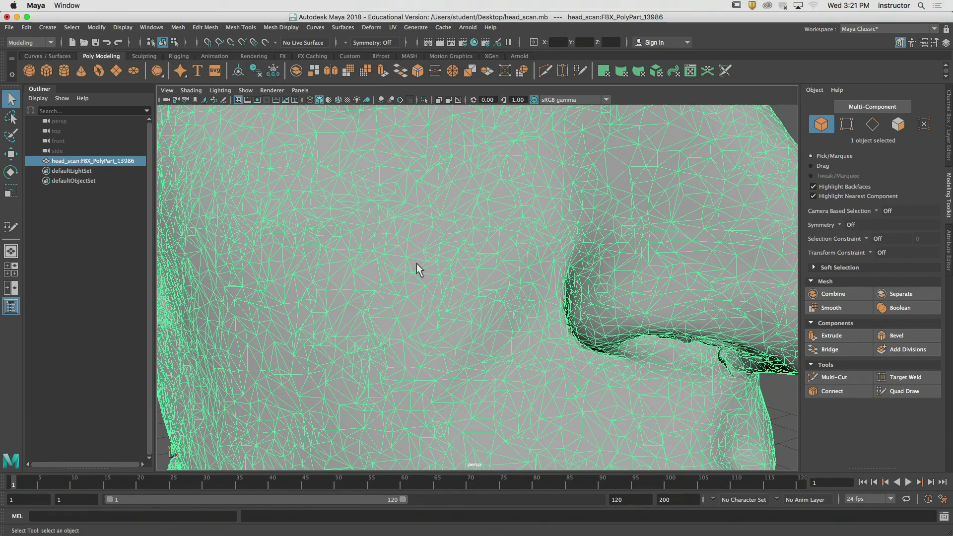
alt+middle_drag(443, 246, 464, 204)
alt+right_drag(464, 204, 380, 243)
alt+middle_drag(377, 328, 438, 261)
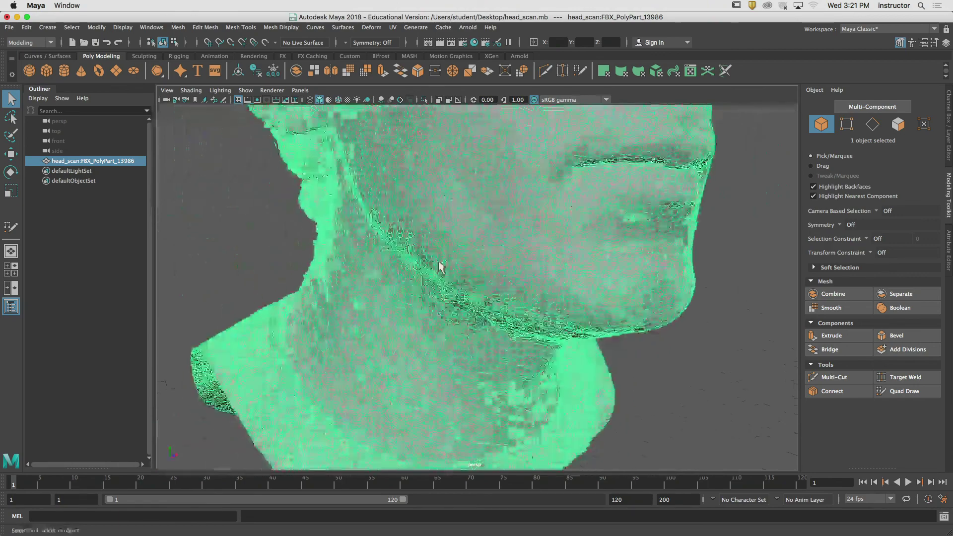
click(650, 389)
alt+drag(619, 385, 527, 355)
alt+drag(330, 366, 481, 313)
click(480, 312)
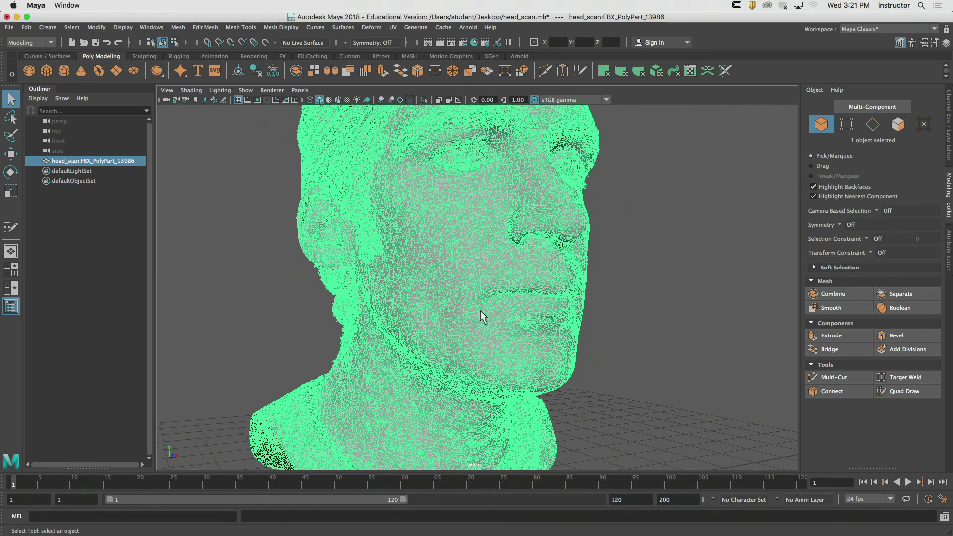
Deselect the head scan and examine its shaded face, eyes, hair, ears and jawline from the front and both sides
click(654, 220)
alt+drag(653, 220, 602, 241)
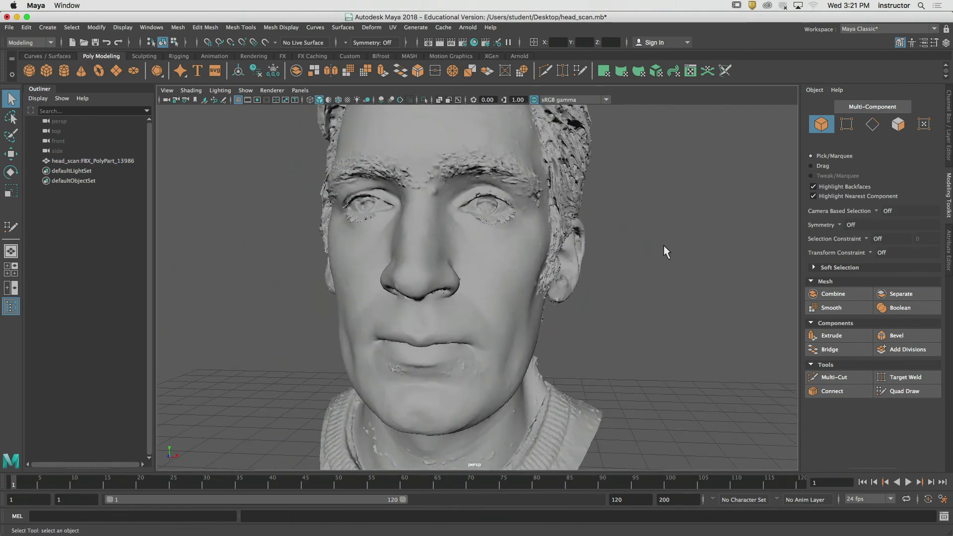
alt+right_drag(664, 246, 561, 250)
alt+drag(562, 250, 532, 250)
alt+right_drag(532, 250, 562, 248)
alt+drag(577, 251, 545, 246)
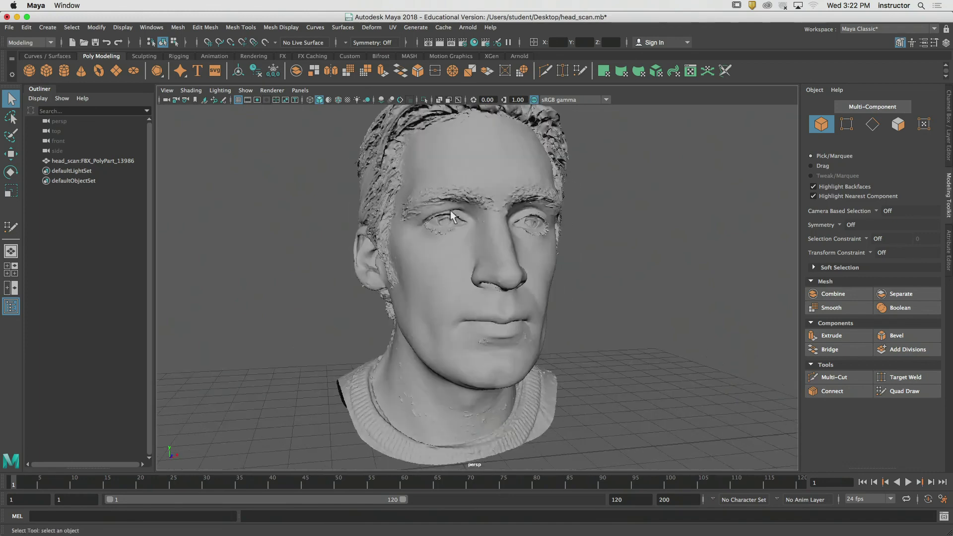
alt+drag(452, 215, 457, 216)
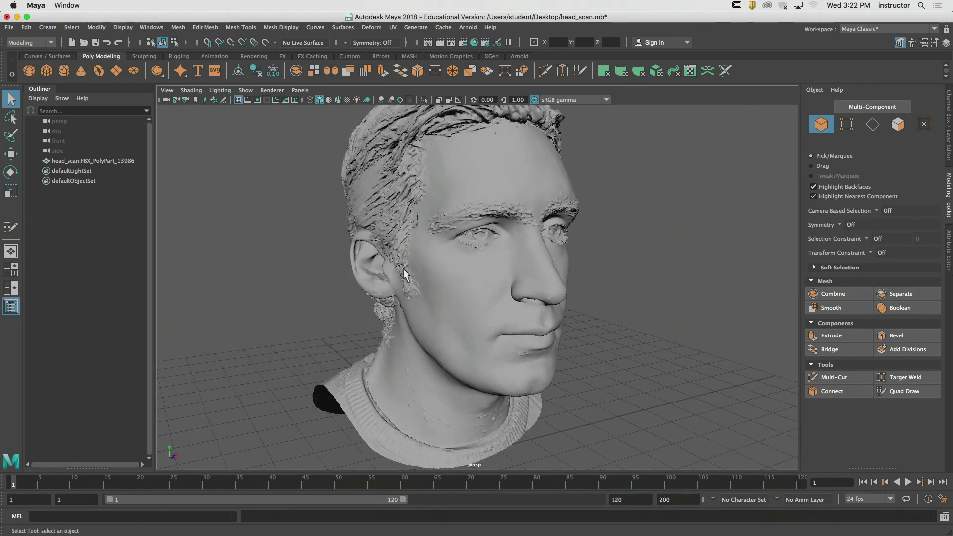
alt+drag(436, 152, 484, 147)
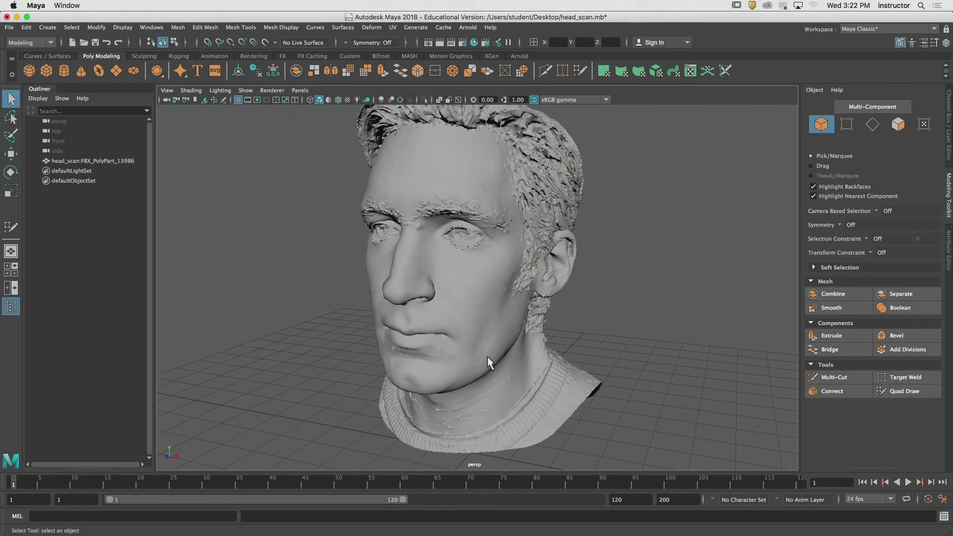
alt+drag(437, 315, 523, 306)
Switch to Chrome, reopen the Human Body - Retopology assignment from the Week 06 module and examine its color-coded head topology reference
key(super+Tab)
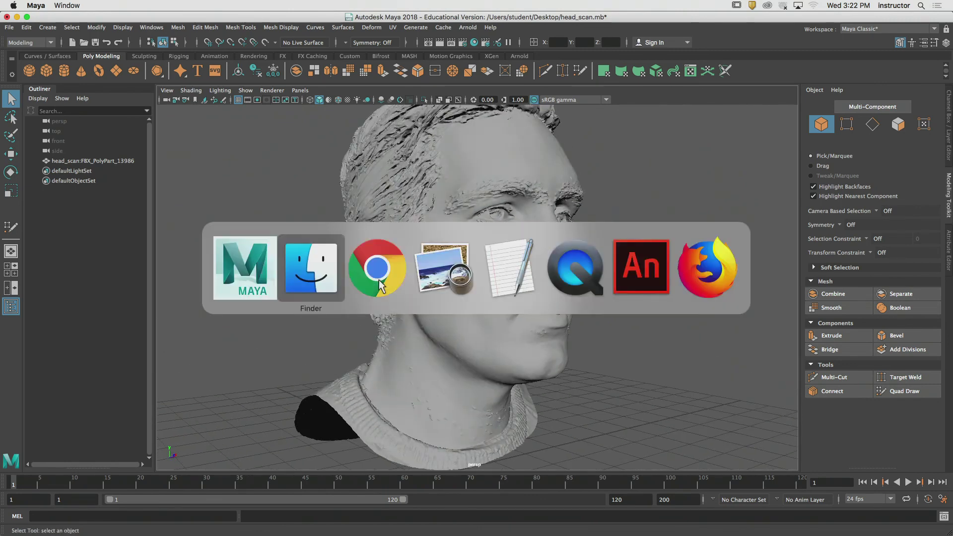
click(391, 276)
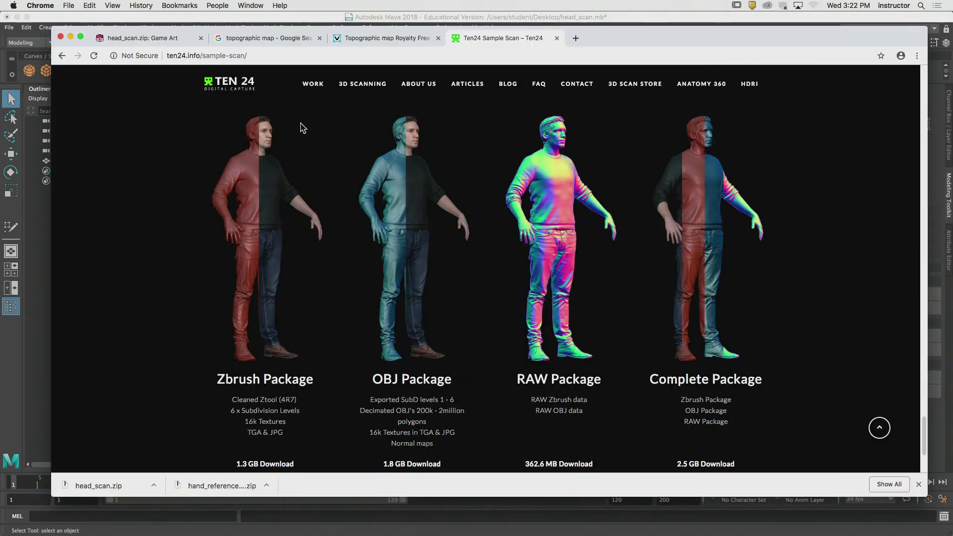
click(276, 40)
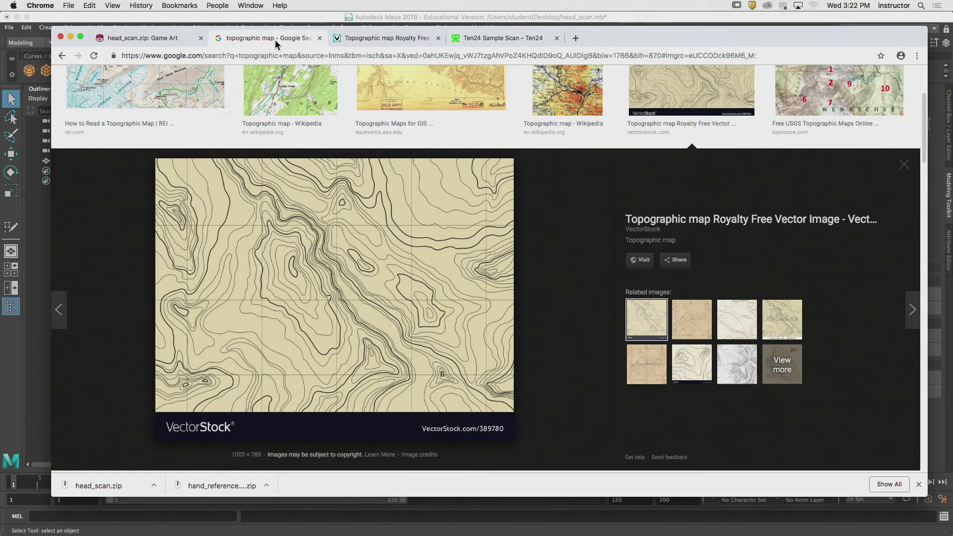
click(150, 40)
click(62, 56)
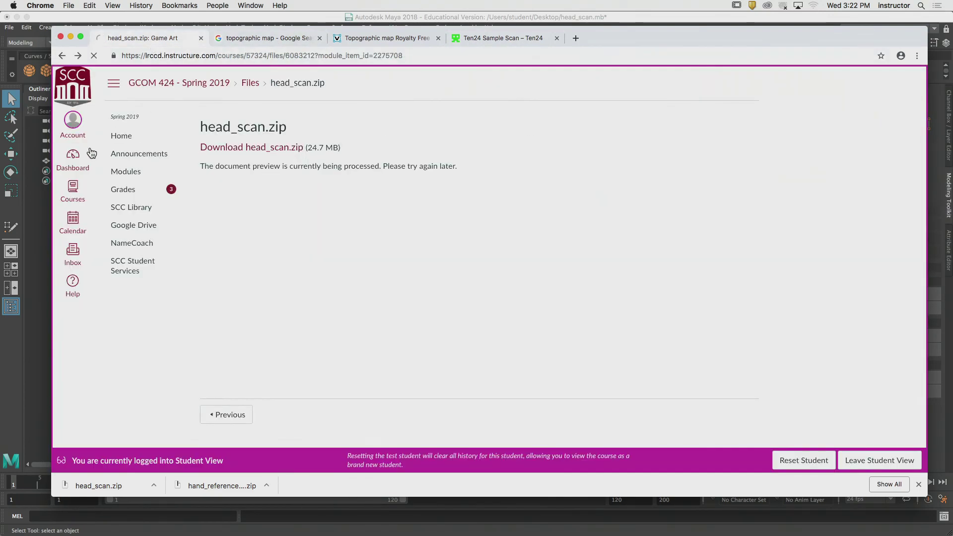
click(300, 250)
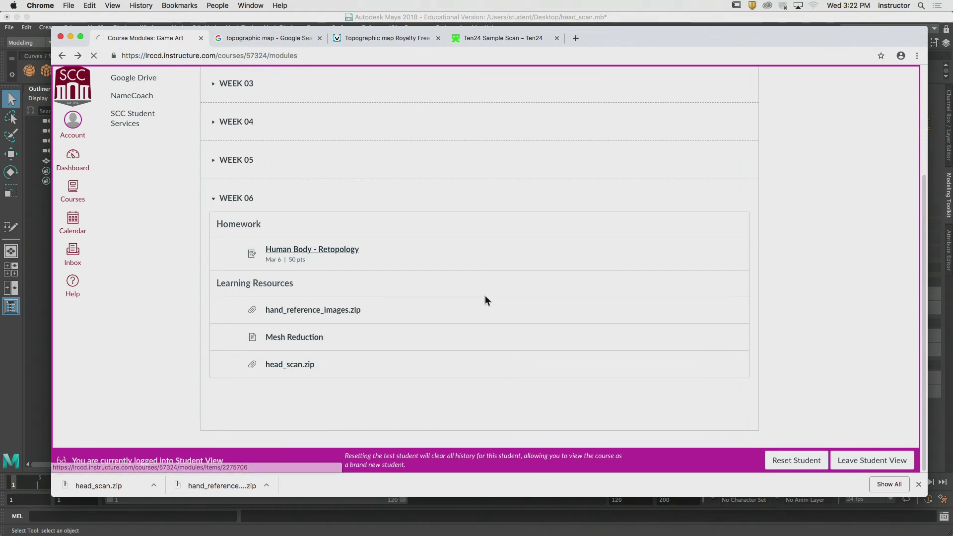
scroll(501, 292, down, 10)
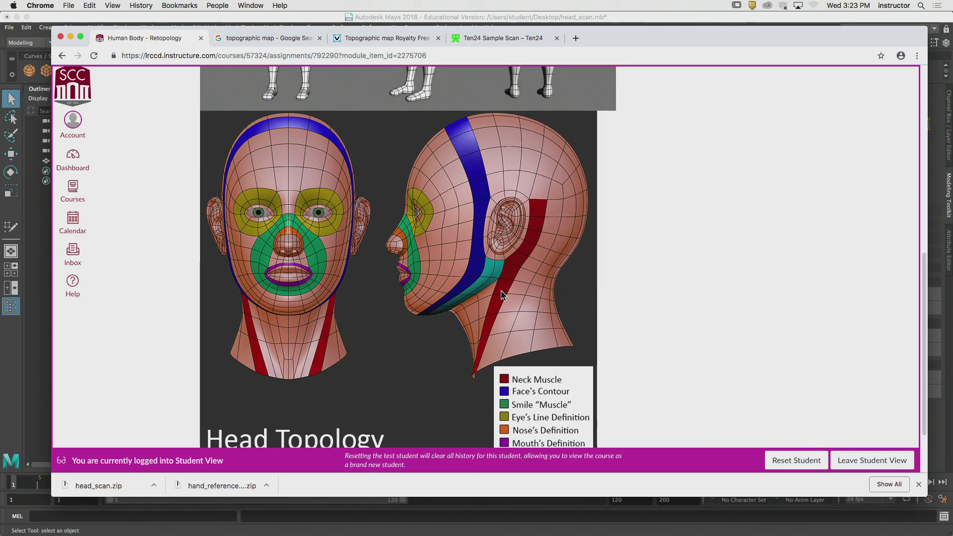
Switch back to Maya and examine the head scan's eyebrows, eyelids and eyelashes up close around one eye
key(super+Tab)
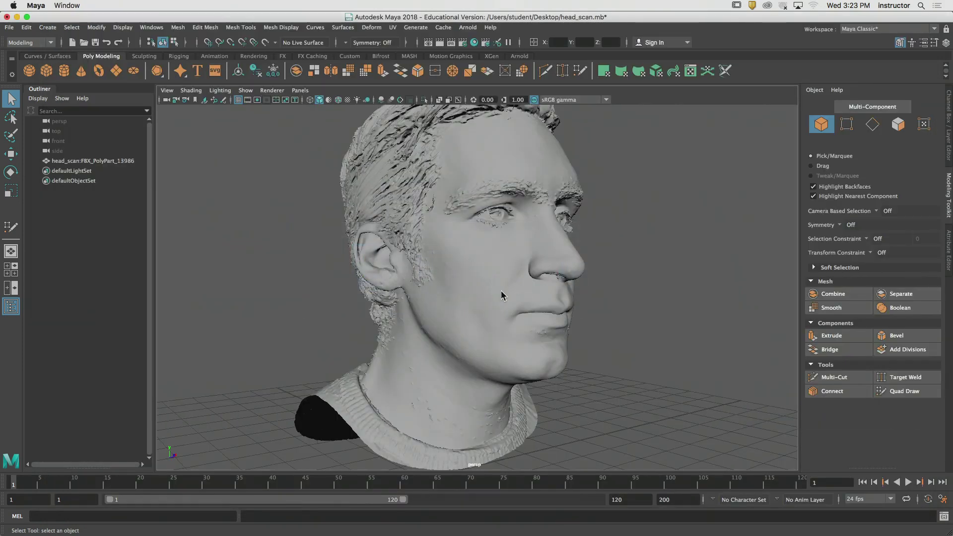
alt+drag(501, 293, 487, 257)
alt+right_drag(486, 258, 547, 204)
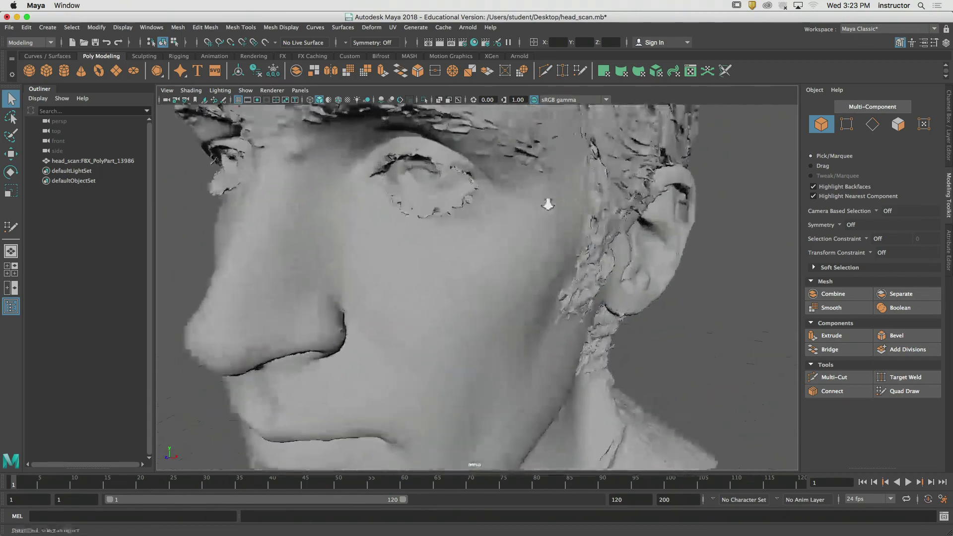
alt+drag(547, 204, 472, 182)
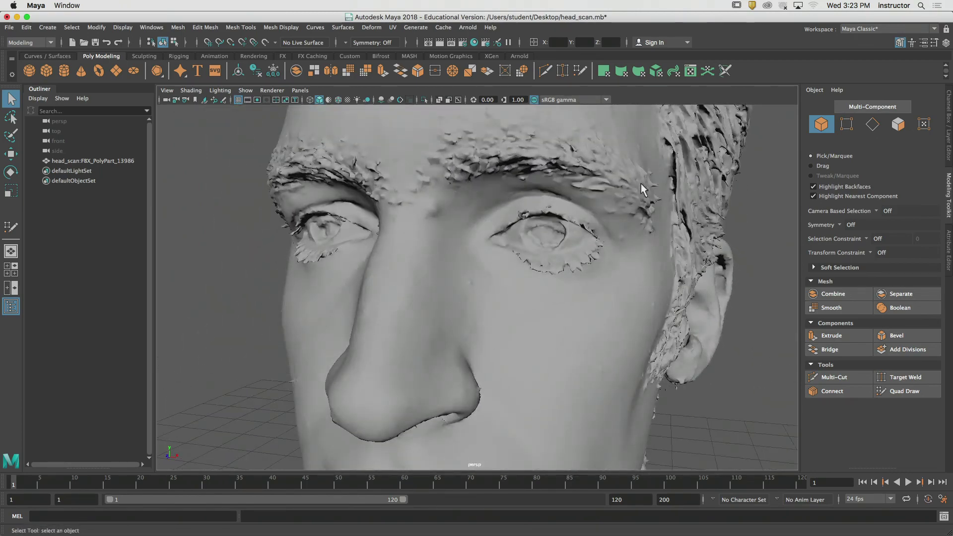
alt+drag(535, 178, 392, 206)
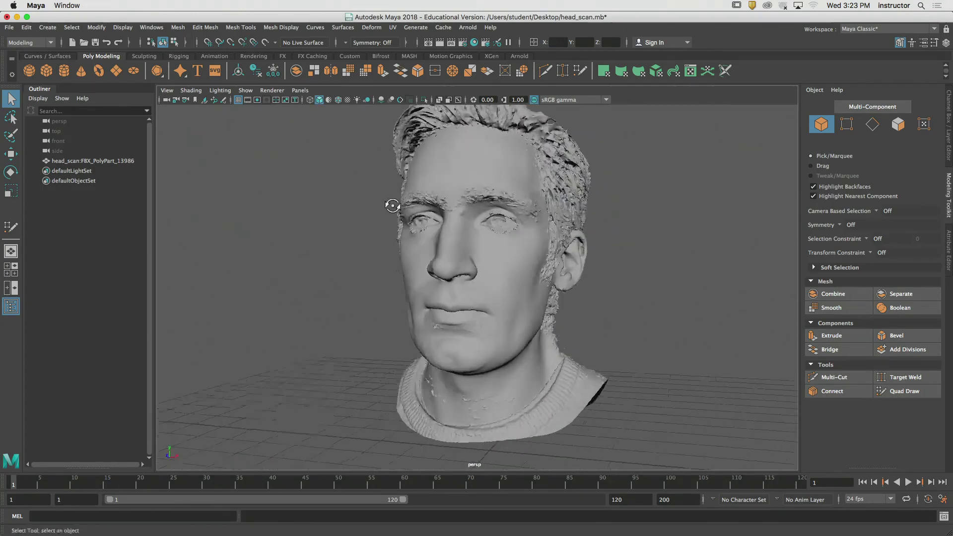
alt+right_drag(392, 207, 603, 201)
alt+middle_drag(600, 188, 585, 266)
alt+drag(585, 265, 430, 179)
alt+right_drag(430, 179, 465, 170)
alt+drag(465, 170, 410, 205)
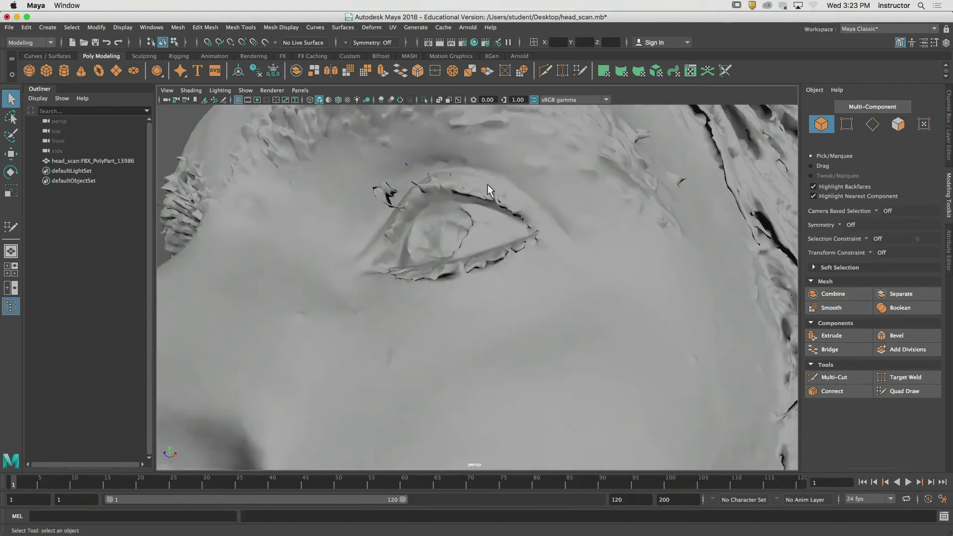
scroll(443, 186, down, 10)
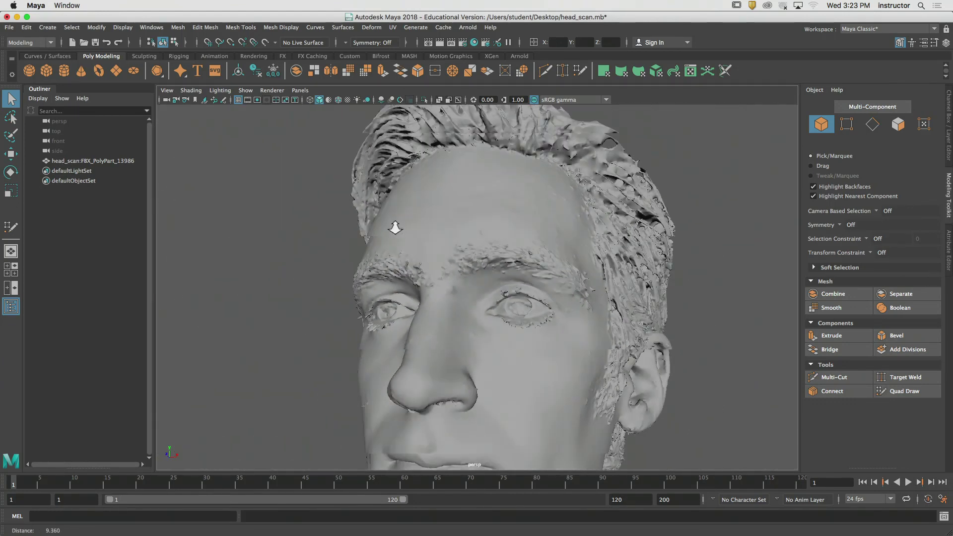
Examine the head scan's other eye and lower lashes up close, plus the hair, ears and overall form from both sides
alt+middle_drag(416, 245, 381, 224)
alt+drag(381, 224, 394, 255)
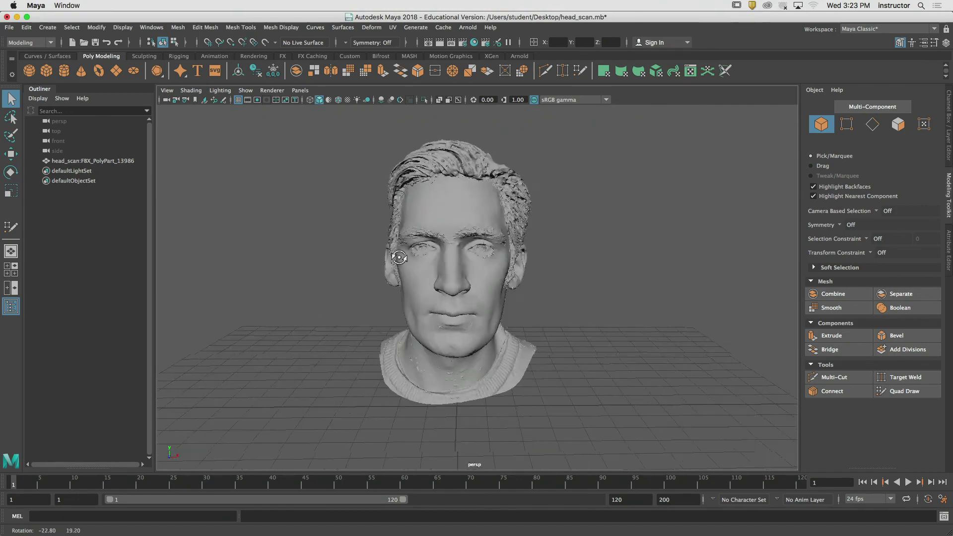
alt+right_drag(394, 256, 487, 179)
alt+middle_drag(486, 179, 559, 263)
scroll(559, 263, up, 6)
alt+drag(559, 263, 440, 263)
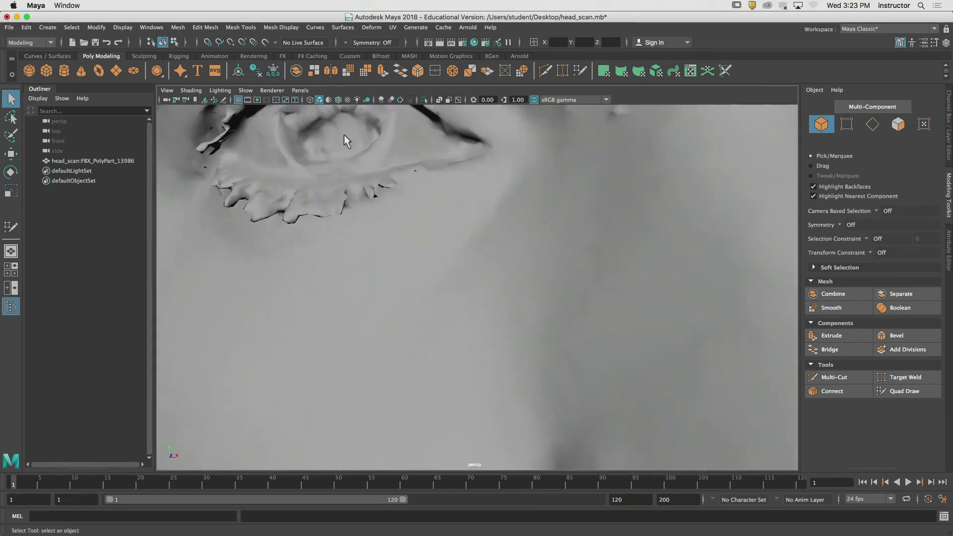
scroll(344, 135, down, 15)
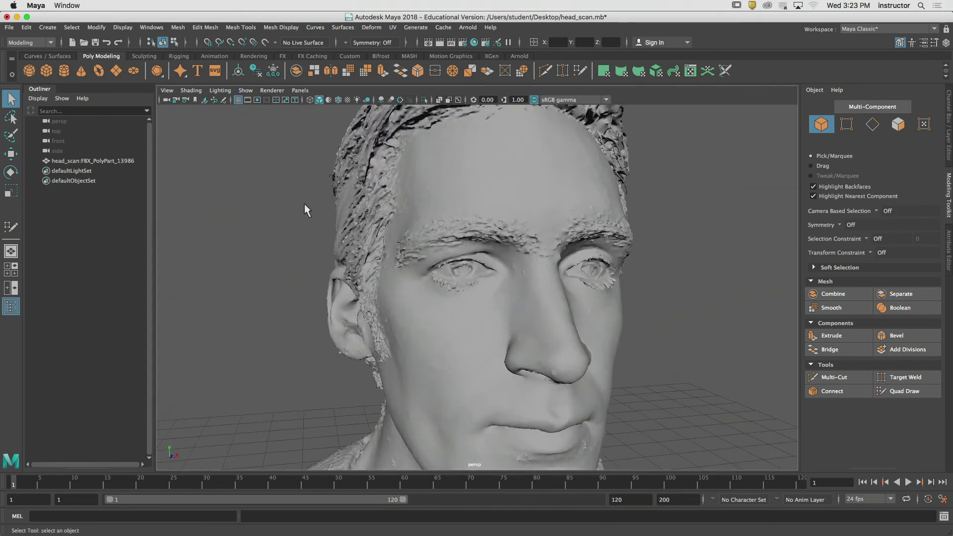
alt+drag(305, 204, 439, 256)
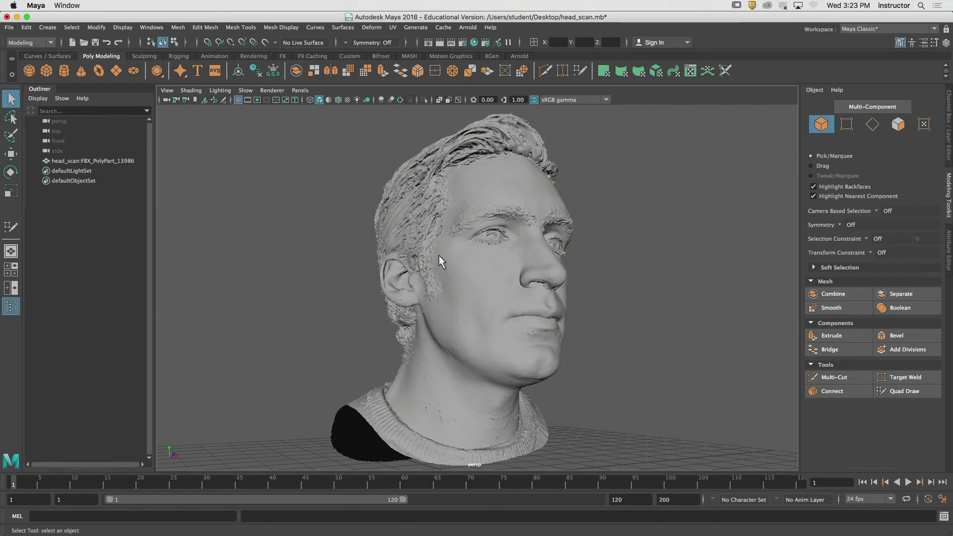
alt+drag(645, 227, 574, 246)
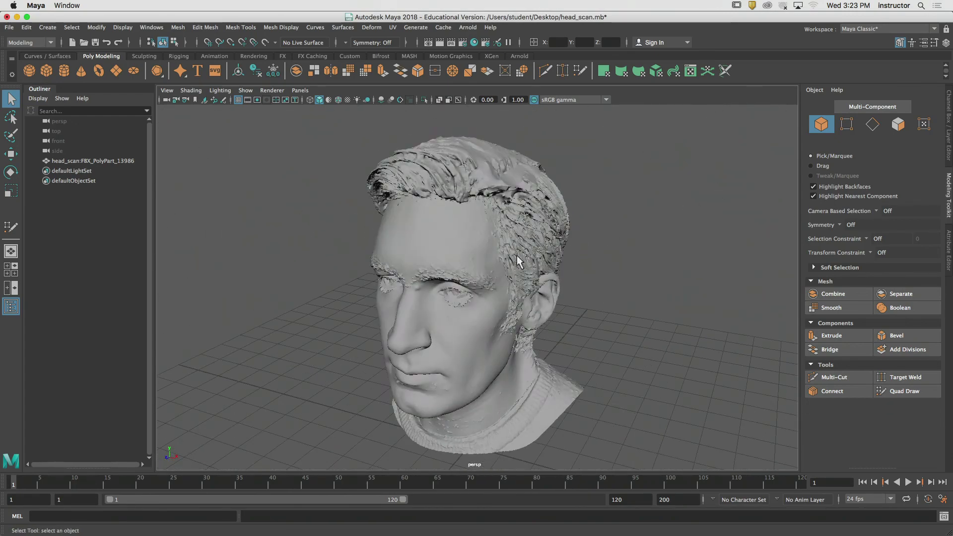
click(517, 259)
alt+drag(517, 260, 610, 268)
click(577, 267)
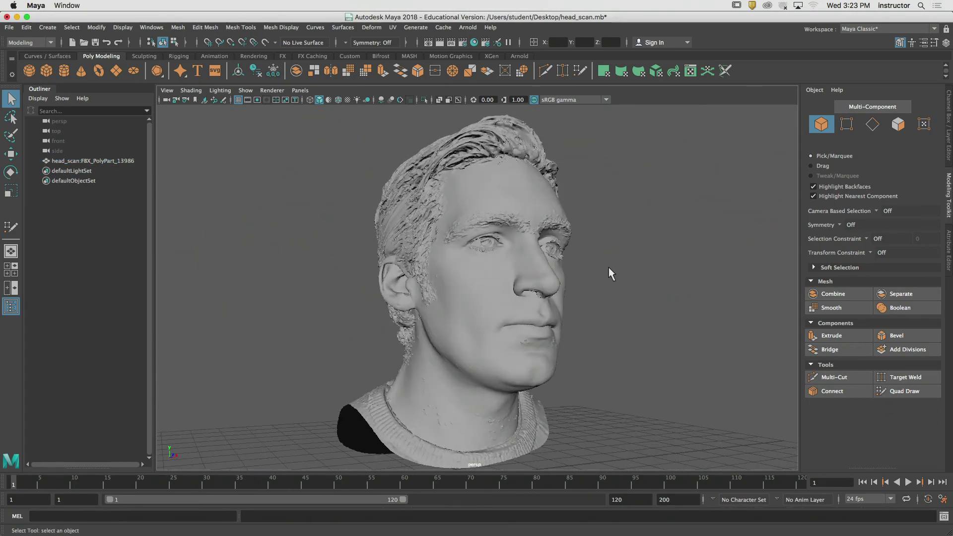